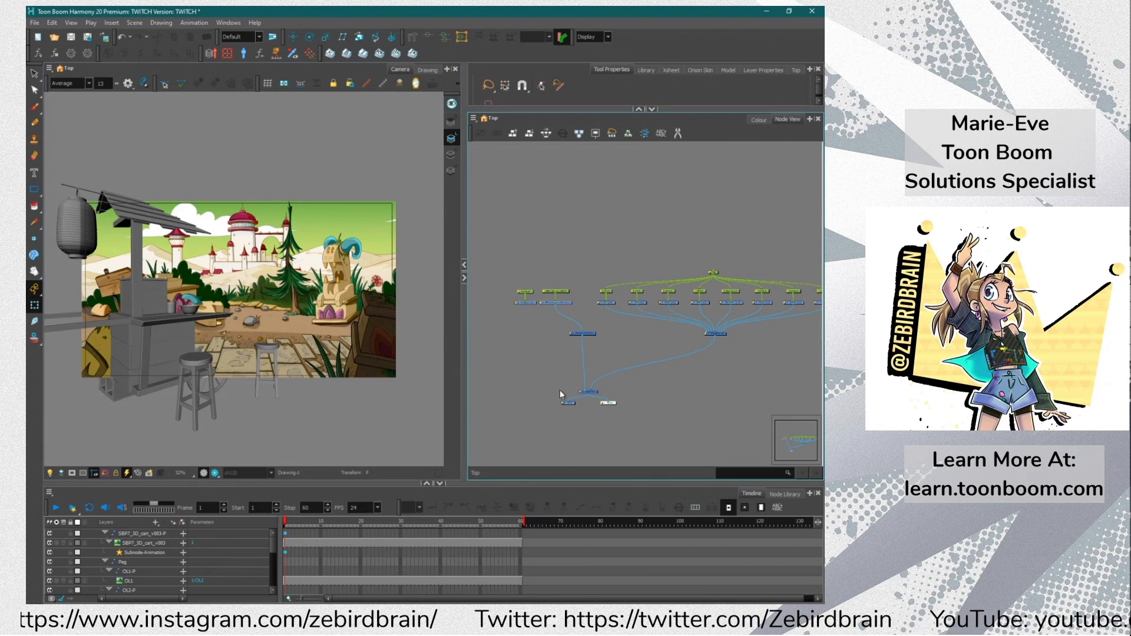
Disconnect the 3D cart branch from the final composite and enlarge the Camera view to frame the 2D background scene
{"action": "left_click_drag", "start_coordinate": [586, 394], "coordinate": [576, 386]}
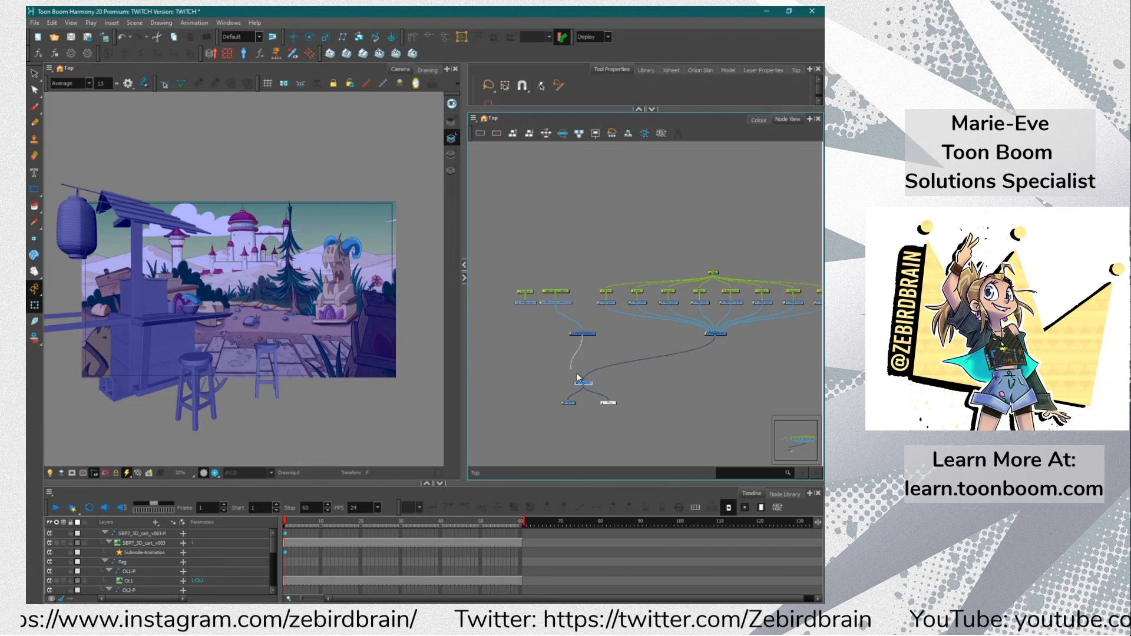
{"action": "key", "text": "ctrl+z"}
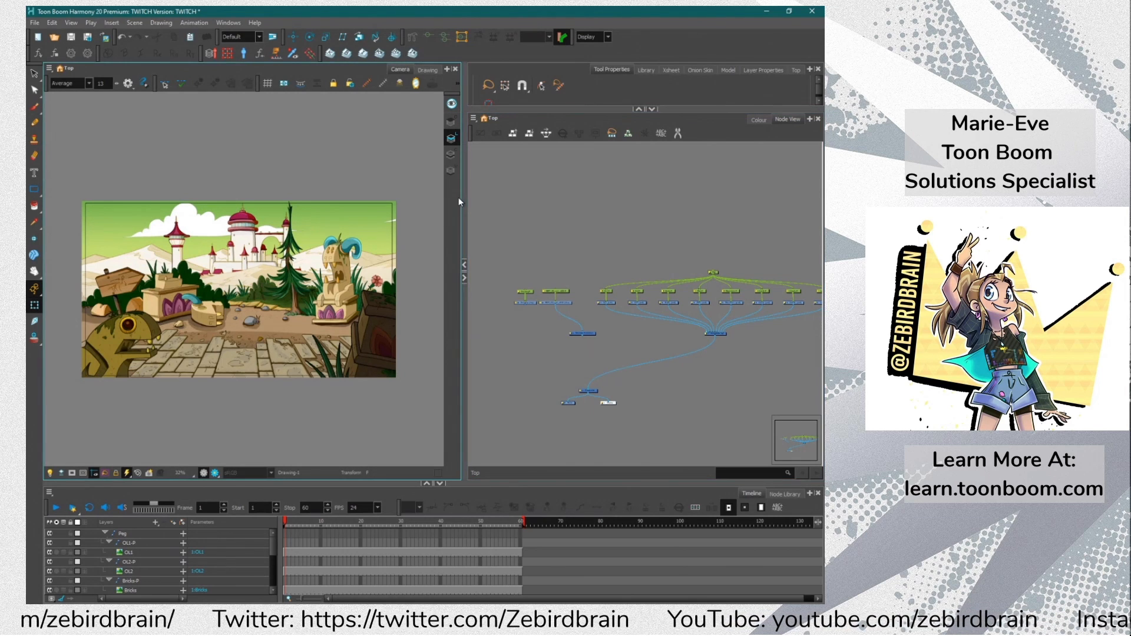
{"action": "left_click_drag", "start_coordinate": [463, 197], "coordinate": [555, 190]}
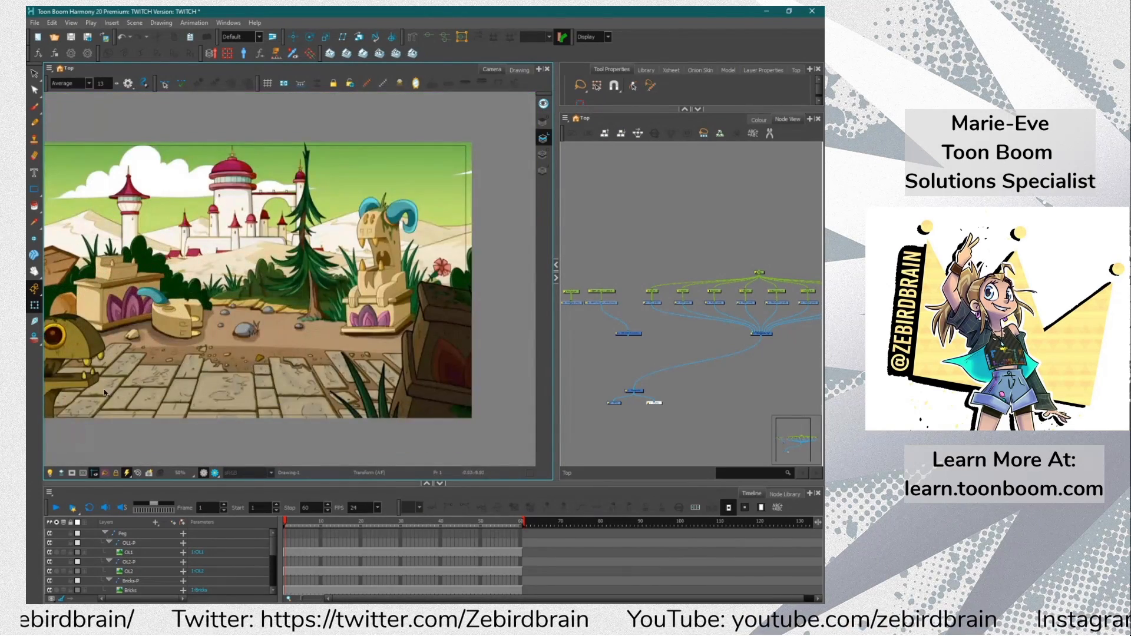
{"action": "key", "text": "space"}
{"action": "scroll", "coordinate": [108, 396], "scroll_direction": "up", "scroll_amount": 2}
{"action": "left_click_drag", "start_coordinate": [165, 381], "coordinate": [173, 385]}
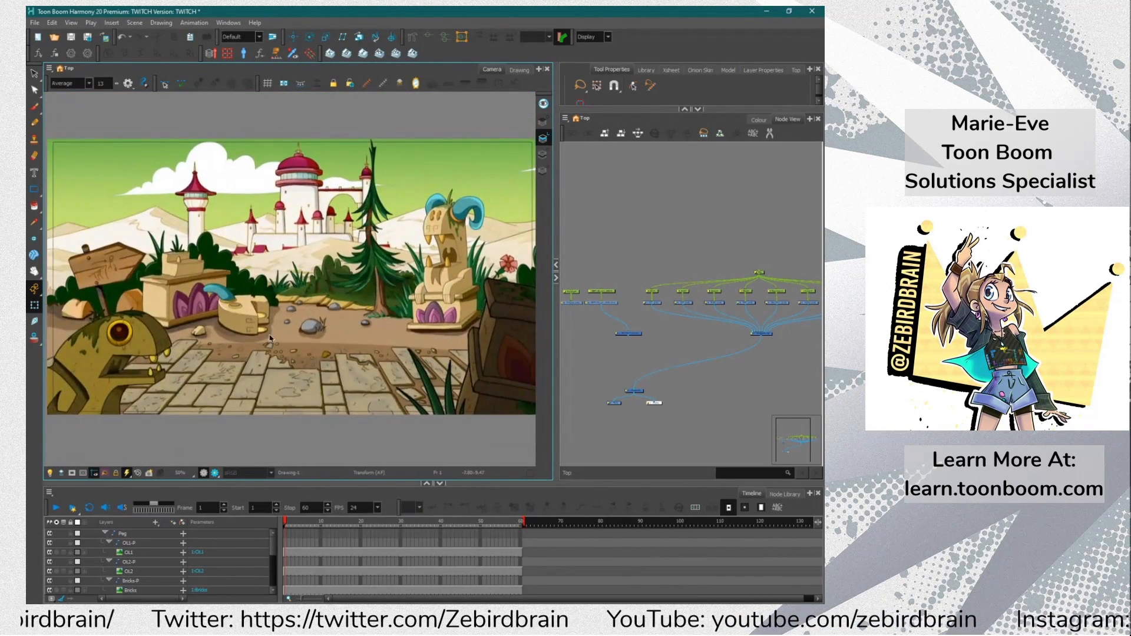
{"action": "scroll", "coordinate": [253, 346], "scroll_direction": "down", "scroll_amount": 1}
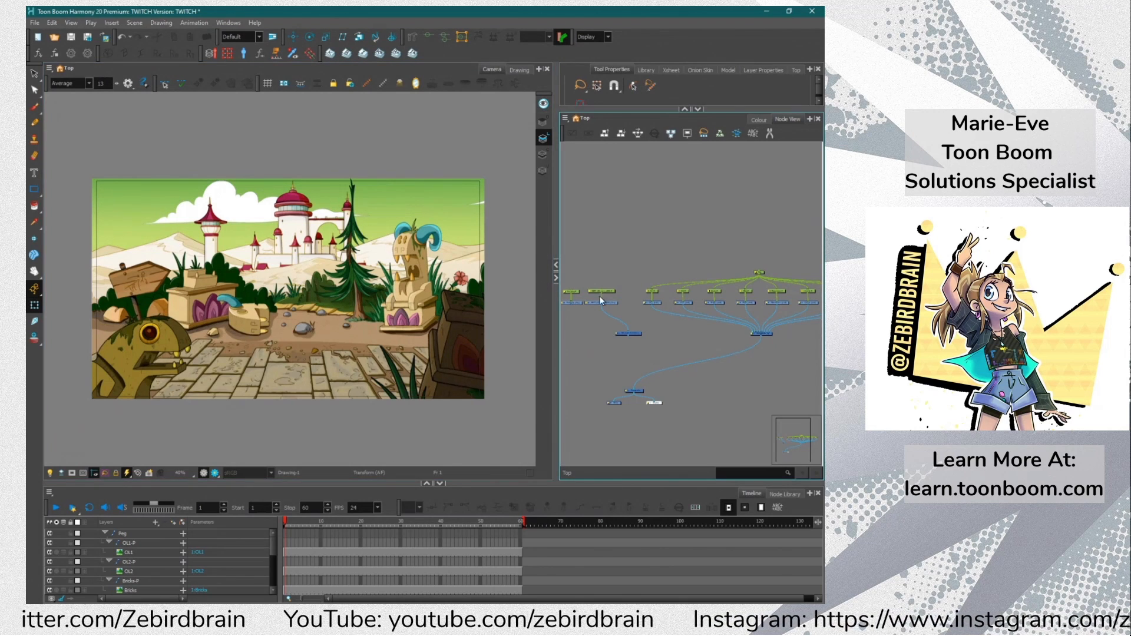
{"action": "left_click", "coordinate": [562, 412]}
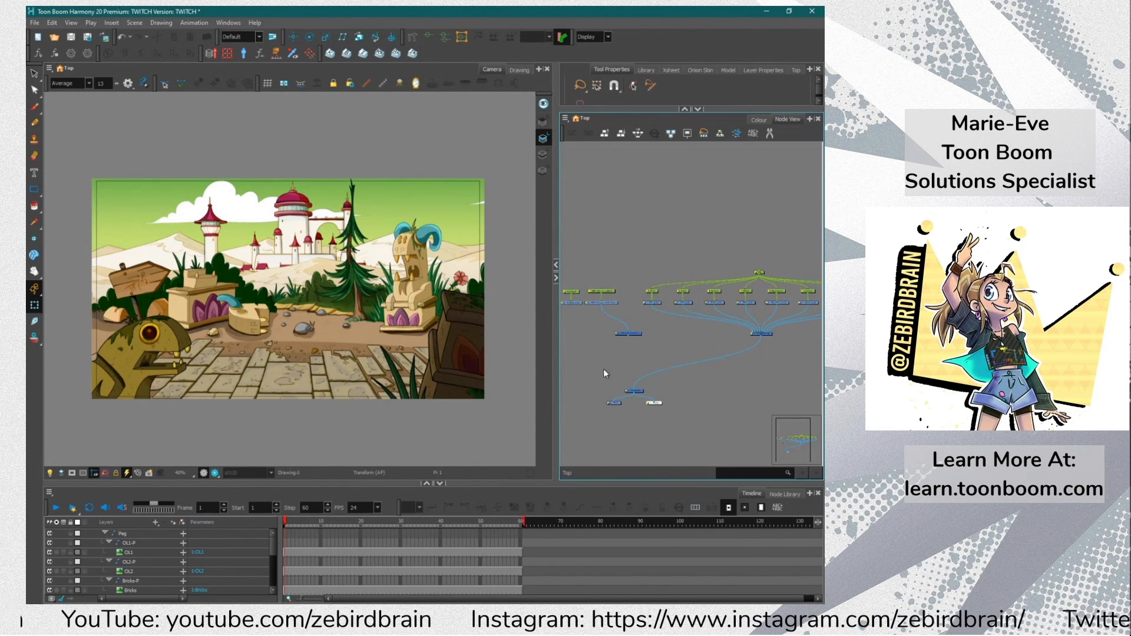
Disconnect the background composite and link the 3D cart and drawing branches to the final composite instead
{"action": "left_click_drag", "start_coordinate": [556, 323], "coordinate": [482, 320]}
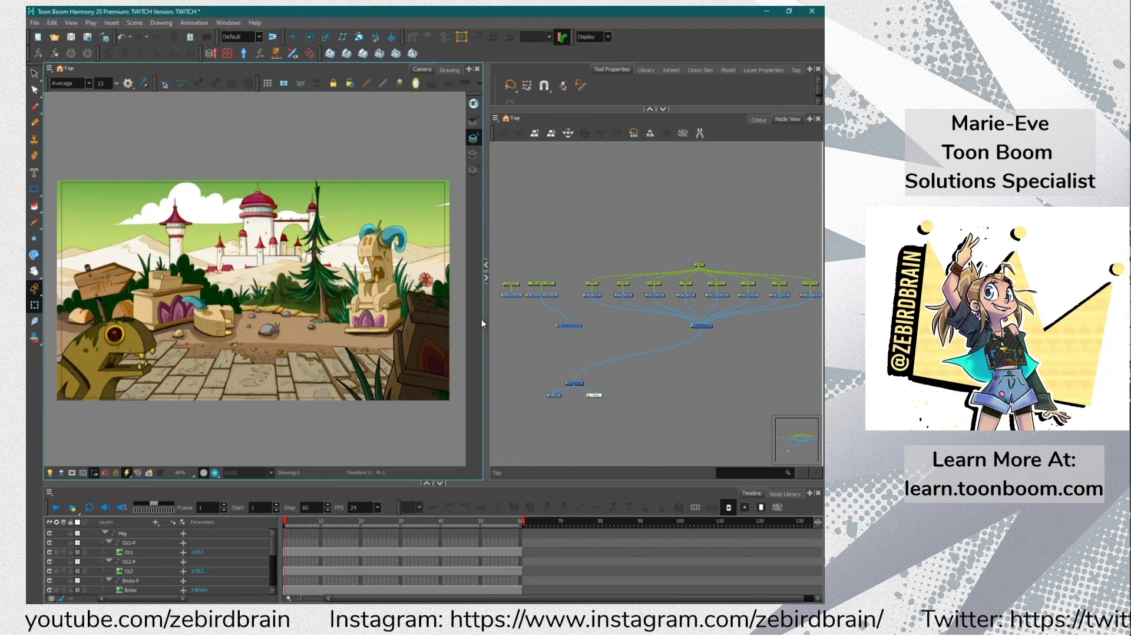
{"action": "left_click", "coordinate": [577, 381]}
{"action": "left_click", "coordinate": [569, 326]}
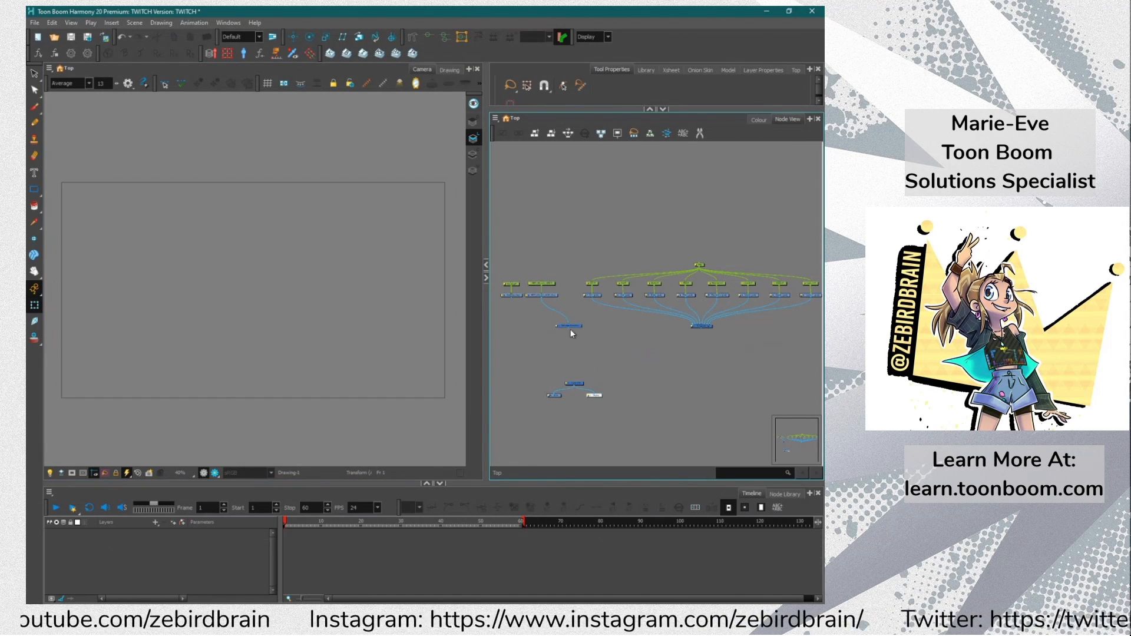
{"action": "left_click_drag", "start_coordinate": [569, 327], "coordinate": [574, 382]}
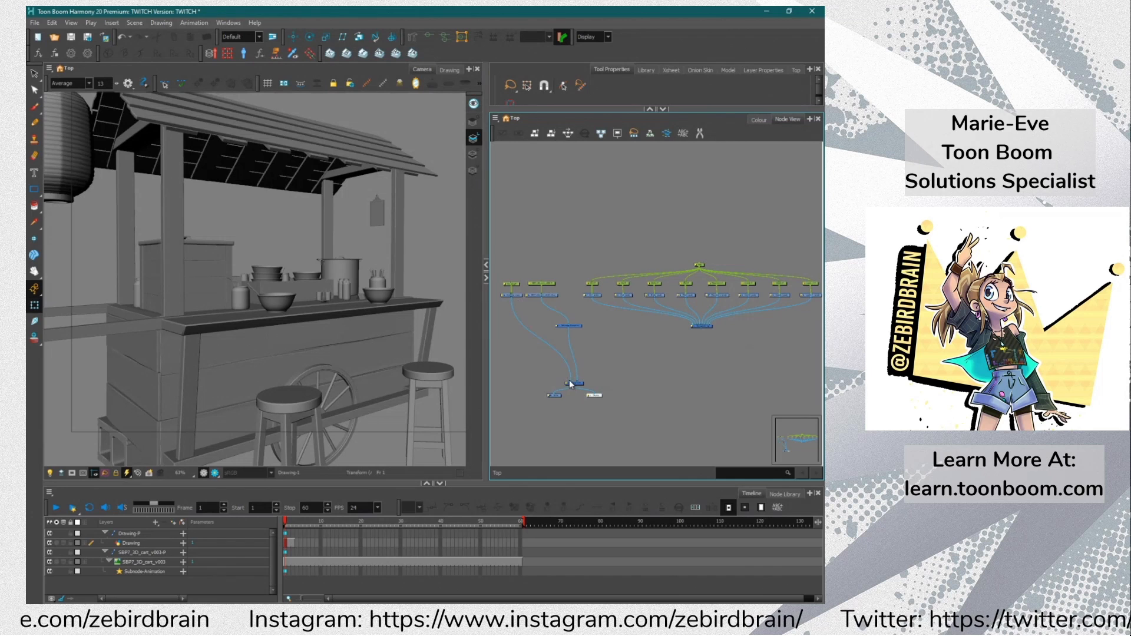
Choose the Brush tool and turn on the light table to fade the 3D cart for drawing
{"action": "left_click", "coordinate": [35, 109]}
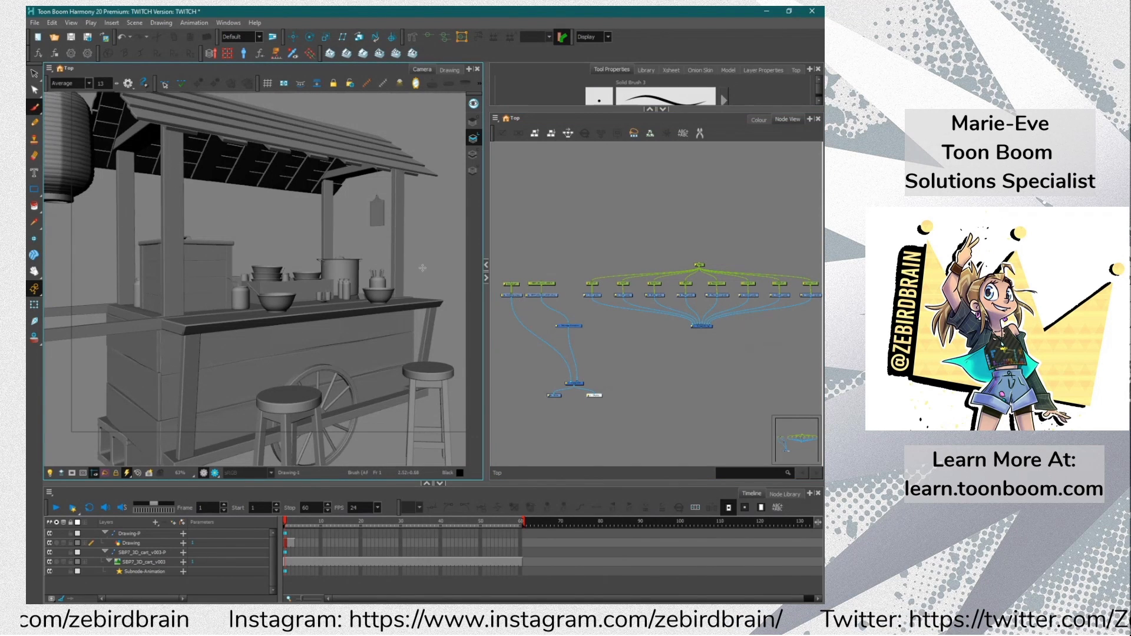
{"action": "left_click_drag", "start_coordinate": [360, 274], "coordinate": [285, 256]}
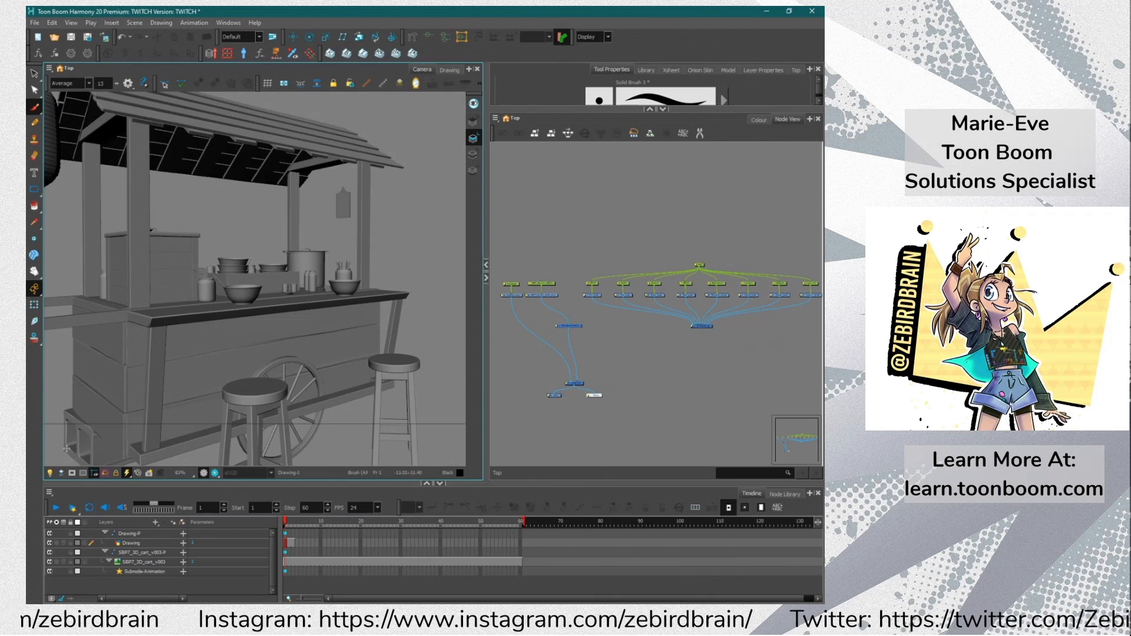
{"action": "left_click", "coordinate": [50, 473]}
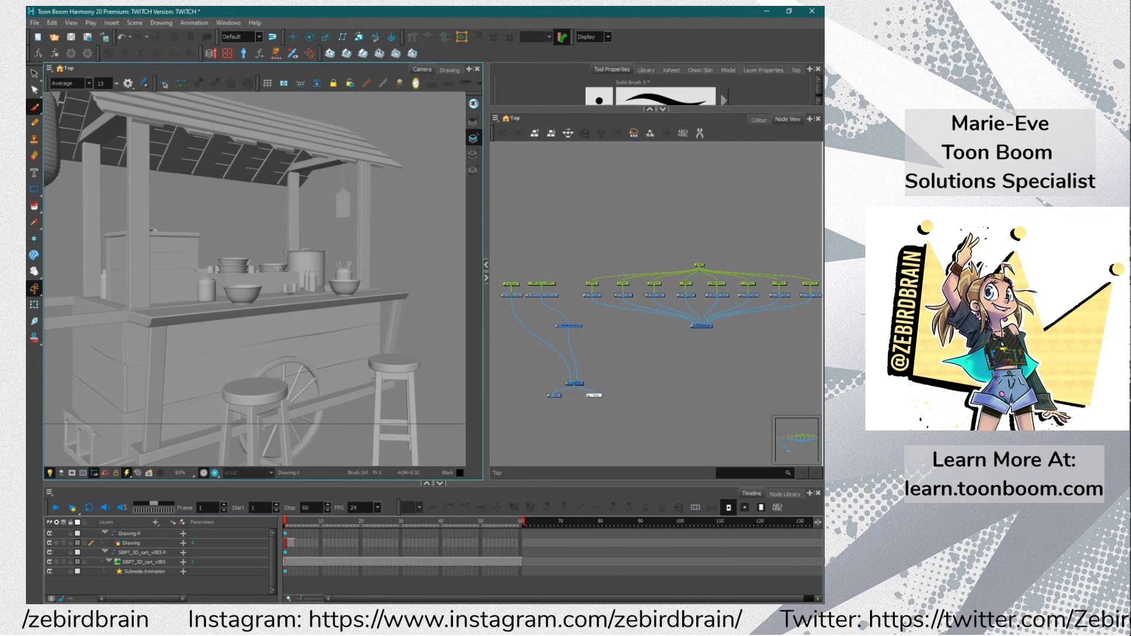
{"action": "left_click_drag", "start_coordinate": [259, 315], "coordinate": [229, 312]}
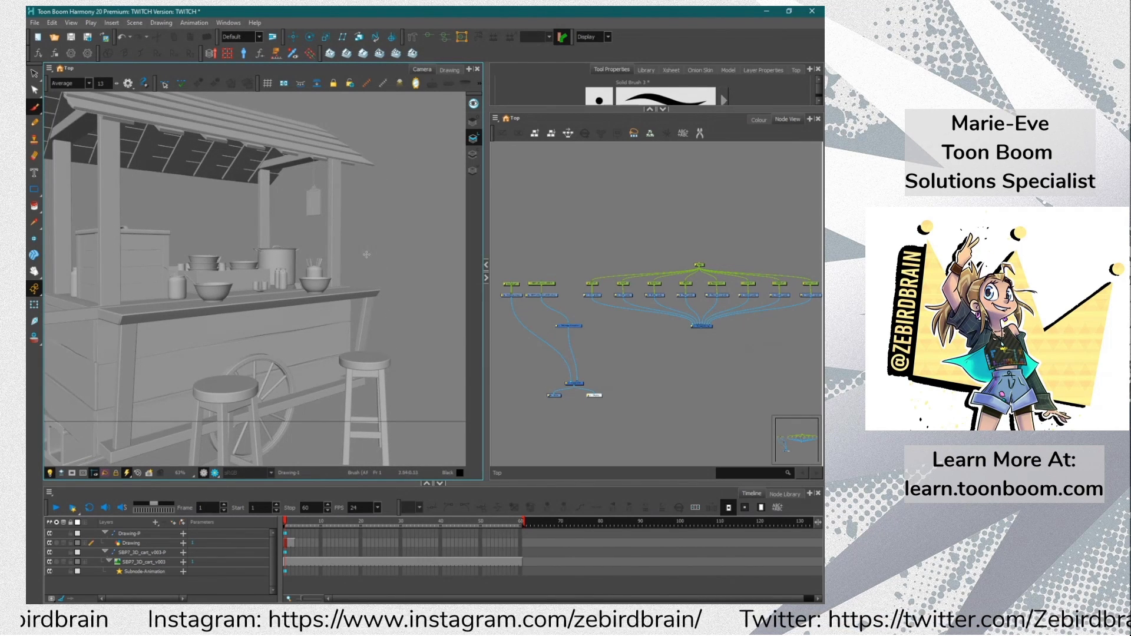
Sketch a seated fox-like animal in black on the far stool, with pointed ears, large eyes, eyebrows, collar line and tail
{"action": "mouse_move", "coordinate": [366, 254]}
{"action": "left_mouse_down"}
{"action": "mouse_move", "coordinate": [388, 247]}
{"action": "mouse_move", "coordinate": [384, 211]}
{"action": "mouse_move", "coordinate": [337, 243]}
{"action": "mouse_move", "coordinate": [386, 257]}
{"action": "mouse_move", "coordinate": [364, 266]}
{"action": "mouse_move", "coordinate": [381, 268]}
{"action": "mouse_move", "coordinate": [351, 259]}
{"action": "mouse_move", "coordinate": [328, 308]}
{"action": "left_mouse_up"}
{"action": "key", "text": "ctrl+z"}
{"action": "key", "text": "o"}
{"action": "left_click_drag", "start_coordinate": [401, 269], "coordinate": [386, 349]}
{"action": "mouse_move", "coordinate": [344, 302]}
{"action": "left_mouse_down"}
{"action": "mouse_move", "coordinate": [342, 344]}
{"action": "mouse_move", "coordinate": [366, 356]}
{"action": "mouse_move", "coordinate": [344, 357]}
{"action": "left_mouse_up"}
{"action": "mouse_move", "coordinate": [388, 321]}
{"action": "left_mouse_down"}
{"action": "mouse_move", "coordinate": [376, 358]}
{"action": "mouse_move", "coordinate": [431, 336]}
{"action": "mouse_move", "coordinate": [395, 356]}
{"action": "left_mouse_up"}
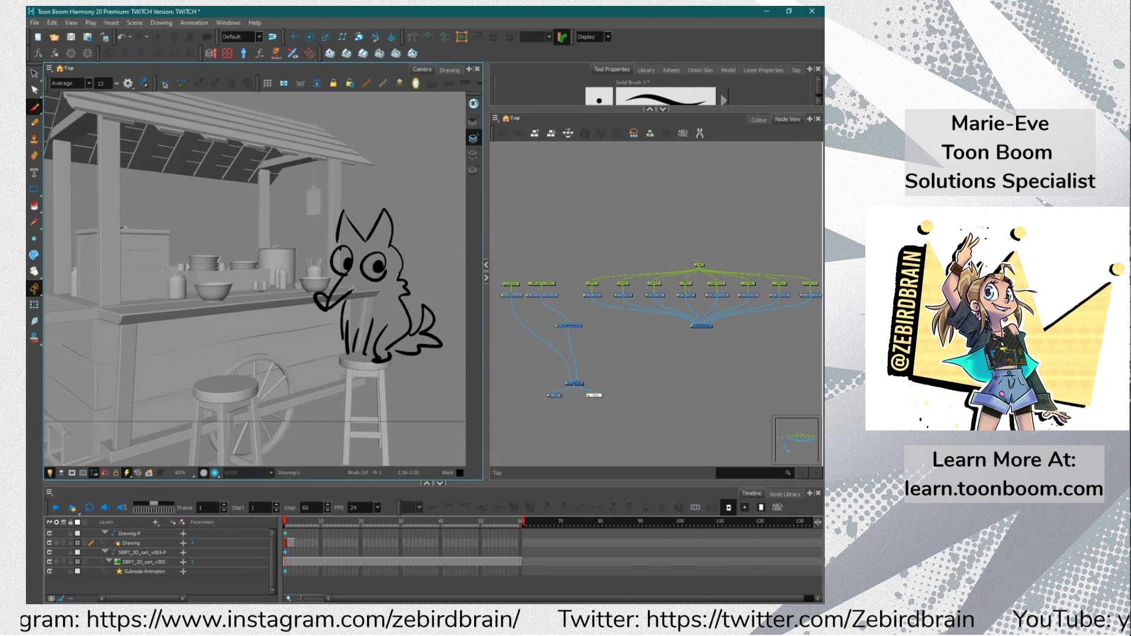
{"action": "left_click_drag", "start_coordinate": [396, 299], "coordinate": [348, 306]}
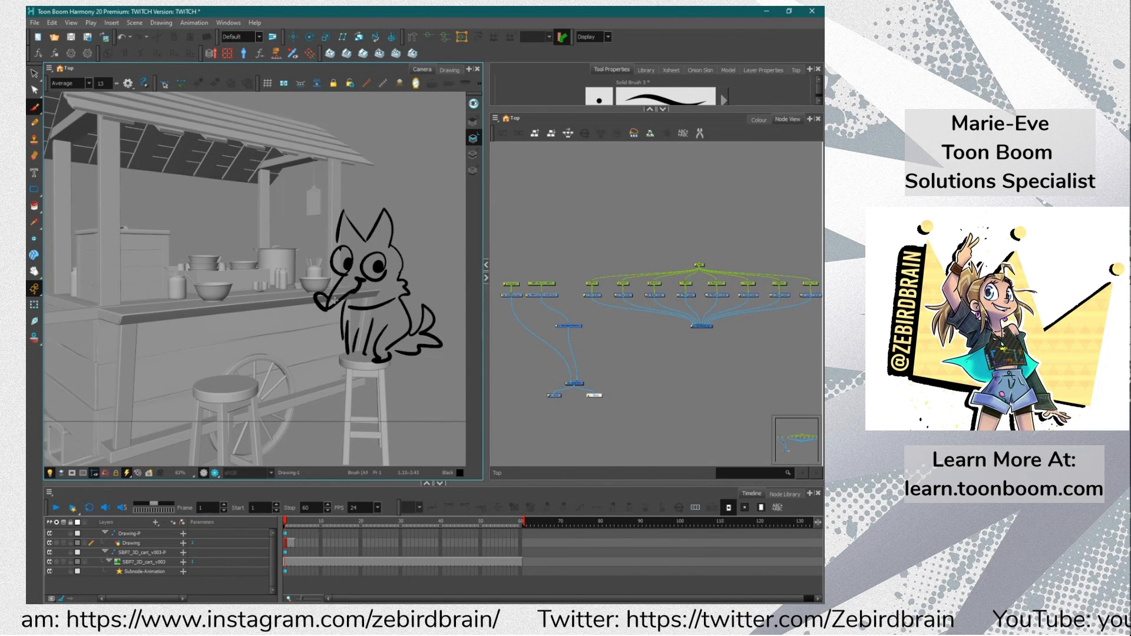
{"action": "mouse_move", "coordinate": [350, 242]}
{"action": "left_mouse_down"}
{"action": "mouse_move", "coordinate": [324, 242]}
{"action": "mouse_move", "coordinate": [390, 245]}
{"action": "left_mouse_up"}
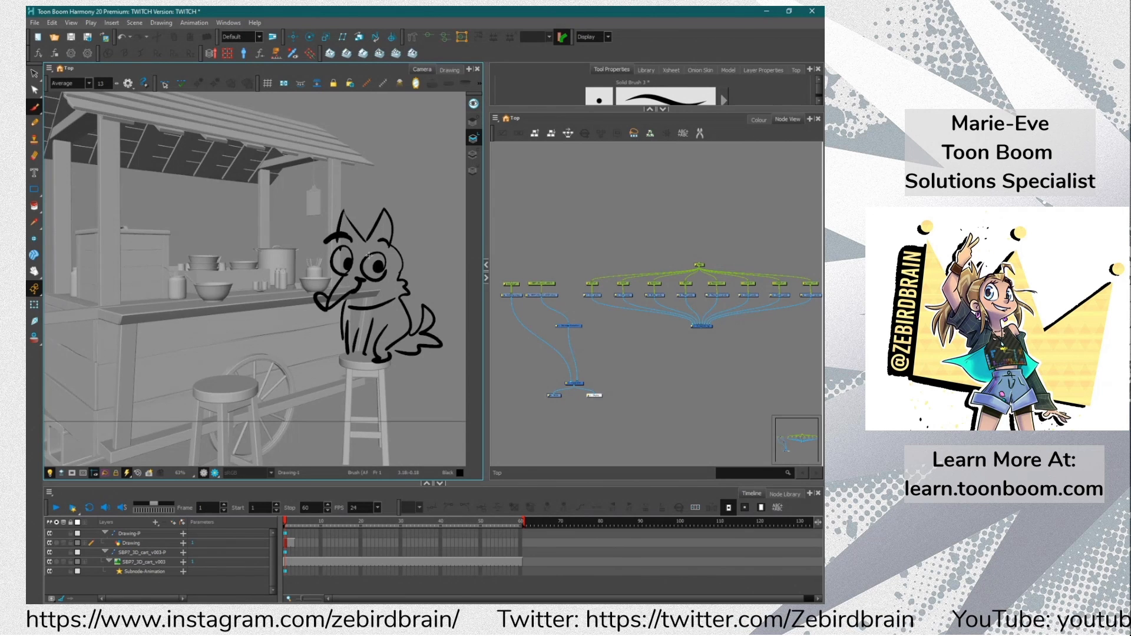
Try to rotate the whole 3D cart in space through its peg with the Transform tool, and undo the rotation
{"action": "left_click", "coordinate": [551, 294]}
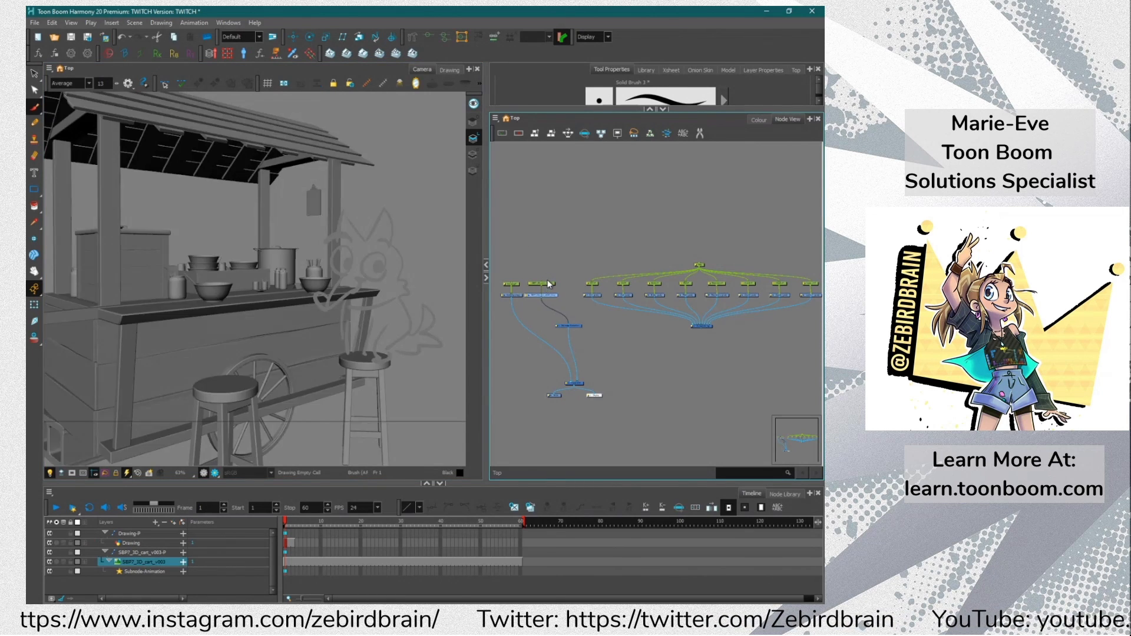
{"action": "left_click", "coordinate": [547, 278]}
{"action": "left_click_drag", "start_coordinate": [152, 353], "coordinate": [221, 362]}
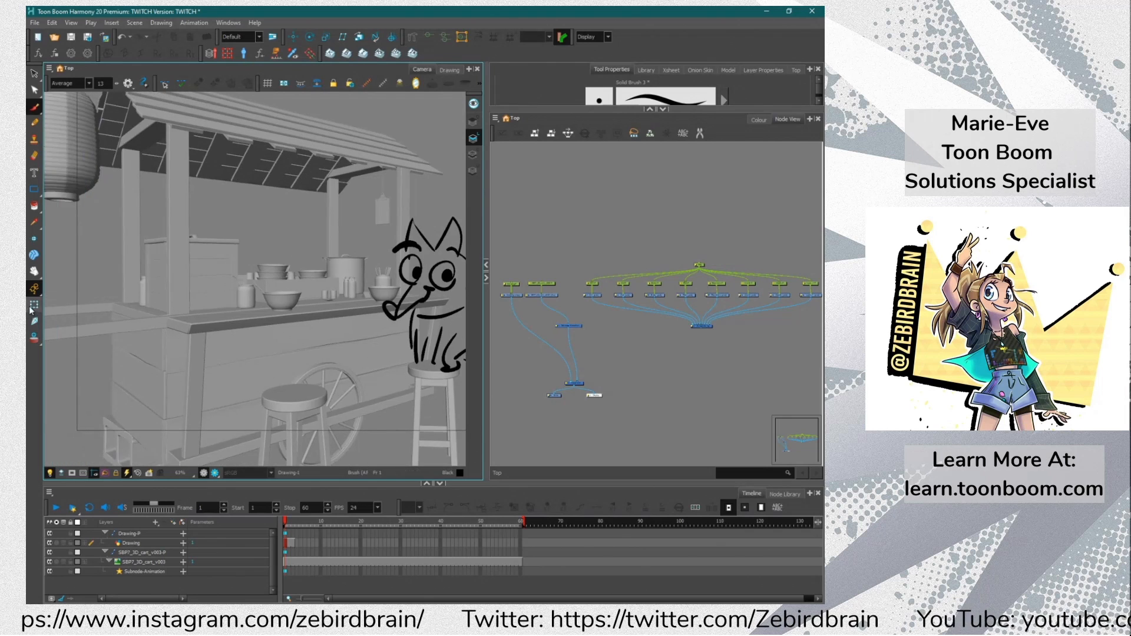
{"action": "left_click", "coordinate": [34, 304]}
{"action": "scroll", "coordinate": [122, 321], "scroll_direction": "down", "scroll_amount": 2}
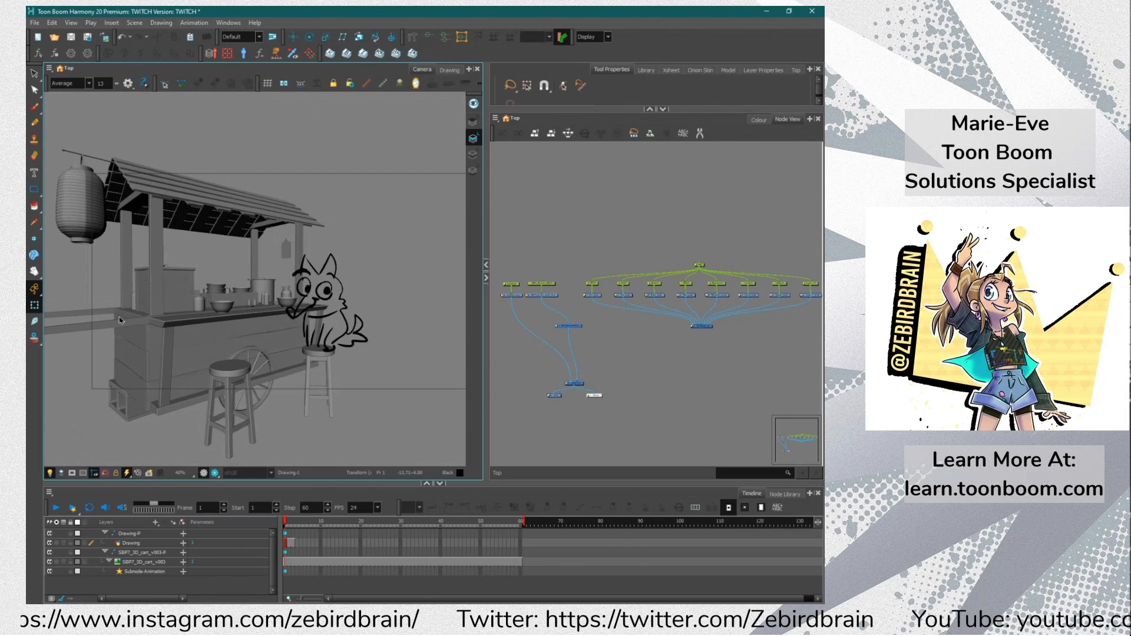
{"action": "left_click", "coordinate": [229, 329]}
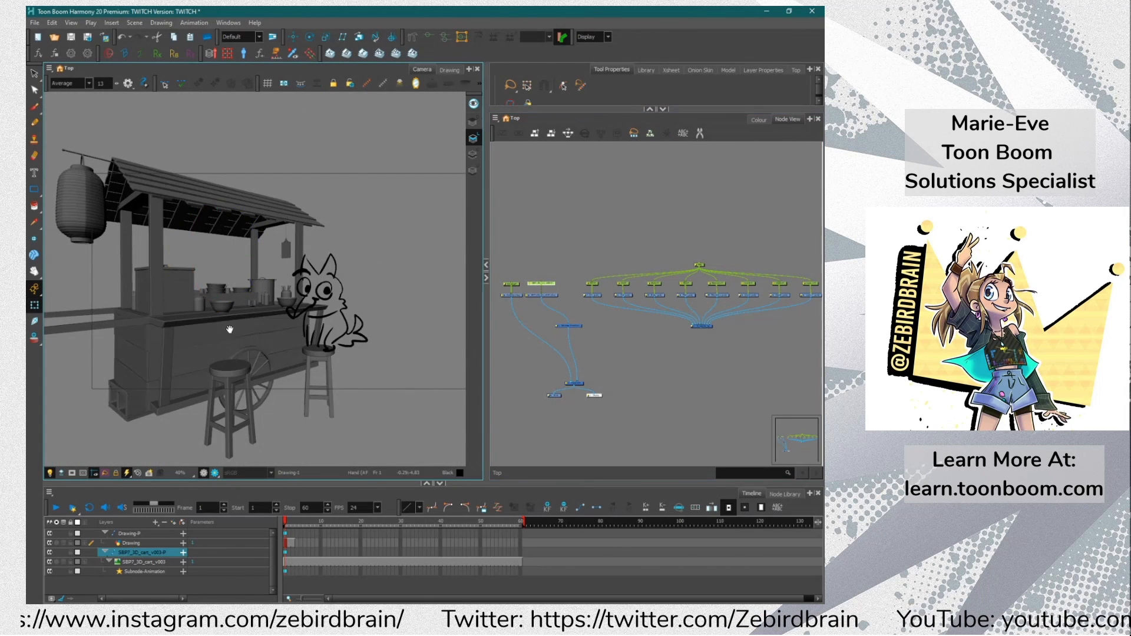
{"action": "left_click_drag", "start_coordinate": [230, 330], "coordinate": [245, 332]}
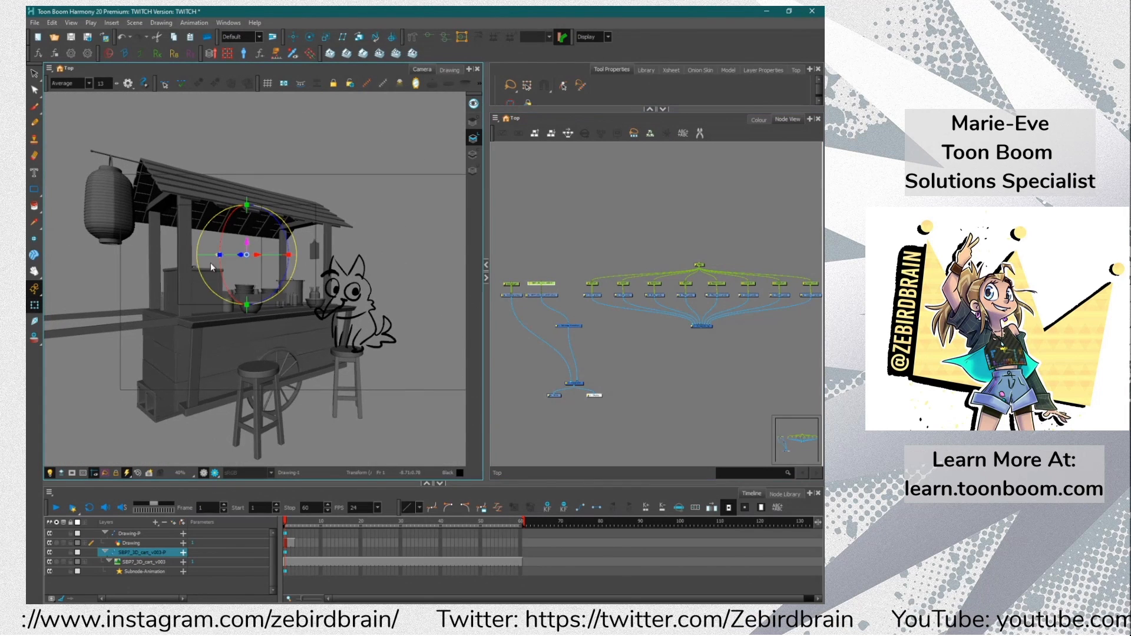
{"action": "left_click_drag", "start_coordinate": [288, 242], "coordinate": [641, 419]}
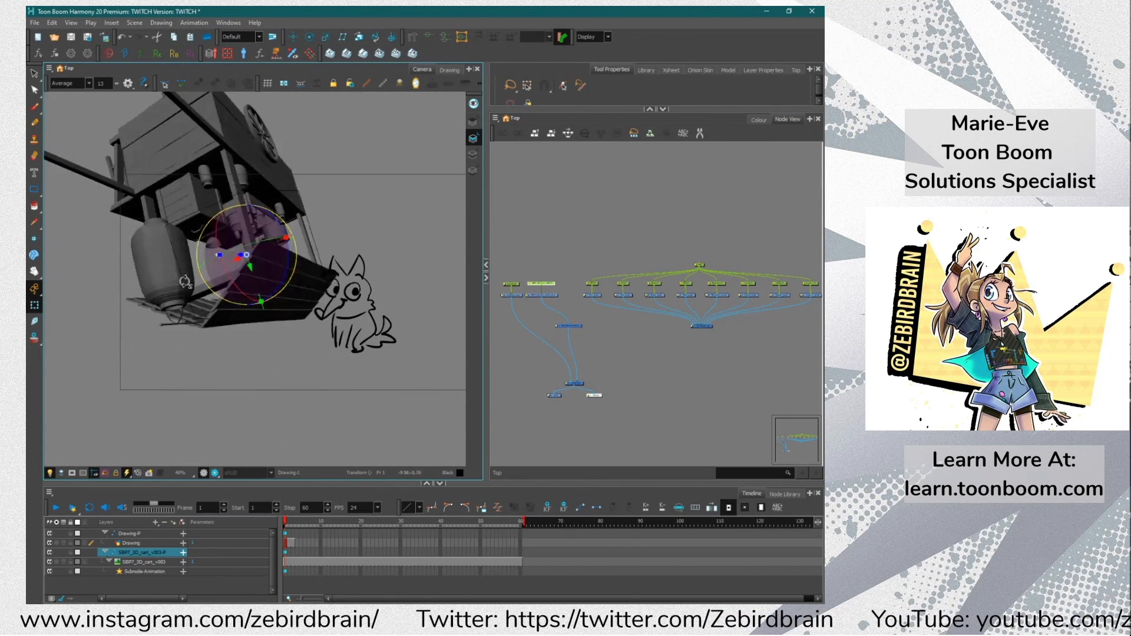
{"action": "key", "text": "ctrl+z"}
{"action": "key", "text": "ctrl+z"}
{"action": "key", "text": "ctrl+z"}
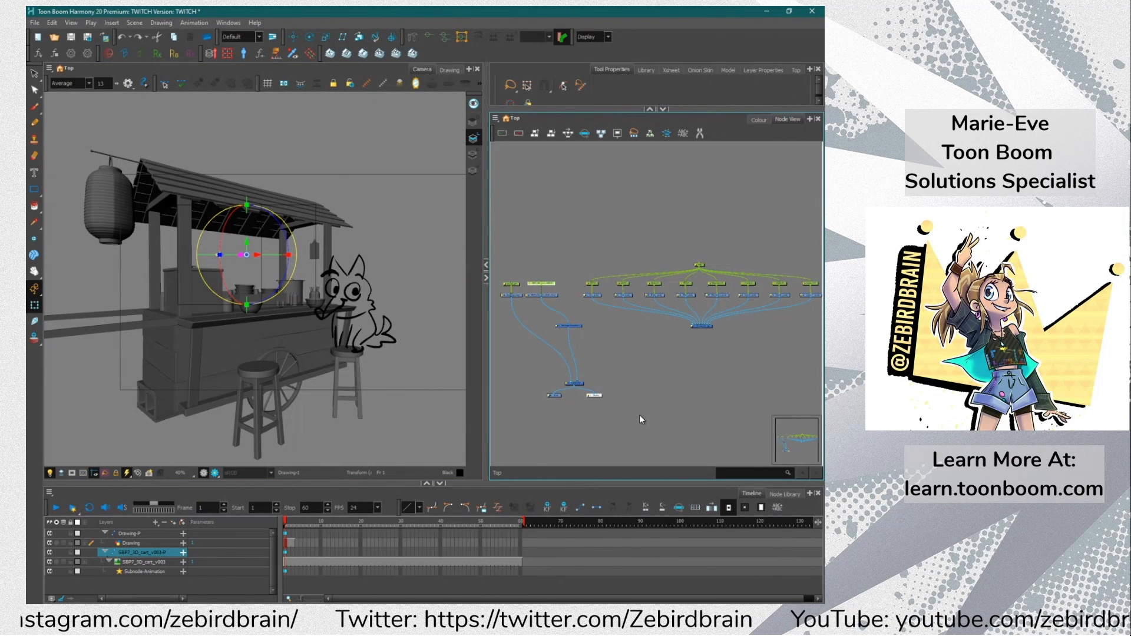
Try to rotate only the cart's hanging lantern through its subnode animation, and undo the rotation
{"action": "left_click", "coordinate": [532, 204]}
{"action": "left_click", "coordinate": [98, 209]}
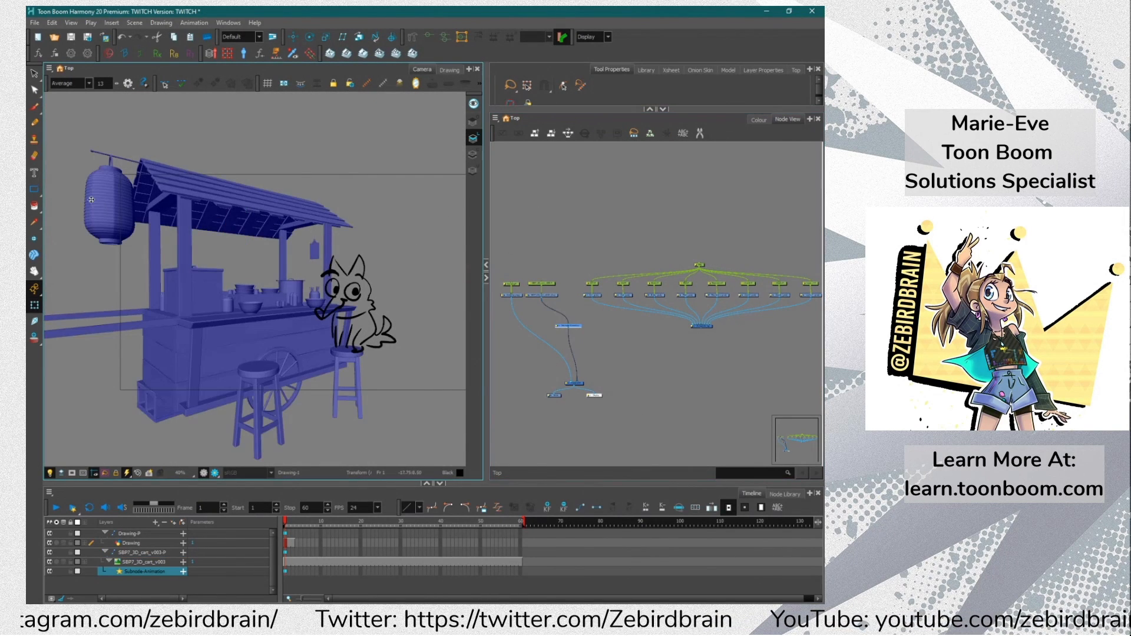
{"action": "left_click", "coordinate": [103, 212]}
{"action": "left_click_drag", "start_coordinate": [83, 189], "coordinate": [187, 178]}
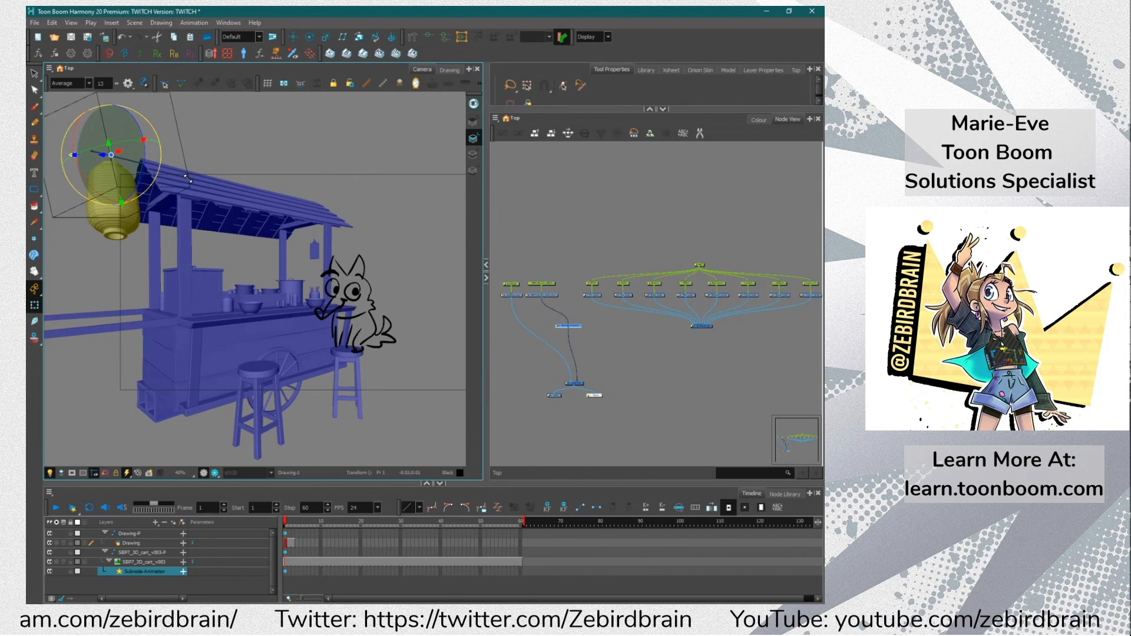
{"action": "key", "text": "ctrl+z"}
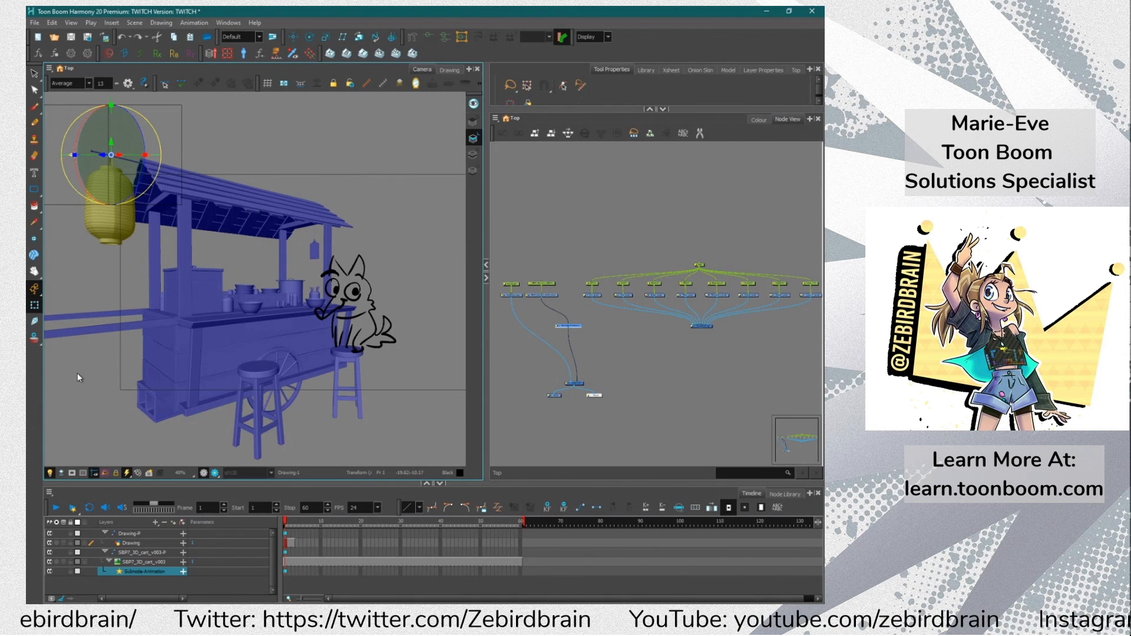
{"action": "left_click", "coordinate": [551, 232]}
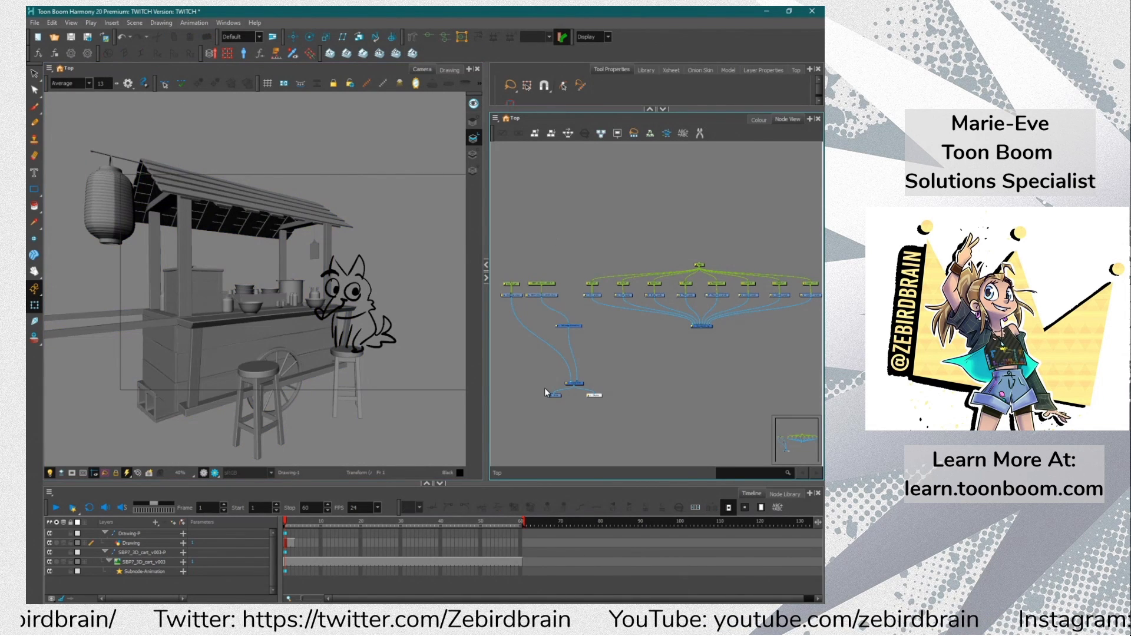
{"action": "left_click", "coordinate": [546, 510]}
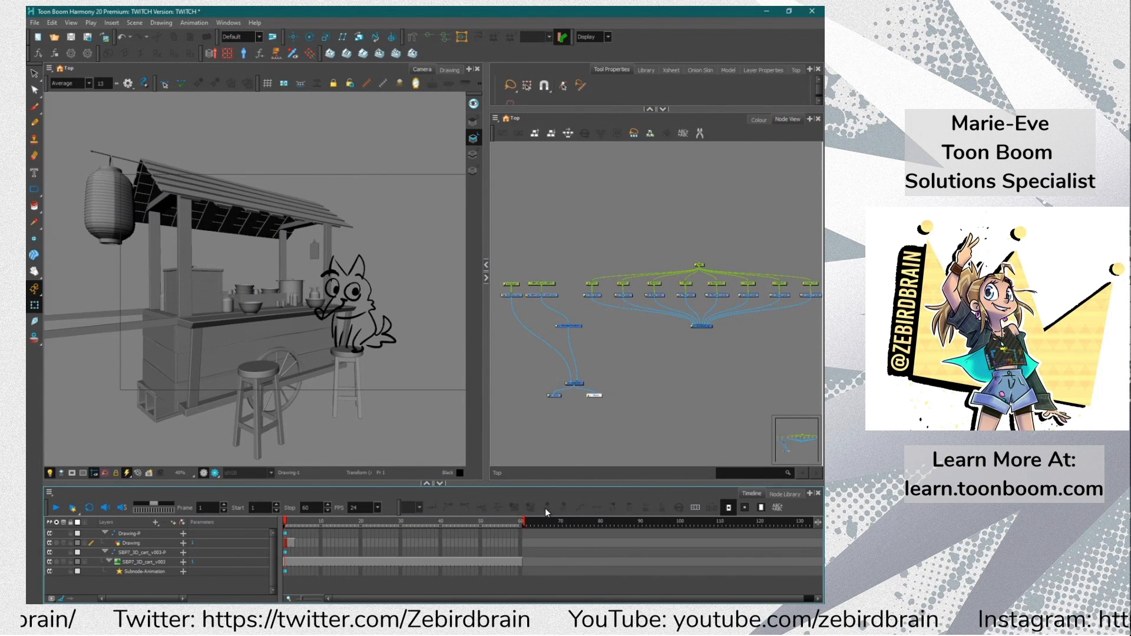
{"action": "left_click", "coordinate": [568, 381]}
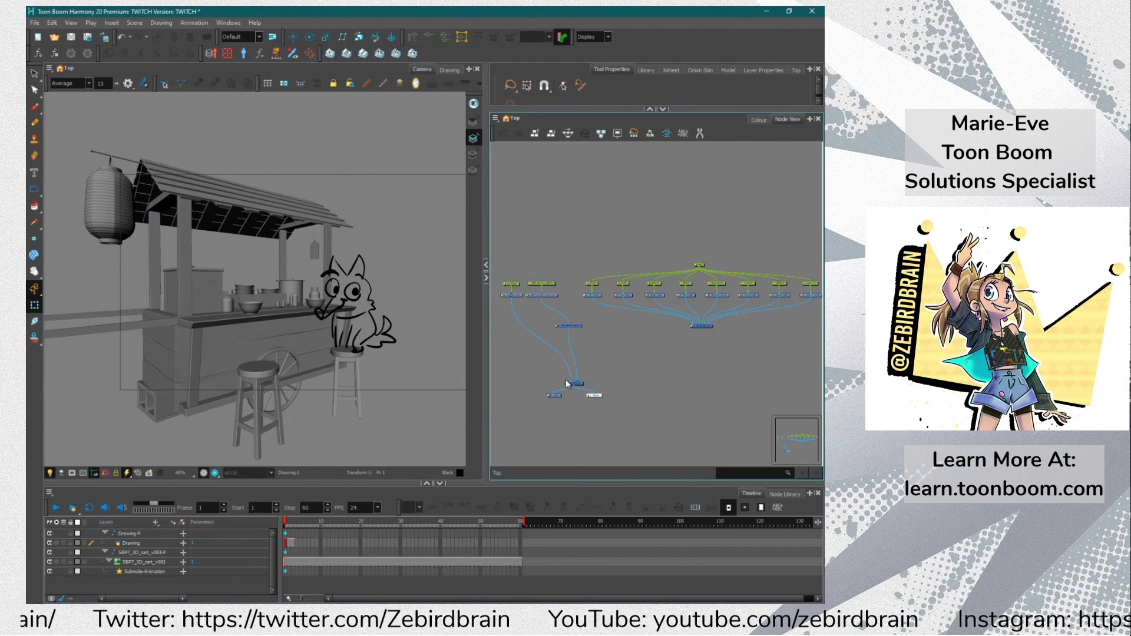
{"action": "scroll", "coordinate": [262, 285], "scroll_direction": "up", "scroll_amount": 3}
{"action": "scroll", "coordinate": [262, 286], "scroll_direction": "down", "scroll_amount": 3}
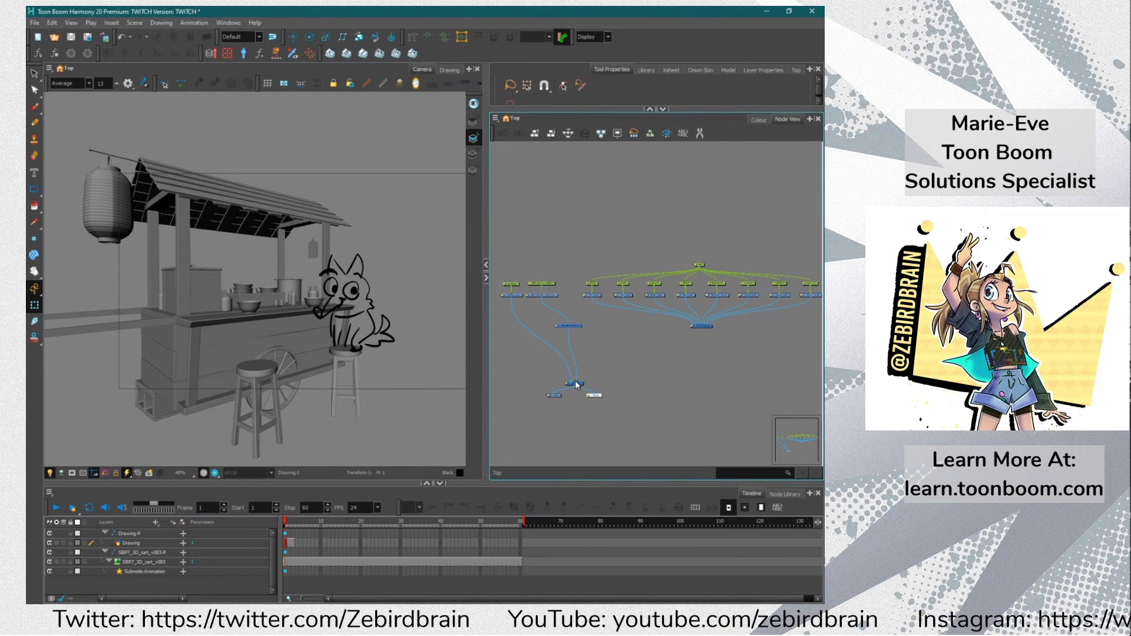
Take the cart and drawing branches out of the final composite and reconnect the background composite to it
{"action": "left_click_drag", "start_coordinate": [575, 380], "coordinate": [563, 353]}
{"action": "left_click_drag", "start_coordinate": [563, 265], "coordinate": [493, 330]}
{"action": "key", "text": "Delete"}
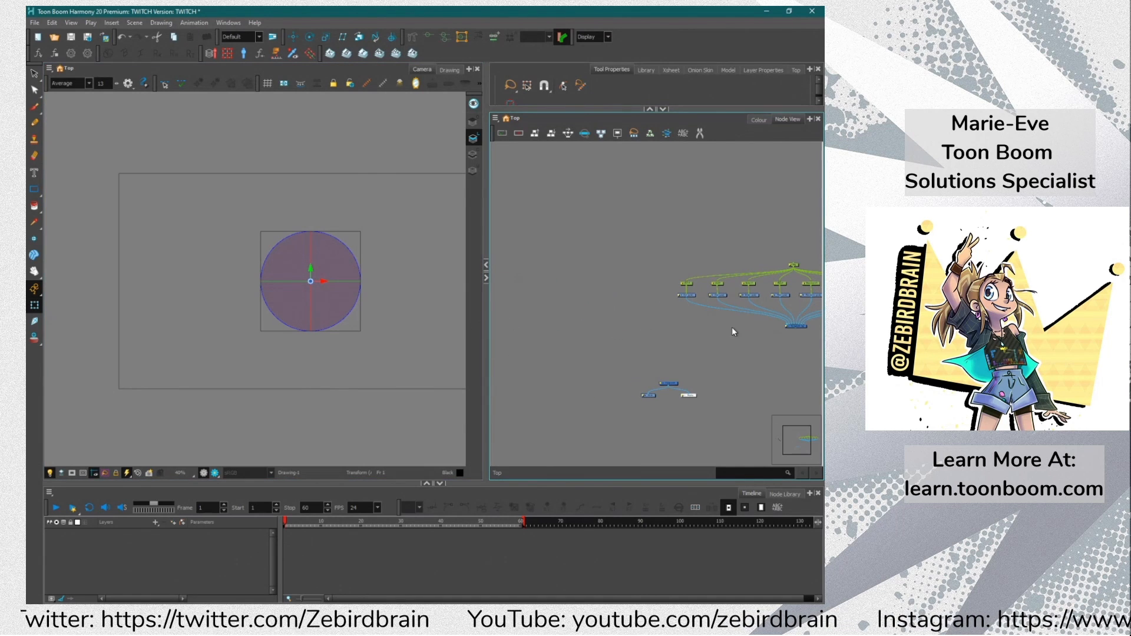
{"action": "left_click_drag", "start_coordinate": [795, 329], "coordinate": [669, 380]}
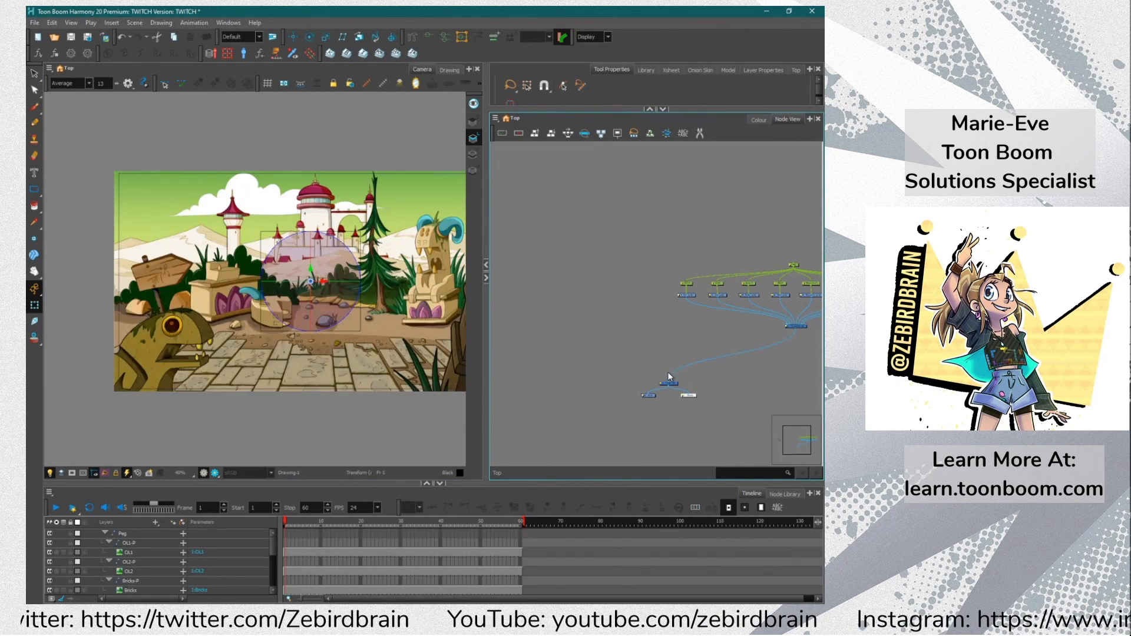
{"action": "left_click", "coordinate": [581, 307]}
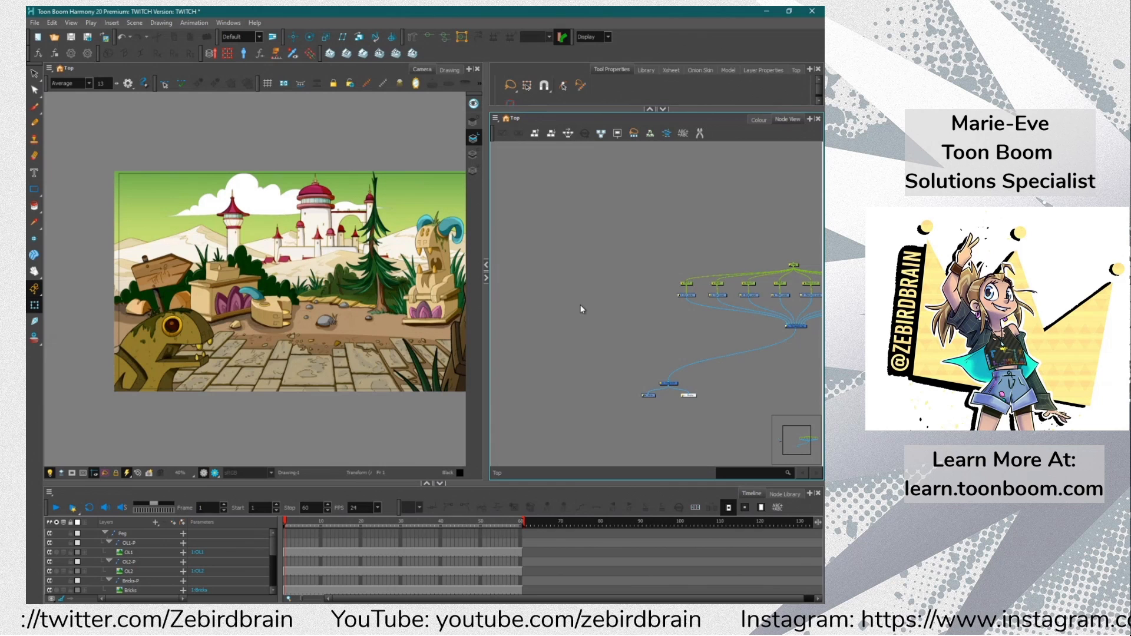
{"action": "scroll", "coordinate": [245, 392], "scroll_direction": "up", "scroll_amount": 2}
{"action": "left_click_drag", "start_coordinate": [291, 384], "coordinate": [219, 378]}
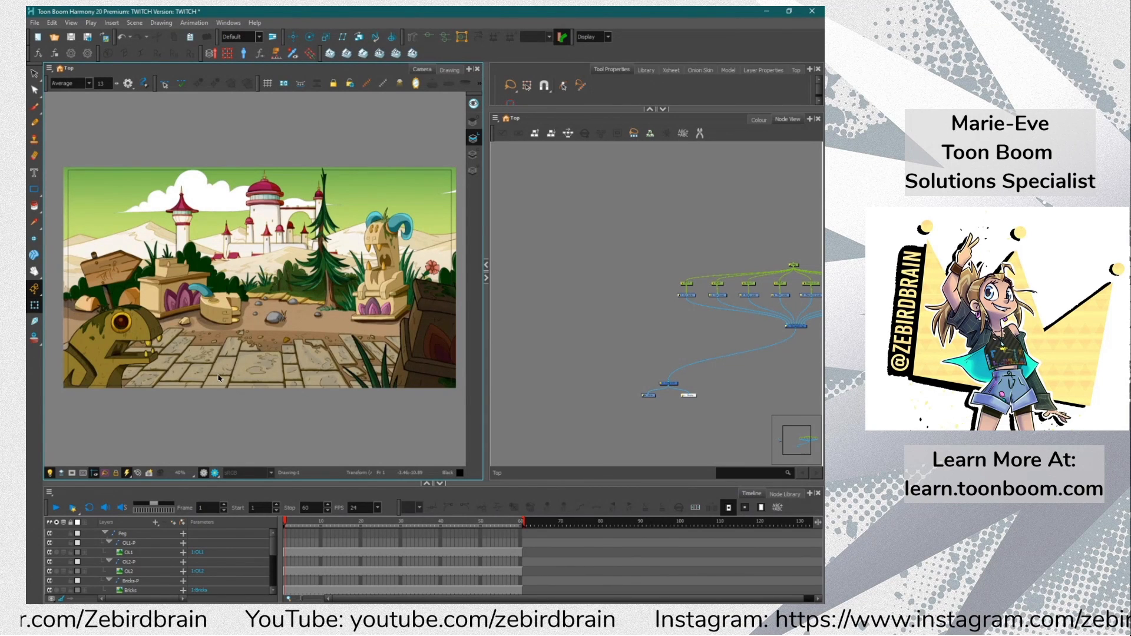
{"action": "left_click", "coordinate": [583, 383]}
{"action": "left_click_drag", "start_coordinate": [667, 282], "coordinate": [590, 265]}
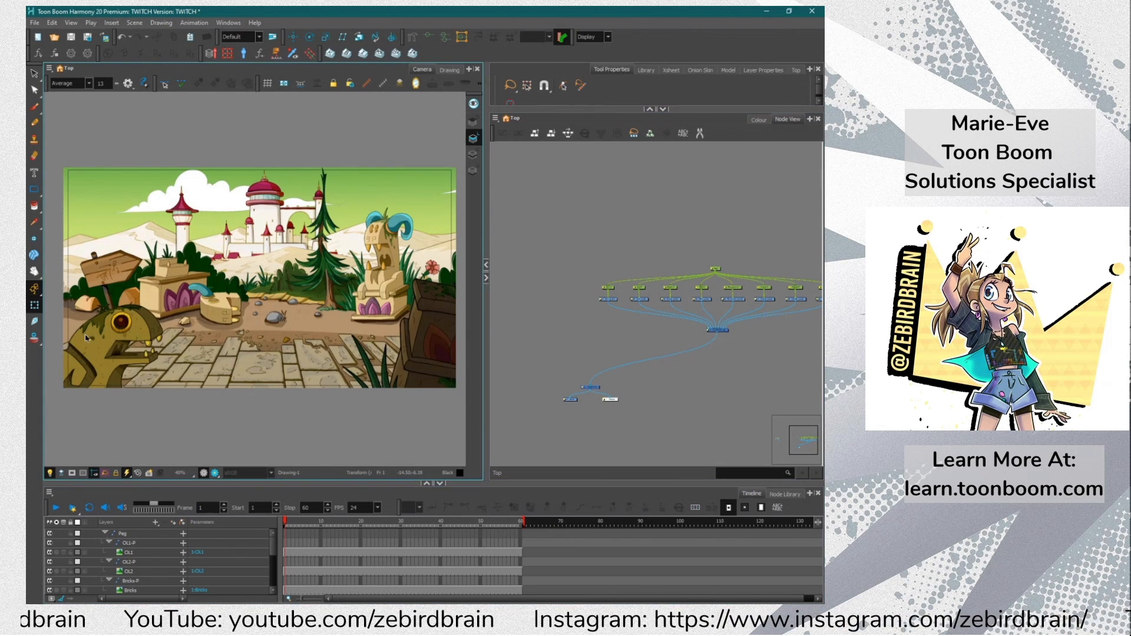
Pick the brick path, the foreground creature and the dark crate in the artwork to identify their layers
{"action": "left_click", "coordinate": [105, 348]}
{"action": "left_click", "coordinate": [154, 345]}
{"action": "left_click", "coordinate": [173, 409]}
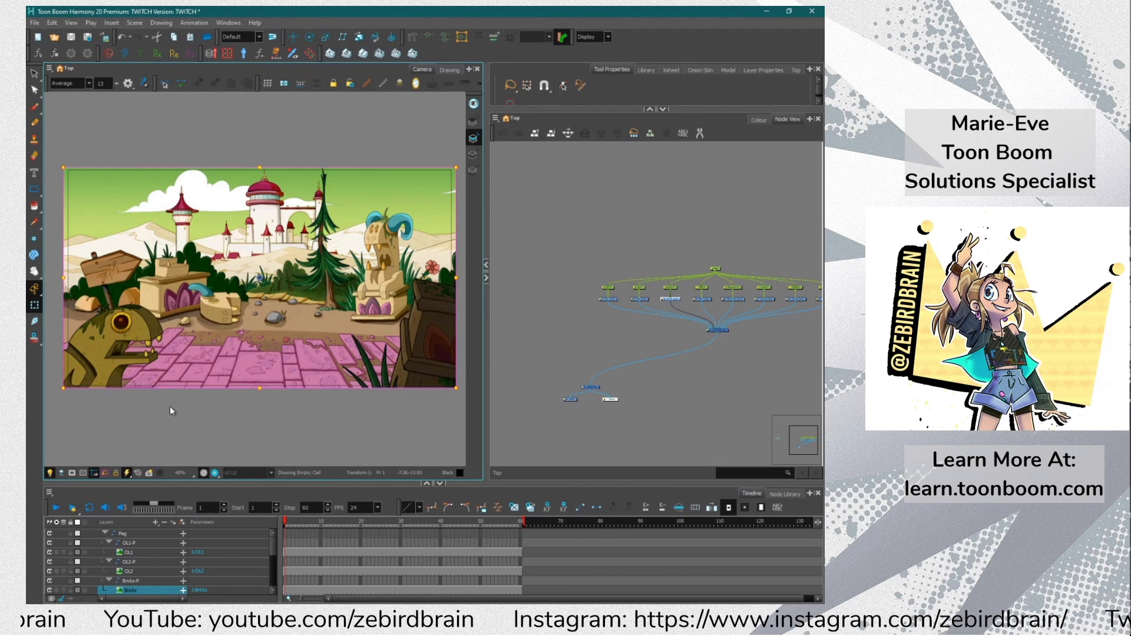
{"action": "left_click", "coordinate": [97, 339]}
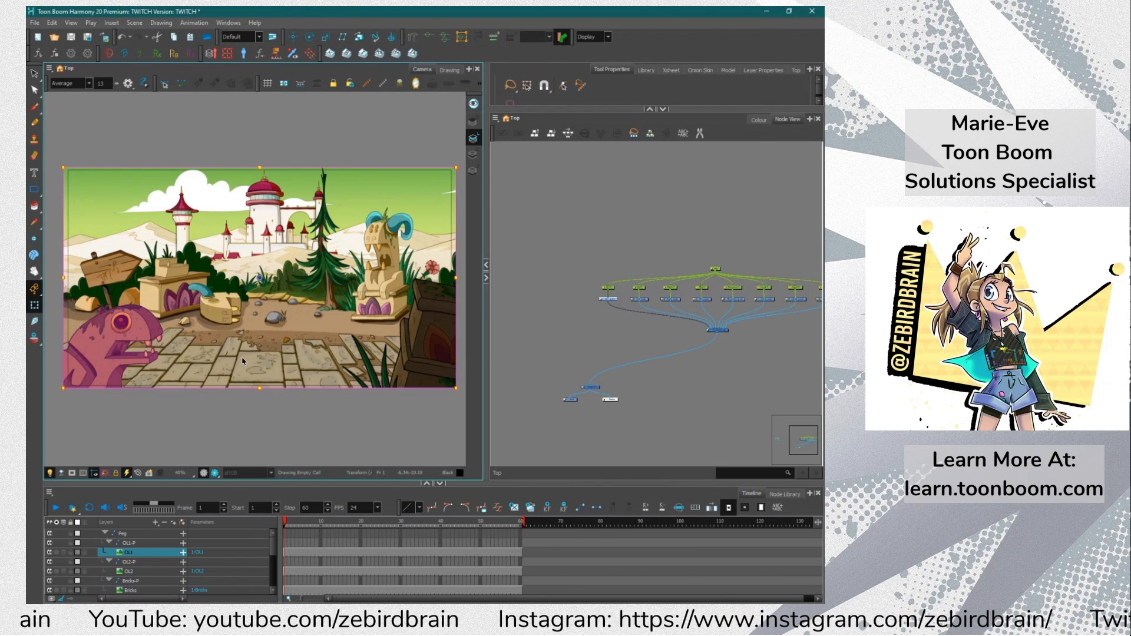
{"action": "left_click", "coordinate": [419, 330]}
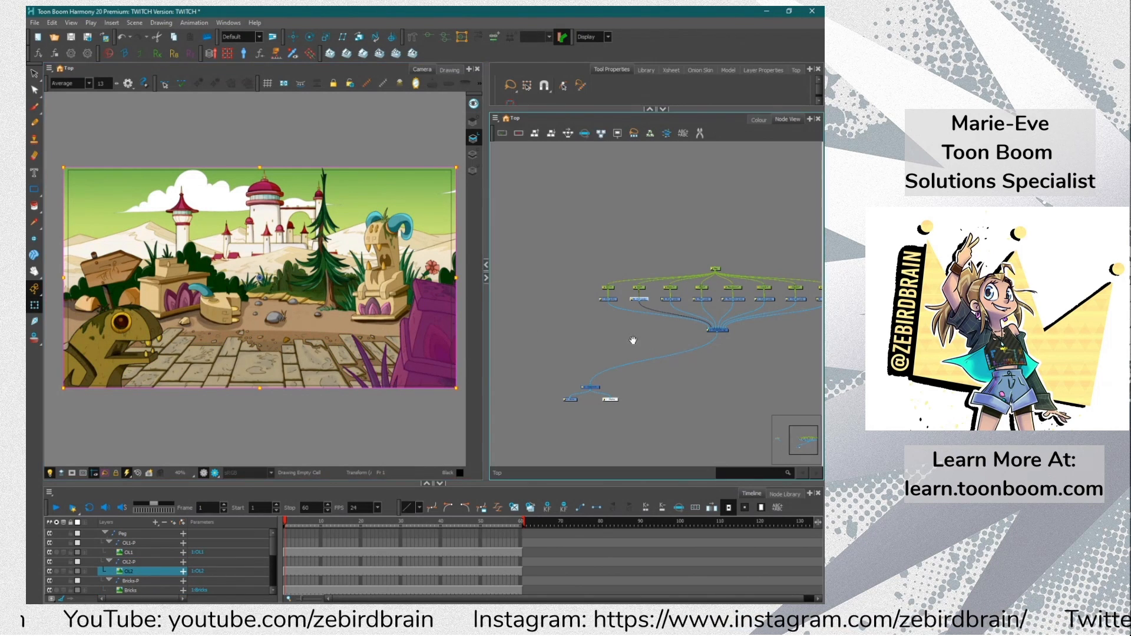
Go through the background's drawing nodes one by one, from OL1 to the sky, to see which artwork each holds
{"action": "left_click_drag", "start_coordinate": [629, 337], "coordinate": [569, 343]}
{"action": "scroll", "coordinate": [532, 310], "scroll_direction": "up", "scroll_amount": 4}
{"action": "scroll", "coordinate": [510, 313], "scroll_direction": "up", "scroll_amount": 1}
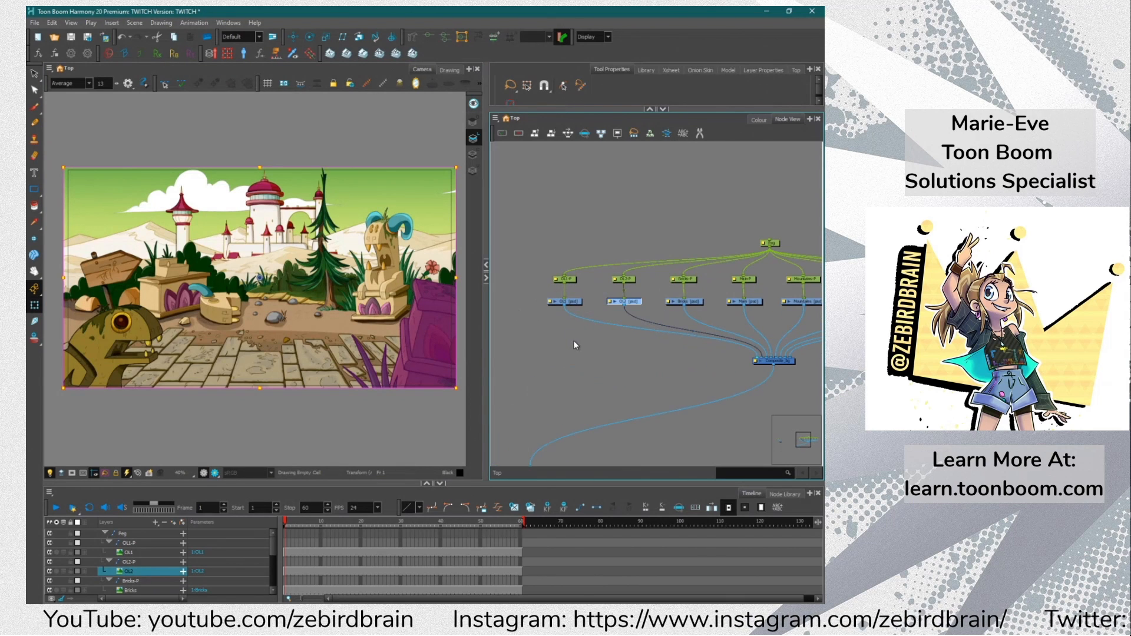
{"action": "left_click_drag", "start_coordinate": [484, 338], "coordinate": [387, 336]}
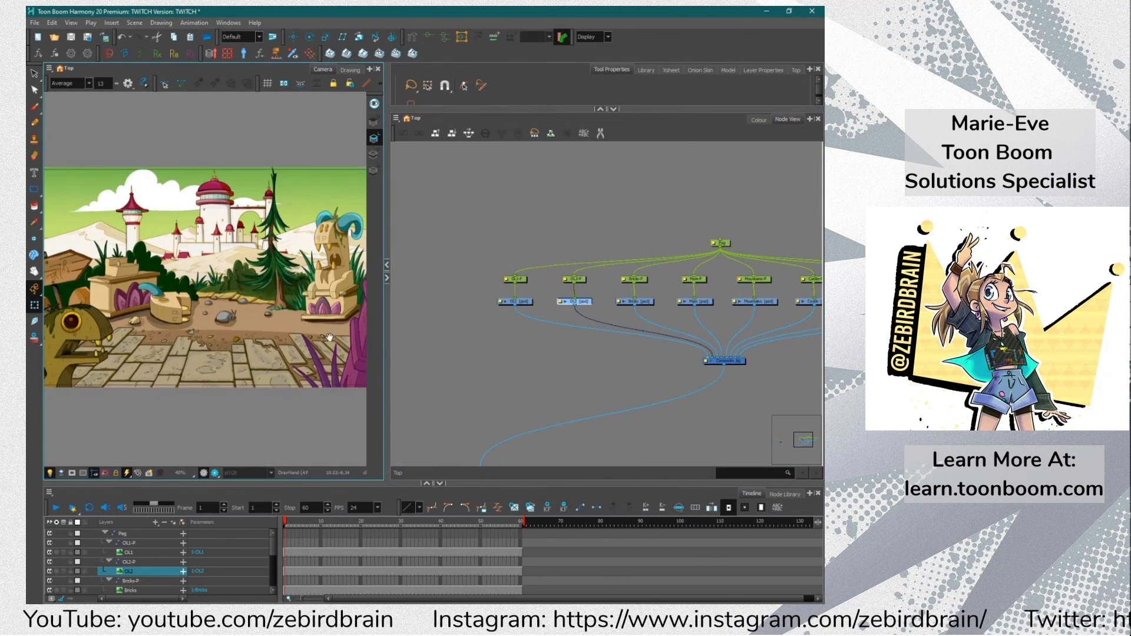
{"action": "left_click", "coordinate": [524, 301]}
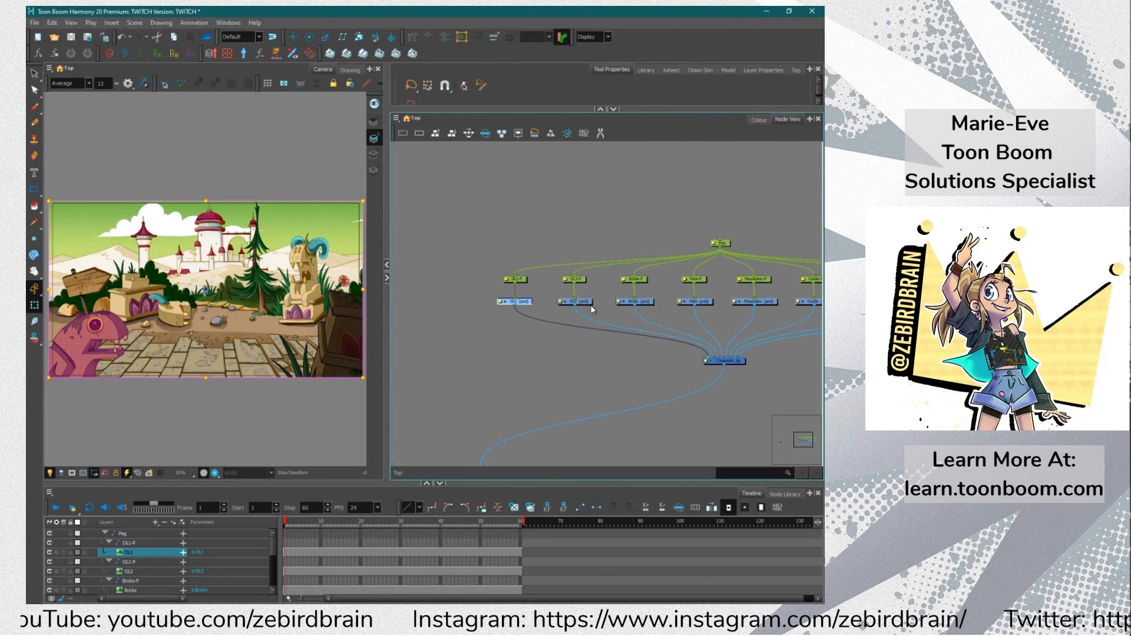
{"action": "left_click", "coordinate": [580, 301]}
{"action": "left_click", "coordinate": [650, 303]}
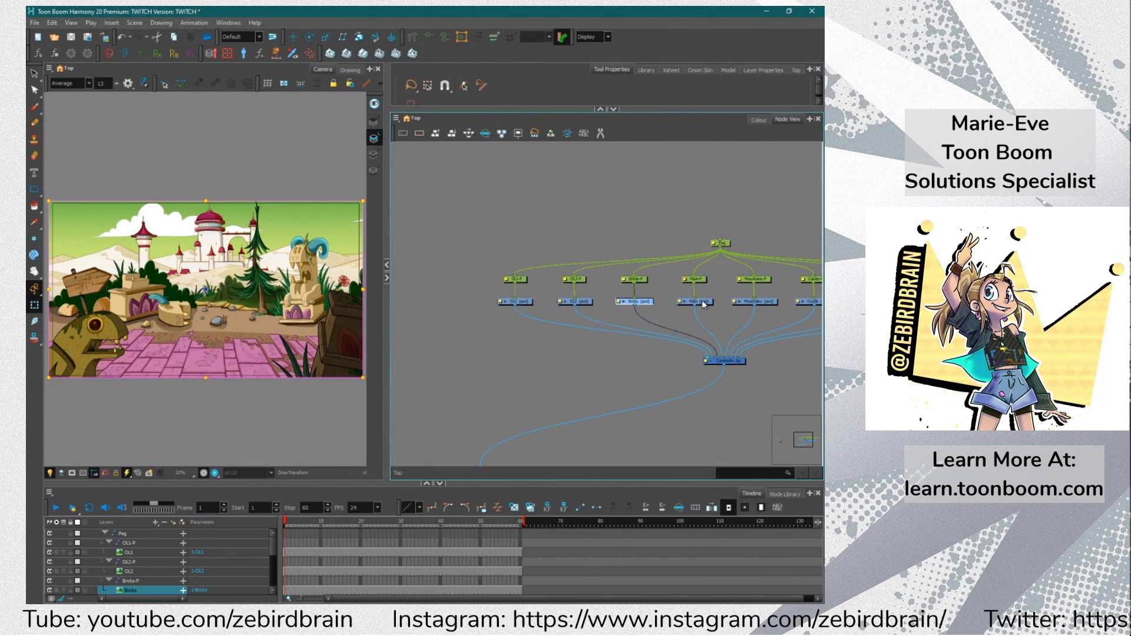
{"action": "left_click", "coordinate": [704, 303]}
{"action": "left_click", "coordinate": [765, 303]}
{"action": "left_click_drag", "start_coordinate": [747, 313], "coordinate": [581, 313]}
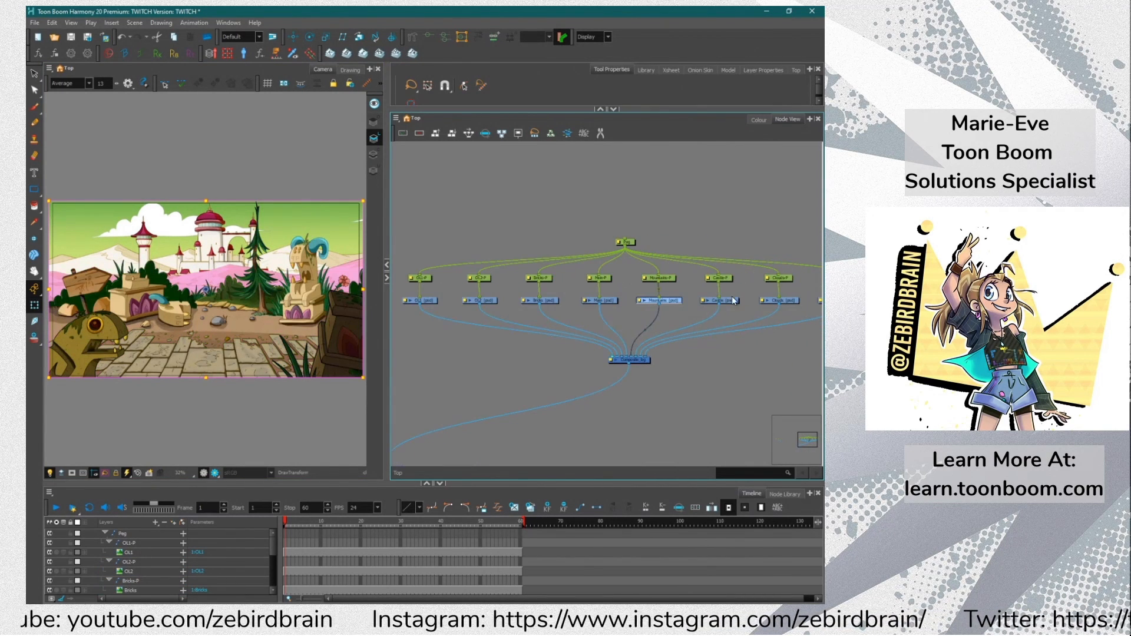
{"action": "left_click", "coordinate": [720, 294]}
{"action": "left_click", "coordinate": [778, 296]}
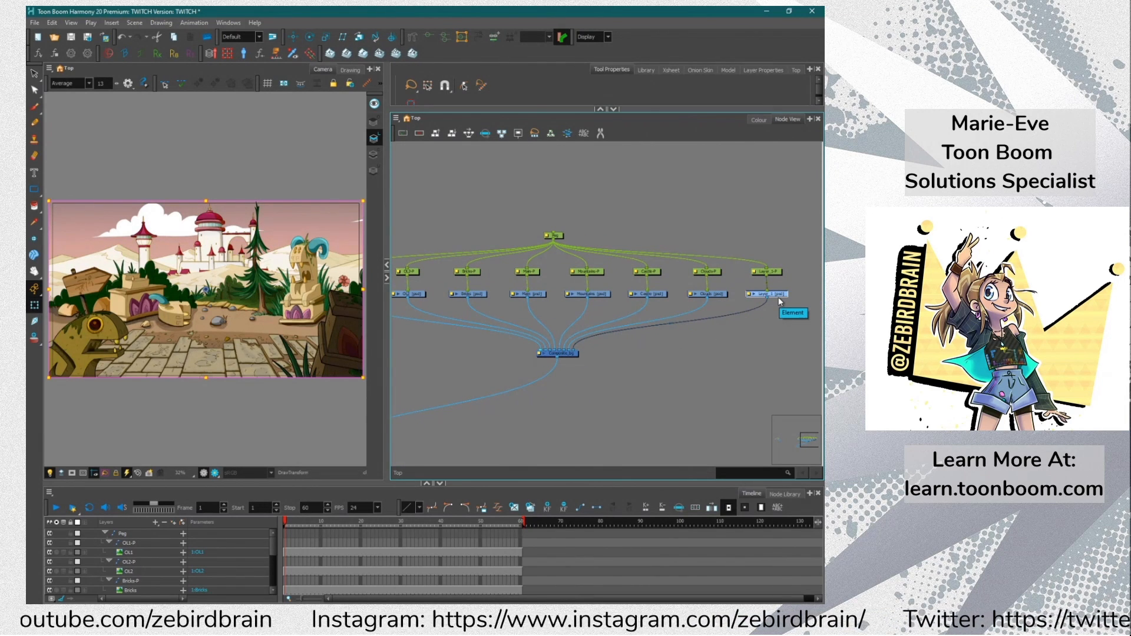
{"action": "left_click", "coordinate": [497, 205]}
{"action": "left_click_drag", "start_coordinate": [498, 205], "coordinate": [542, 196]}
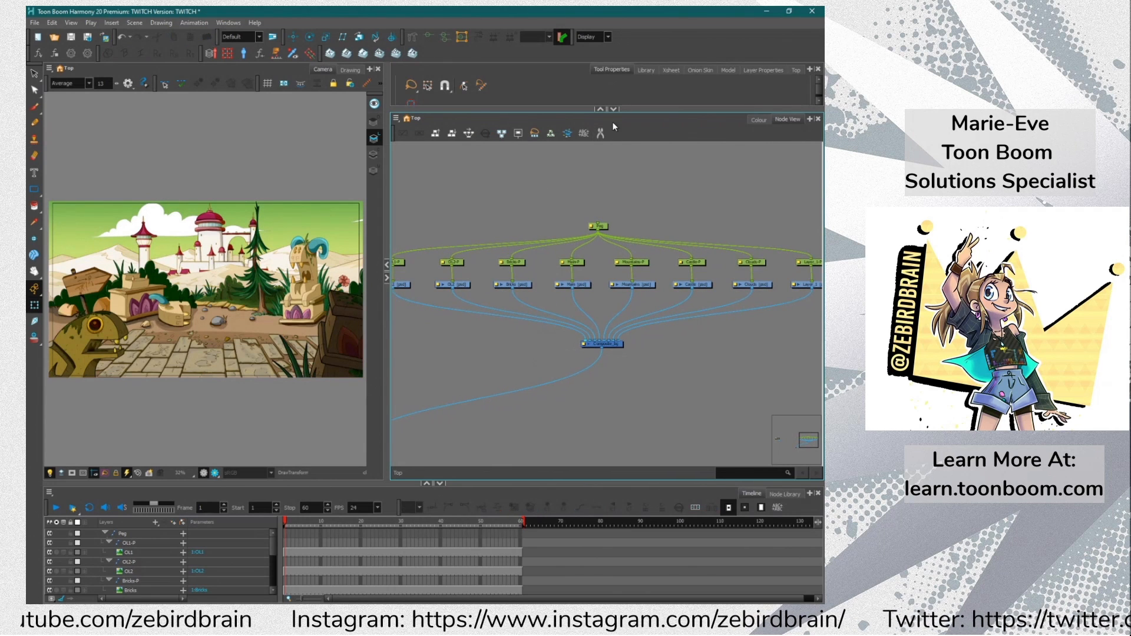
Enlarge the area above the node network and show the Top view with the camera cone in frame
{"action": "left_click_drag", "start_coordinate": [628, 116], "coordinate": [628, 188]}
{"action": "left_click", "coordinate": [797, 72]}
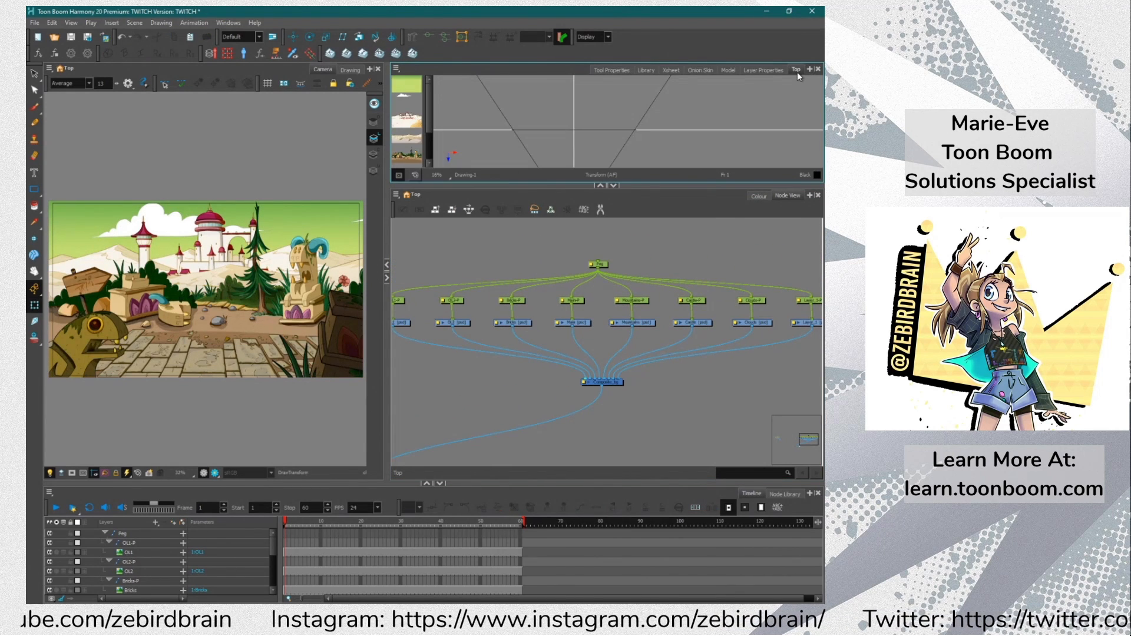
{"action": "scroll", "coordinate": [511, 132], "scroll_direction": "down", "scroll_amount": 3}
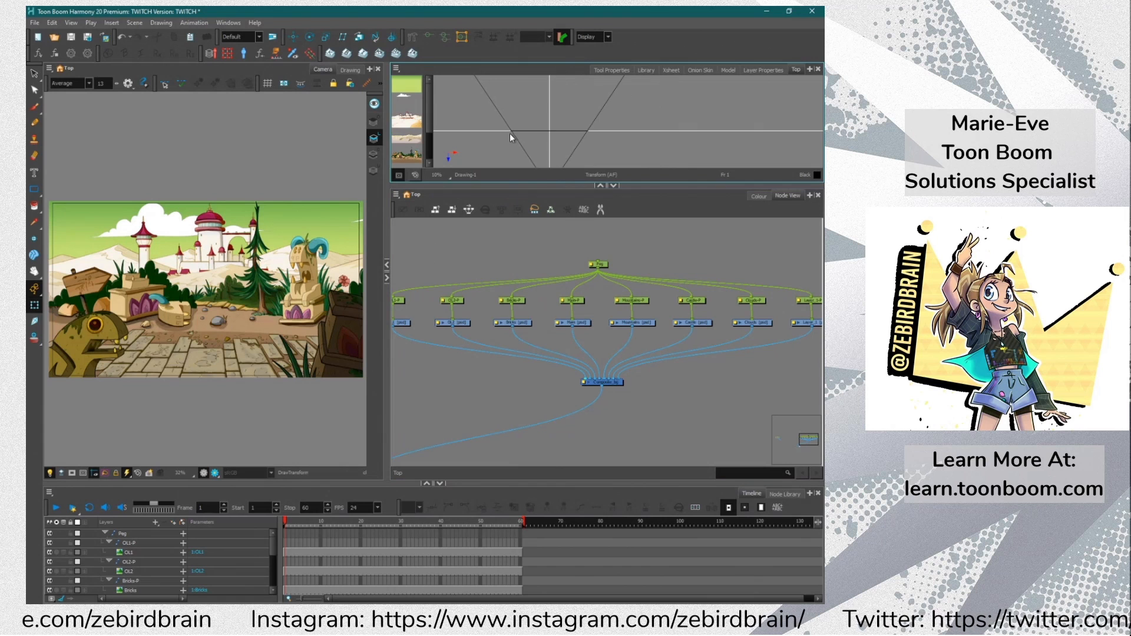
{"action": "key", "text": "space"}
{"action": "left_click_drag", "start_coordinate": [486, 131], "coordinate": [496, 117]}
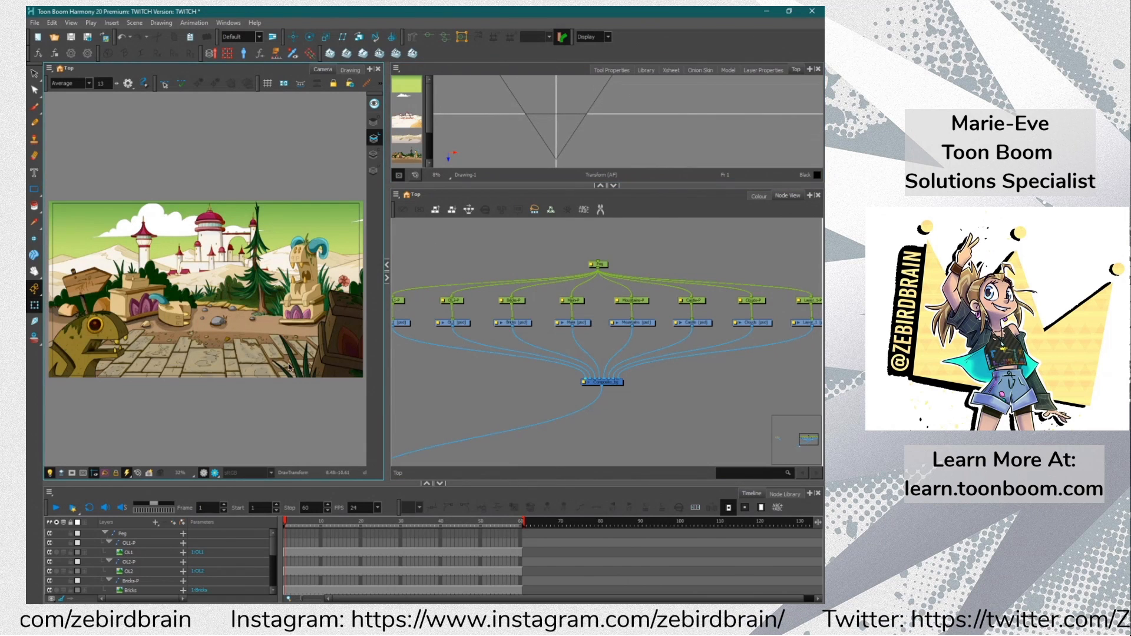
Use the Maintain Size tool to place the OL1-P and OL2-P pegs nearer the camera at separate depths
{"action": "left_click", "coordinate": [399, 300]}
{"action": "left_click", "coordinate": [359, 36]}
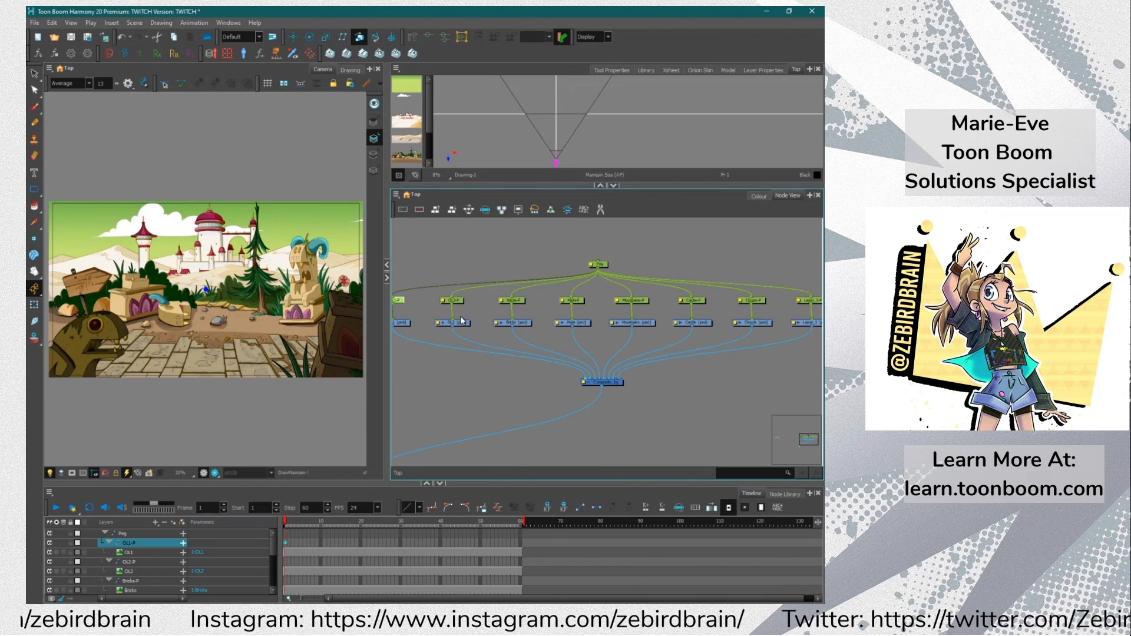
{"action": "left_click", "coordinate": [453, 300]}
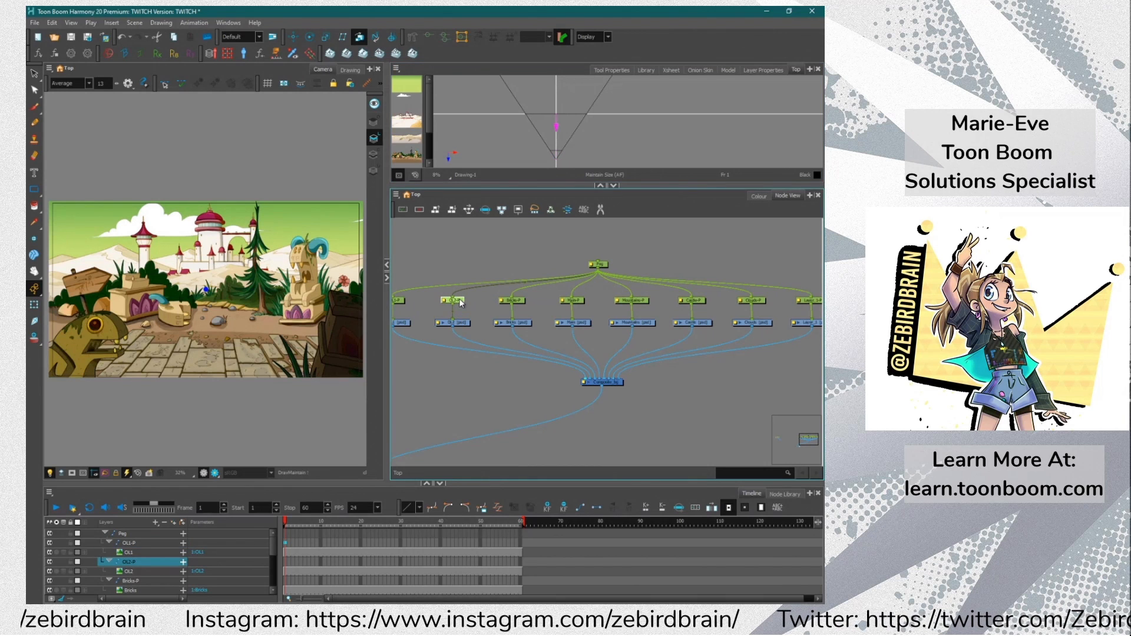
{"action": "left_click", "coordinate": [571, 300]}
Push the mountains, castle, clouds and sky pegs progressively farther back with Maintain Size, and check the spacing in the Top view
{"action": "left_click", "coordinate": [632, 300]}
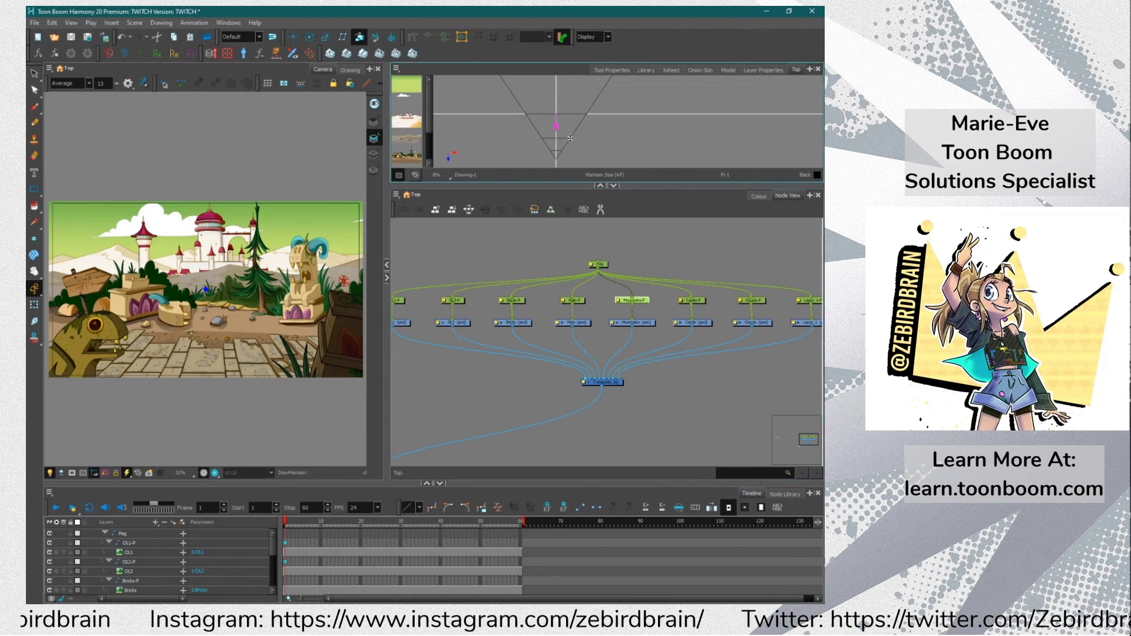
{"action": "left_click", "coordinate": [692, 300]}
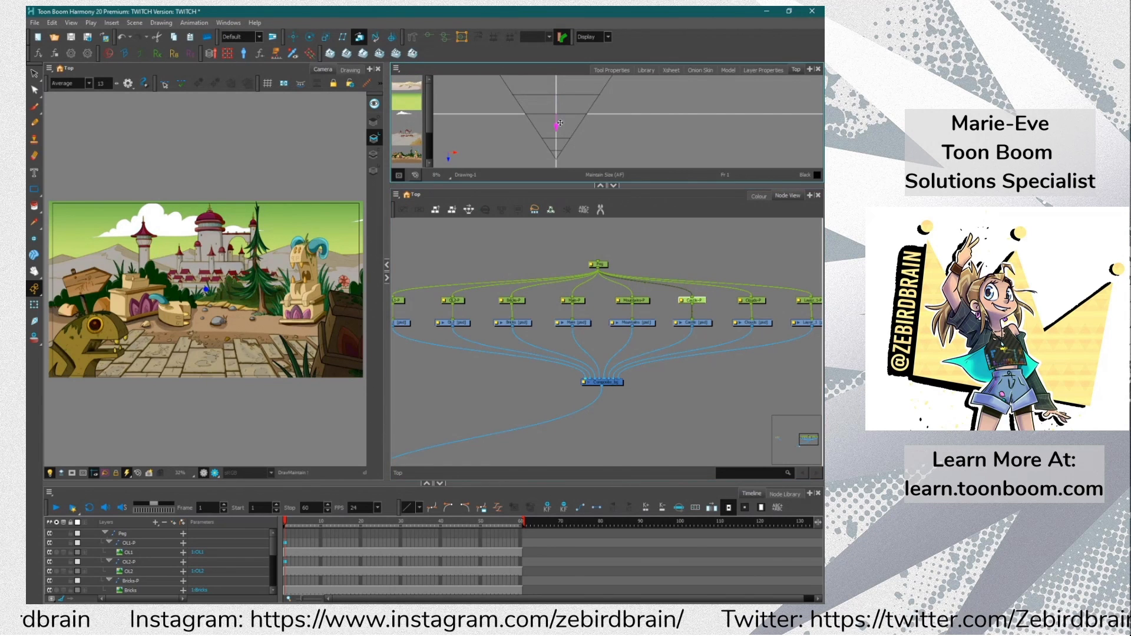
{"action": "left_click", "coordinate": [757, 299]}
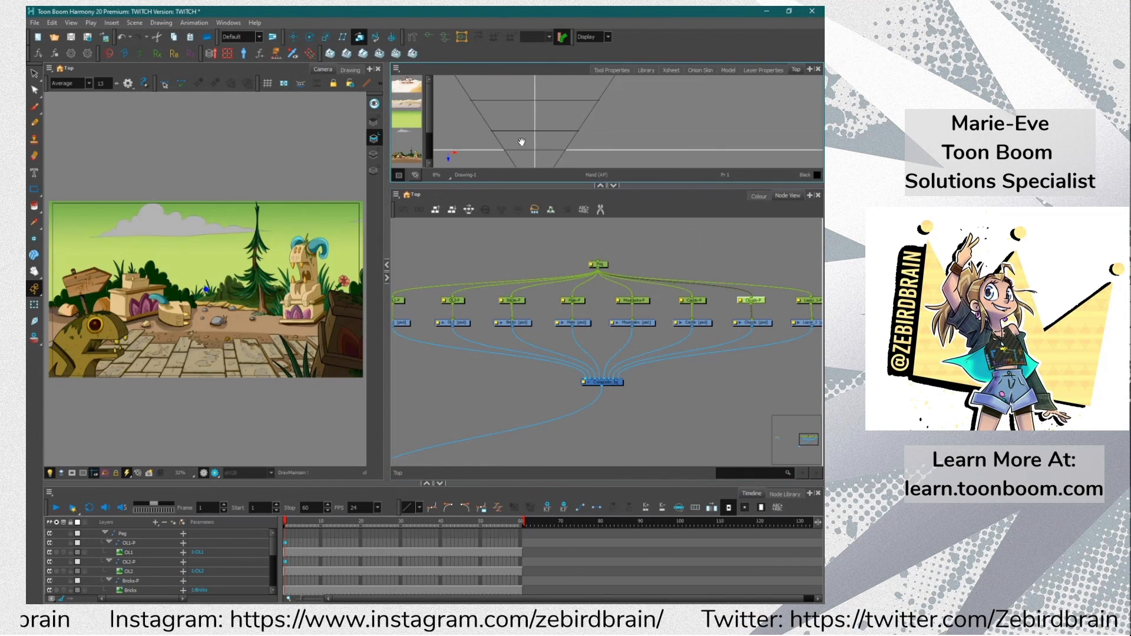
{"action": "left_click_drag", "start_coordinate": [528, 89], "coordinate": [530, 146]}
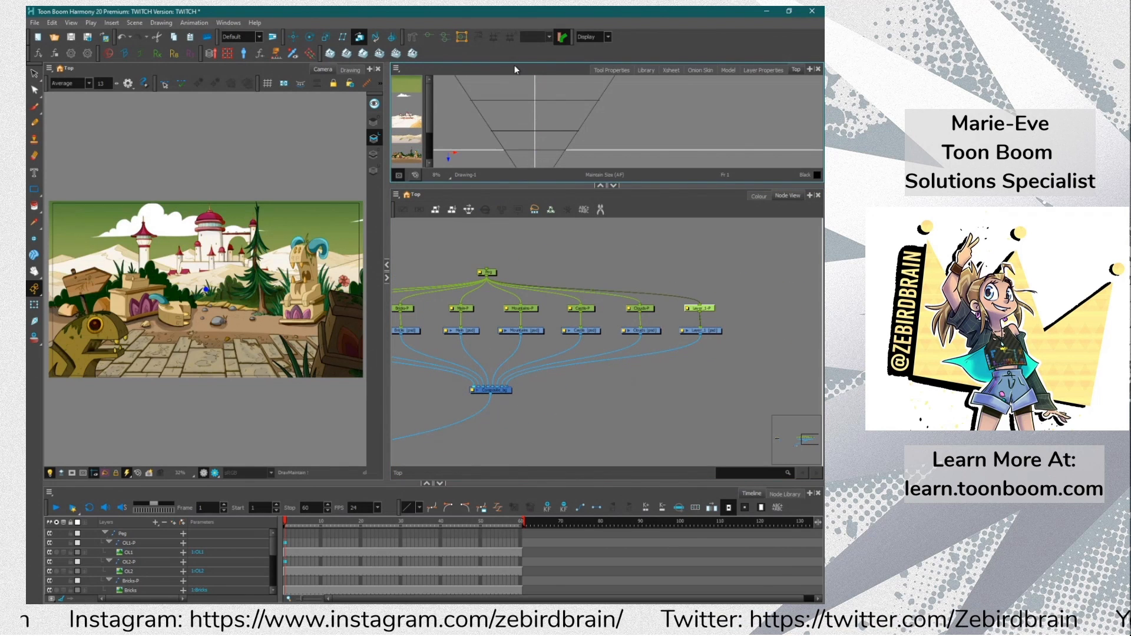
{"action": "left_click_drag", "start_coordinate": [415, 384], "coordinate": [490, 370]}
{"action": "left_click", "coordinate": [491, 370]}
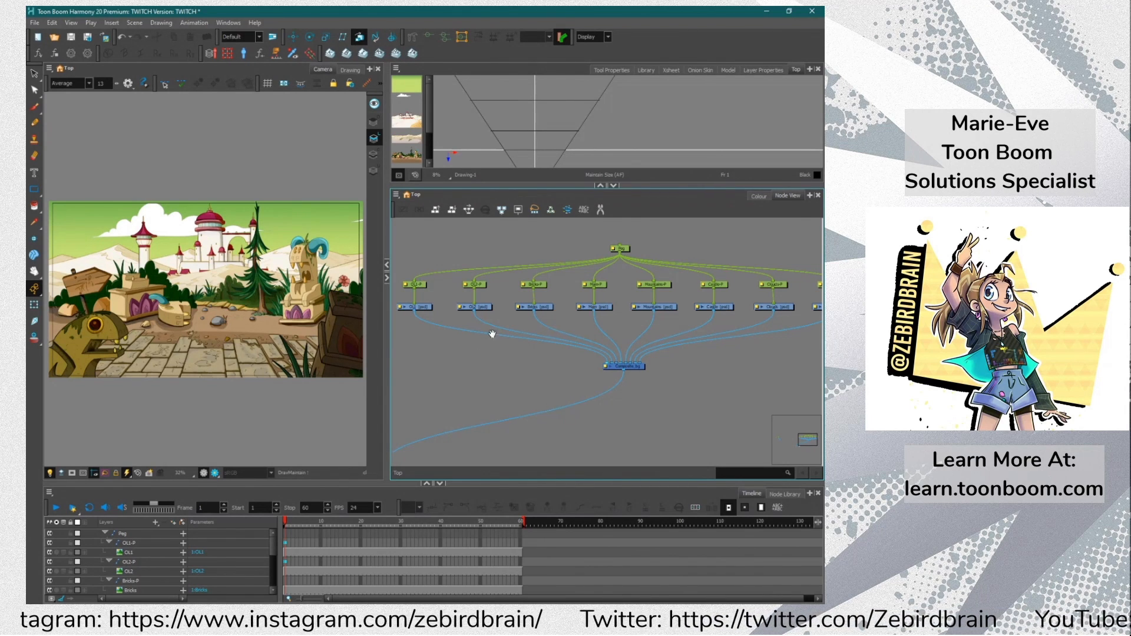
{"action": "left_click_drag", "start_coordinate": [505, 185], "coordinate": [501, 297]}
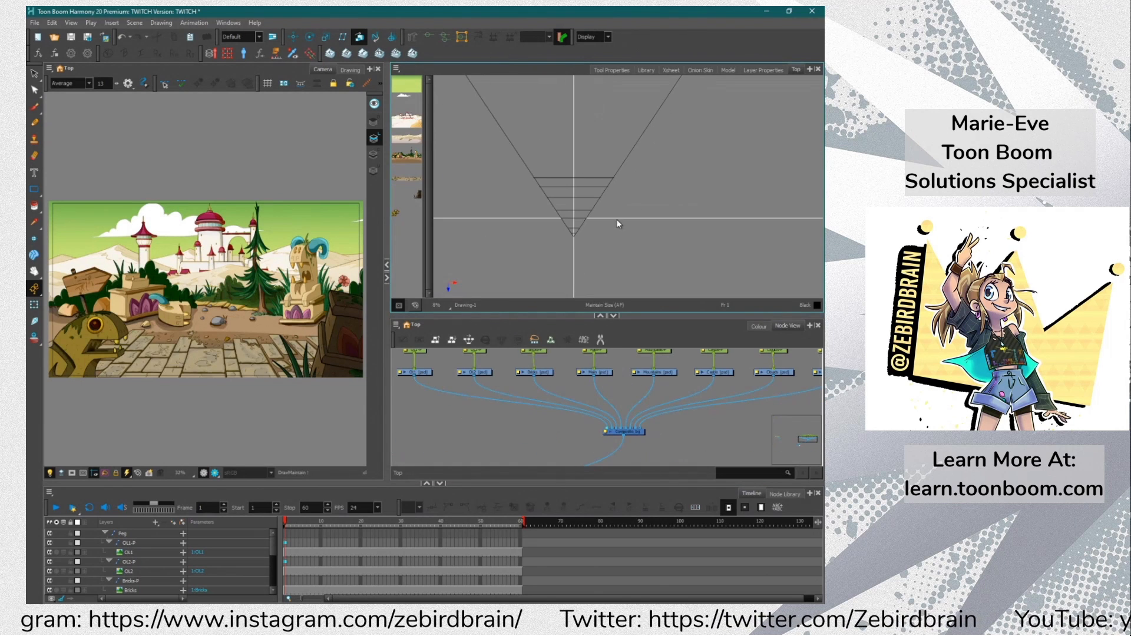
{"action": "left_click_drag", "start_coordinate": [527, 178], "coordinate": [526, 179]}
{"action": "scroll", "coordinate": [531, 394], "scroll_direction": "up", "scroll_amount": 3}
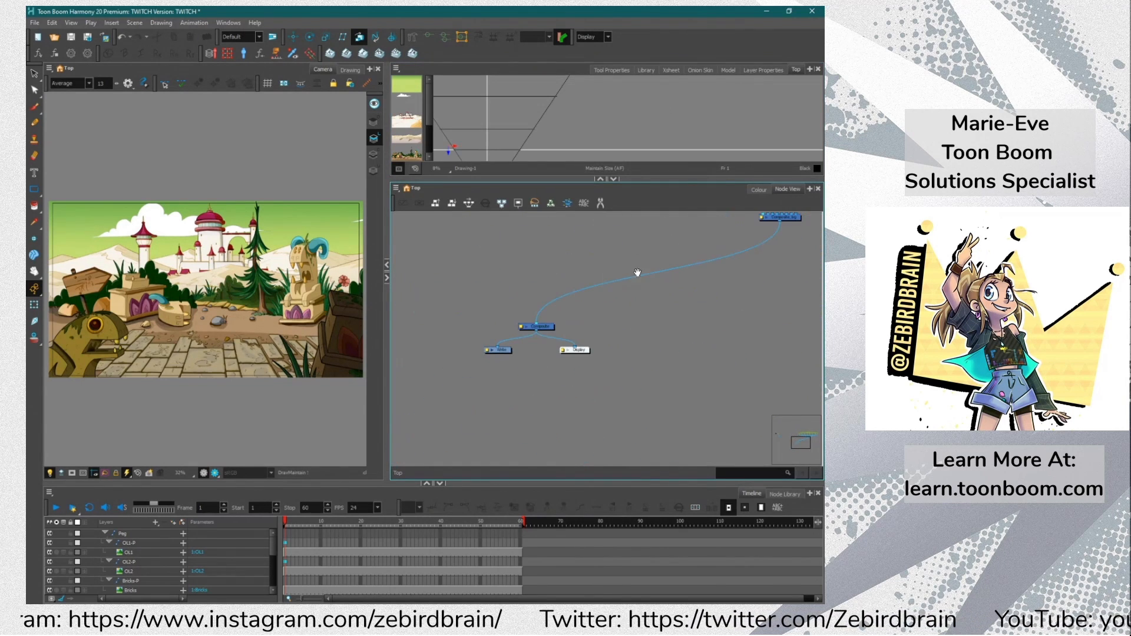
Add a Camera node beside the final composite and give it a parent peg placed above it
{"action": "key", "text": "Tab"}
{"action": "type", "text": "c"}
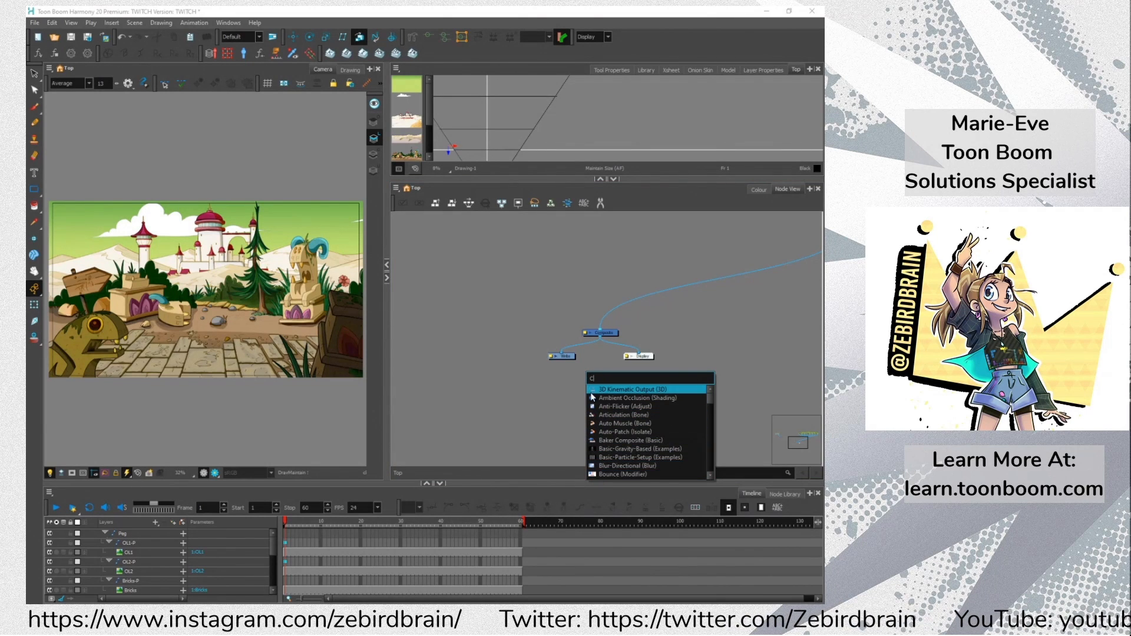
{"action": "type", "text": "am"}
{"action": "key", "text": "Return"}
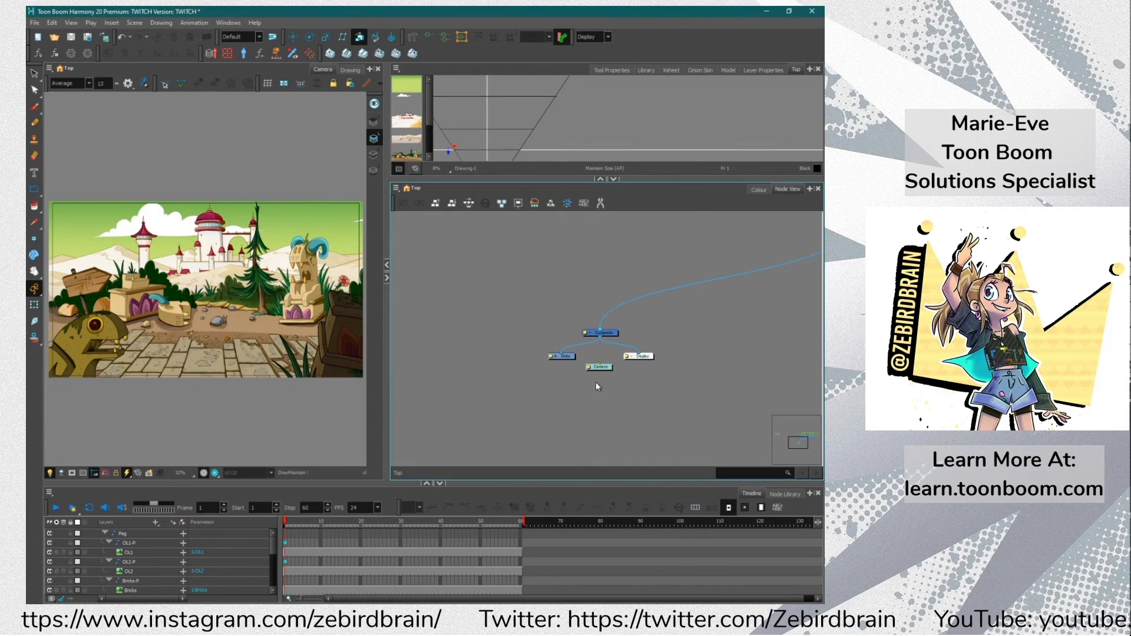
{"action": "left_click_drag", "start_coordinate": [600, 369], "coordinate": [495, 336]}
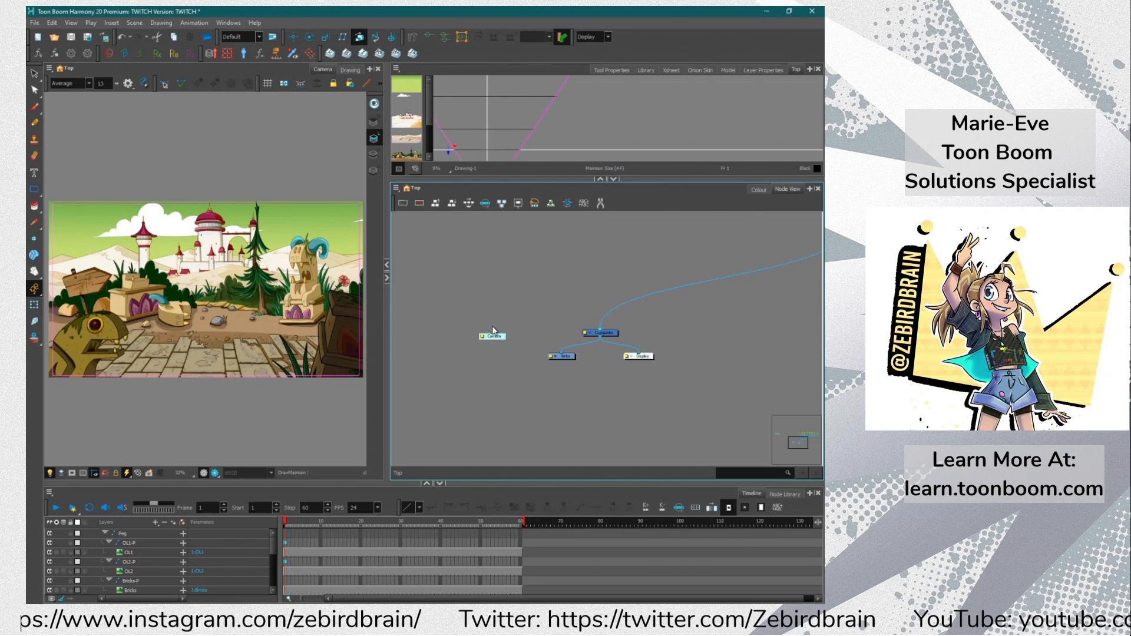
{"action": "key", "text": "ctrl+p"}
{"action": "left_click", "coordinate": [496, 316]}
{"action": "left_click", "coordinate": [499, 301]}
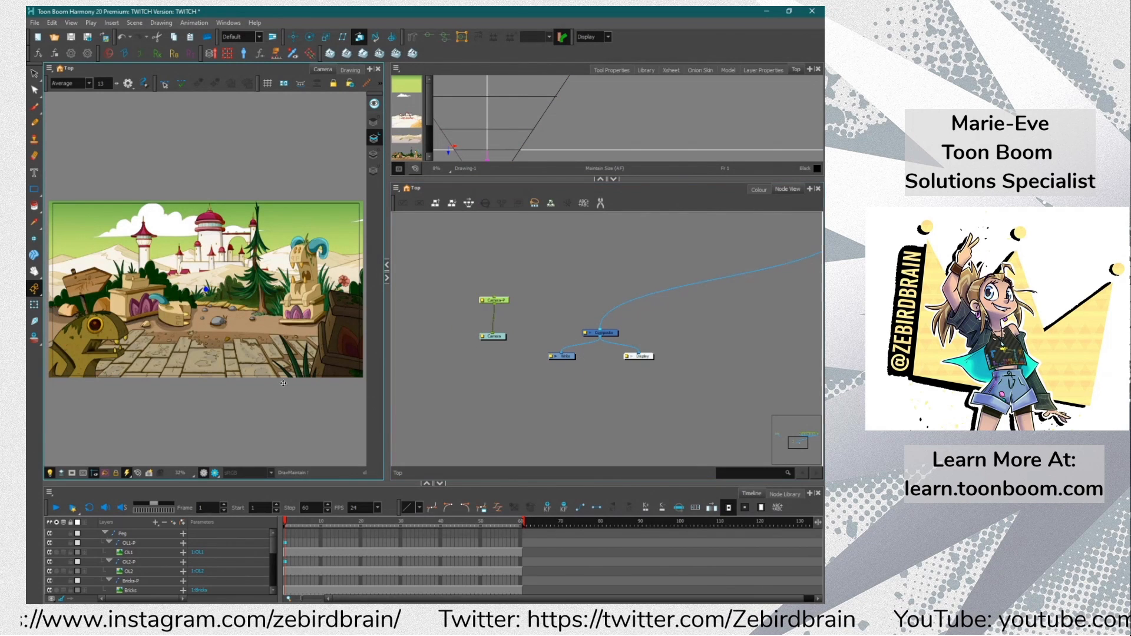
Switch to the Transform tool, mask everything outside the camera frame and widen the Camera view
{"action": "left_click", "coordinate": [34, 305]}
{"action": "left_click", "coordinate": [72, 473]}
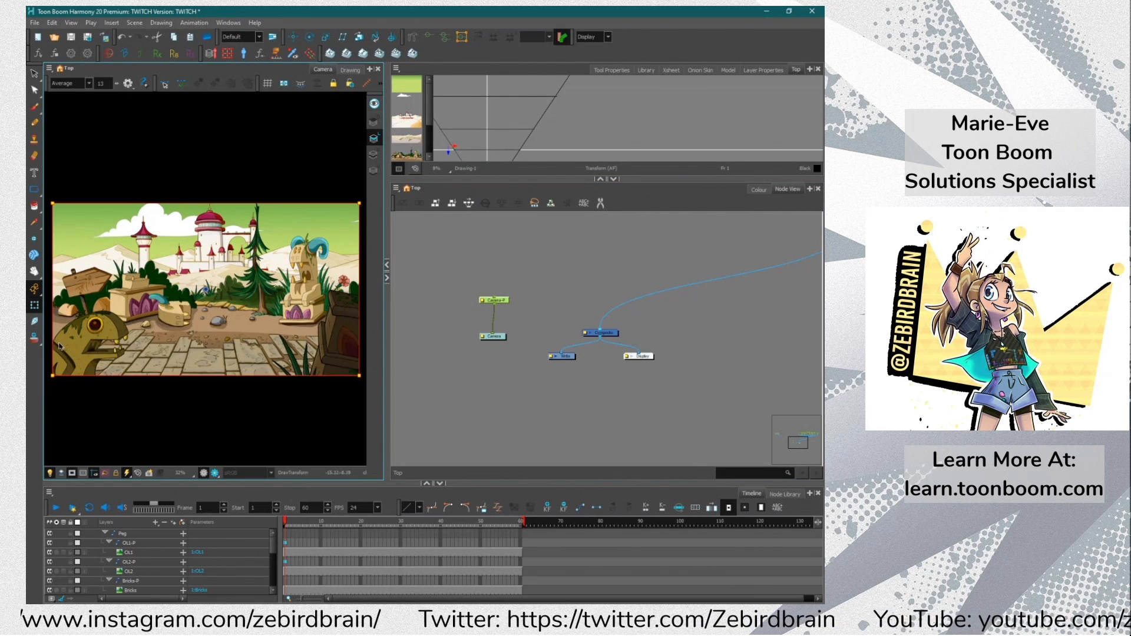
{"action": "left_click_drag", "start_coordinate": [386, 341], "coordinate": [606, 348]}
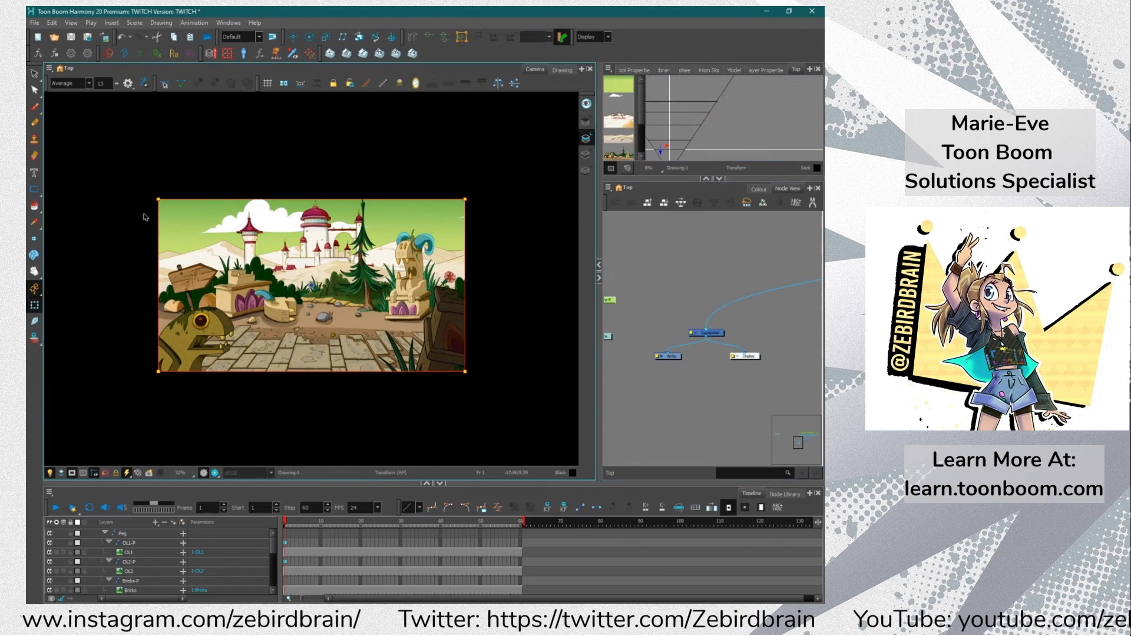
{"action": "scroll", "coordinate": [153, 198], "scroll_direction": "up", "scroll_amount": 1}
Try to push the camera deep into the layered scene and shift it through its peg, and undo both moves
{"action": "left_click_drag", "start_coordinate": [159, 199], "coordinate": [380, 402]}
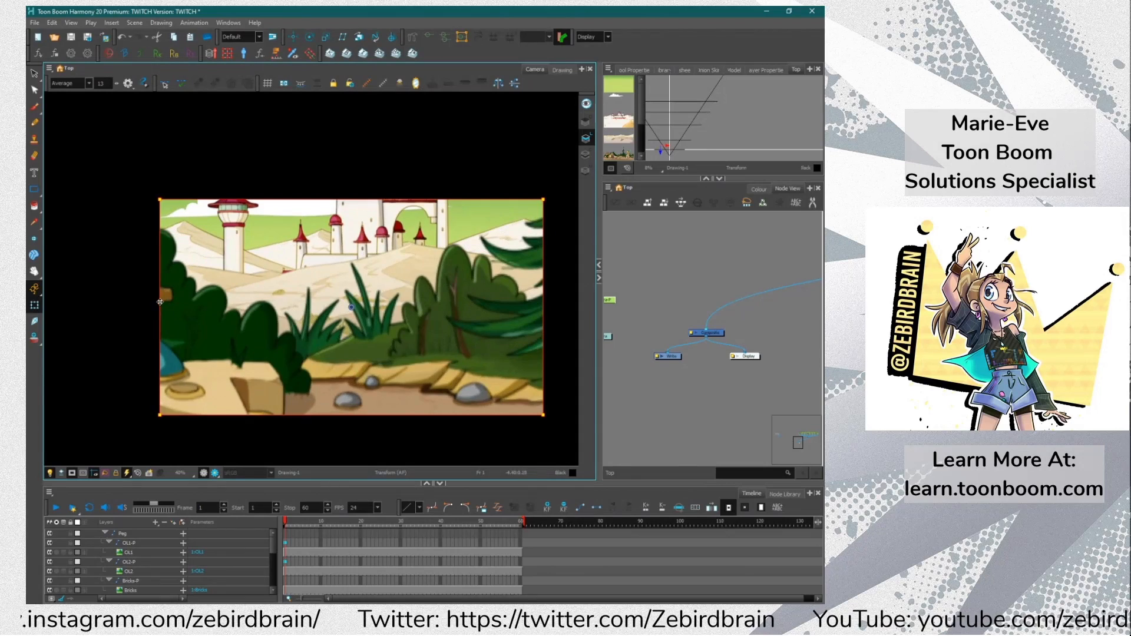
{"action": "left_click_drag", "start_coordinate": [161, 302], "coordinate": [91, 358]}
{"action": "key", "text": "ctrl+z"}
{"action": "key", "text": "ctrl+z"}
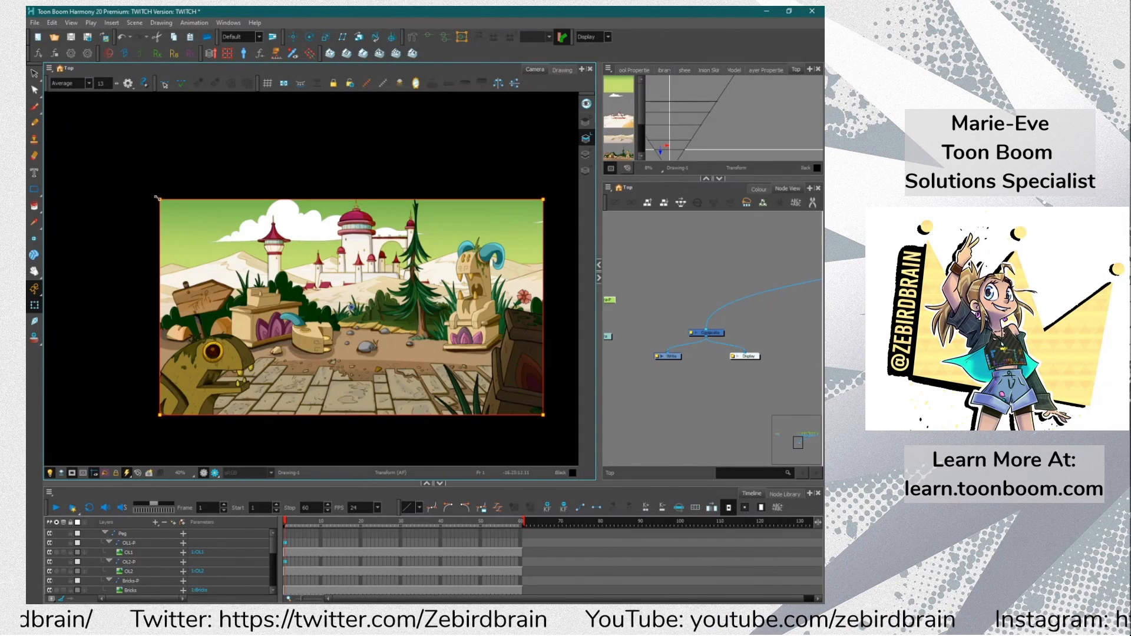
Move the camera slightly forward into the scene and enable 3D on the Camera-P peg
{"action": "mouse_move", "coordinate": [159, 200]}
{"action": "left_mouse_down"}
{"action": "mouse_move", "coordinate": [208, 258]}
{"action": "mouse_move", "coordinate": [99, 171]}
{"action": "mouse_move", "coordinate": [154, 214]}
{"action": "mouse_move", "coordinate": [145, 209]}
{"action": "left_mouse_up"}
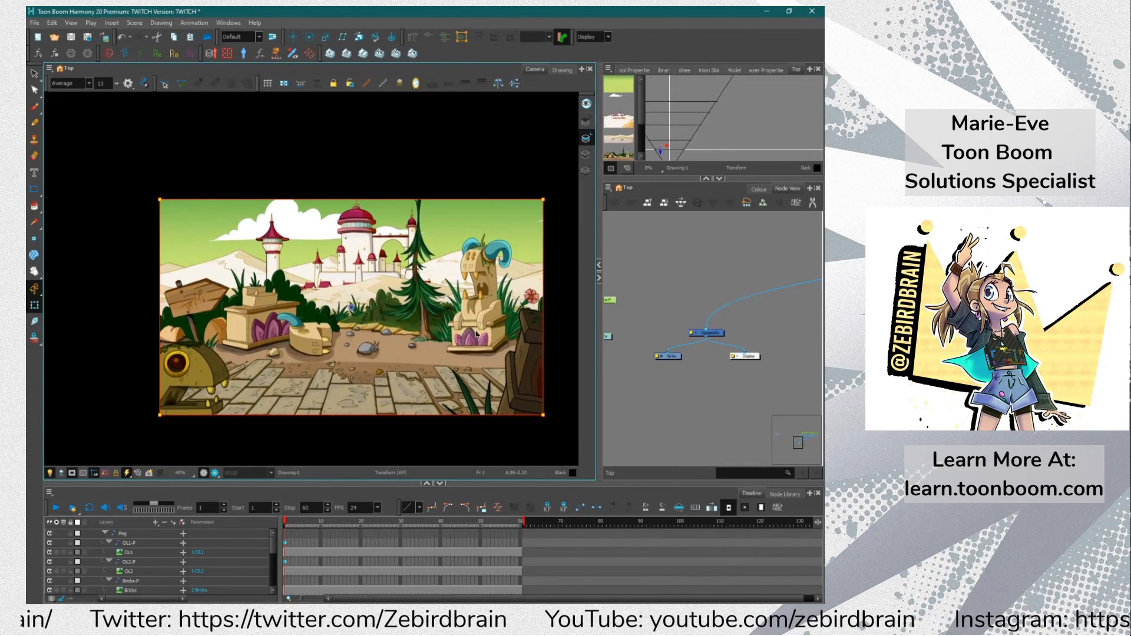
{"action": "left_click_drag", "start_coordinate": [640, 367], "coordinate": [731, 403]}
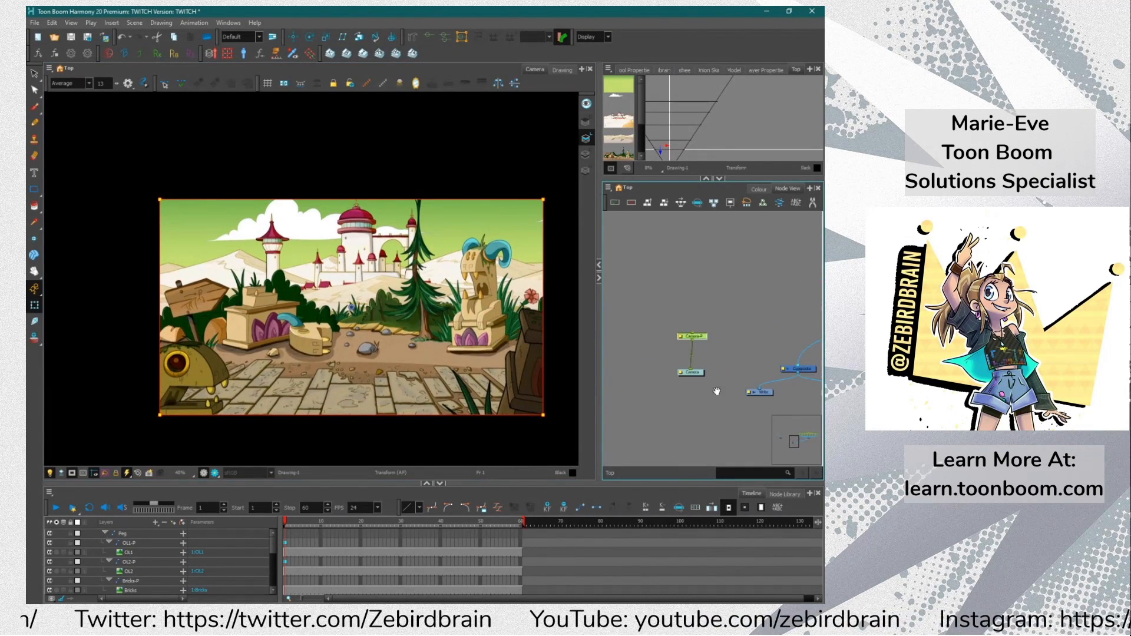
{"action": "left_click", "coordinate": [680, 336]}
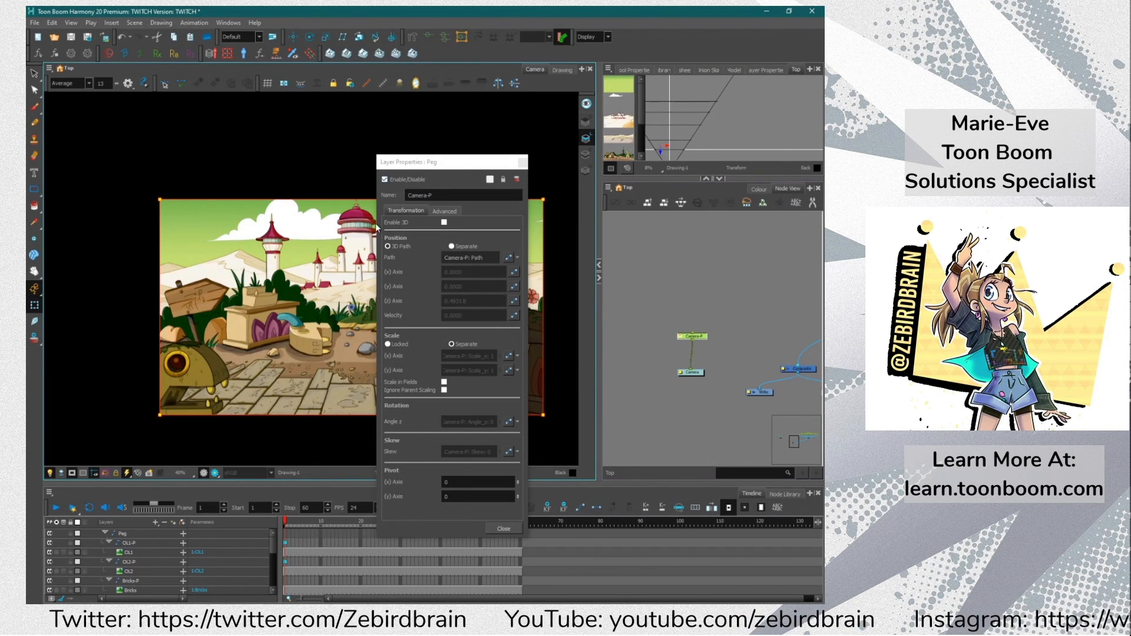
{"action": "left_click", "coordinate": [443, 222]}
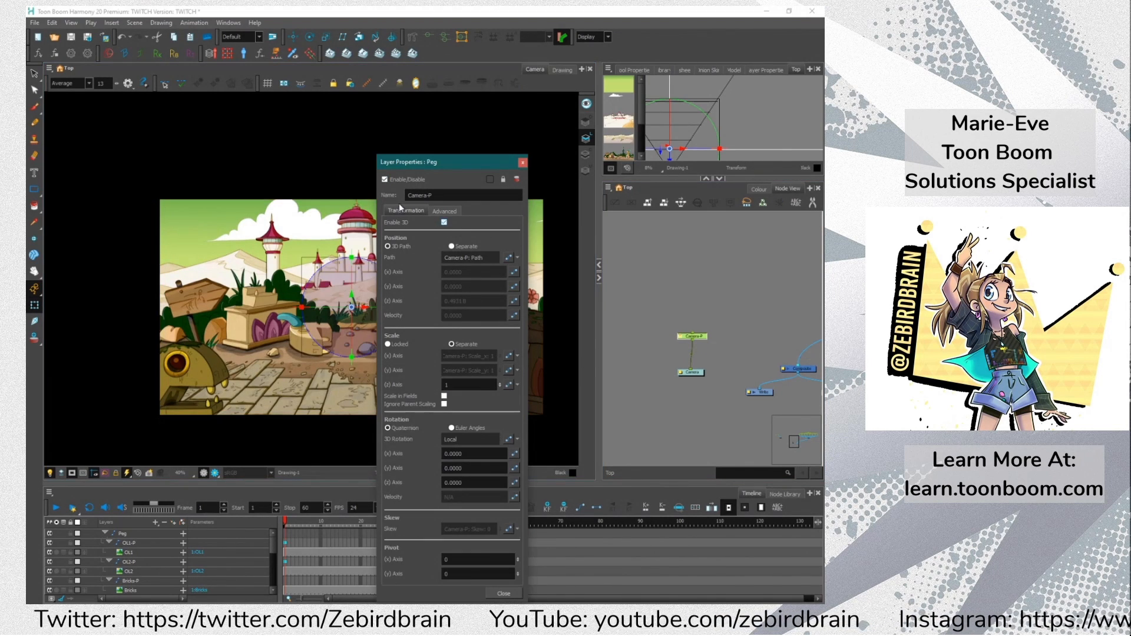
{"action": "left_click", "coordinate": [522, 162]}
Try to push the camera in between the background layers and rotate it through the 3D-enabled Camera-P peg, and undo the moves
{"action": "mouse_move", "coordinate": [351, 283]}
{"action": "left_mouse_down"}
{"action": "mouse_move", "coordinate": [352, 307]}
{"action": "mouse_move", "coordinate": [351, 283]}
{"action": "mouse_move", "coordinate": [332, 307]}
{"action": "mouse_move", "coordinate": [342, 295]}
{"action": "left_mouse_up"}
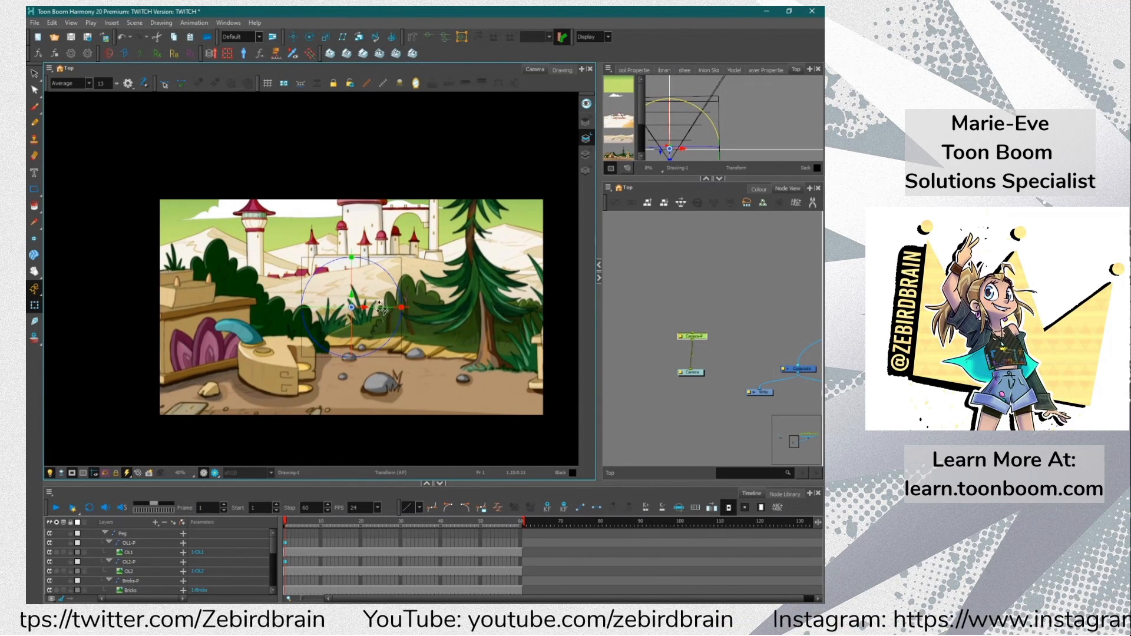
{"action": "left_click_drag", "start_coordinate": [377, 308], "coordinate": [375, 307]}
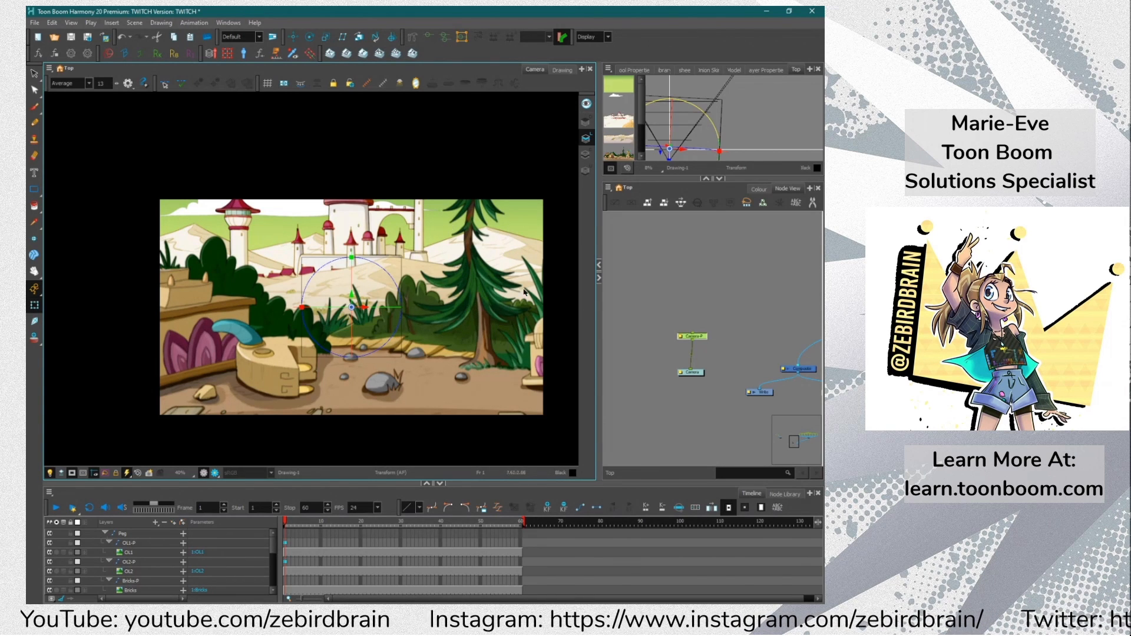
{"action": "mouse_move", "coordinate": [338, 307]}
{"action": "left_mouse_down"}
{"action": "mouse_move", "coordinate": [328, 309]}
{"action": "mouse_move", "coordinate": [338, 312]}
{"action": "left_mouse_up"}
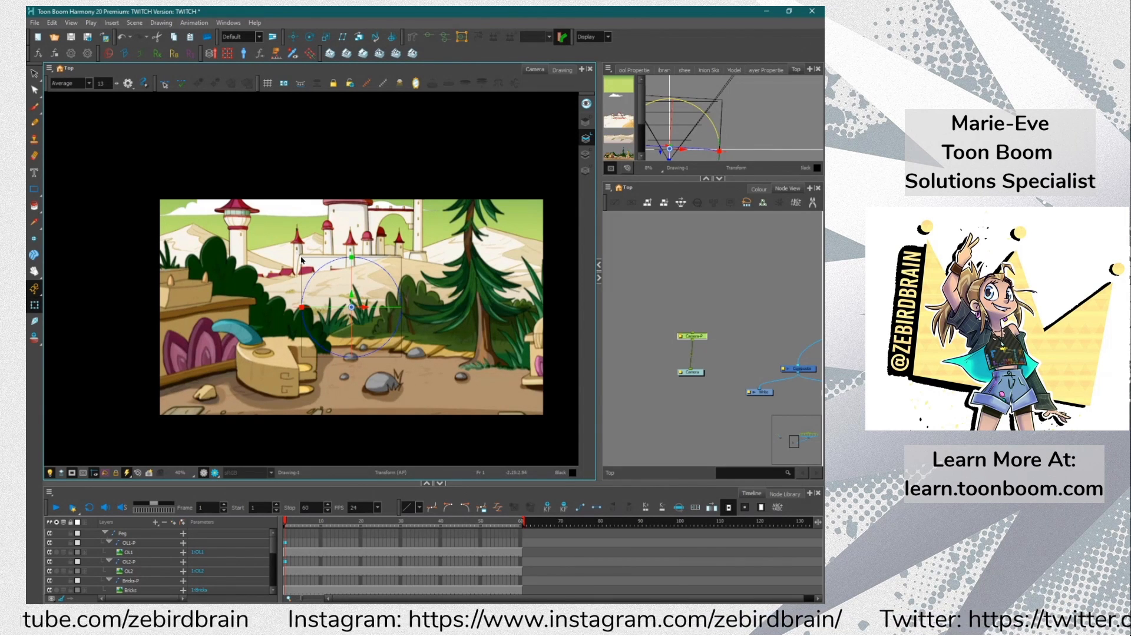
{"action": "left_click_drag", "start_coordinate": [302, 257], "coordinate": [247, 221]}
{"action": "mouse_move", "coordinate": [302, 258]}
{"action": "left_mouse_down"}
{"action": "mouse_move", "coordinate": [317, 290]}
{"action": "mouse_move", "coordinate": [299, 244]}
{"action": "left_mouse_up"}
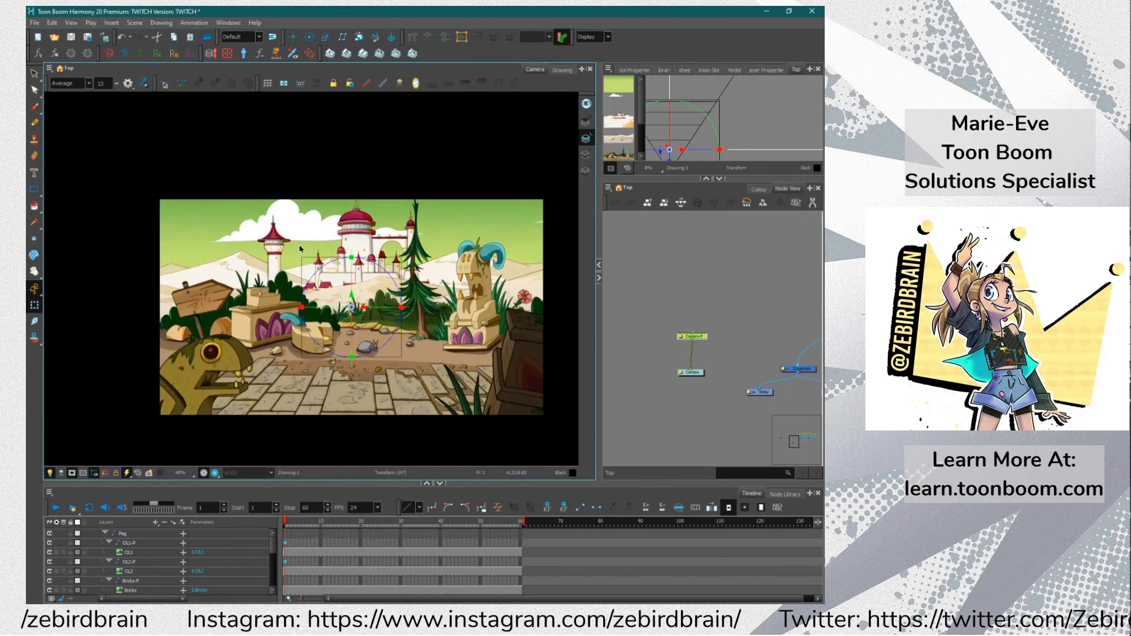
Add a Perspective view beside the Camera and Drawing views and clear the camera peg selection
{"action": "left_click", "coordinate": [582, 69]}
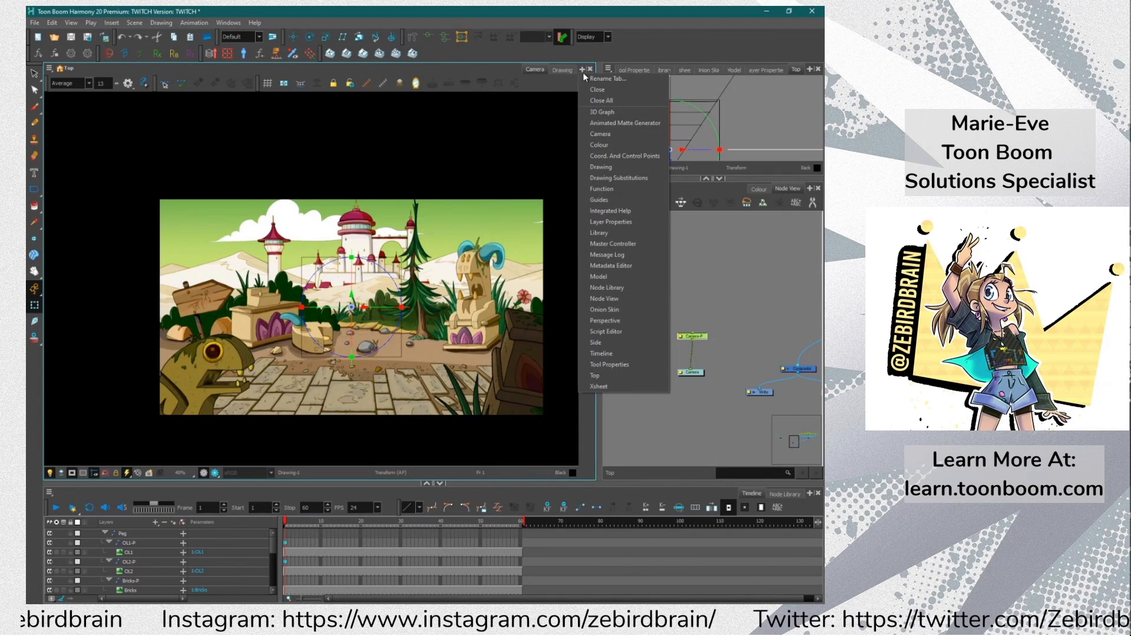
{"action": "left_click", "coordinate": [597, 321]}
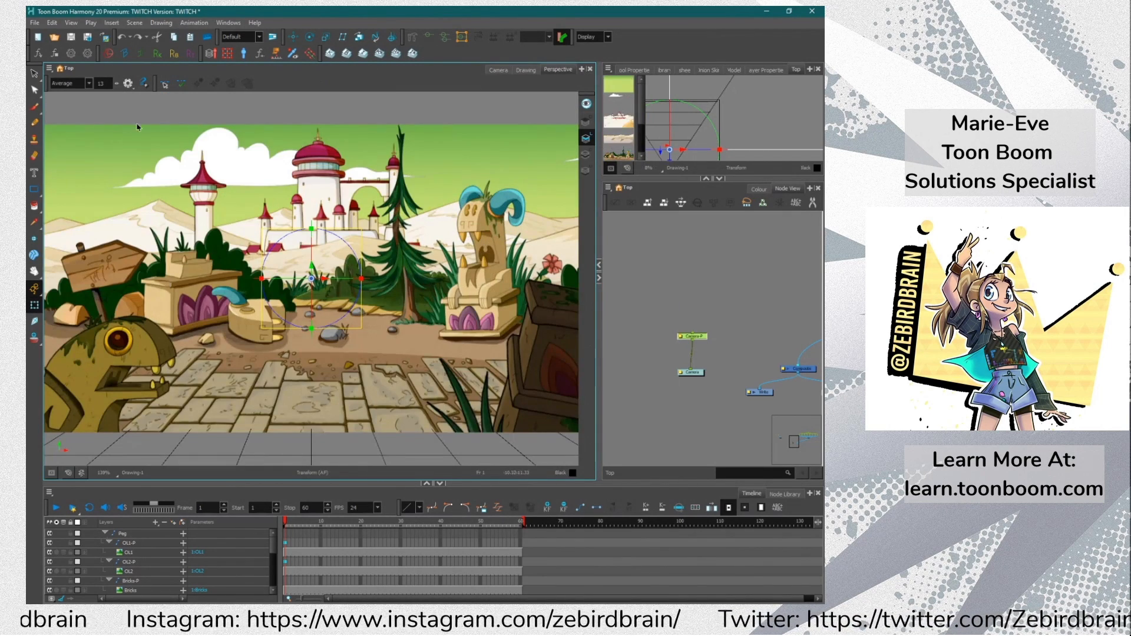
{"action": "left_click", "coordinate": [66, 96]}
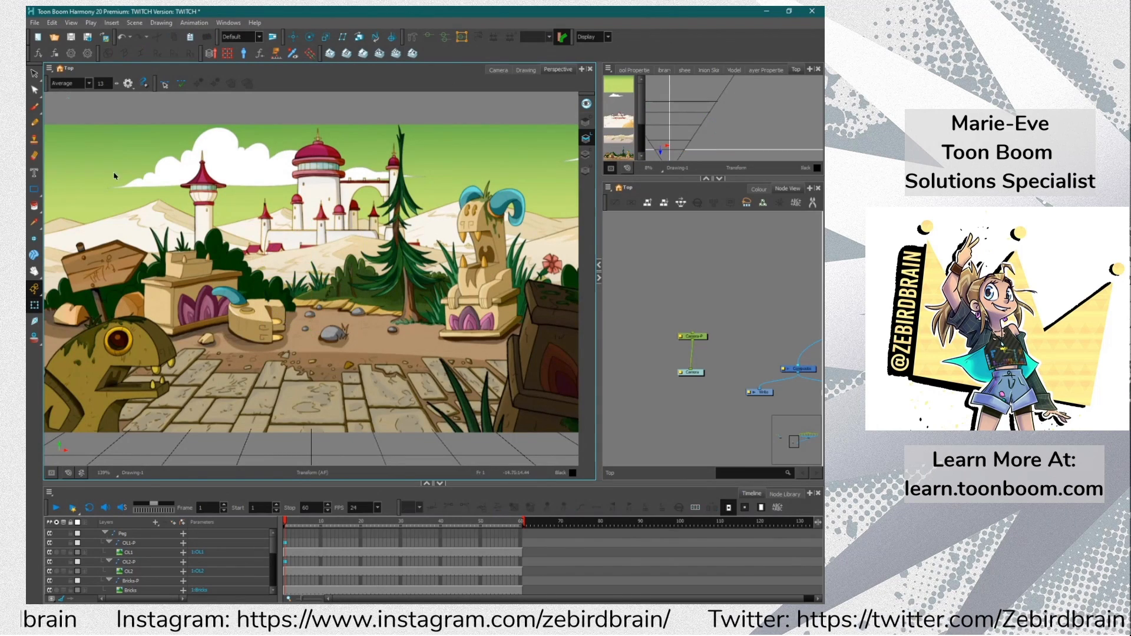
Select the OL1 creature layer and examine from several angles how the background planes are spread in depth
{"action": "left_click", "coordinate": [131, 357]}
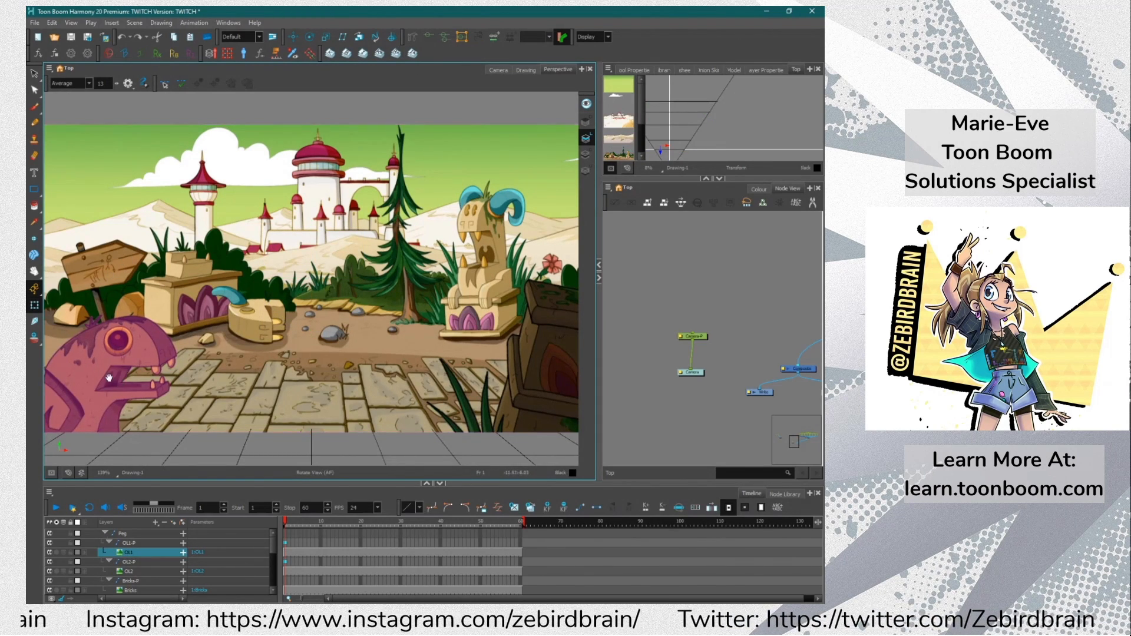
{"action": "left_click_drag", "start_coordinate": [122, 356], "coordinate": [133, 377]}
{"action": "scroll", "coordinate": [171, 344], "scroll_direction": "down", "scroll_amount": 5}
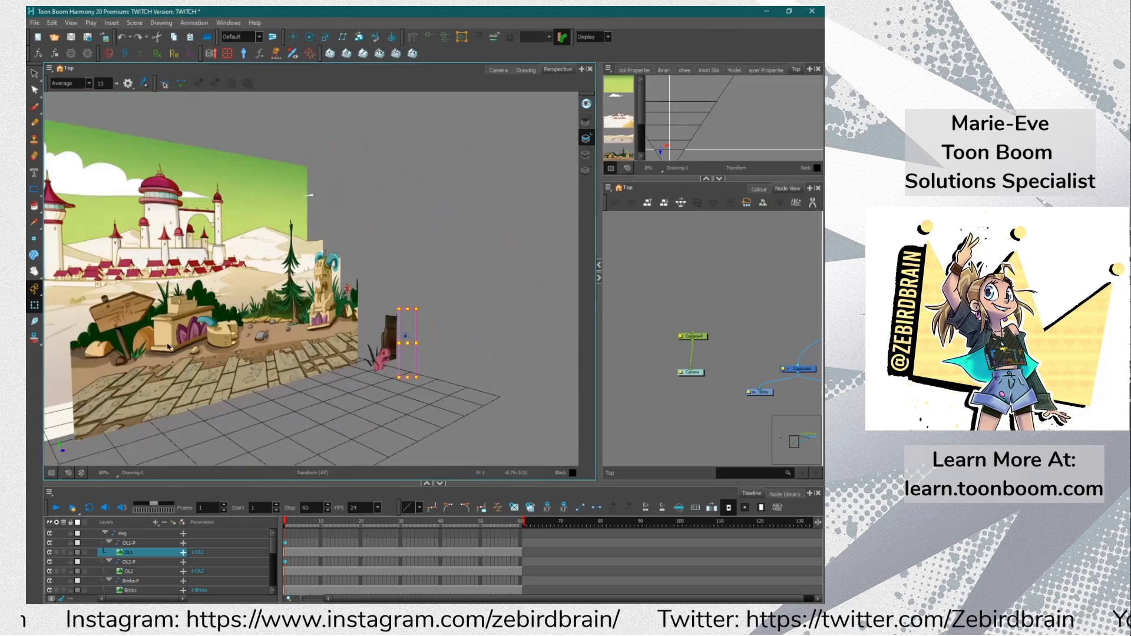
{"action": "left_click_drag", "start_coordinate": [125, 371], "coordinate": [234, 354]}
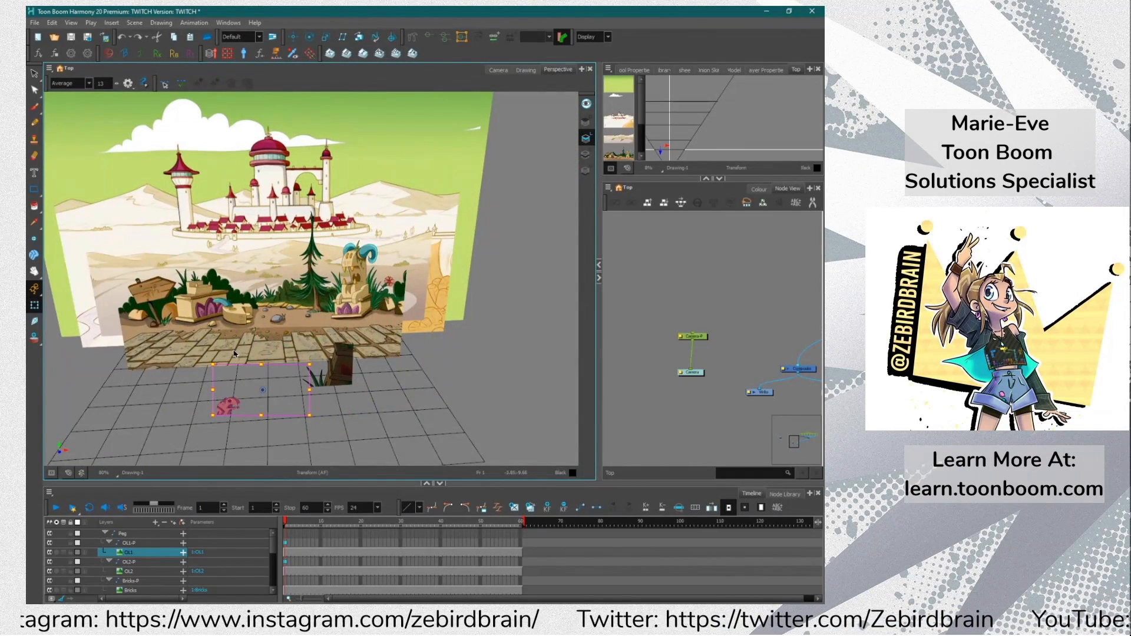
{"action": "scroll", "coordinate": [240, 351], "scroll_direction": "down", "scroll_amount": 2}
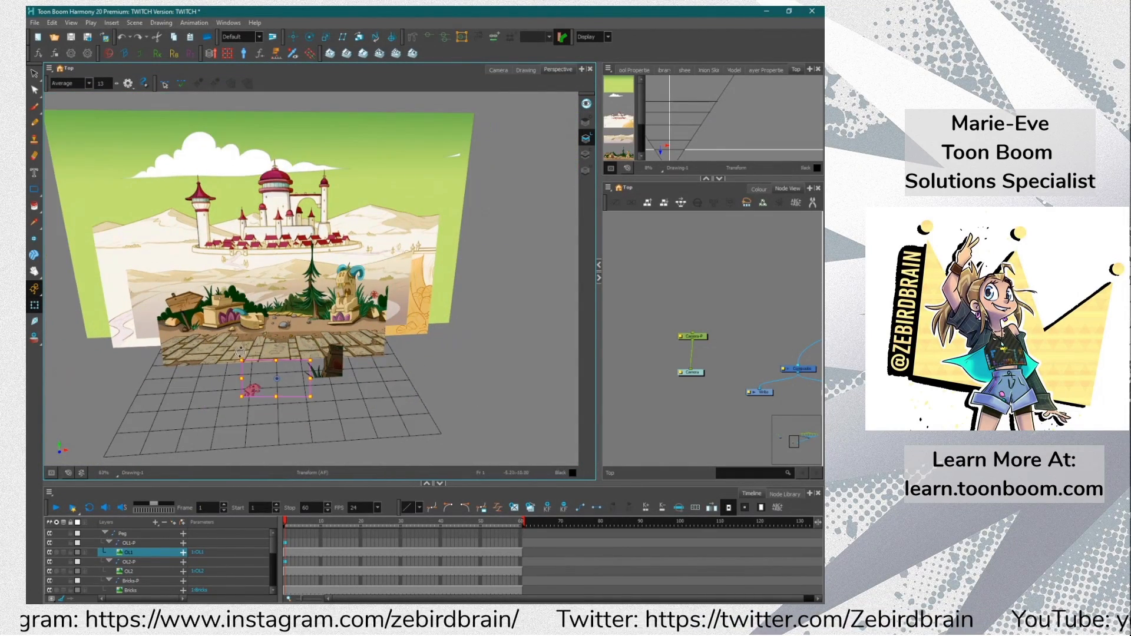
{"action": "mouse_move", "coordinate": [144, 347]}
{"action": "left_mouse_down"}
{"action": "mouse_move", "coordinate": [198, 387]}
{"action": "mouse_move", "coordinate": [208, 346]}
{"action": "mouse_move", "coordinate": [159, 351]}
{"action": "left_mouse_up"}
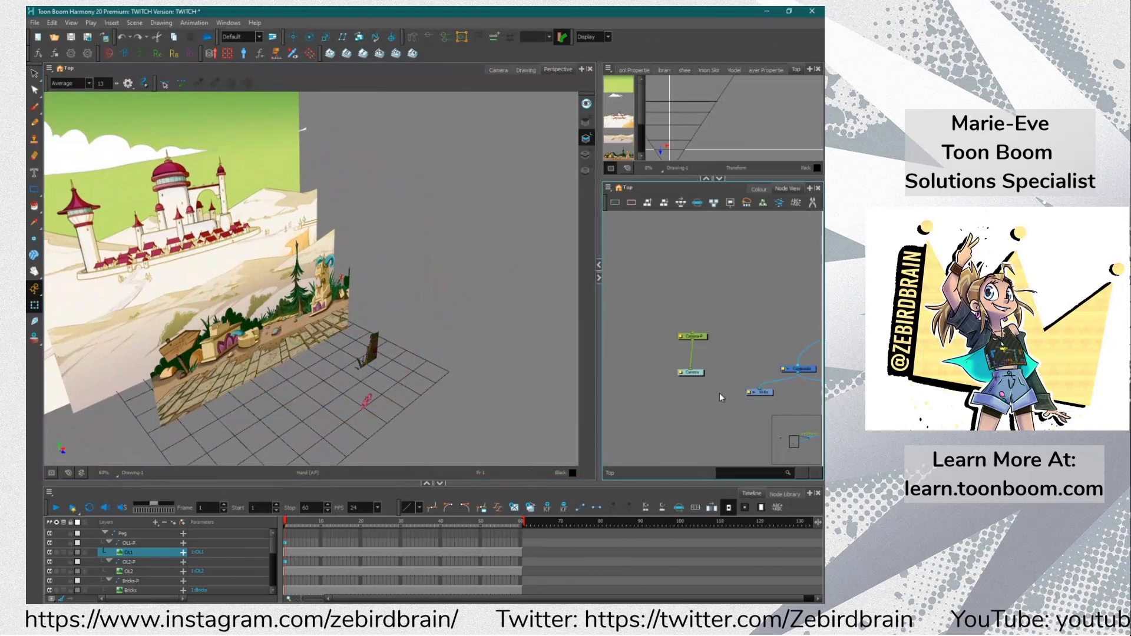
Disconnect the background layers from the final composite, connect the 3D cart's composite in their place and view the cart from a lower angle
{"action": "left_click_drag", "start_coordinate": [751, 358], "coordinate": [730, 406]}
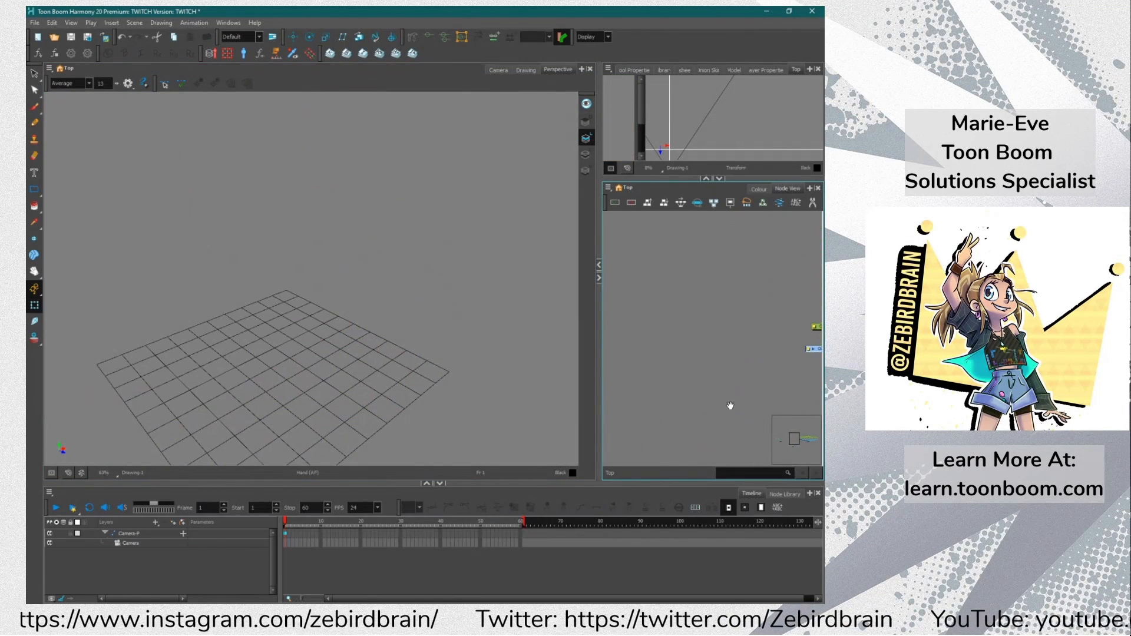
{"action": "left_click_drag", "start_coordinate": [667, 332], "coordinate": [686, 294]}
{"action": "scroll", "coordinate": [677, 304], "scroll_direction": "down", "scroll_amount": 5}
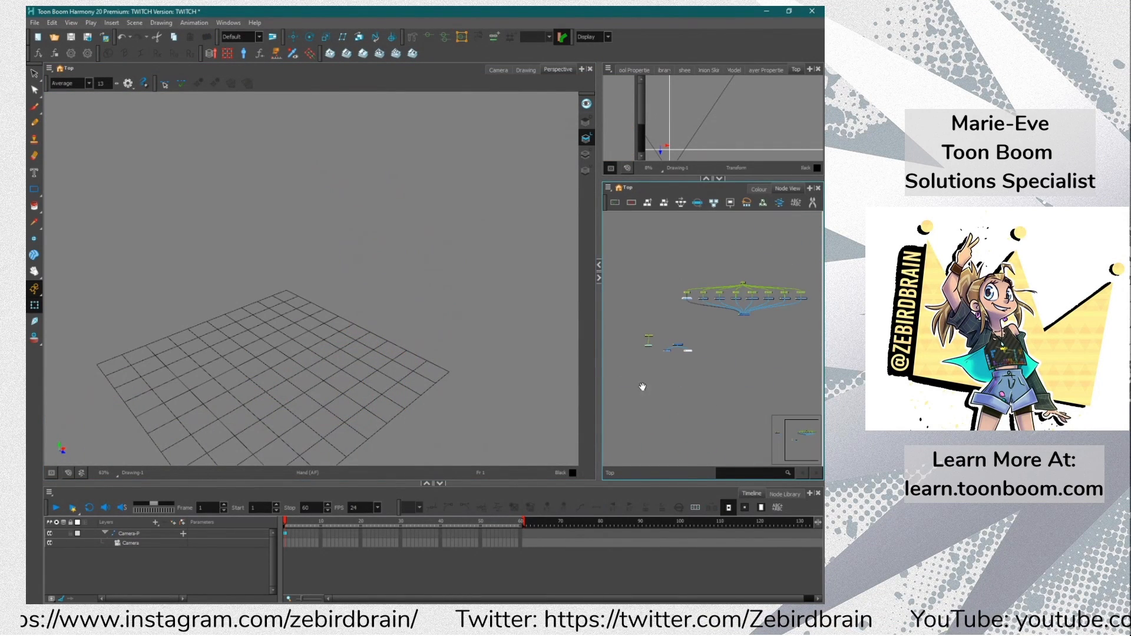
{"action": "left_click_drag", "start_coordinate": [618, 353], "coordinate": [732, 381]}
{"action": "left_click_drag", "start_coordinate": [687, 342], "coordinate": [792, 368]}
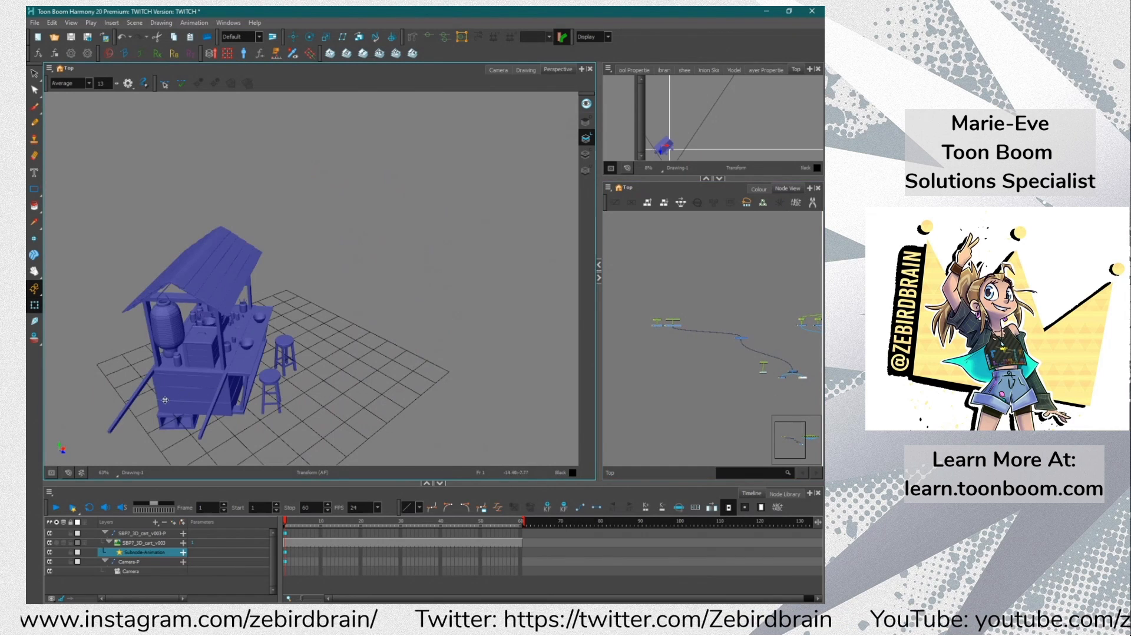
{"action": "left_click_drag", "start_coordinate": [150, 407], "coordinate": [155, 357]}
Connect the 2D fox Drawing node to the final composite alongside the 3D cart
{"action": "left_click", "coordinate": [657, 328]}
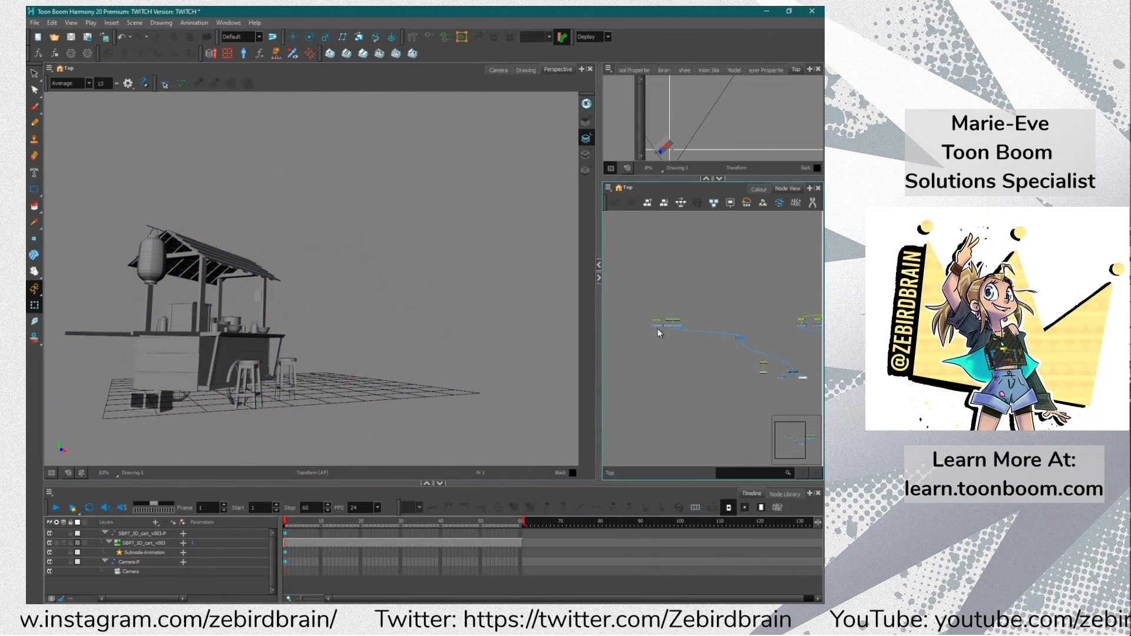
{"action": "left_click", "coordinate": [658, 327]}
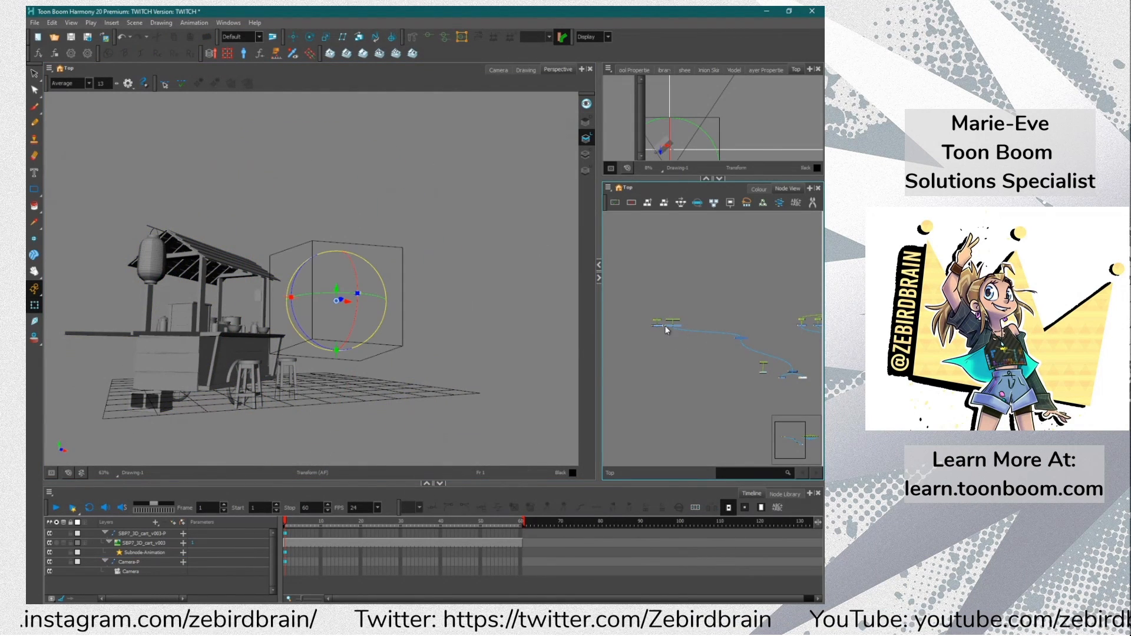
{"action": "left_click_drag", "start_coordinate": [657, 328], "coordinate": [792, 373]}
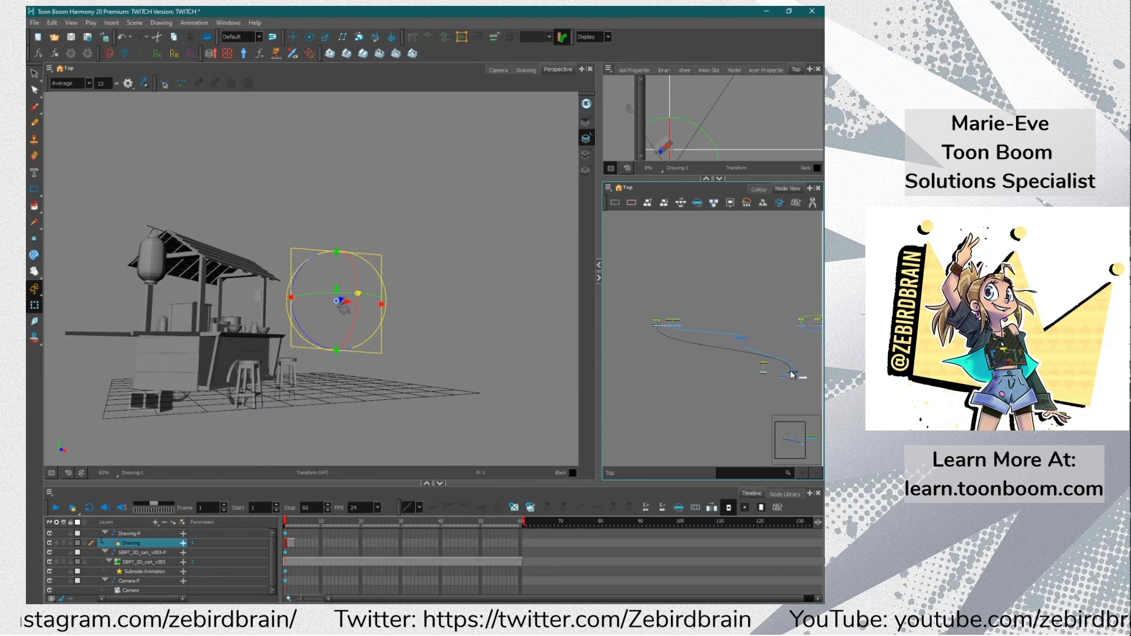
{"action": "left_click", "coordinate": [640, 325]}
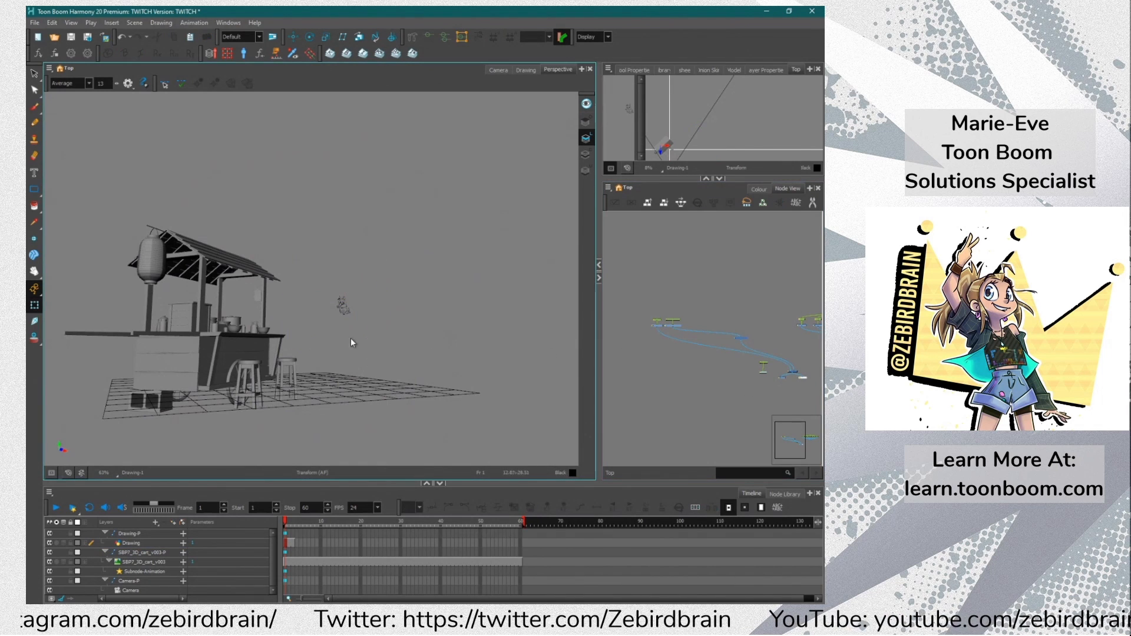
Compare how the fox drawing and the 3D cart line up in the Camera view and the Perspective view
{"action": "left_click", "coordinate": [496, 69]}
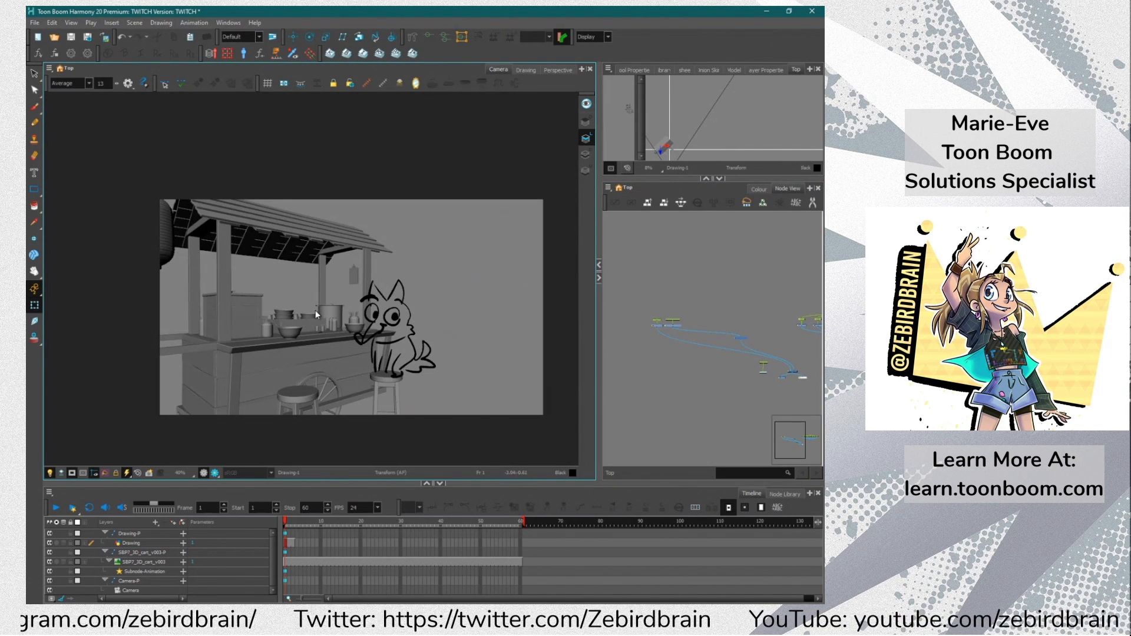
{"action": "left_click", "coordinate": [556, 70]}
{"action": "left_click_drag", "start_coordinate": [270, 337], "coordinate": [413, 136]}
{"action": "left_click", "coordinate": [499, 69]}
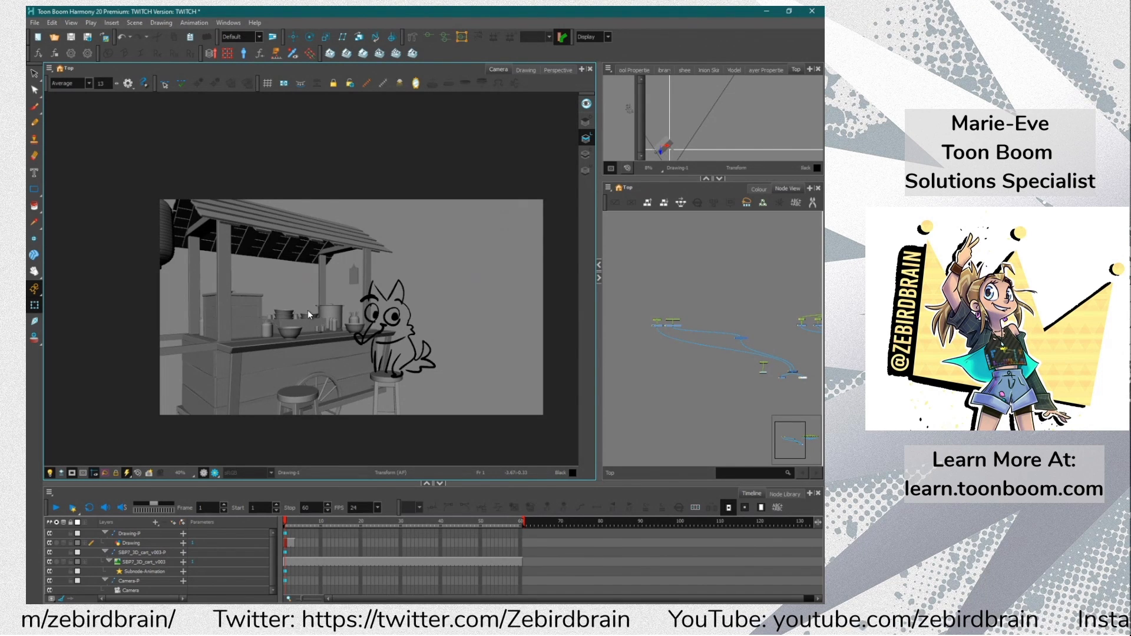
Disconnect the fox drawing and the 3D cart from the final composite and move their nodes out of the way
{"action": "left_click", "coordinate": [681, 365]}
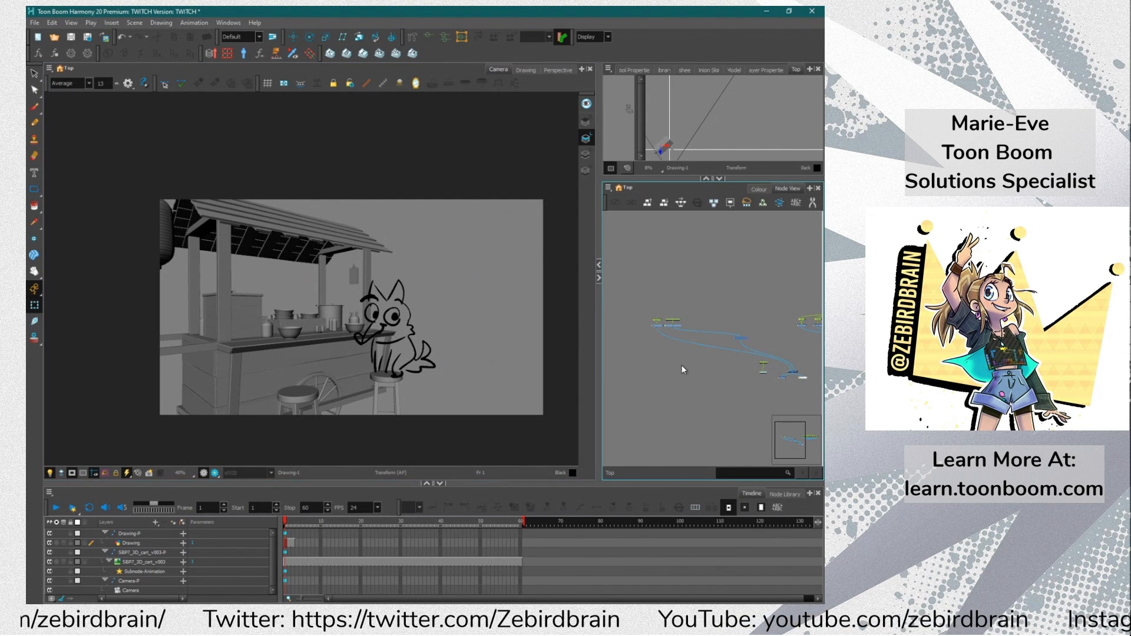
{"action": "key", "text": "Delete"}
{"action": "left_click", "coordinate": [793, 367]}
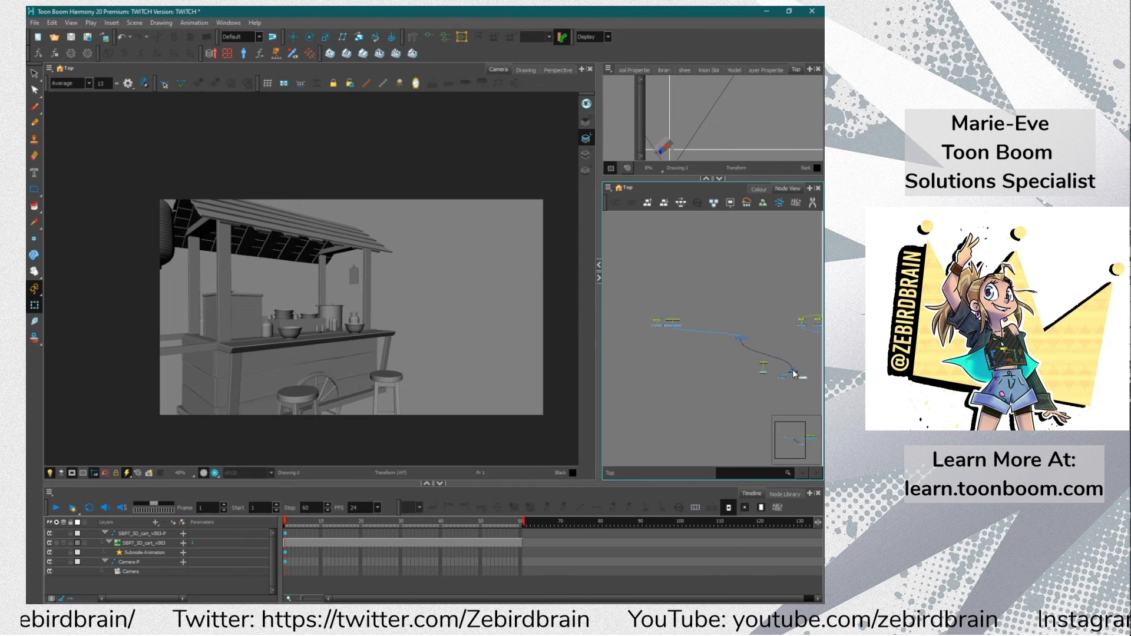
{"action": "key", "text": "Delete"}
{"action": "left_click", "coordinate": [674, 327]}
{"action": "left_click_drag", "start_coordinate": [674, 328], "coordinate": [638, 467]}
{"action": "left_click_drag", "start_coordinate": [727, 373], "coordinate": [630, 363]}
{"action": "left_click_drag", "start_coordinate": [689, 370], "coordinate": [633, 396]}
Delete the whole group of background layer nodes together with their pegs and composite
{"action": "left_click", "coordinate": [771, 306]}
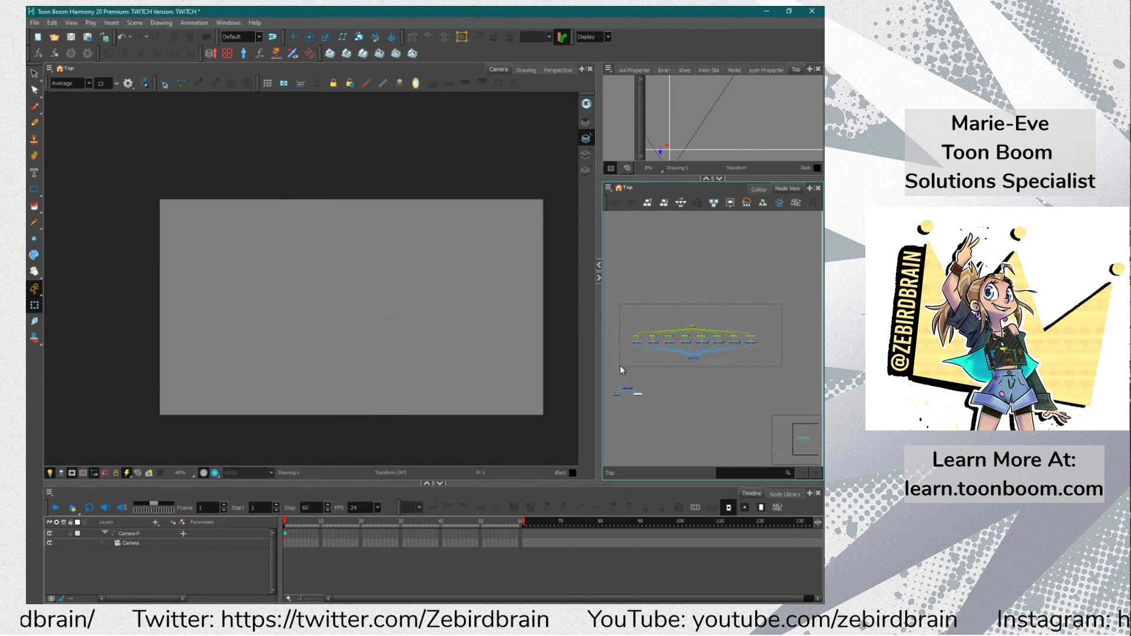
{"action": "left_click", "coordinate": [632, 390]}
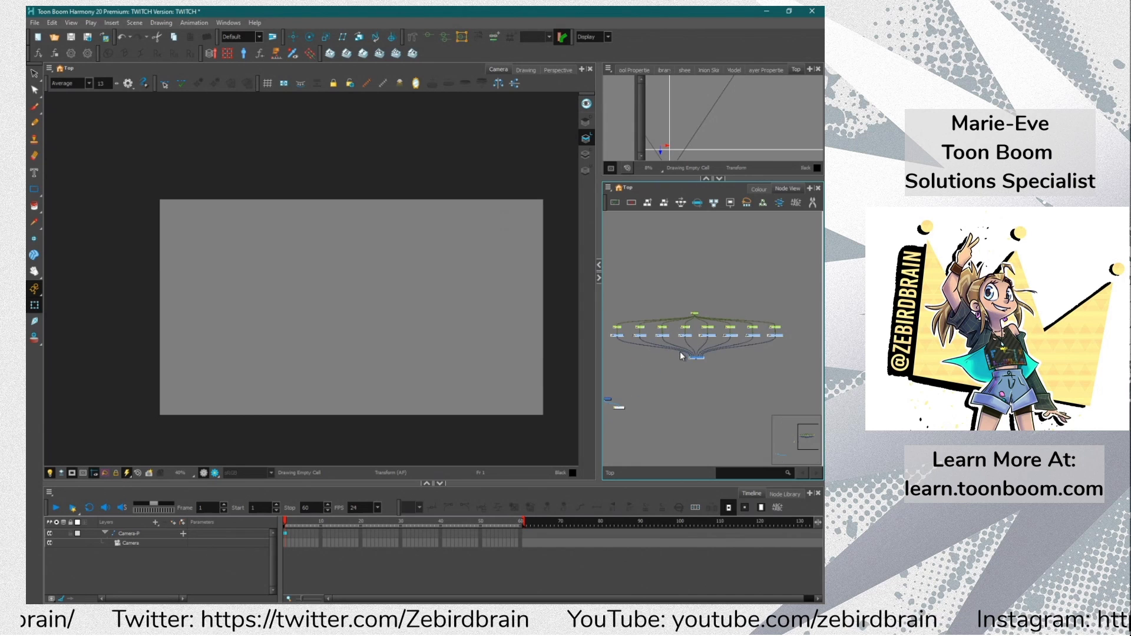
{"action": "scroll", "coordinate": [680, 352], "scroll_direction": "up", "scroll_amount": 2}
{"action": "key", "text": "Delete"}
{"action": "key", "text": "Return"}
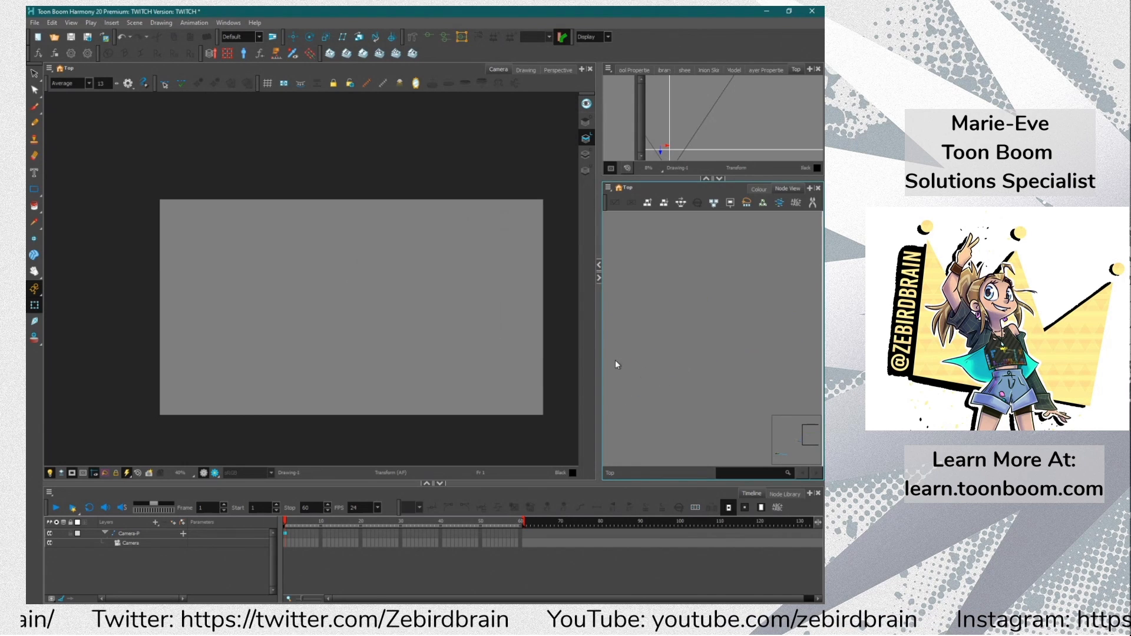
Delete the Camera node with its Camera-P peg and turn off the mask outside the camera frame
{"action": "left_click_drag", "start_coordinate": [599, 360], "coordinate": [459, 360]}
{"action": "scroll", "coordinate": [578, 314], "scroll_direction": "up", "scroll_amount": 5}
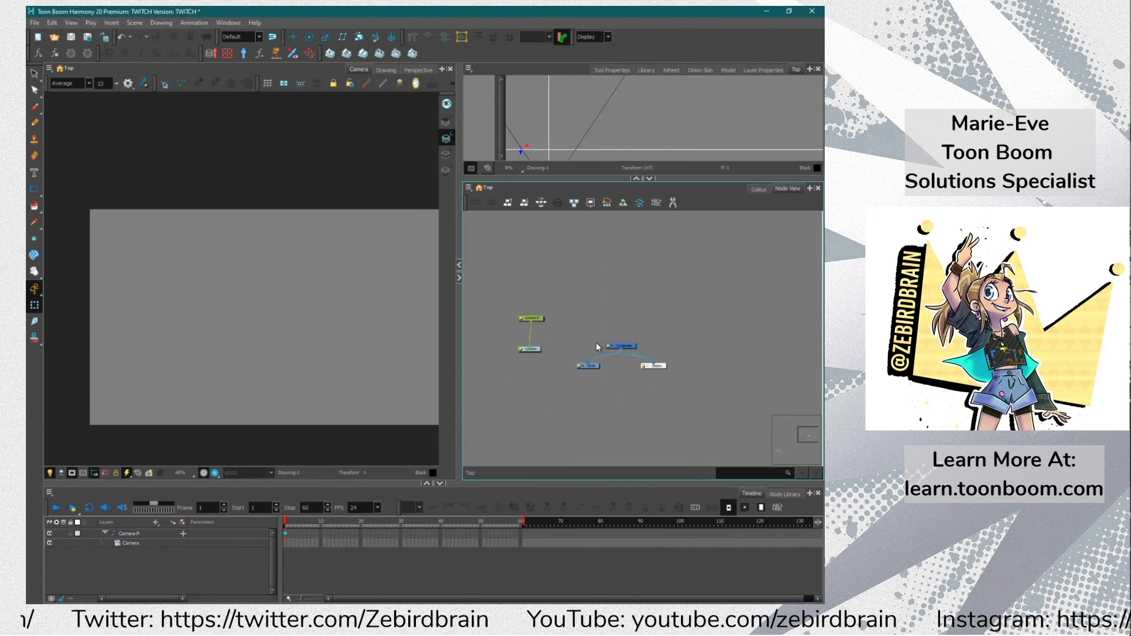
{"action": "left_click_drag", "start_coordinate": [511, 294], "coordinate": [493, 401]}
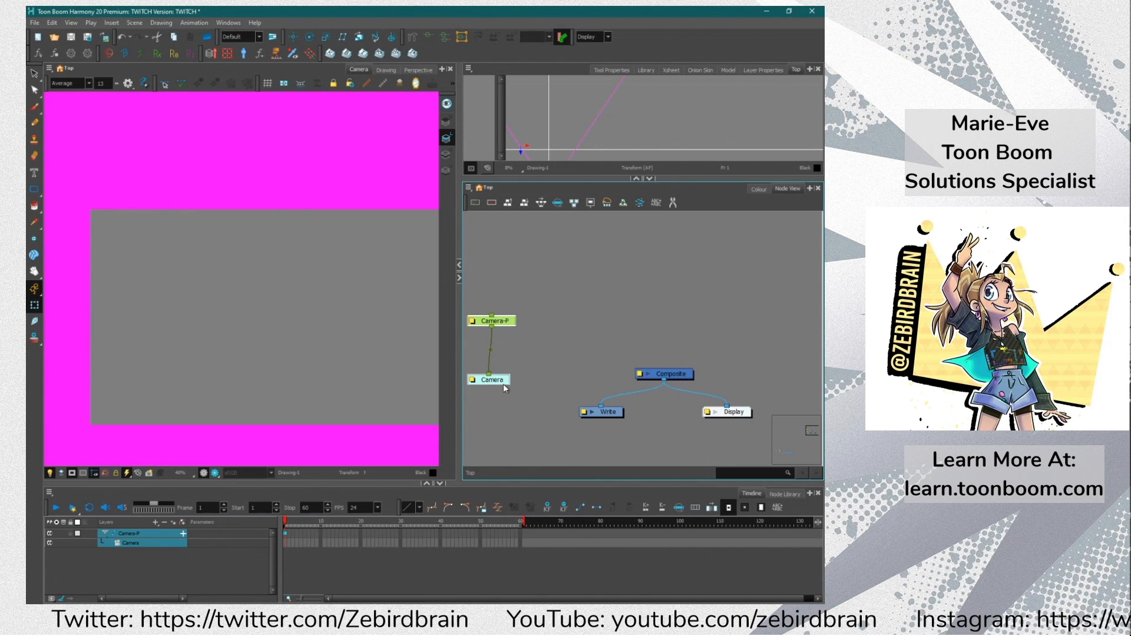
{"action": "key", "text": "Delete"}
{"action": "left_click_drag", "start_coordinate": [306, 301], "coordinate": [265, 272]}
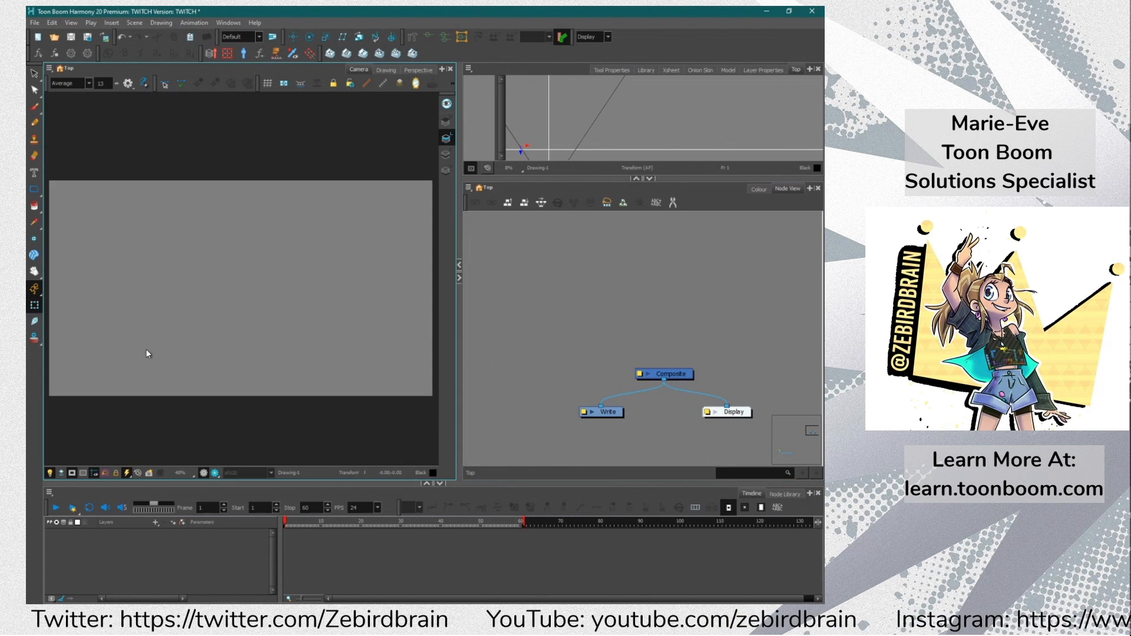
{"action": "left_click", "coordinate": [71, 473]}
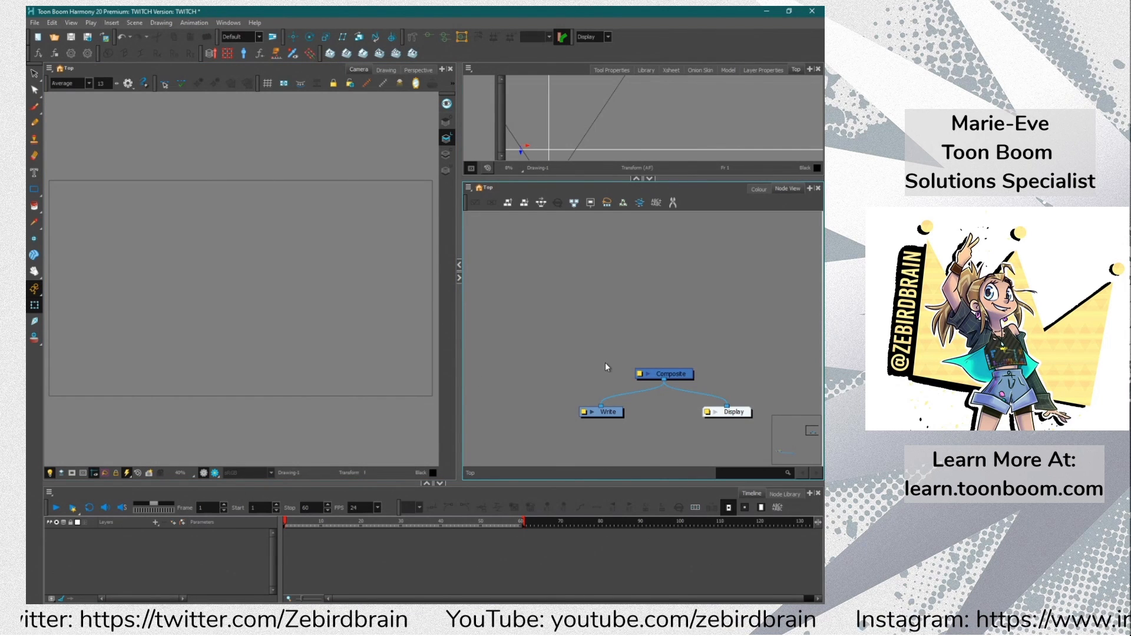
Start an image import and browse for the file in the H17 BGs folder
{"action": "left_click", "coordinate": [35, 22]}
{"action": "mouse_move", "coordinate": [52, 159]}
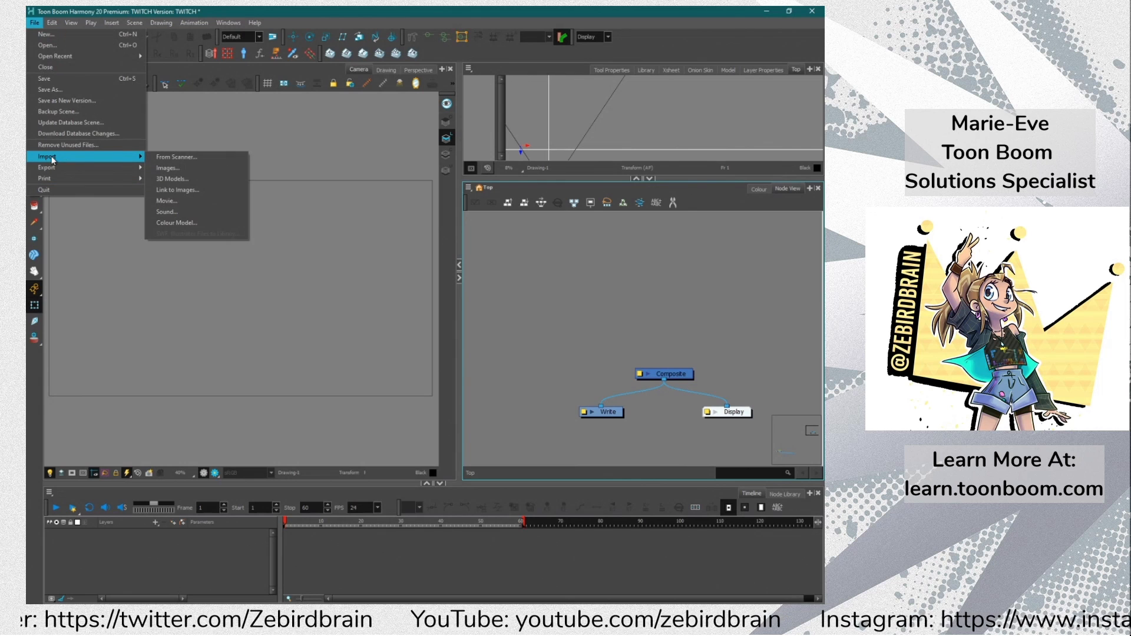
{"action": "left_click", "coordinate": [161, 169]}
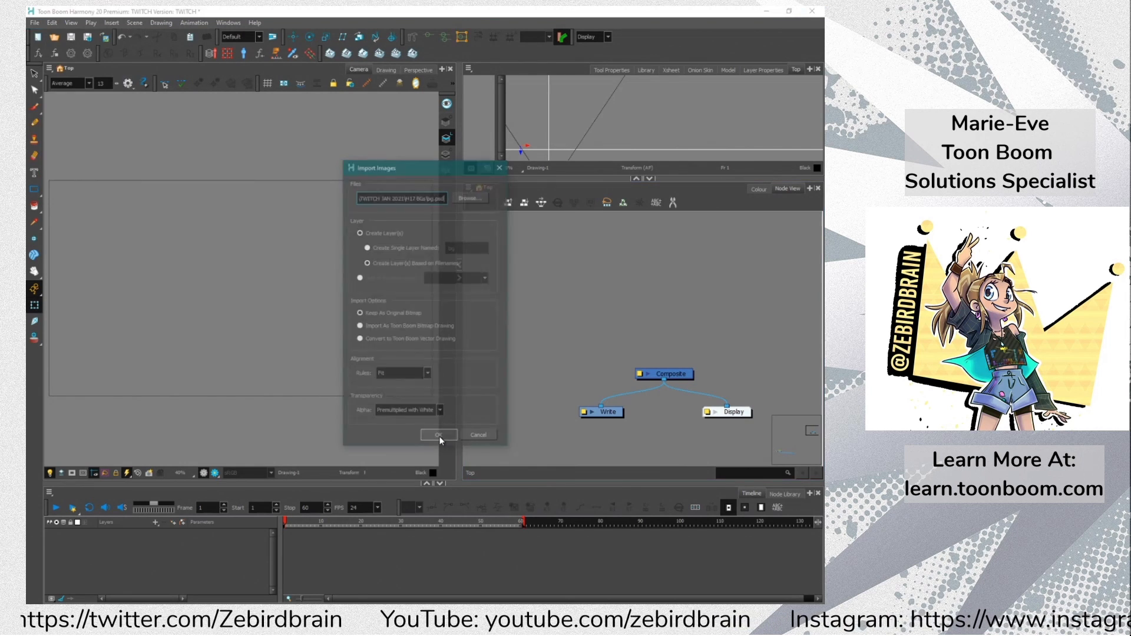
{"action": "left_click", "coordinate": [465, 200]}
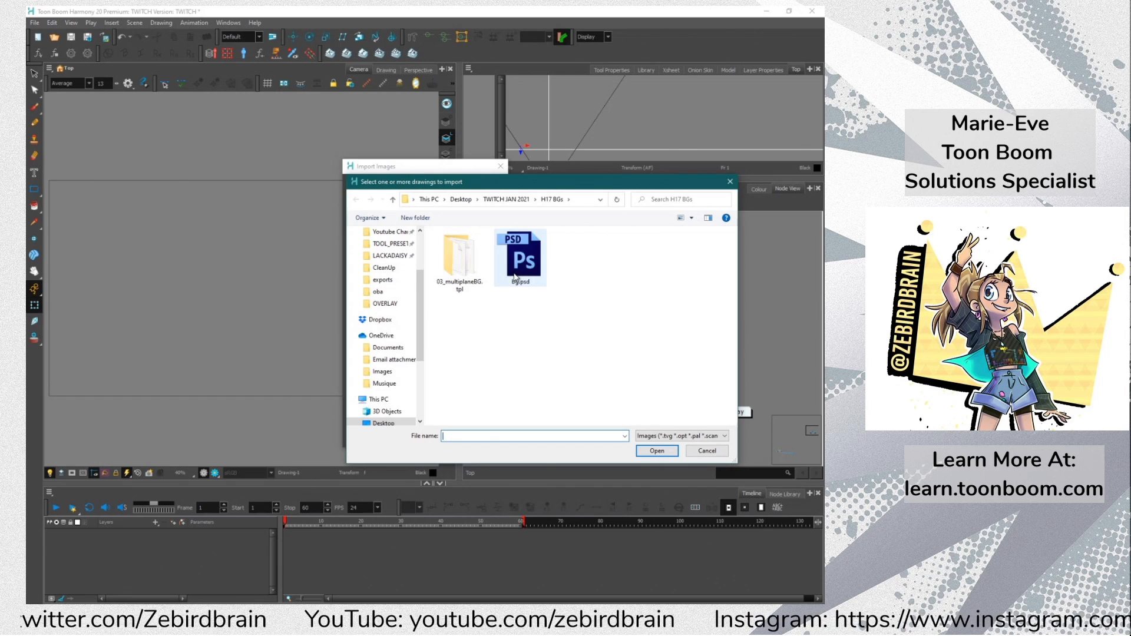
Open bg.psd in Photoshop from the file browser to examine its layer structure
{"action": "left_click", "coordinate": [535, 257]}
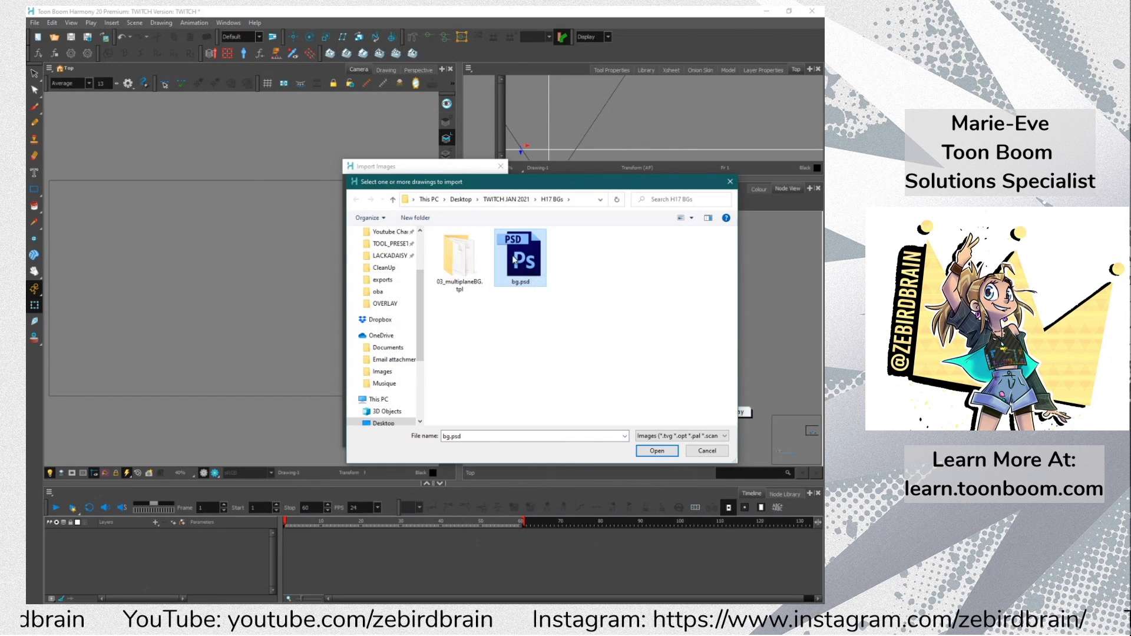
{"action": "right_click", "coordinate": [511, 252]}
{"action": "left_click", "coordinate": [465, 273]}
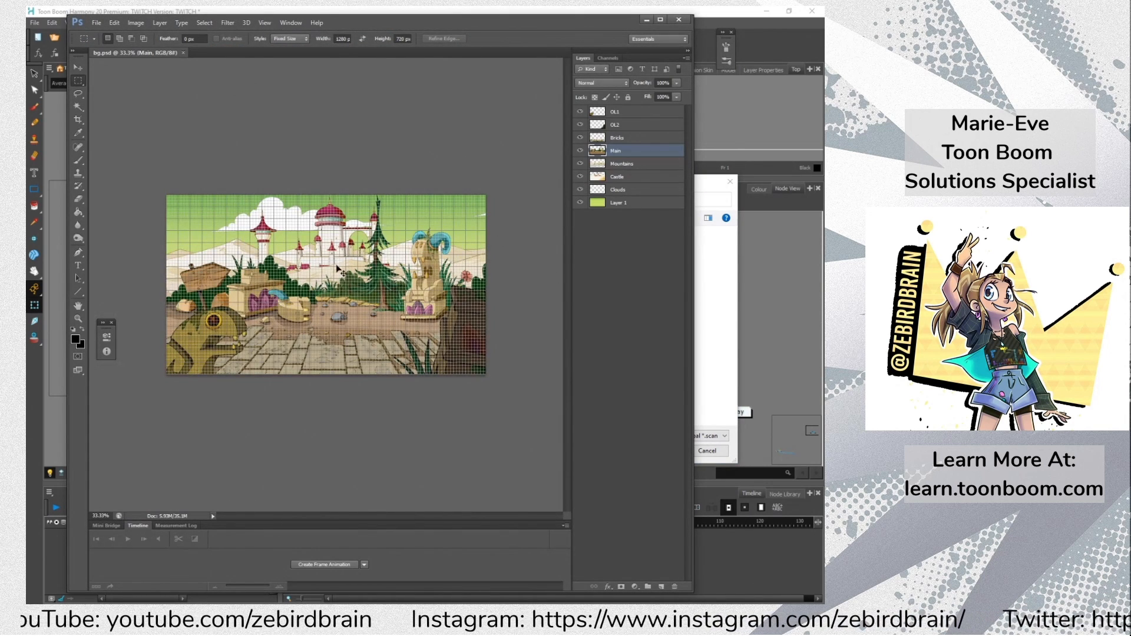
Hide the grid and examine the layer stack of bg.psd, including the blending modes offered for the OL1 layer
{"action": "key", "text": "ctrl+apostrophe"}
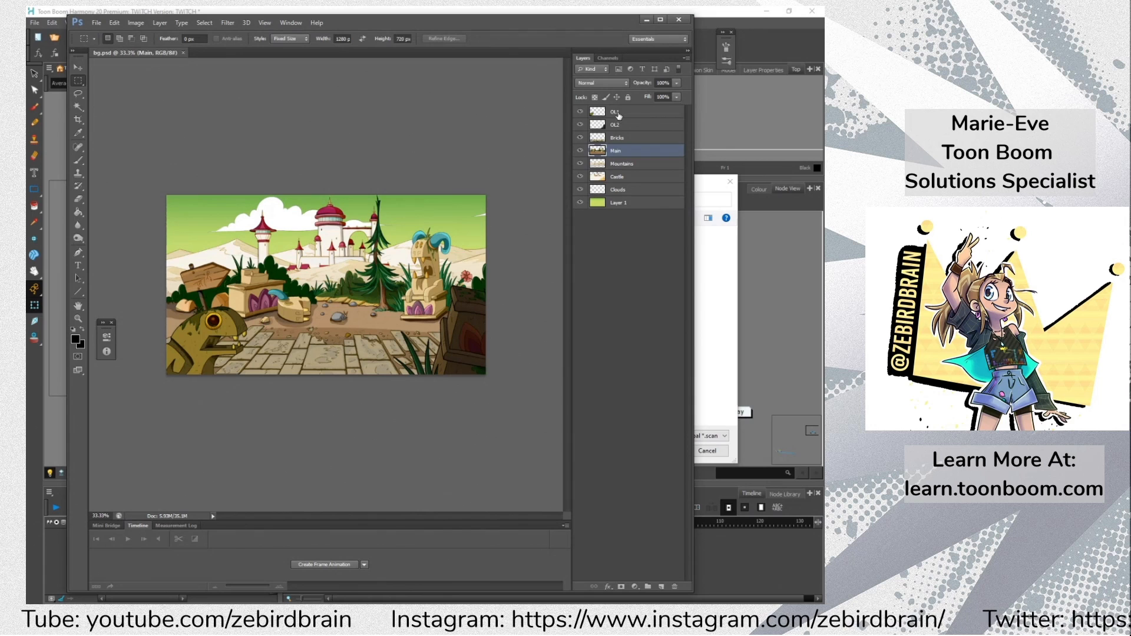
{"action": "left_click", "coordinate": [616, 169]}
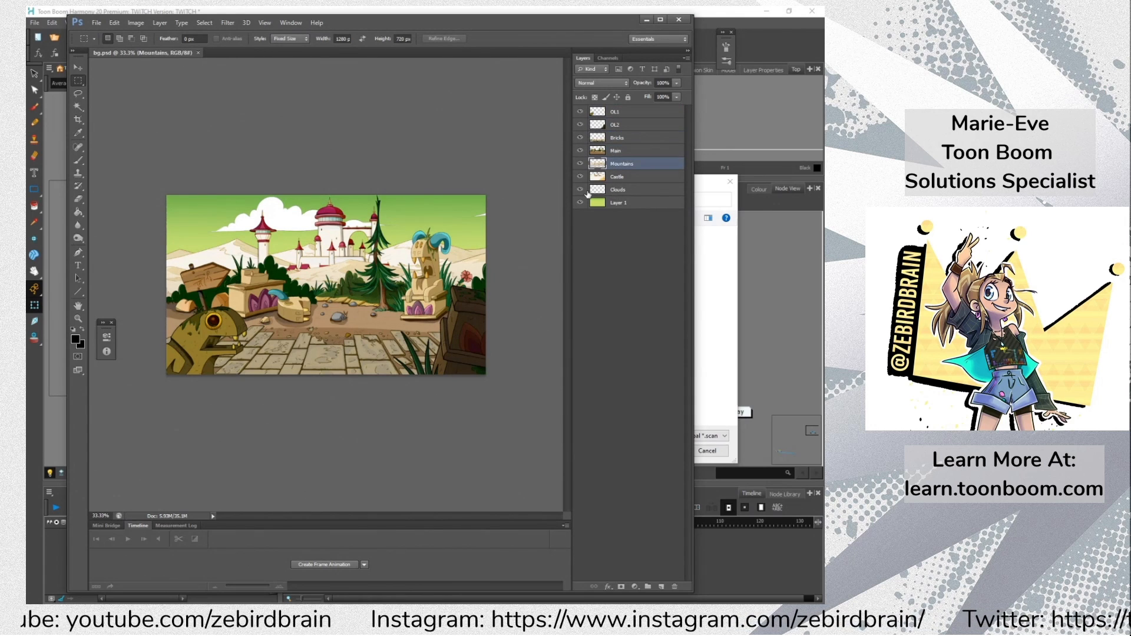
{"action": "left_click", "coordinate": [580, 177]}
{"action": "left_click", "coordinate": [580, 177]}
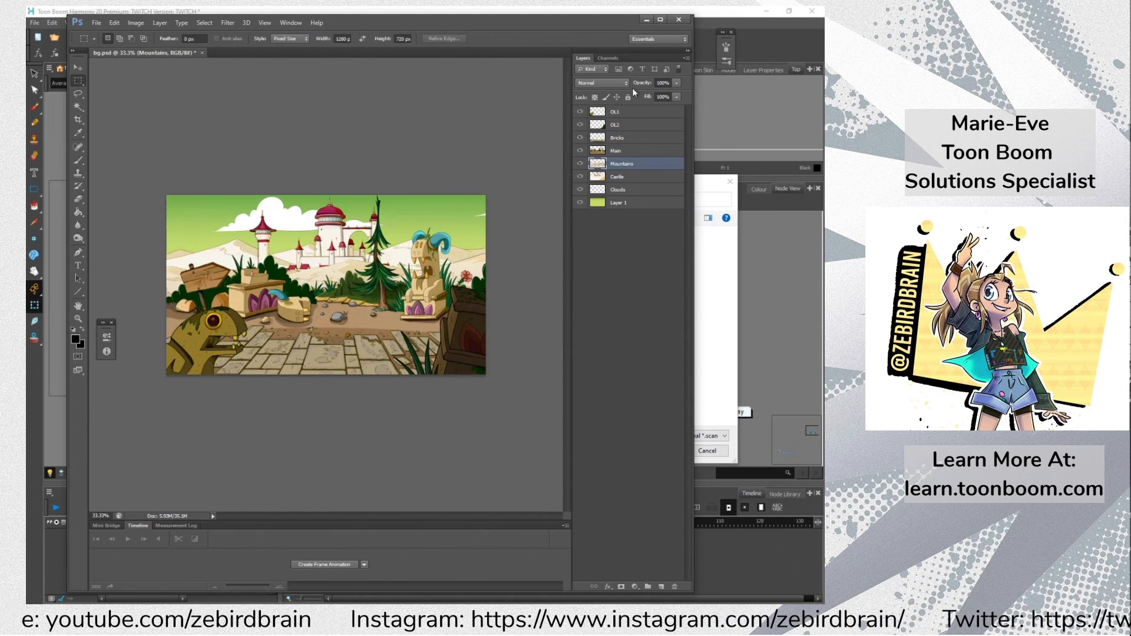
{"action": "left_click", "coordinate": [626, 112]}
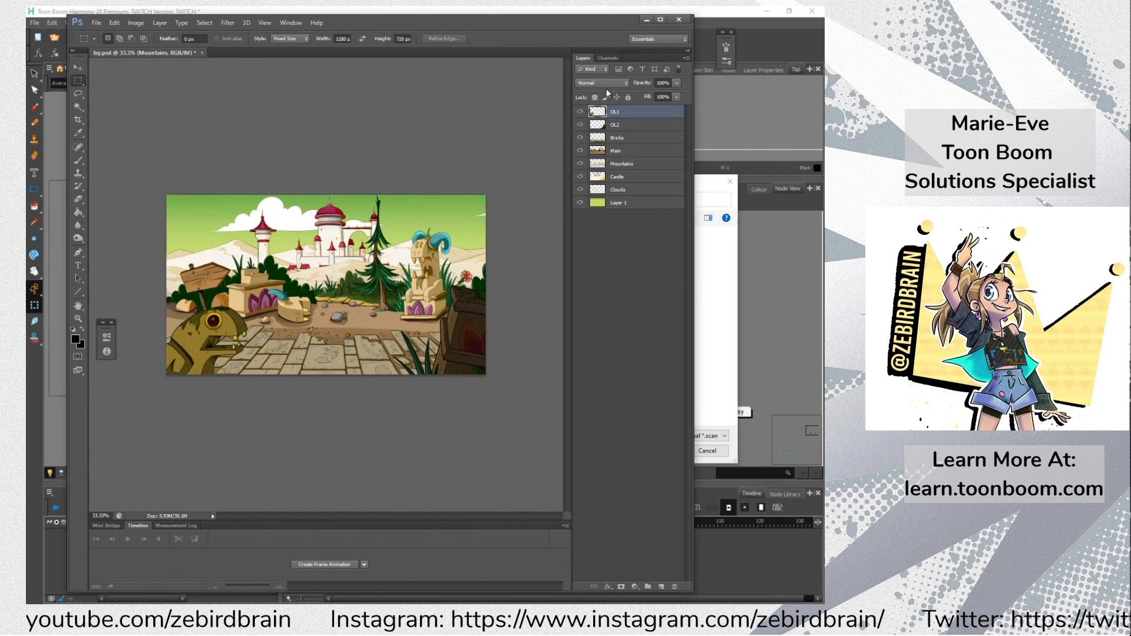
{"action": "left_click", "coordinate": [602, 83]}
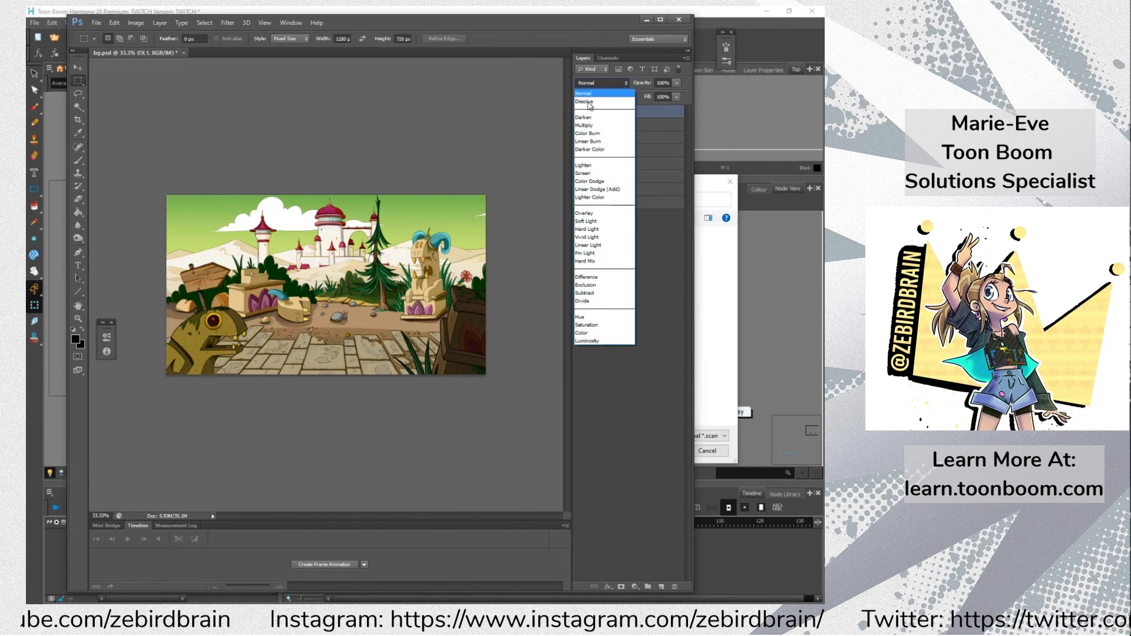
{"action": "left_click", "coordinate": [602, 84]}
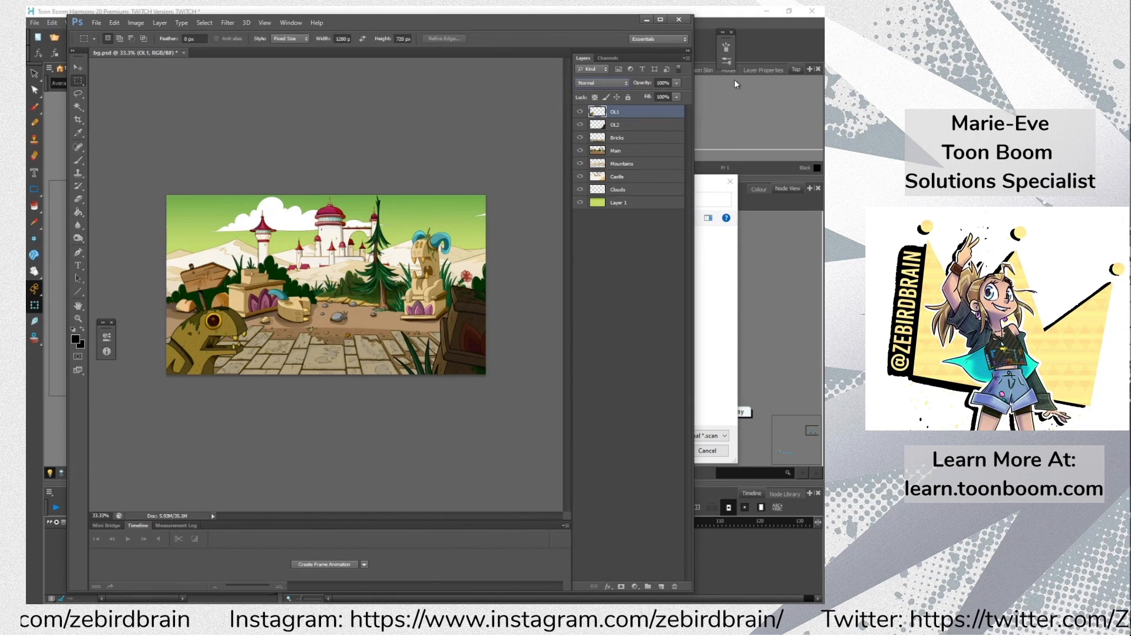
Go down the stack to the Main layer and close Photoshop without saving bg.psd
{"action": "key", "text": "alt+["}
{"action": "key", "text": "alt+["}
{"action": "key", "text": "alt+["}
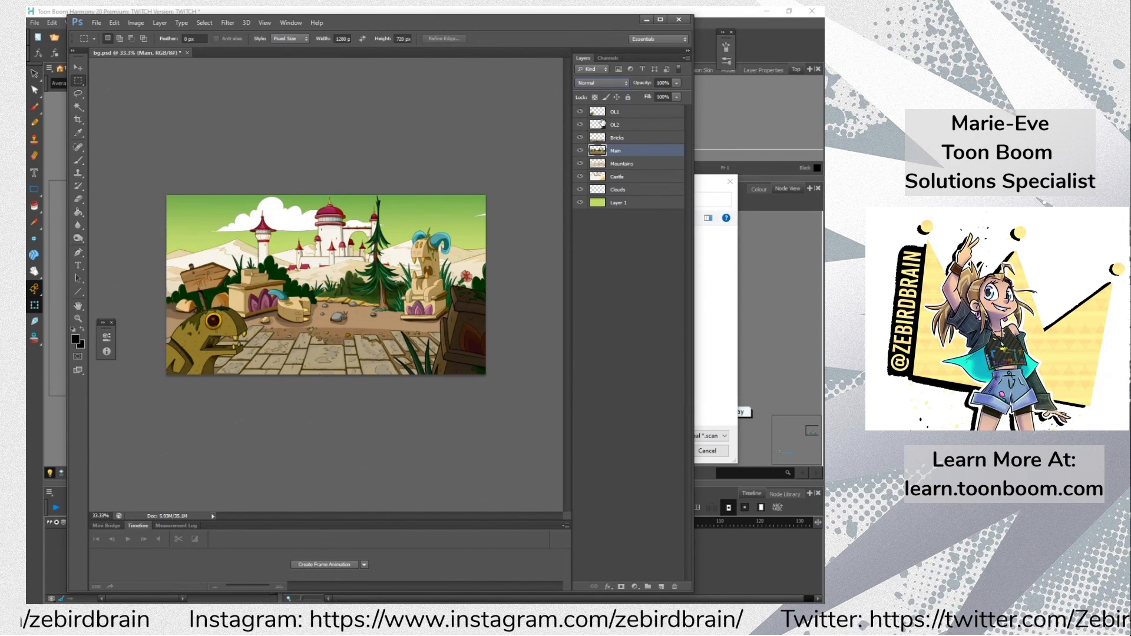
{"action": "left_click", "coordinate": [678, 22]}
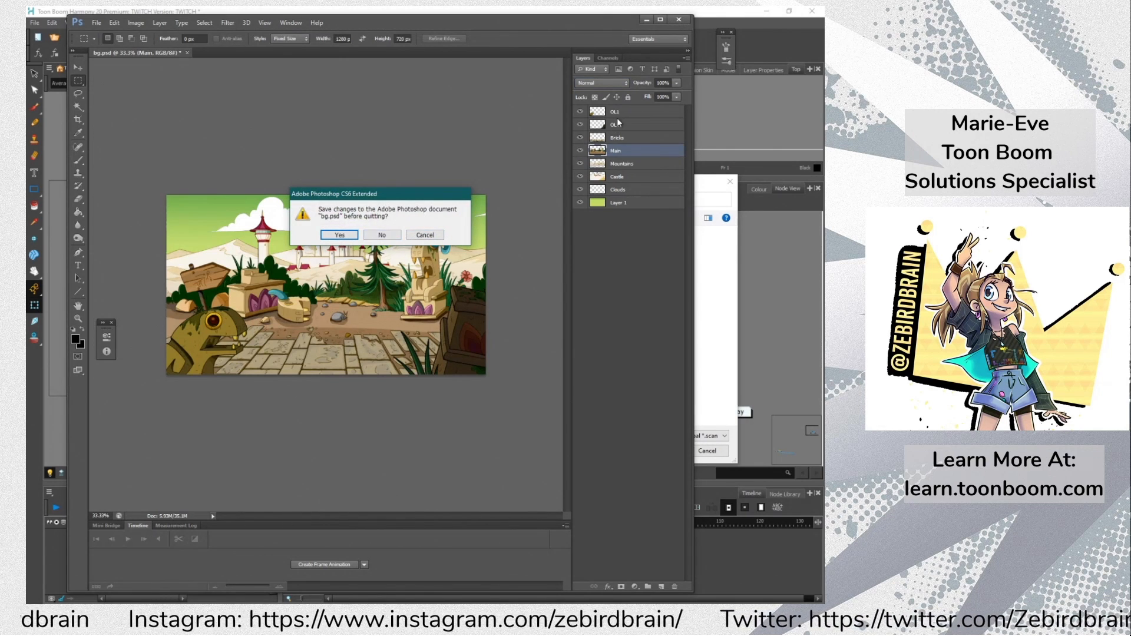
{"action": "left_click", "coordinate": [382, 235]}
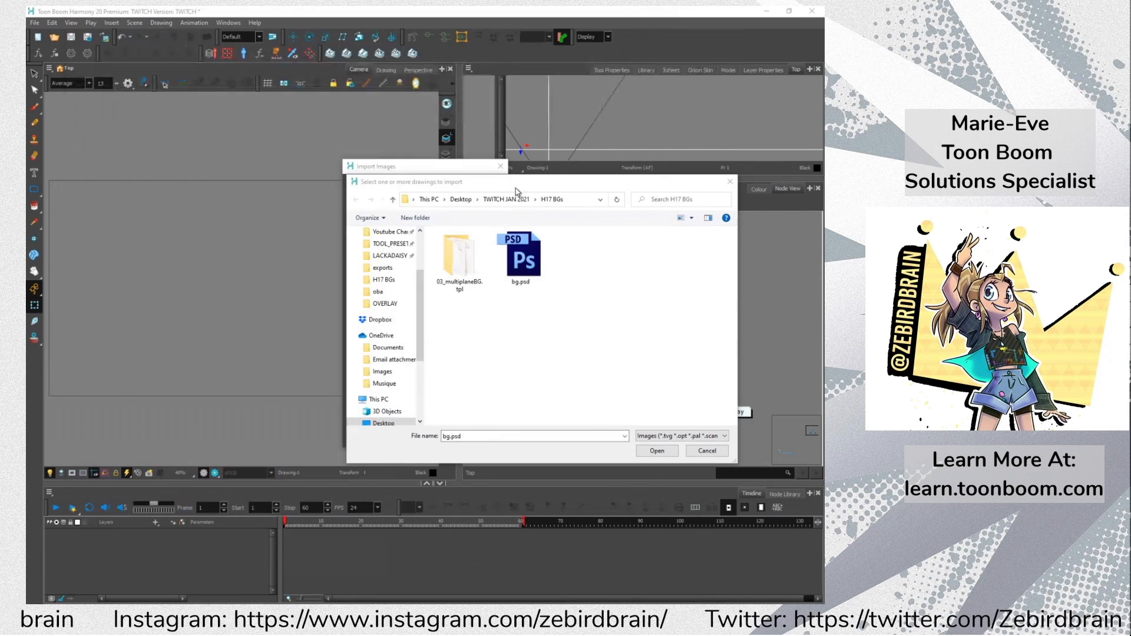
Choose bg.psd for import with layers based on filenames, the original bitmap kept and Project Resolution alignment
{"action": "left_click", "coordinate": [542, 266]}
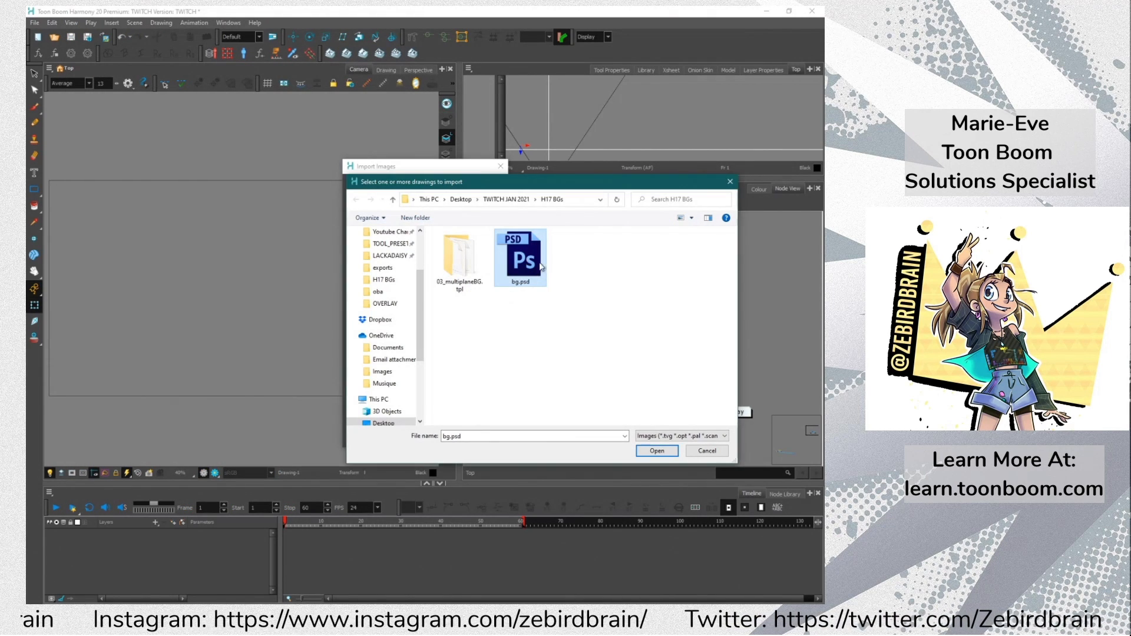
{"action": "left_click", "coordinate": [658, 451]}
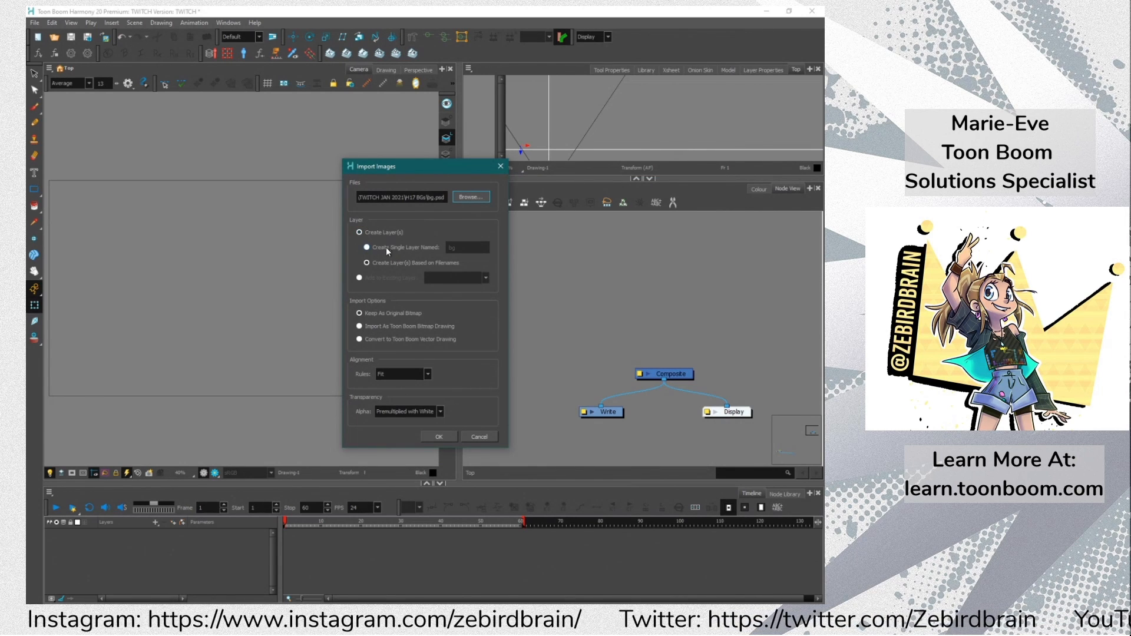
{"action": "left_click", "coordinate": [384, 263]}
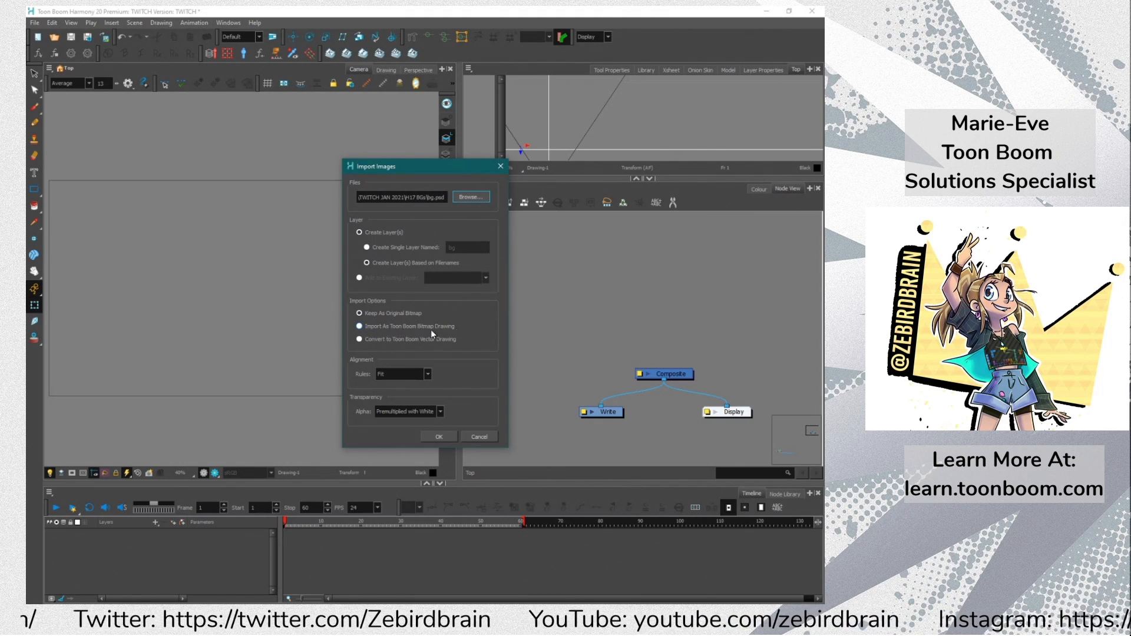
{"action": "left_click", "coordinate": [358, 325]}
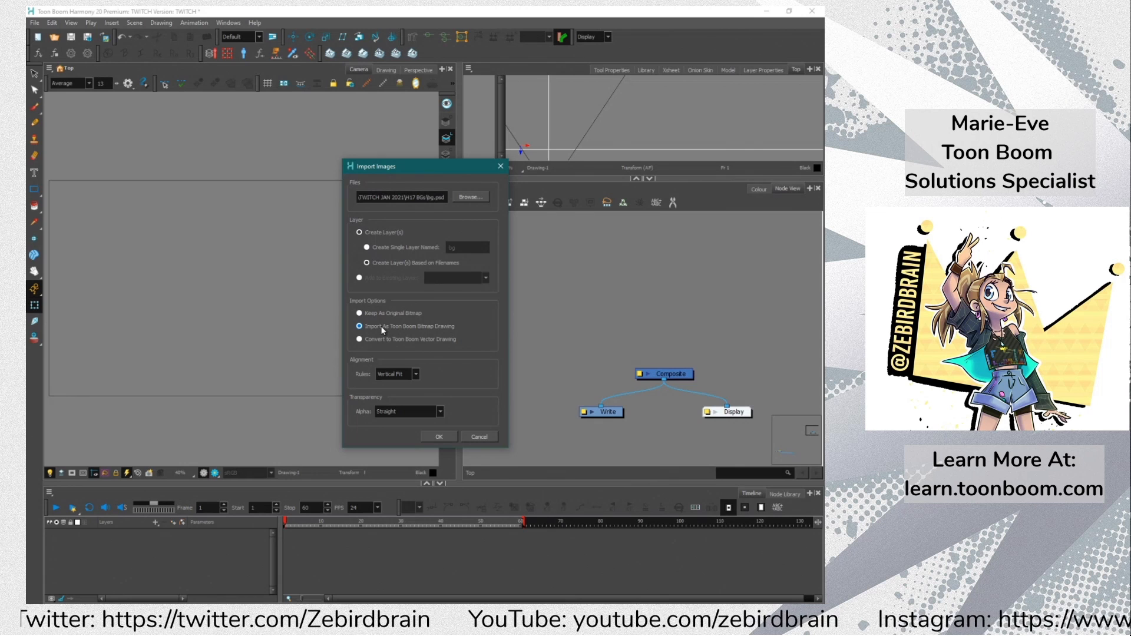
{"action": "left_click", "coordinate": [365, 314]}
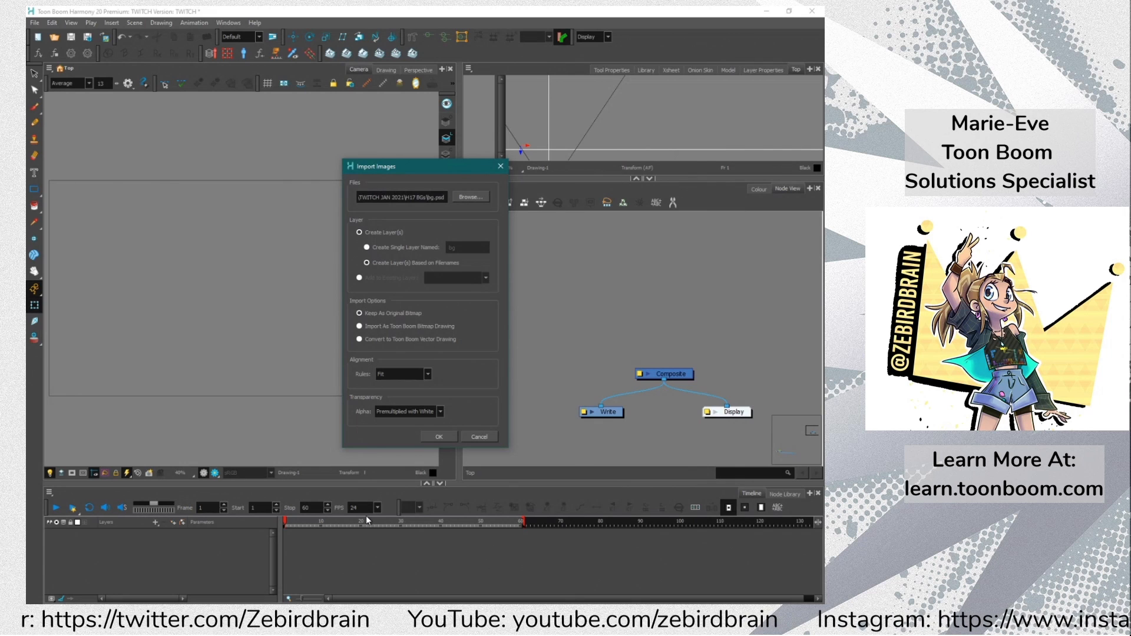
{"action": "left_click", "coordinate": [380, 374]}
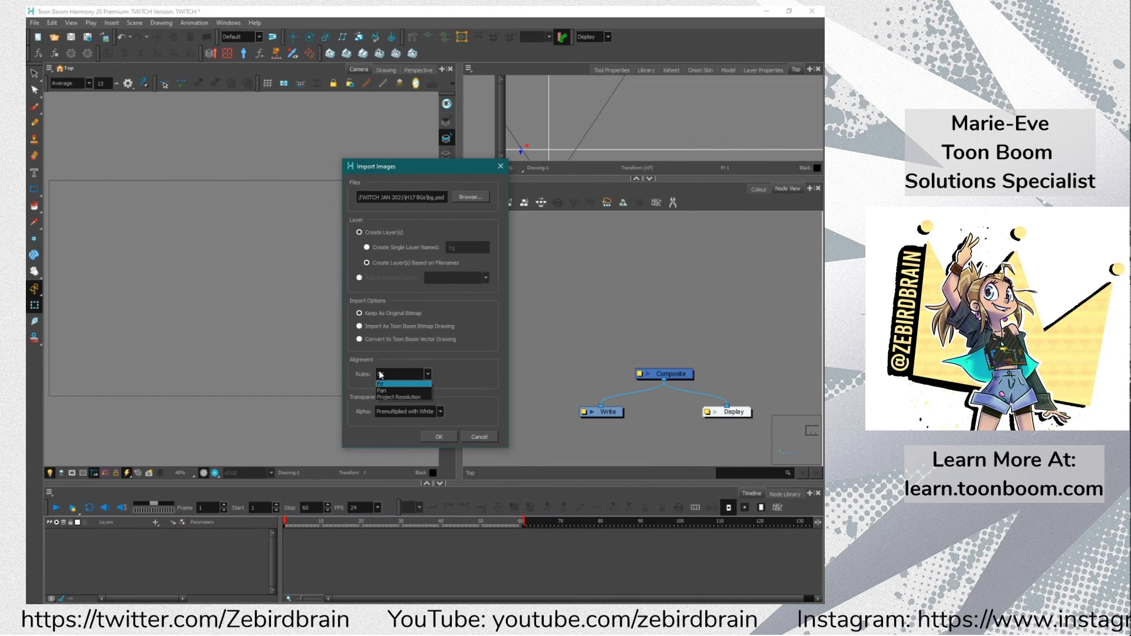
{"action": "left_click", "coordinate": [393, 397]}
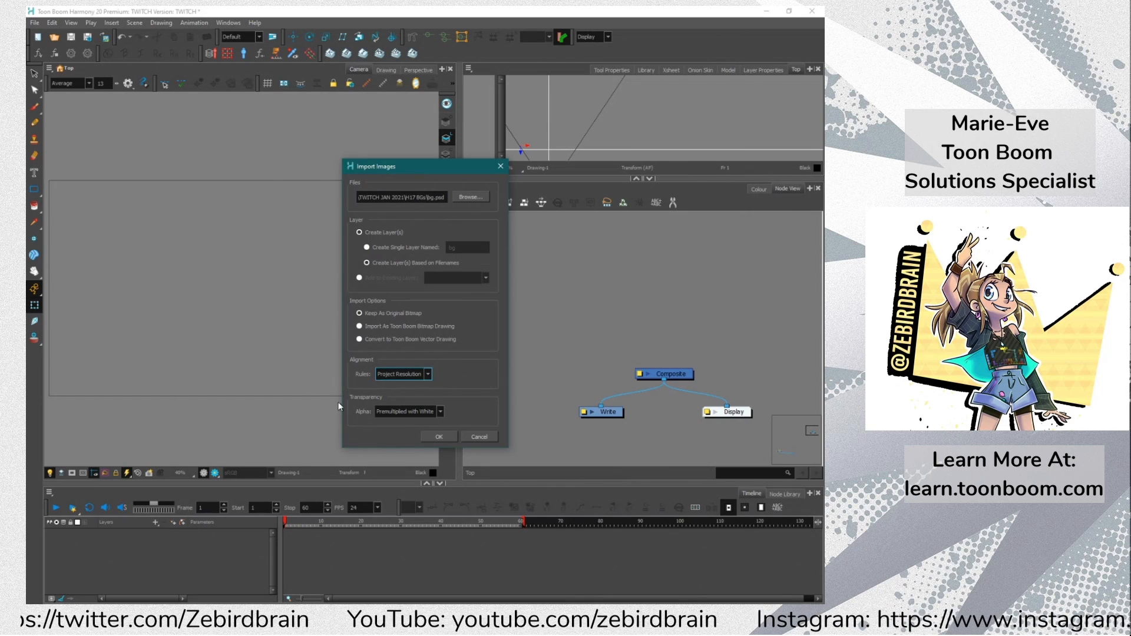
Import the multilayer PSD as Individual Layers with Straight transparency
{"action": "left_click", "coordinate": [433, 436]}
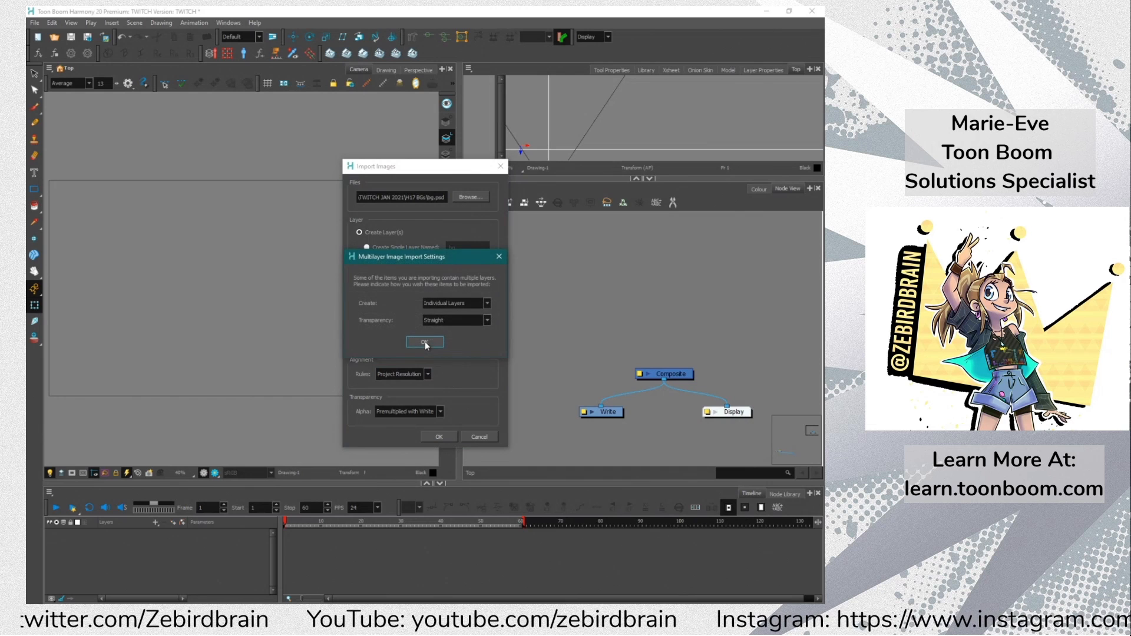
{"action": "left_click_drag", "start_coordinate": [389, 256], "coordinate": [160, 232]}
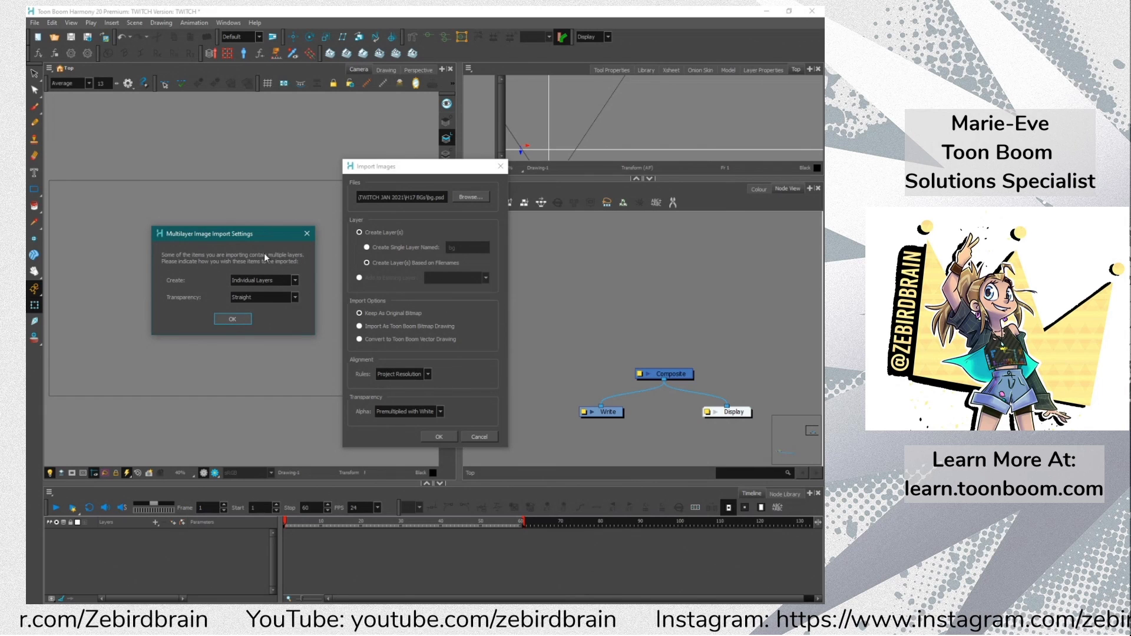
{"action": "left_click", "coordinate": [238, 280]}
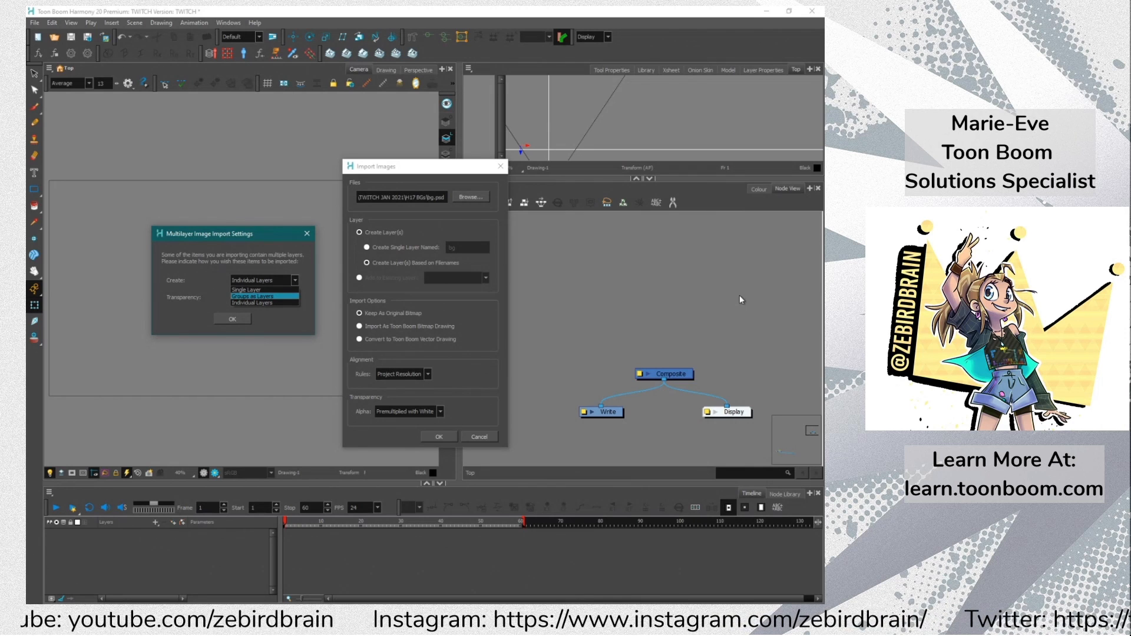
{"action": "left_click", "coordinate": [239, 301]}
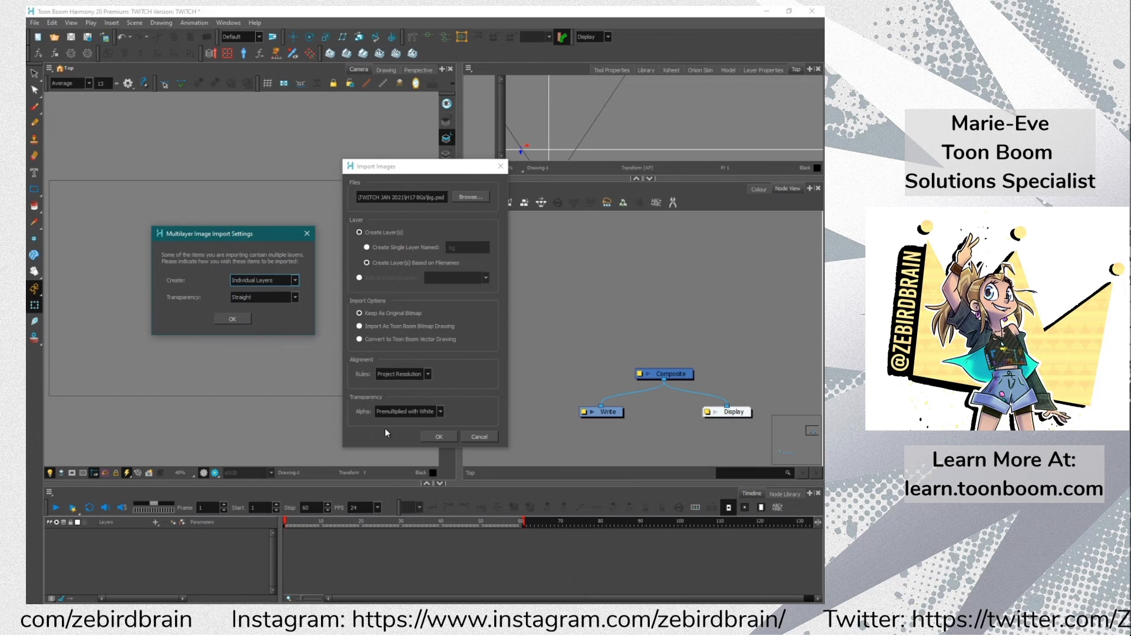
{"action": "left_click", "coordinate": [234, 319]}
{"action": "left_click", "coordinate": [439, 437]}
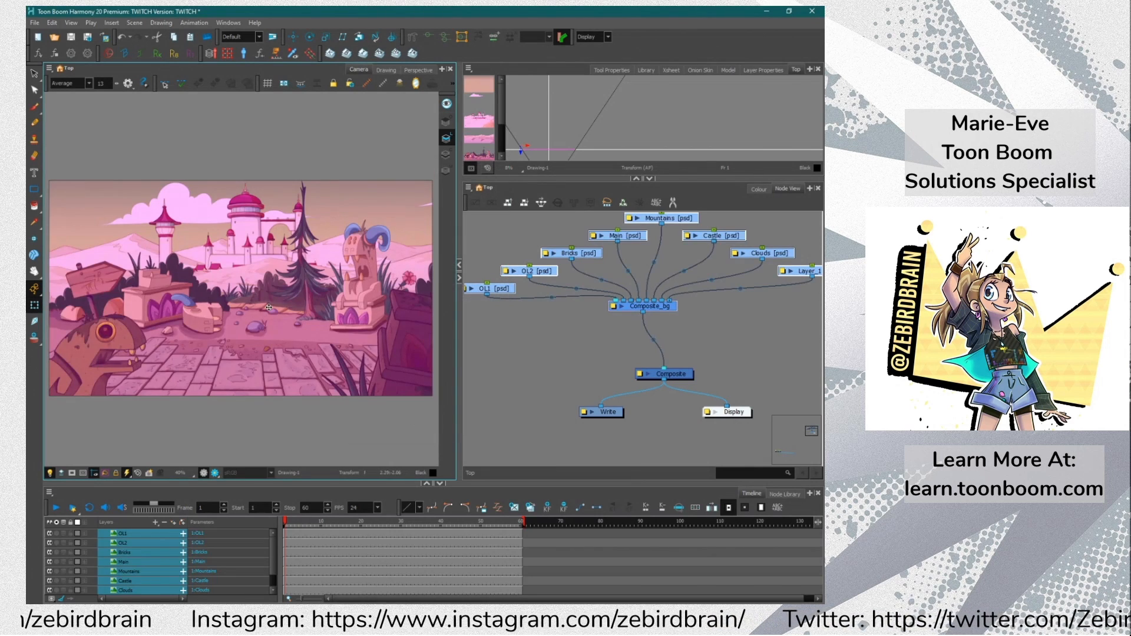
Select the Bricks and Clouds nodes in turn to check which part of the background each one holds
{"action": "scroll", "coordinate": [301, 342], "scroll_direction": "down", "scroll_amount": 1}
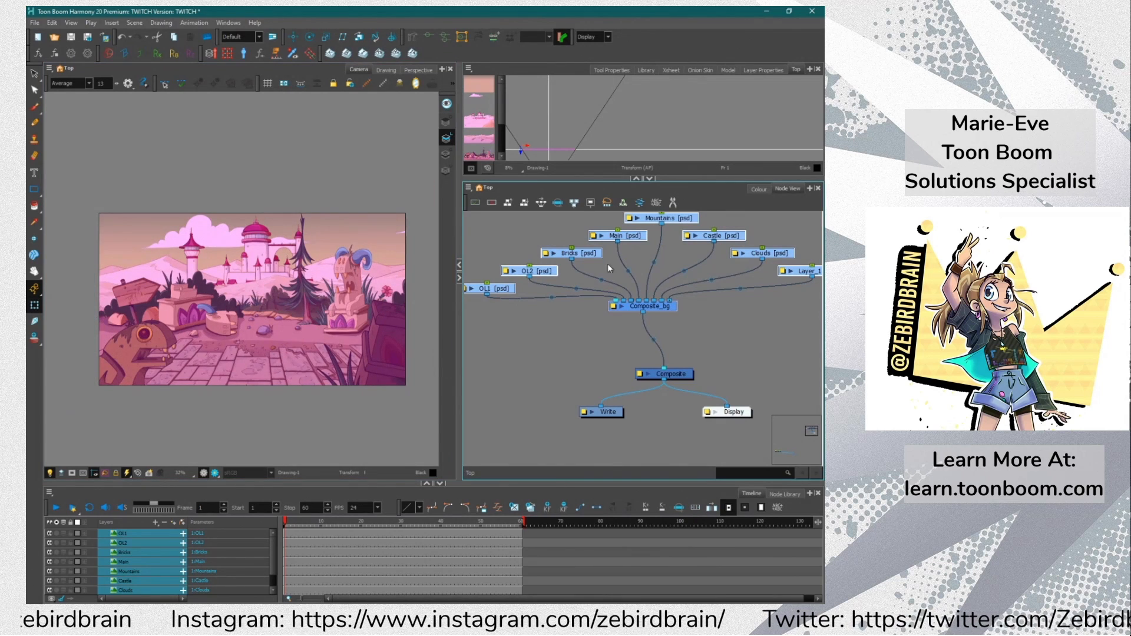
{"action": "left_click", "coordinate": [623, 235]}
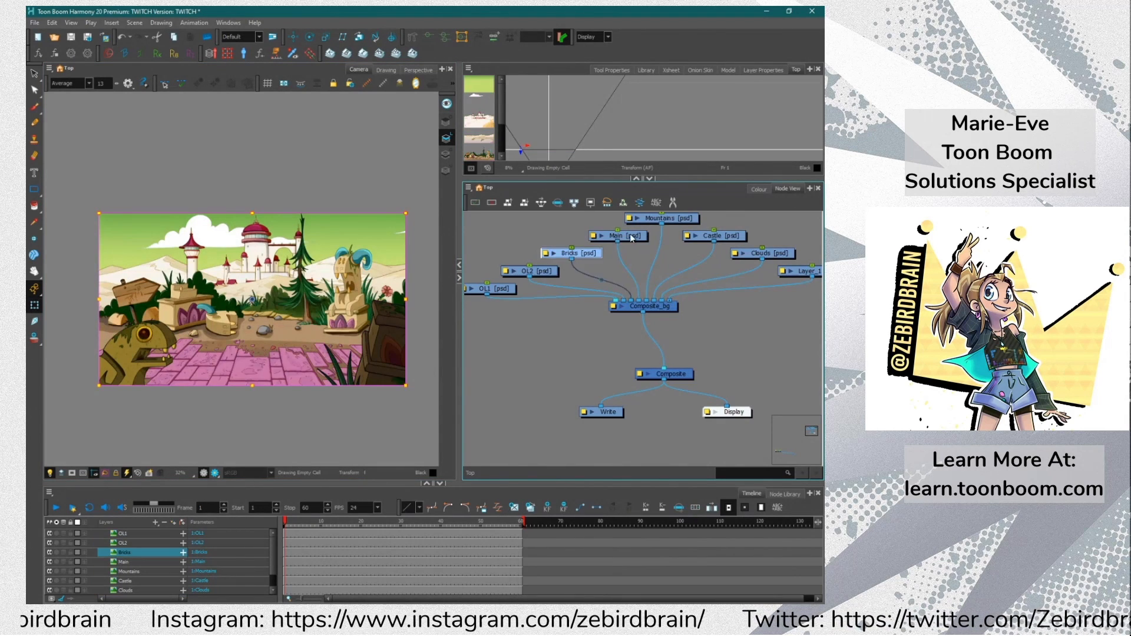
{"action": "left_click", "coordinate": [778, 255]}
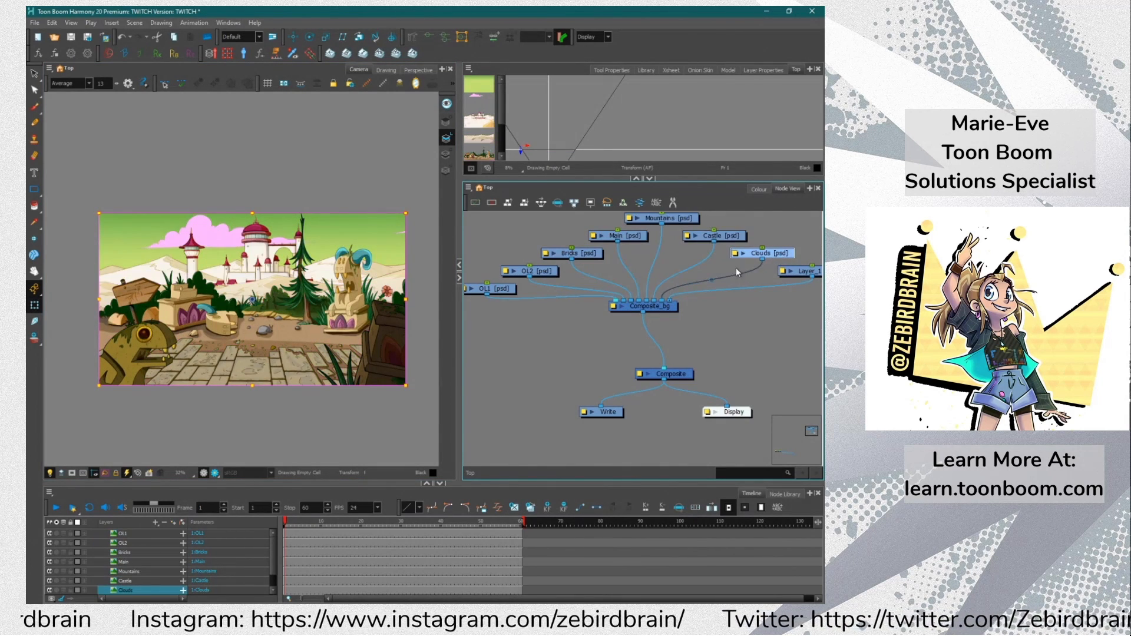
Line up all the imported layer nodes in a row and centre the Composite_bg node beneath them
{"action": "scroll", "coordinate": [706, 316], "scroll_direction": "down", "scroll_amount": 1}
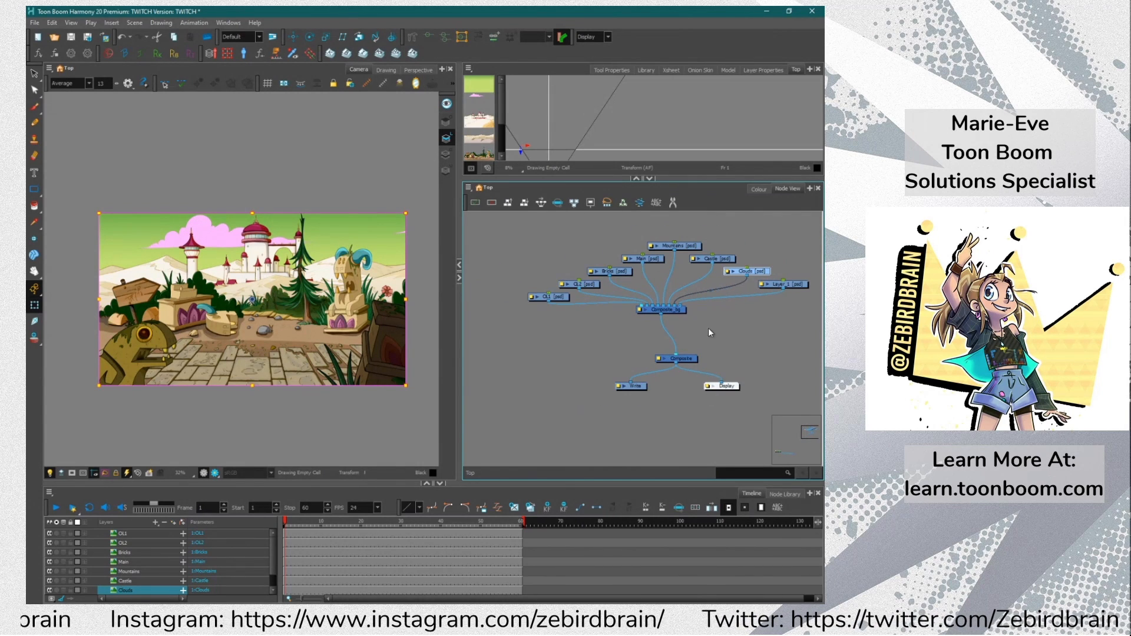
{"action": "left_click_drag", "start_coordinate": [533, 232], "coordinate": [813, 302]}
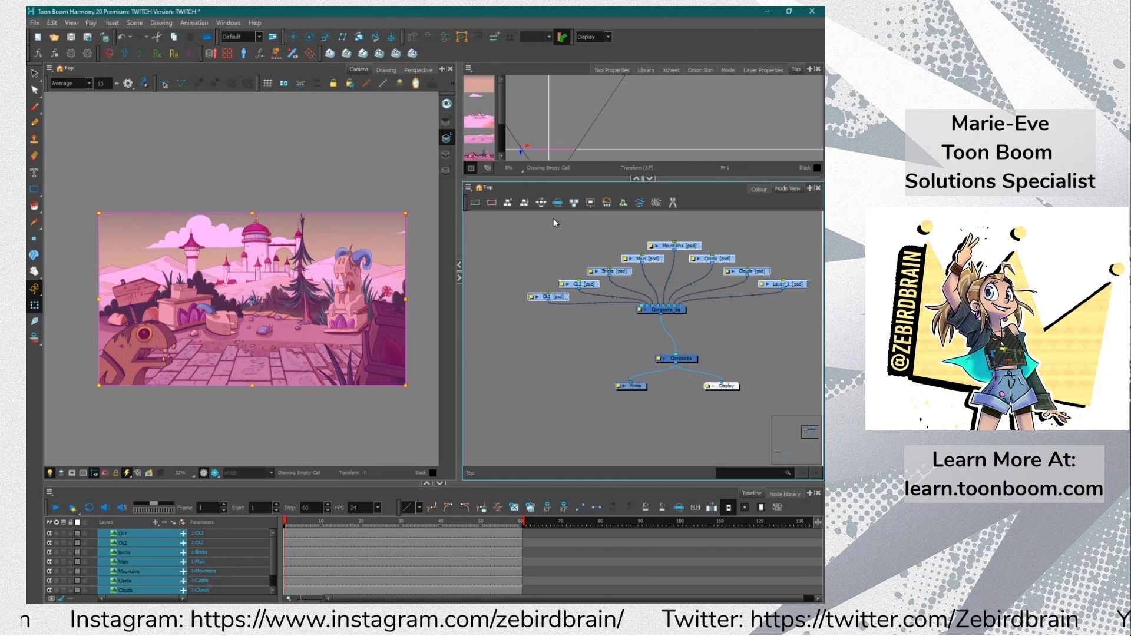
{"action": "left_click", "coordinate": [508, 203]}
{"action": "scroll", "coordinate": [645, 263], "scroll_direction": "down", "scroll_amount": 2}
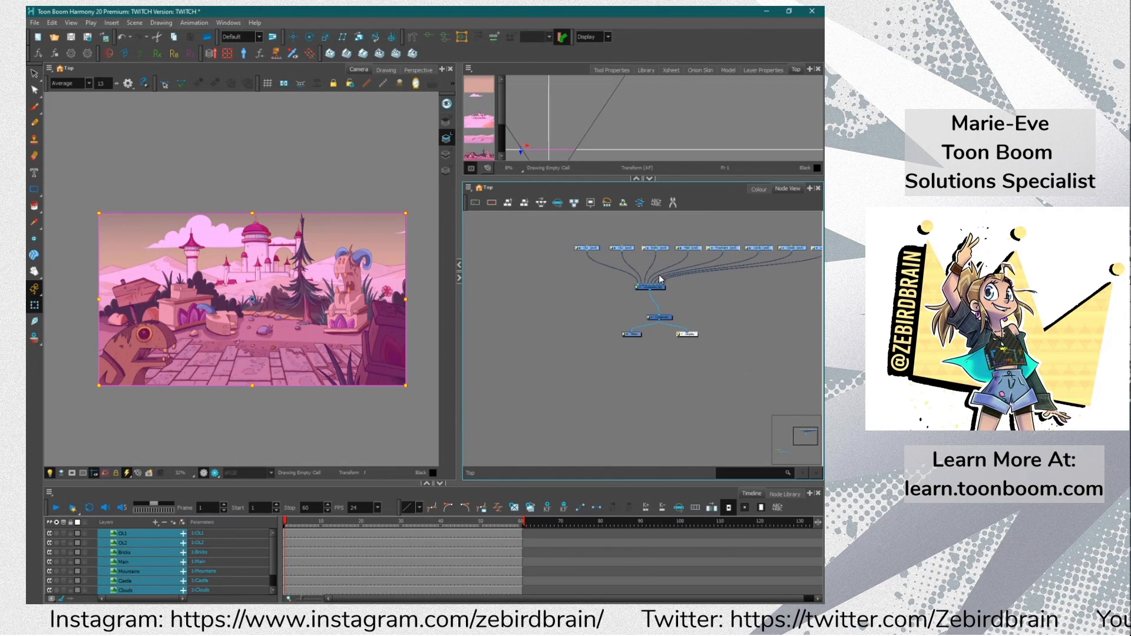
{"action": "left_click_drag", "start_coordinate": [659, 264], "coordinate": [657, 299]}
{"action": "left_click", "coordinate": [609, 240]}
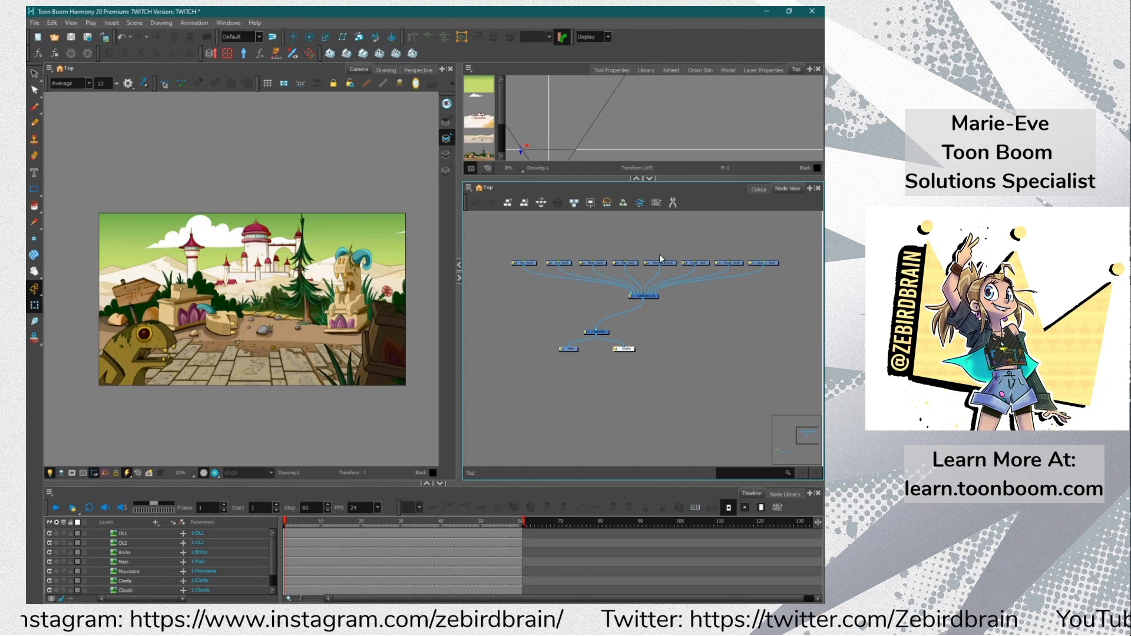
{"action": "left_click", "coordinate": [530, 264]}
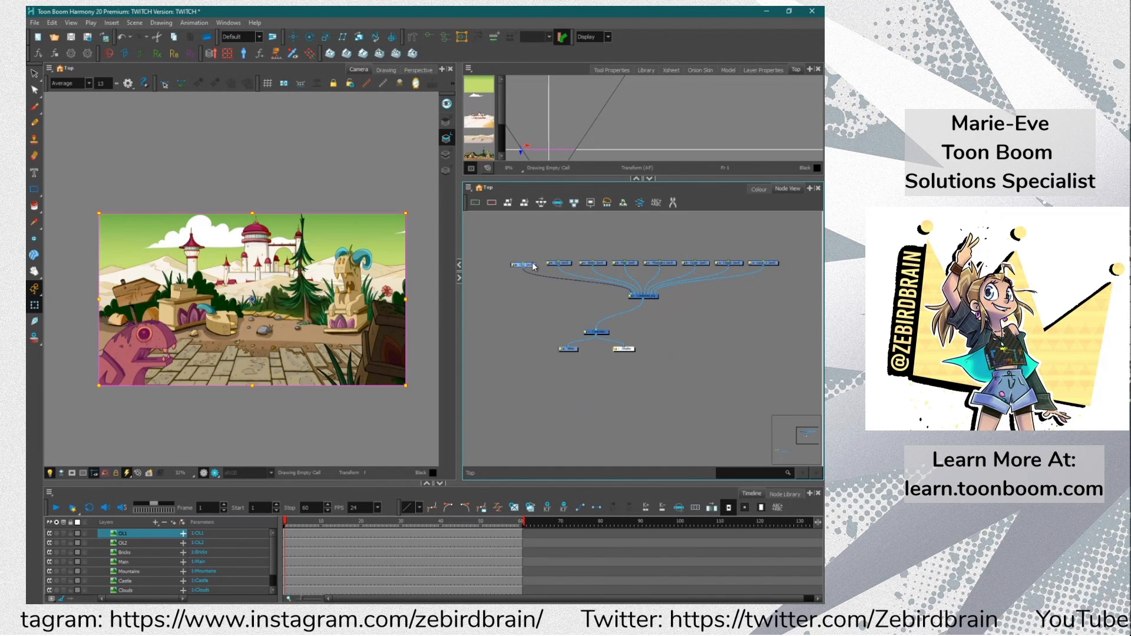
{"action": "left_click", "coordinate": [563, 253]}
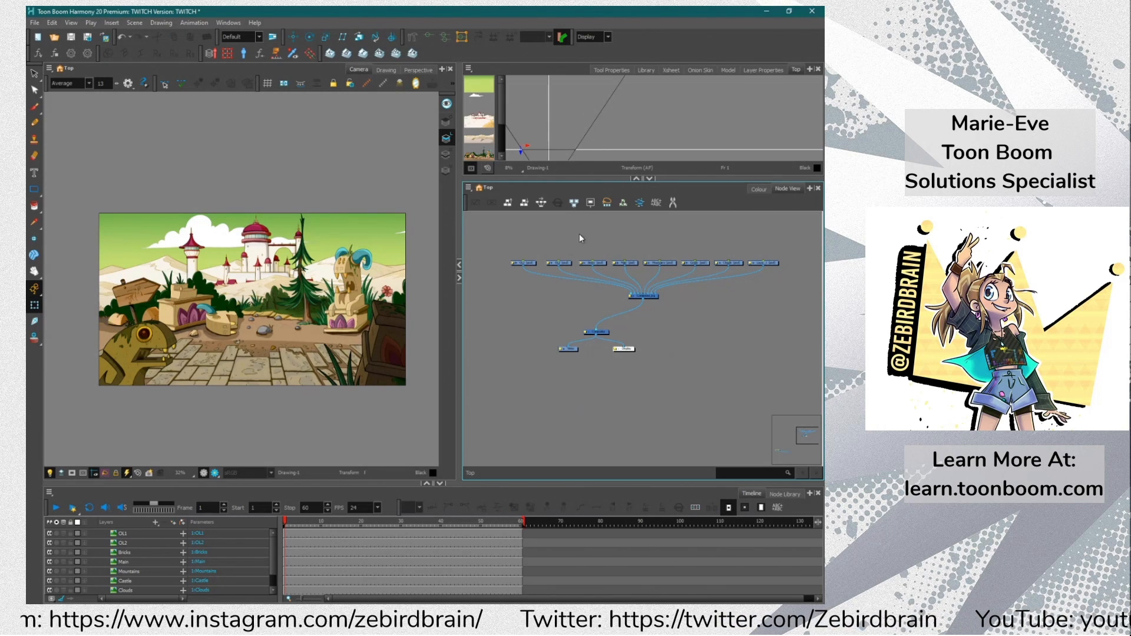
Widen the Node View so the whole row of imported layer nodes fits, and select the OL1 node
{"action": "scroll", "coordinate": [538, 254], "scroll_direction": "up", "scroll_amount": 1}
{"action": "scroll", "coordinate": [539, 253], "scroll_direction": "up", "scroll_amount": 2}
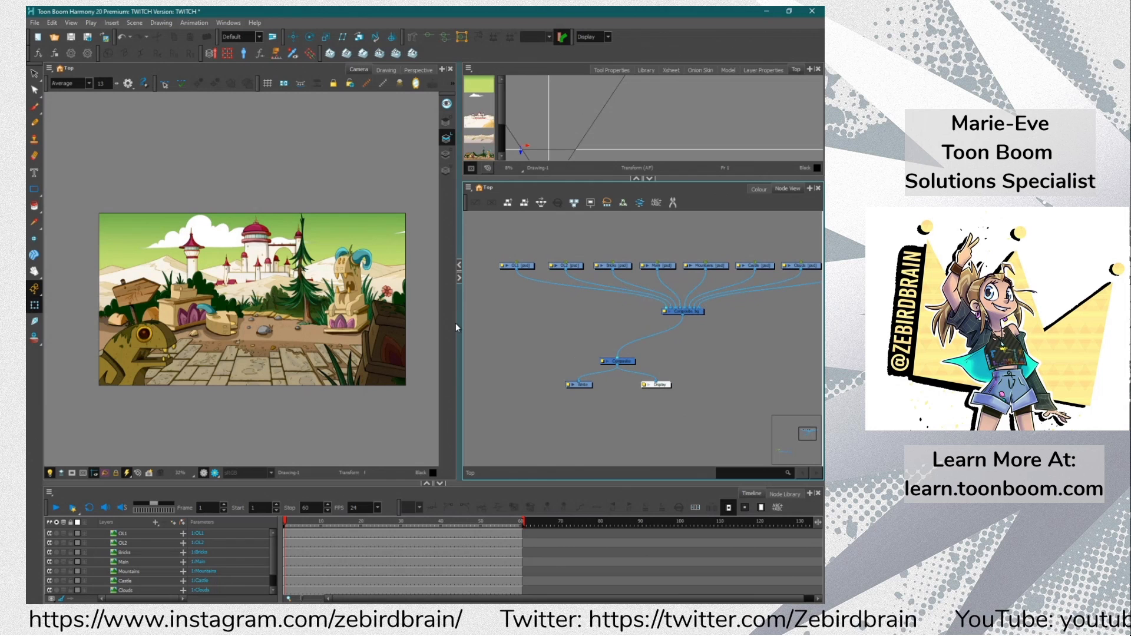
{"action": "left_click_drag", "start_coordinate": [459, 331], "coordinate": [394, 324]}
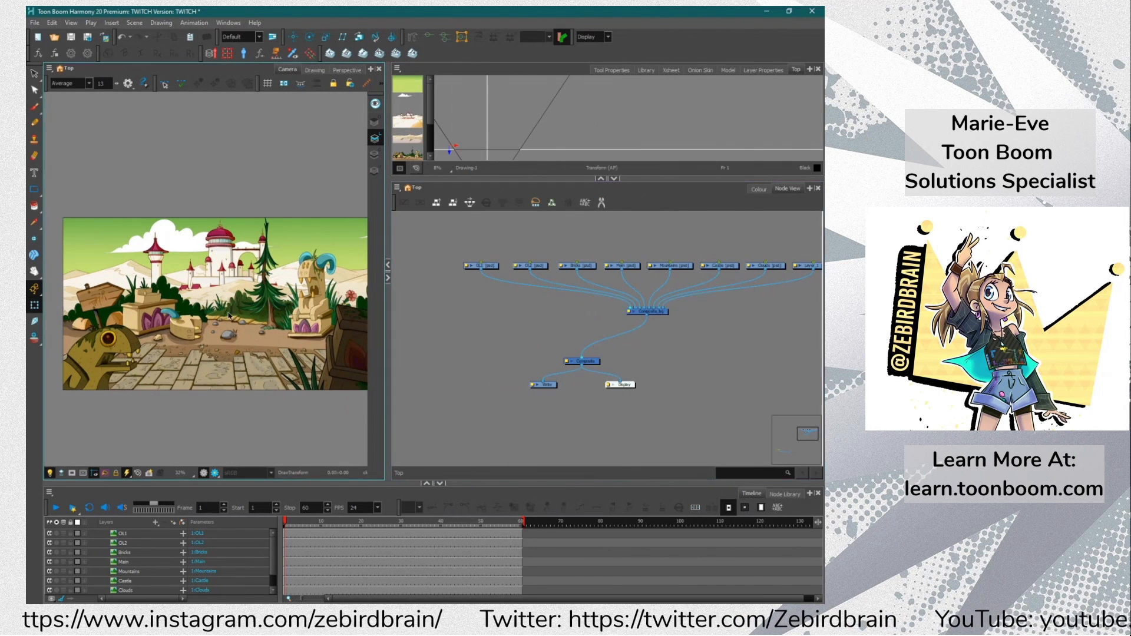
{"action": "left_click_drag", "start_coordinate": [219, 371], "coordinate": [191, 359]}
{"action": "left_click", "coordinate": [485, 266]}
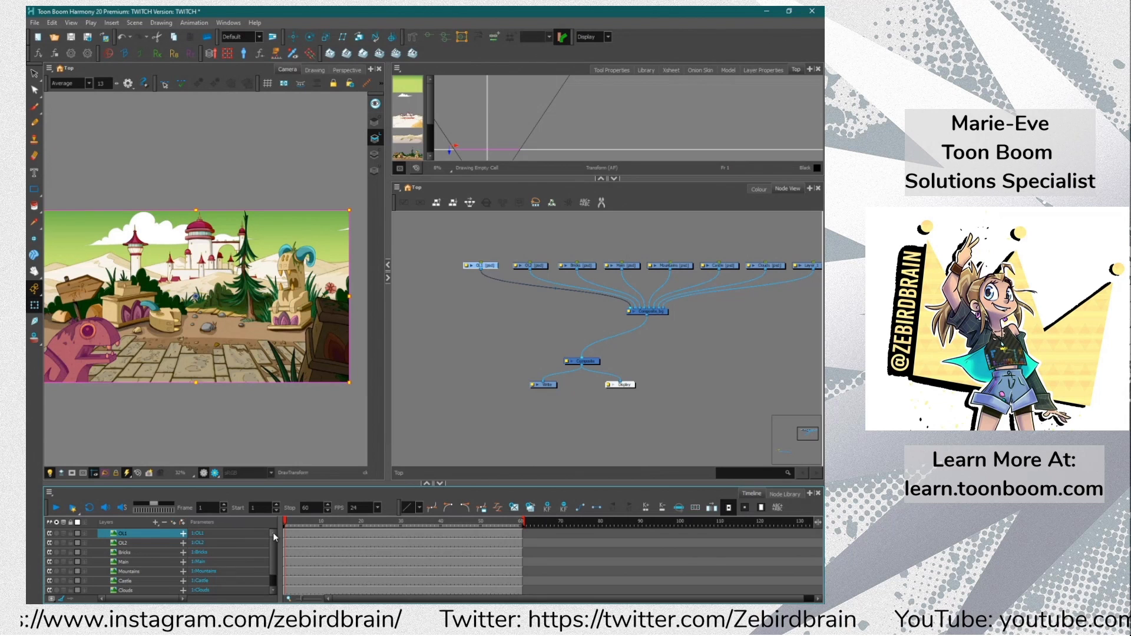
{"action": "left_click_drag", "start_coordinate": [488, 372], "coordinate": [458, 386]}
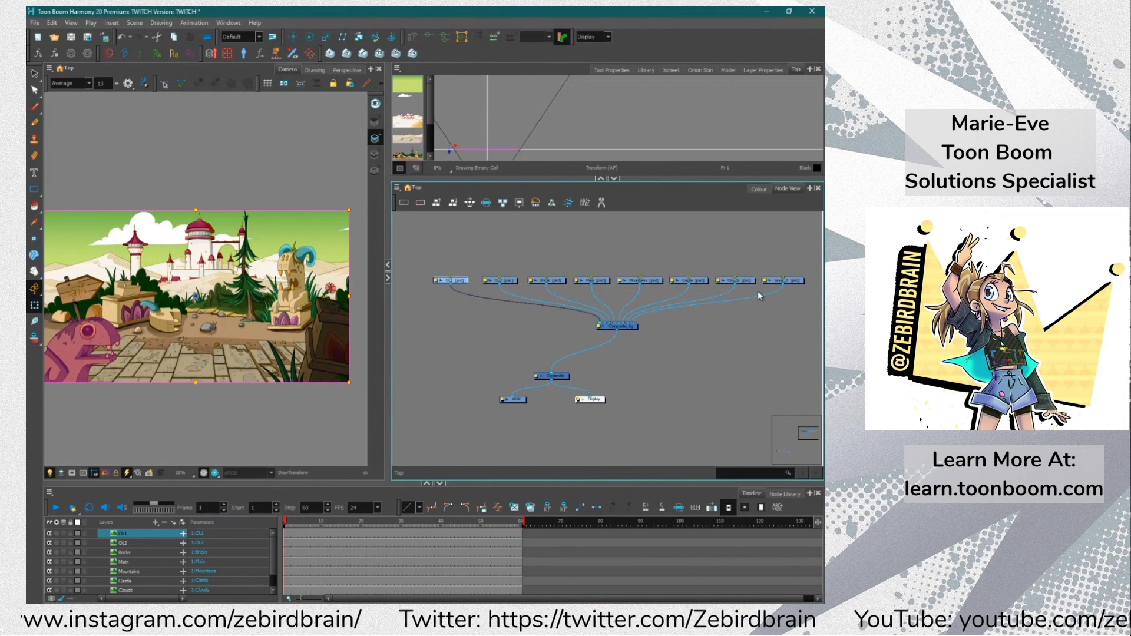
Turn off Animate Using Animation Tools for all eight imported layer nodes at once
{"action": "left_click_drag", "start_coordinate": [801, 264], "coordinate": [428, 288]}
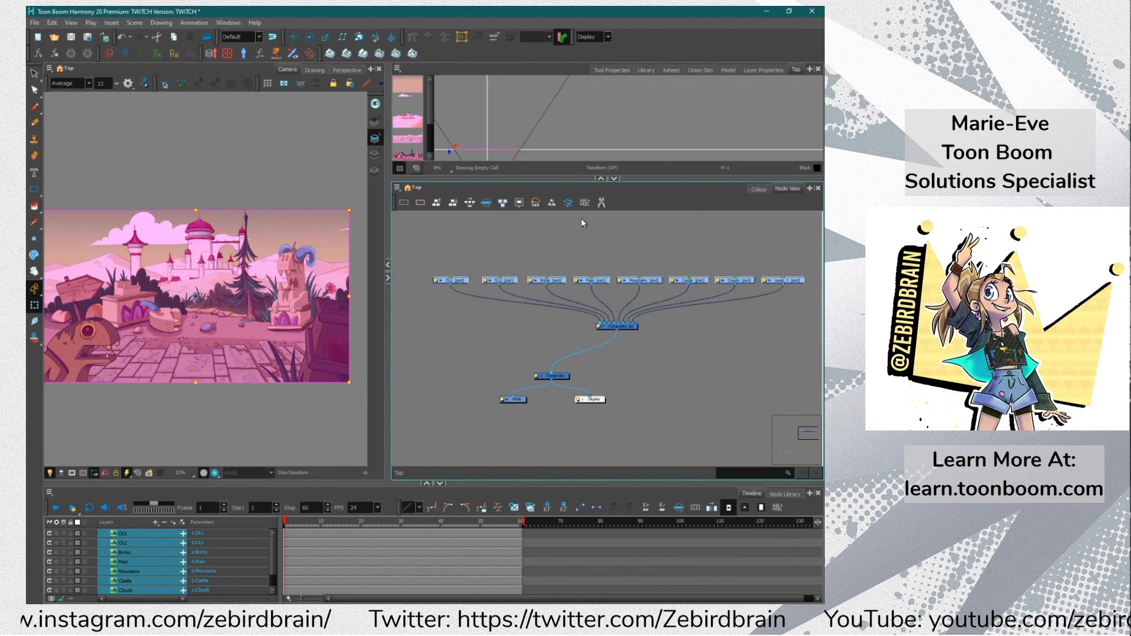
{"action": "left_click", "coordinate": [553, 203]}
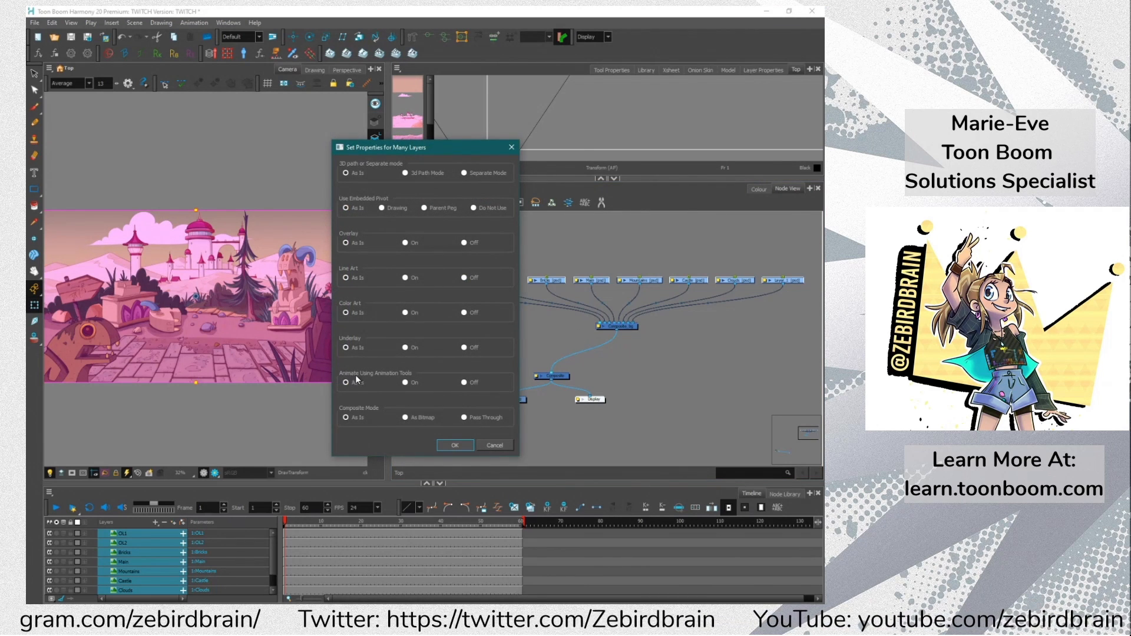
{"action": "left_click", "coordinate": [464, 382]}
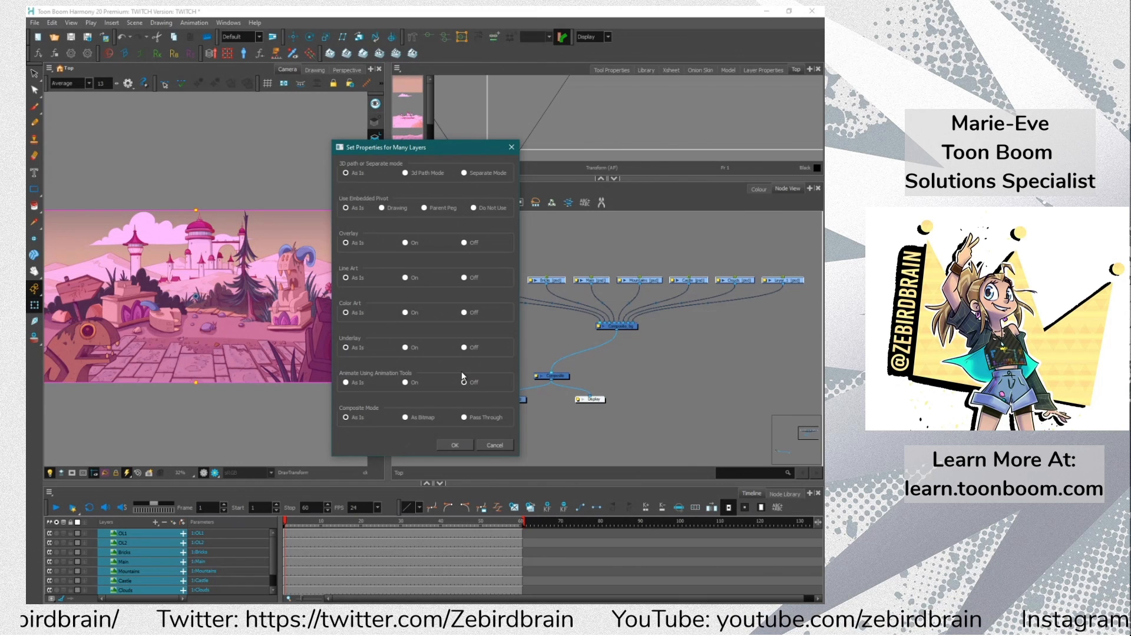
{"action": "left_click", "coordinate": [455, 445]}
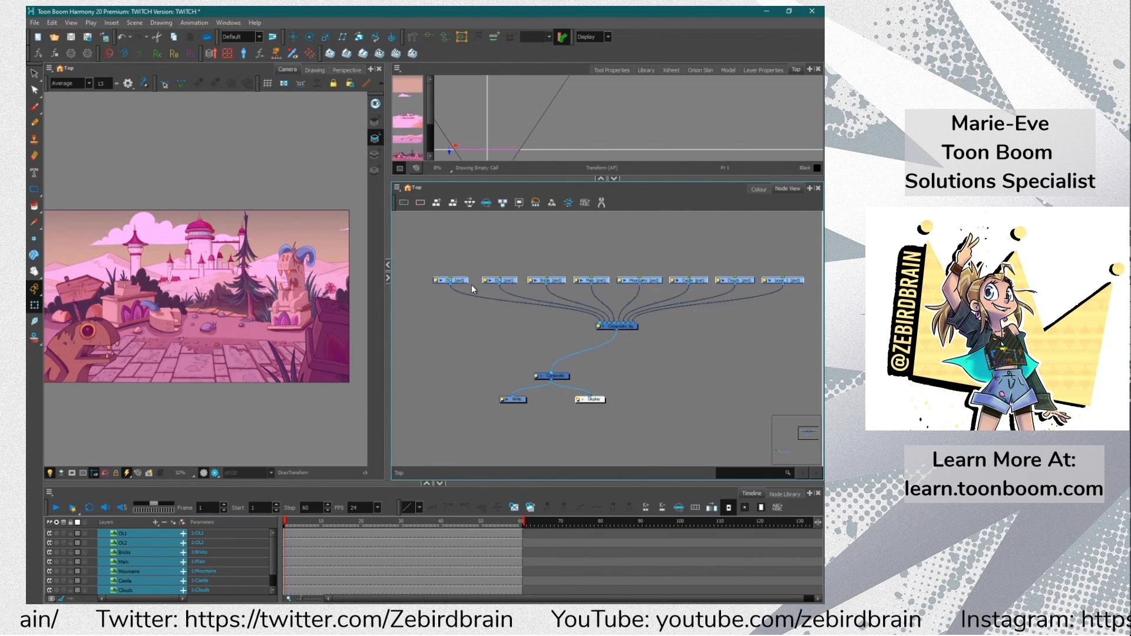
{"action": "key", "text": "ctrl+shift+p"}
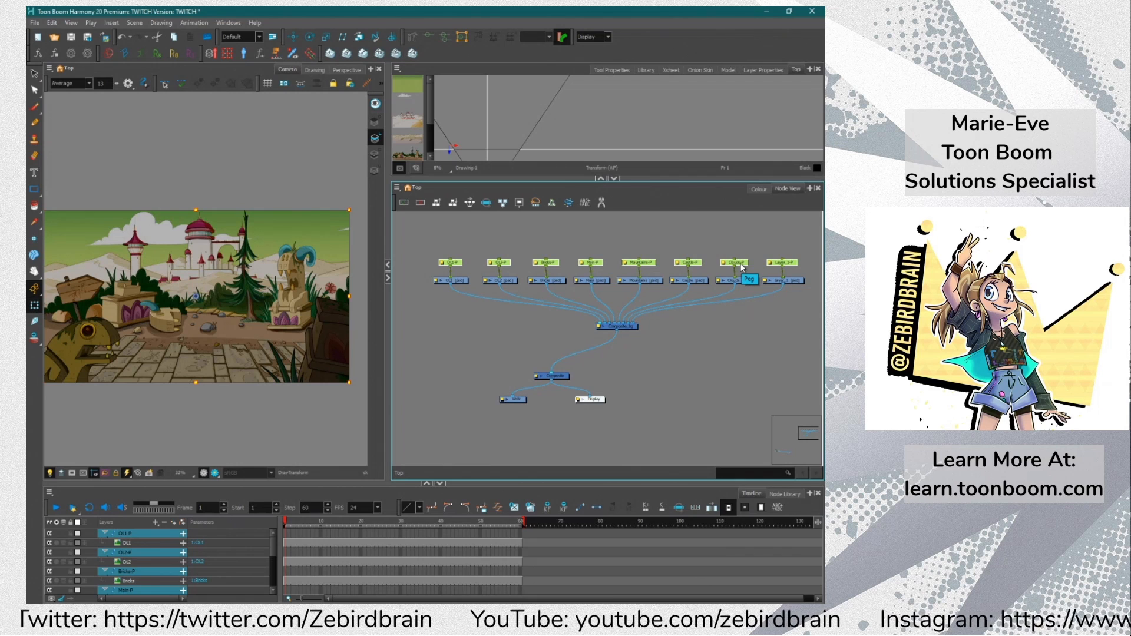
{"action": "key", "text": "ctrl+p"}
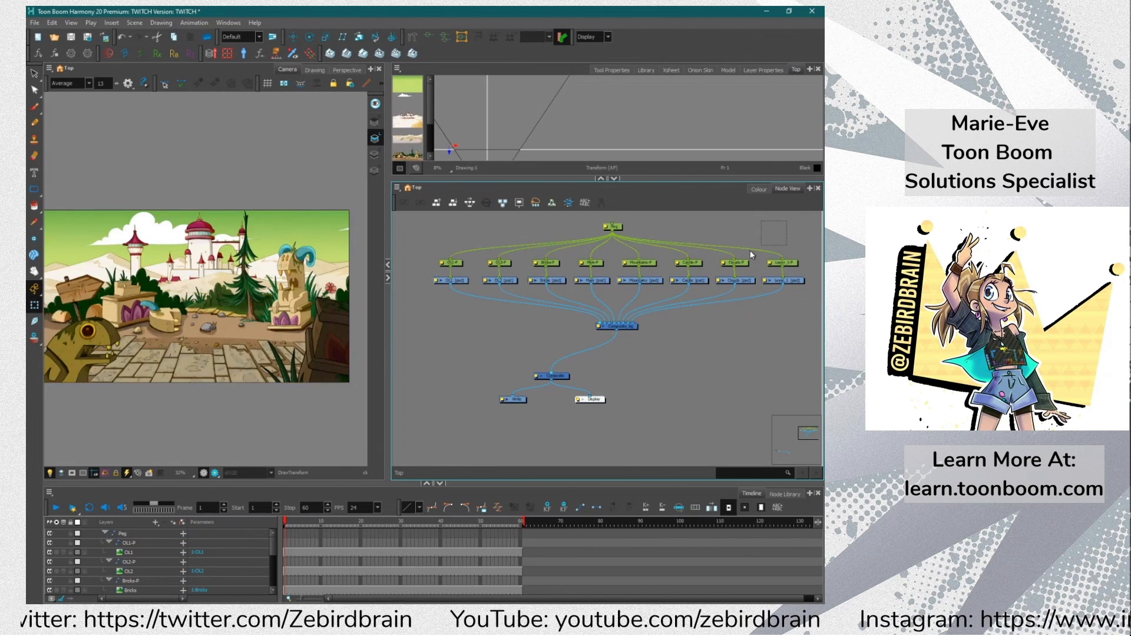
{"action": "key", "text": "ctrl+z"}
{"action": "key", "text": "ctrl+z"}
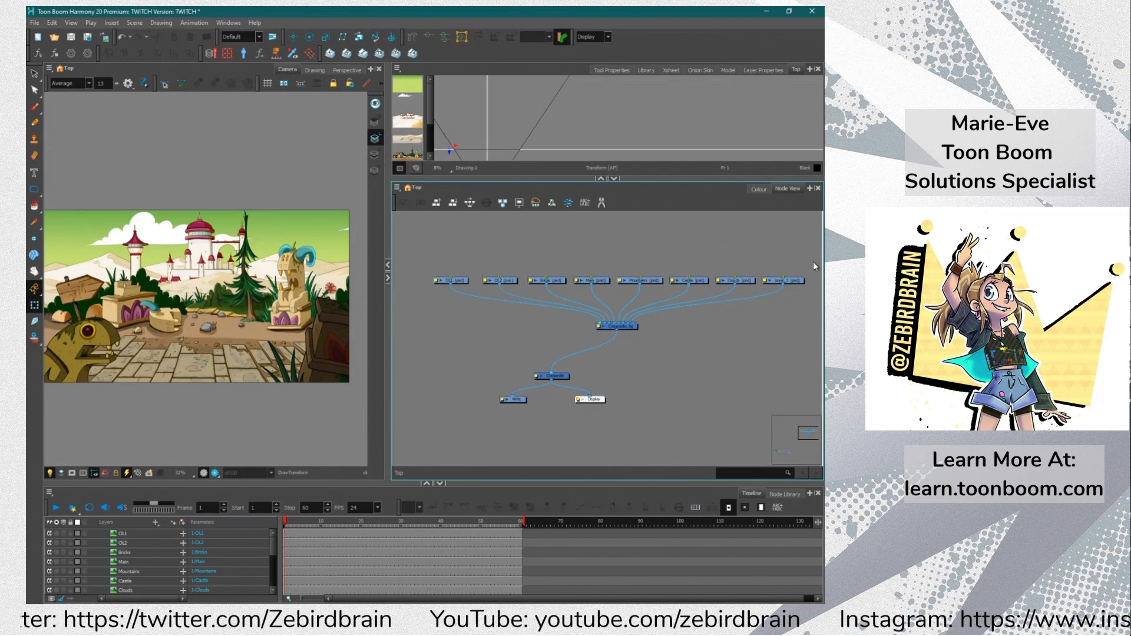
Add an individual parent peg to each of the eight layer nodes, plus one master peg over all of them
{"action": "left_click_drag", "start_coordinate": [432, 287], "coordinate": [792, 284]}
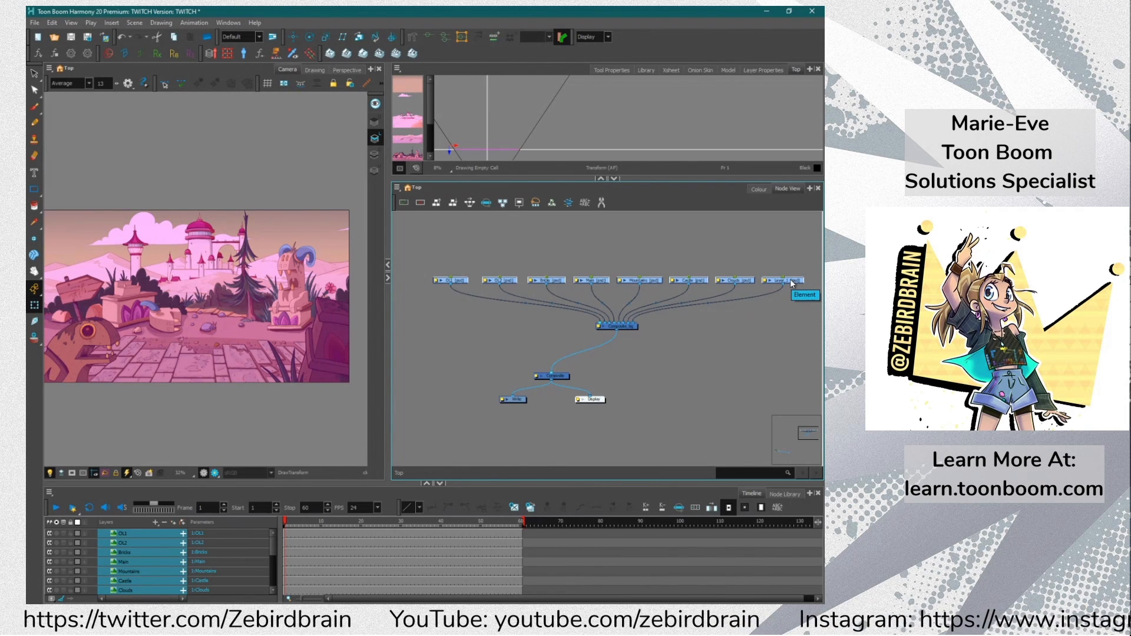
{"action": "key", "text": "ctrl+p"}
{"action": "key", "text": "ctrl+shift+p"}
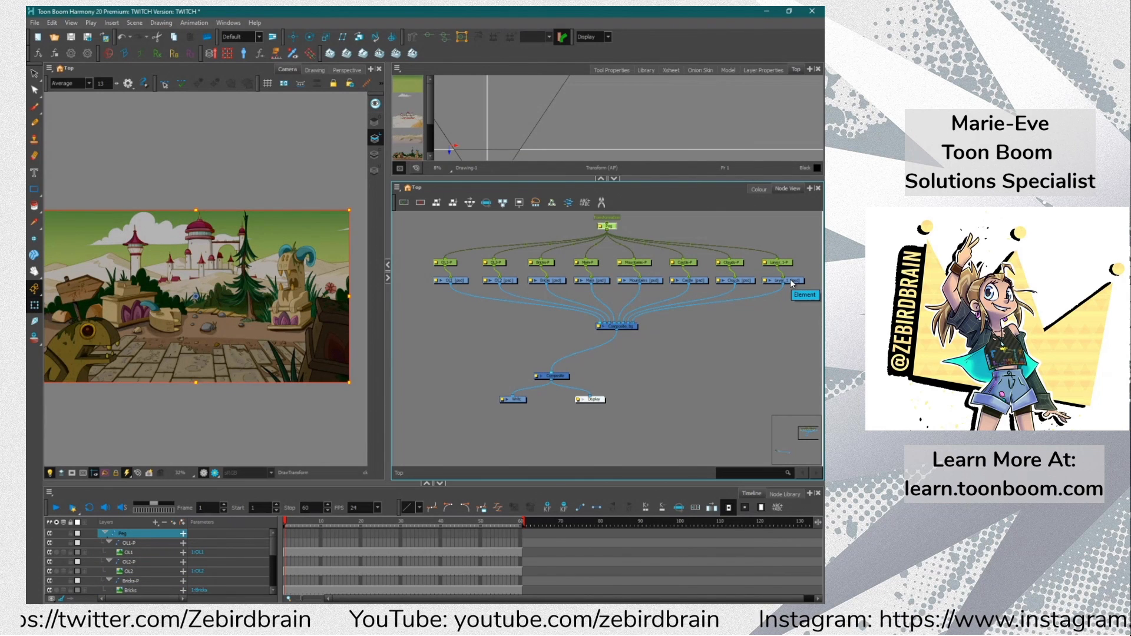
Line up the layer pegs over their drawing nodes and centre the master peg above the row
{"action": "left_click_drag", "start_coordinate": [804, 251], "coordinate": [433, 268]}
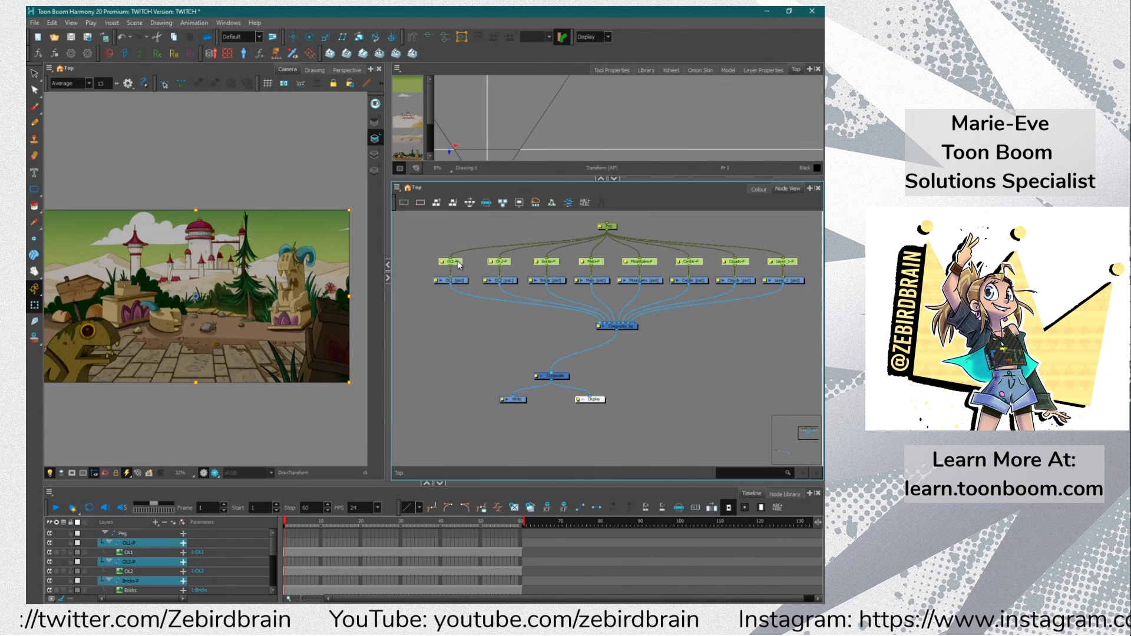
{"action": "left_click", "coordinate": [551, 261]}
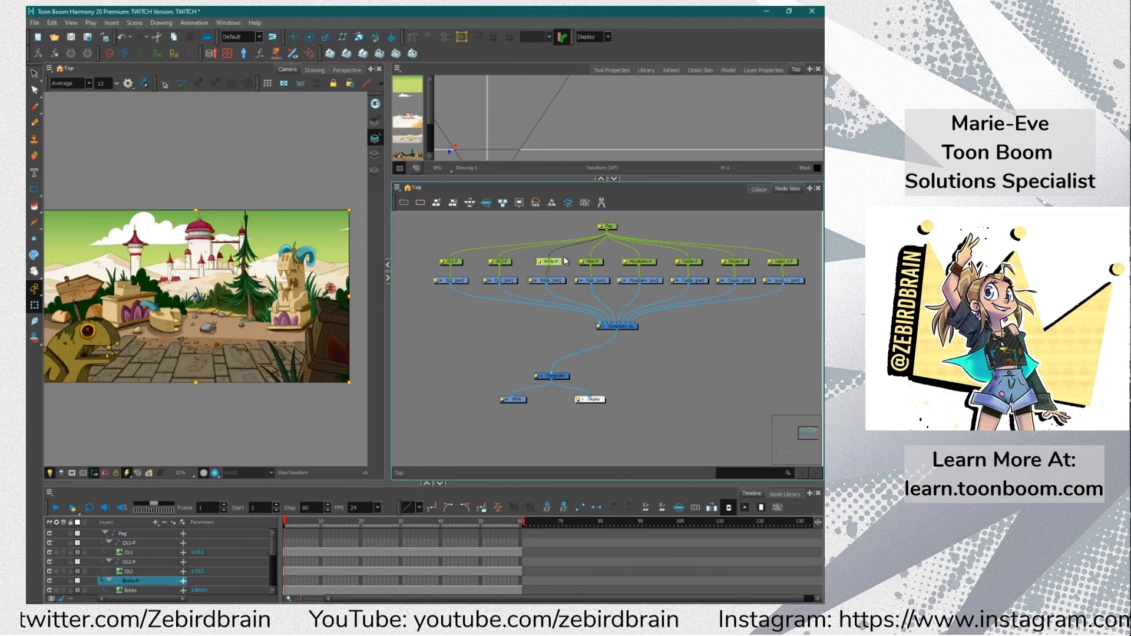
{"action": "left_click", "coordinate": [653, 262]}
{"action": "left_click", "coordinate": [736, 261]}
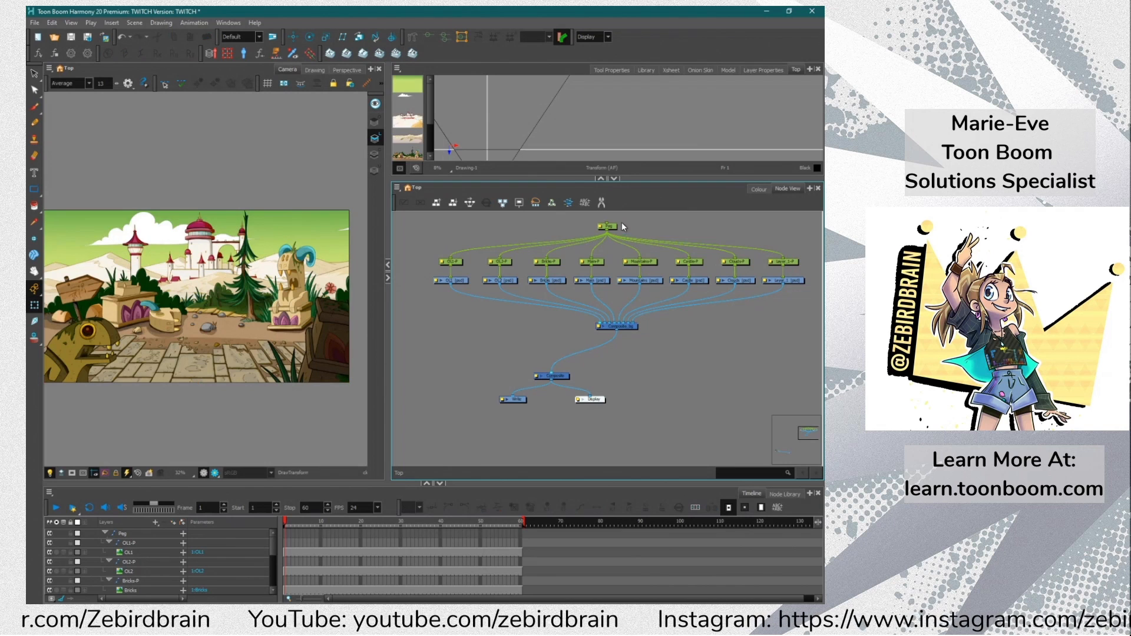
{"action": "left_click_drag", "start_coordinate": [614, 229], "coordinate": [620, 225]}
{"action": "left_click", "coordinate": [524, 235]}
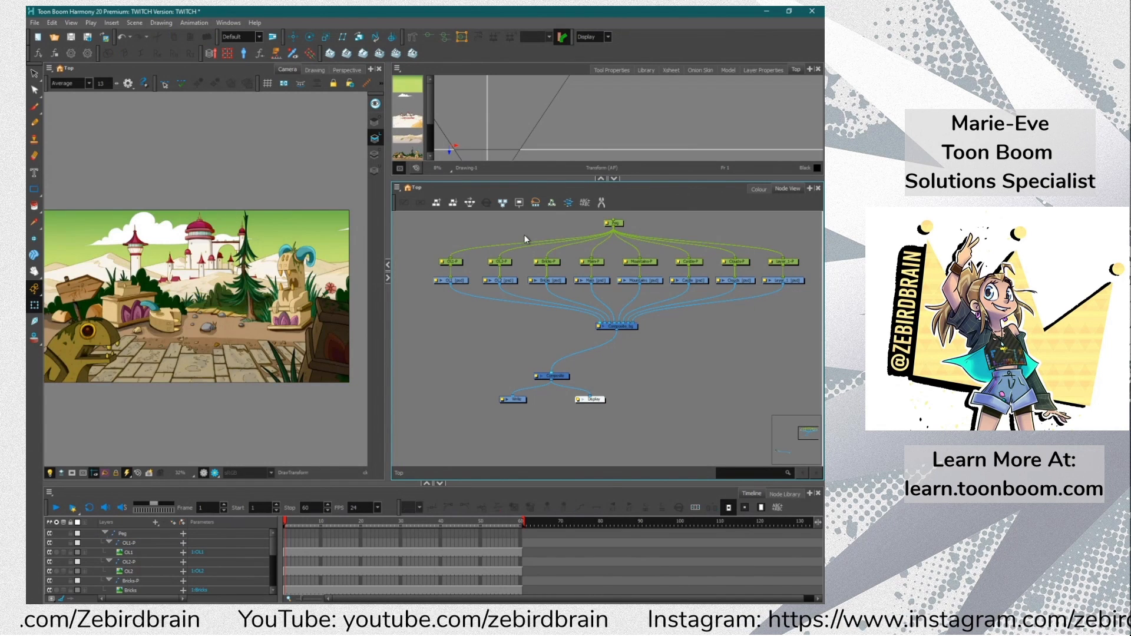
{"action": "left_click", "coordinate": [618, 225]}
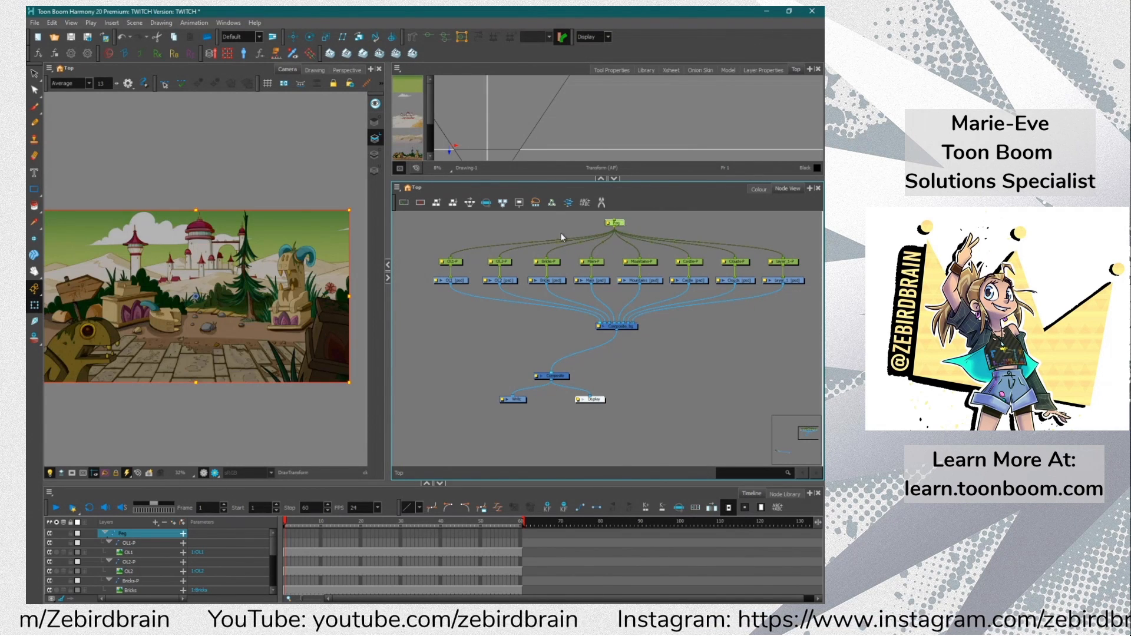
{"action": "left_click_drag", "start_coordinate": [205, 265], "coordinate": [231, 273]}
{"action": "left_click_drag", "start_coordinate": [387, 340], "coordinate": [420, 333]}
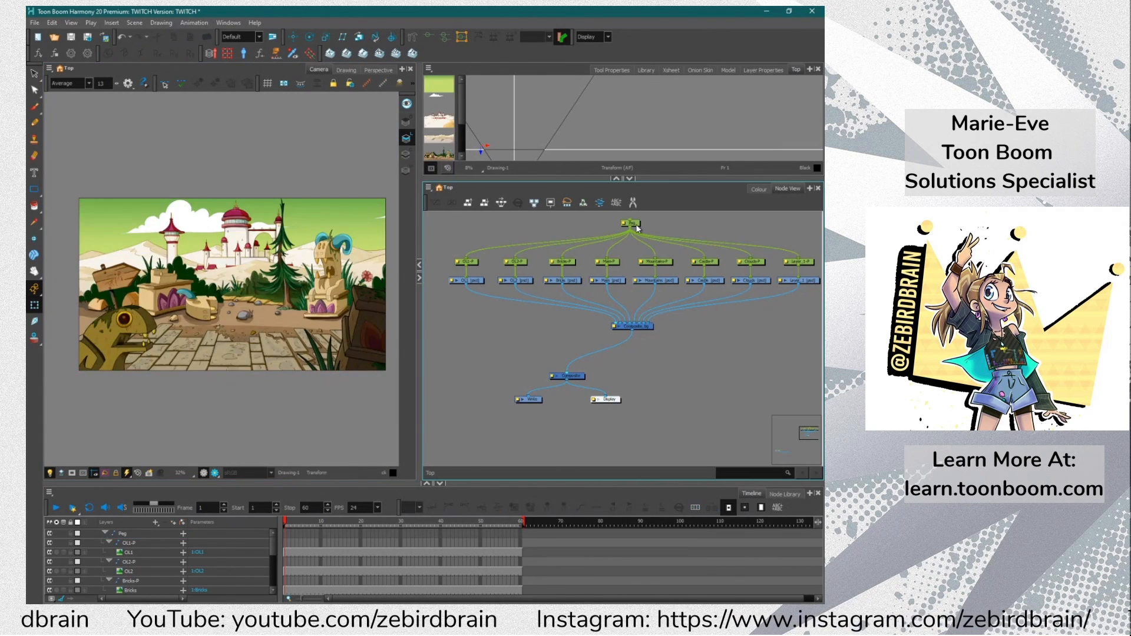
Delete the master peg and collapse each layer peg in the Timeline so its drawing is hidden
{"action": "left_click", "coordinate": [104, 532]}
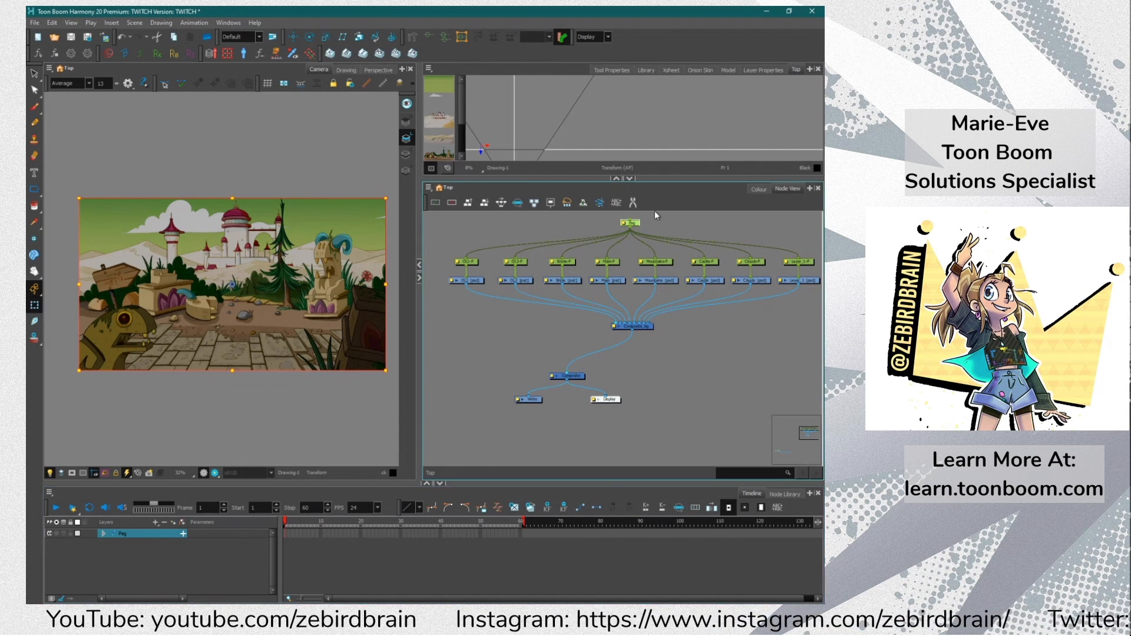
{"action": "key", "text": "Delete"}
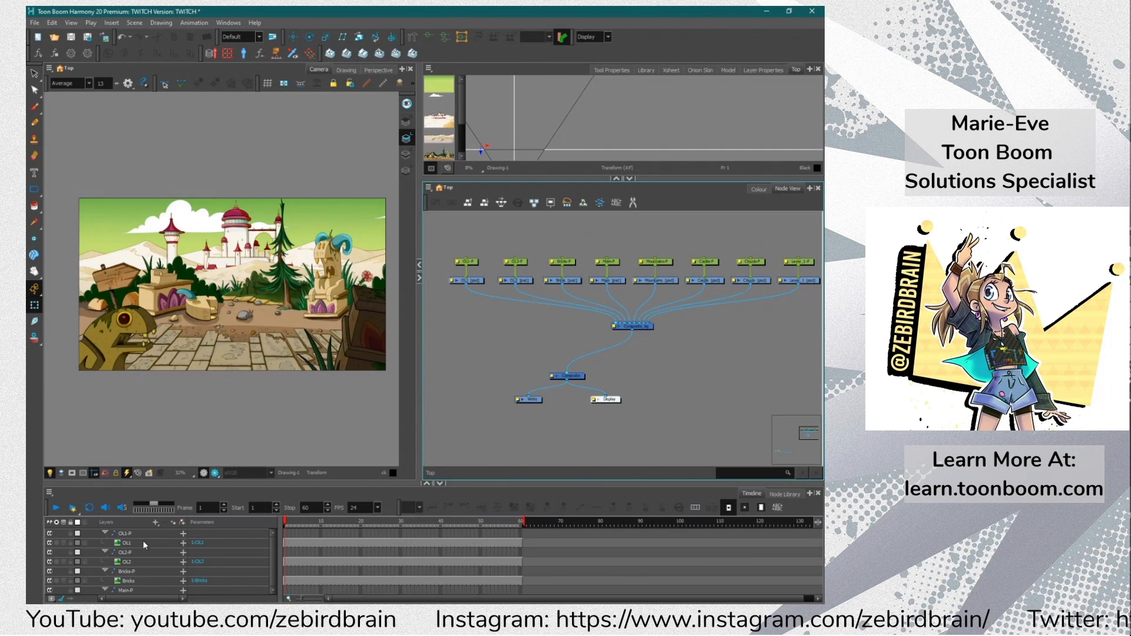
{"action": "left_click", "coordinate": [104, 534]}
{"action": "left_click", "coordinate": [104, 542]}
{"action": "left_click", "coordinate": [104, 552]}
{"action": "left_click", "coordinate": [104, 562]}
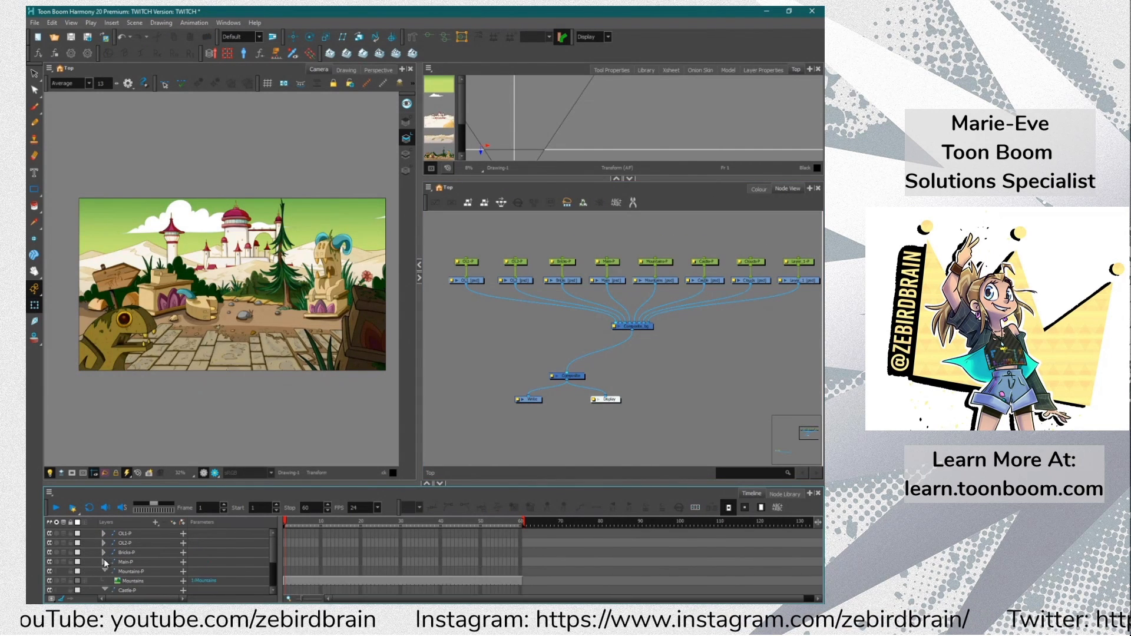
{"action": "left_click", "coordinate": [104, 571]}
{"action": "left_click", "coordinate": [104, 581]}
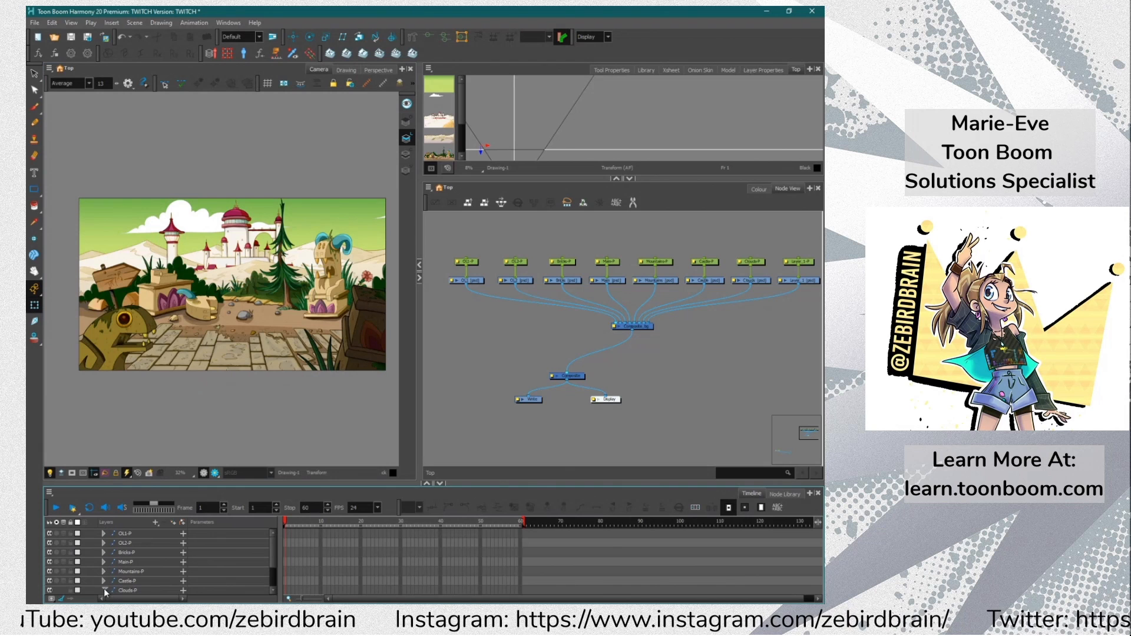
Parent all the layer pegs to a new master peg and collapse it in the Timeline
{"action": "left_click", "coordinate": [705, 243]}
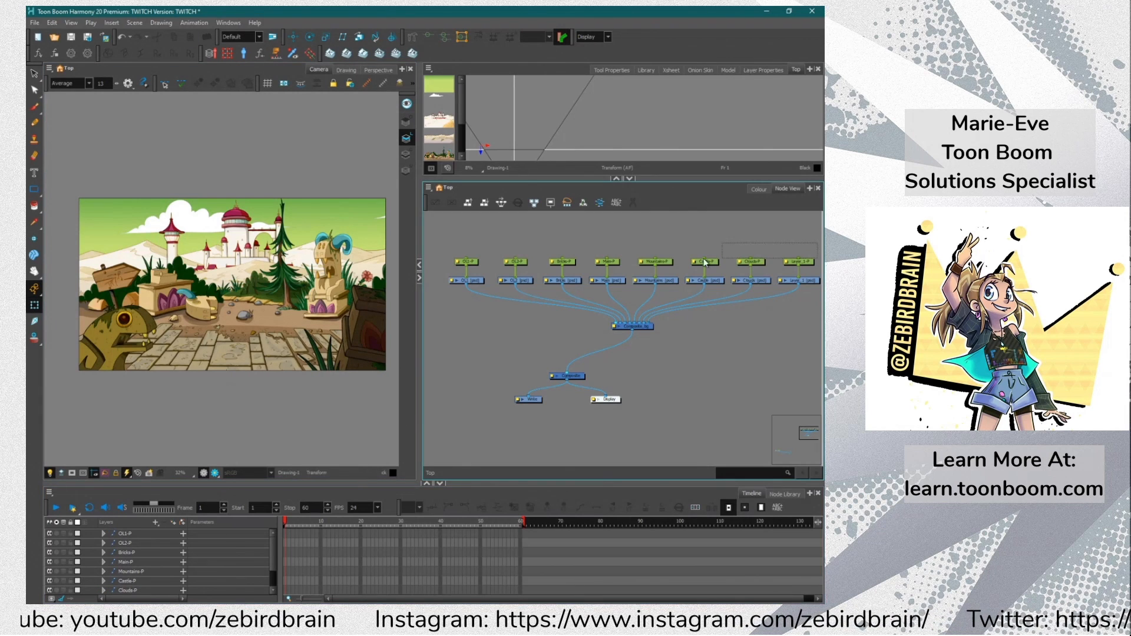
{"action": "key", "text": "ctrl+a"}
{"action": "key", "text": "ctrl+p"}
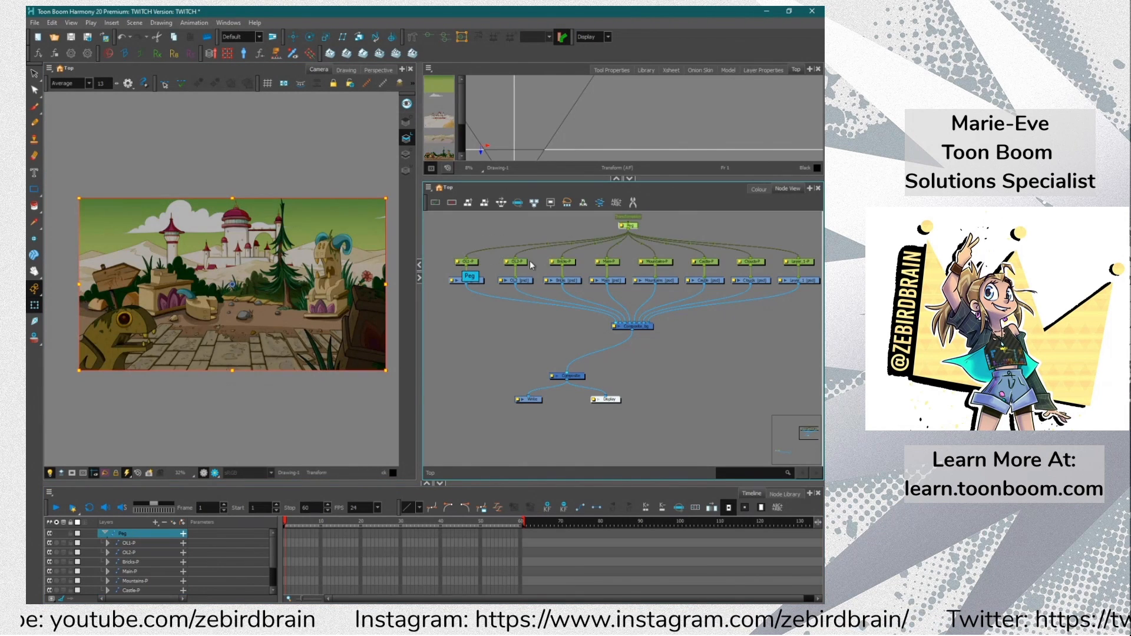
{"action": "left_click", "coordinate": [104, 533]}
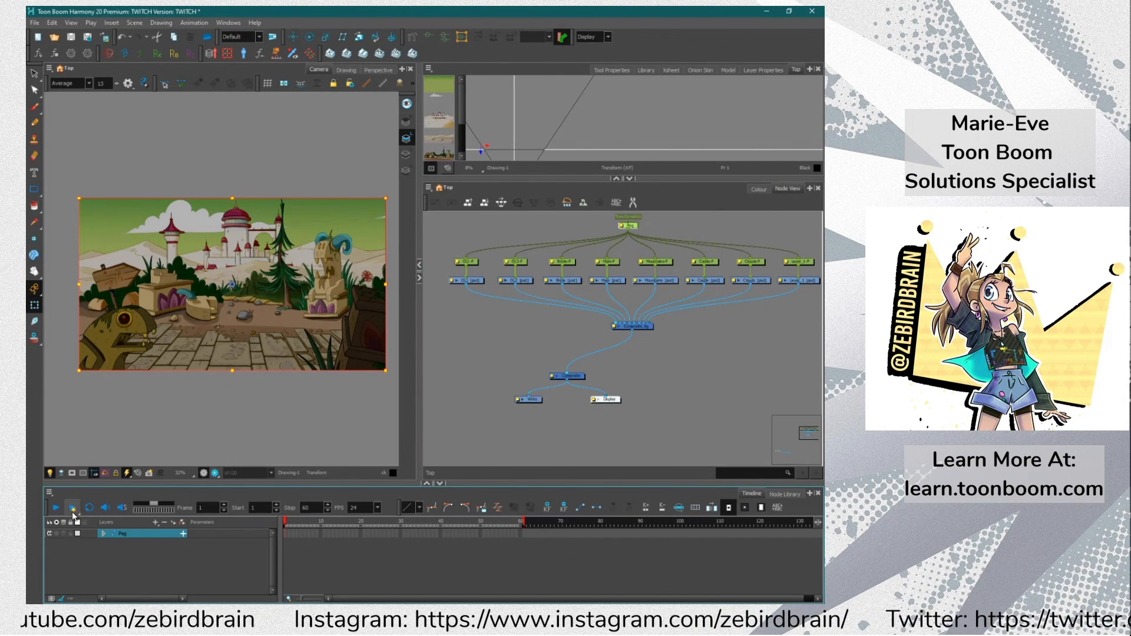
Centre the Composite_bg node beneath the row of layer nodes, in line with the master peg
{"action": "left_click", "coordinate": [629, 327]}
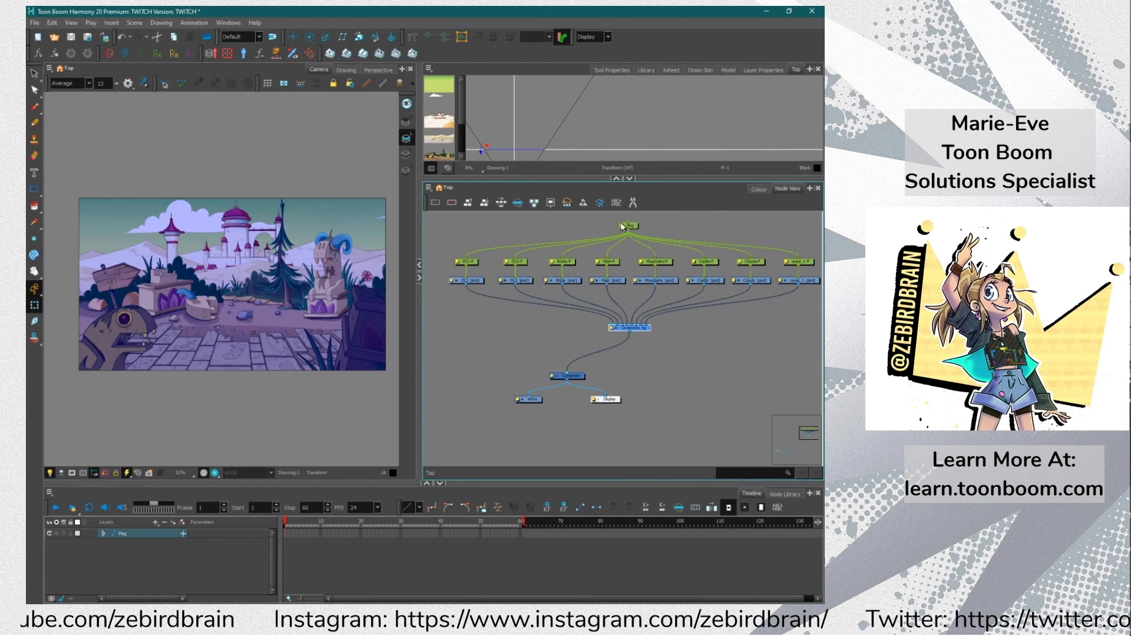
{"action": "left_click_drag", "start_coordinate": [636, 326], "coordinate": [636, 331]}
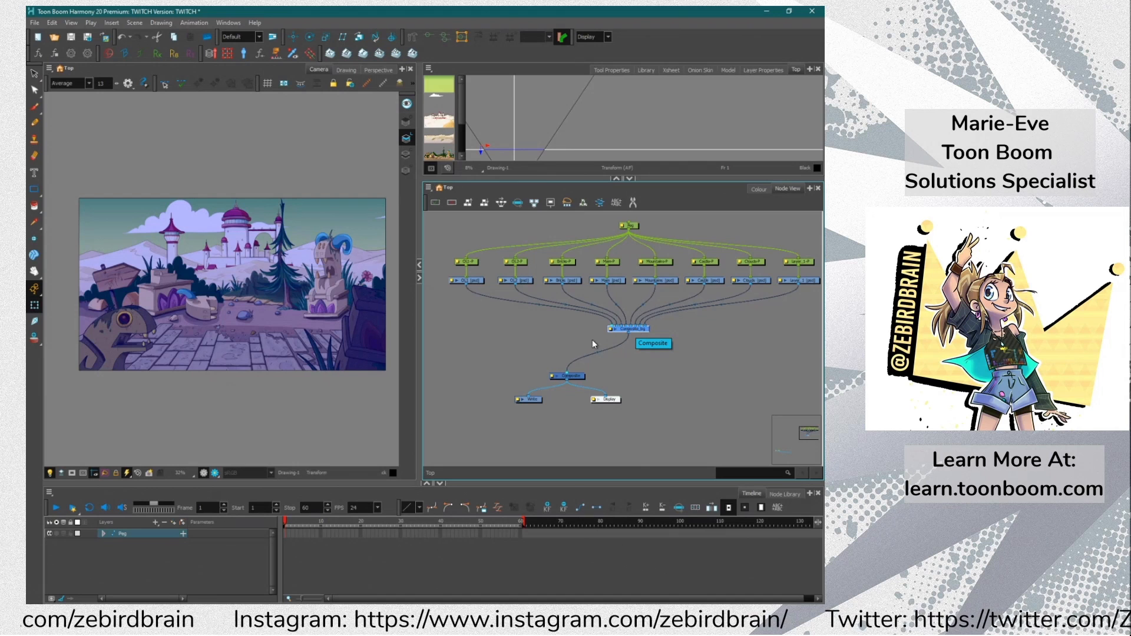
{"action": "scroll", "coordinate": [659, 348], "scroll_direction": "up", "scroll_amount": 3}
{"action": "scroll", "coordinate": [658, 345], "scroll_direction": "up", "scroll_amount": 2}
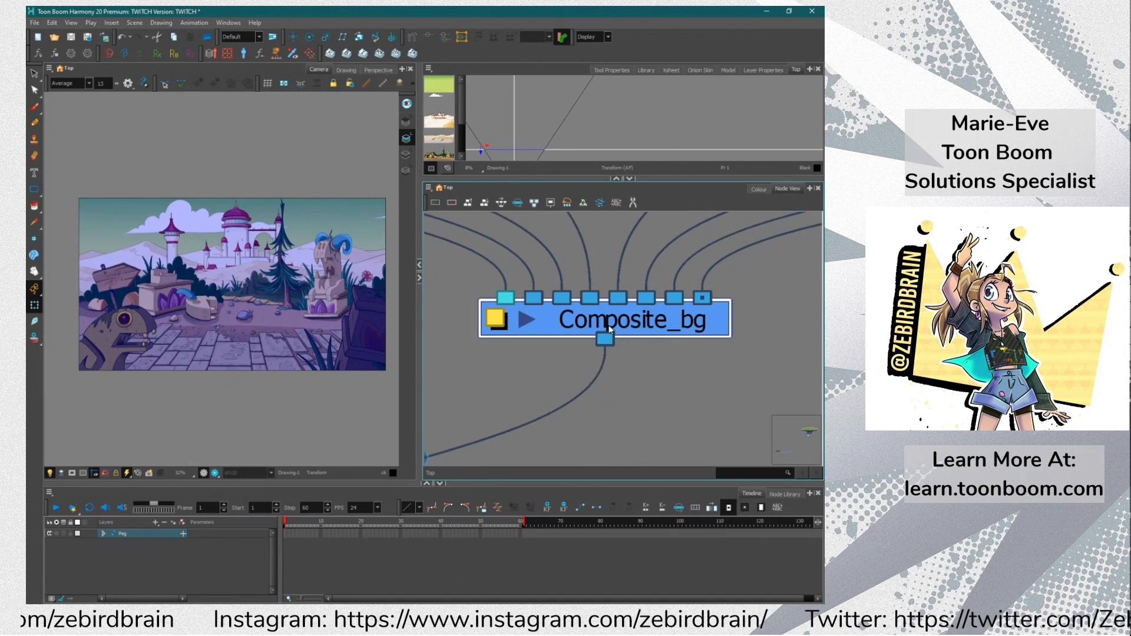
{"action": "scroll", "coordinate": [613, 322], "scroll_direction": "down", "scroll_amount": 3}
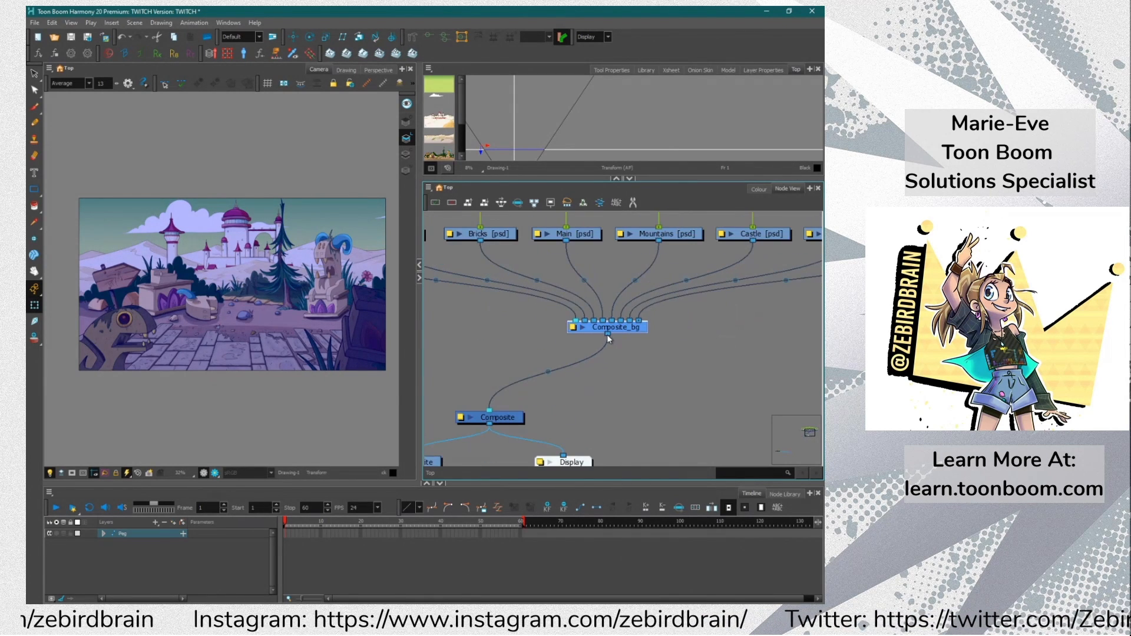
Set the Composite_bg node's mode to Pass Through
{"action": "double_click", "coordinate": [585, 328]}
{"action": "left_click", "coordinate": [480, 213]}
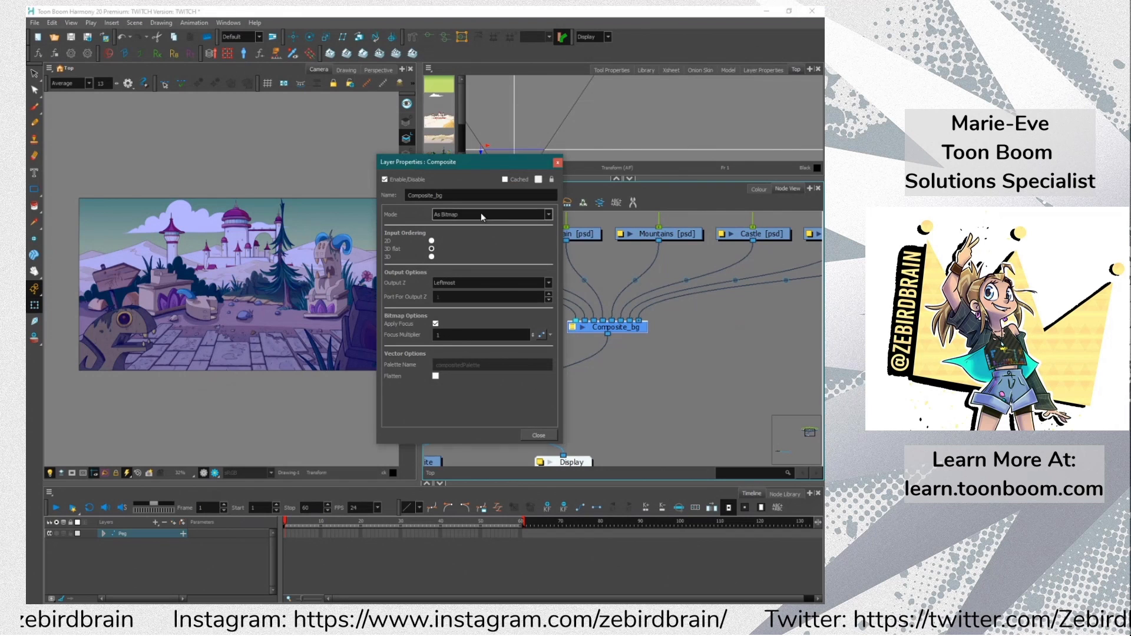
{"action": "left_click", "coordinate": [468, 244]}
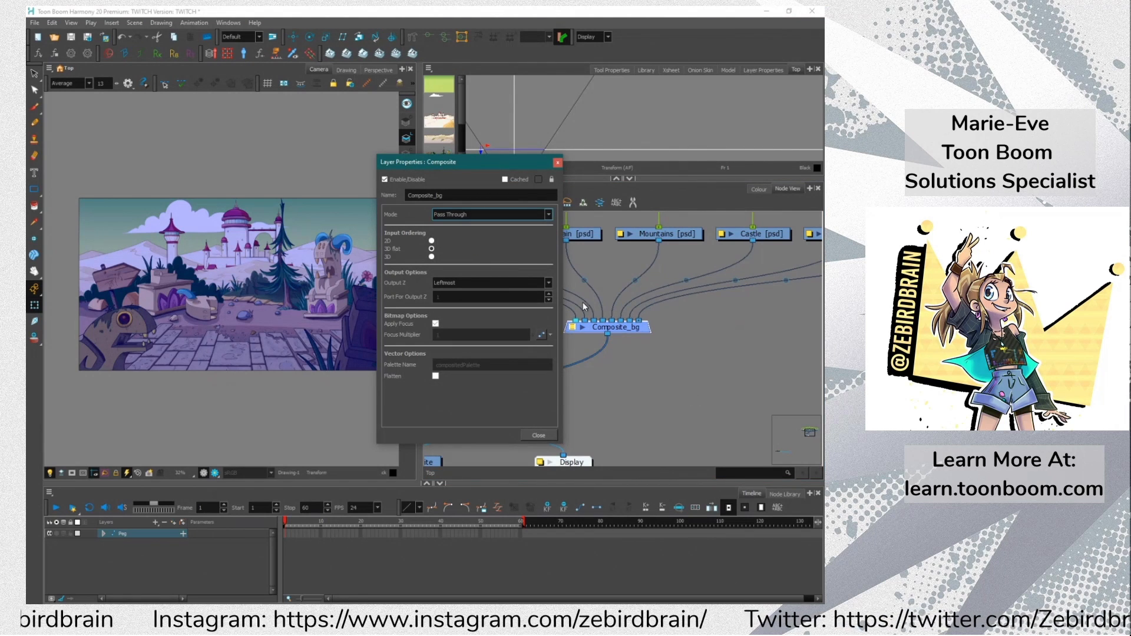
{"action": "left_click", "coordinate": [538, 436]}
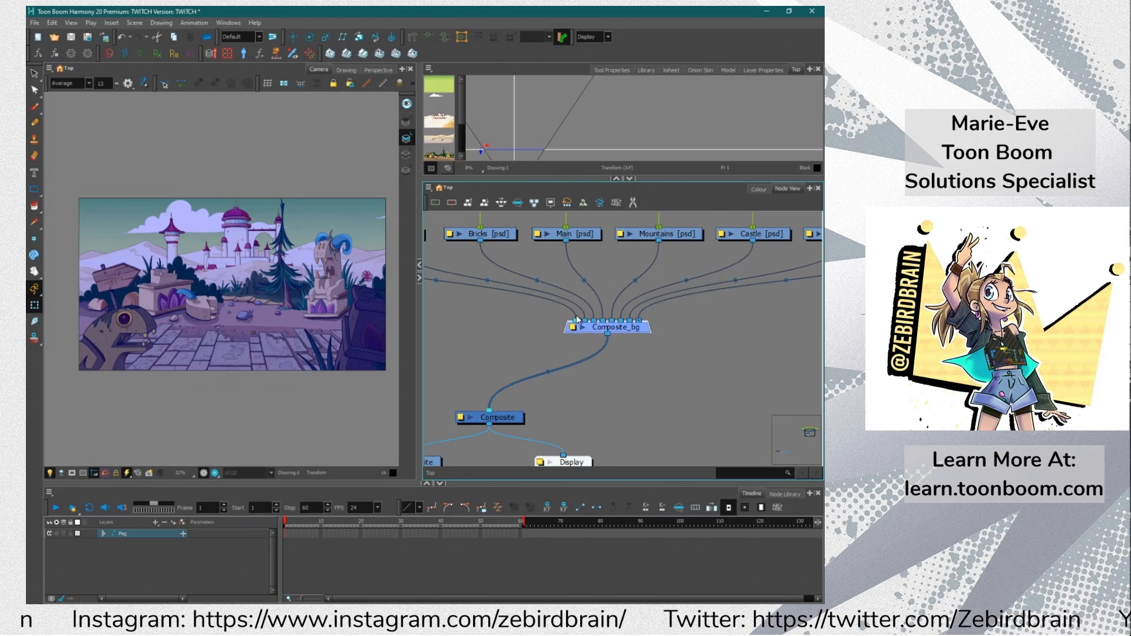
{"action": "scroll", "coordinate": [580, 323], "scroll_direction": "up", "scroll_amount": 5}
{"action": "scroll", "coordinate": [580, 327], "scroll_direction": "down", "scroll_amount": 5}
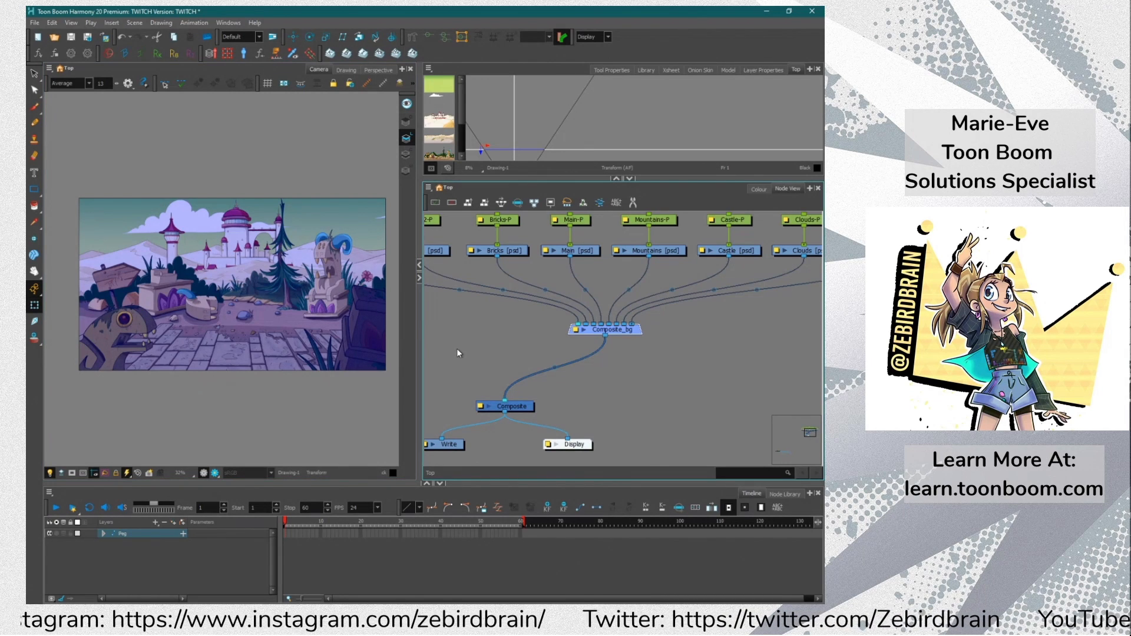
{"action": "left_click", "coordinate": [630, 332]}
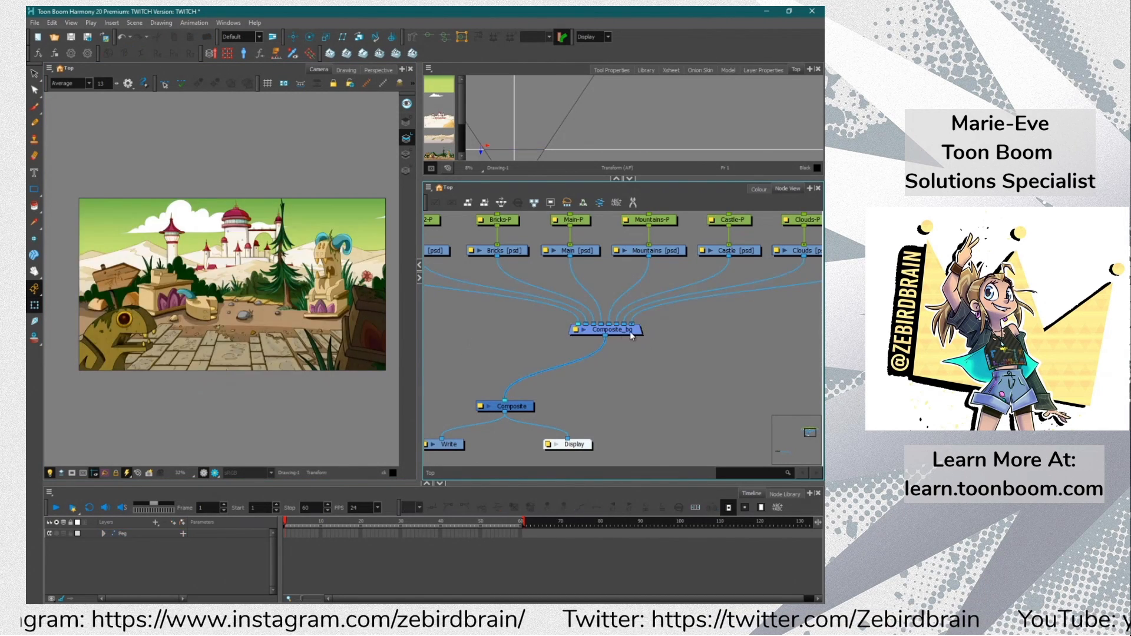
Nudge the Composite_bg node slightly upward and check its mode in the layer properties
{"action": "mouse_move", "coordinate": [617, 328]}
{"action": "left_mouse_down"}
{"action": "mouse_move", "coordinate": [550, 334]}
{"action": "mouse_move", "coordinate": [620, 322]}
{"action": "left_mouse_up"}
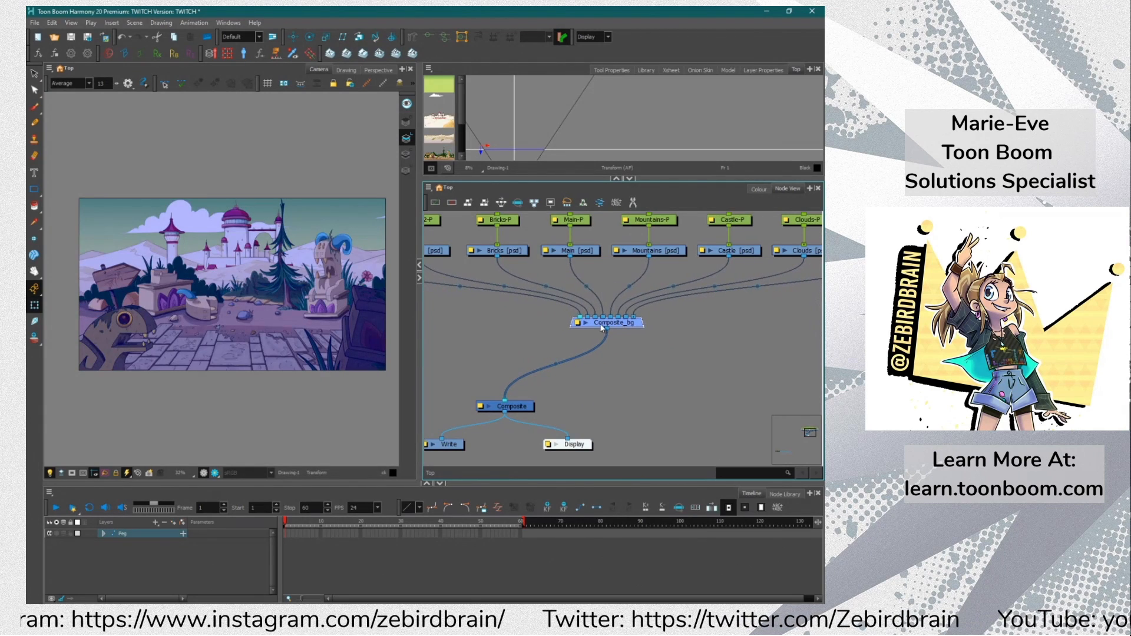
{"action": "scroll", "coordinate": [601, 328], "scroll_direction": "up", "scroll_amount": 4}
{"action": "scroll", "coordinate": [613, 325], "scroll_direction": "down", "scroll_amount": 3}
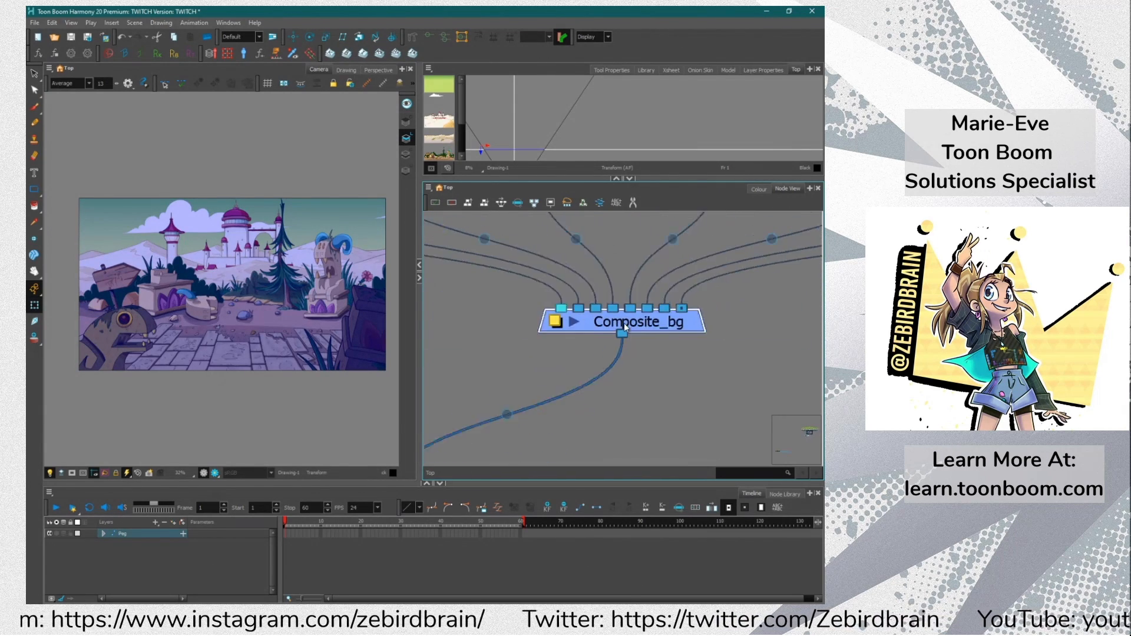
{"action": "scroll", "coordinate": [624, 323], "scroll_direction": "up", "scroll_amount": 4}
{"action": "double_click", "coordinate": [623, 323]}
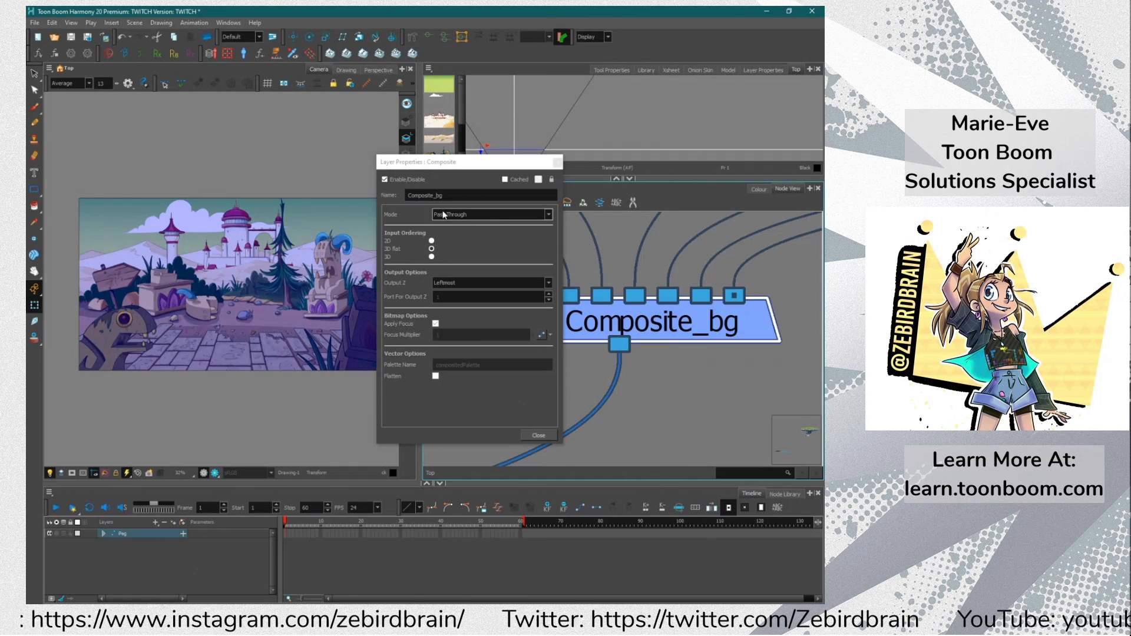
{"action": "left_click", "coordinate": [558, 162]}
{"action": "scroll", "coordinate": [633, 295], "scroll_direction": "down", "scroll_amount": 6}
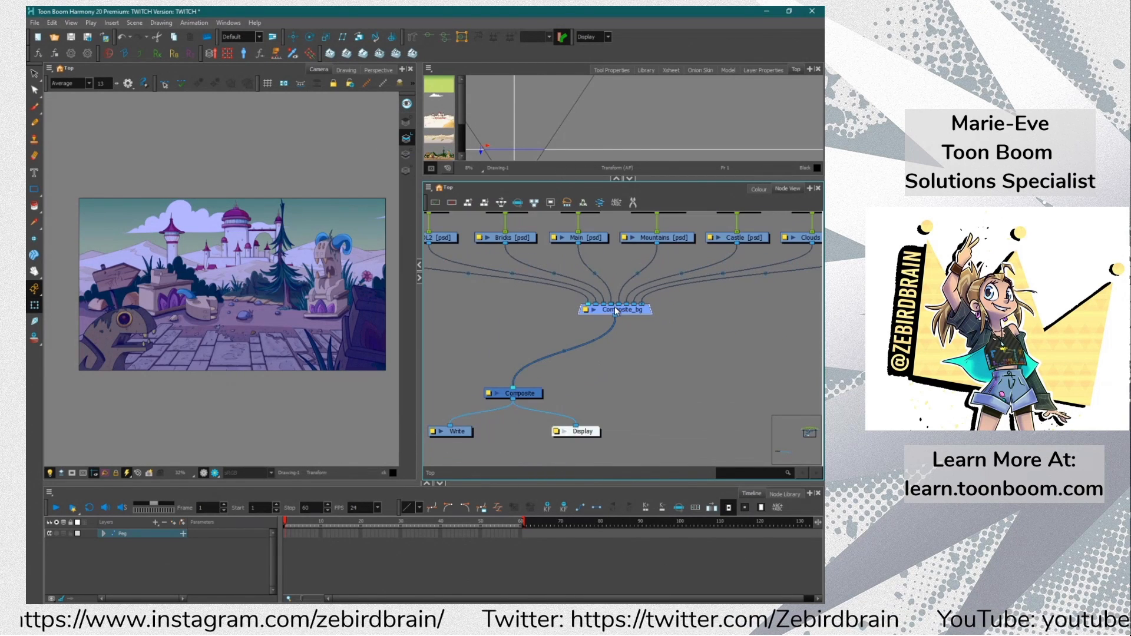
{"action": "scroll", "coordinate": [616, 310], "scroll_direction": "down", "scroll_amount": 1}
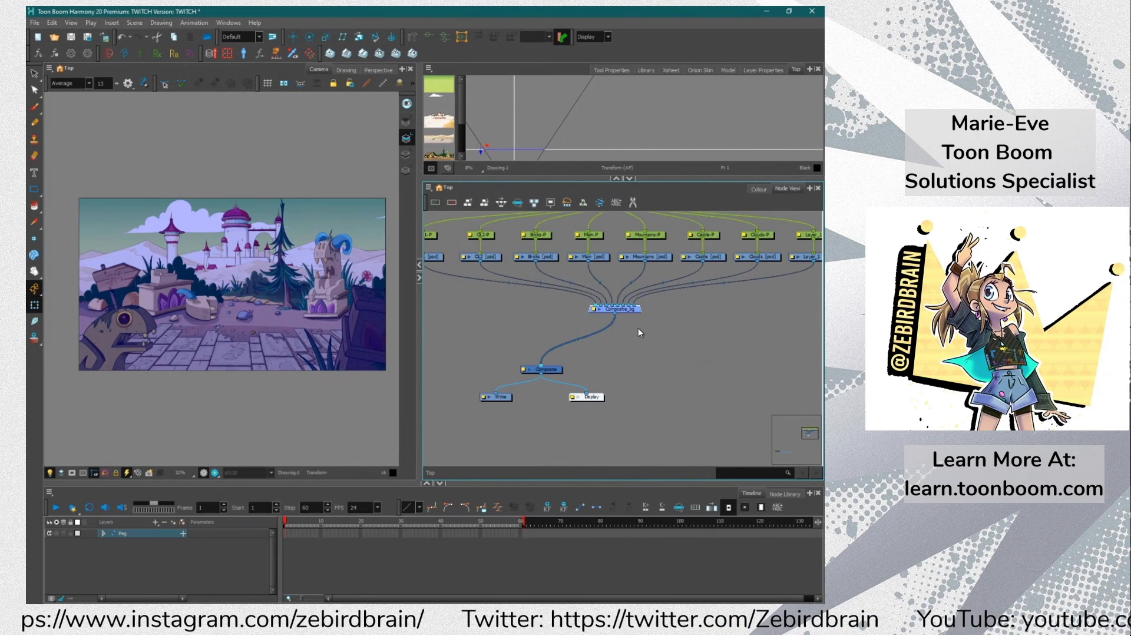
{"action": "scroll", "coordinate": [564, 419], "scroll_direction": "up", "scroll_amount": 3}
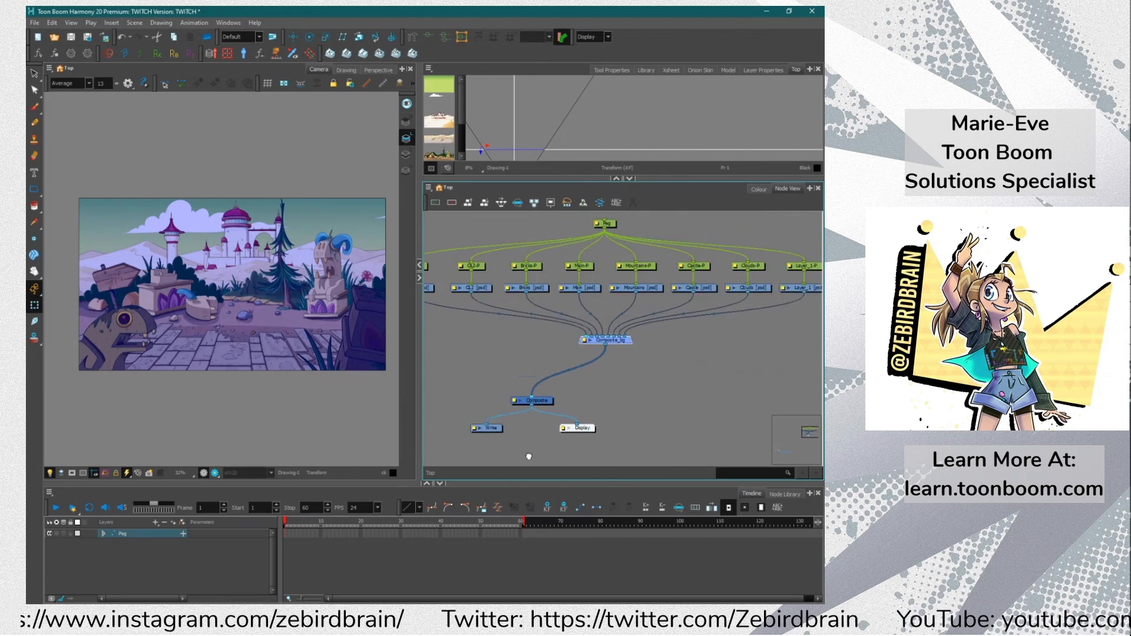
Inspect the whole node network under the master peg, then give the Camera view more width
{"action": "left_click_drag", "start_coordinate": [420, 364], "coordinate": [331, 365]}
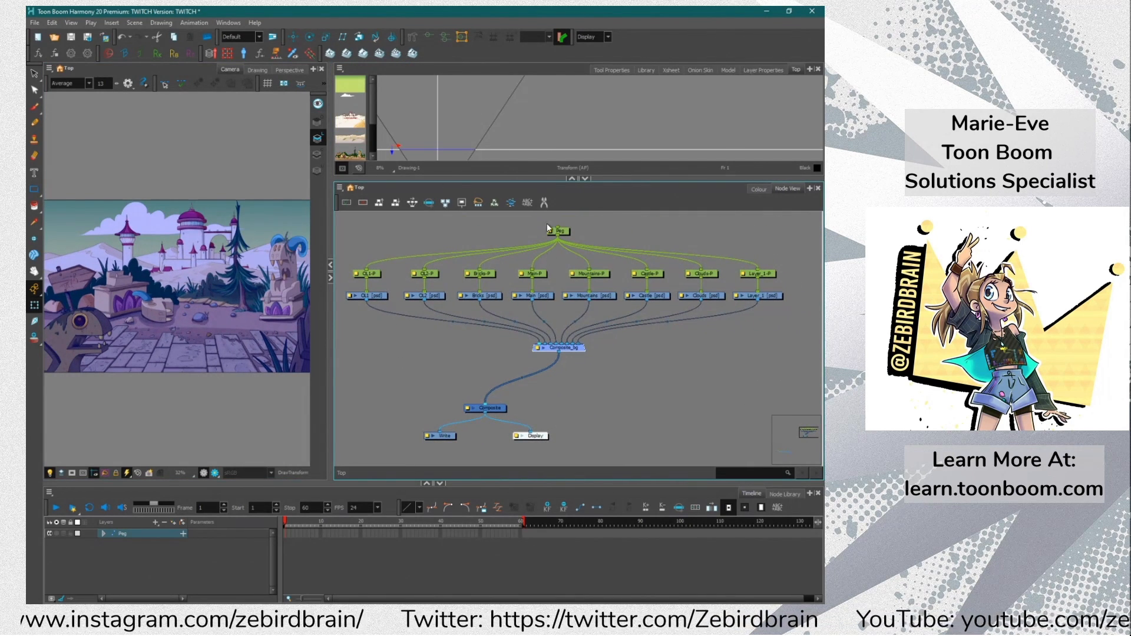
{"action": "left_click", "coordinate": [566, 231]}
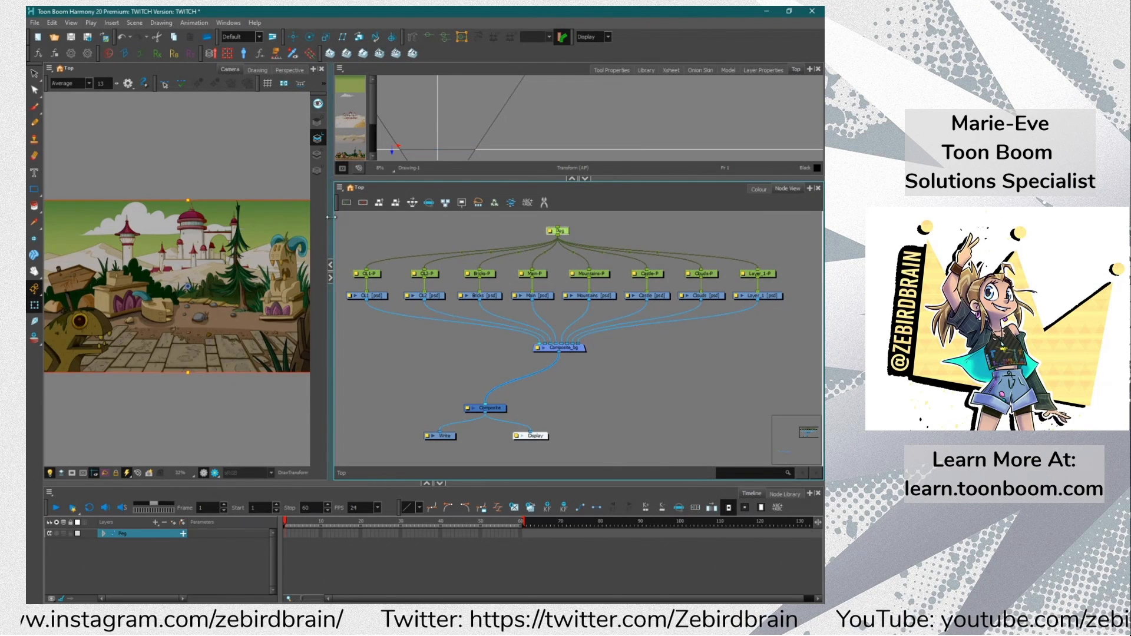
{"action": "left_click_drag", "start_coordinate": [331, 318], "coordinate": [465, 306]}
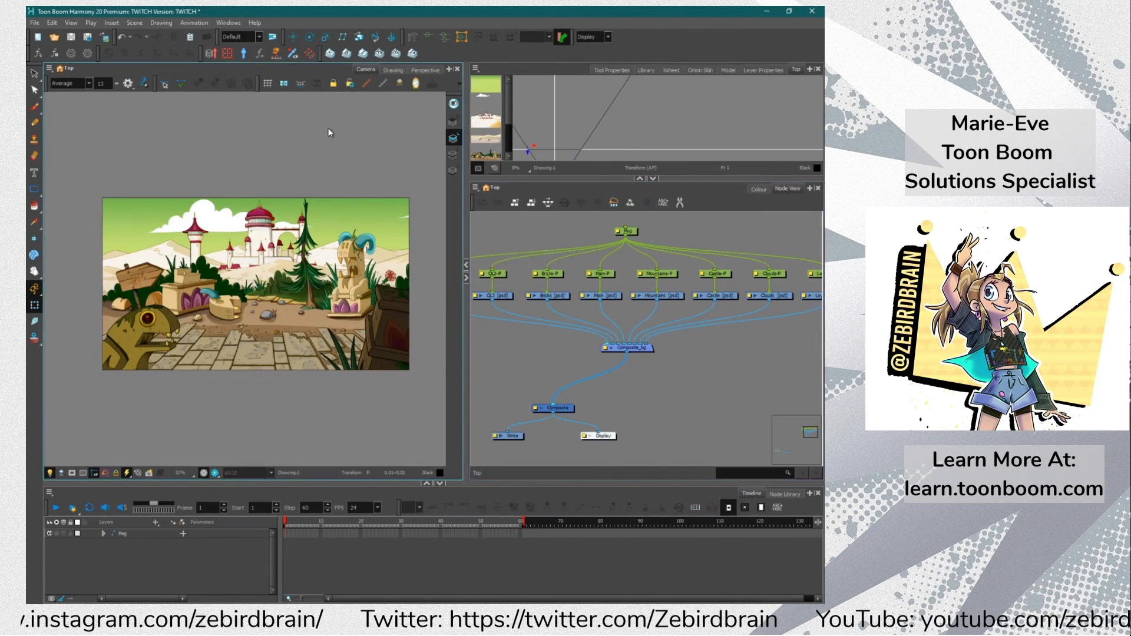
Orbit the background edge-on in the Perspective view to examine the layers' depth, then reset the view
{"action": "left_click", "coordinate": [426, 70]}
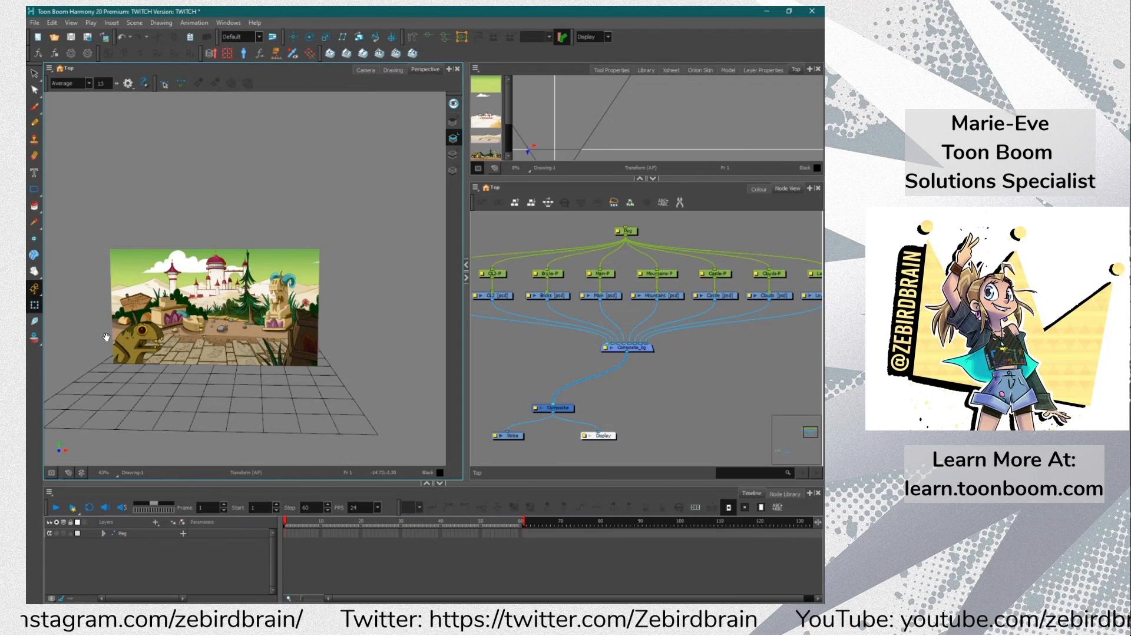
{"action": "left_click_drag", "start_coordinate": [99, 358], "coordinate": [197, 399]}
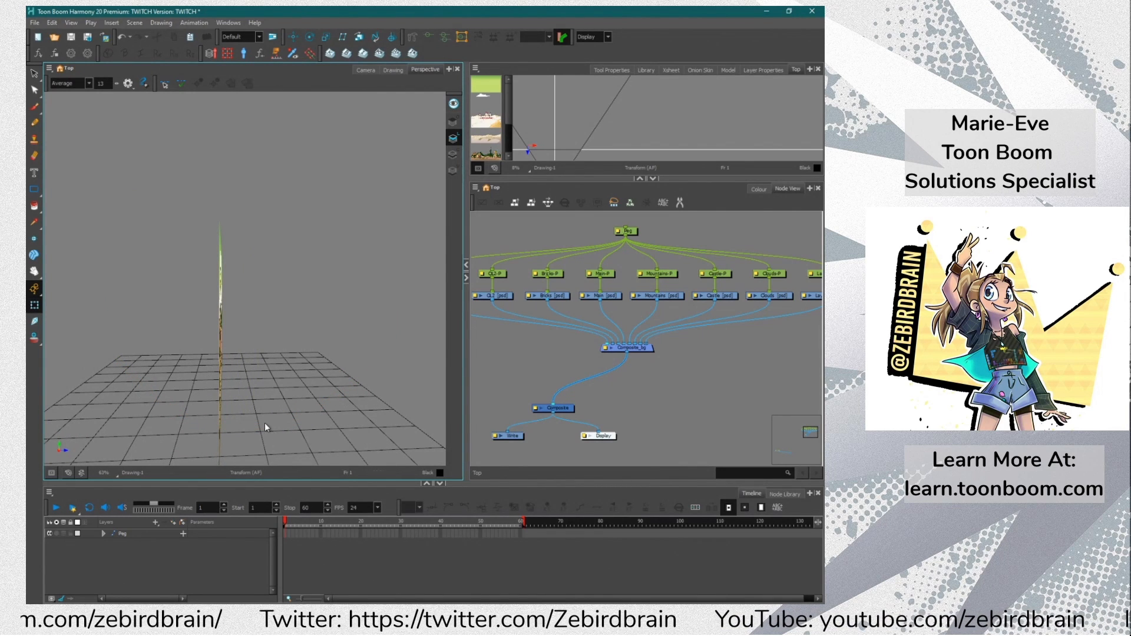
{"action": "key", "text": "shift+m"}
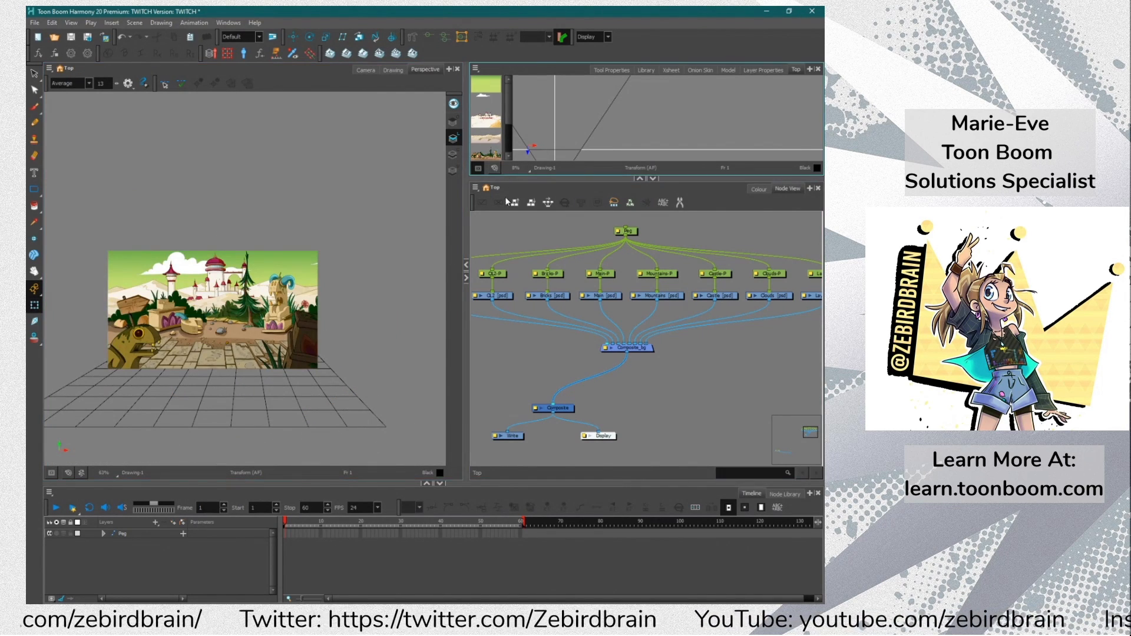
Make the panel above the Node View taller, close its Top view and show the Tool Properties there
{"action": "left_click_drag", "start_coordinate": [495, 178], "coordinate": [500, 259]}
{"action": "left_click_drag", "start_coordinate": [534, 202], "coordinate": [573, 172]}
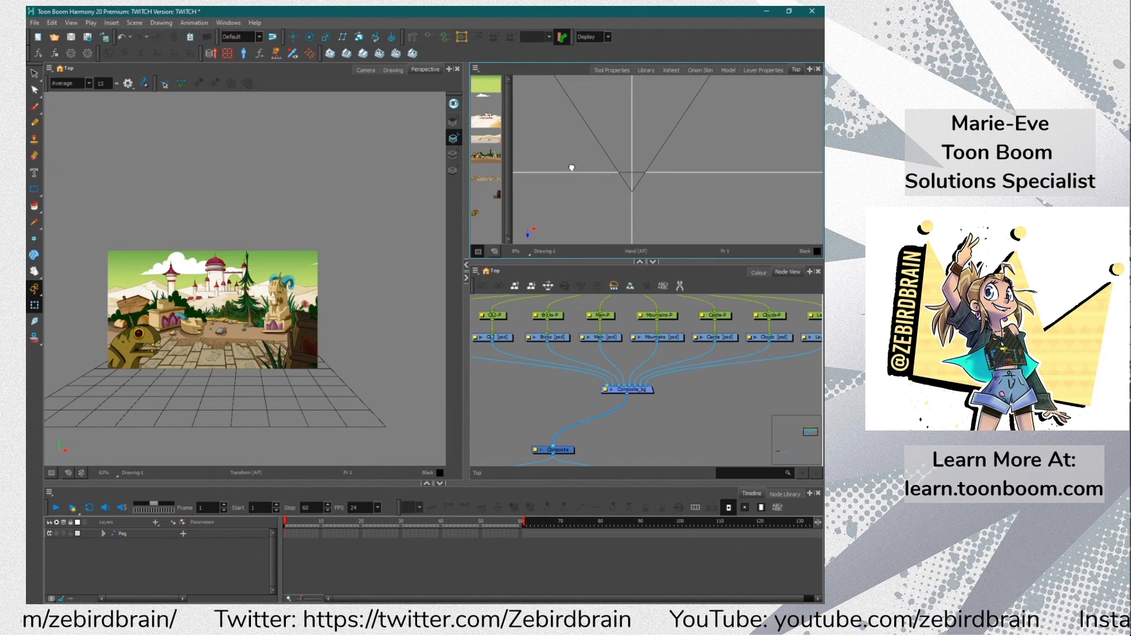
{"action": "left_click", "coordinate": [817, 70]}
{"action": "left_click", "coordinate": [623, 70]}
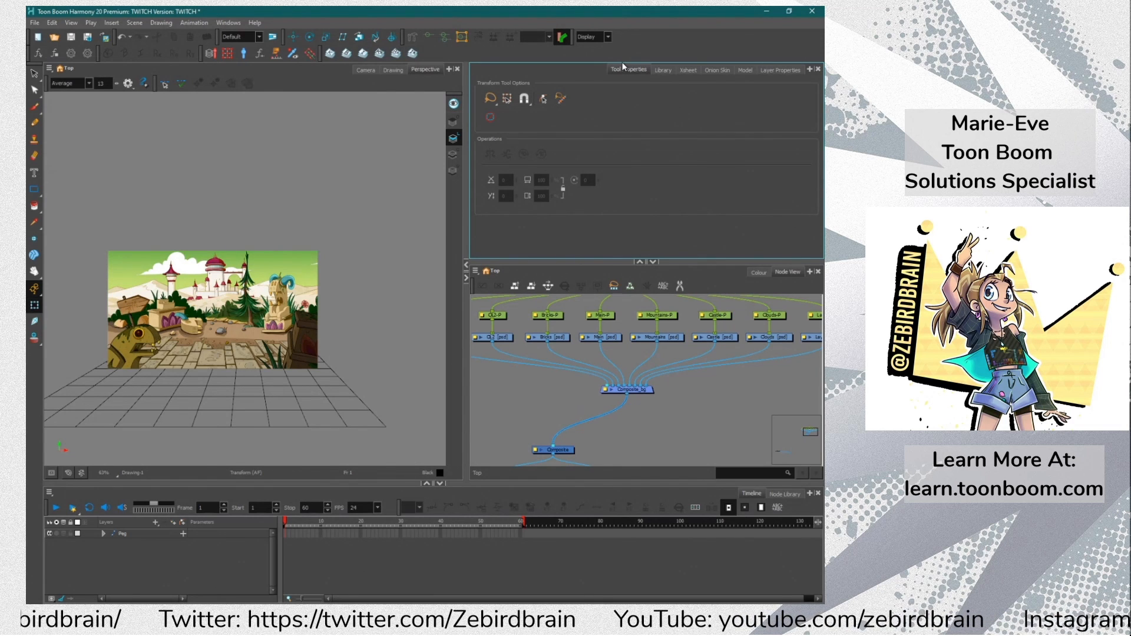
Dock the Perspective view beneath the Camera view and show the whole background in the Camera view
{"action": "left_click", "coordinate": [136, 324]}
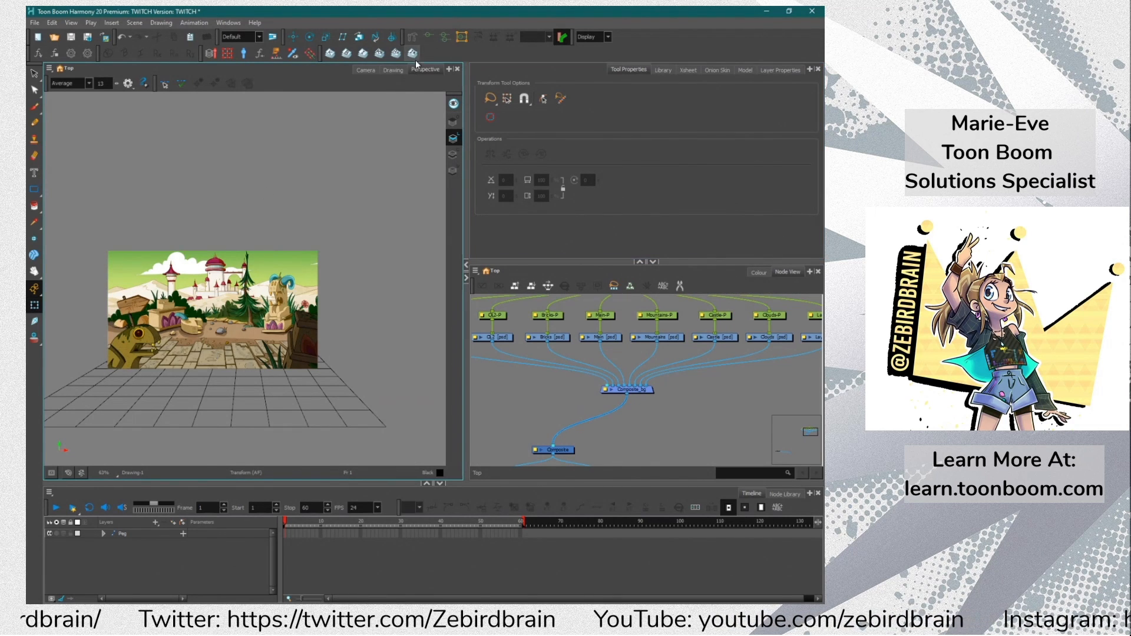
{"action": "mouse_move", "coordinate": [426, 69]}
{"action": "left_mouse_down"}
{"action": "mouse_move", "coordinate": [426, 189]}
{"action": "mouse_move", "coordinate": [270, 463]}
{"action": "left_mouse_up"}
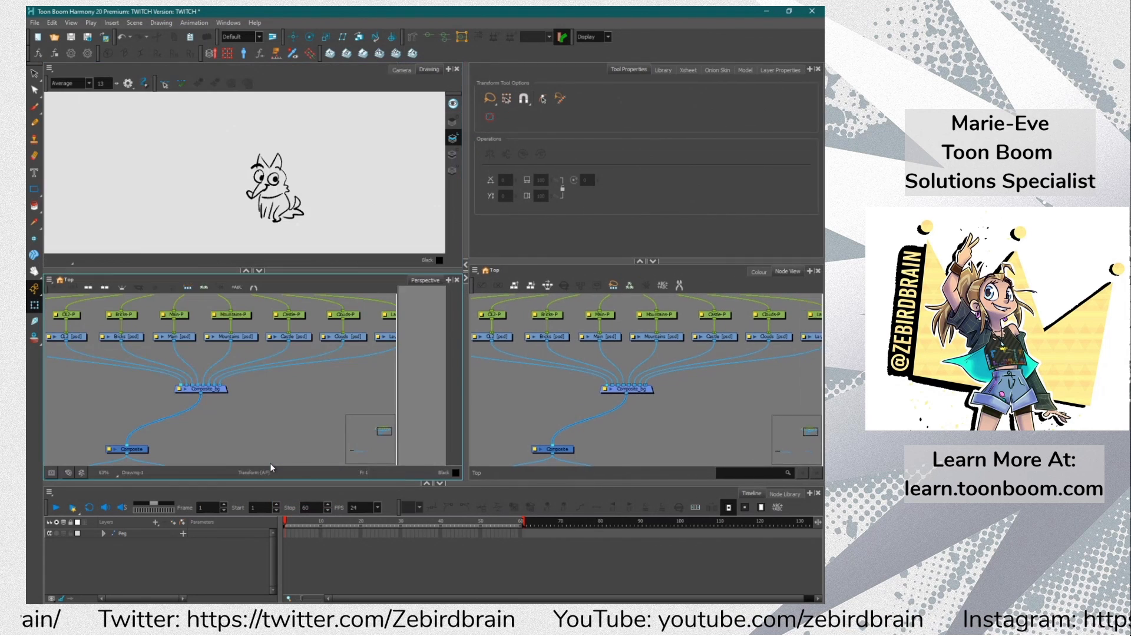
{"action": "left_click", "coordinate": [402, 69]}
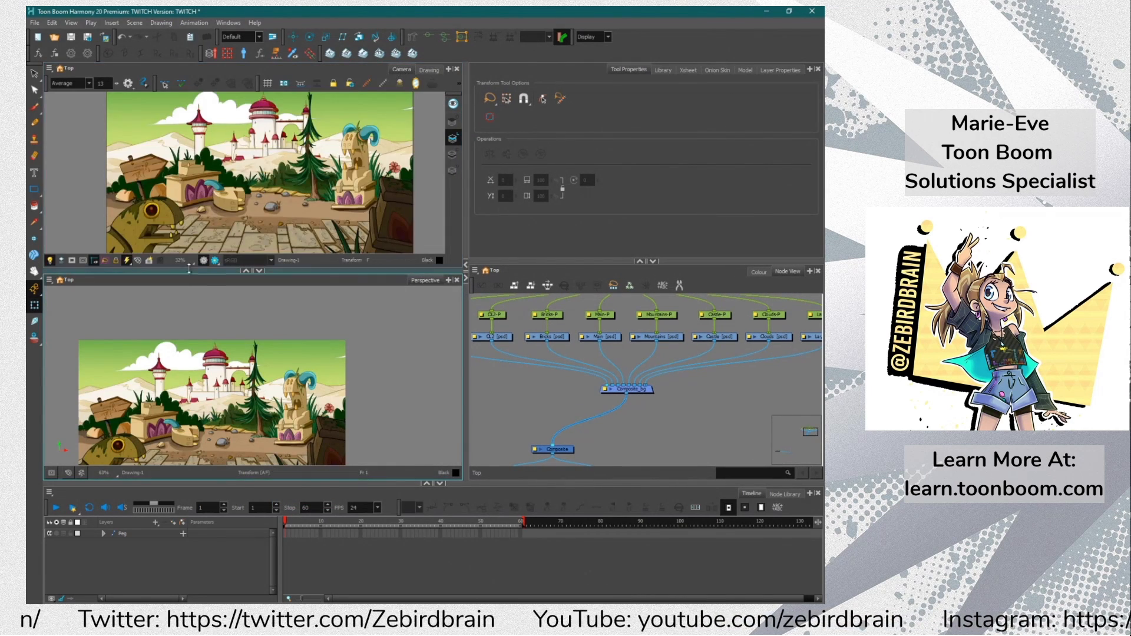
{"action": "scroll", "coordinate": [191, 191], "scroll_direction": "down", "scroll_amount": 3}
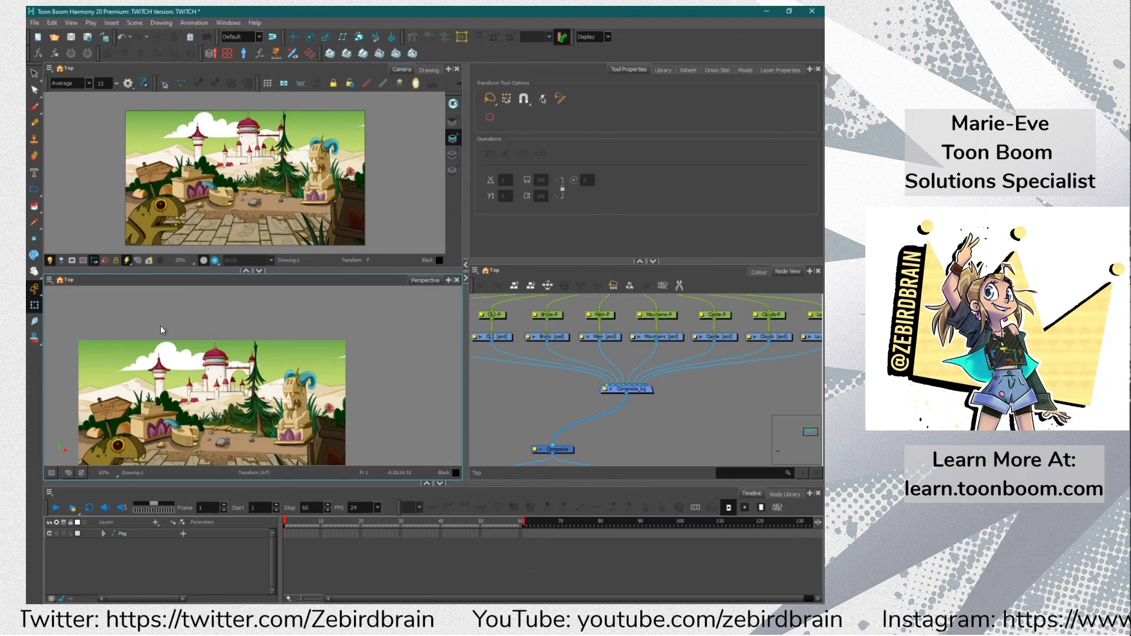
Rotate the Perspective view to examine the background and ground grid from an angled side
{"action": "left_click_drag", "start_coordinate": [122, 401], "coordinate": [149, 362]}
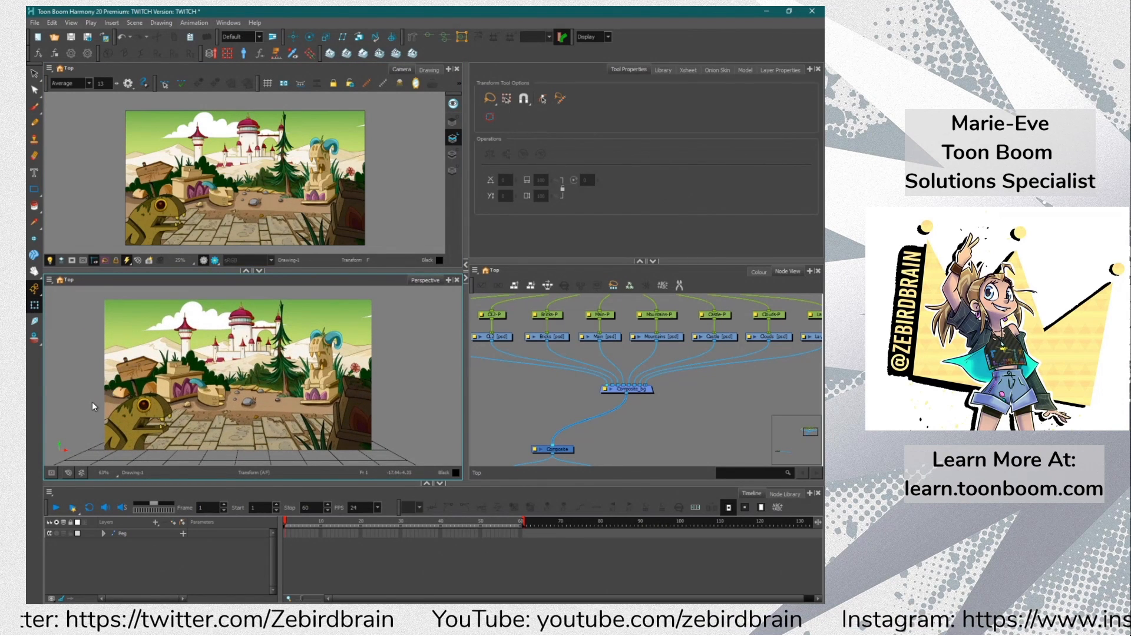
{"action": "key", "text": "ctrl+alt"}
{"action": "left_click_drag", "start_coordinate": [85, 403], "coordinate": [171, 406]}
{"action": "scroll", "coordinate": [111, 408], "scroll_direction": "down", "scroll_amount": 5}
{"action": "scroll", "coordinate": [108, 406], "scroll_direction": "up", "scroll_amount": 2}
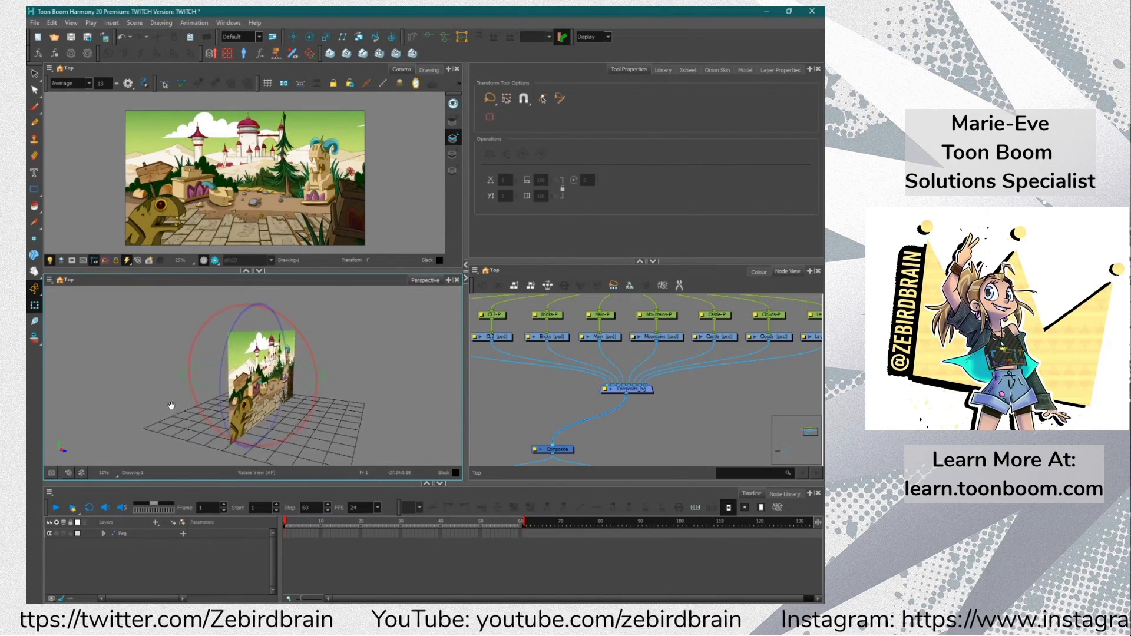
Select the OL2-P peg and then the Mountains-P peg in the Node View
{"action": "scroll", "coordinate": [601, 351], "scroll_direction": "down", "scroll_amount": 3}
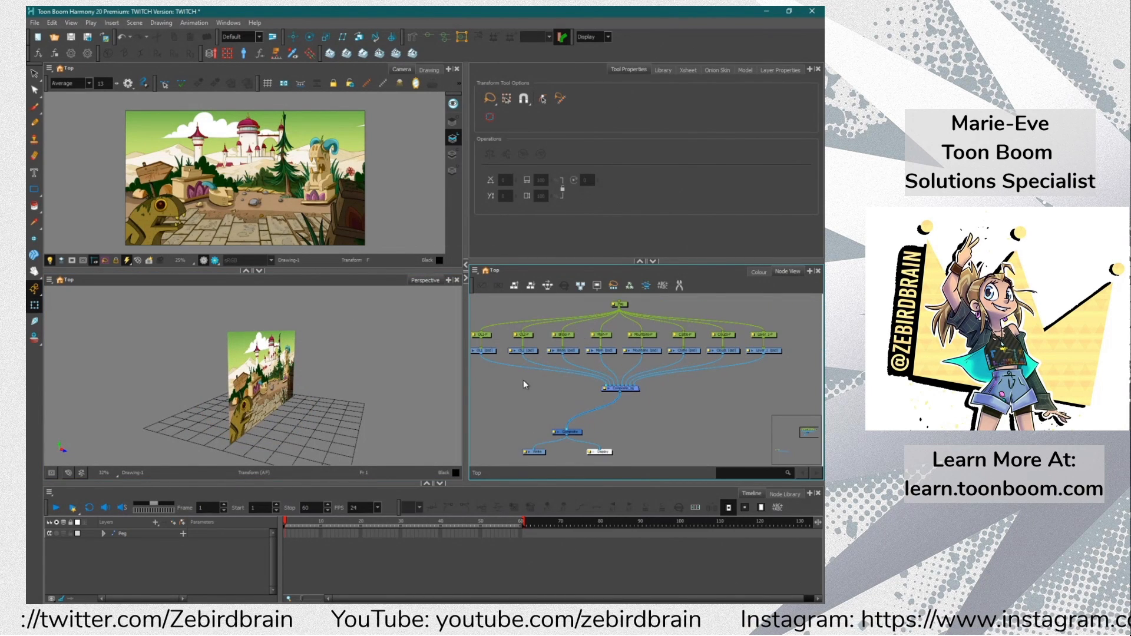
{"action": "scroll", "coordinate": [521, 357], "scroll_direction": "up", "scroll_amount": 1}
{"action": "left_click", "coordinate": [520, 354]}
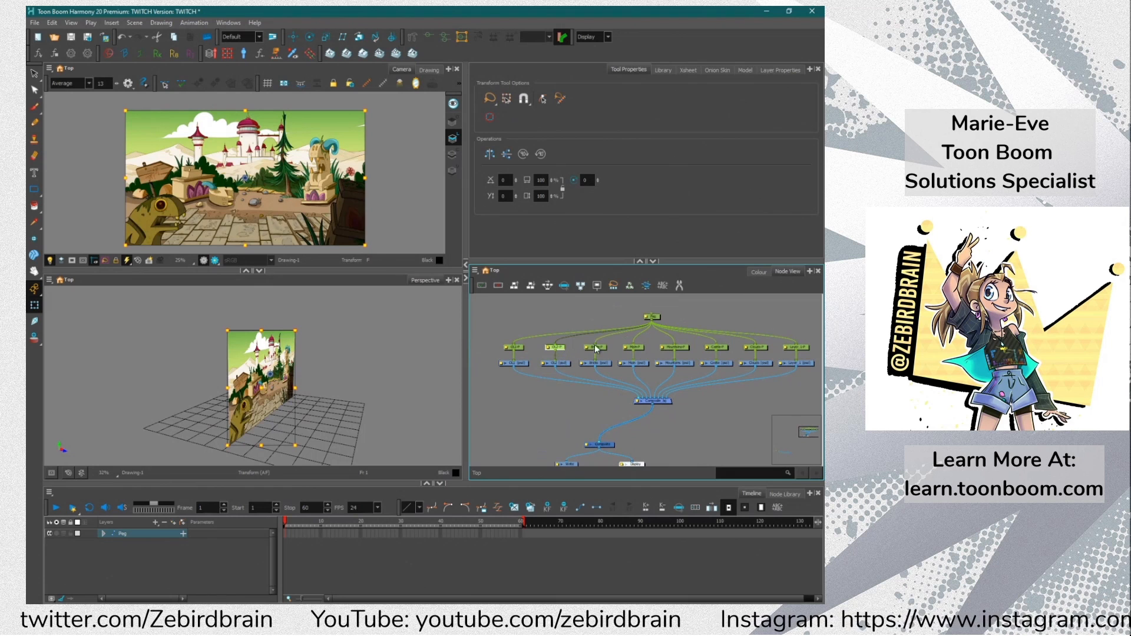
{"action": "left_click", "coordinate": [680, 349]}
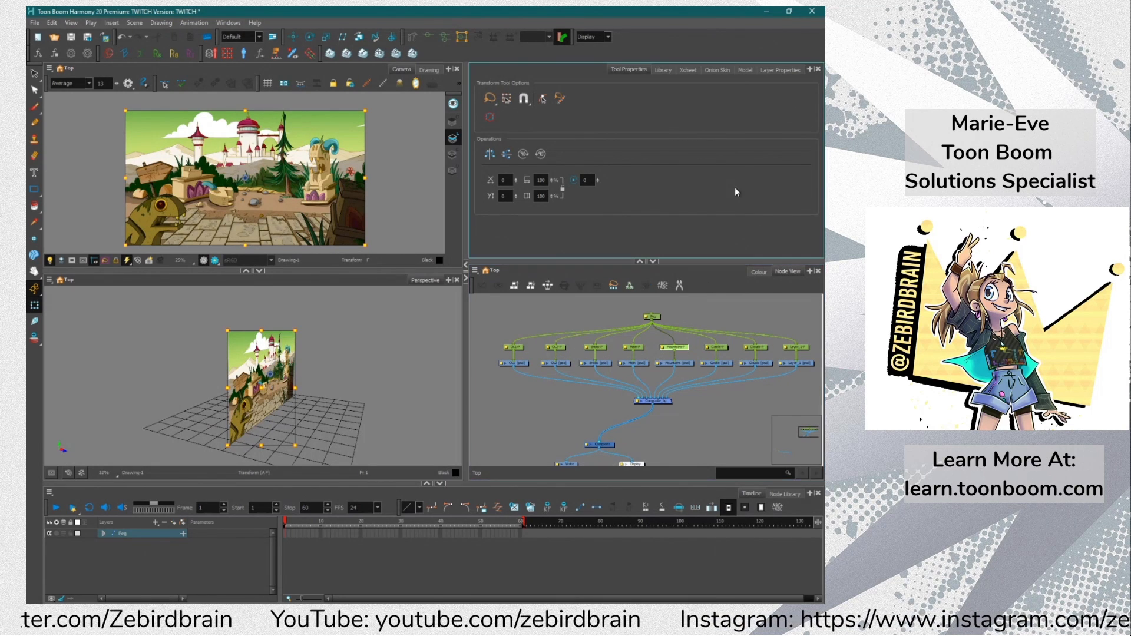
Add a Top view above the Node View, showing the full camera cone
{"action": "left_click", "coordinate": [810, 70]}
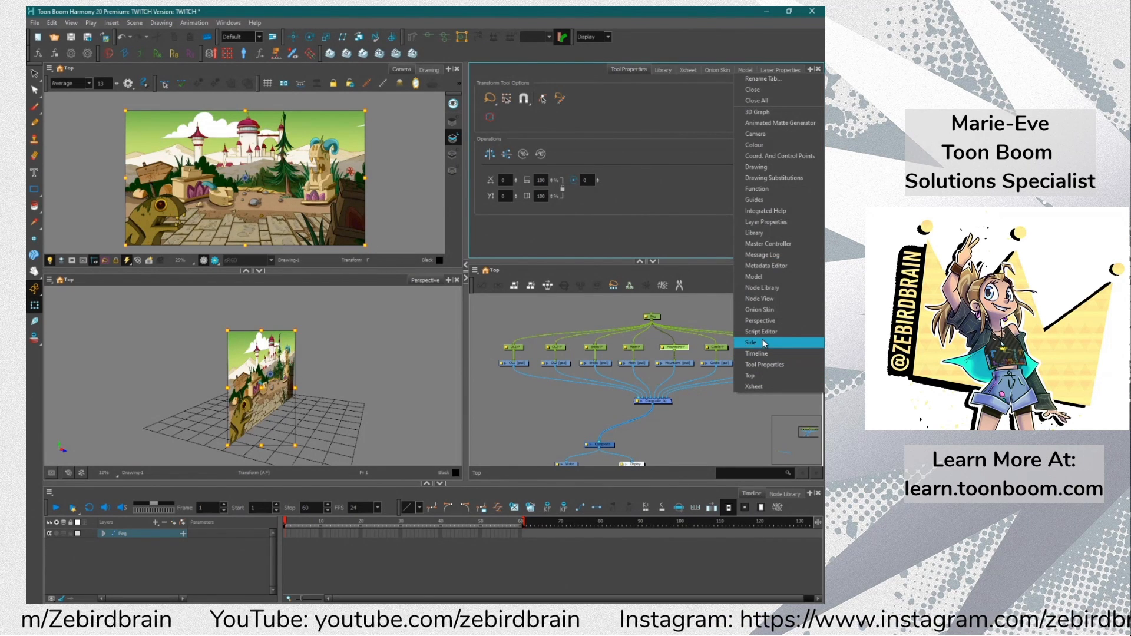
{"action": "left_click", "coordinate": [767, 376]}
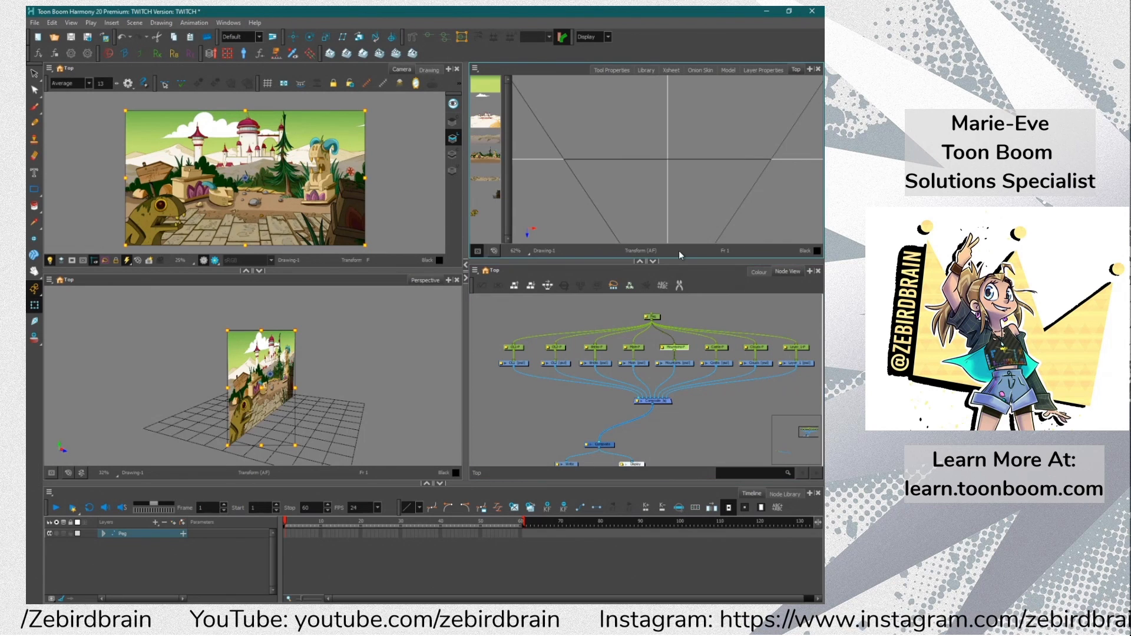
{"action": "scroll", "coordinate": [669, 183], "scroll_direction": "down", "scroll_amount": 5}
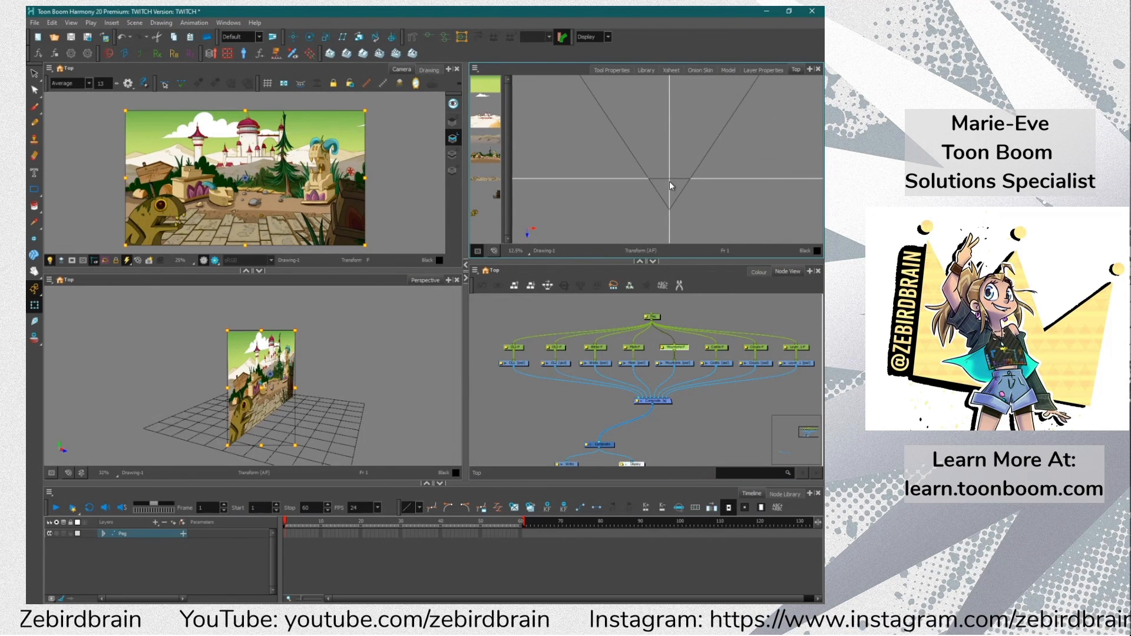
Add a Side view beside the Top view, then bring the Top view back to the front
{"action": "left_click", "coordinate": [808, 70]}
{"action": "left_click", "coordinate": [760, 342]}
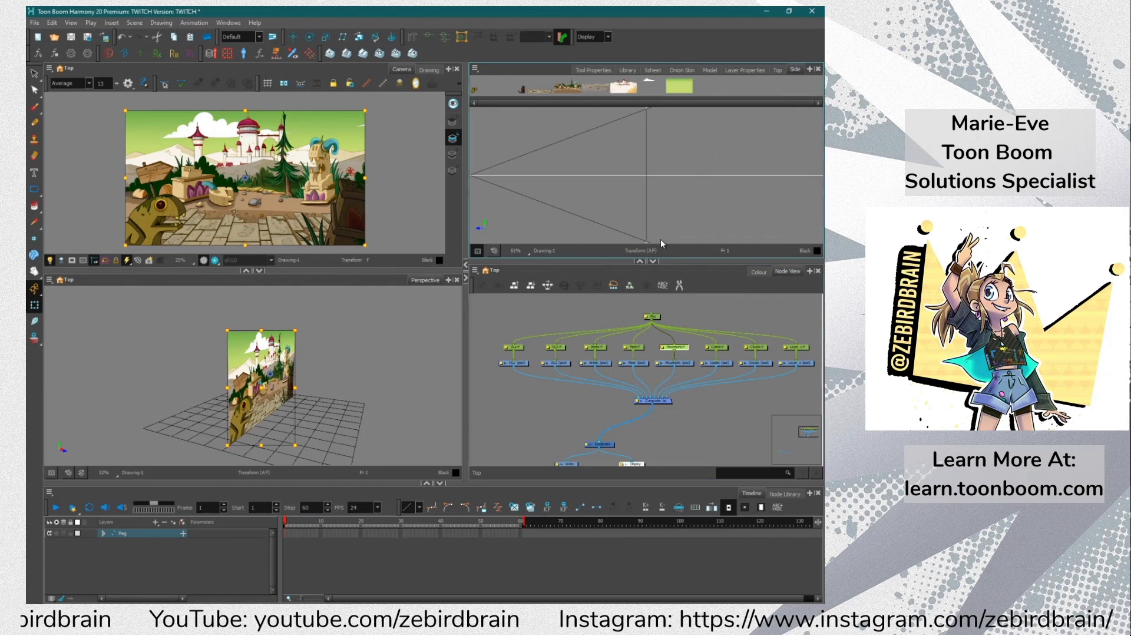
{"action": "scroll", "coordinate": [645, 207], "scroll_direction": "down", "scroll_amount": 2}
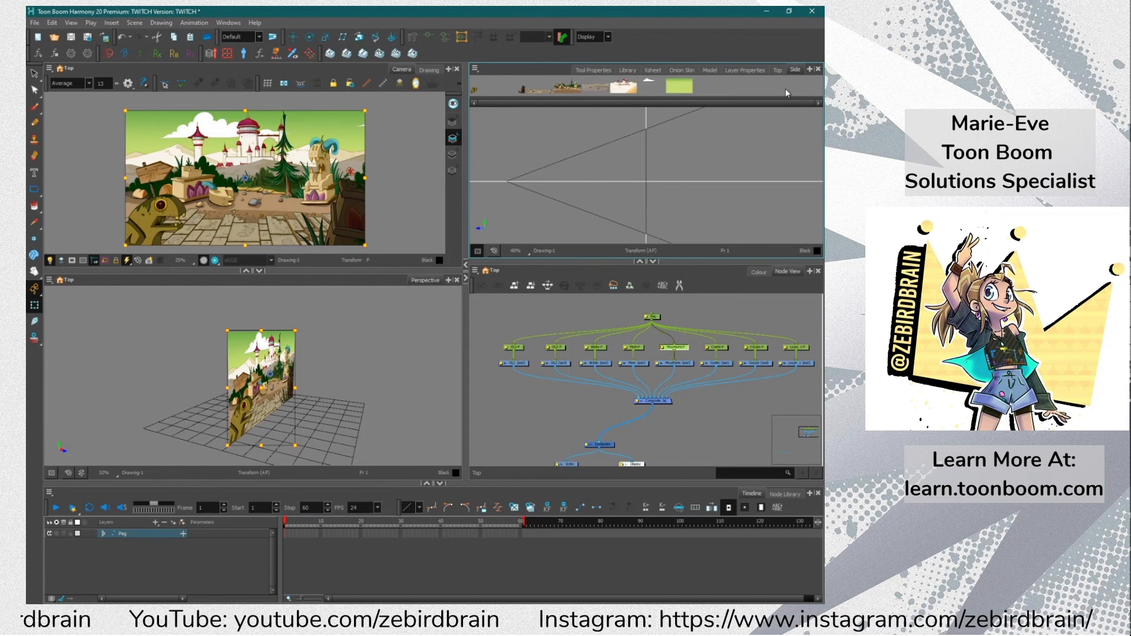
{"action": "left_click", "coordinate": [809, 70]}
{"action": "left_click", "coordinate": [790, 74]}
{"action": "left_click", "coordinate": [778, 70]}
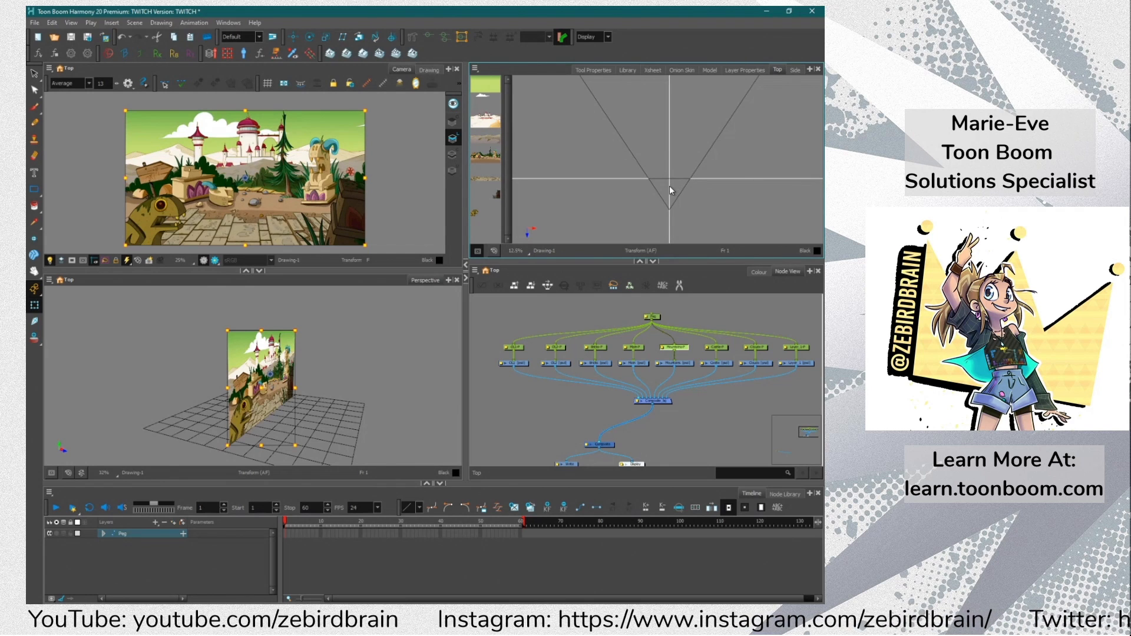
{"action": "scroll", "coordinate": [667, 184], "scroll_direction": "up", "scroll_amount": 2}
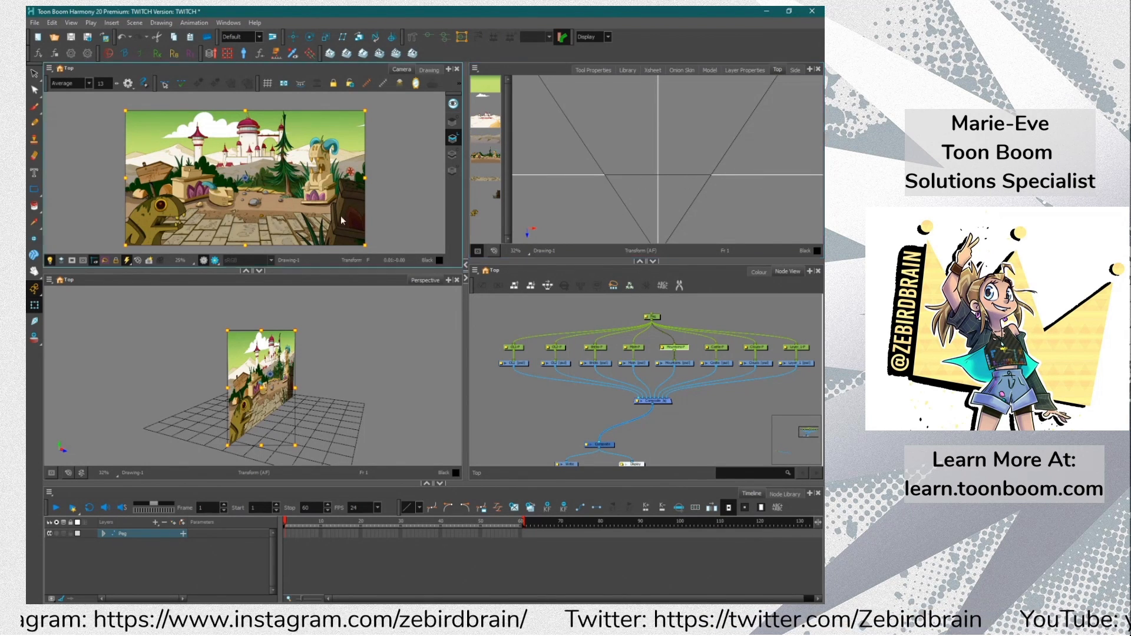
Select the Main drawing in the Camera view and enlarge the Node View around its peg
{"action": "left_click", "coordinate": [240, 233]}
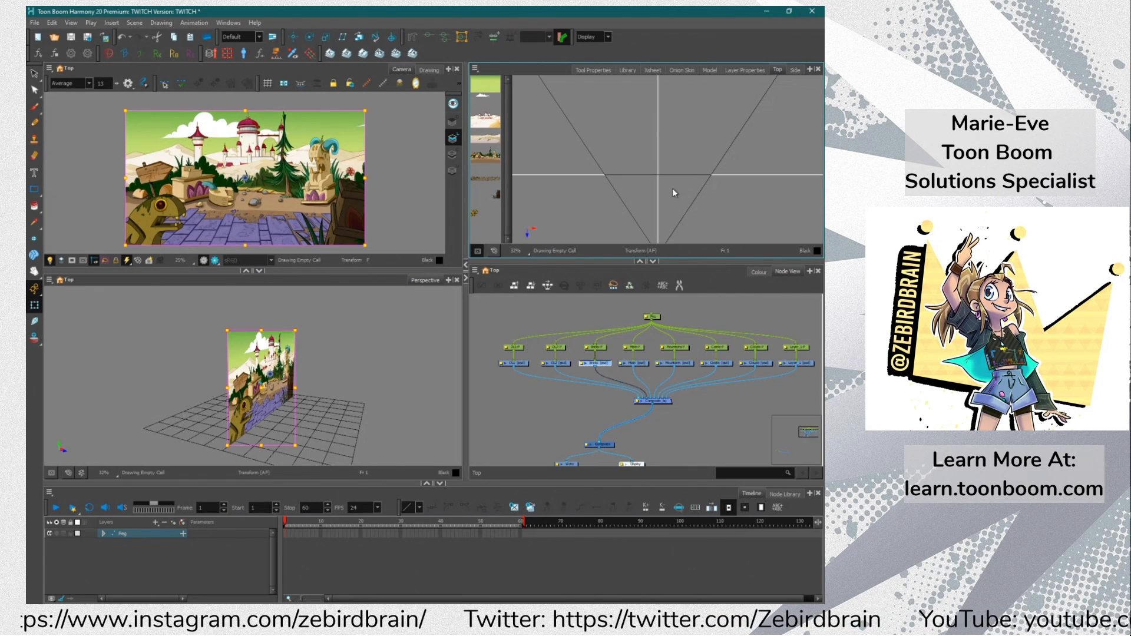
{"action": "left_click", "coordinate": [476, 341]}
{"action": "scroll", "coordinate": [241, 228], "scroll_direction": "up", "scroll_amount": 1}
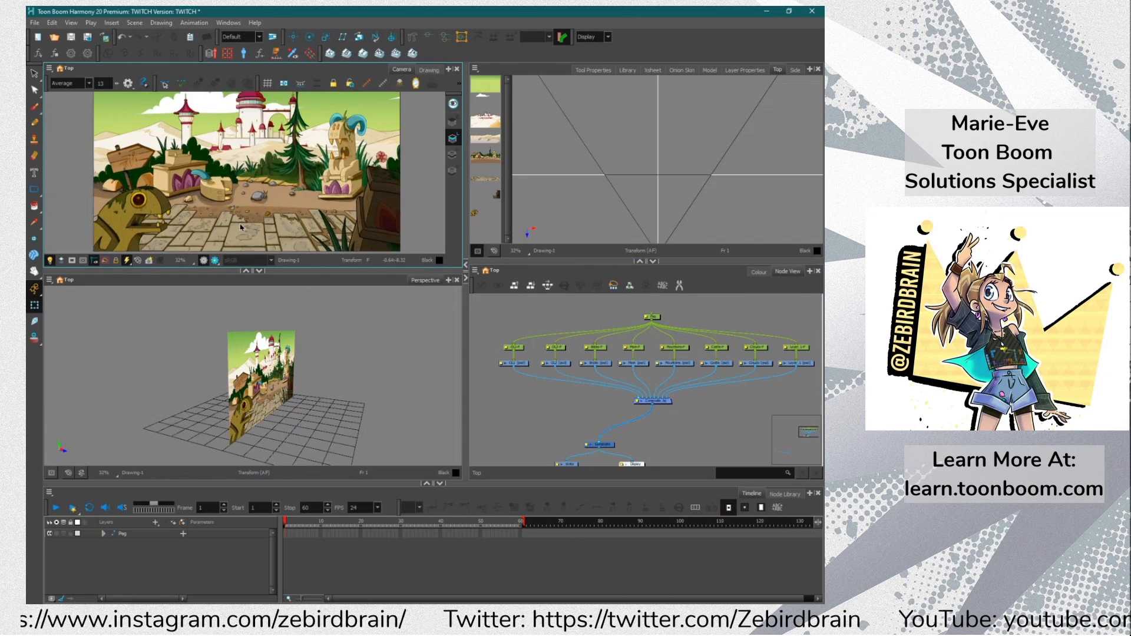
{"action": "scroll", "coordinate": [241, 228], "scroll_direction": "up", "scroll_amount": 1}
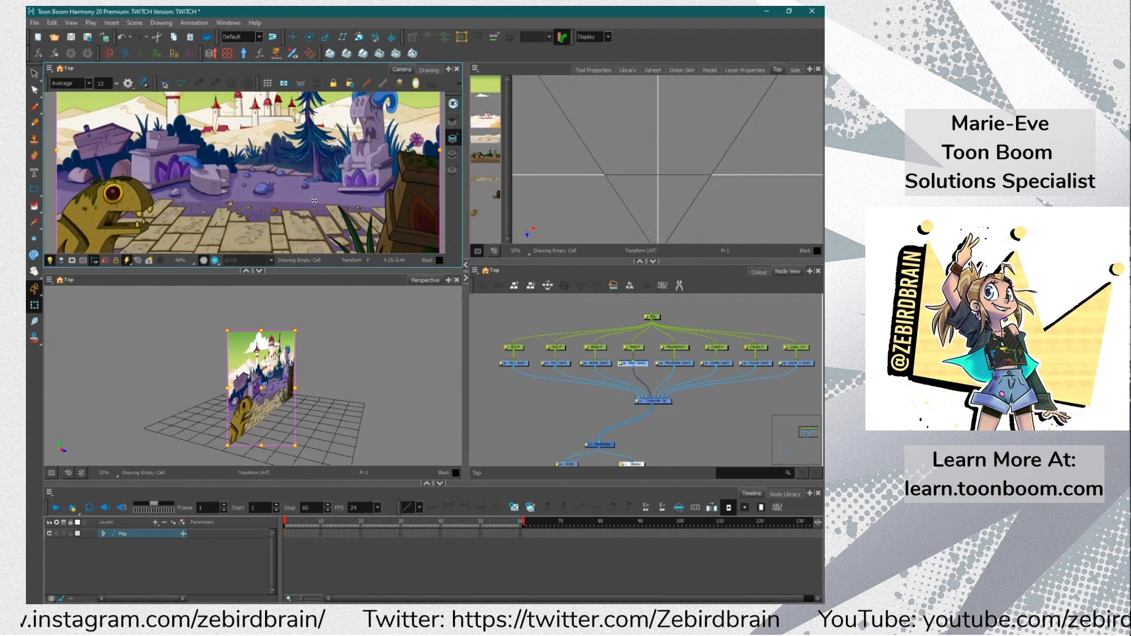
{"action": "left_click_drag", "start_coordinate": [571, 193], "coordinate": [571, 191]}
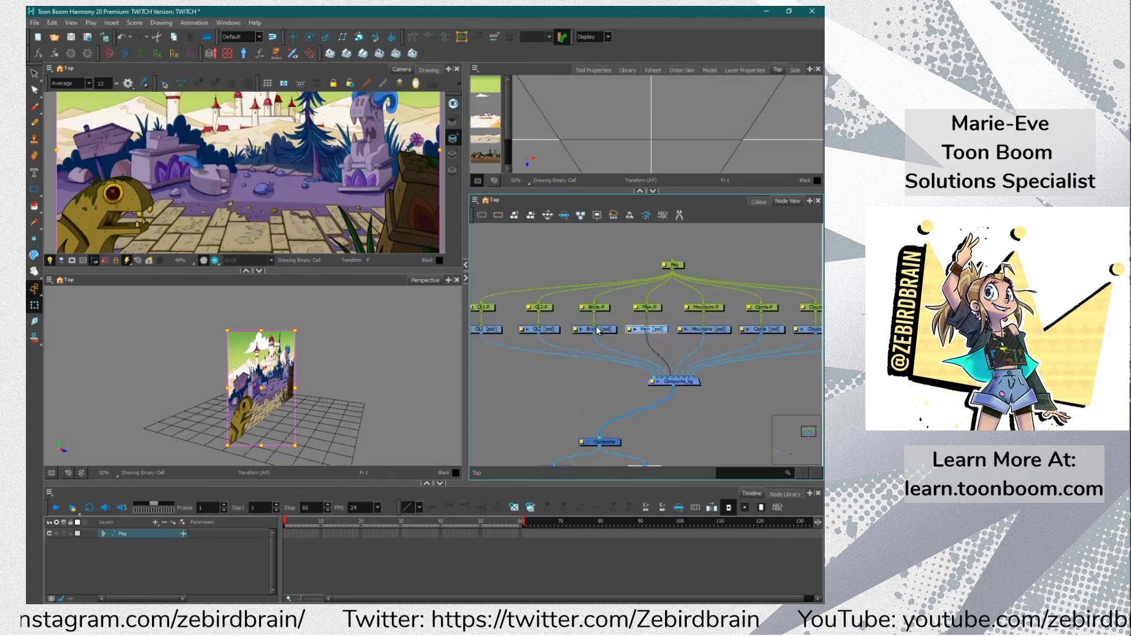
{"action": "scroll", "coordinate": [595, 340], "scroll_direction": "up", "scroll_amount": 3}
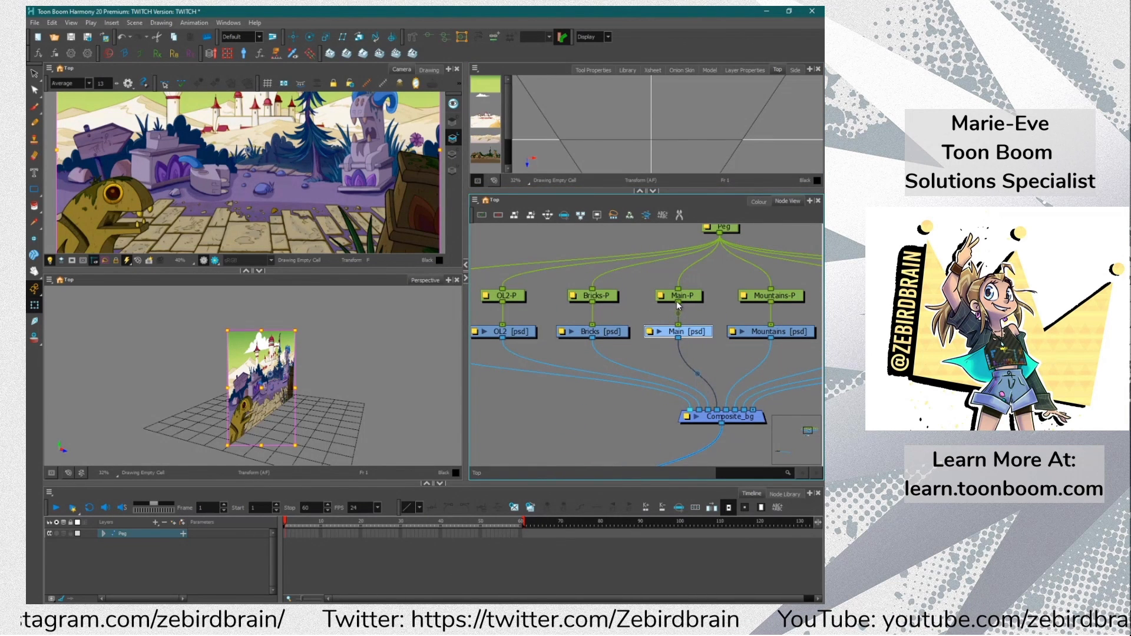
Try driving the Bricks drawing from the Main-P peg, and check the selection of both layers
{"action": "left_click_drag", "start_coordinate": [678, 303], "coordinate": [597, 323]}
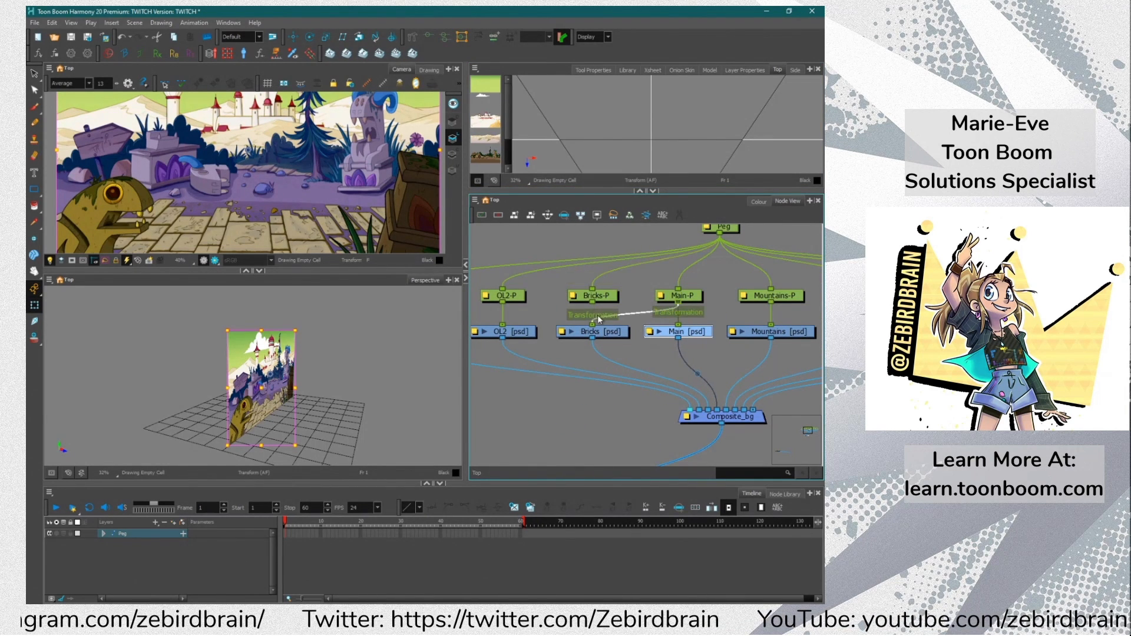
{"action": "left_click", "coordinate": [686, 295]}
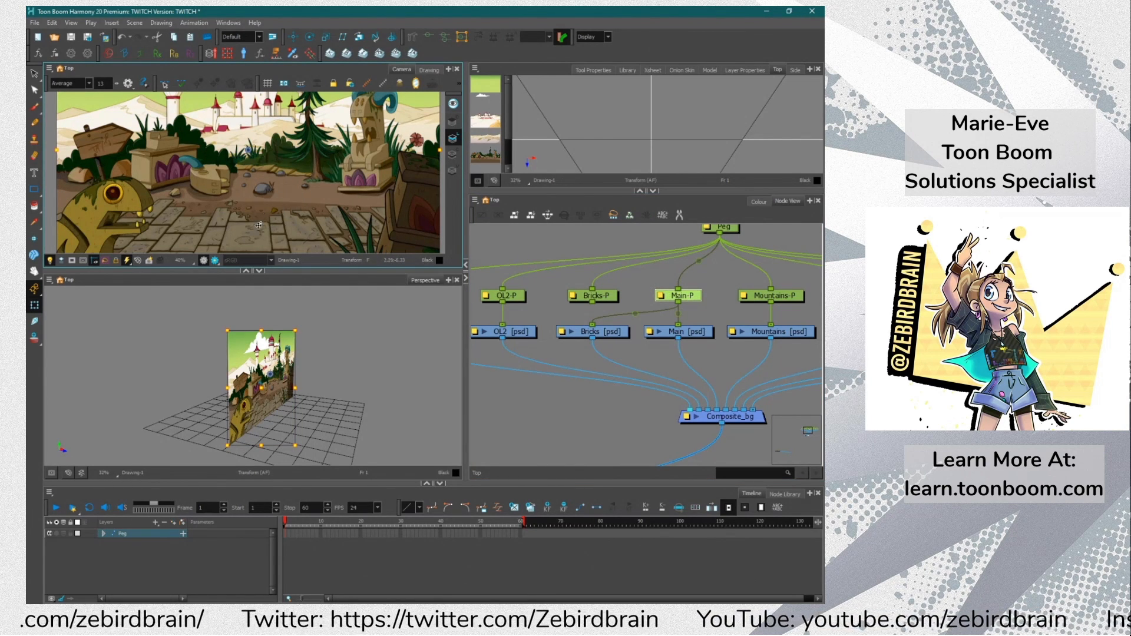
{"action": "left_click", "coordinate": [596, 331]}
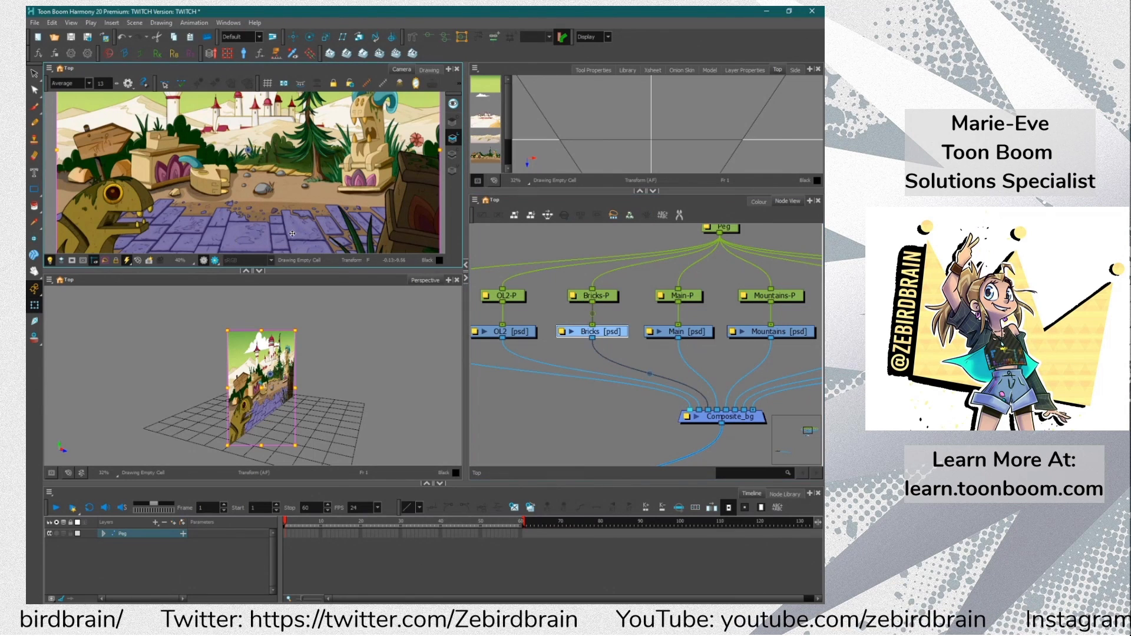
Connect the Bricks drawing to Main-P in place of the deleted Bricks-P peg, and centre Main-P above both drawings
{"action": "left_click_drag", "start_coordinate": [636, 302], "coordinate": [595, 322]}
{"action": "left_click", "coordinate": [599, 297]}
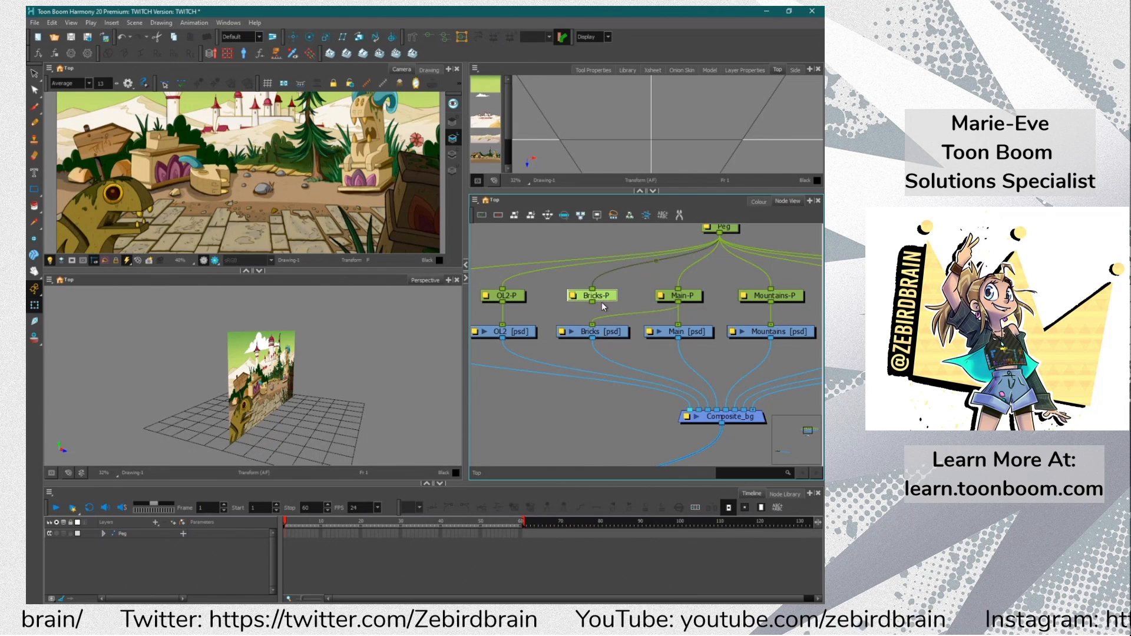
{"action": "key", "text": "Delete"}
{"action": "left_click_drag", "start_coordinate": [690, 298], "coordinate": [644, 298]}
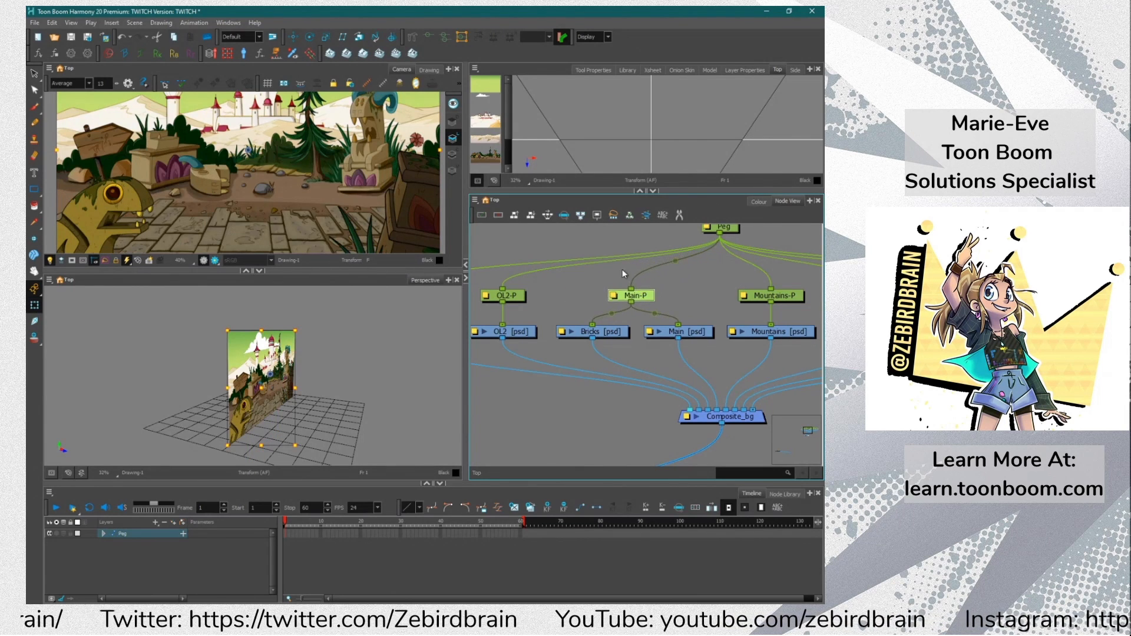
{"action": "scroll", "coordinate": [247, 177], "scroll_direction": "down", "scroll_amount": 2}
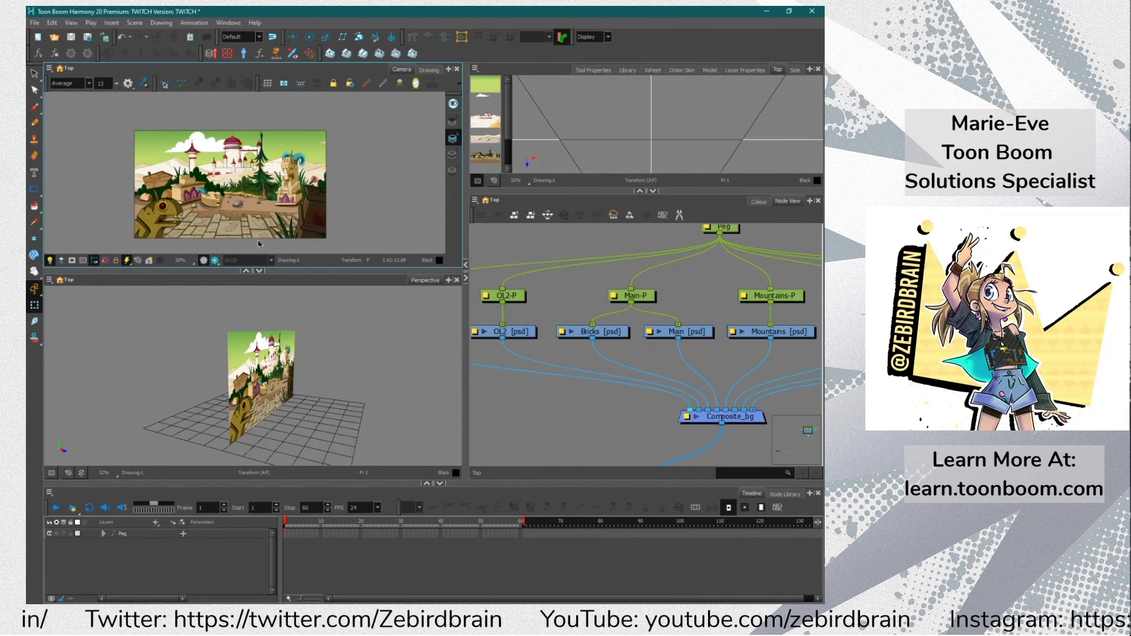
{"action": "left_click", "coordinate": [615, 296]}
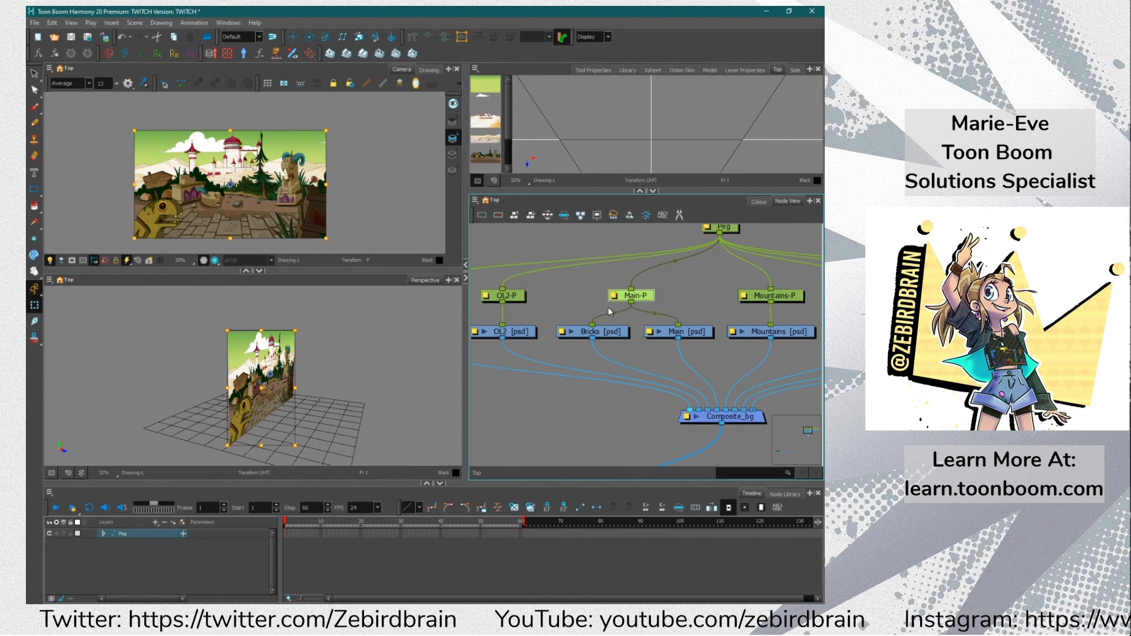
Select the OL1-P peg in the node network, then select the bricks layer in the Camera view
{"action": "scroll", "coordinate": [609, 311], "scroll_direction": "down", "scroll_amount": 3}
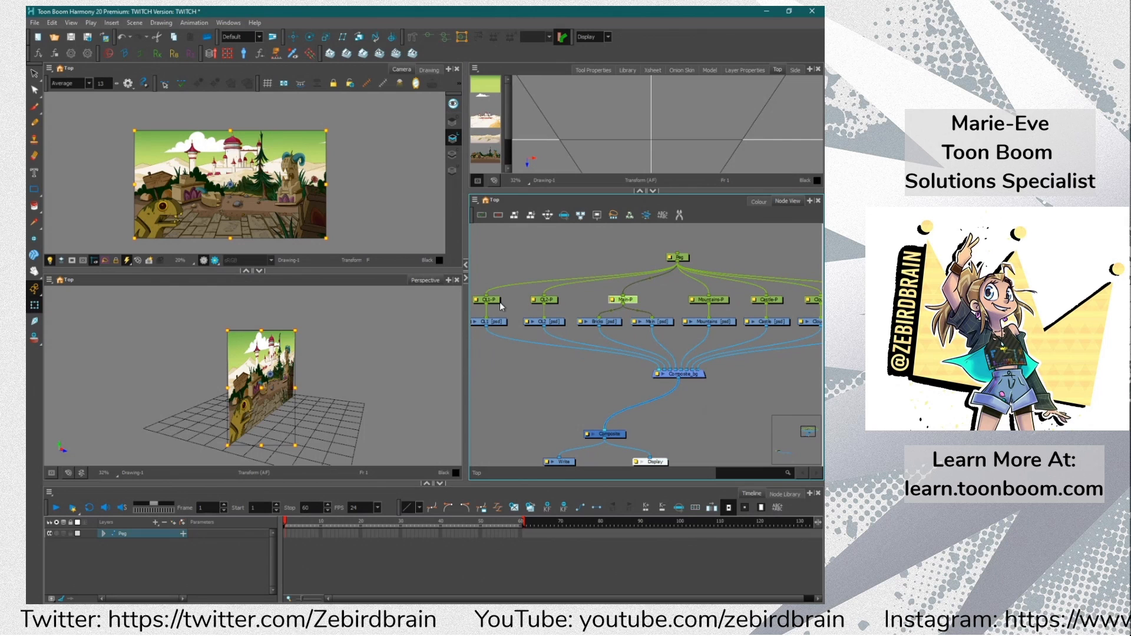
{"action": "left_click_drag", "start_coordinate": [519, 371], "coordinate": [534, 380]}
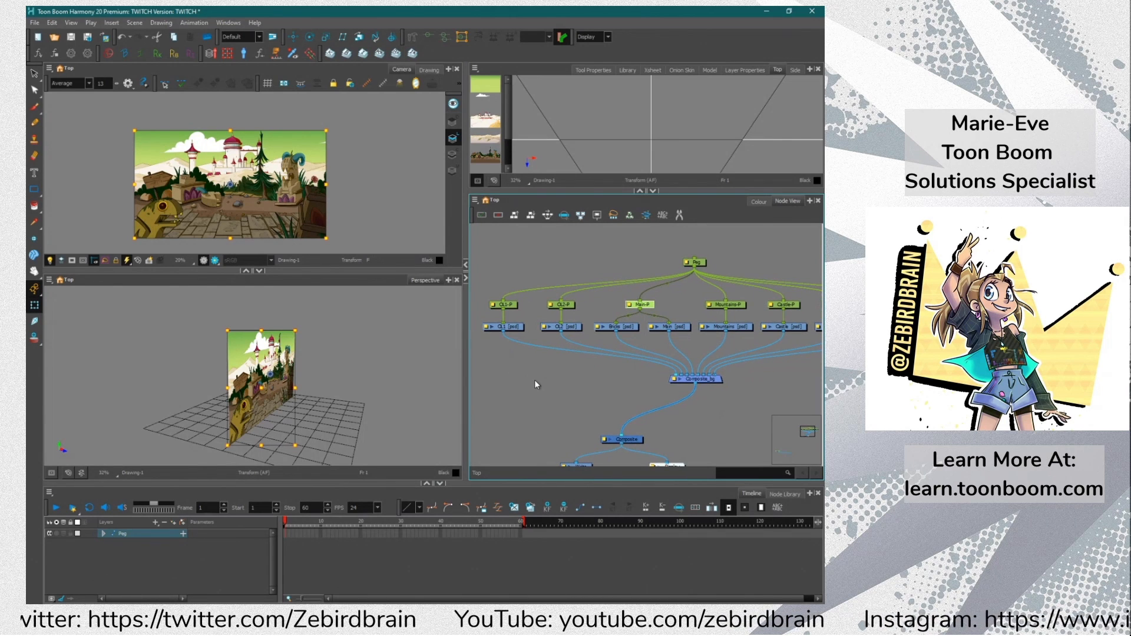
{"action": "left_click", "coordinate": [509, 307]}
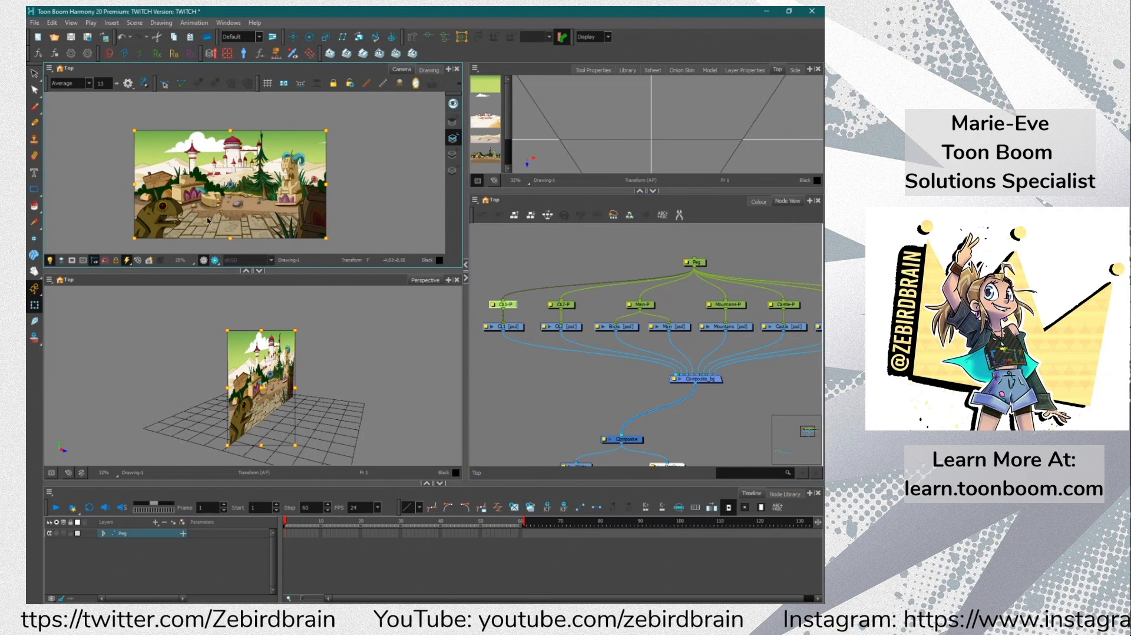
{"action": "left_click", "coordinate": [231, 225]}
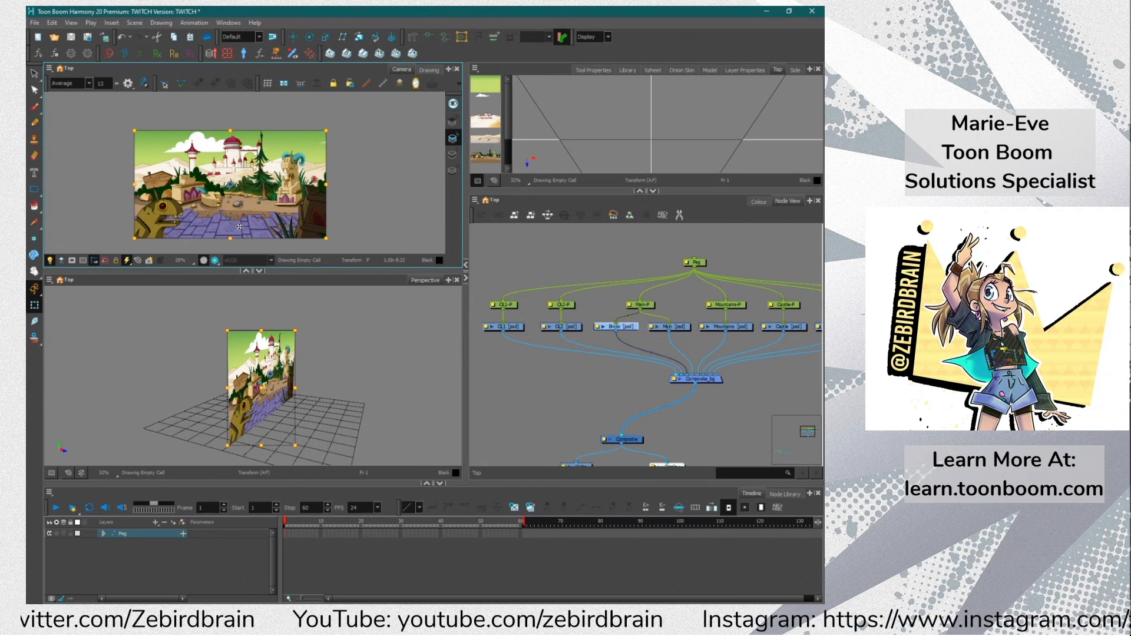
Enlarge the Top view to show the camera cone's tip, and clear the node selection
{"action": "left_click_drag", "start_coordinate": [550, 190], "coordinate": [551, 264]}
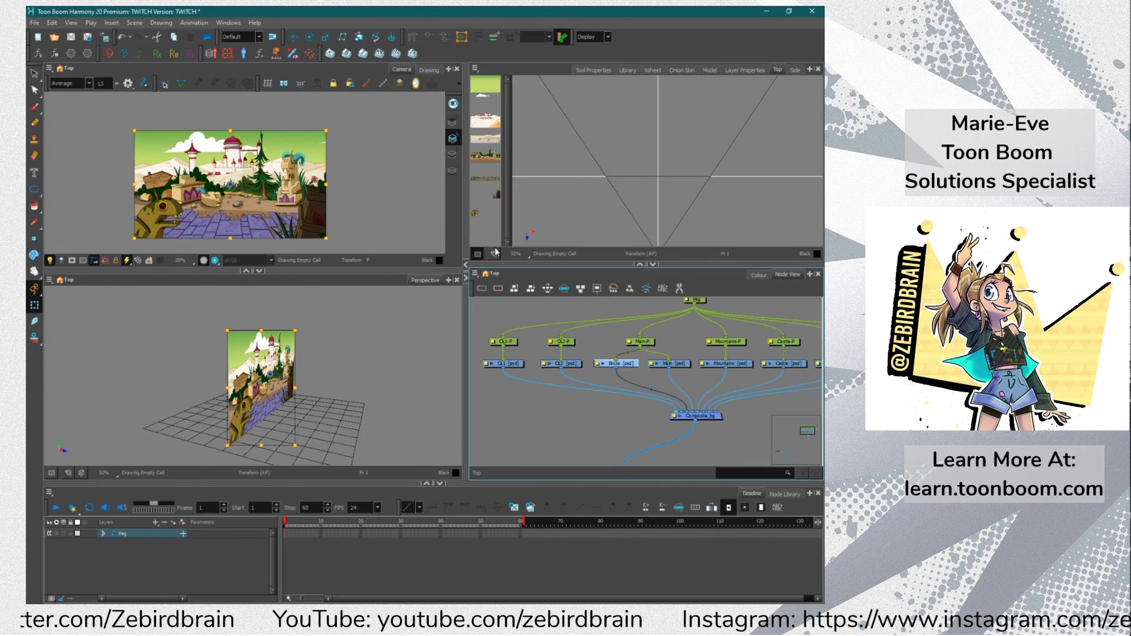
{"action": "scroll", "coordinate": [627, 200], "scroll_direction": "down", "scroll_amount": 2}
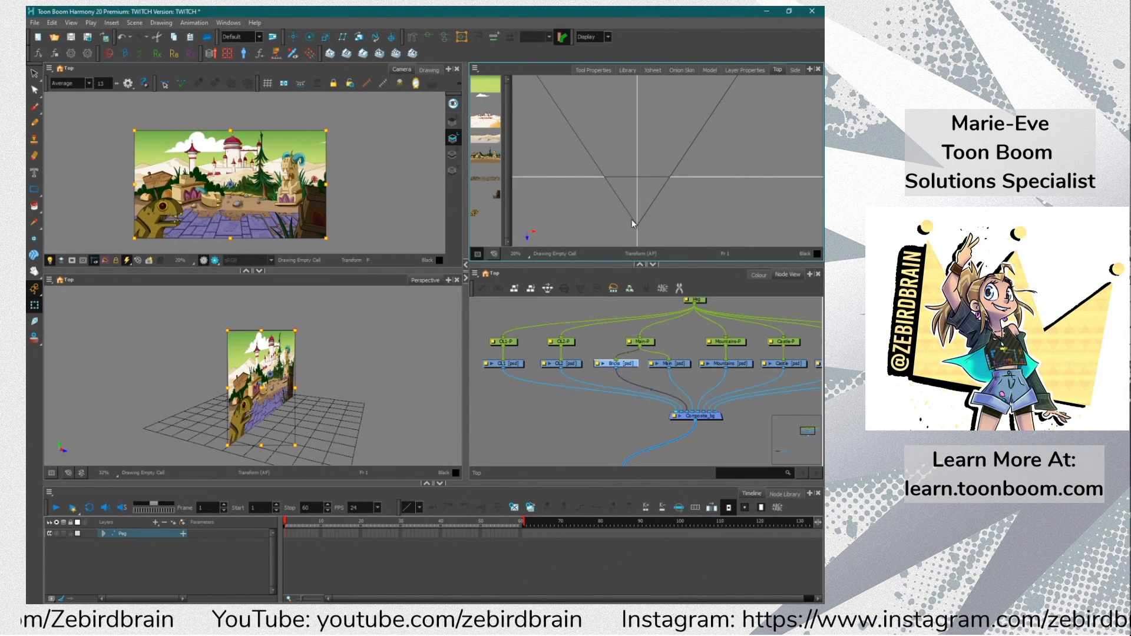
{"action": "left_click", "coordinate": [517, 321]}
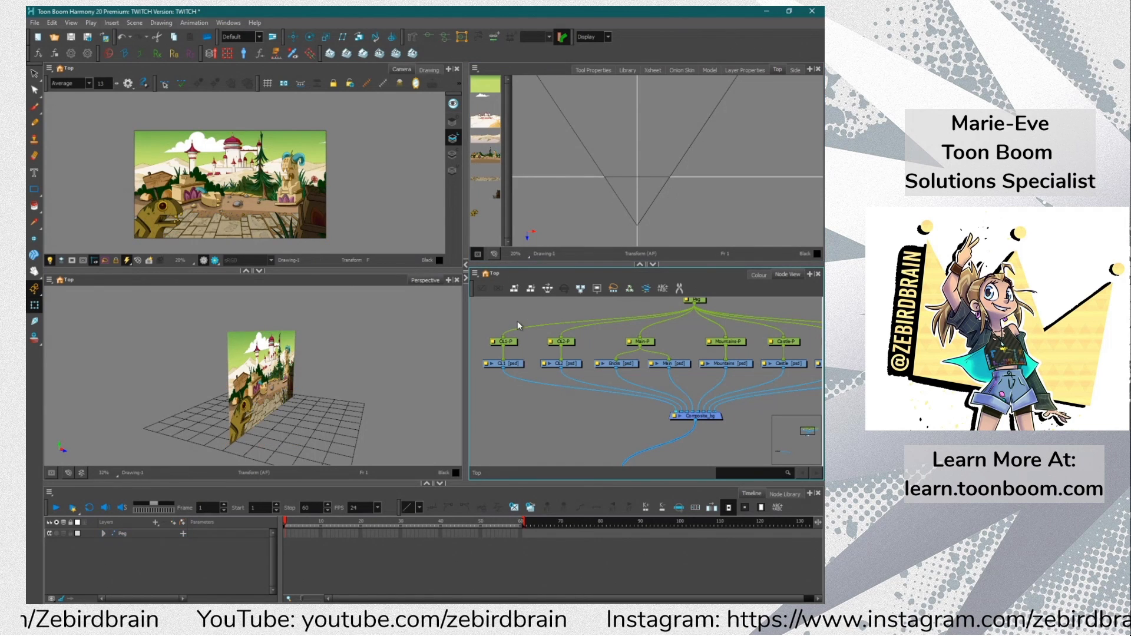
Try moving the whole background sideways by its master peg with the Translate tool, then return it to centre and deselect it
{"action": "left_click", "coordinate": [699, 302]}
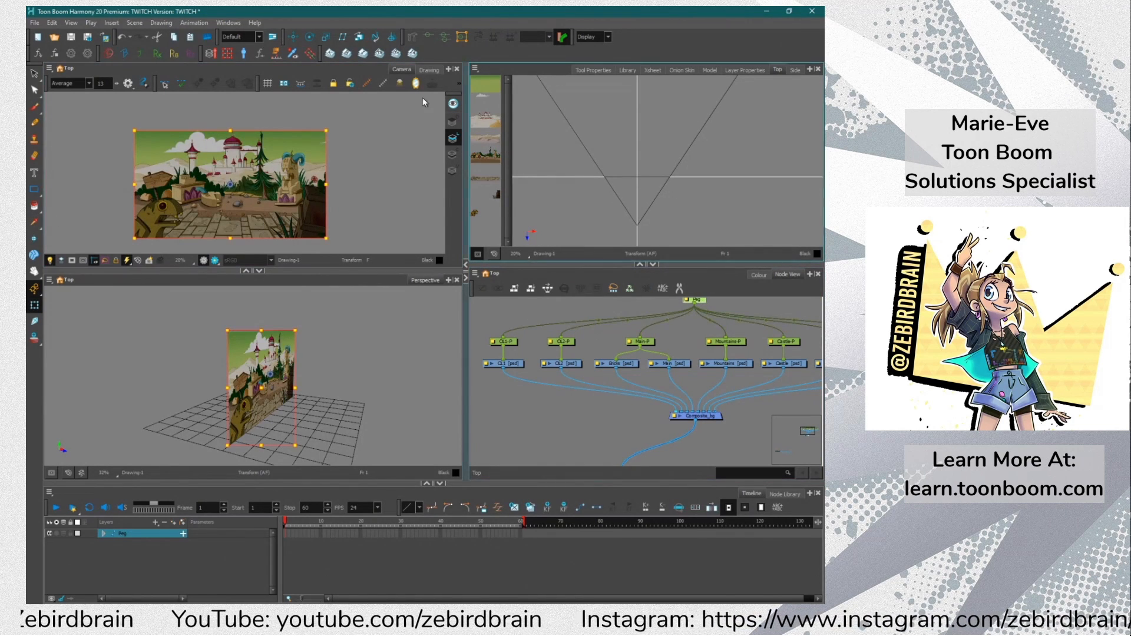
{"action": "left_click", "coordinate": [292, 37]}
{"action": "left_click_drag", "start_coordinate": [285, 231], "coordinate": [198, 231]}
{"action": "left_click", "coordinate": [626, 176]}
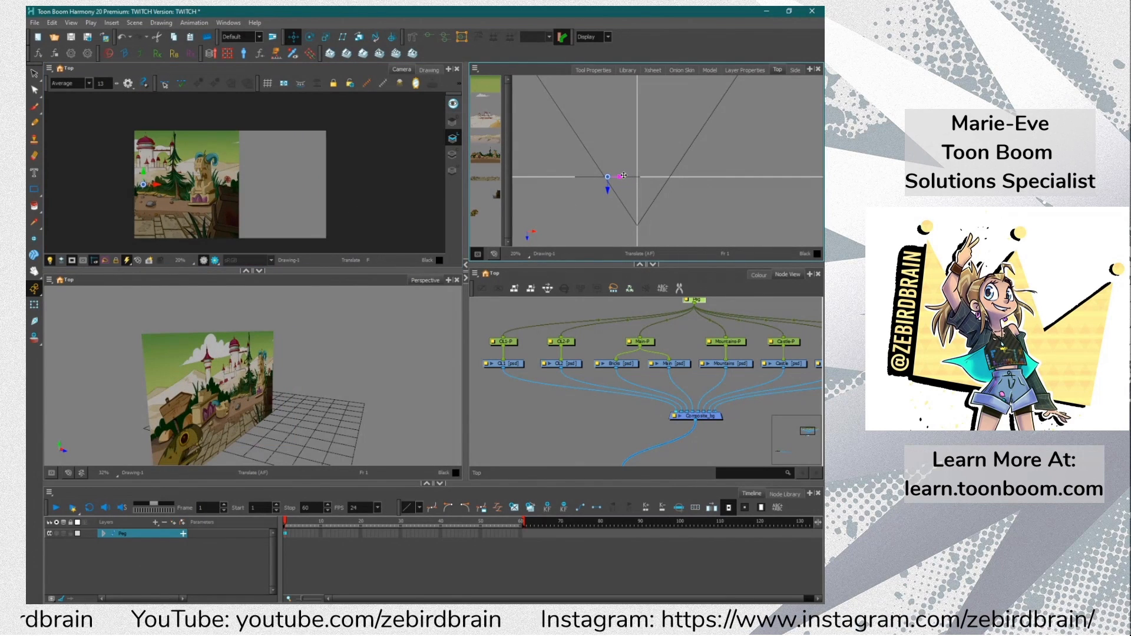
{"action": "left_click_drag", "start_coordinate": [626, 176], "coordinate": [648, 183]}
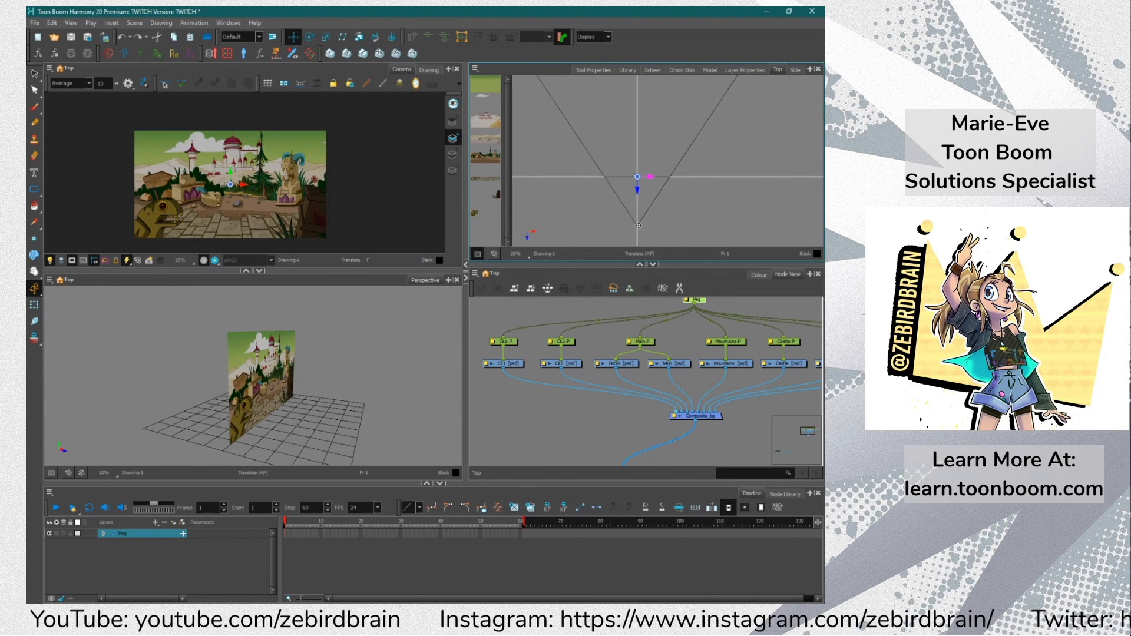
{"action": "scroll", "coordinate": [621, 208], "scroll_direction": "up", "scroll_amount": 1}
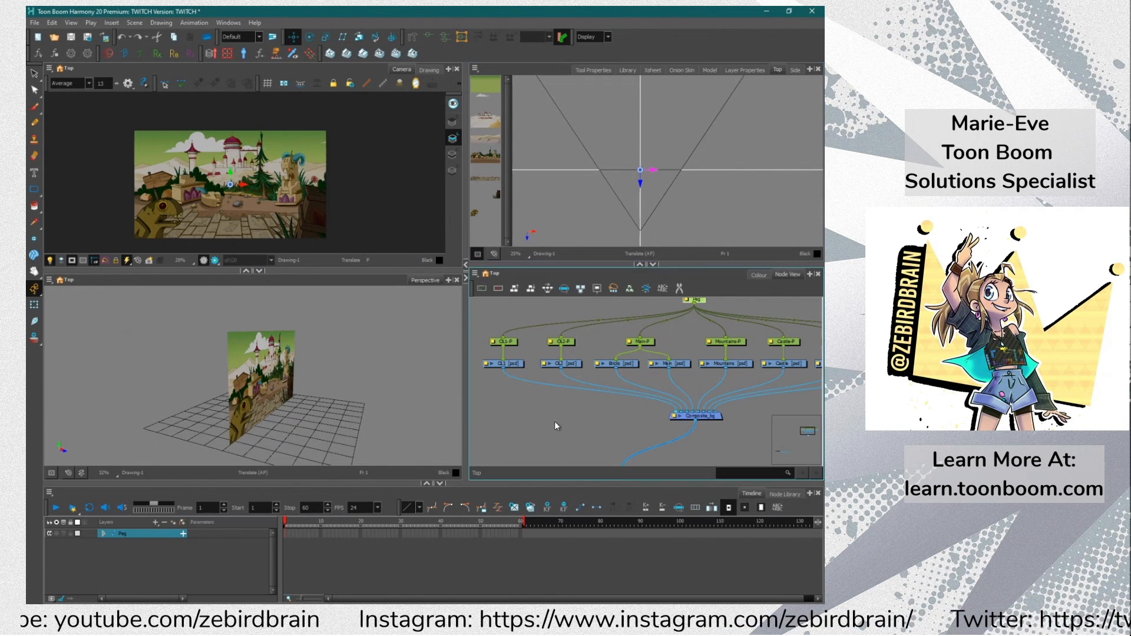
{"action": "left_click", "coordinate": [541, 413]}
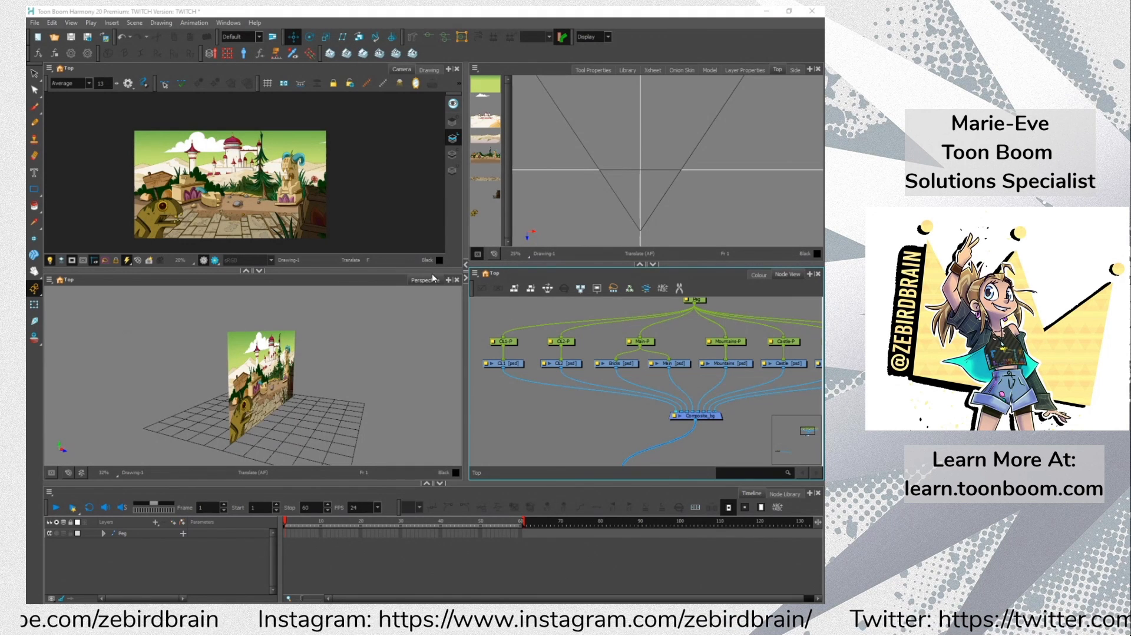
Try translating the OL1-P peg towards the camera and shifting it within the Camera view, then undo both moves
{"action": "left_click", "coordinate": [509, 341]}
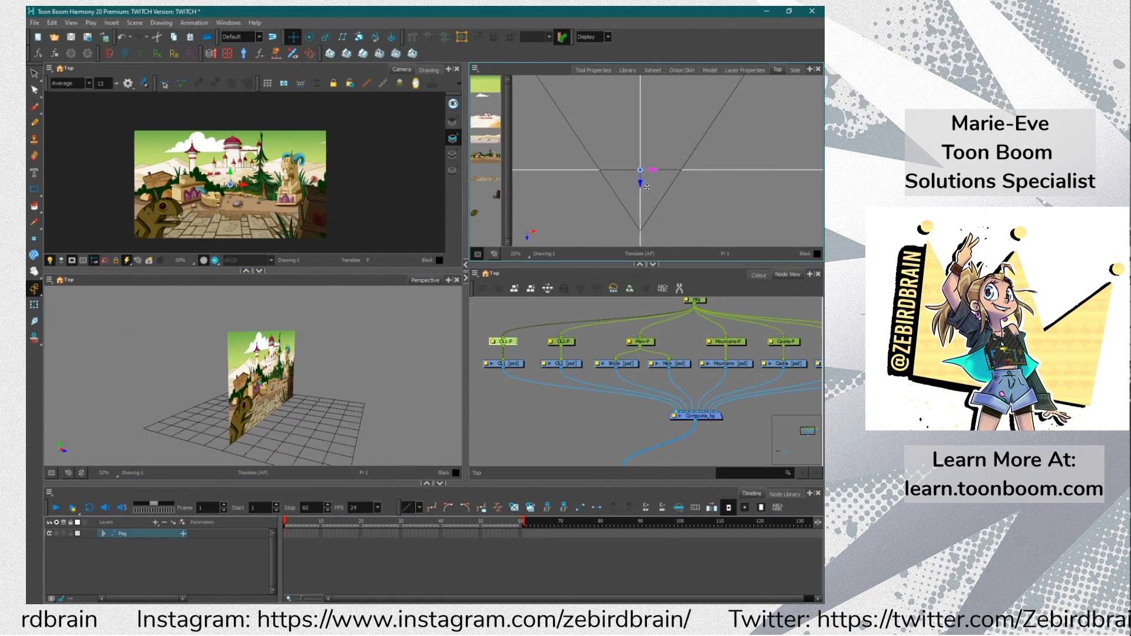
{"action": "key", "text": "shift+t"}
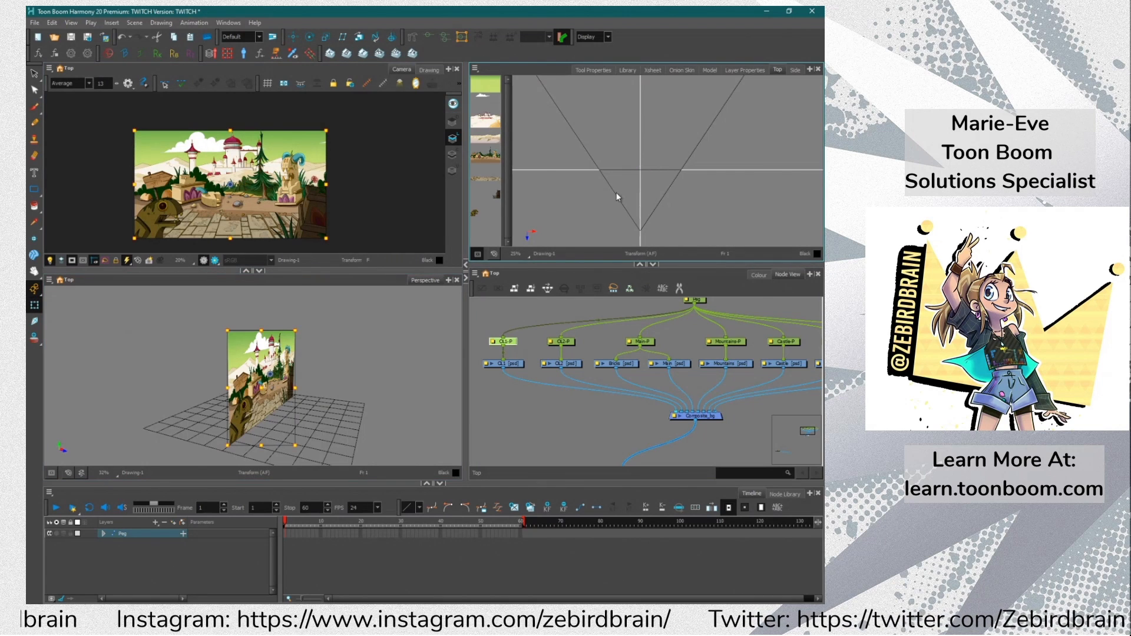
{"action": "left_click", "coordinate": [294, 37]}
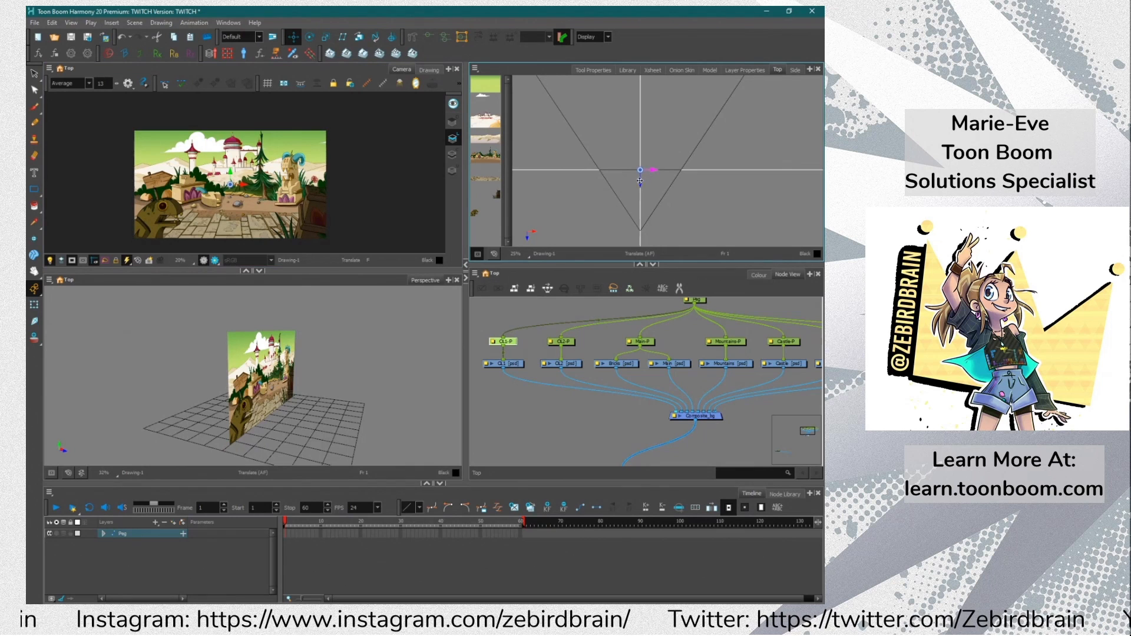
{"action": "left_click_drag", "start_coordinate": [641, 186], "coordinate": [640, 208]}
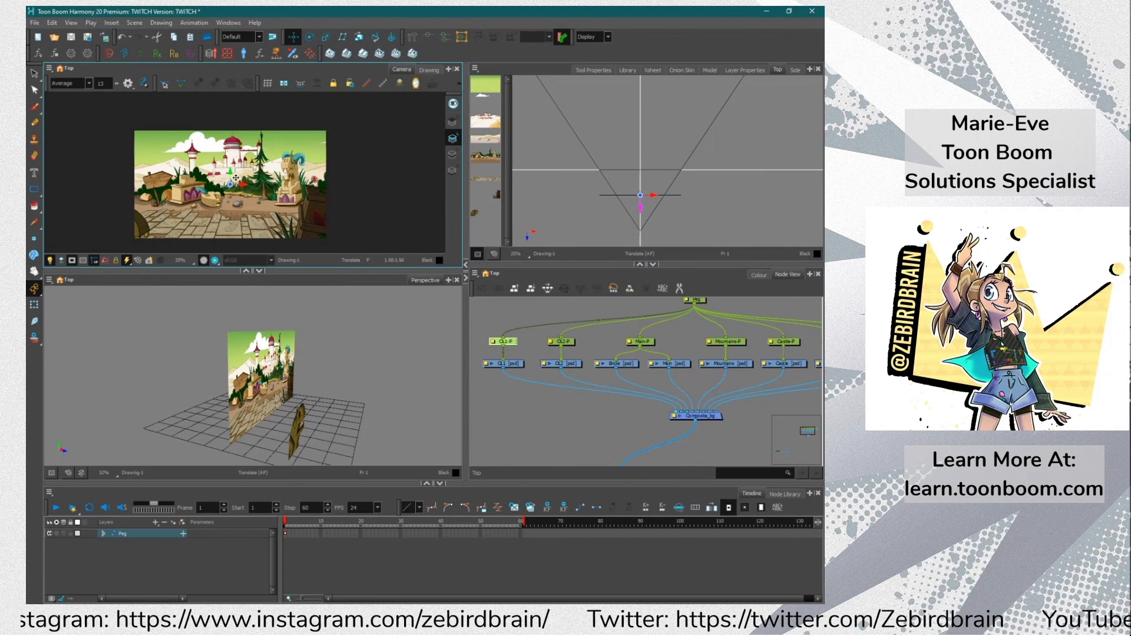
{"action": "left_click_drag", "start_coordinate": [236, 178], "coordinate": [286, 158]}
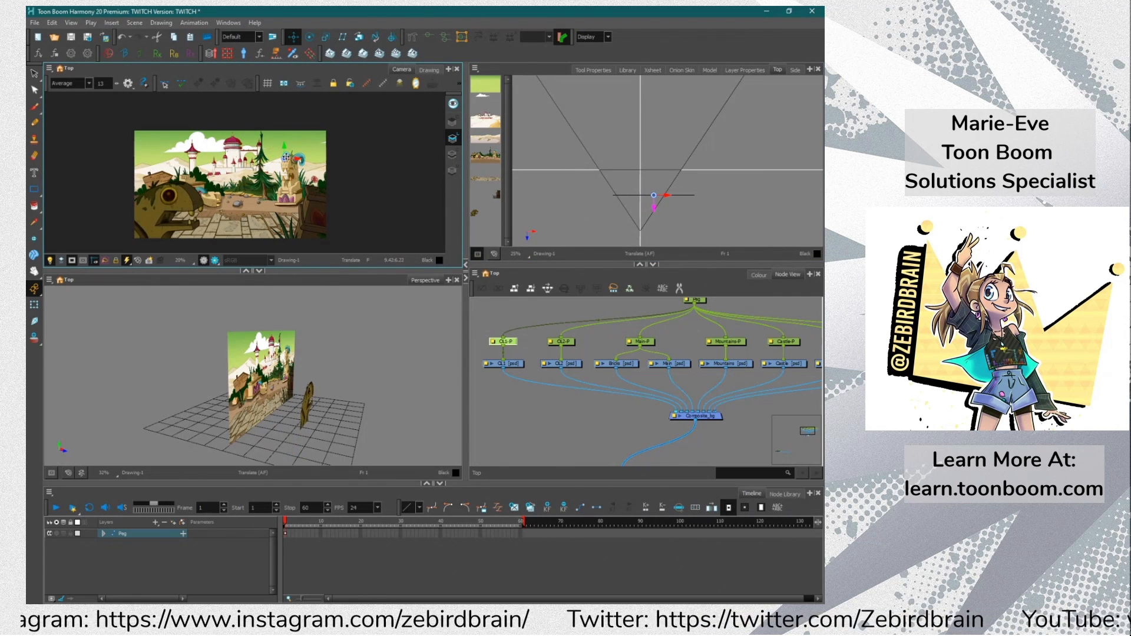
{"action": "key", "text": "ctrl+z"}
{"action": "key", "text": "ctrl+z"}
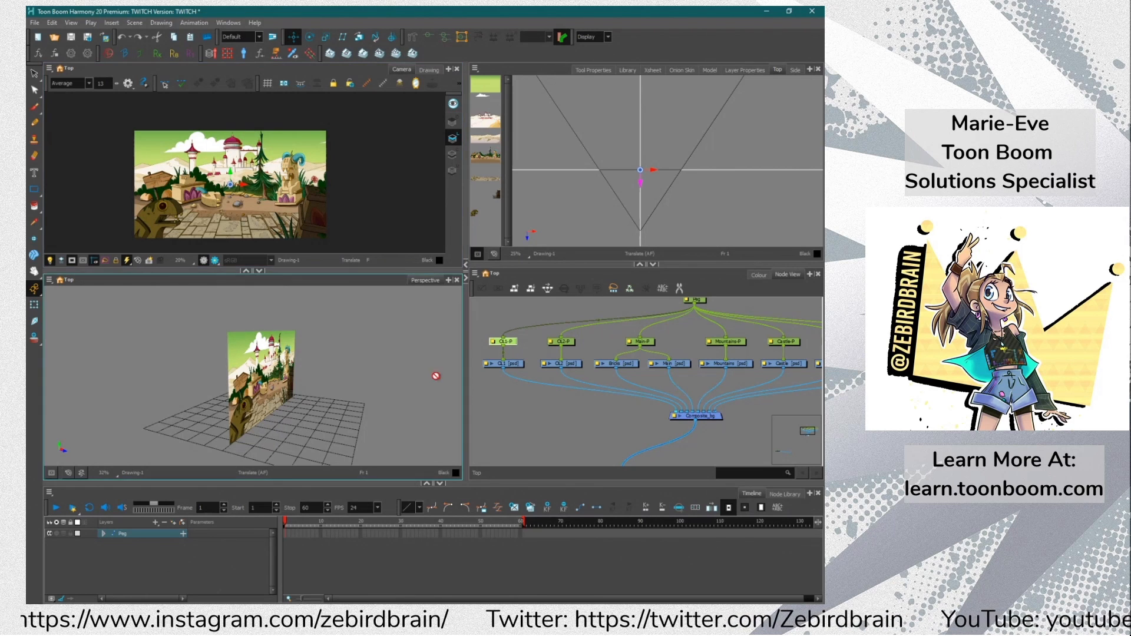
Try moving OL1-P towards the camera and scaling it down to the camera frame, then undo both changes
{"action": "left_click_drag", "start_coordinate": [641, 182], "coordinate": [641, 211]}
{"action": "left_click", "coordinate": [34, 305]}
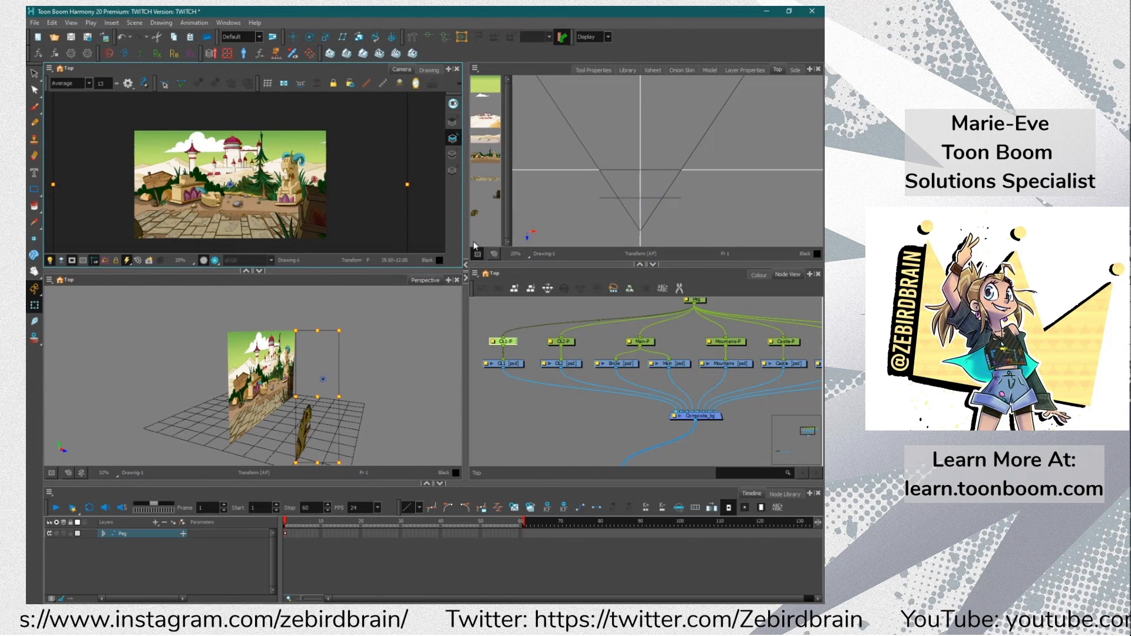
{"action": "mouse_move", "coordinate": [339, 329]}
{"action": "left_mouse_down"}
{"action": "mouse_move", "coordinate": [358, 302]}
{"action": "mouse_move", "coordinate": [332, 338]}
{"action": "left_mouse_up"}
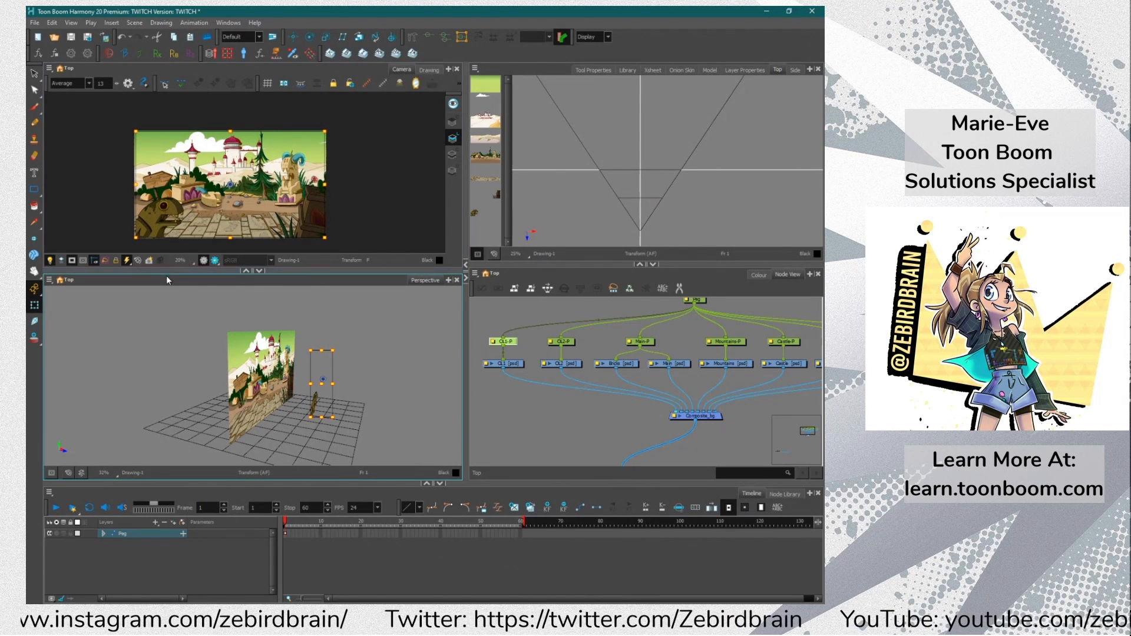
{"action": "key", "text": "ctrl+z"}
{"action": "key", "text": "ctrl+z"}
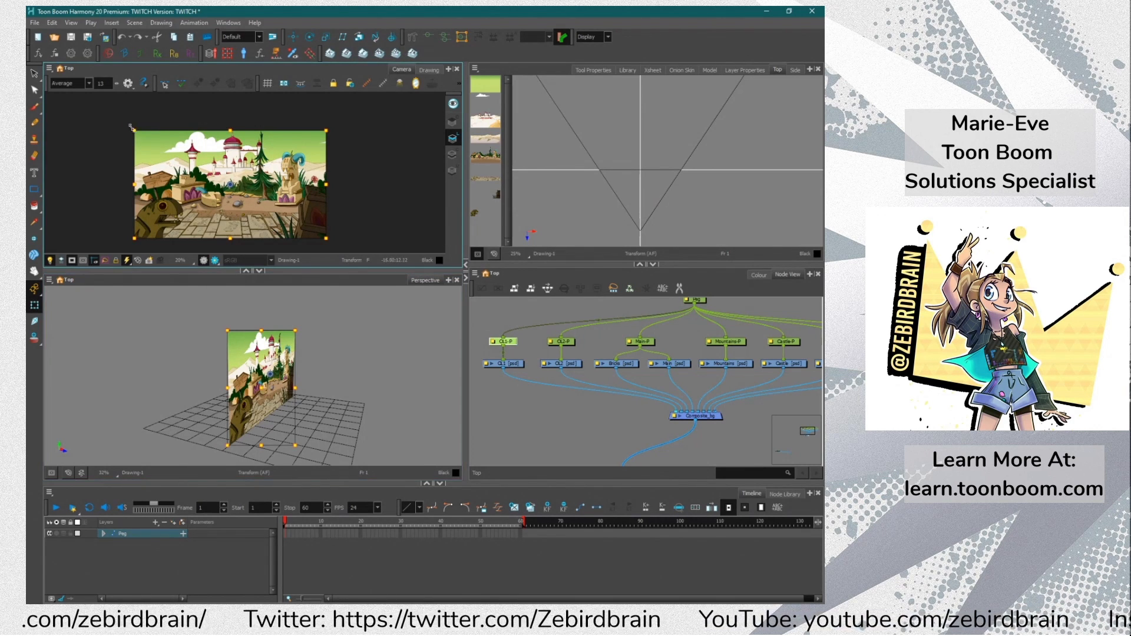
Try scaling OL1-P up in the Camera view and translating it in the Top view, then undo both changes
{"action": "left_click_drag", "start_coordinate": [135, 131], "coordinate": [98, 99]}
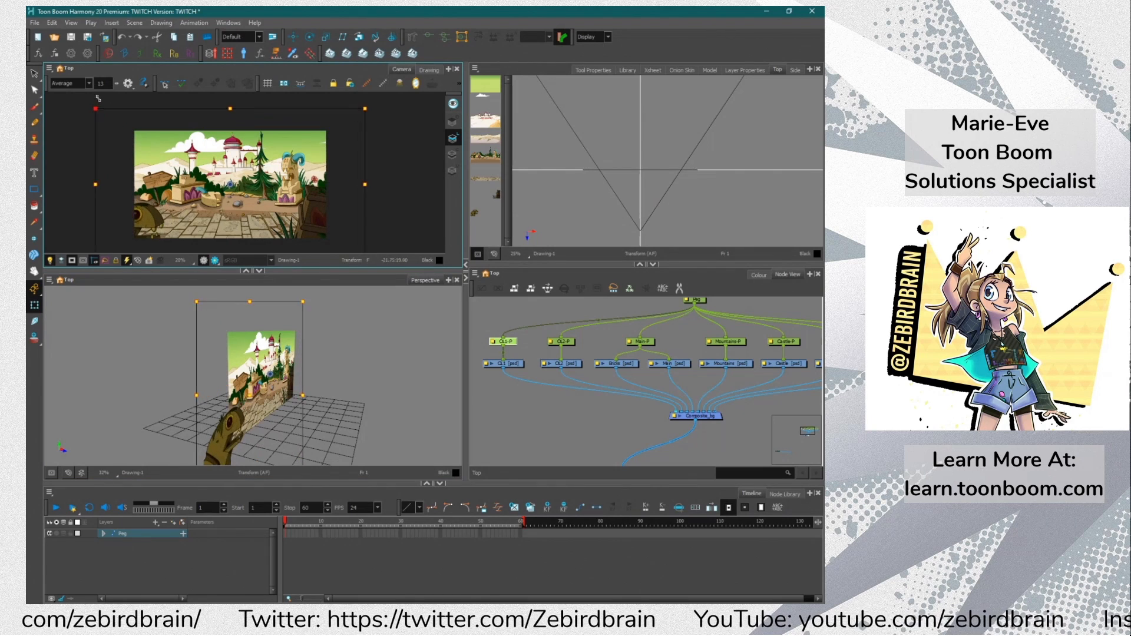
{"action": "left_click", "coordinate": [292, 37]}
{"action": "left_click_drag", "start_coordinate": [653, 170], "coordinate": [667, 207]}
{"action": "key", "text": "ctrl+z"}
{"action": "key", "text": "ctrl+z"}
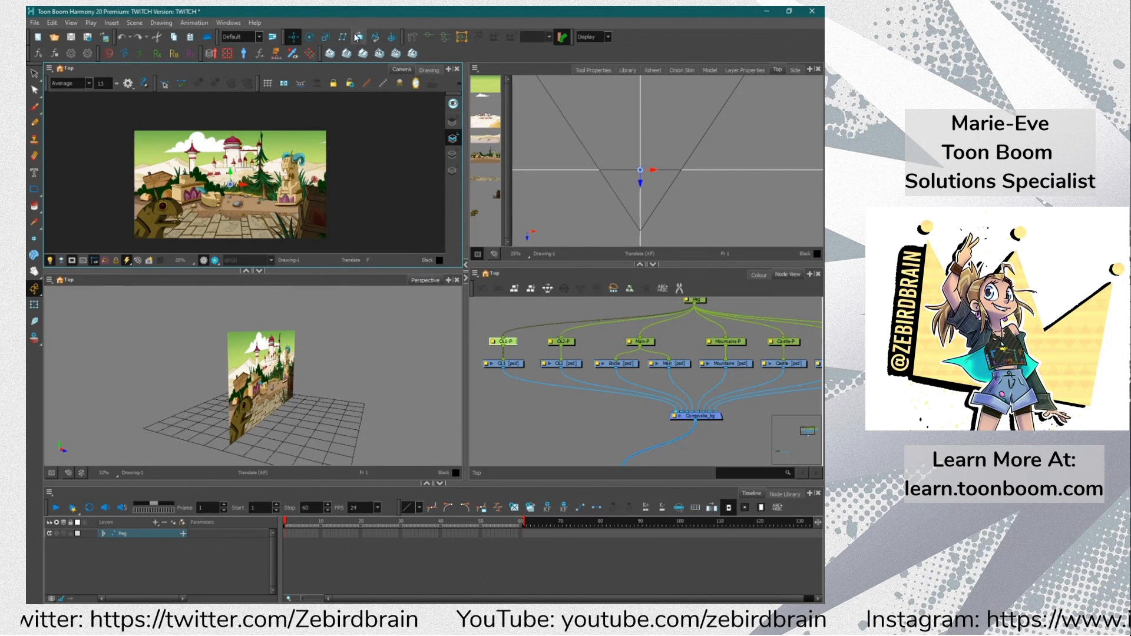
Use the Maintain Size tool to bring the OL1-P peg forward to the camera cone's tip in the Top view
{"action": "left_click", "coordinate": [360, 38]}
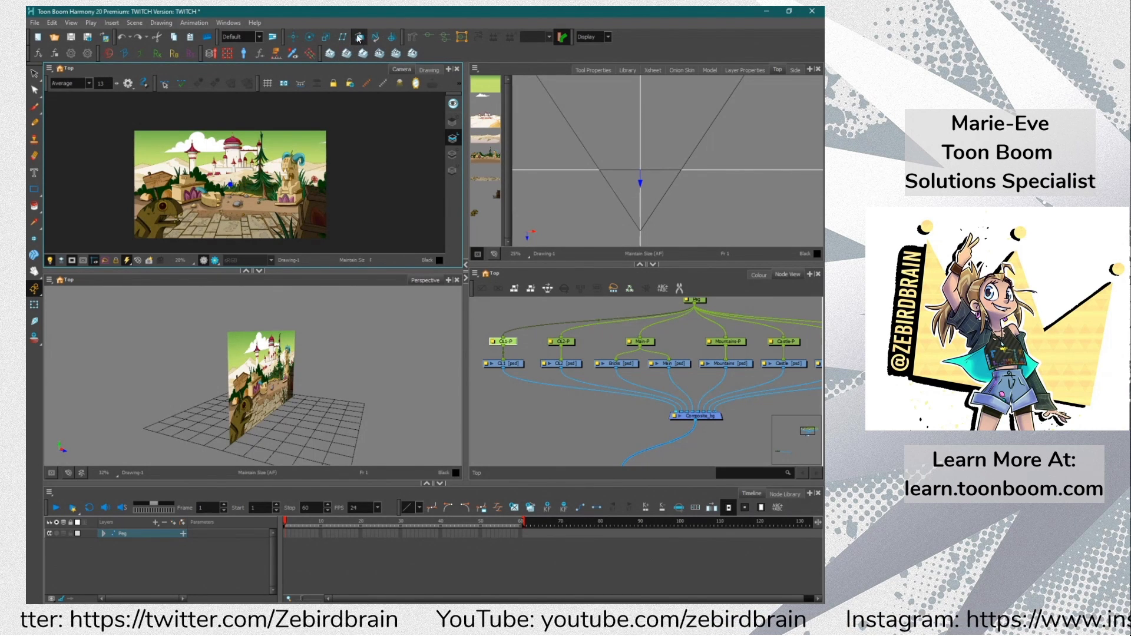
{"action": "left_click_drag", "start_coordinate": [641, 183], "coordinate": [635, 207]}
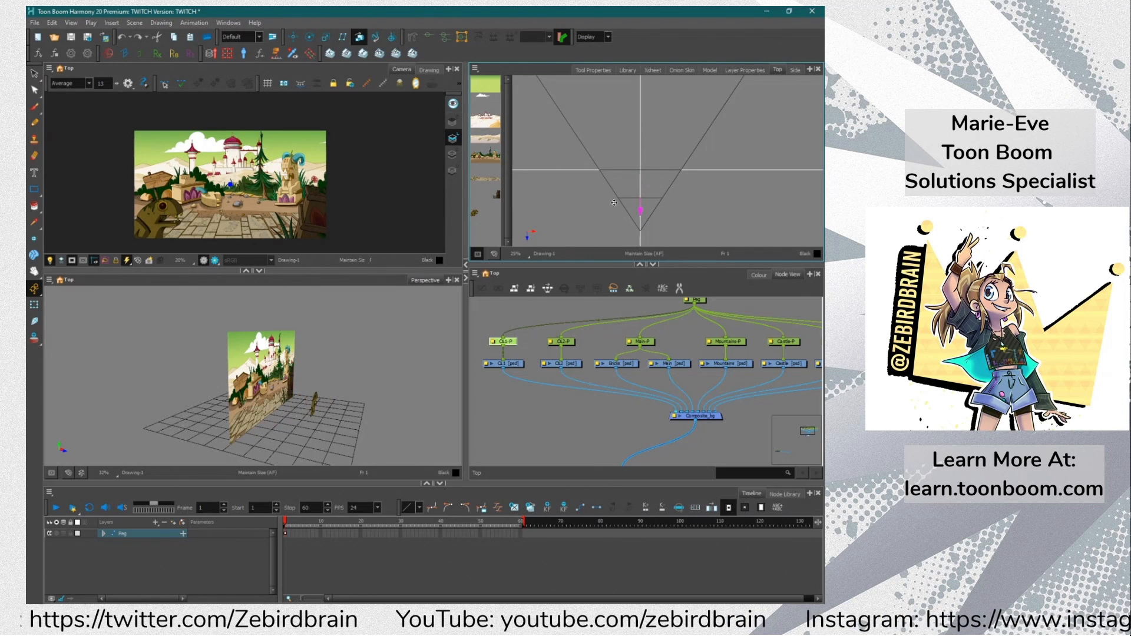
{"action": "scroll", "coordinate": [133, 222], "scroll_direction": "up", "scroll_amount": 5}
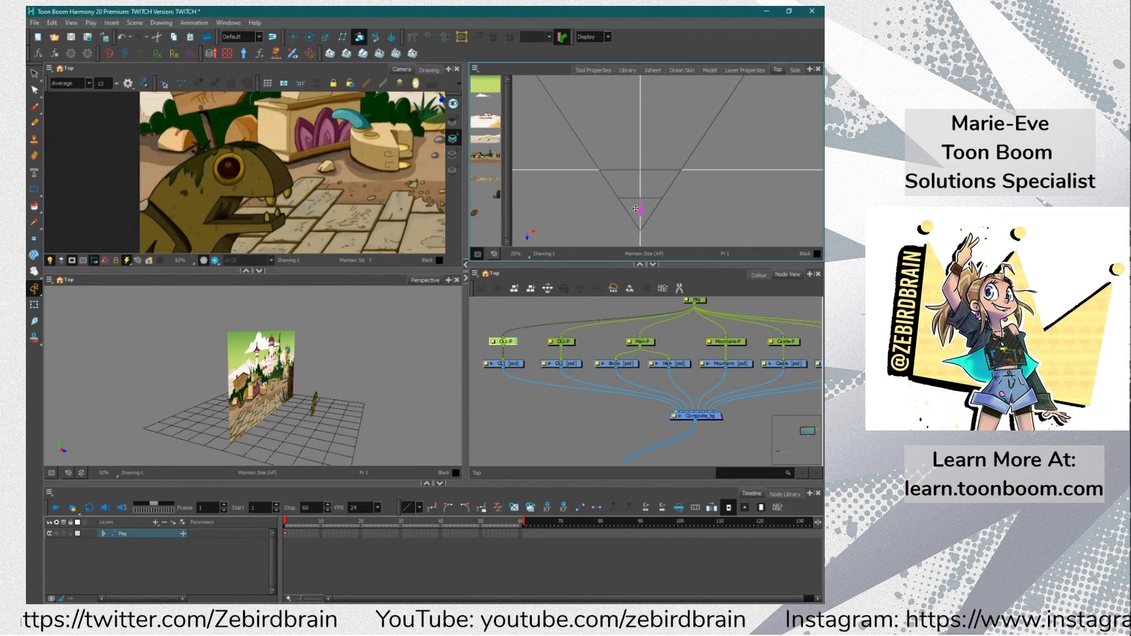
{"action": "mouse_move", "coordinate": [640, 209]}
{"action": "left_mouse_down"}
{"action": "mouse_move", "coordinate": [640, 187]}
{"action": "mouse_move", "coordinate": [640, 213]}
{"action": "left_mouse_up"}
{"action": "scroll", "coordinate": [328, 423], "scroll_direction": "up", "scroll_amount": 2}
{"action": "scroll", "coordinate": [328, 422], "scroll_direction": "up", "scroll_amount": 5}
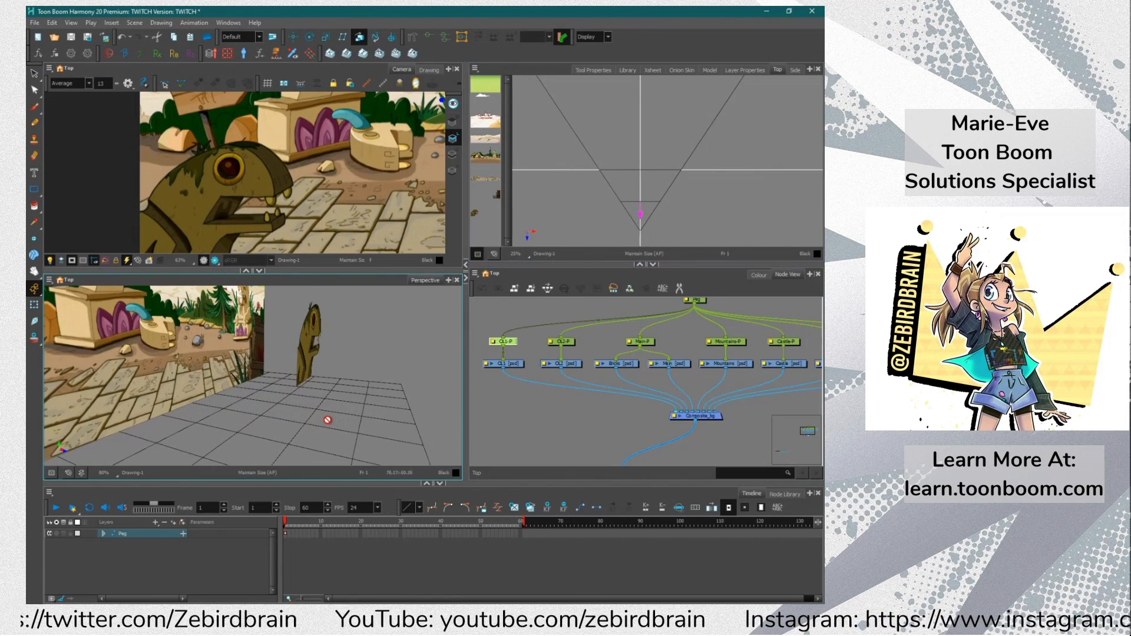
{"action": "left_click_drag", "start_coordinate": [639, 200], "coordinate": [634, 233]}
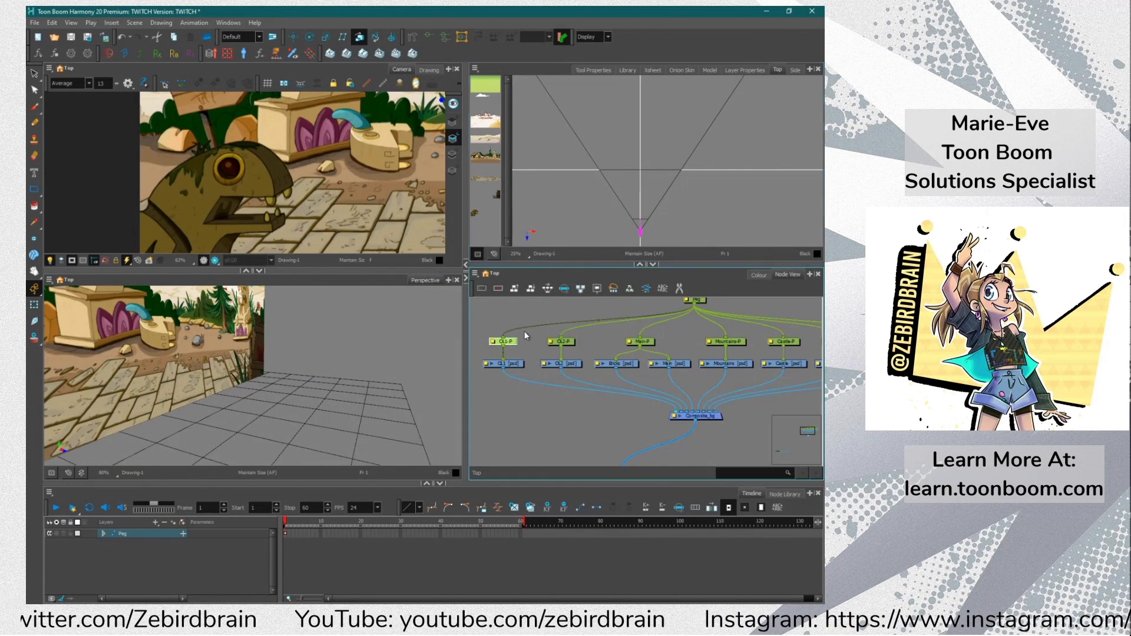
Try moving the OL1-P peg just past the camera cone's tip with Maintain Size and inspect it in the Perspective view
{"action": "left_click_drag", "start_coordinate": [418, 359], "coordinate": [333, 345]}
{"action": "left_click_drag", "start_coordinate": [640, 232], "coordinate": [640, 239]}
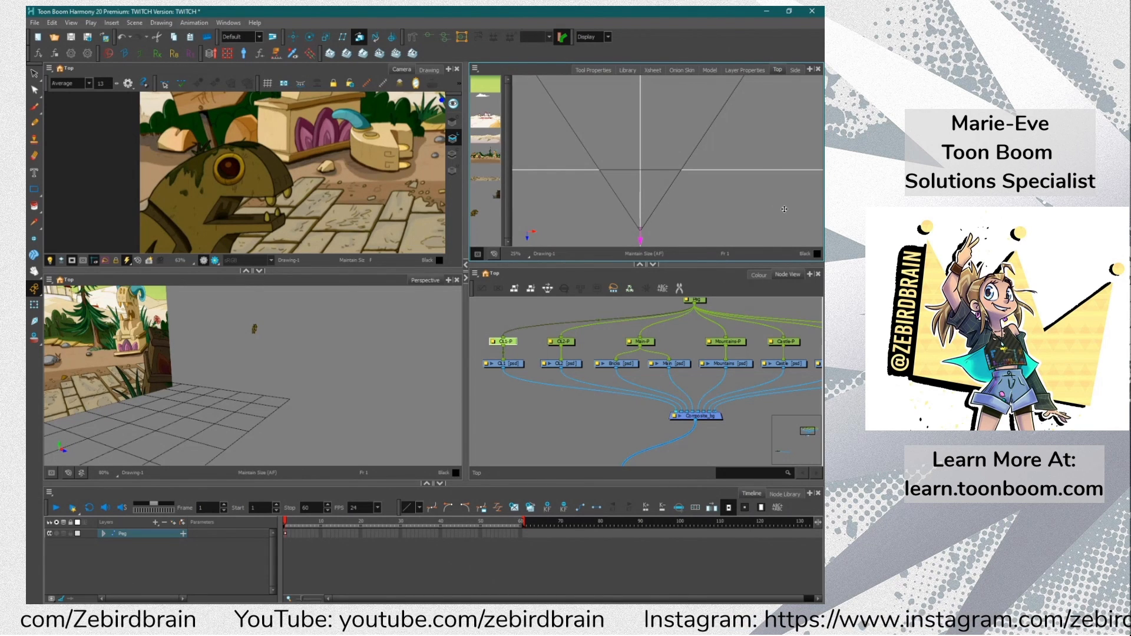
{"action": "scroll", "coordinate": [256, 347], "scroll_direction": "down", "scroll_amount": 1}
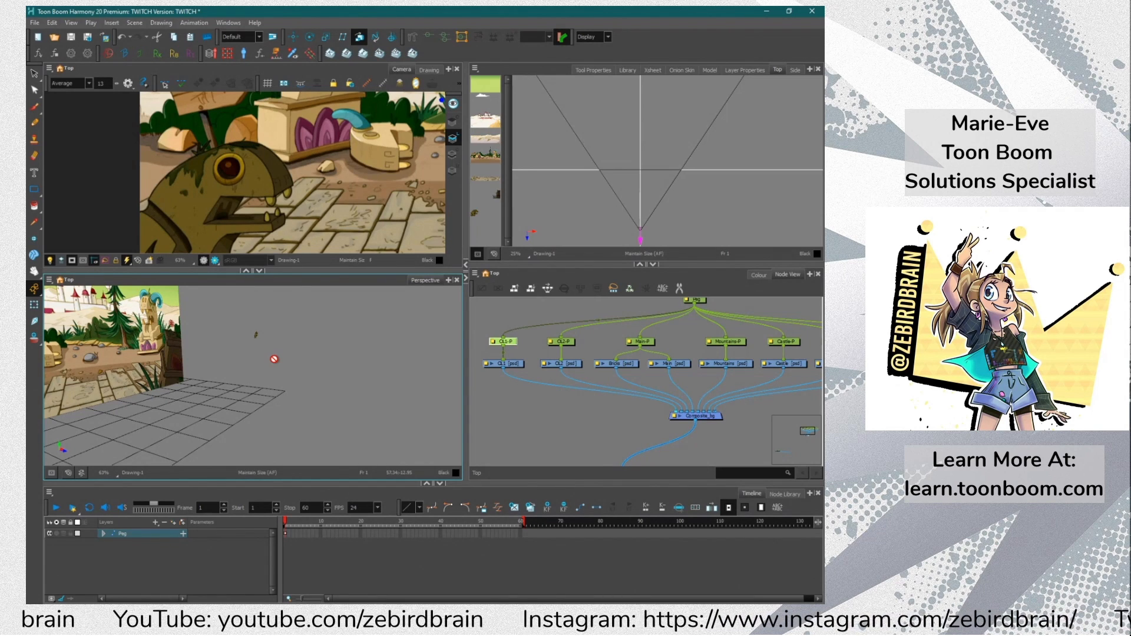
{"action": "scroll", "coordinate": [235, 330], "scroll_direction": "down", "scroll_amount": 1}
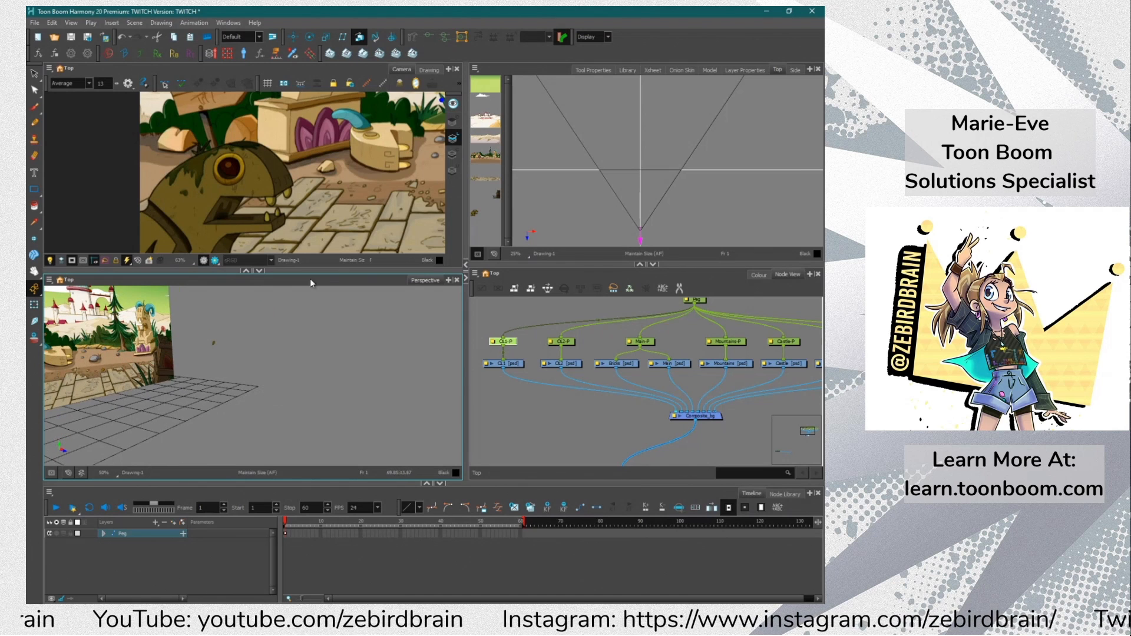
Move the OL1-P peg back inside the camera cone and compare its depth with the other layers in the Perspective view
{"action": "left_click_drag", "start_coordinate": [641, 238], "coordinate": [635, 199]}
{"action": "left_click_drag", "start_coordinate": [318, 412], "coordinate": [139, 354]}
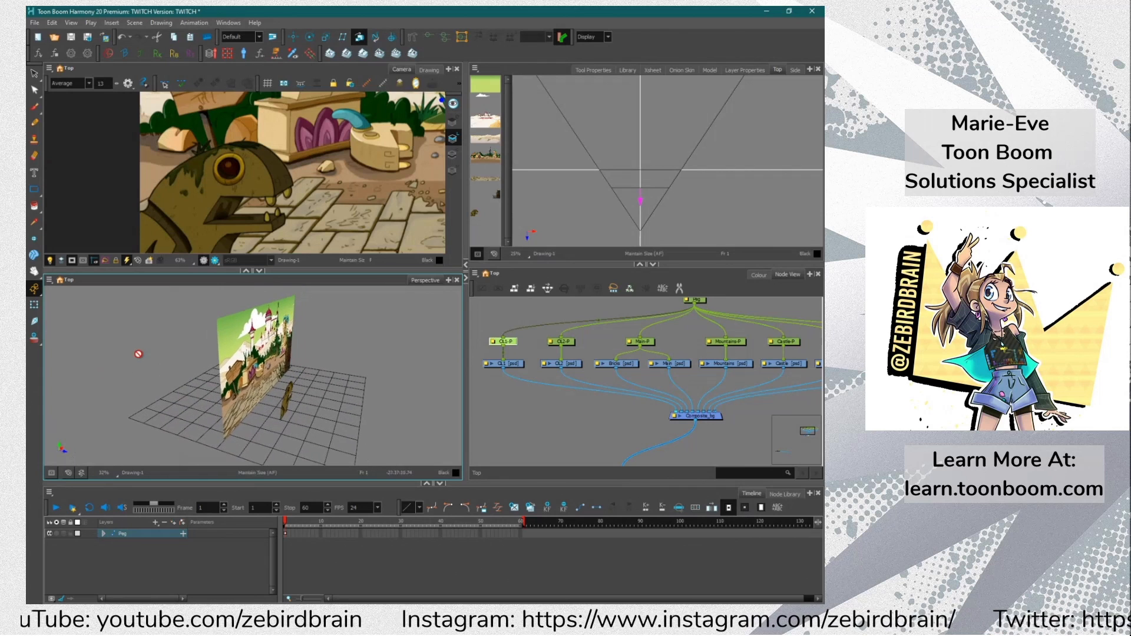
{"action": "scroll", "coordinate": [194, 346], "scroll_direction": "down", "scroll_amount": 1}
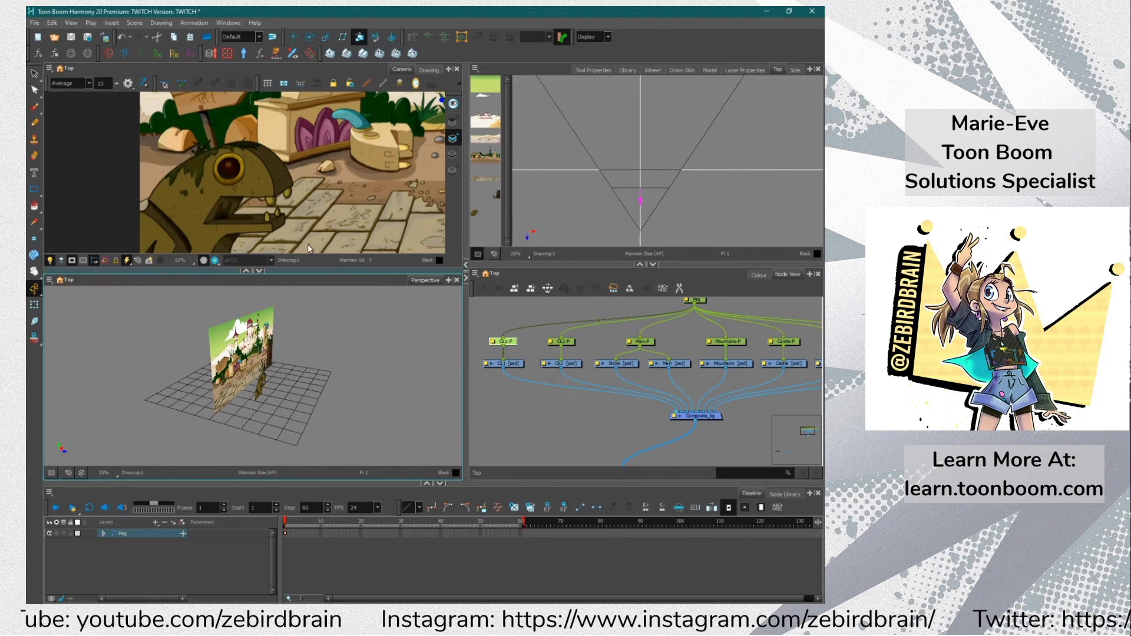
Push the Layer_1-P peg far back along the Z axis with Maintain Size and compare the Camera, Perspective and Top views
{"action": "left_click", "coordinate": [486, 86]}
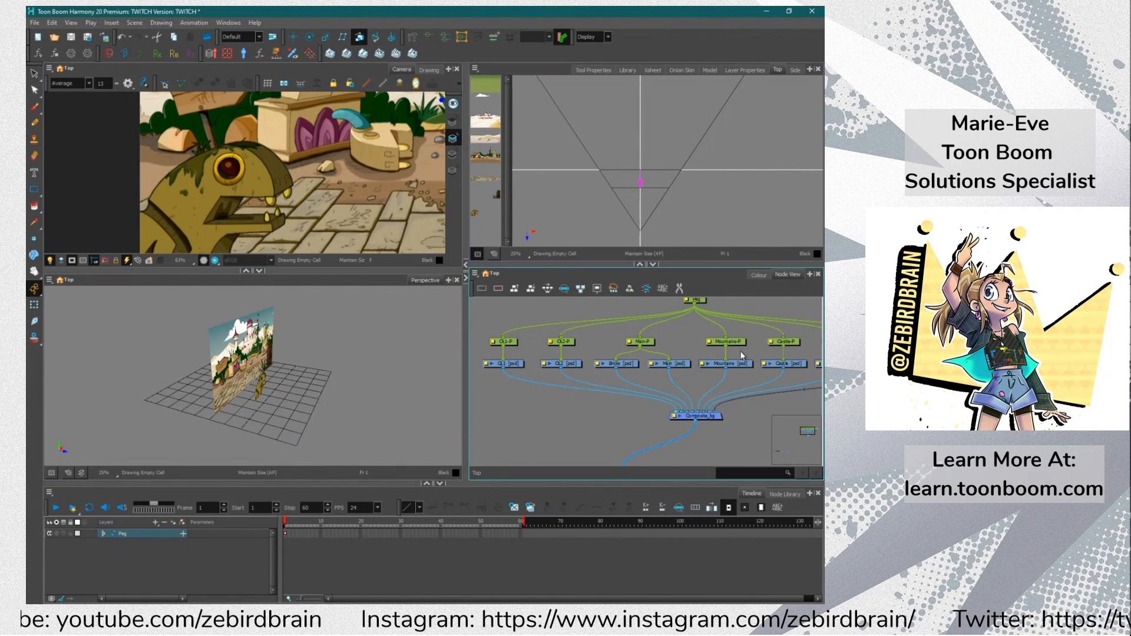
{"action": "left_click_drag", "start_coordinate": [725, 362], "coordinate": [543, 387]}
{"action": "left_click", "coordinate": [724, 368]}
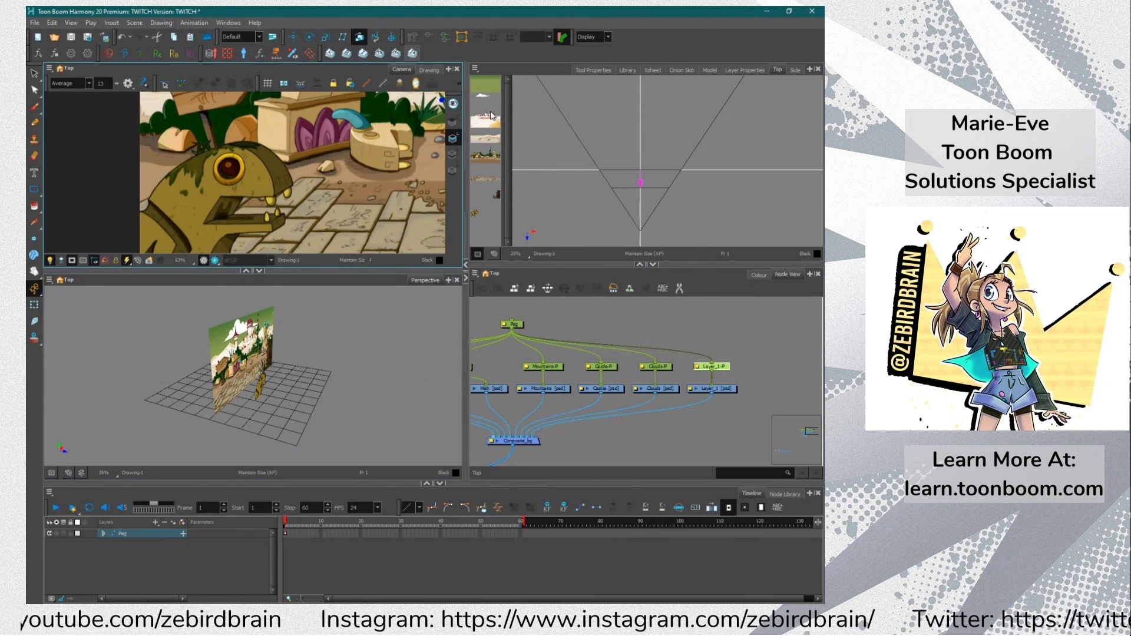
{"action": "mouse_move", "coordinate": [640, 182]}
{"action": "left_mouse_down"}
{"action": "mouse_move", "coordinate": [641, 63]}
{"action": "mouse_move", "coordinate": [641, 73]}
{"action": "left_mouse_up"}
{"action": "scroll", "coordinate": [192, 375], "scroll_direction": "down", "scroll_amount": 2}
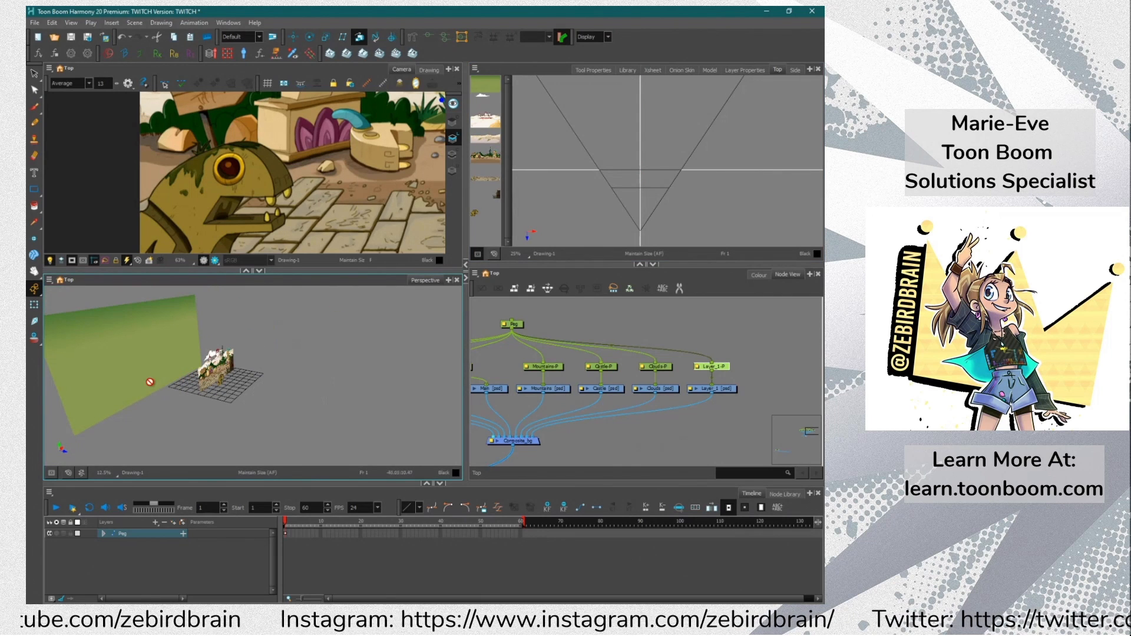
{"action": "left_click_drag", "start_coordinate": [120, 400], "coordinate": [125, 377]}
{"action": "scroll", "coordinate": [179, 183], "scroll_direction": "down", "scroll_amount": 5}
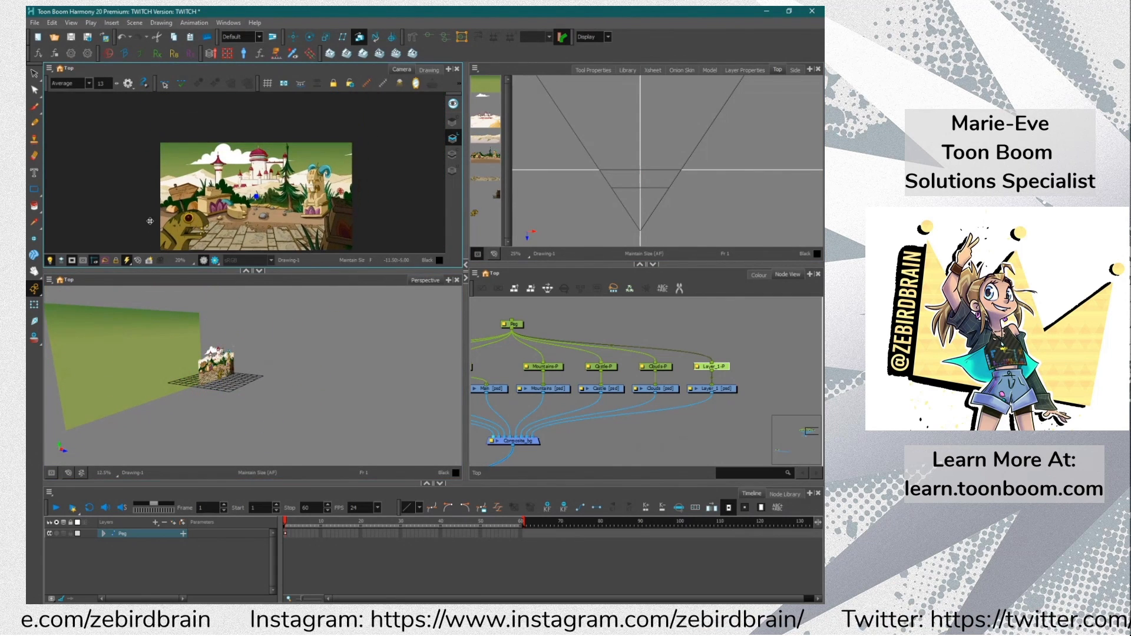
{"action": "left_click_drag", "start_coordinate": [150, 221], "coordinate": [155, 195]}
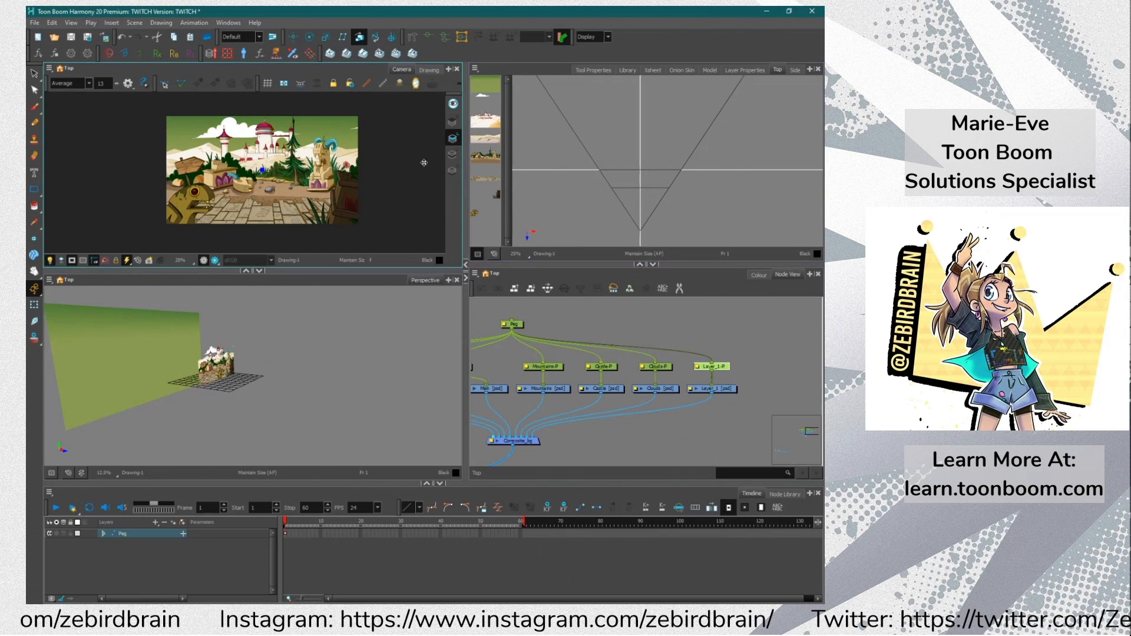
{"action": "scroll", "coordinate": [600, 166], "scroll_direction": "down", "scroll_amount": 2}
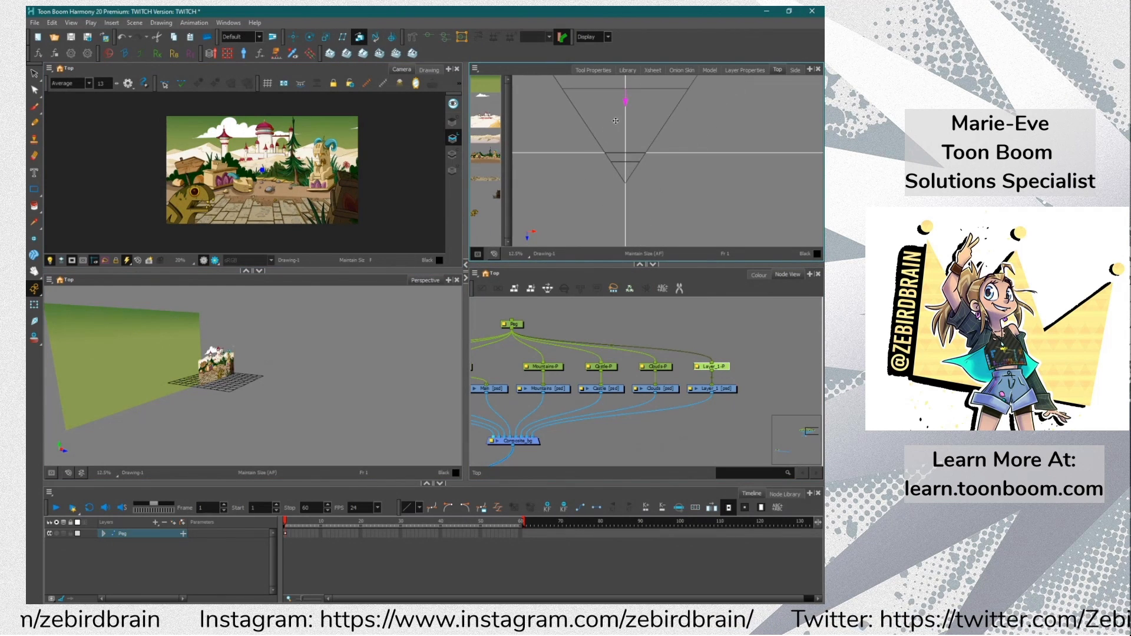
{"action": "mouse_move", "coordinate": [583, 145]}
{"action": "left_mouse_down"}
{"action": "mouse_move", "coordinate": [591, 171]}
{"action": "mouse_move", "coordinate": [629, 162]}
{"action": "mouse_move", "coordinate": [628, 227]}
{"action": "mouse_move", "coordinate": [626, 109]}
{"action": "mouse_move", "coordinate": [628, 121]}
{"action": "left_mouse_up"}
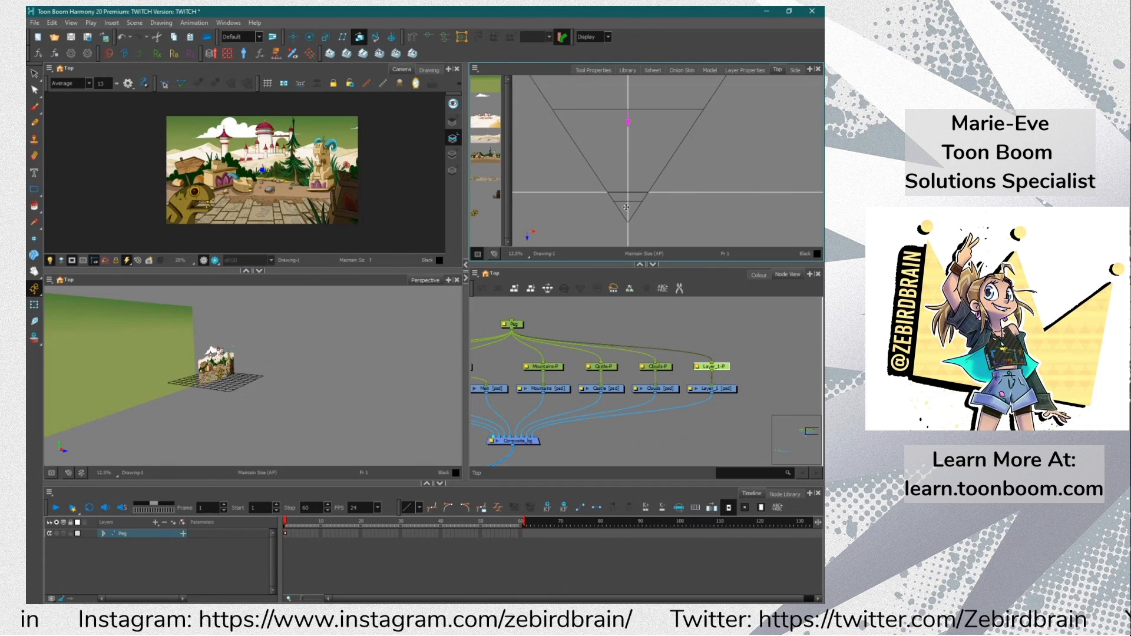
Reset the Layer_1-P peg to its original position
{"action": "left_click_drag", "start_coordinate": [501, 403], "coordinate": [556, 406]}
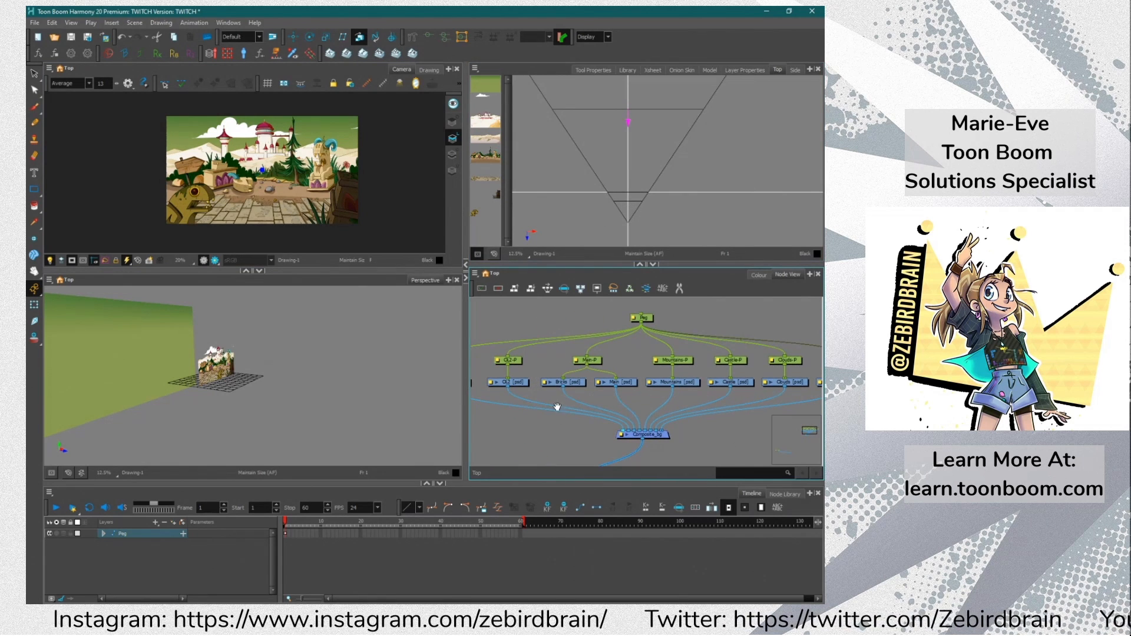
{"action": "left_click", "coordinate": [531, 358]}
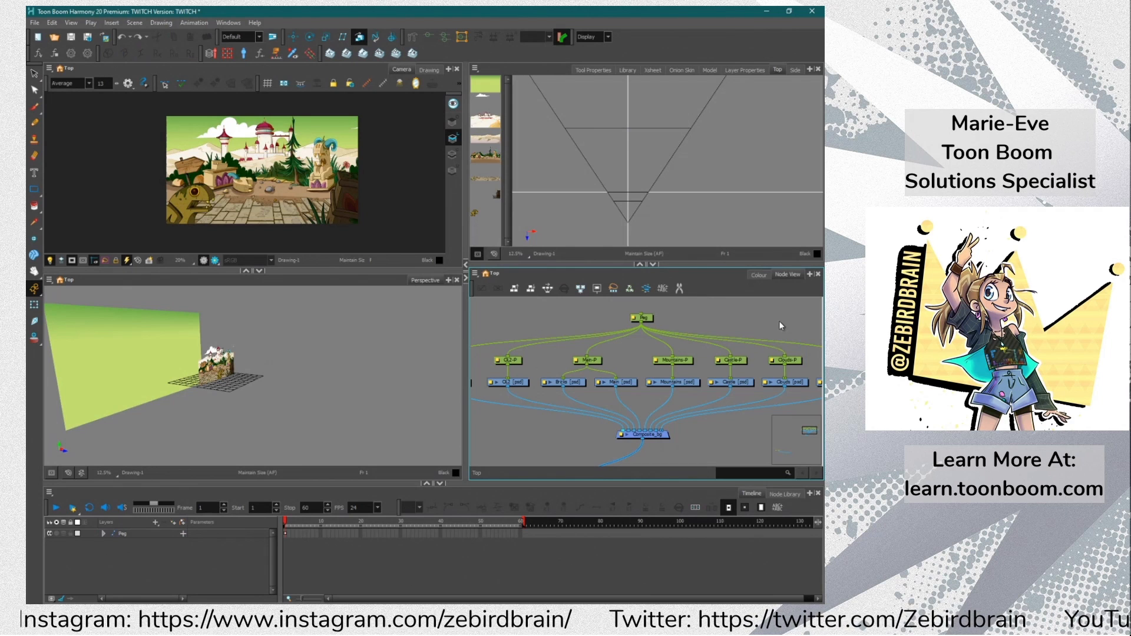
{"action": "left_click_drag", "start_coordinate": [778, 322], "coordinate": [686, 324]}
{"action": "left_click", "coordinate": [749, 363]}
{"action": "key", "text": "r"}
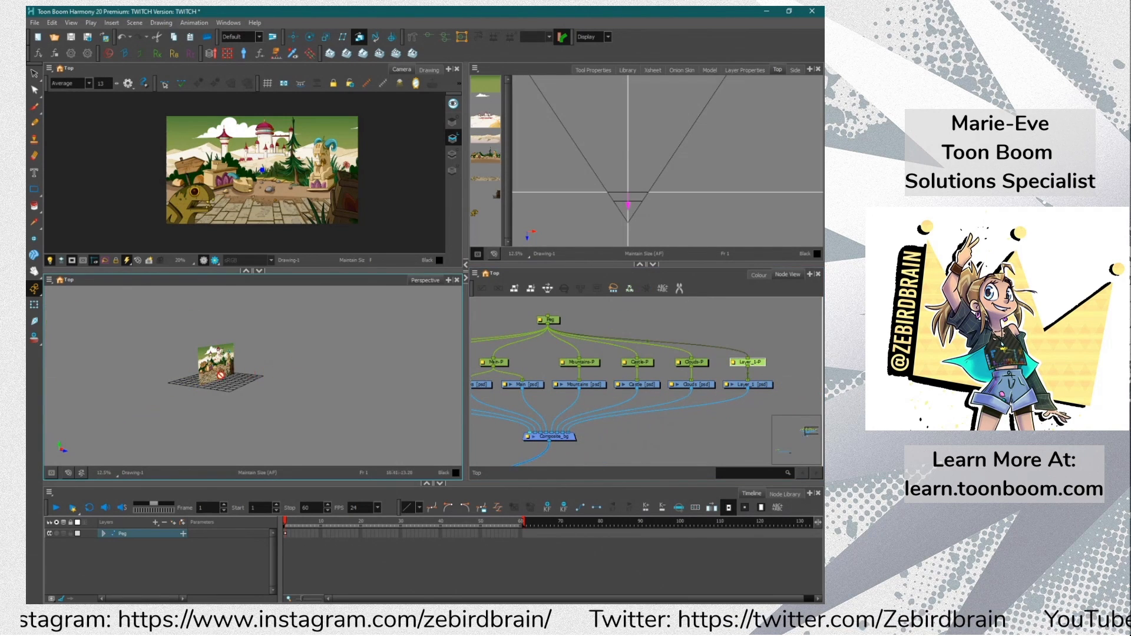
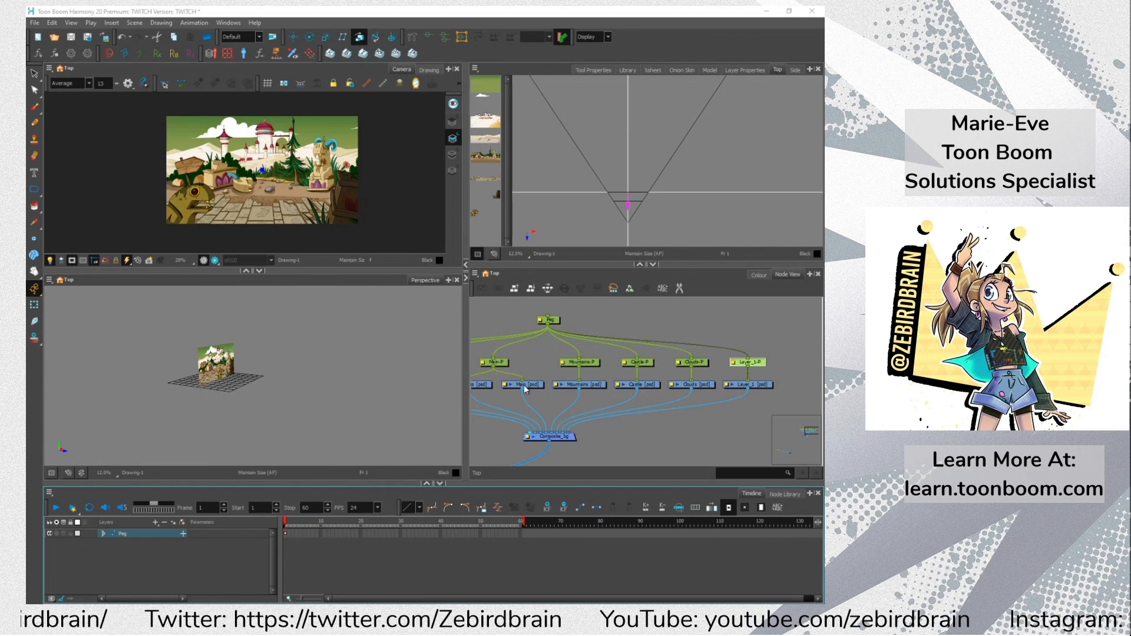
Reset the OL1-P peg to its original position and orbit the Perspective view to show the layers from above
{"action": "left_click", "coordinate": [508, 401]}
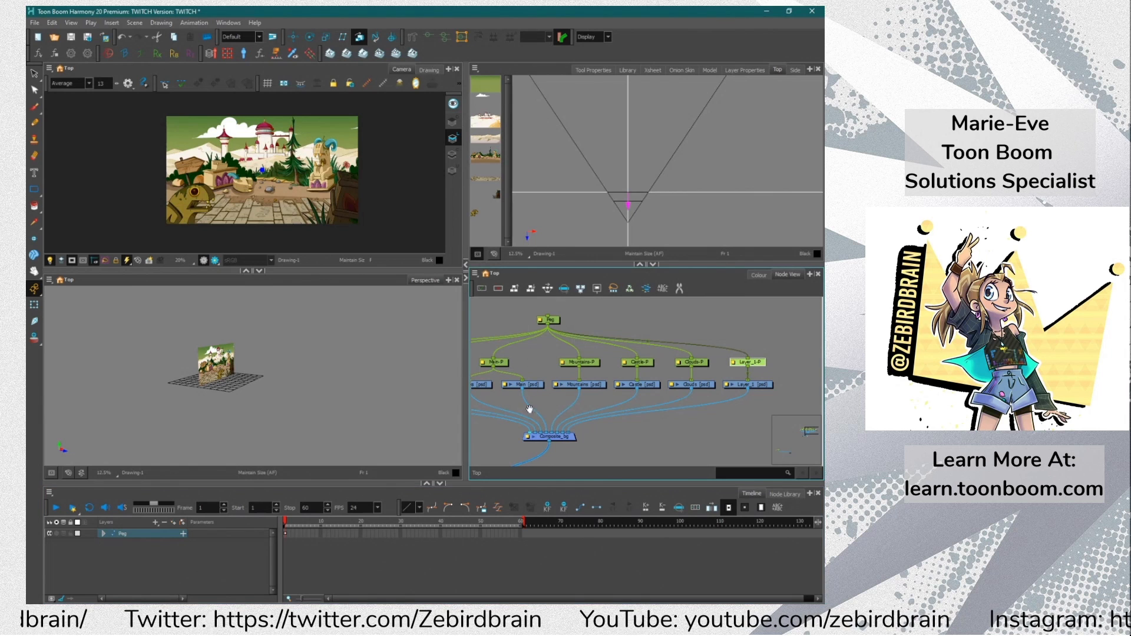
{"action": "left_click_drag", "start_coordinate": [529, 409], "coordinate": [661, 402]}
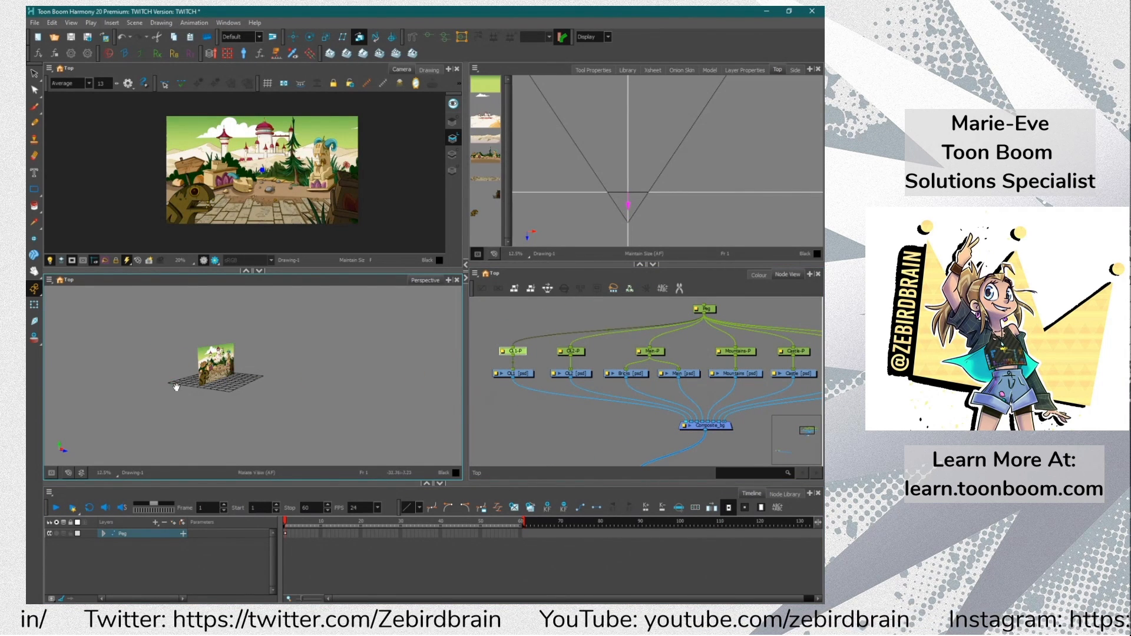
{"action": "left_click_drag", "start_coordinate": [177, 383], "coordinate": [166, 414]}
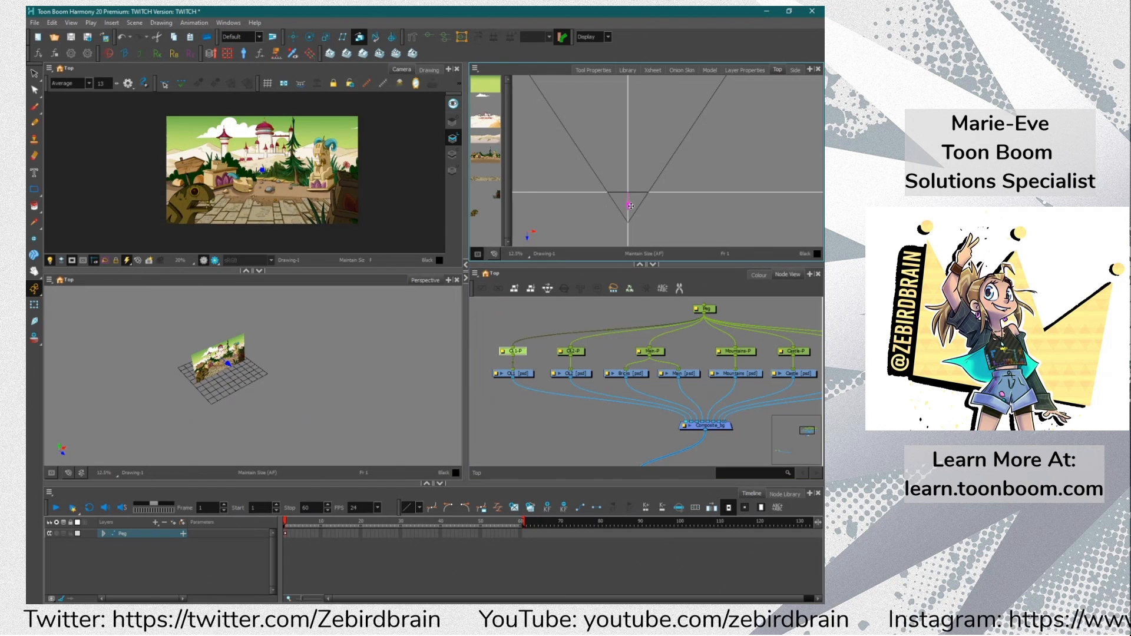
{"action": "scroll", "coordinate": [631, 206], "scroll_direction": "up", "scroll_amount": 3}
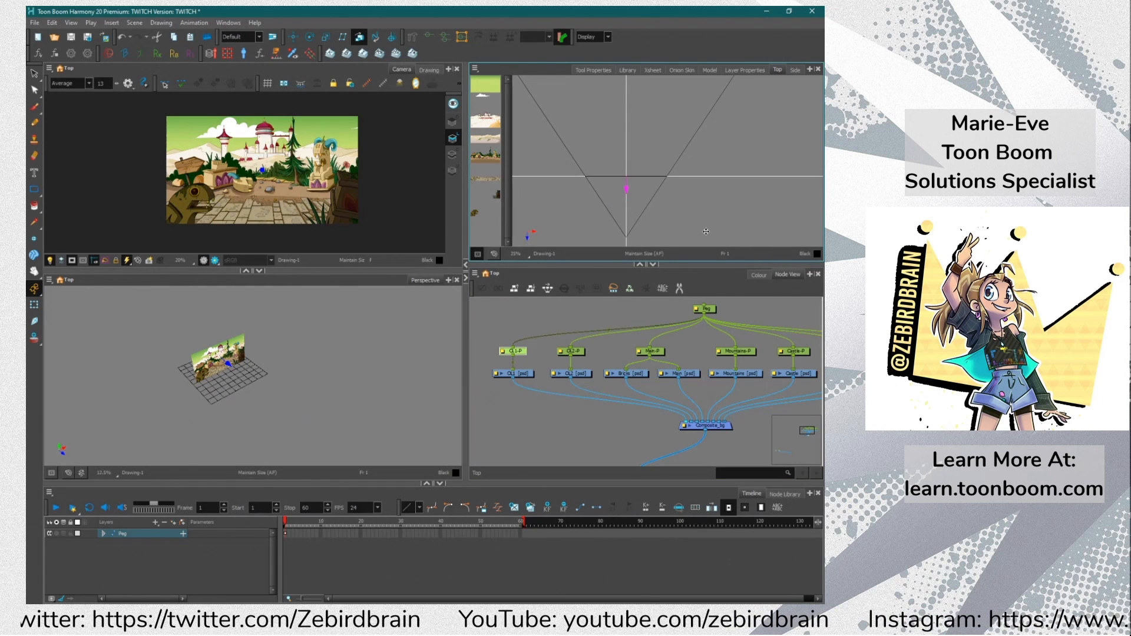
Try pushing the Main-P and Mountains-P pegs back in the Top view with Maintain Size, then undo the change
{"action": "left_click", "coordinate": [652, 351]}
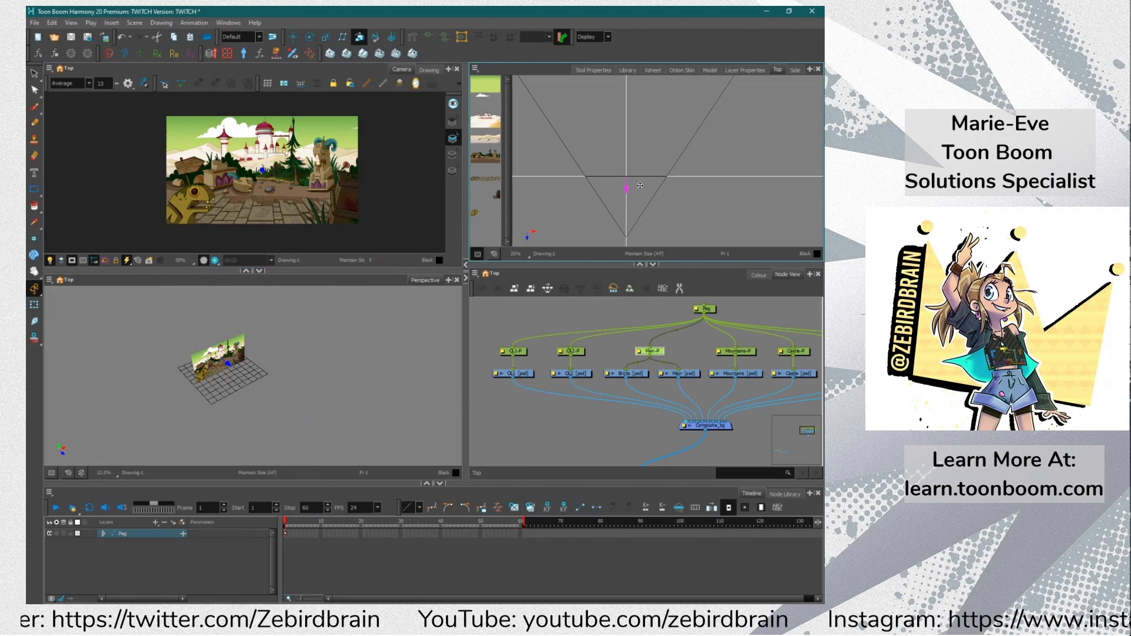
{"action": "left_click_drag", "start_coordinate": [627, 190], "coordinate": [615, 168]}
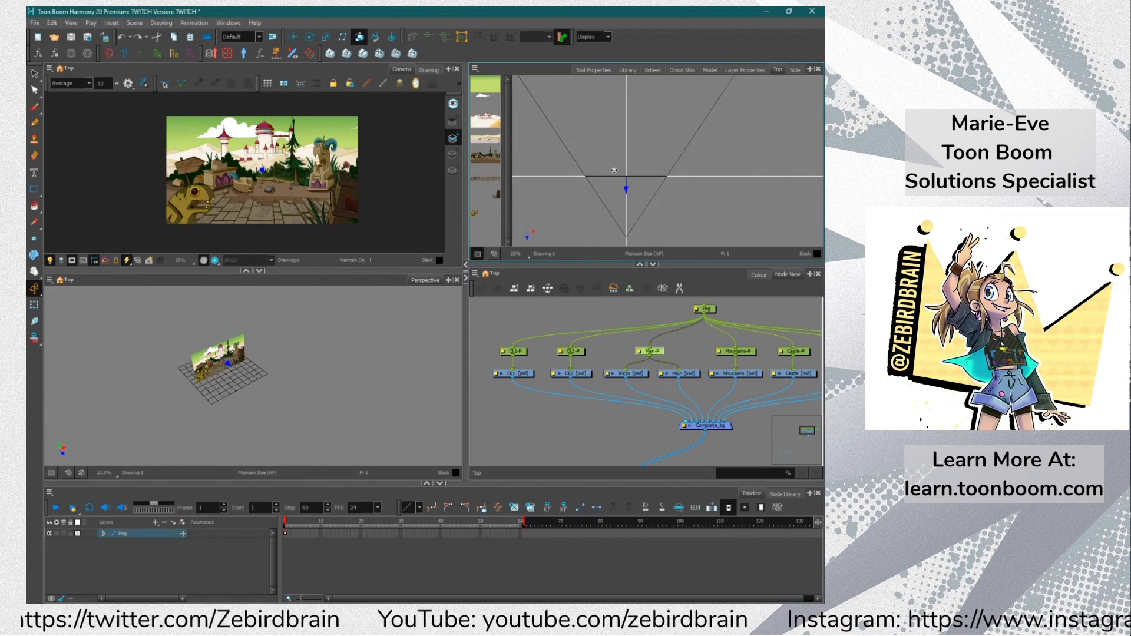
{"action": "left_click", "coordinate": [513, 352]}
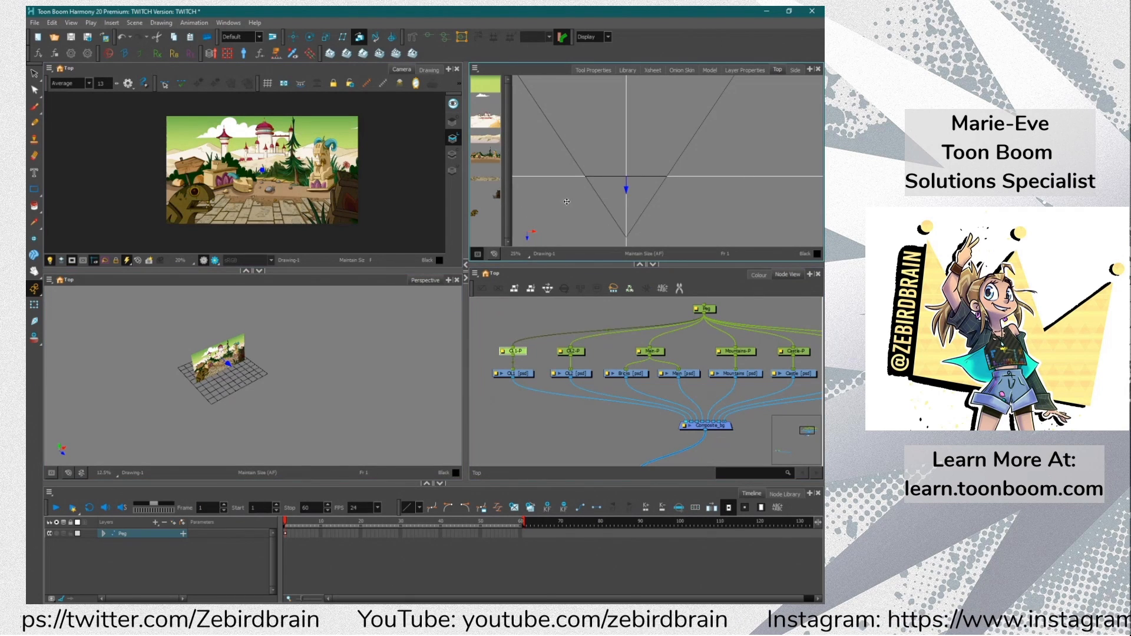
{"action": "left_click", "coordinate": [721, 352]}
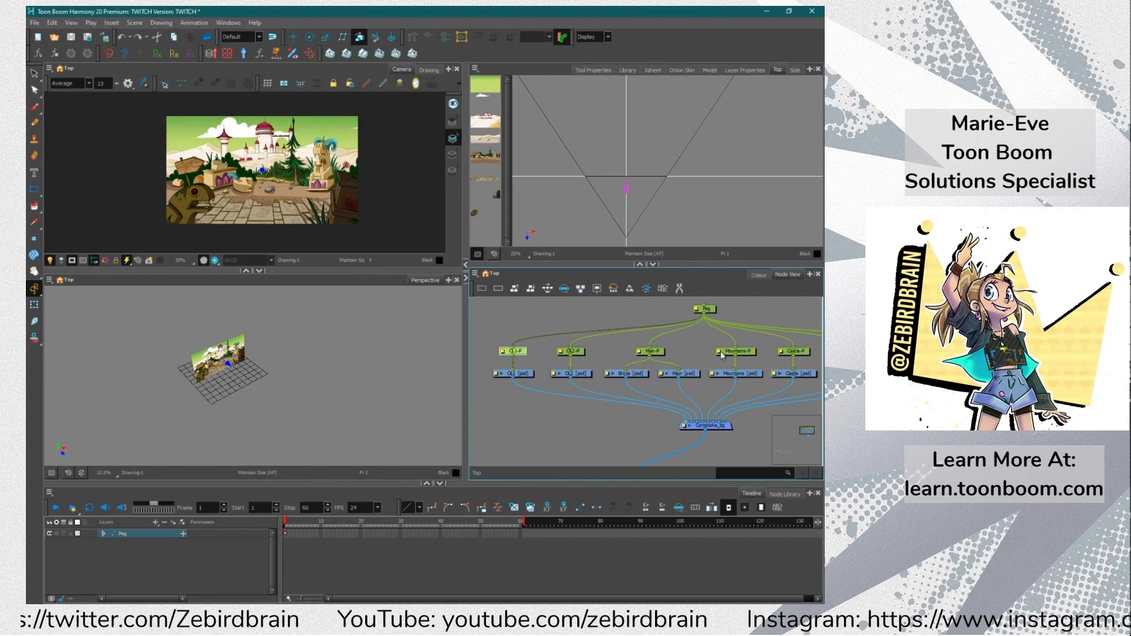
{"action": "left_click", "coordinate": [721, 352]}
{"action": "mouse_move", "coordinate": [626, 192]}
{"action": "left_mouse_down"}
{"action": "mouse_move", "coordinate": [622, 161]}
{"action": "mouse_move", "coordinate": [620, 199]}
{"action": "mouse_move", "coordinate": [620, 171]}
{"action": "left_mouse_up"}
{"action": "key", "text": "ctrl+z"}
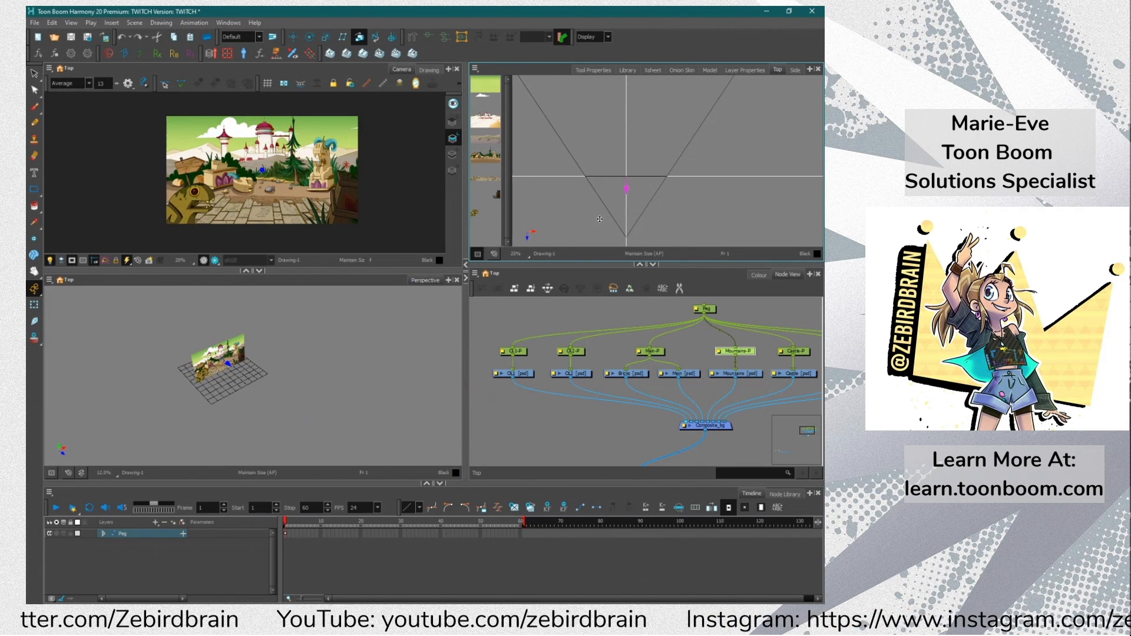
Bring the OL1-P peg forward in the Top view with Maintain Size, close to the camera cone's tip
{"action": "left_click", "coordinate": [523, 352]}
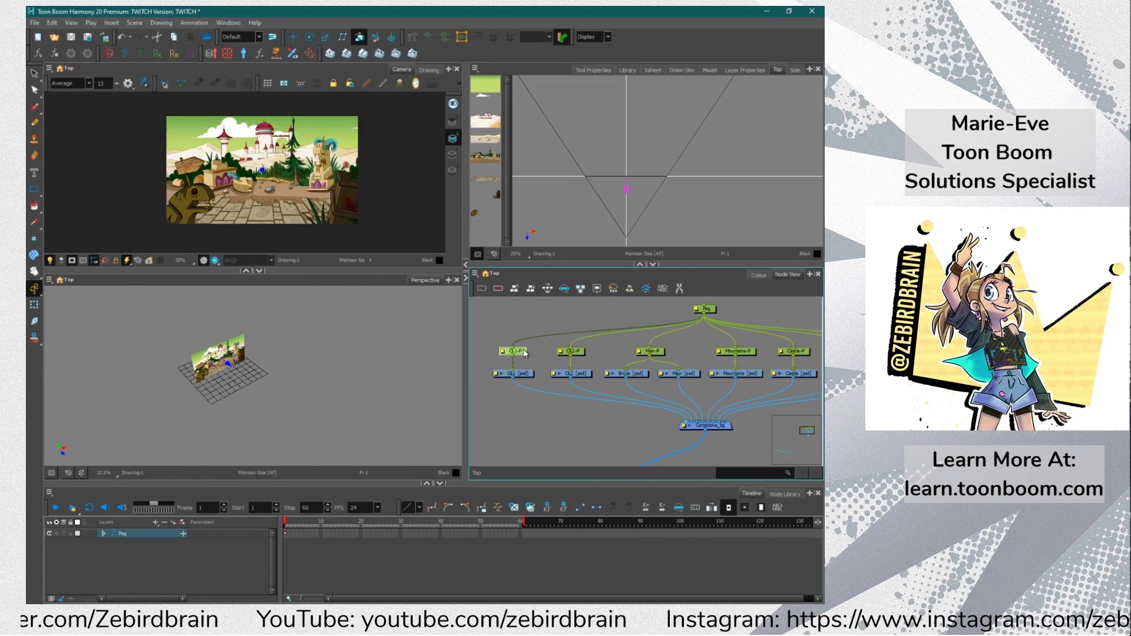
{"action": "left_click", "coordinate": [628, 192]}
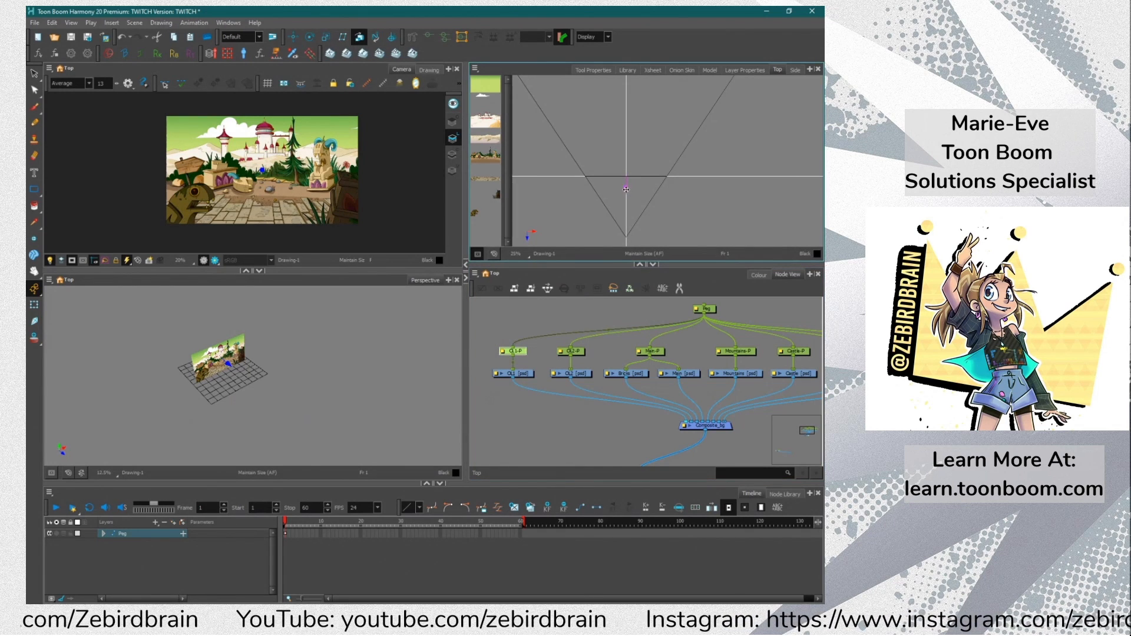
{"action": "left_click_drag", "start_coordinate": [626, 189], "coordinate": [626, 229]}
Bring the OL2-P peg forward with Maintain Size to a depth between OL1-P and the layers on the origin line
{"action": "left_click", "coordinate": [582, 354]}
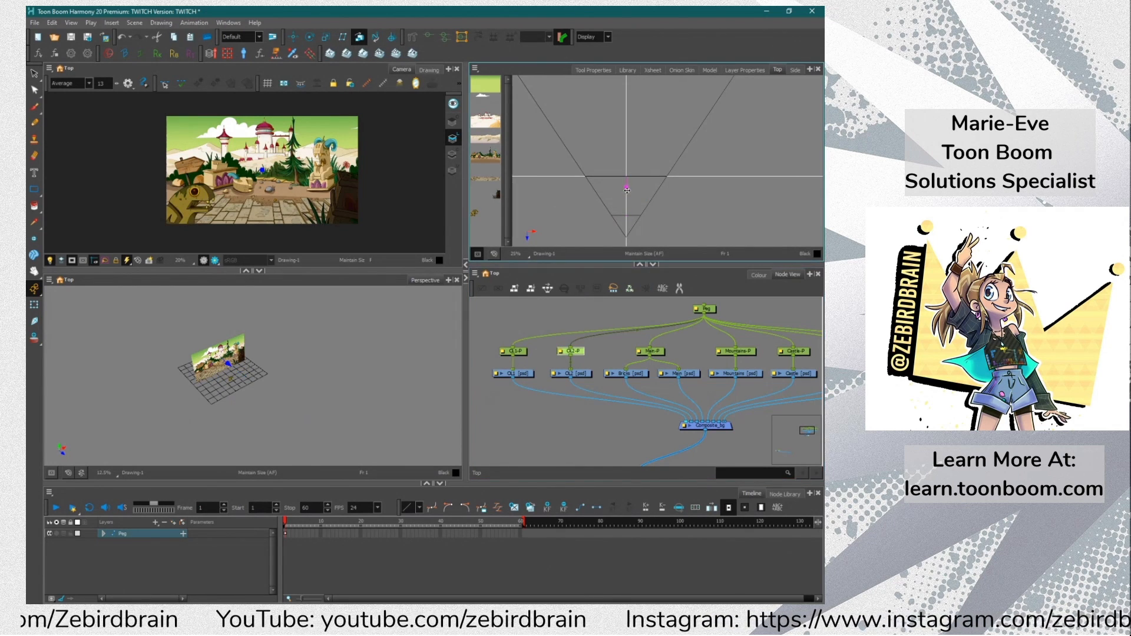
{"action": "left_click_drag", "start_coordinate": [627, 190], "coordinate": [627, 208]}
{"action": "scroll", "coordinate": [626, 215], "scroll_direction": "up", "scroll_amount": 3}
{"action": "scroll", "coordinate": [625, 204], "scroll_direction": "down", "scroll_amount": 2}
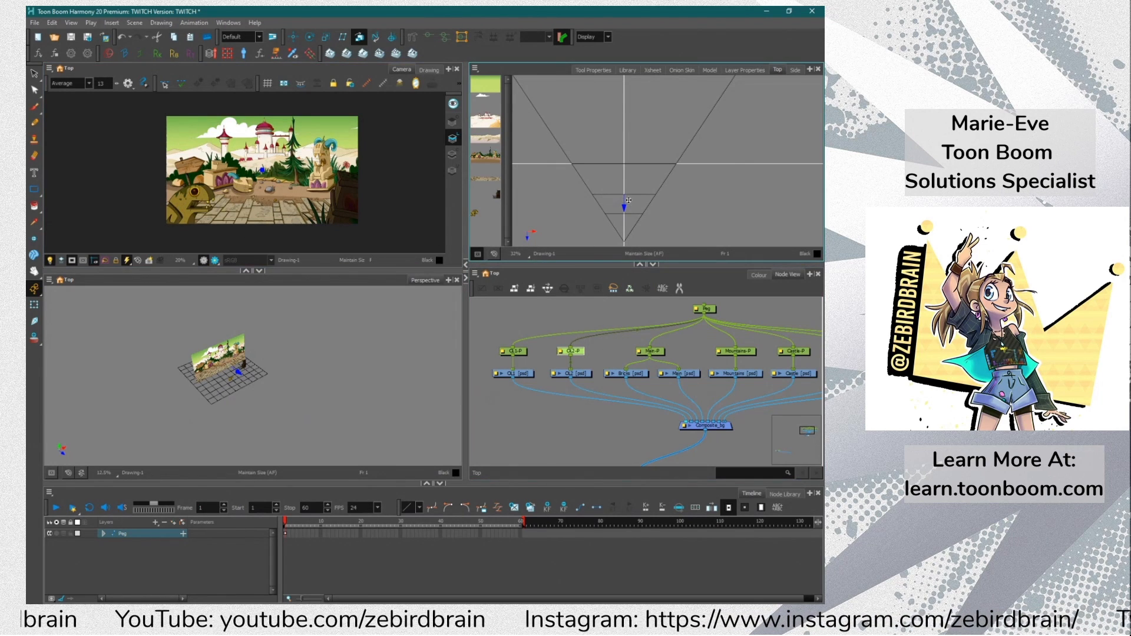
{"action": "mouse_move", "coordinate": [629, 210]}
{"action": "left_mouse_down"}
{"action": "mouse_move", "coordinate": [629, 229]}
{"action": "mouse_move", "coordinate": [623, 206]}
{"action": "left_mouse_up"}
Try pushing the Mountains-P peg back behind the origin line with Maintain Size, check the Camera view, then undo the move
{"action": "left_click", "coordinate": [523, 353]}
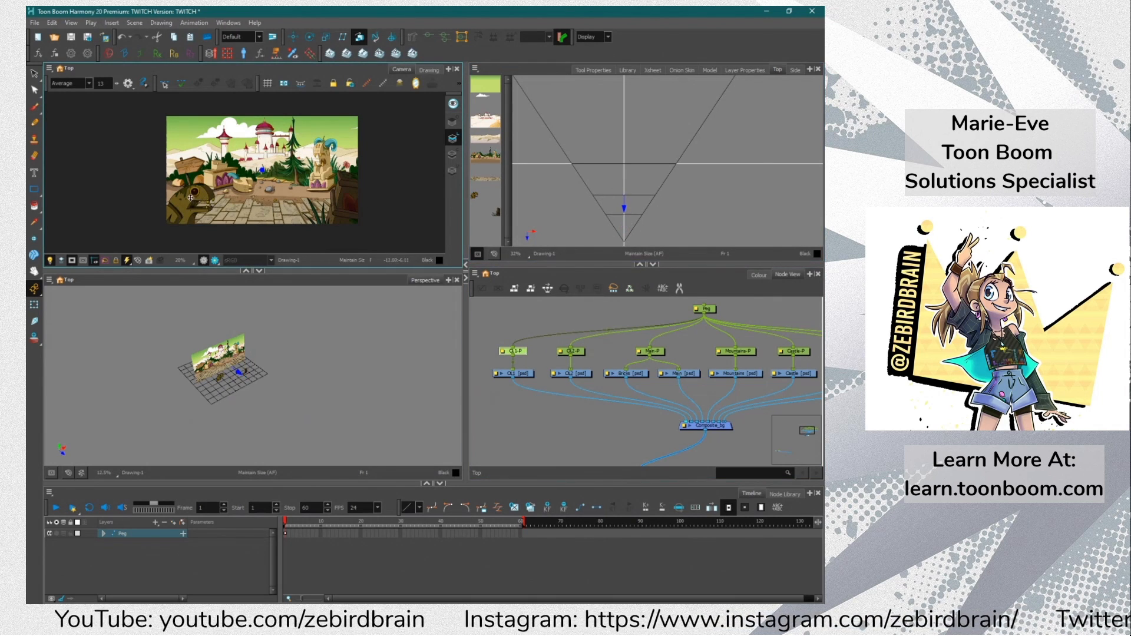
{"action": "left_click", "coordinate": [652, 351]}
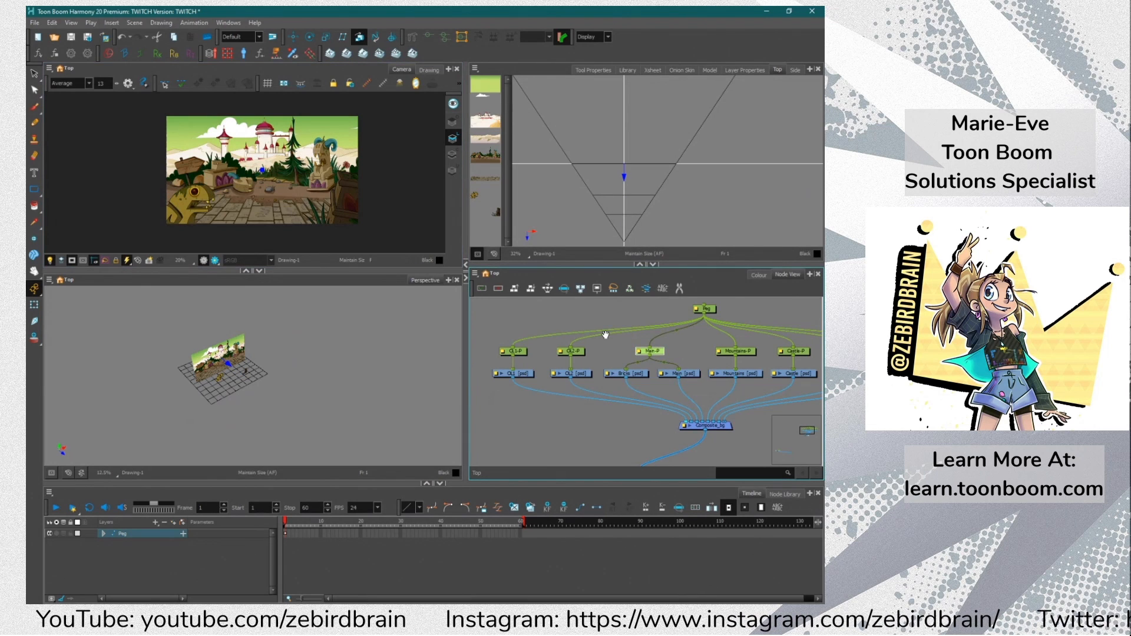
{"action": "left_click_drag", "start_coordinate": [605, 334], "coordinate": [483, 343]}
{"action": "left_click", "coordinate": [614, 359]}
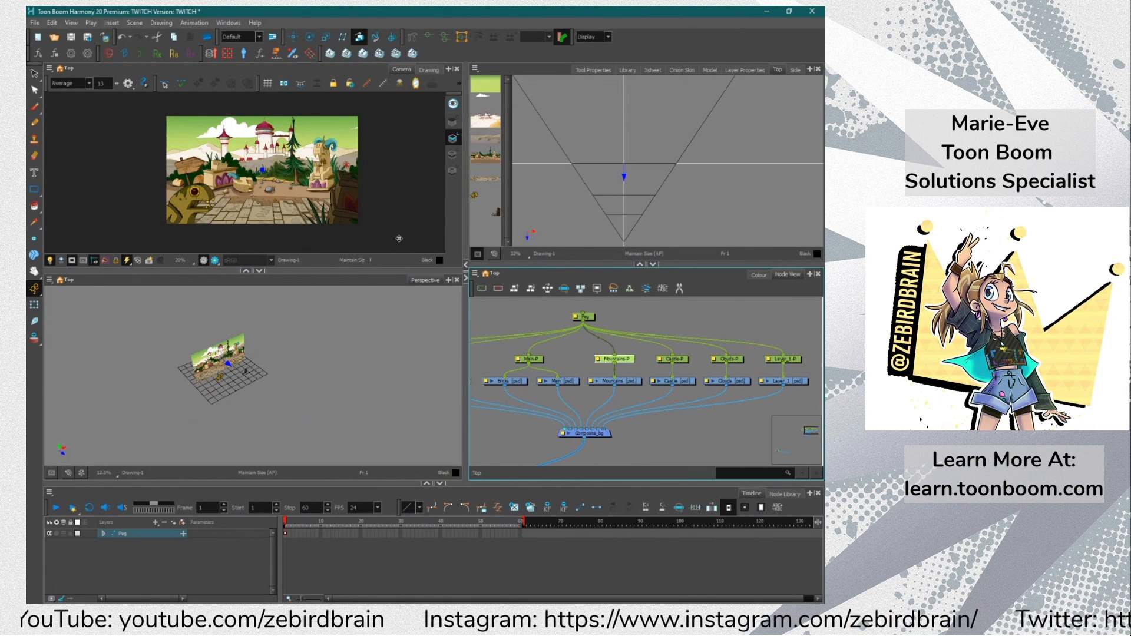
{"action": "left_click_drag", "start_coordinate": [625, 176], "coordinate": [624, 144]}
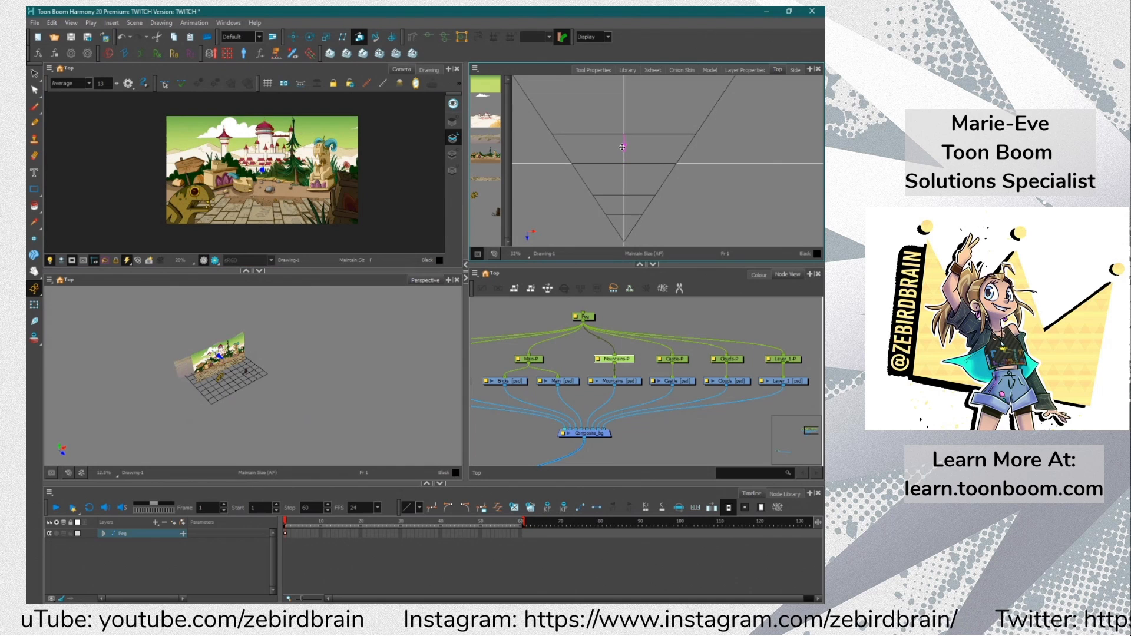
{"action": "scroll", "coordinate": [274, 151], "scroll_direction": "up", "scroll_amount": 2}
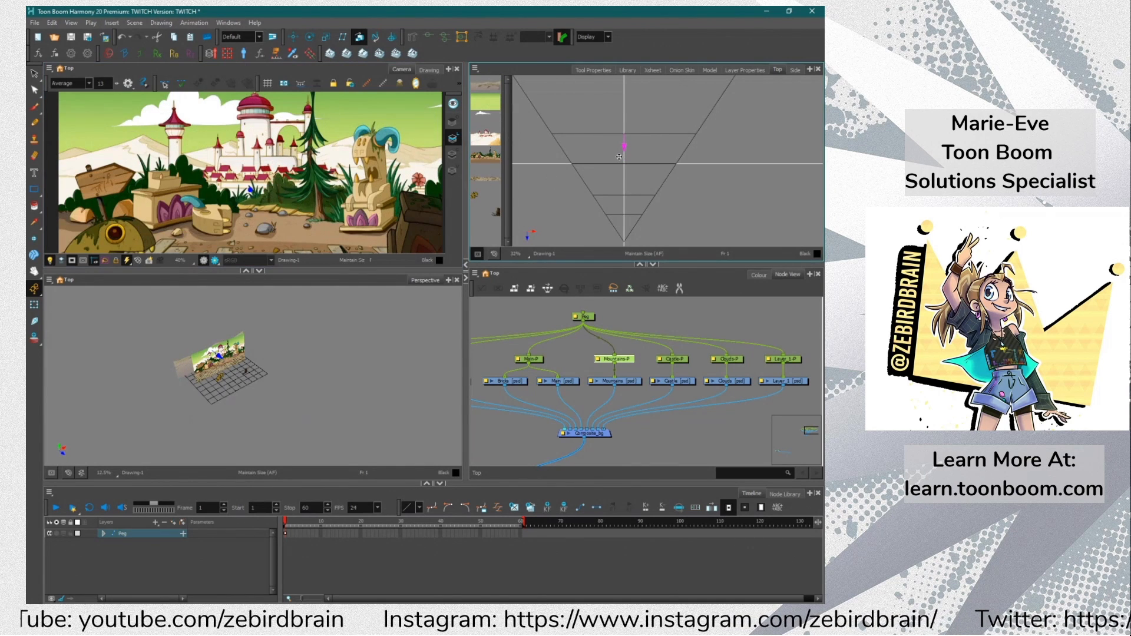
{"action": "key", "text": "ctrl+z"}
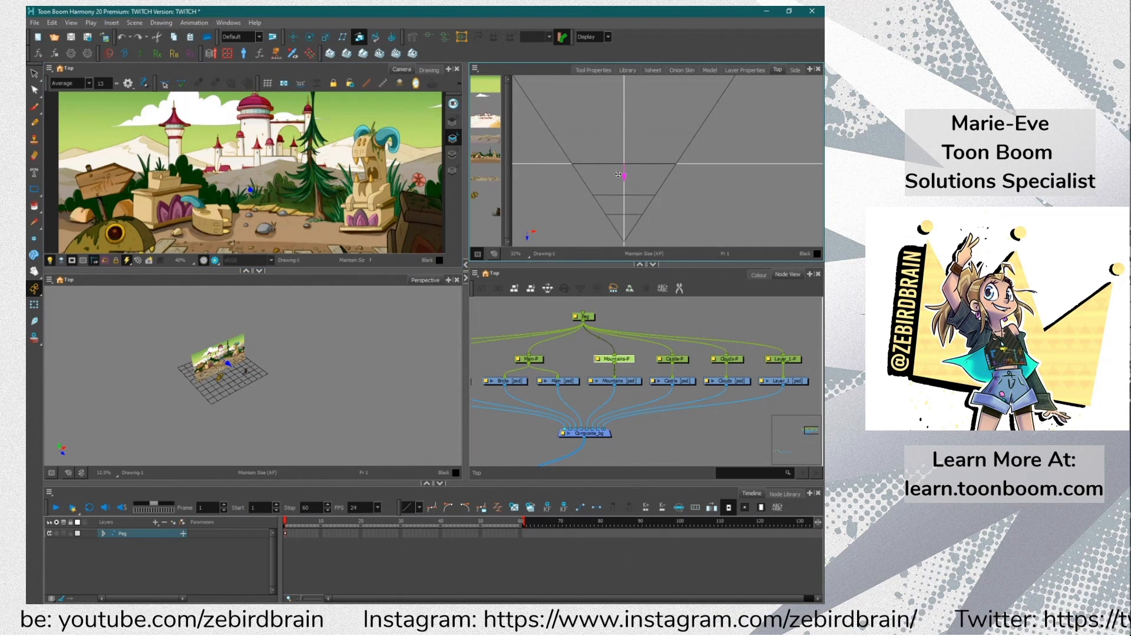
Push the Mountains-P, Castle-P, Clouds-P and Layer_1-P pegs progressively further back behind the origin line with Maintain Size
{"action": "left_click_drag", "start_coordinate": [625, 176], "coordinate": [624, 110]}
{"action": "left_click", "coordinate": [673, 359]}
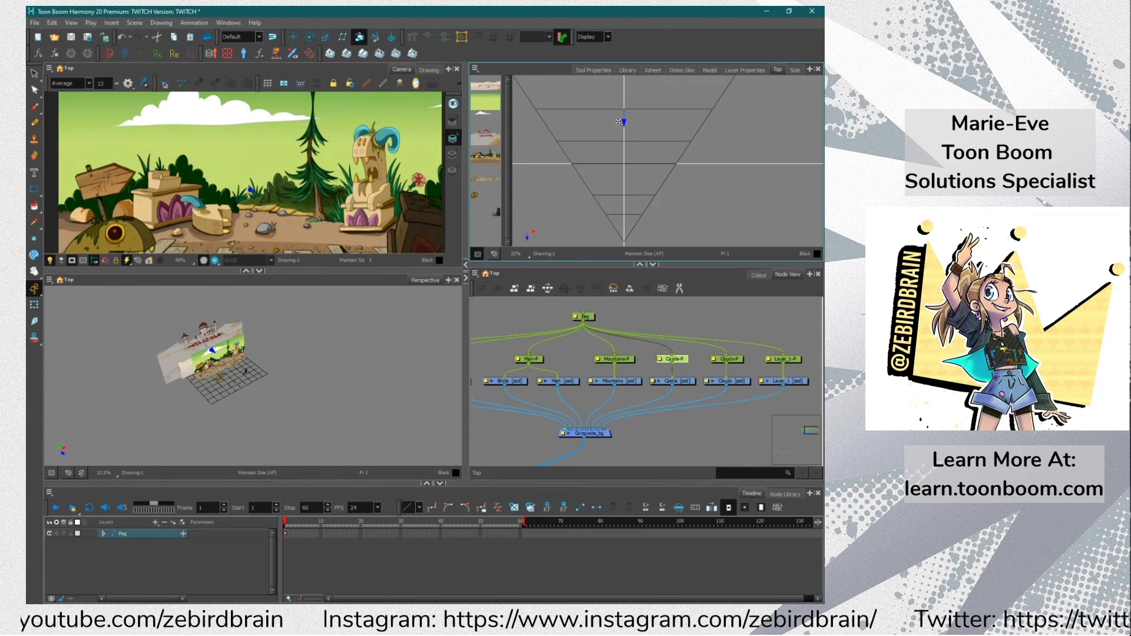
{"action": "left_click", "coordinate": [722, 359]}
{"action": "left_click_drag", "start_coordinate": [625, 176], "coordinate": [624, 86]}
{"action": "left_click", "coordinate": [764, 360]}
{"action": "left_click_drag", "start_coordinate": [598, 174], "coordinate": [583, 128]}
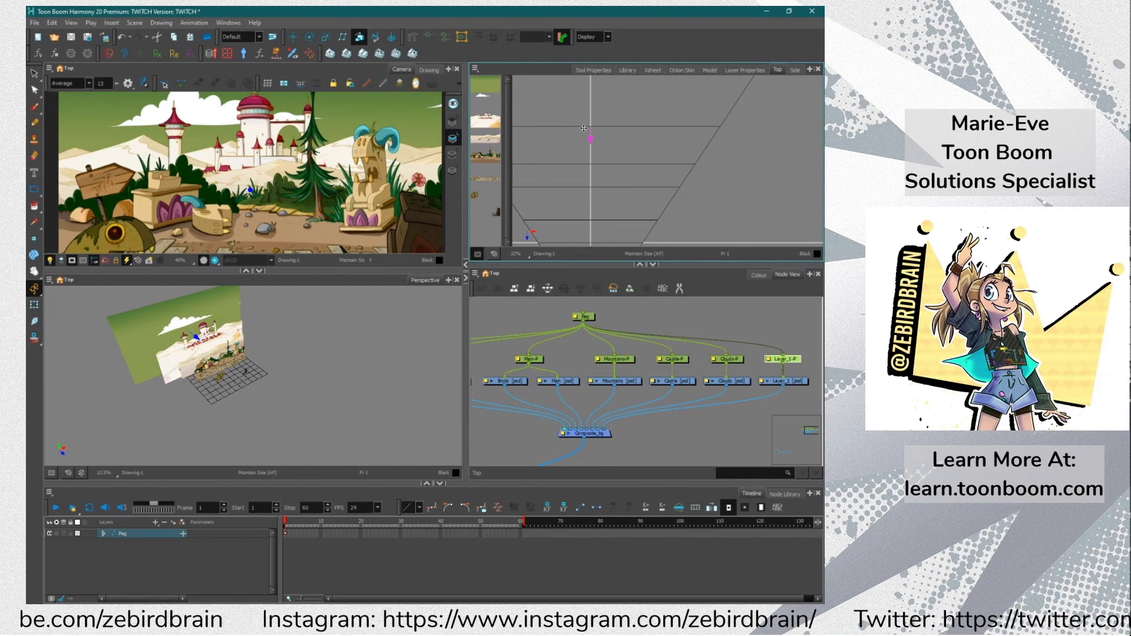
{"action": "scroll", "coordinate": [245, 178], "scroll_direction": "down", "scroll_amount": 1}
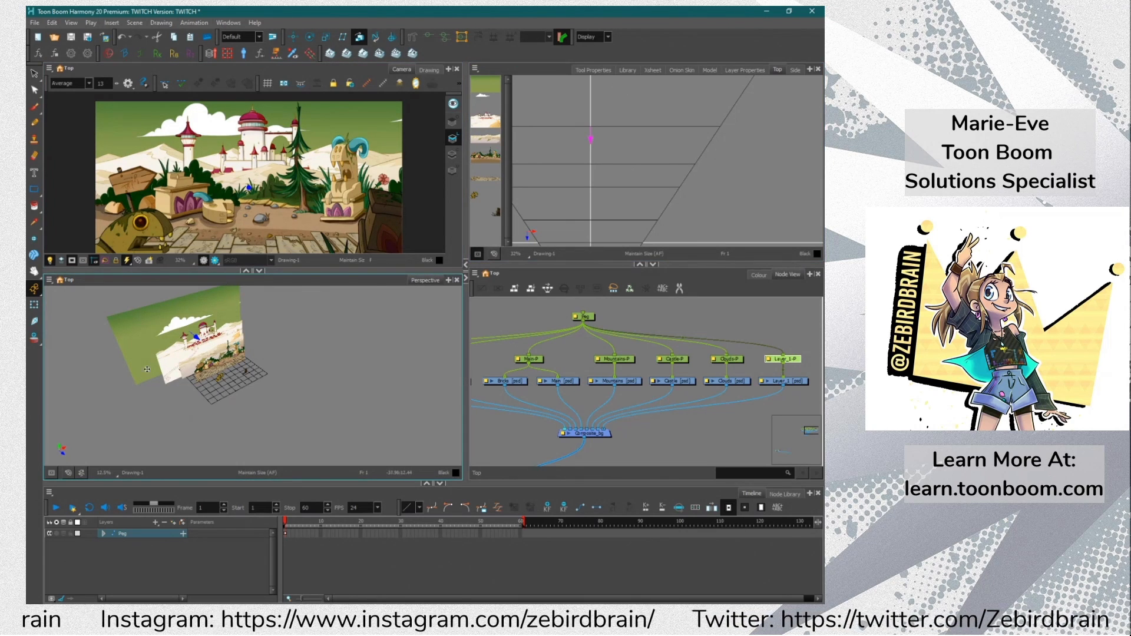
{"action": "scroll", "coordinate": [147, 370], "scroll_direction": "up", "scroll_amount": 2}
{"action": "left_click_drag", "start_coordinate": [147, 382], "coordinate": [68, 364]}
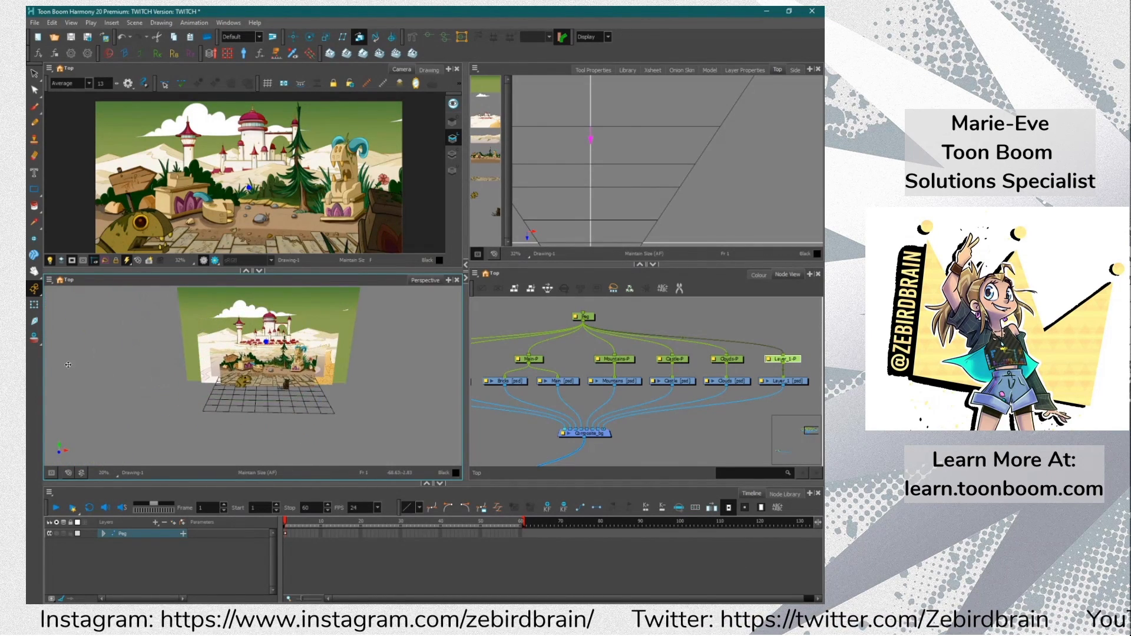
Add a Camera node beside the main composite, give it a parent peg, and look over the peg's layer properties
{"action": "left_click_drag", "start_coordinate": [512, 432], "coordinate": [560, 398]}
{"action": "key", "text": "Tab"}
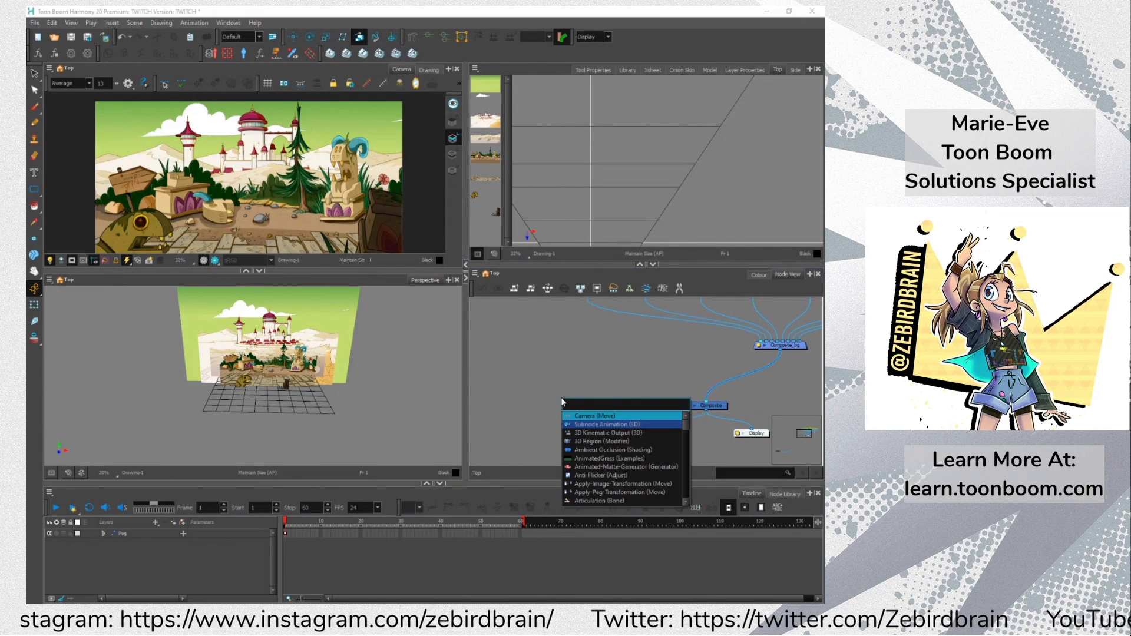
{"action": "left_click", "coordinate": [609, 416]}
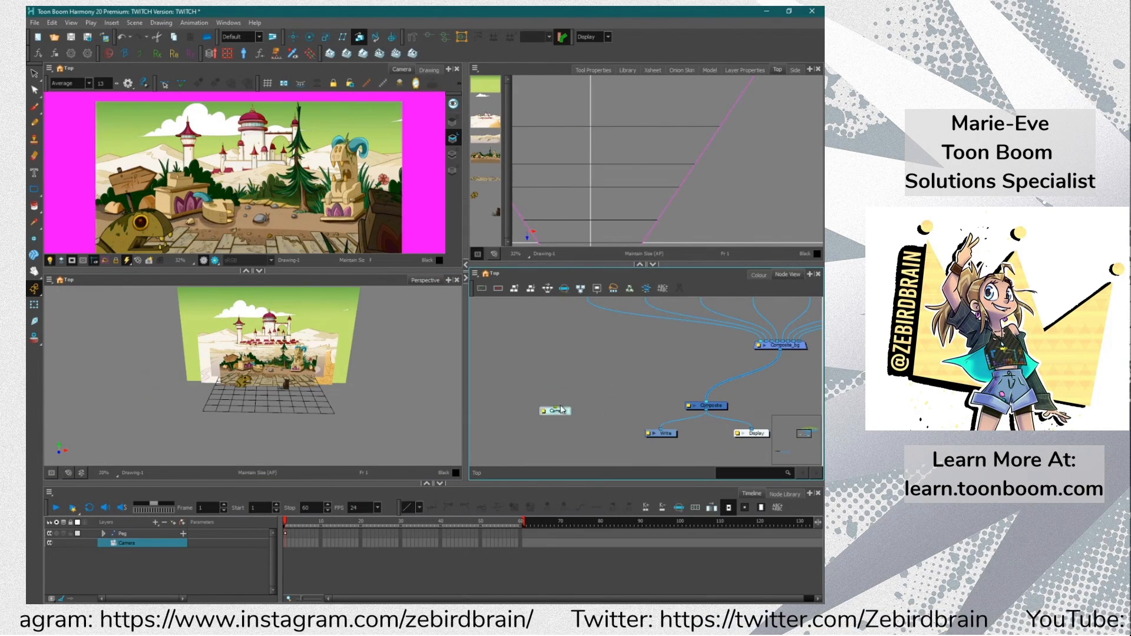
{"action": "key", "text": "ctrl+p"}
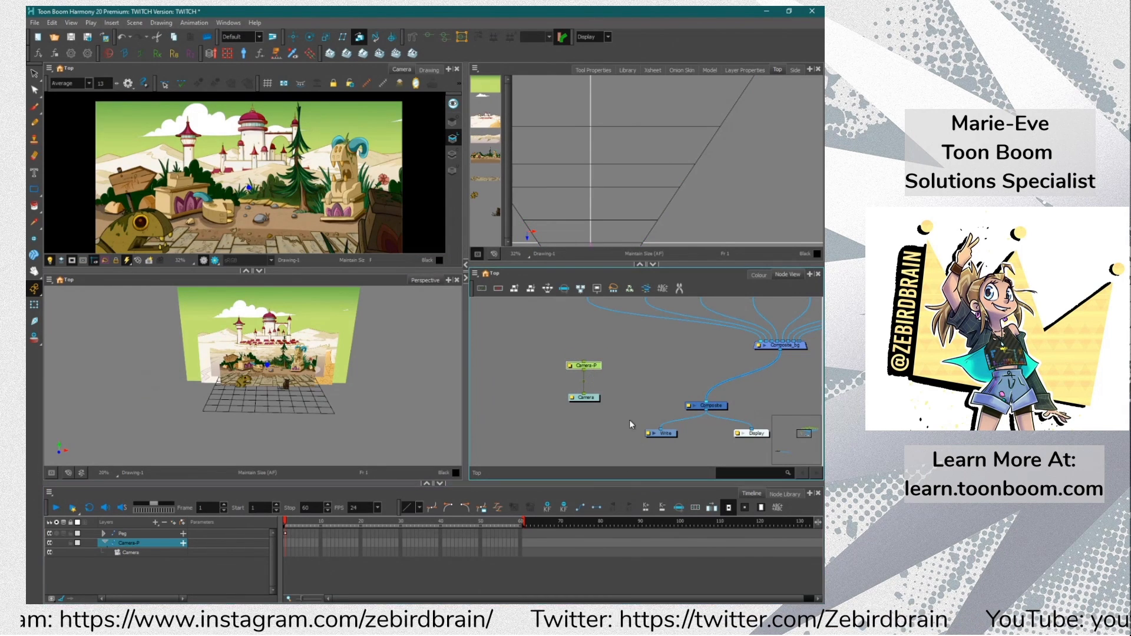
{"action": "left_click", "coordinate": [570, 366]}
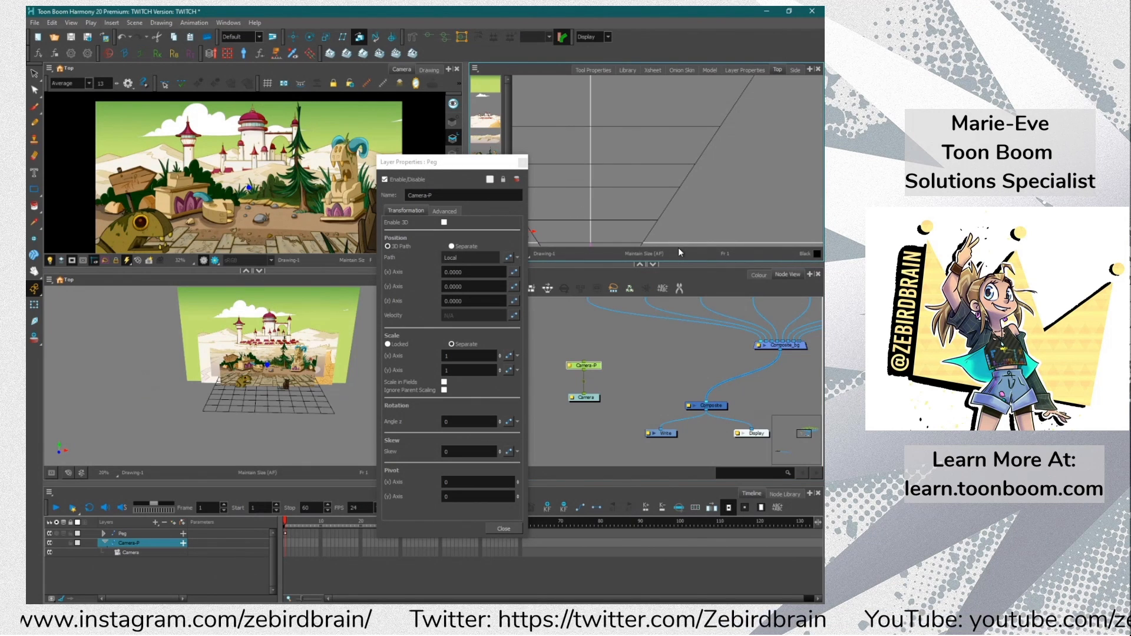
{"action": "left_click", "coordinate": [504, 529]}
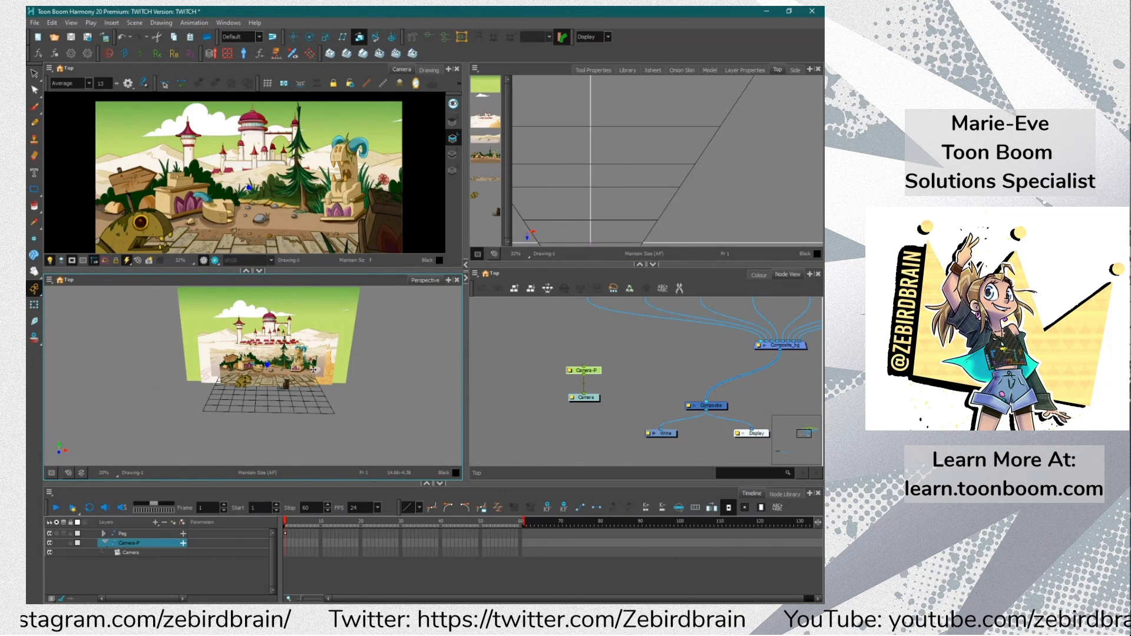
Enlarge the Camera view and turn off its camera mask, keeping the Camera-P peg selected
{"action": "left_click_drag", "start_coordinate": [270, 271], "coordinate": [270, 305]}
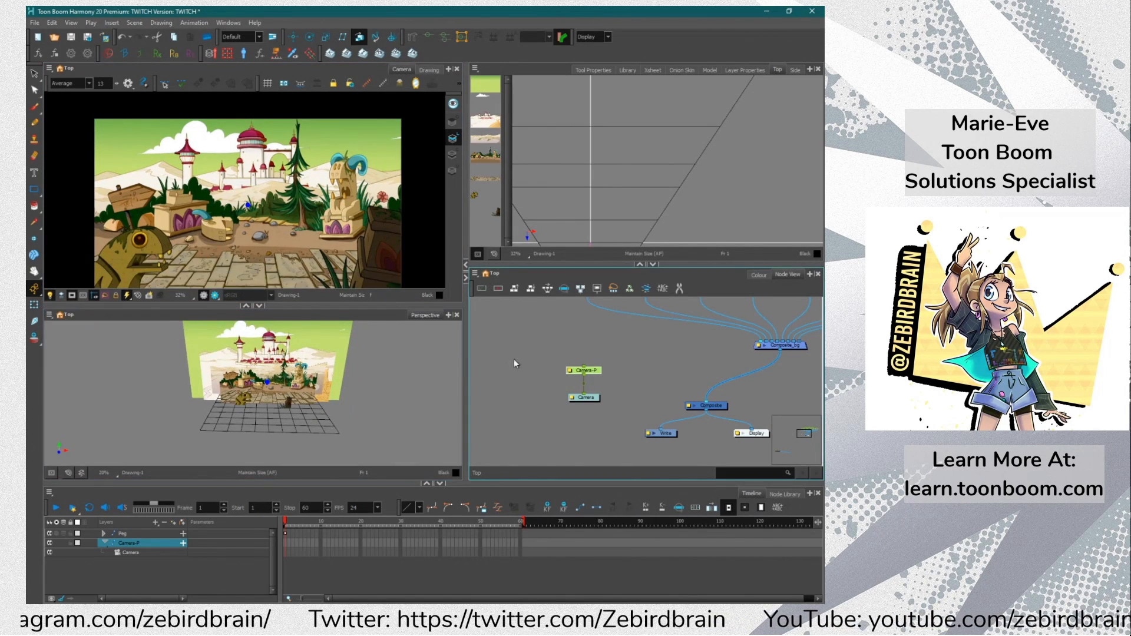
{"action": "key", "text": "shift+b"}
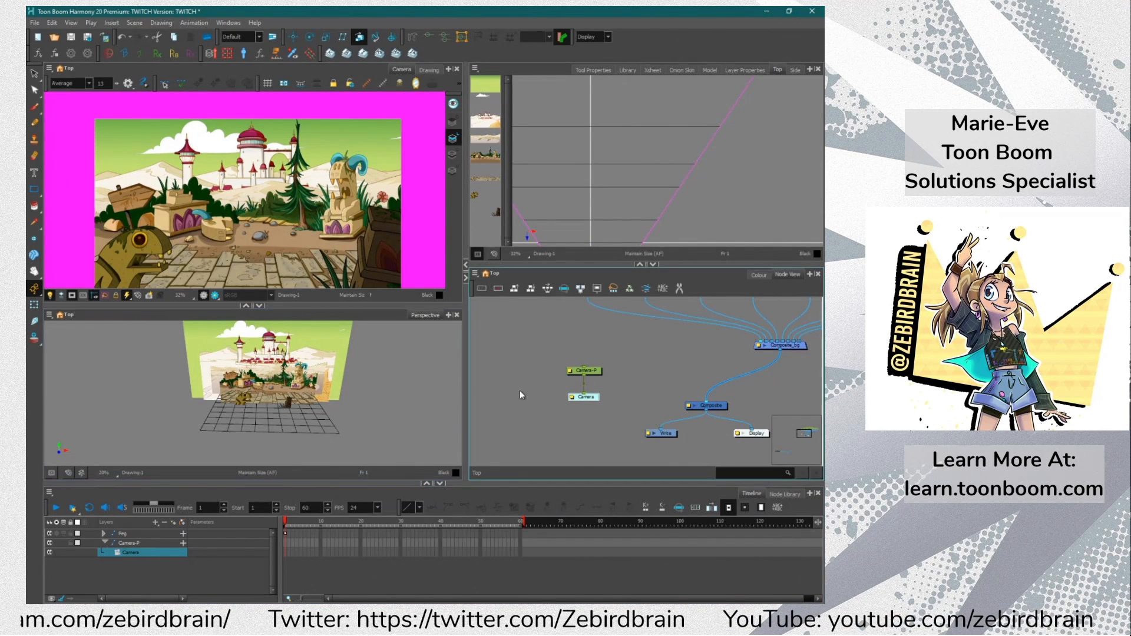
{"action": "left_click", "coordinate": [587, 371]}
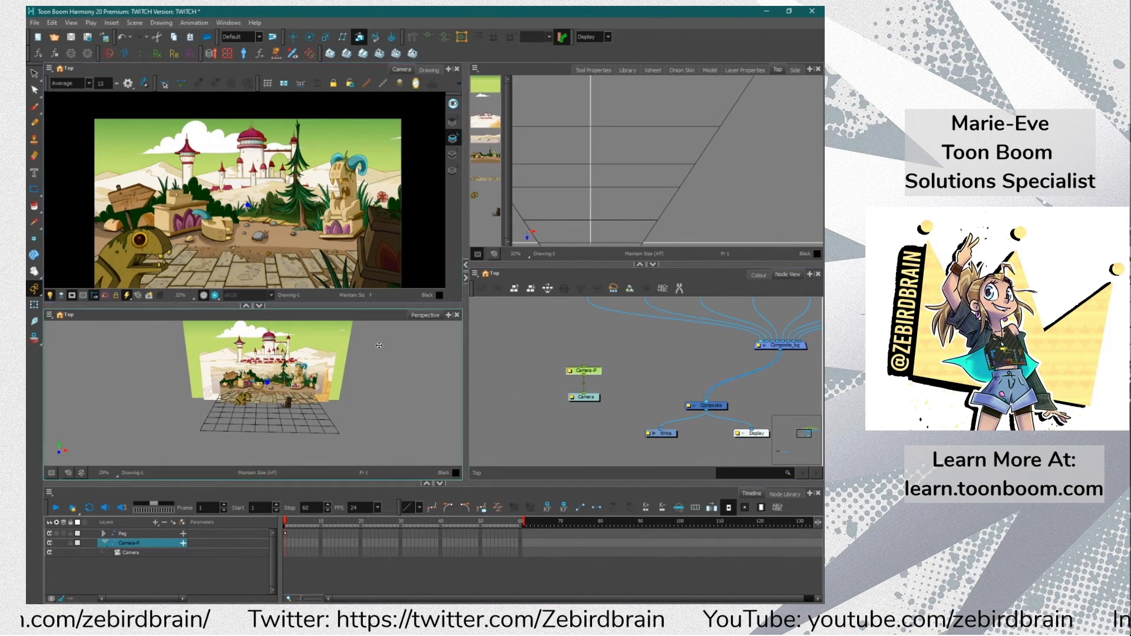
{"action": "left_click", "coordinate": [72, 295]}
{"action": "left_click_drag", "start_coordinate": [98, 304], "coordinate": [98, 349]}
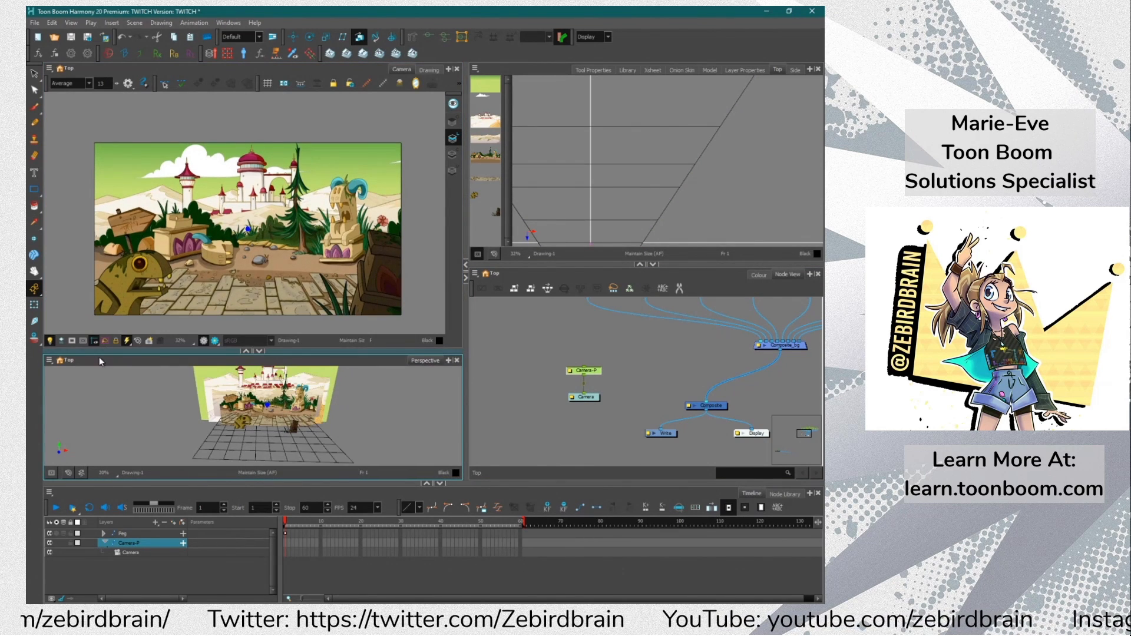
{"action": "left_click_drag", "start_coordinate": [591, 371], "coordinate": [592, 381]}
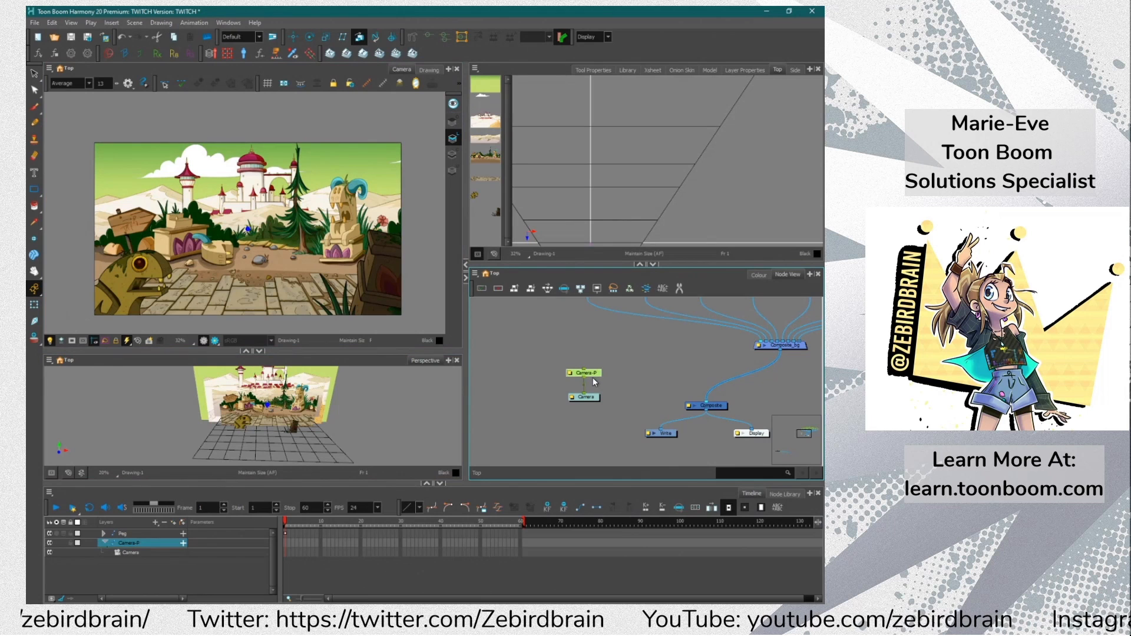
{"action": "left_click", "coordinate": [419, 302]}
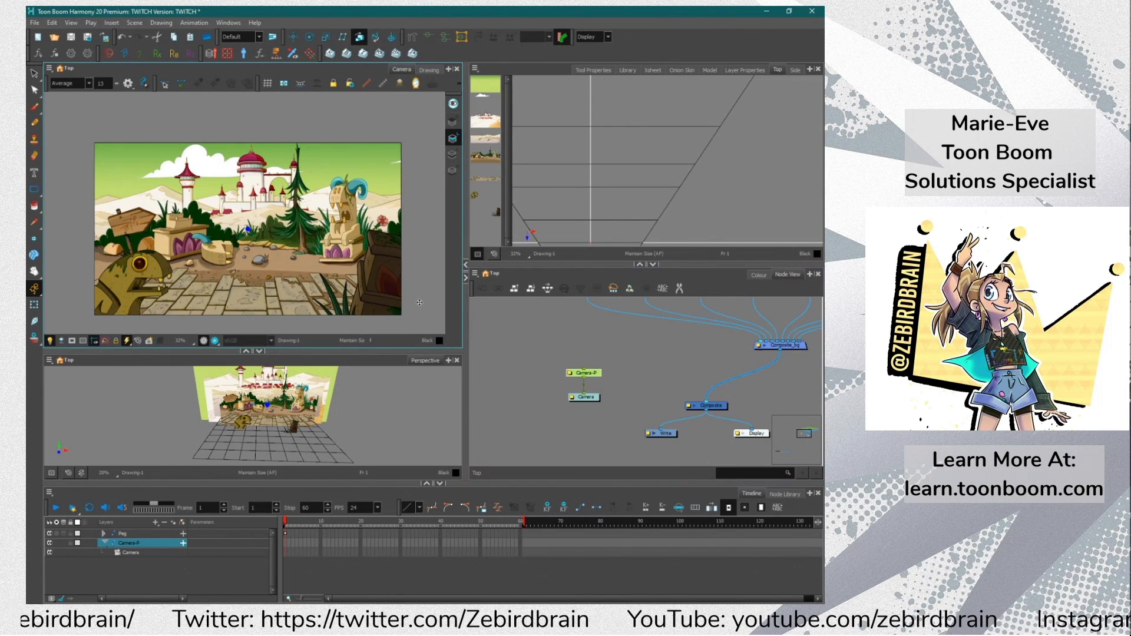
Toggle the Camera view's mask on and off to compare the framing, leaving the mask turned on
{"action": "left_click", "coordinate": [72, 341]}
{"action": "left_click", "coordinate": [71, 341]}
{"action": "left_click", "coordinate": [72, 340]}
{"action": "left_click", "coordinate": [71, 341]}
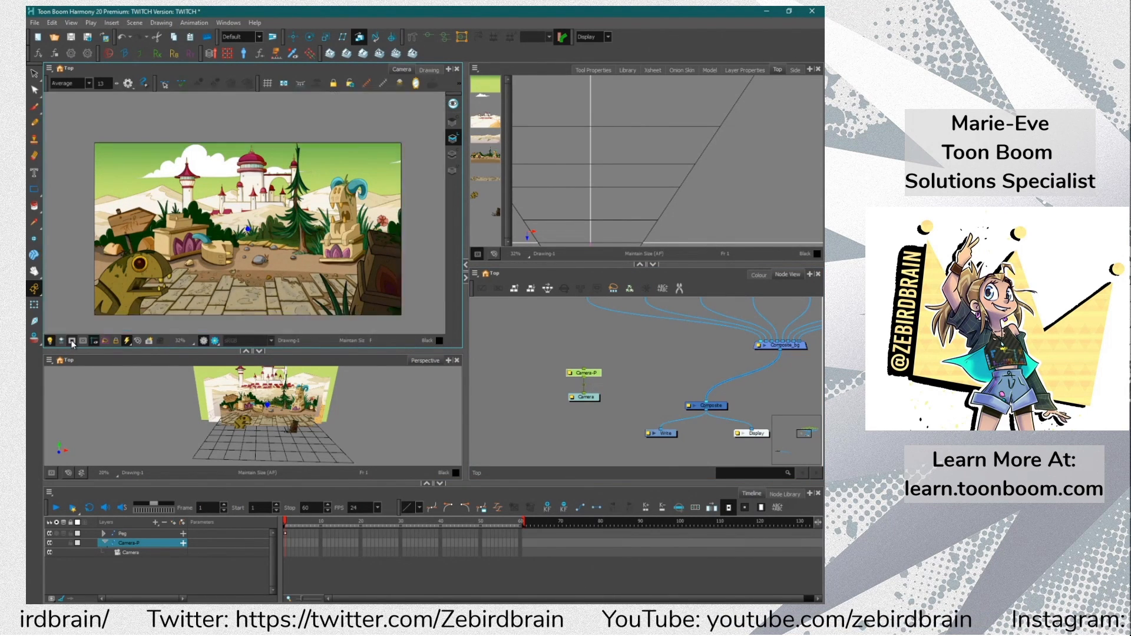
{"action": "left_click", "coordinate": [72, 341]}
{"action": "left_click", "coordinate": [73, 341]}
{"action": "left_click", "coordinate": [71, 342]}
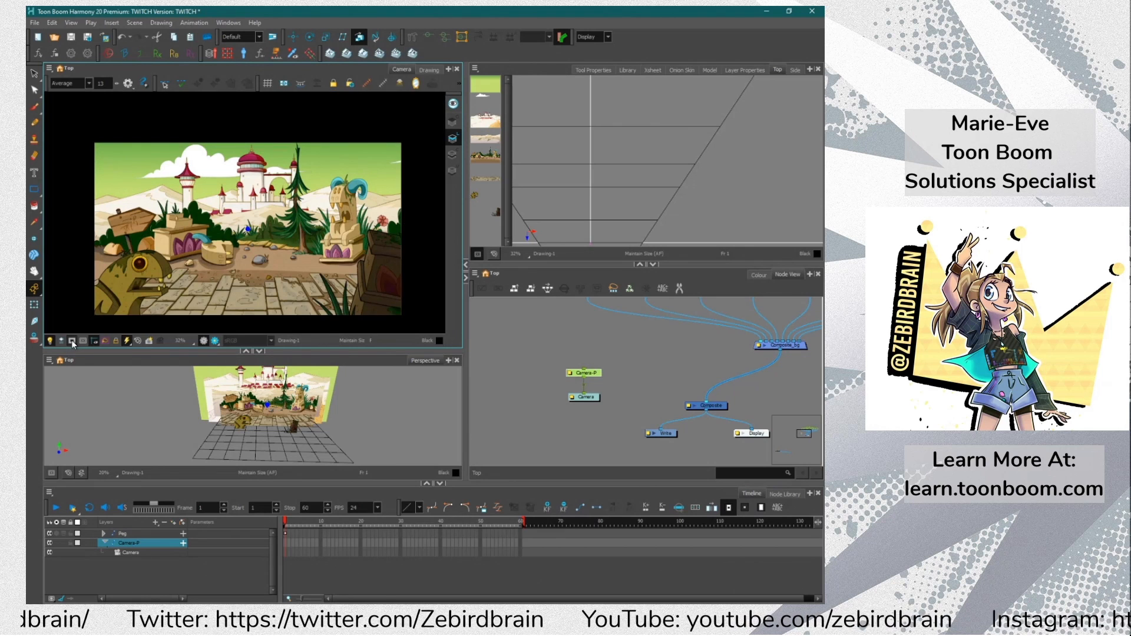
{"action": "left_click", "coordinate": [71, 341]}
{"action": "left_click", "coordinate": [71, 342]}
{"action": "left_click", "coordinate": [71, 341]}
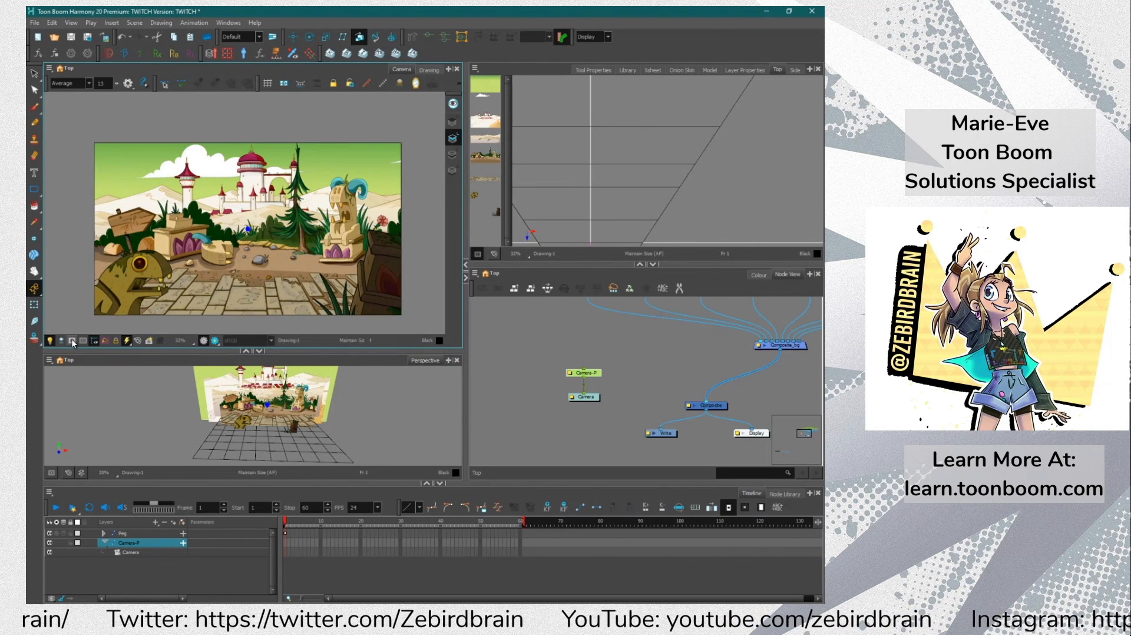
{"action": "left_click", "coordinate": [71, 341]}
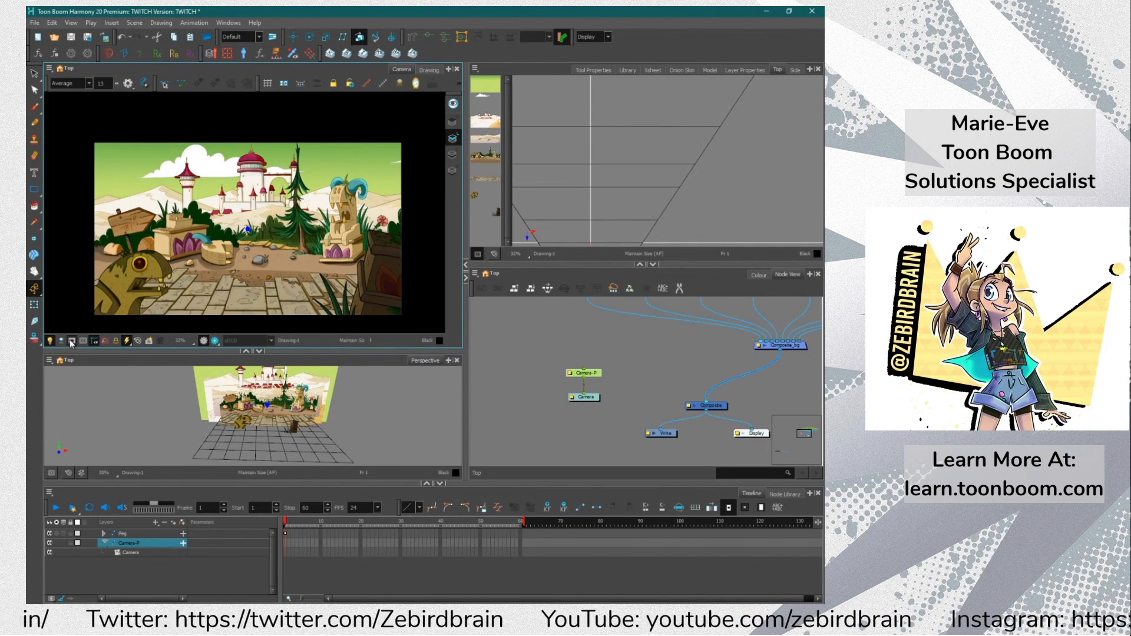
{"action": "left_click", "coordinate": [71, 341]}
{"action": "left_click", "coordinate": [71, 342]}
{"action": "left_click", "coordinate": [71, 342]}
{"action": "left_click", "coordinate": [71, 341]}
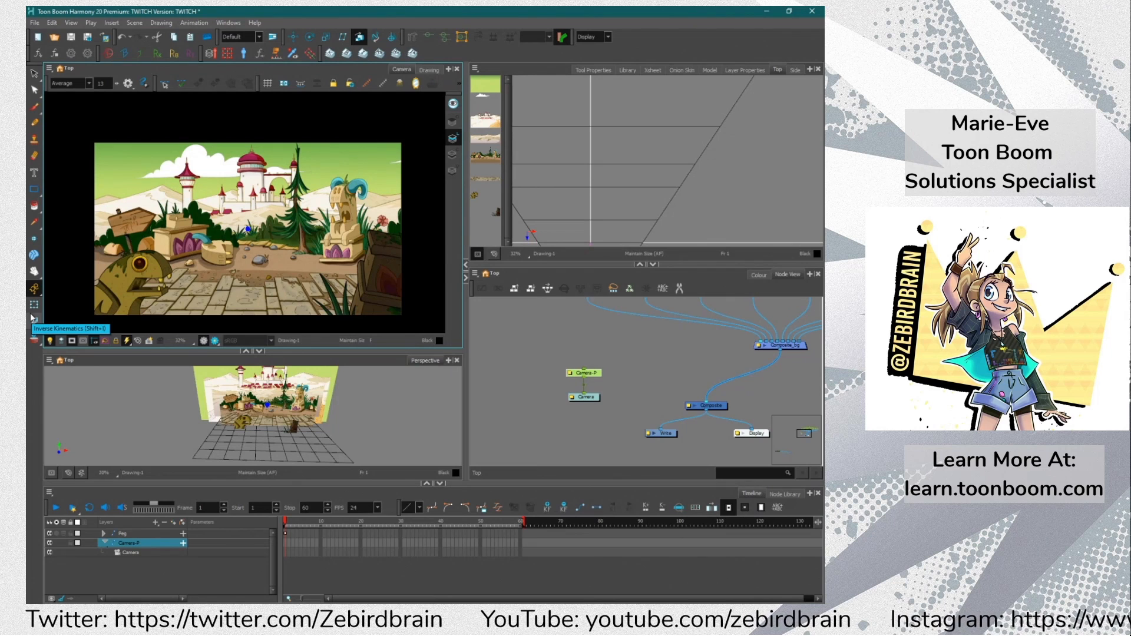
Select the Camera-P peg and activate the Transform tool to manipulate the camera frame
{"action": "left_click", "coordinate": [588, 372]}
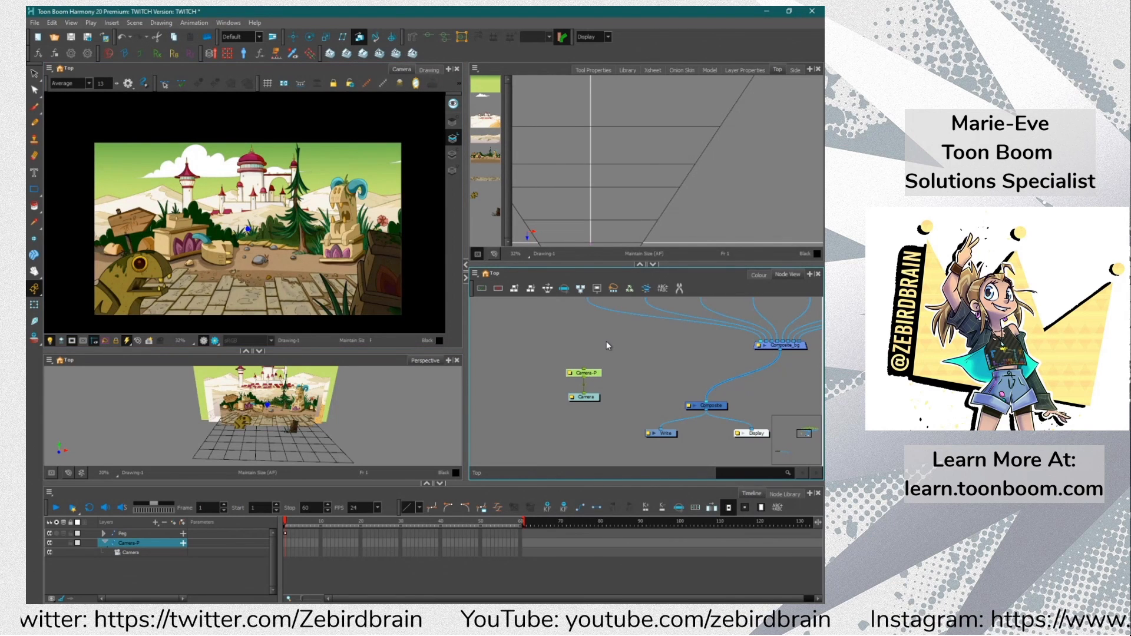
{"action": "scroll", "coordinate": [648, 177], "scroll_direction": "down", "scroll_amount": 3}
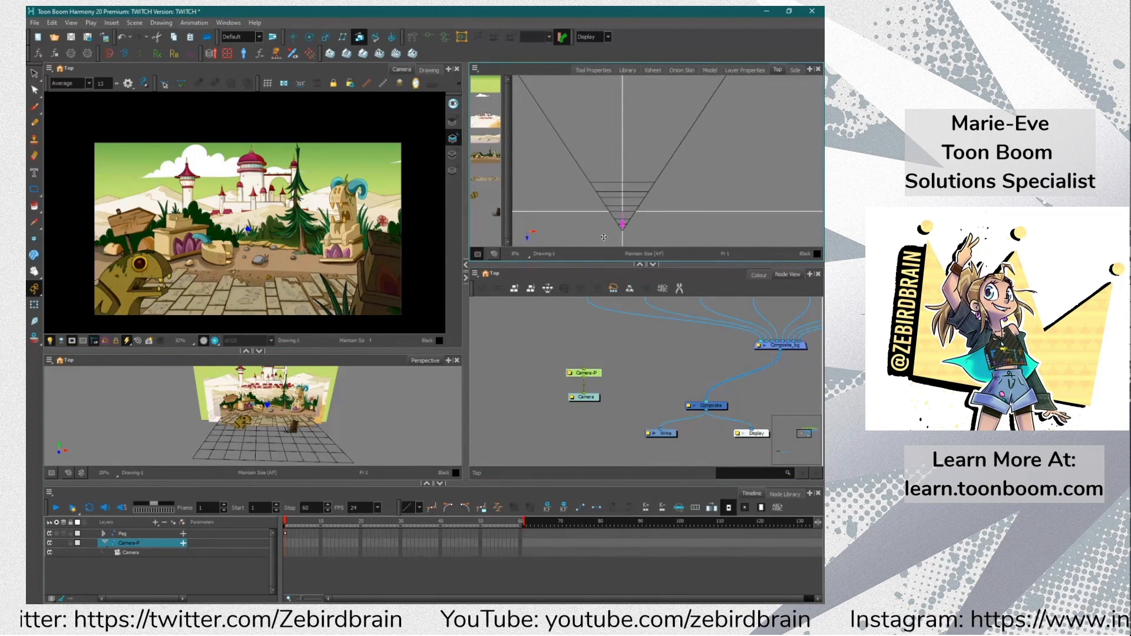
{"action": "left_click", "coordinate": [583, 372]}
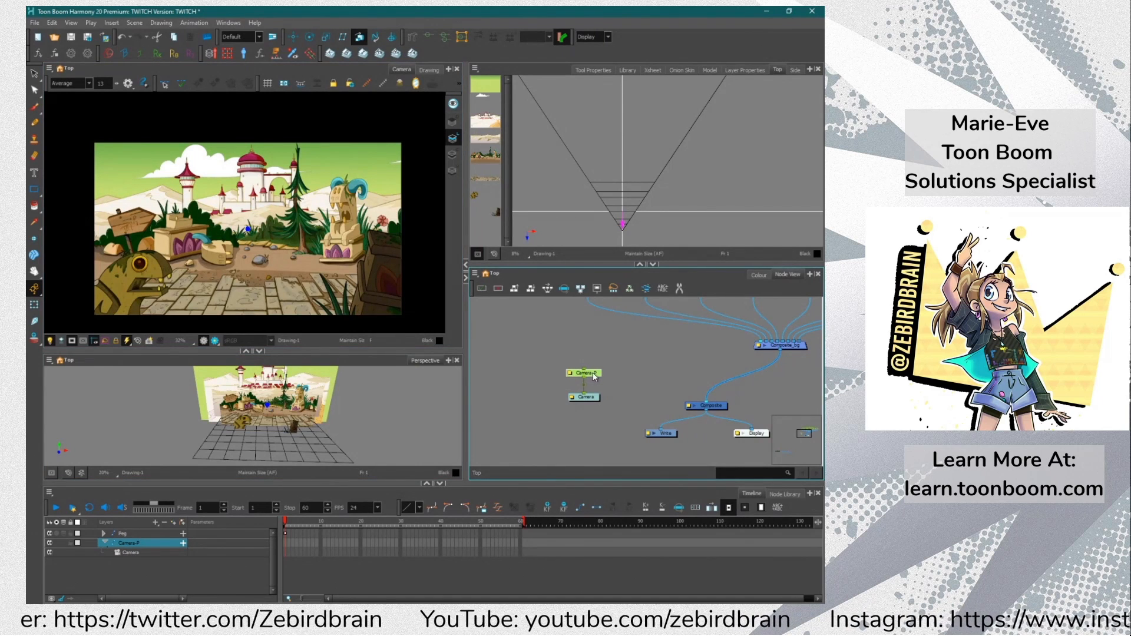
{"action": "left_click", "coordinate": [34, 305]}
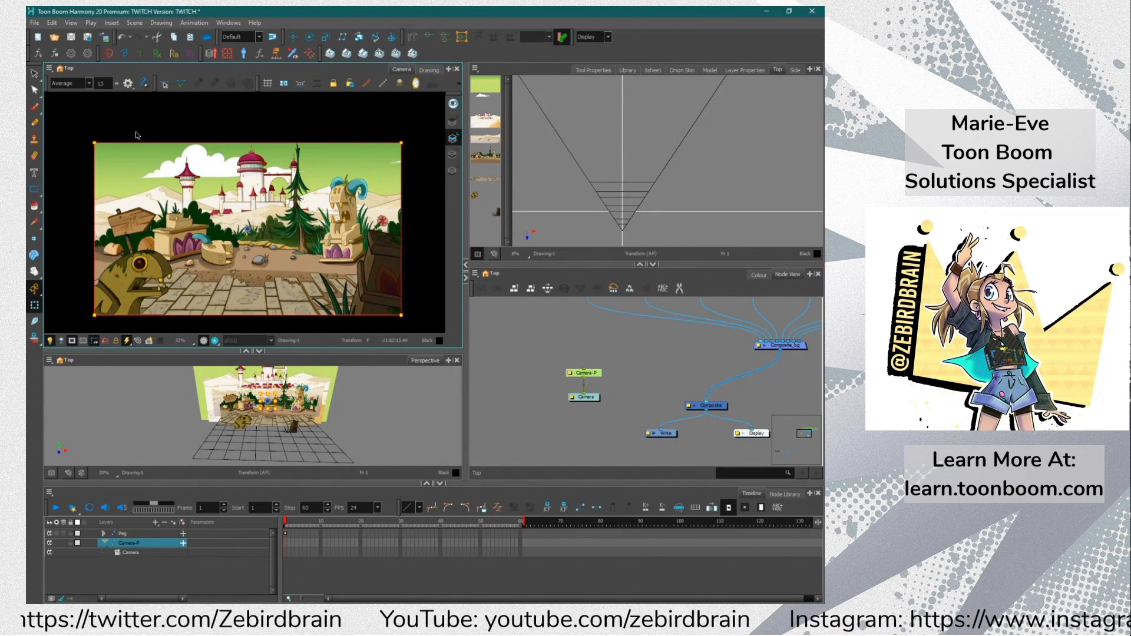
Try scaling and rotating the camera frame in the Camera view, then undo the changes
{"action": "left_click_drag", "start_coordinate": [94, 143], "coordinate": [245, 316]}
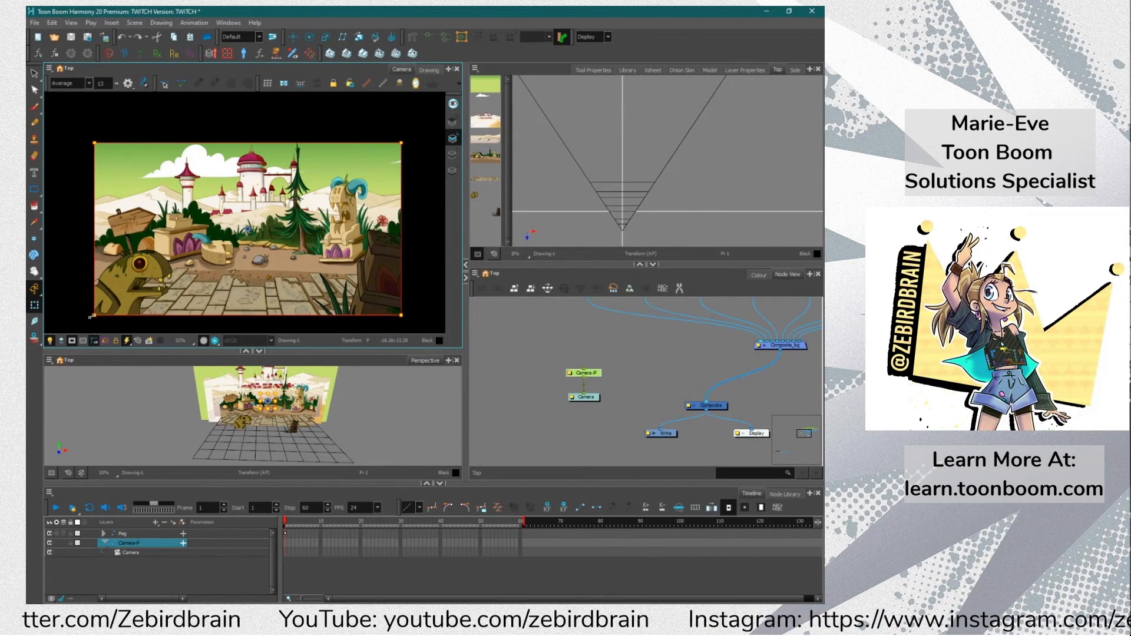
{"action": "left_click_drag", "start_coordinate": [86, 316], "coordinate": [405, 331]}
{"action": "key", "text": "ctrl+z"}
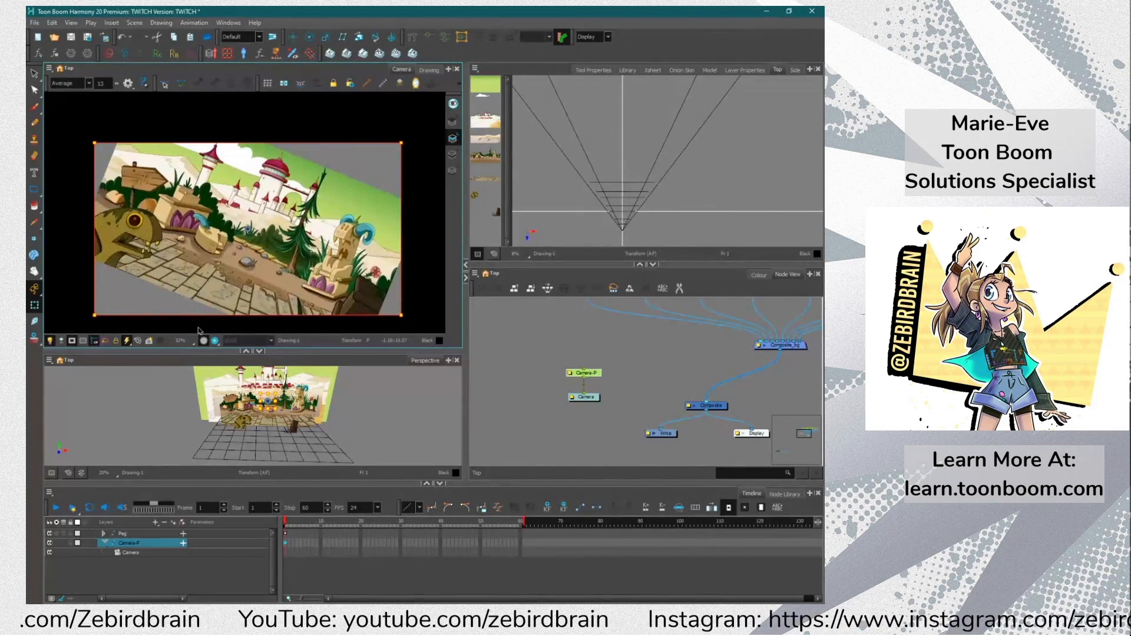
{"action": "left_click", "coordinate": [205, 341]}
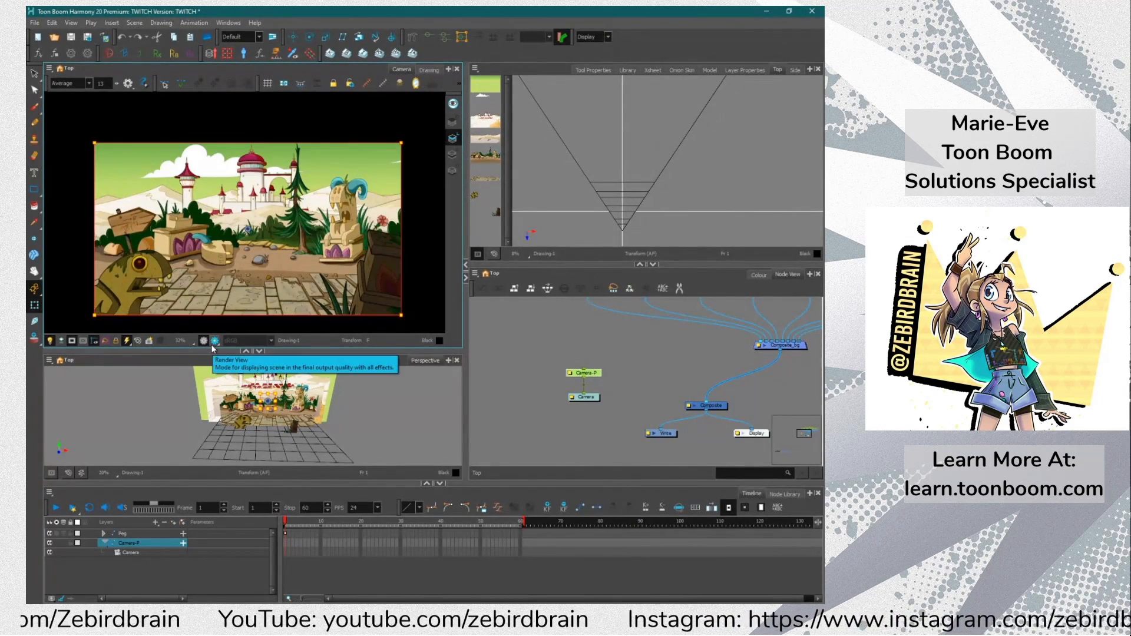
Try reframing the camera on the castle by scaling and moving Camera-P, then restore the full framing with a keyframe on frame 1
{"action": "left_click_drag", "start_coordinate": [93, 143], "coordinate": [248, 276]}
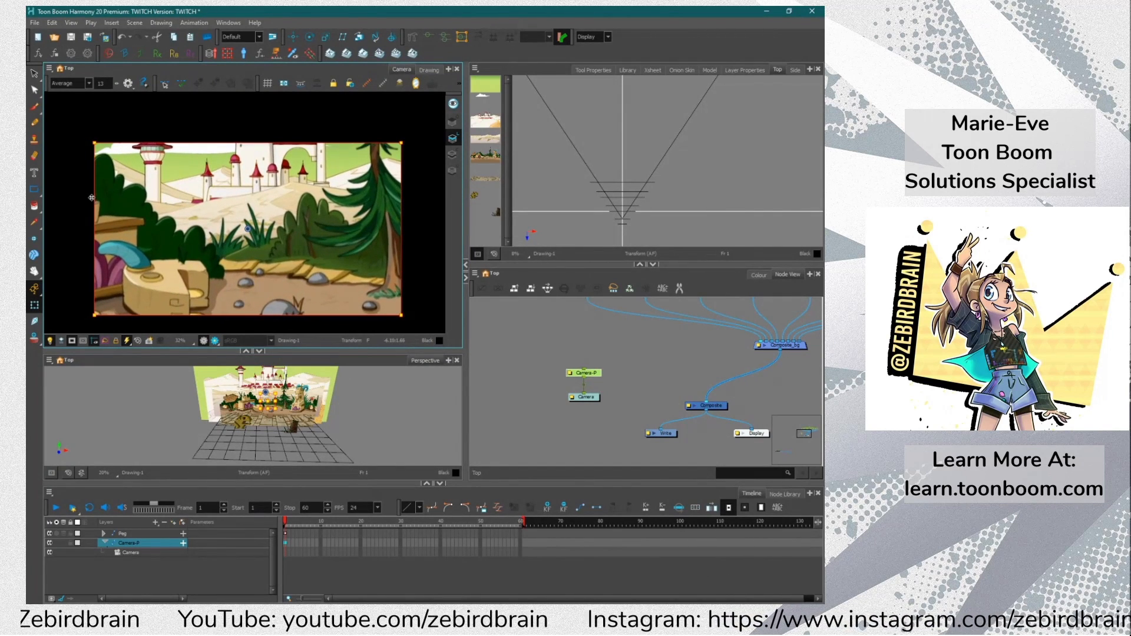
{"action": "left_click_drag", "start_coordinate": [93, 199], "coordinate": [76, 148]}
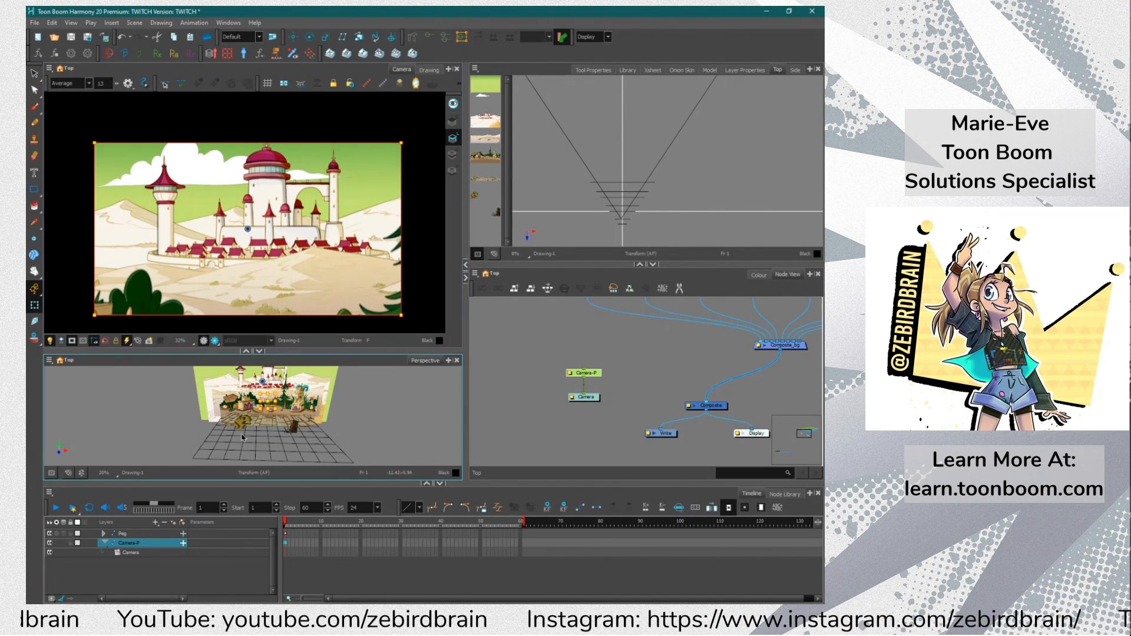
{"action": "left_click", "coordinate": [287, 530]}
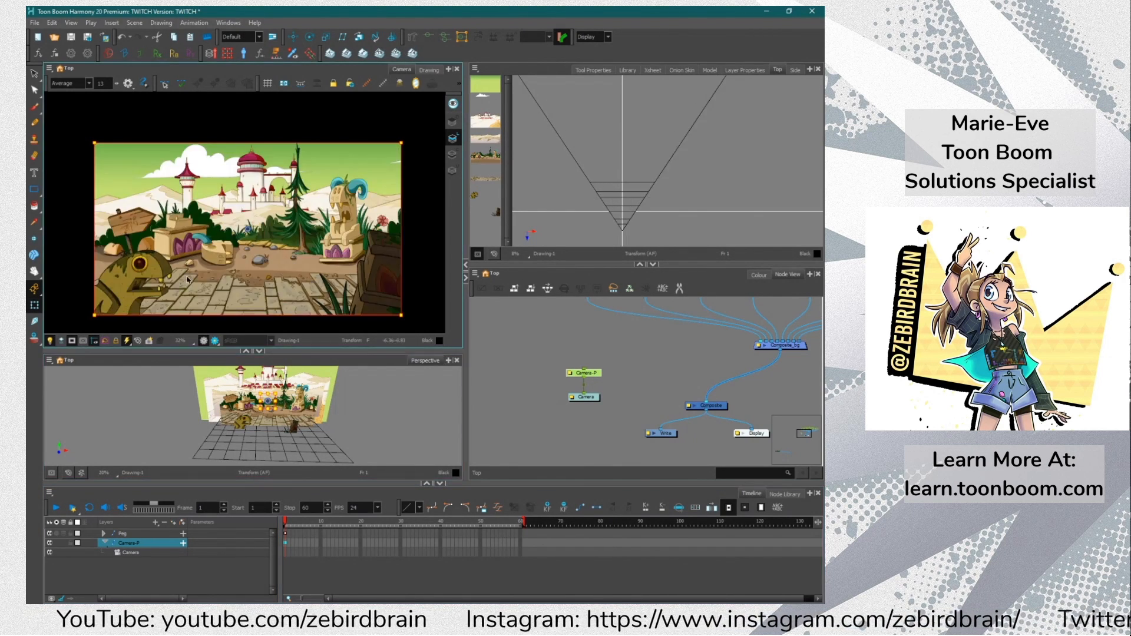
{"action": "left_click", "coordinate": [282, 524]}
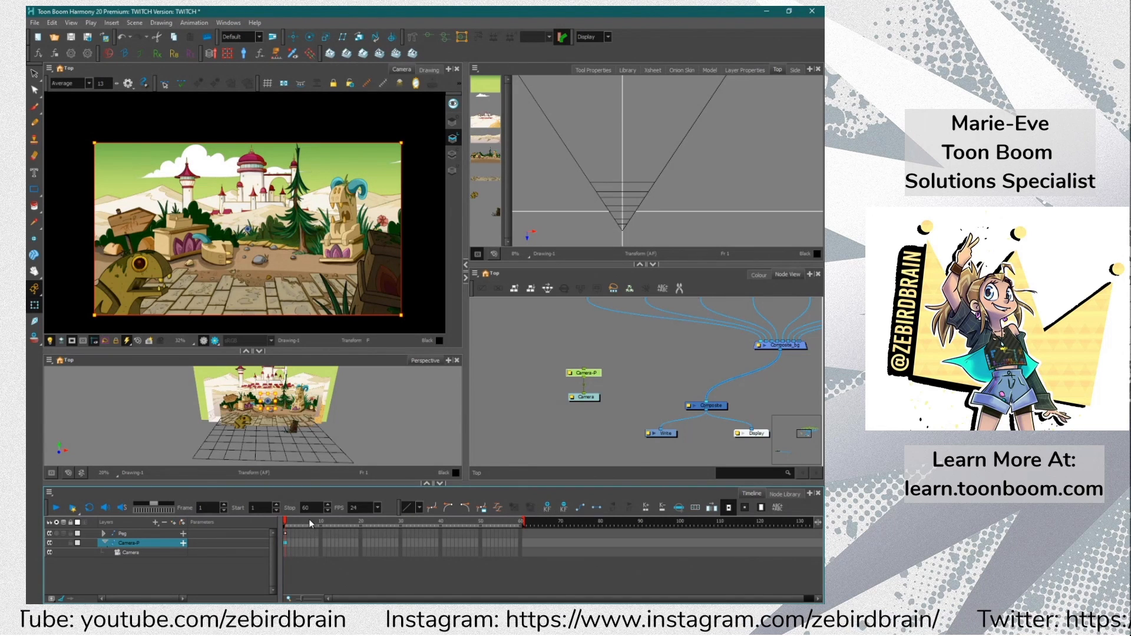
On frame 40, scale and move the Camera-P frame so the camera moves in on the castle
{"action": "left_click", "coordinate": [442, 523]}
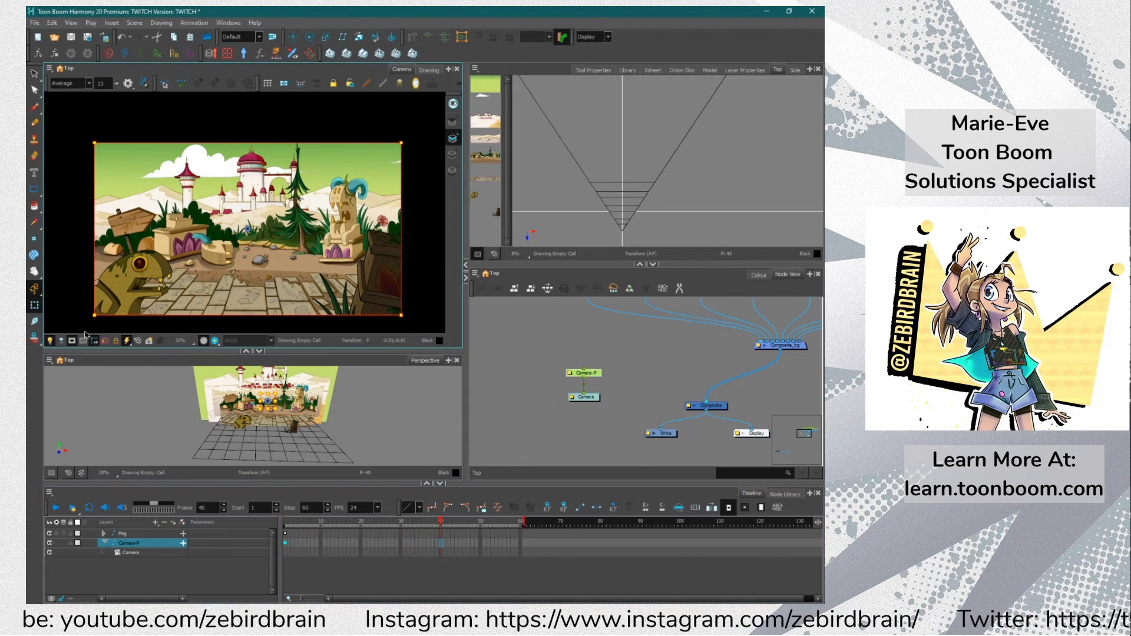
{"action": "left_click_drag", "start_coordinate": [94, 315], "coordinate": [210, 230]}
{"action": "left_click_drag", "start_coordinate": [95, 254], "coordinate": [53, 165]}
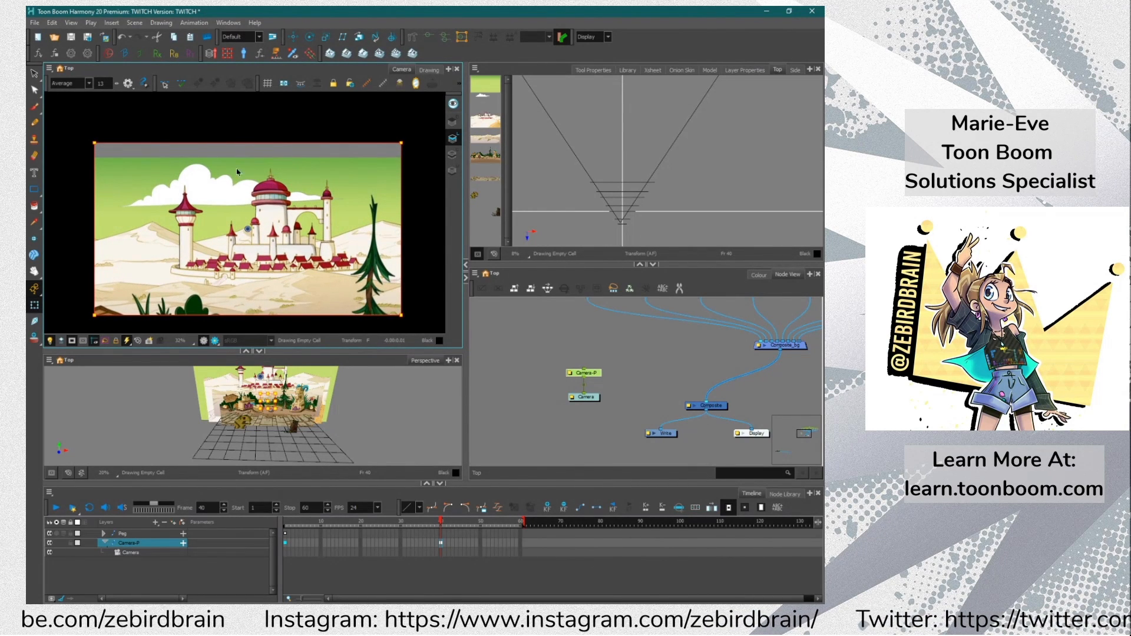
{"action": "left_click_drag", "start_coordinate": [95, 155], "coordinate": [95, 191]}
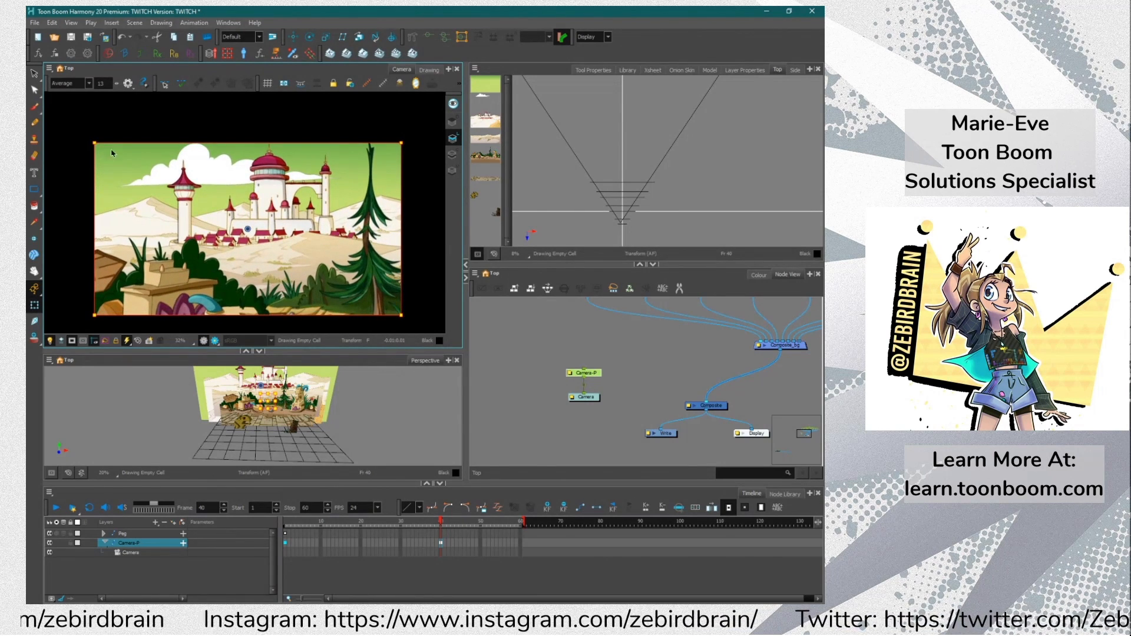
Refine the camera position on frame 40 so the castle fills the shot without empty space above the sky
{"action": "key", "text": "ctrl+z"}
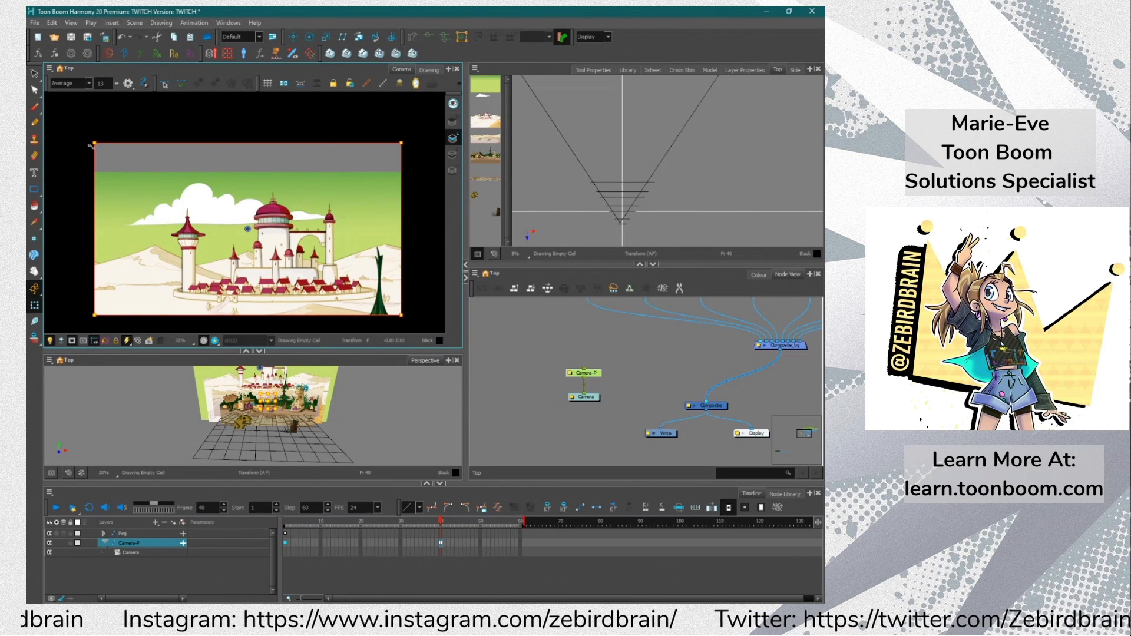
{"action": "key", "text": "ctrl+shift+z"}
{"action": "mouse_move", "coordinate": [95, 168]}
{"action": "left_mouse_down"}
{"action": "mouse_move", "coordinate": [95, 158]}
{"action": "mouse_move", "coordinate": [99, 192]}
{"action": "mouse_move", "coordinate": [95, 182]}
{"action": "left_mouse_up"}
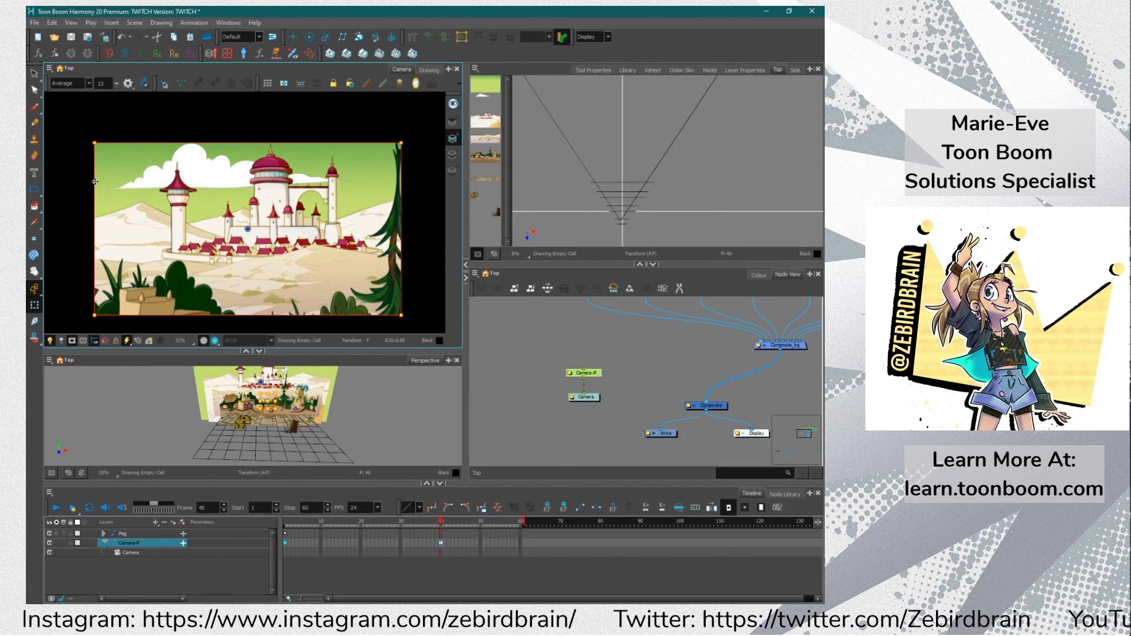
{"action": "scroll", "coordinate": [167, 262], "scroll_direction": "up", "scroll_amount": 5}
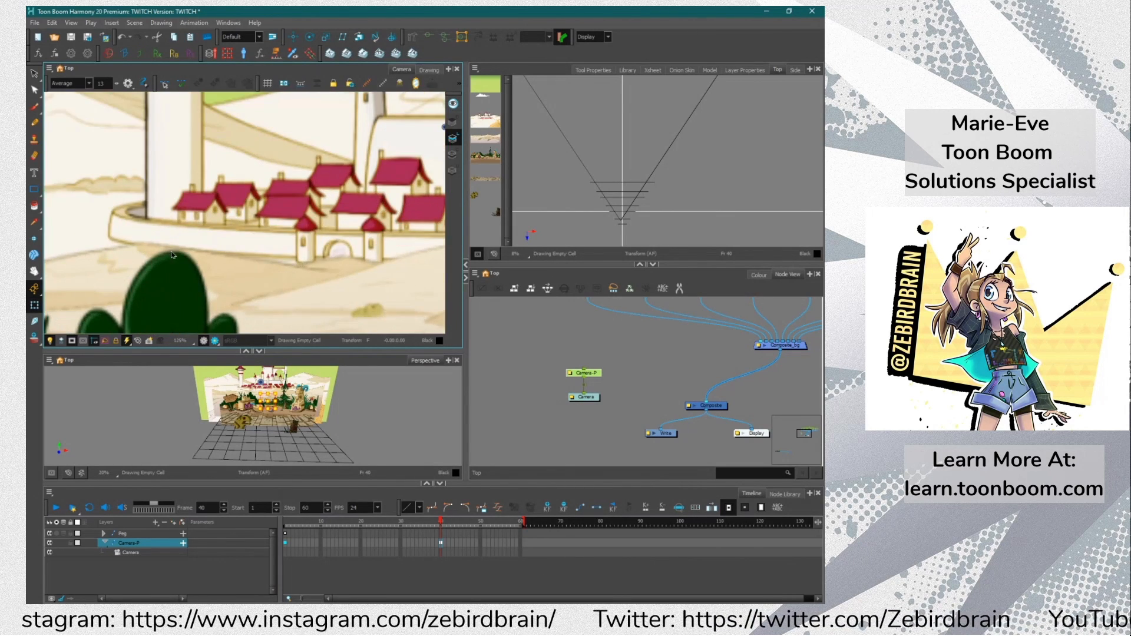
{"action": "scroll", "coordinate": [167, 262], "scroll_direction": "down", "scroll_amount": 7}
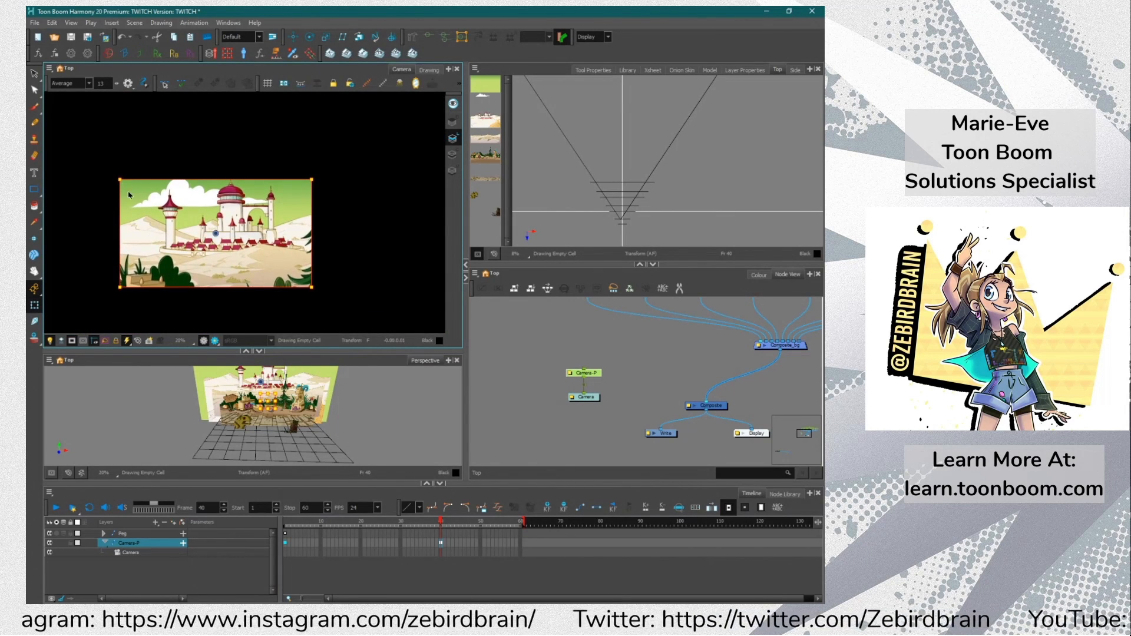
{"action": "scroll", "coordinate": [140, 210], "scroll_direction": "up", "scroll_amount": 1}
{"action": "left_click_drag", "start_coordinate": [140, 211], "coordinate": [95, 164]}
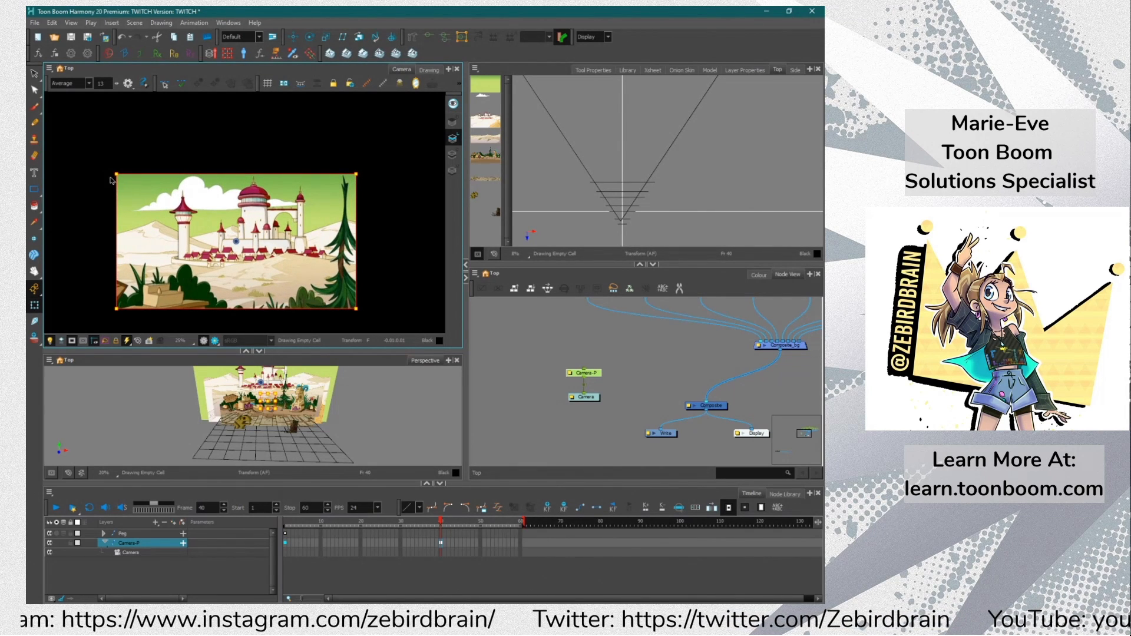
Turn the Camera-P keyframe on frame 1 into a motion keyframe and play the move, returning to frame 1
{"action": "left_click", "coordinate": [285, 542]}
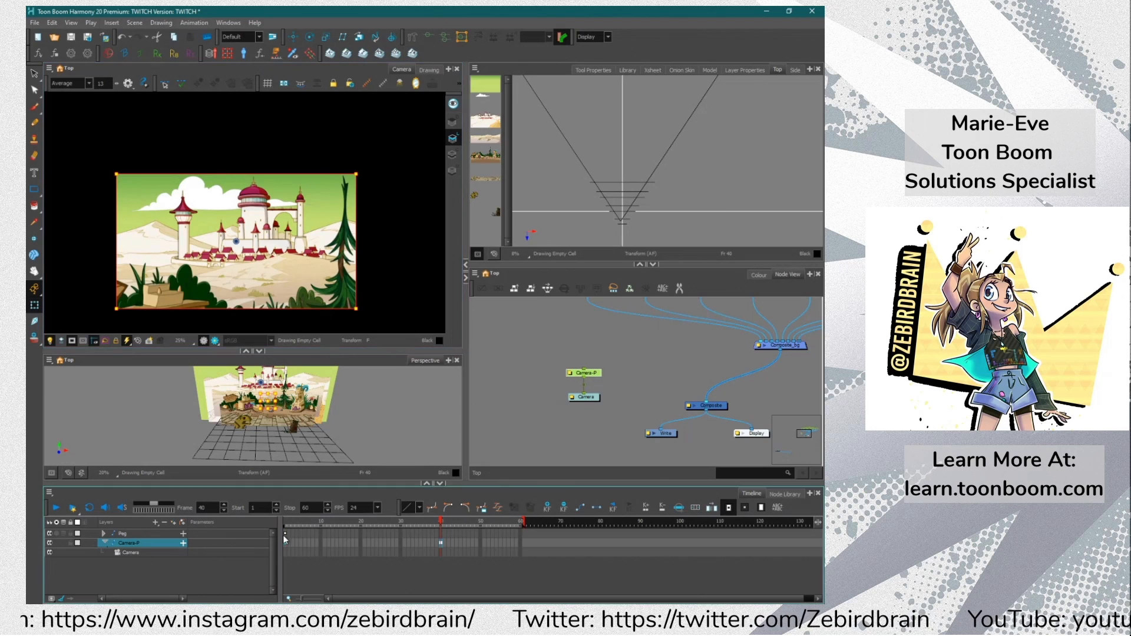
{"action": "left_click", "coordinate": [580, 509]}
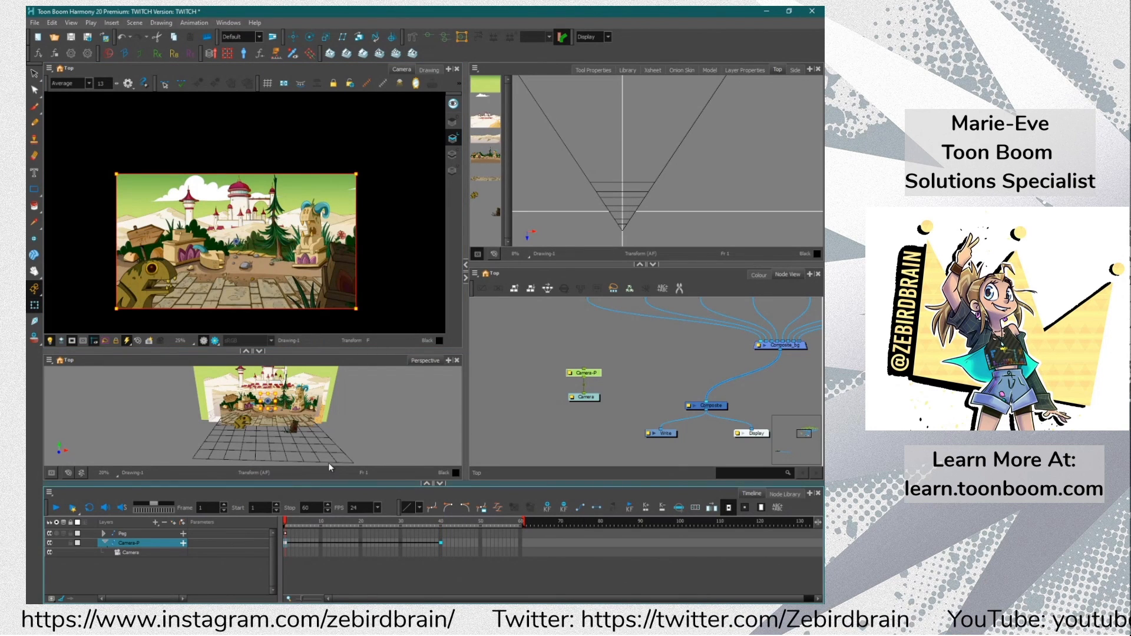
{"action": "scroll", "coordinate": [270, 208], "scroll_direction": "up", "scroll_amount": 3}
{"action": "scroll", "coordinate": [269, 208], "scroll_direction": "down", "scroll_amount": 2}
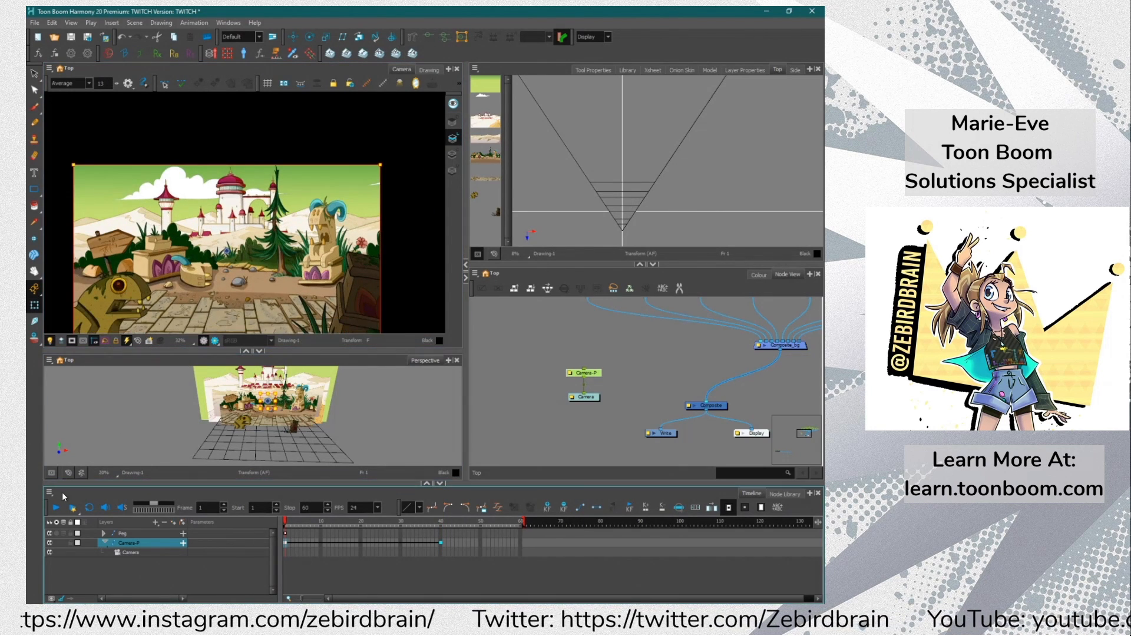
{"action": "left_click", "coordinate": [56, 508]}
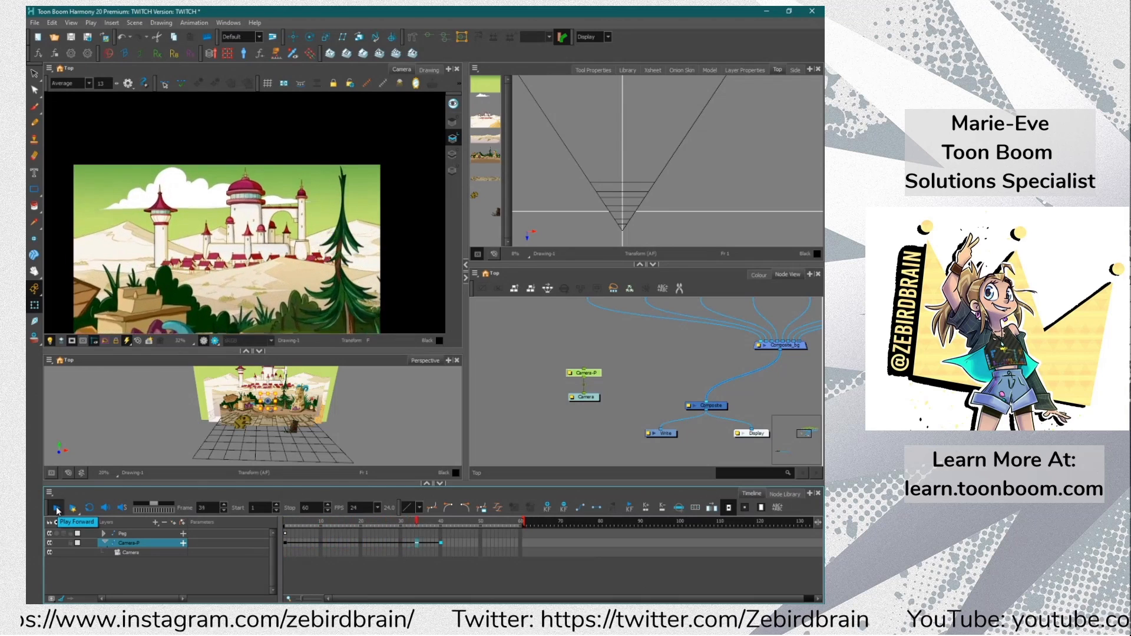
{"action": "left_click", "coordinate": [300, 522]}
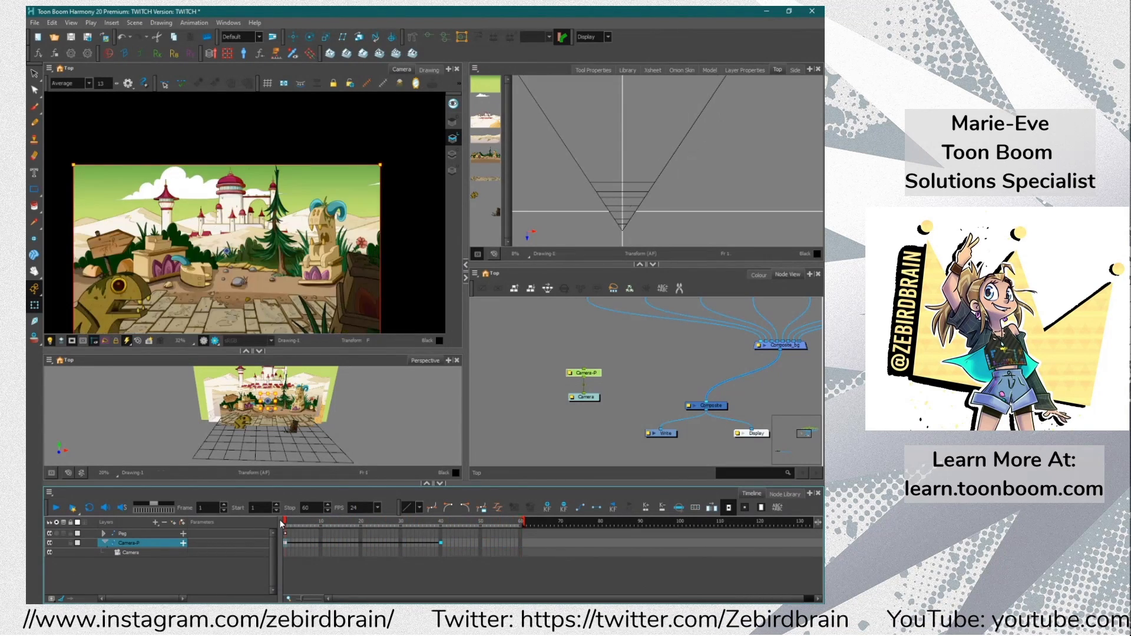
{"action": "left_click_drag", "start_coordinate": [313, 522], "coordinate": [221, 524]}
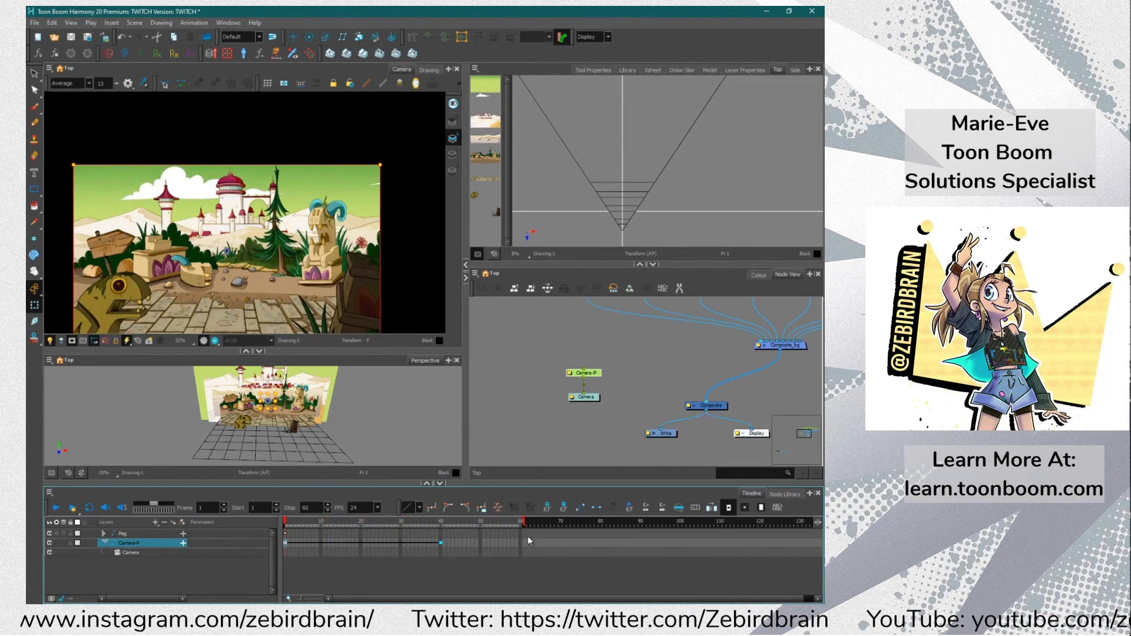
Apply an easing curve preset to the Camera-P motion between frames 1 and 40 and play it back
{"action": "left_click", "coordinate": [422, 508]}
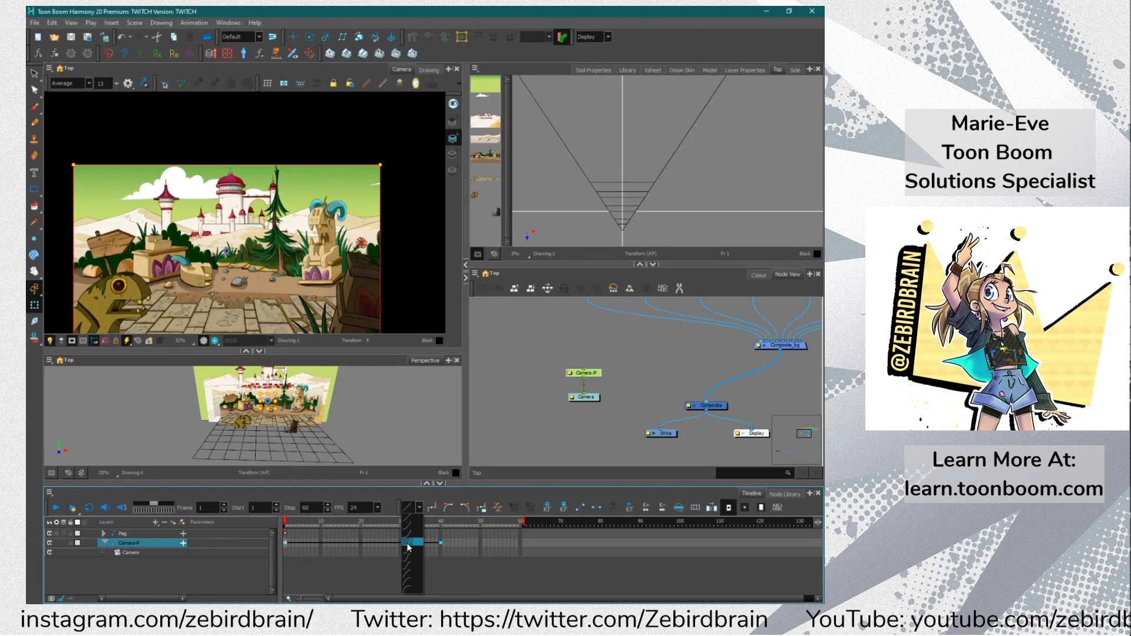
{"action": "left_click", "coordinate": [408, 558]}
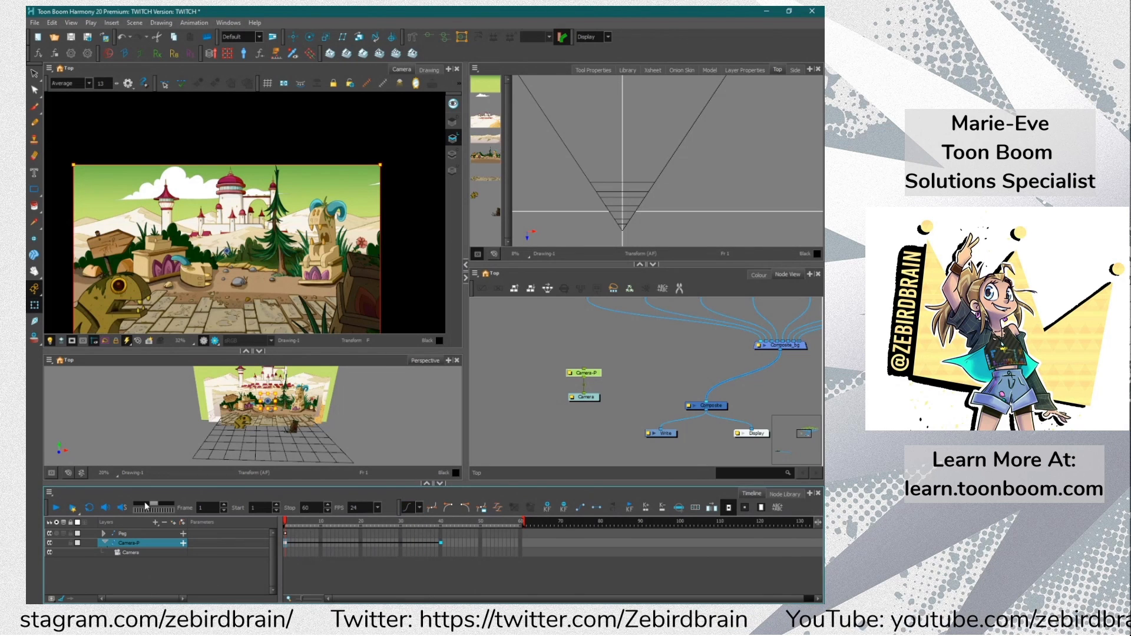
{"action": "left_click", "coordinate": [54, 509]}
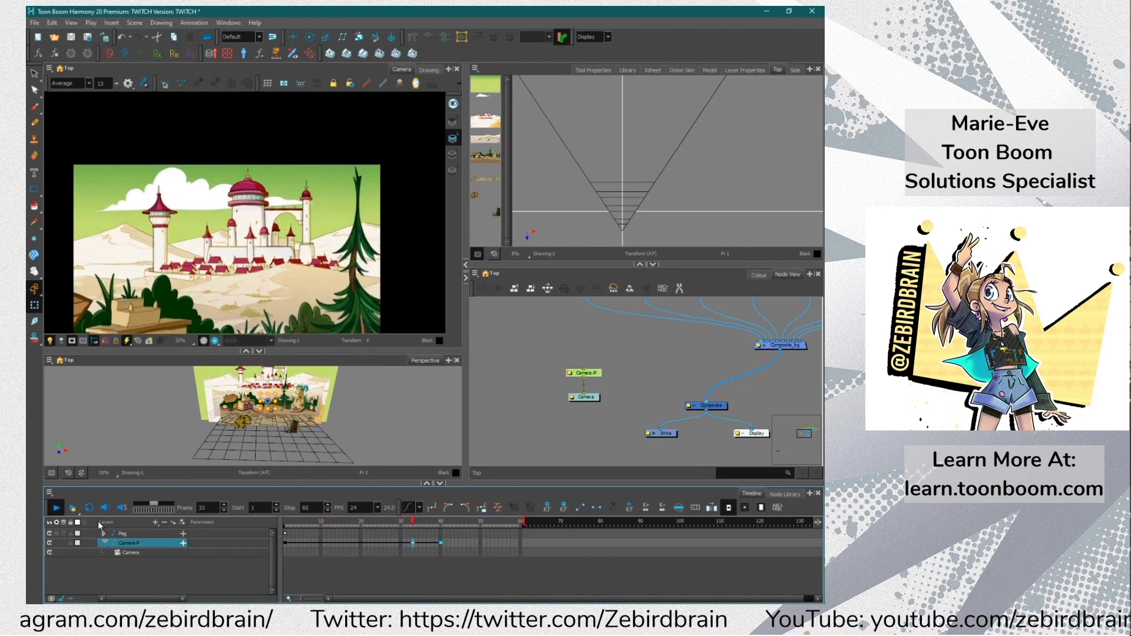
{"action": "left_click_drag", "start_coordinate": [312, 523], "coordinate": [285, 533]}
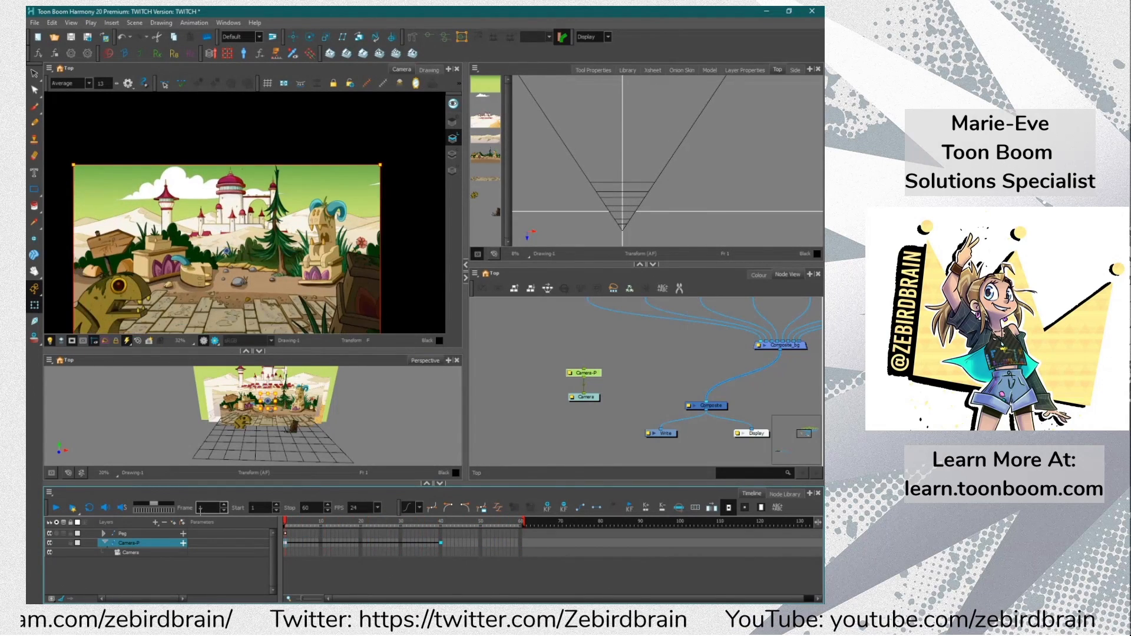
Collapse the Perspective view to enlarge the Camera view, and reselect the Camera-P peg
{"action": "left_click", "coordinate": [553, 425]}
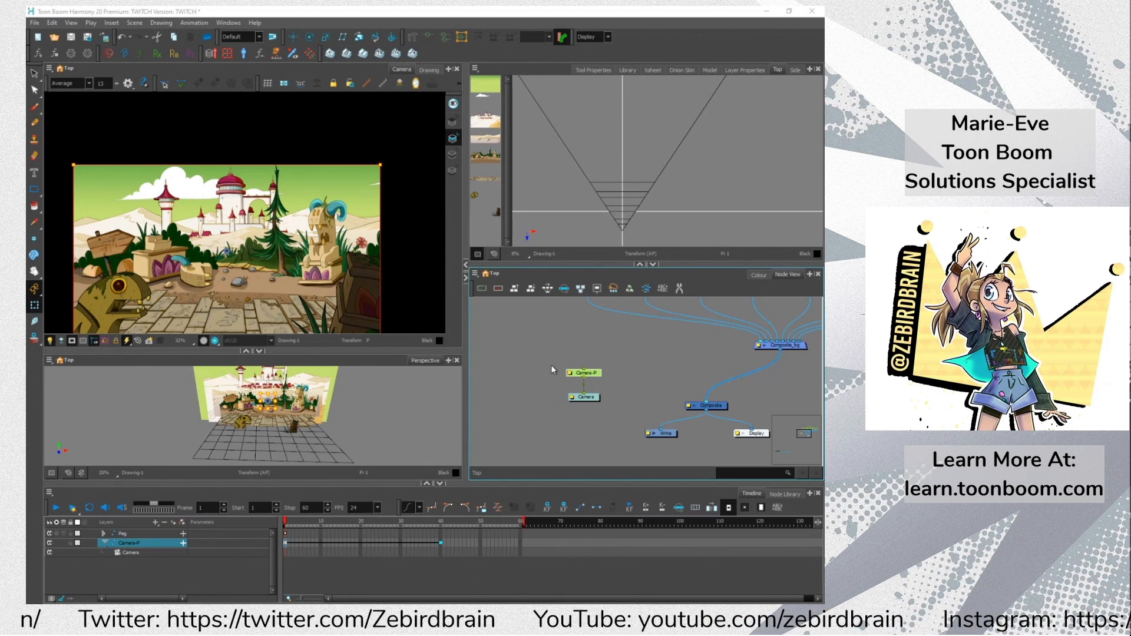
{"action": "left_click", "coordinate": [533, 350]}
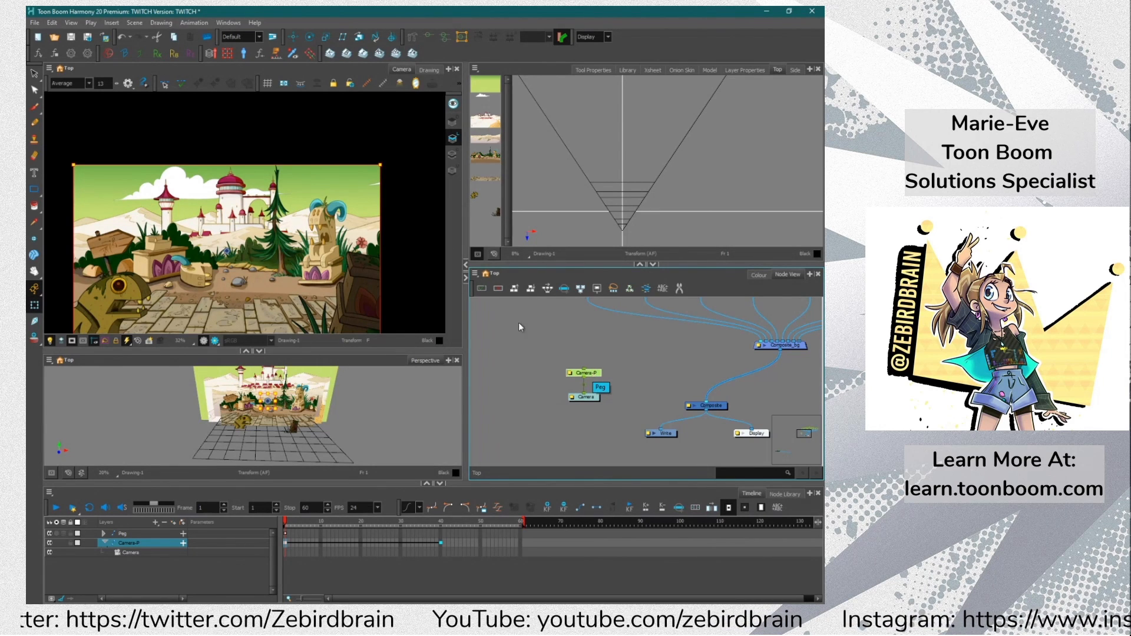
{"action": "left_click", "coordinate": [313, 378]}
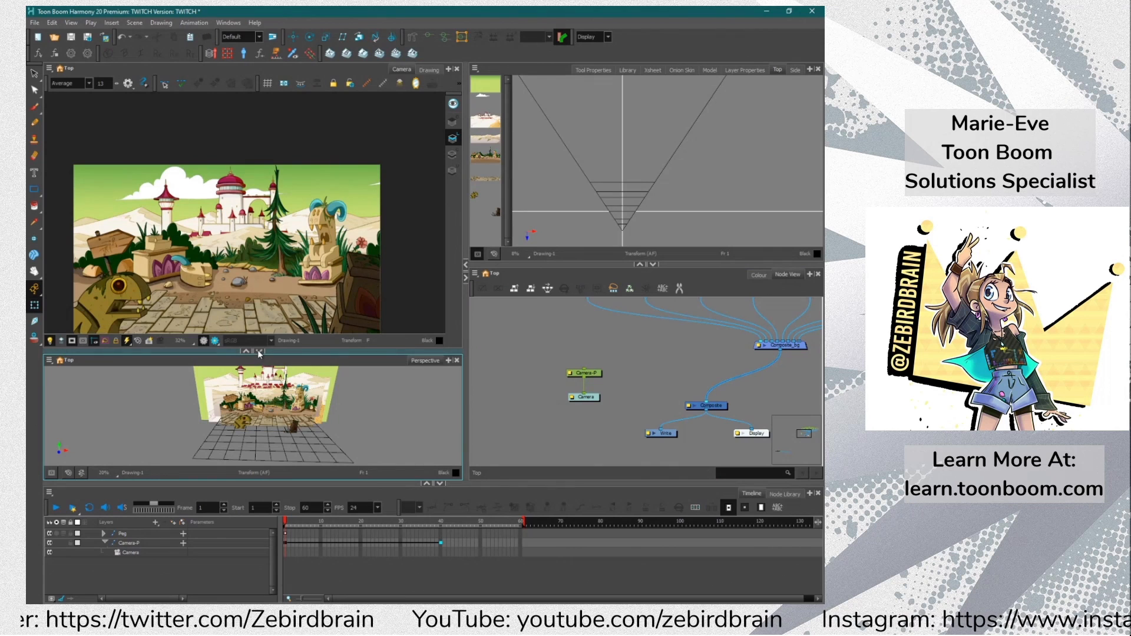
{"action": "left_click", "coordinate": [258, 352]}
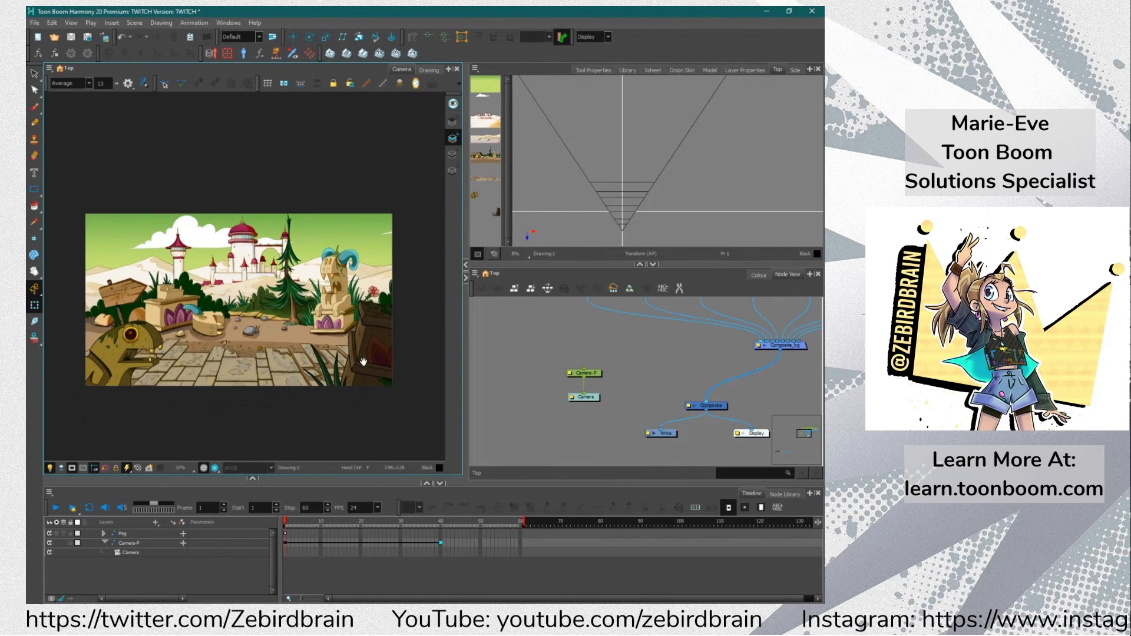
{"action": "left_click", "coordinate": [591, 373]}
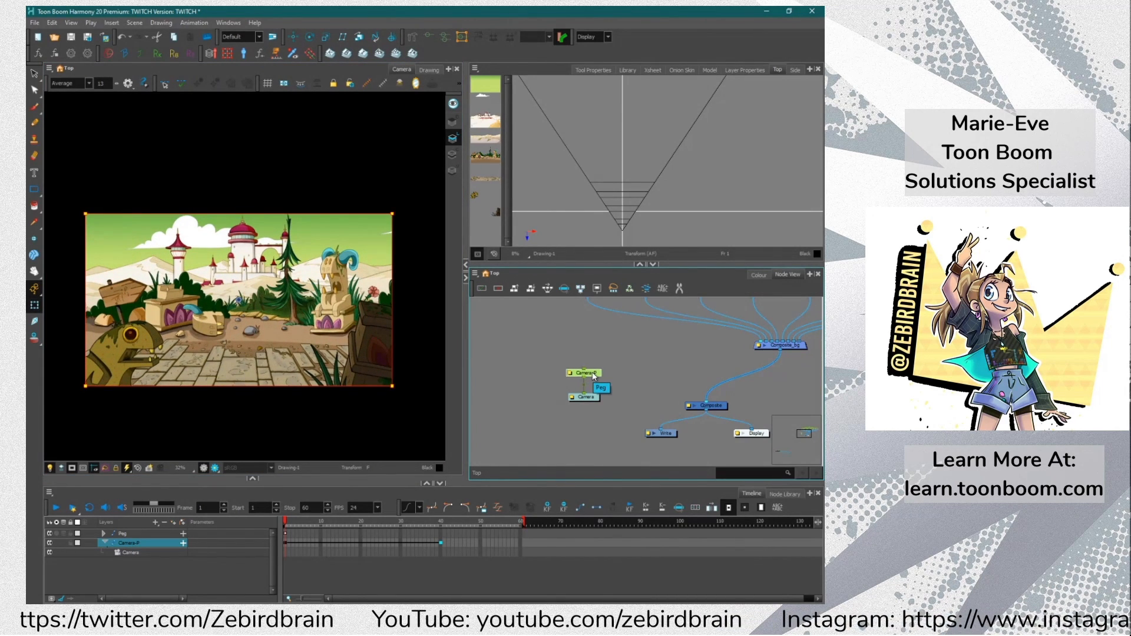
Turn on Enable 3D in the Camera-P layer properties and move the properties window clear of the views
{"action": "double_click", "coordinate": [570, 375]}
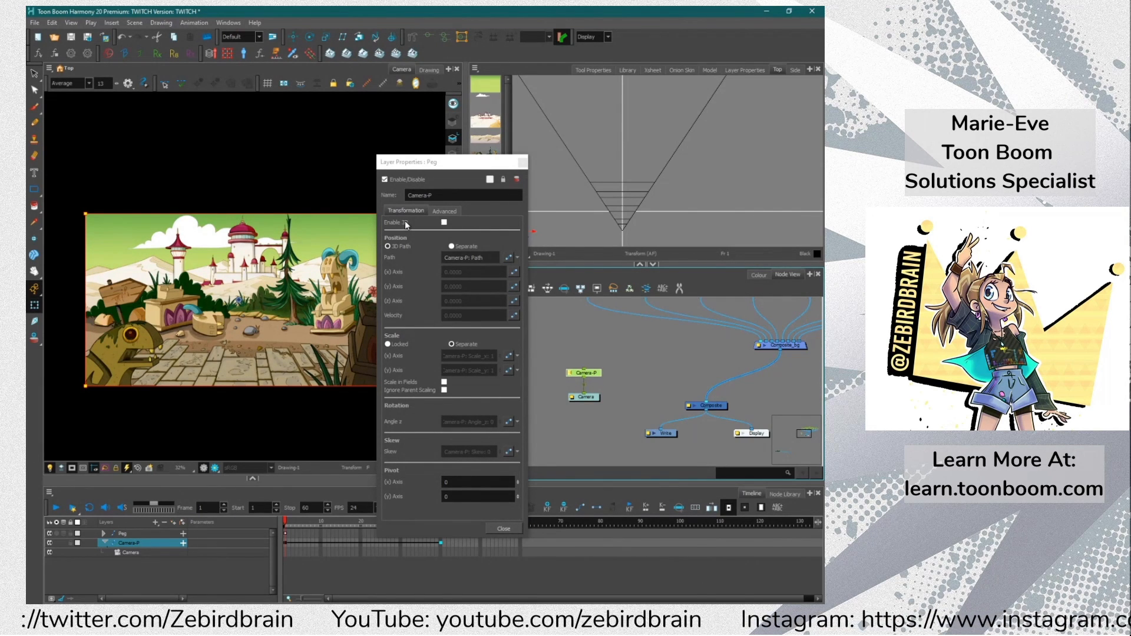
{"action": "left_click", "coordinate": [443, 223]}
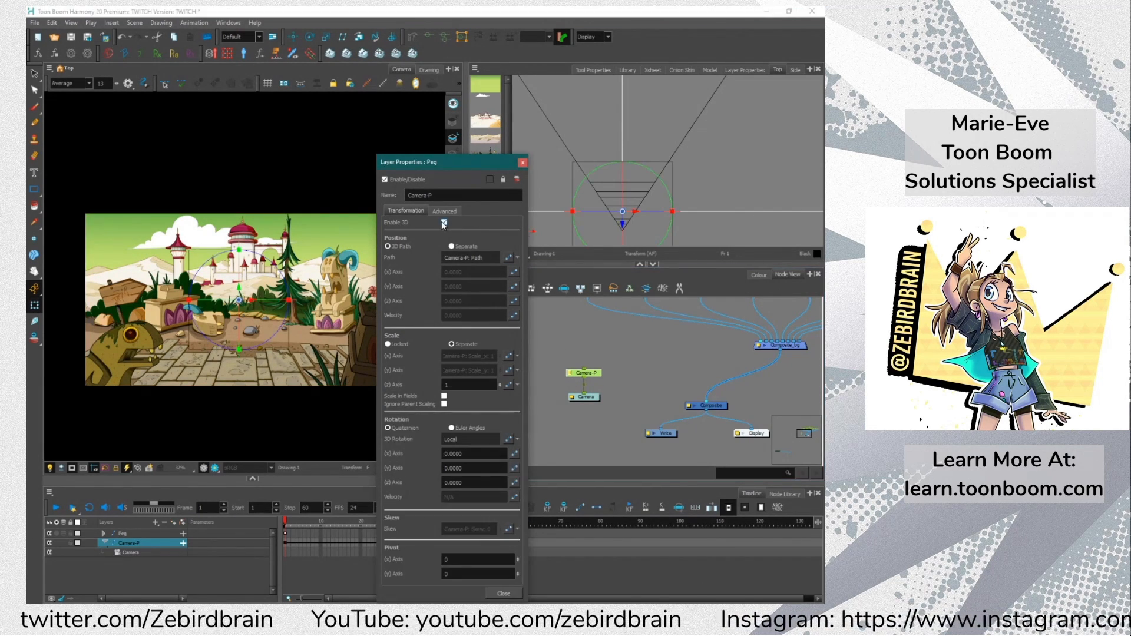
{"action": "left_click", "coordinate": [443, 223]}
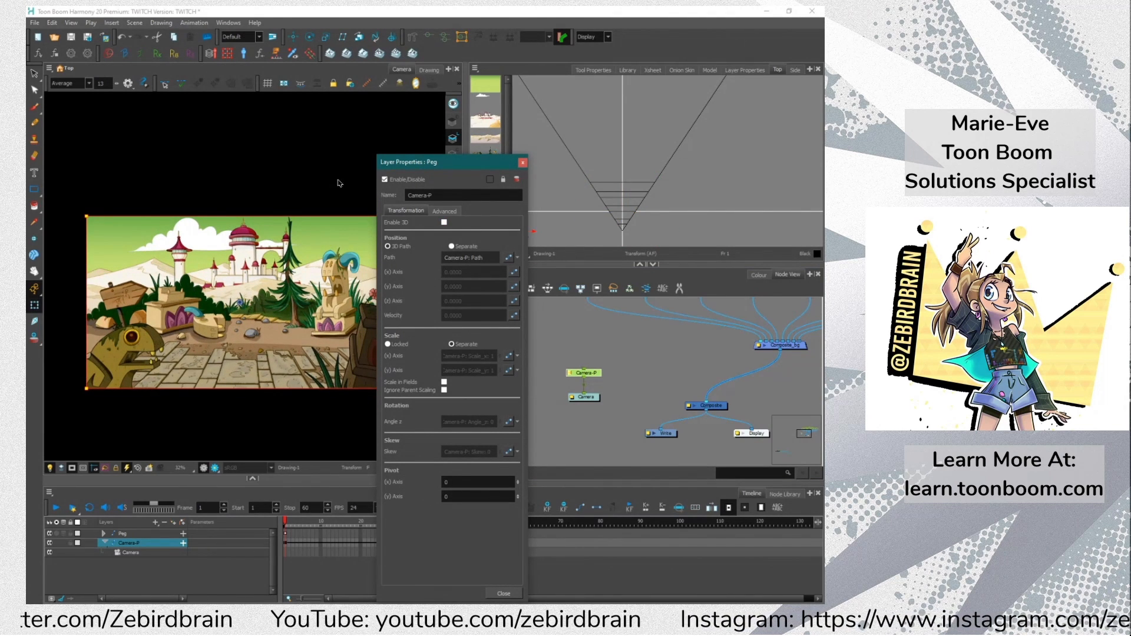
{"action": "left_click_drag", "start_coordinate": [394, 167], "coordinate": [507, 205]}
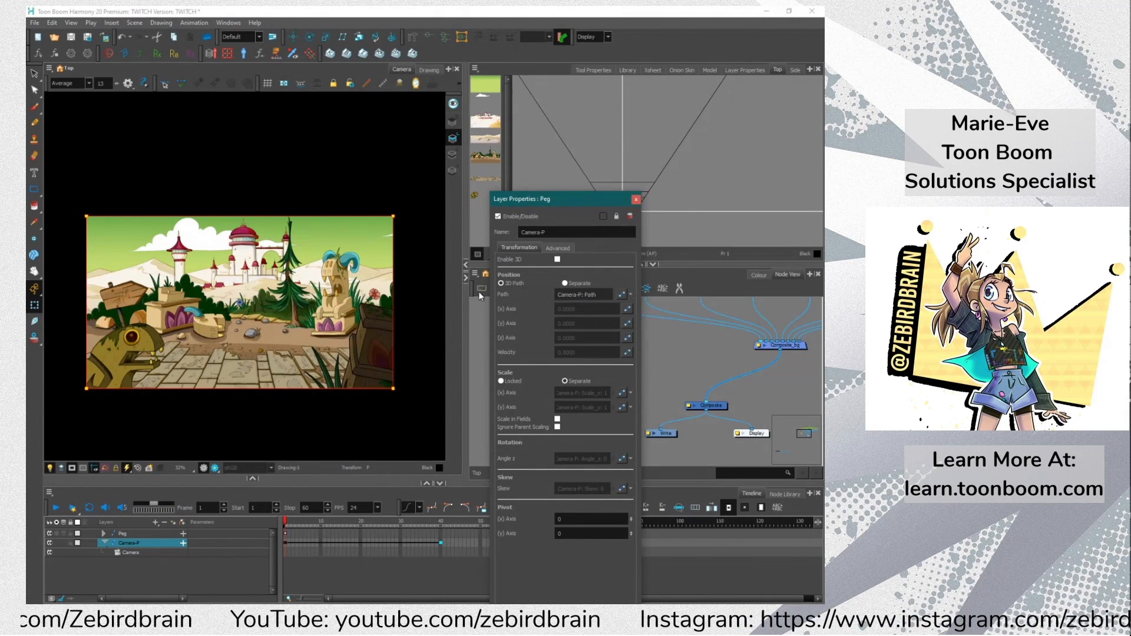
{"action": "left_click", "coordinate": [557, 259]}
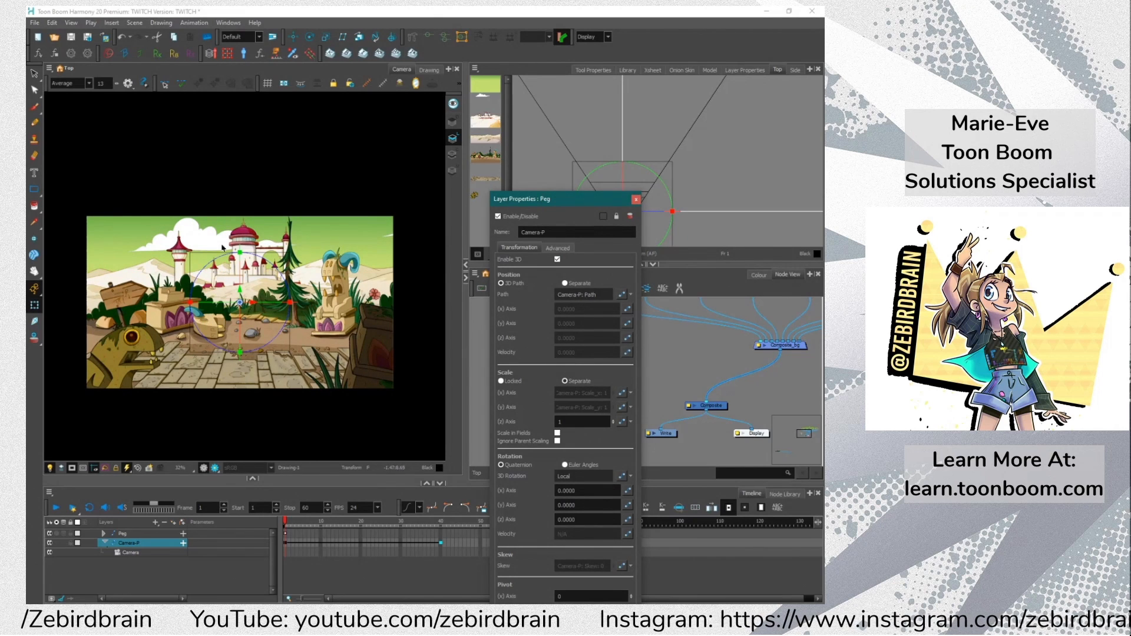
{"action": "left_click_drag", "start_coordinate": [561, 200], "coordinate": [592, 436]}
{"action": "key", "text": "Escape"}
Try manipulating the 3D camera on frame 1, and rotate it slightly on frame 40
{"action": "left_click", "coordinate": [216, 304]}
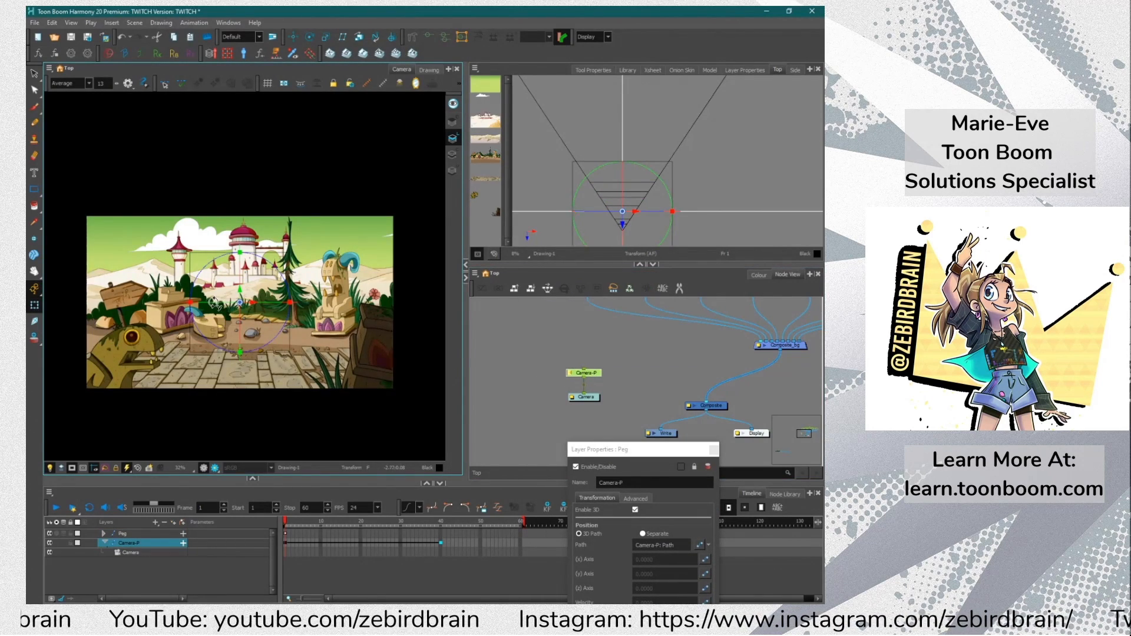
{"action": "left_click_drag", "start_coordinate": [213, 303], "coordinate": [155, 303]}
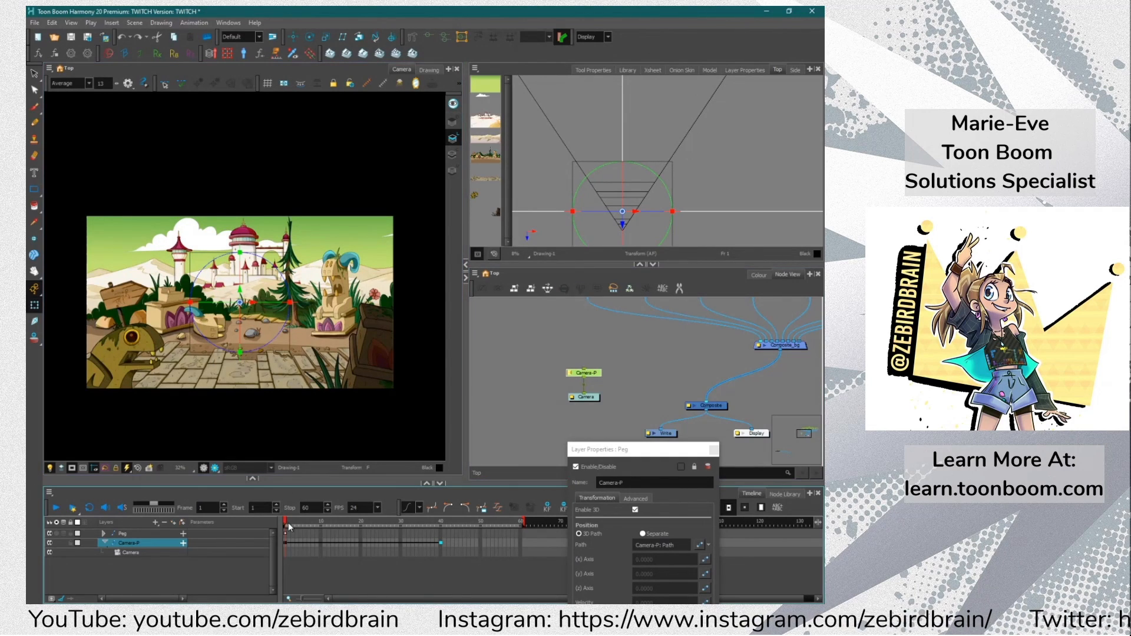
{"action": "left_click_drag", "start_coordinate": [287, 524], "coordinate": [440, 521]}
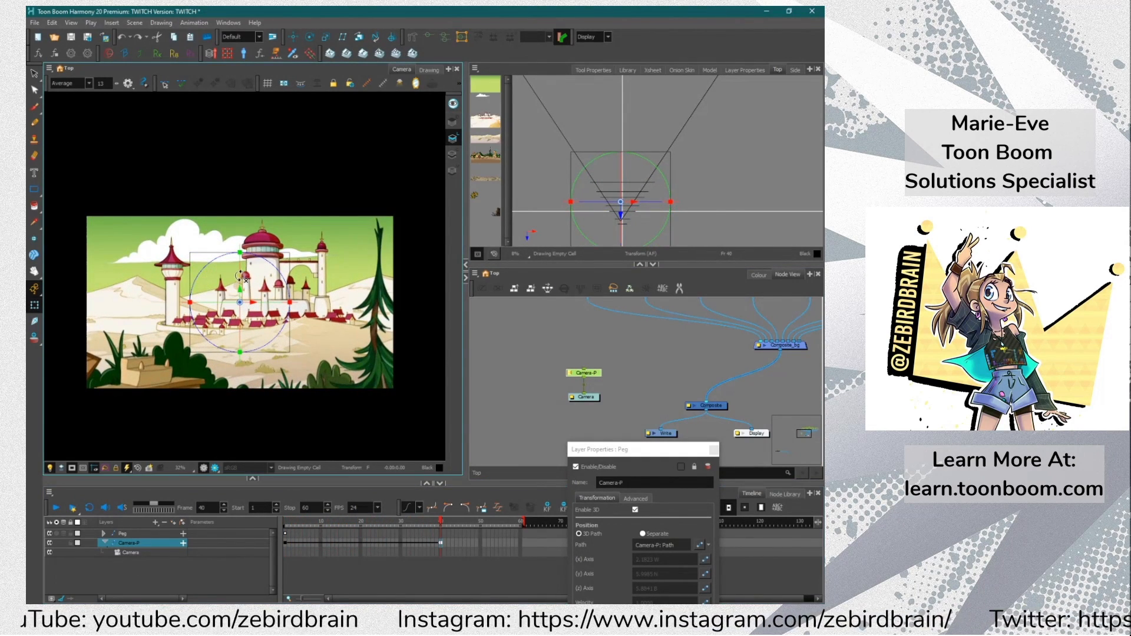
{"action": "left_click_drag", "start_coordinate": [240, 267], "coordinate": [240, 272]}
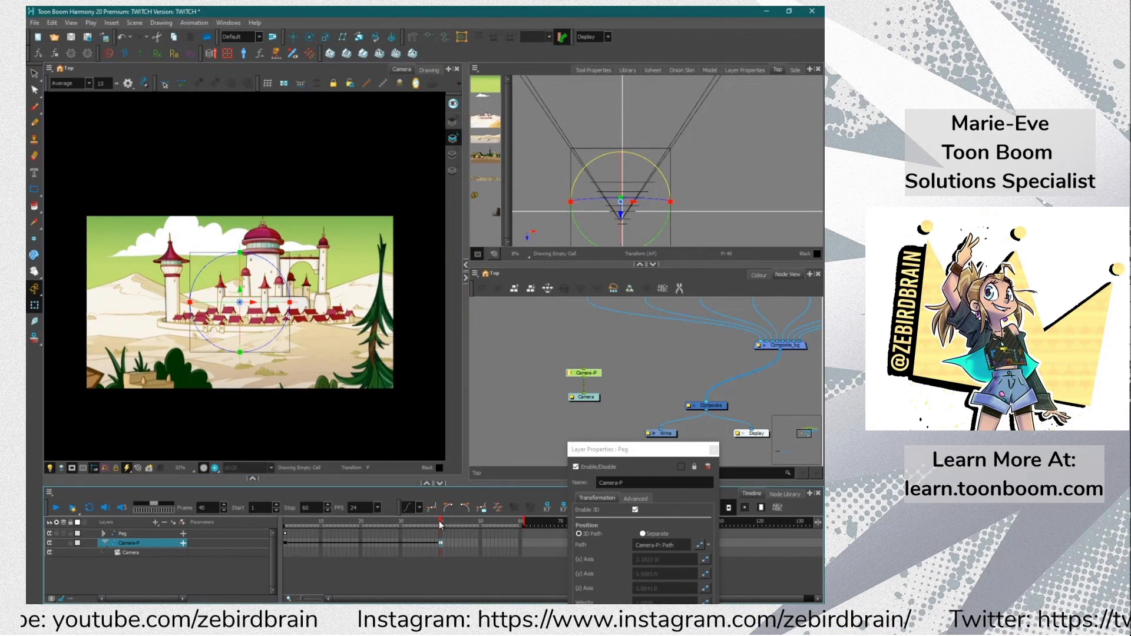
Clear the Camera-P animation across the timeline, leaving a single keyframe on frame 1, and return to that frame
{"action": "left_click_drag", "start_coordinate": [440, 521], "coordinate": [244, 492]}
{"action": "left_click_drag", "start_coordinate": [455, 543], "coordinate": [277, 546]}
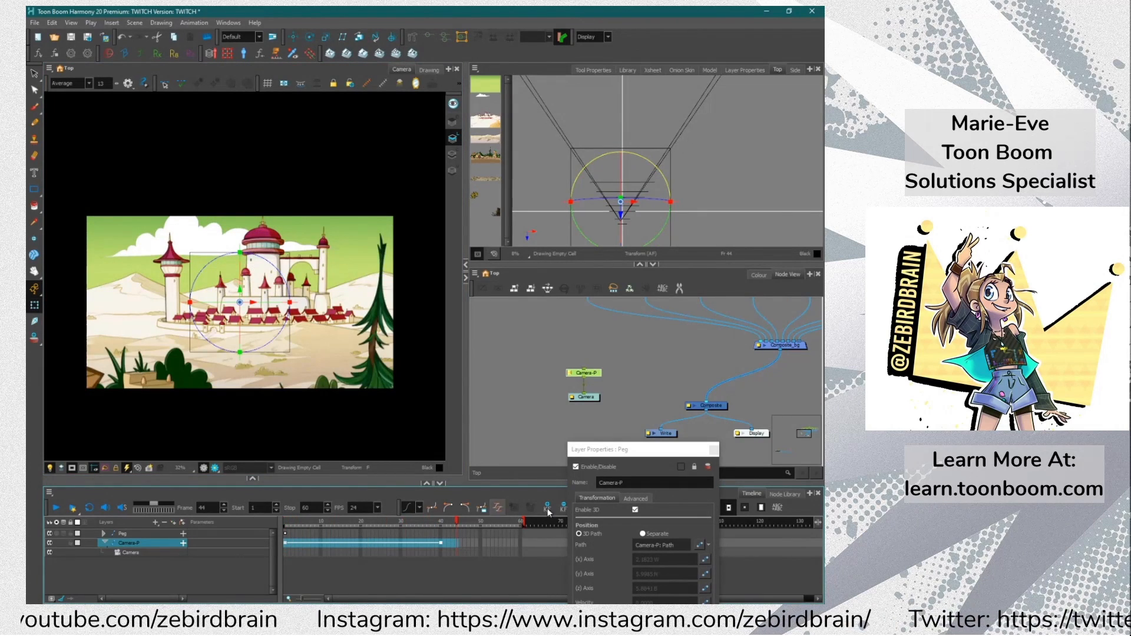
{"action": "left_click", "coordinate": [288, 525]}
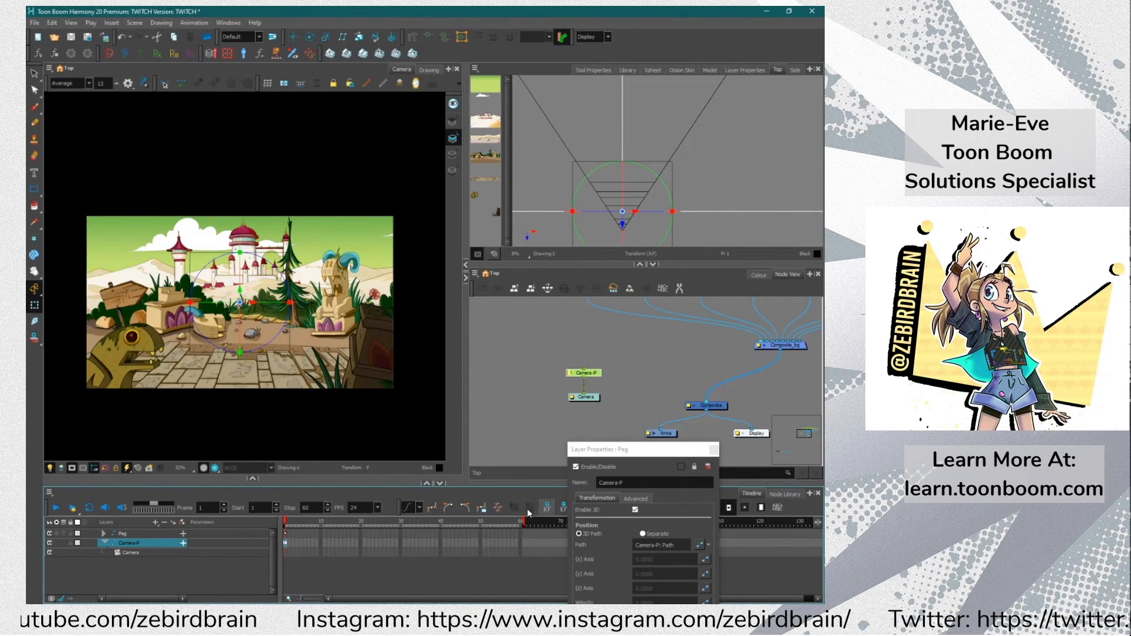
{"action": "left_click", "coordinate": [354, 523]}
{"action": "left_click", "coordinate": [286, 523]}
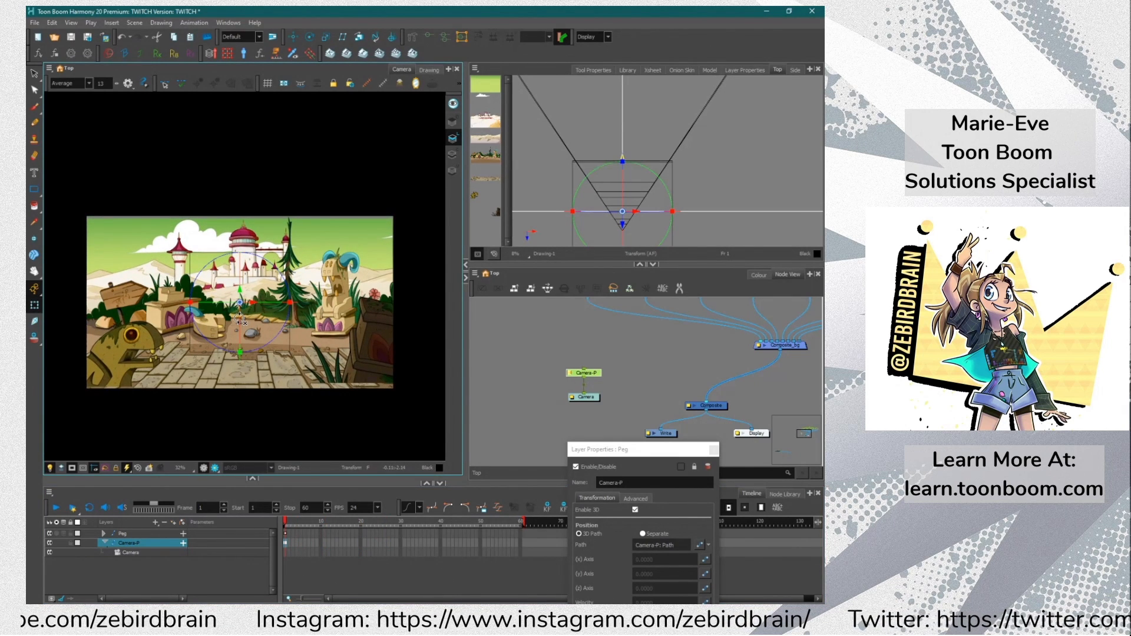
Adjust the 3D camera on frame 1, and on frame 30 move it in on the castle and rotate it slightly
{"action": "left_click_drag", "start_coordinate": [190, 252], "coordinate": [228, 334]}
{"action": "left_click_drag", "start_coordinate": [240, 290], "coordinate": [239, 294]}
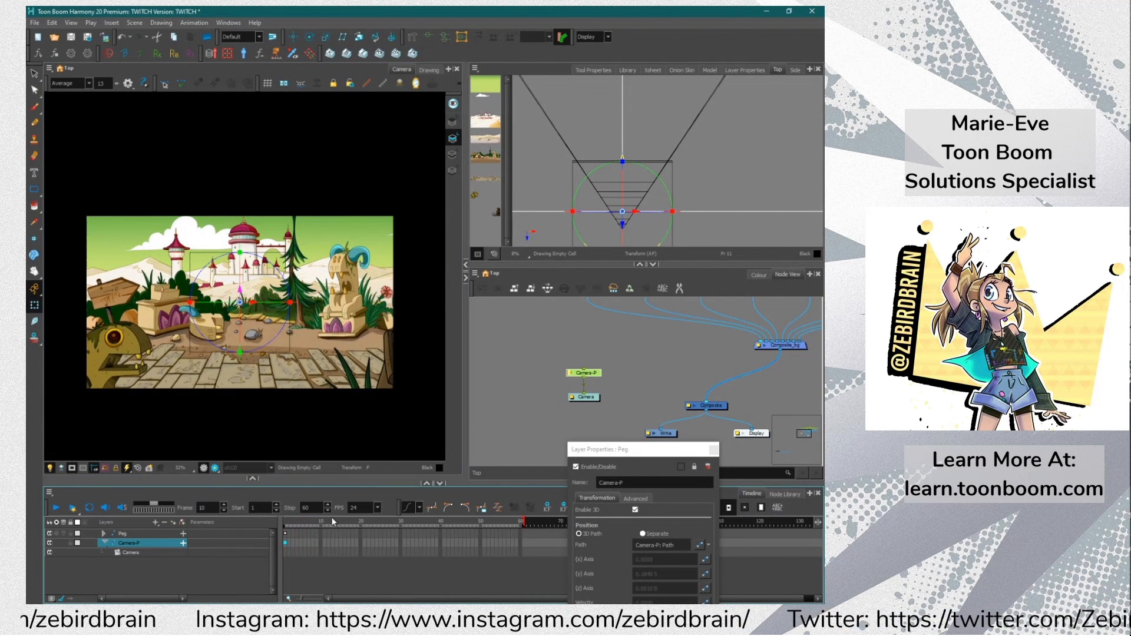
{"action": "left_click", "coordinate": [401, 534]}
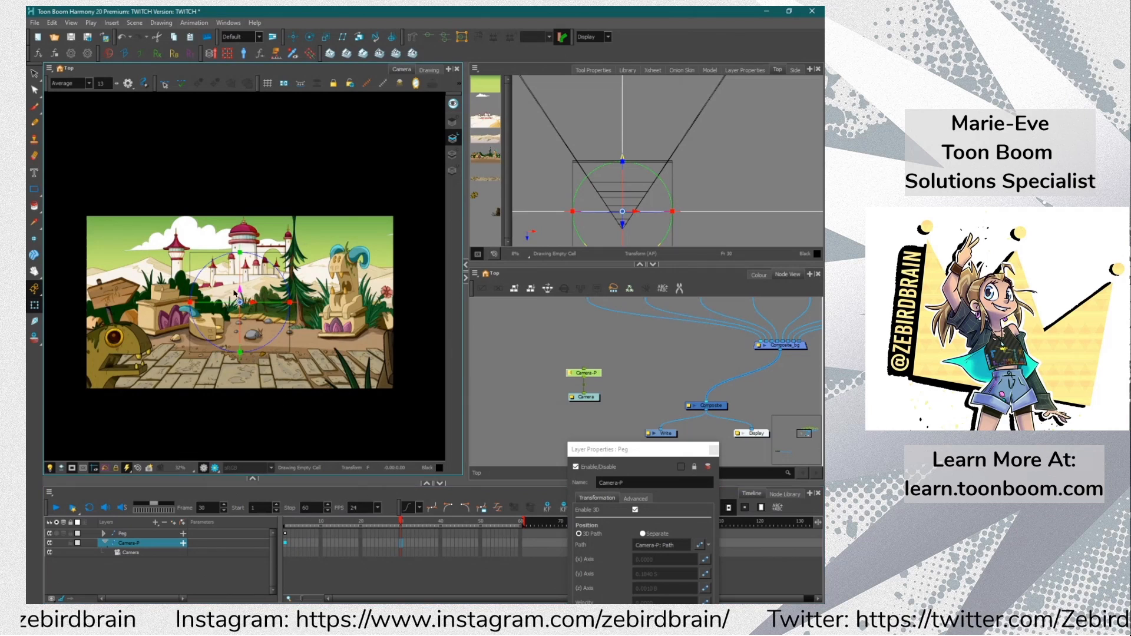
{"action": "left_click_drag", "start_coordinate": [192, 255], "coordinate": [208, 157]}
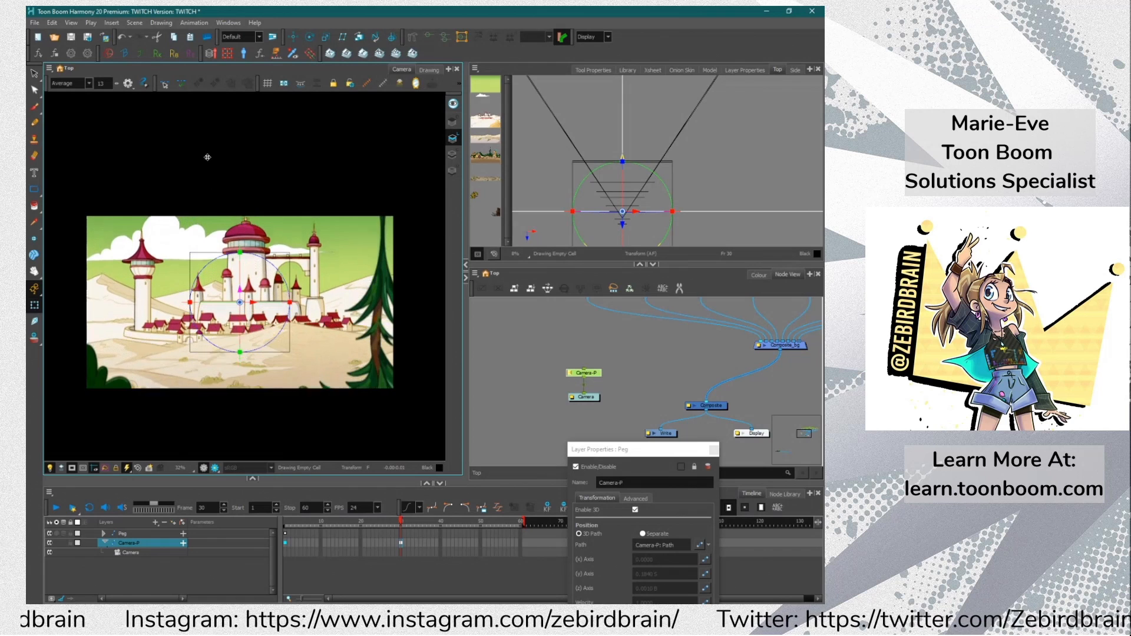
{"action": "mouse_move", "coordinate": [239, 302]}
{"action": "left_mouse_down"}
{"action": "mouse_move", "coordinate": [244, 322]}
{"action": "mouse_move", "coordinate": [239, 280]}
{"action": "mouse_move", "coordinate": [258, 311]}
{"action": "left_mouse_up"}
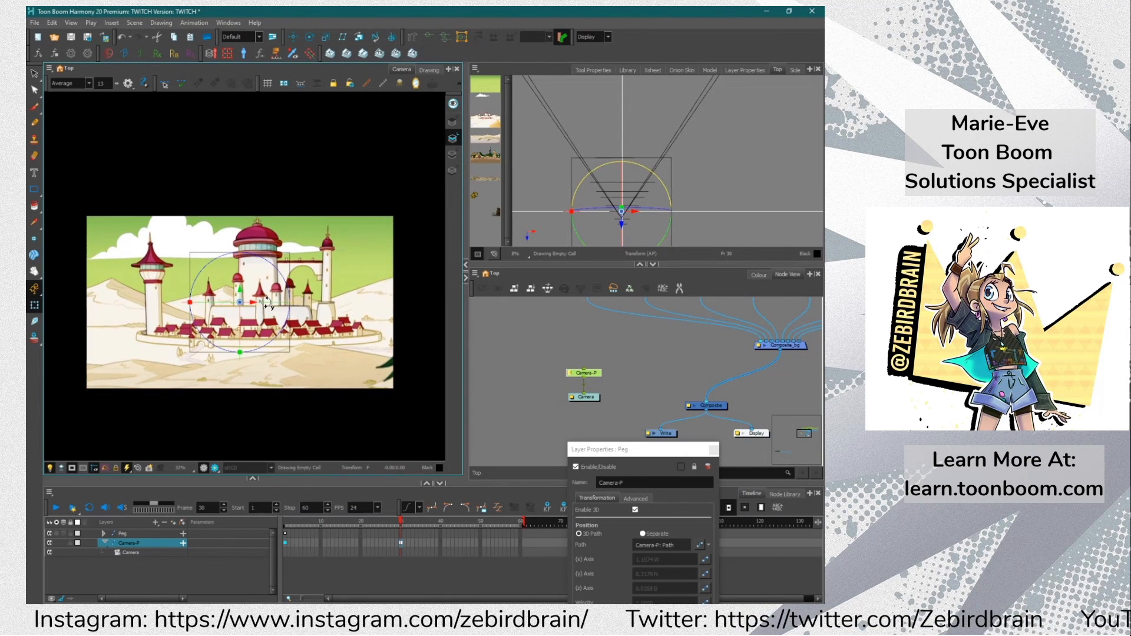
{"action": "mouse_move", "coordinate": [258, 312]}
{"action": "left_mouse_down"}
{"action": "mouse_move", "coordinate": [261, 302]}
{"action": "mouse_move", "coordinate": [272, 322]}
{"action": "left_mouse_up"}
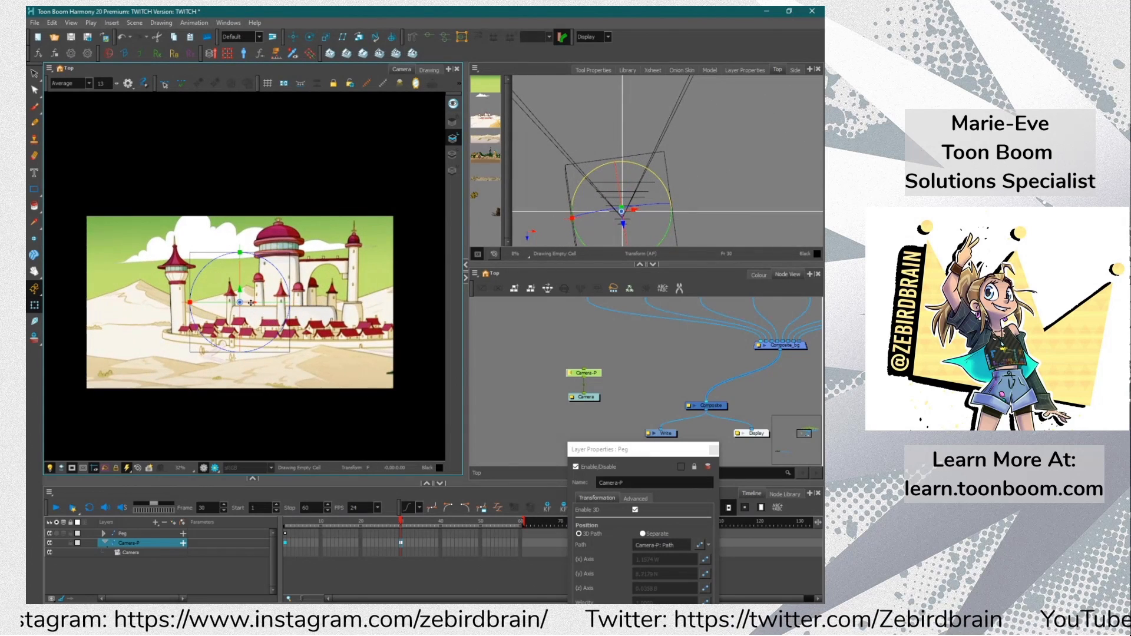
Move the layer properties window clear of the views, and shift and rotate the camera slightly on frame 1
{"action": "left_click", "coordinate": [285, 540]}
{"action": "left_click_drag", "start_coordinate": [593, 446], "coordinate": [638, 585]}
{"action": "left_click", "coordinate": [581, 507]}
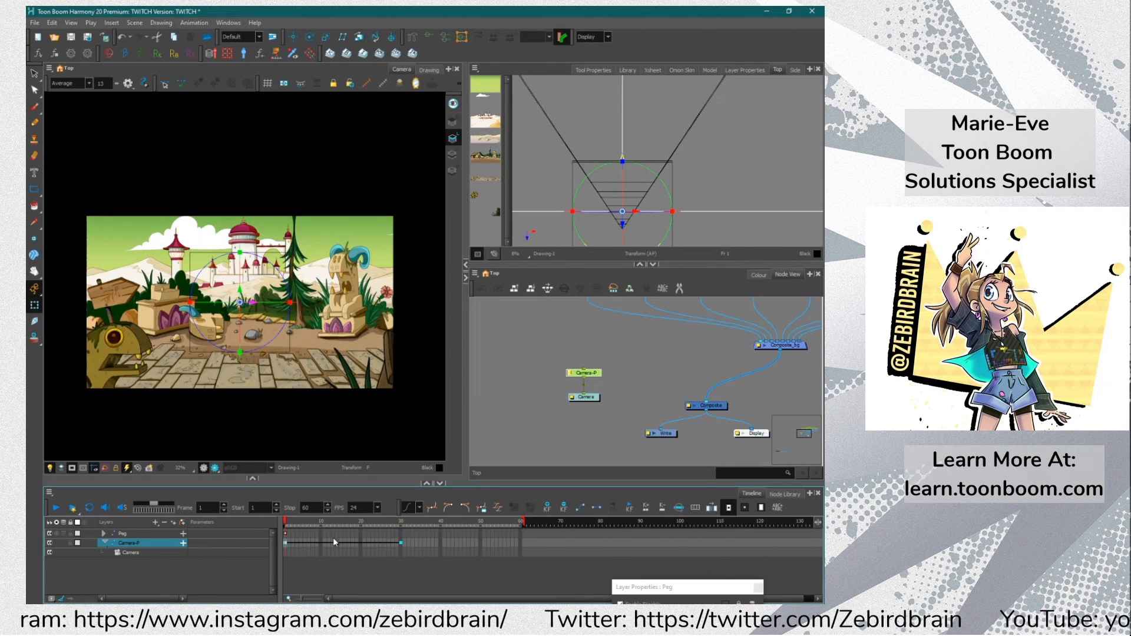
{"action": "left_click_drag", "start_coordinate": [289, 525], "coordinate": [257, 514]}
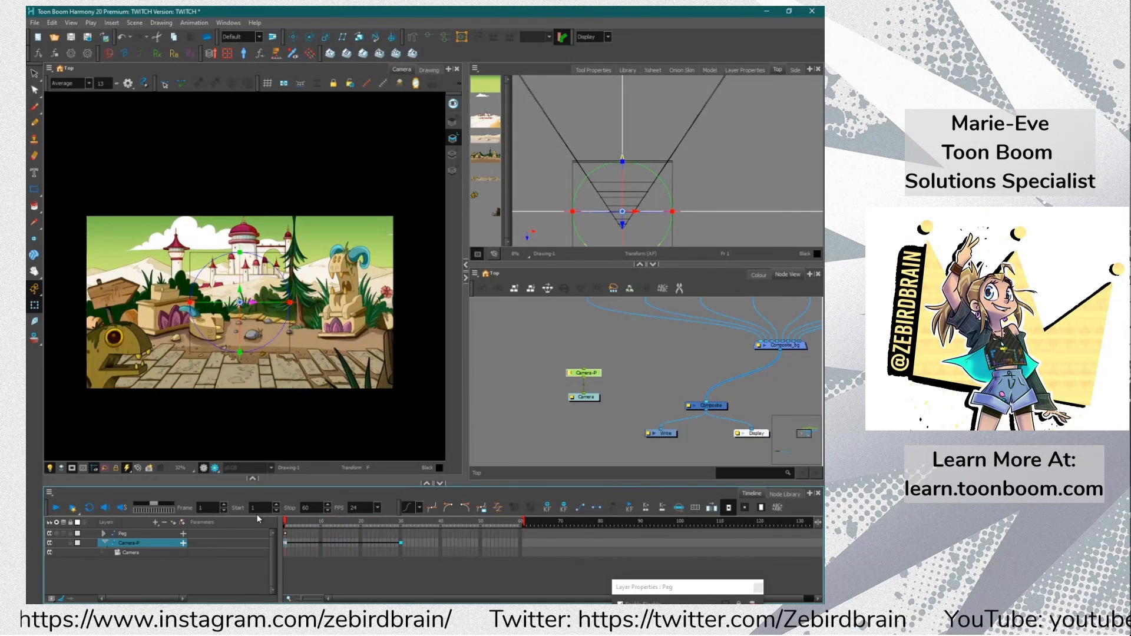
{"action": "left_click", "coordinate": [240, 301]}
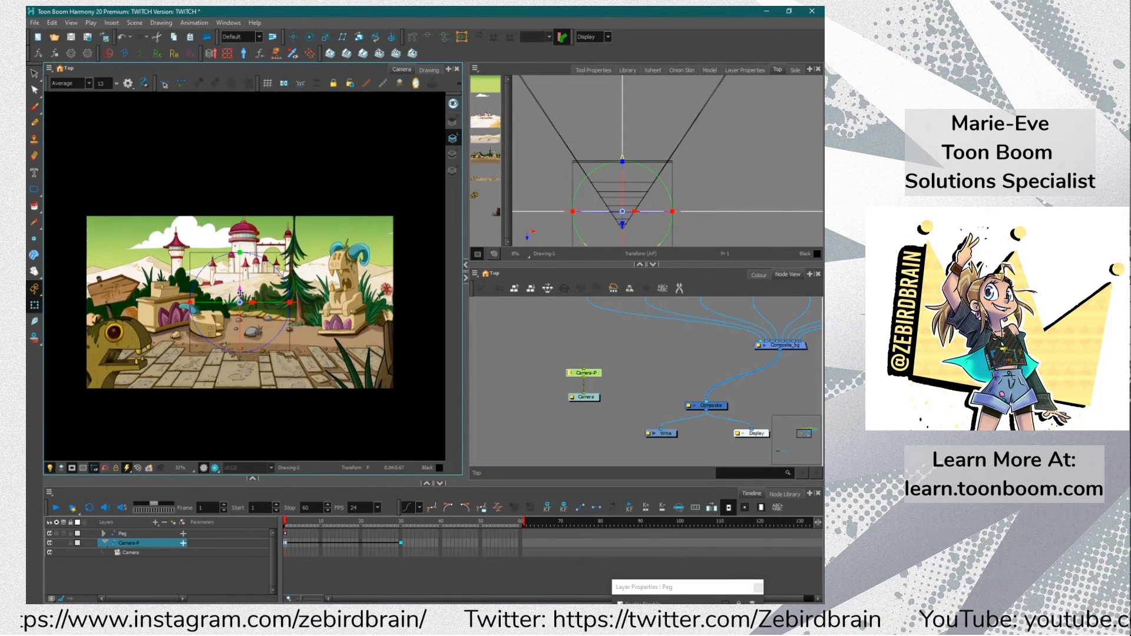
{"action": "left_click", "coordinate": [286, 524]}
{"action": "left_click_drag", "start_coordinate": [286, 524], "coordinate": [259, 513]}
{"action": "left_click_drag", "start_coordinate": [223, 302], "coordinate": [215, 302]}
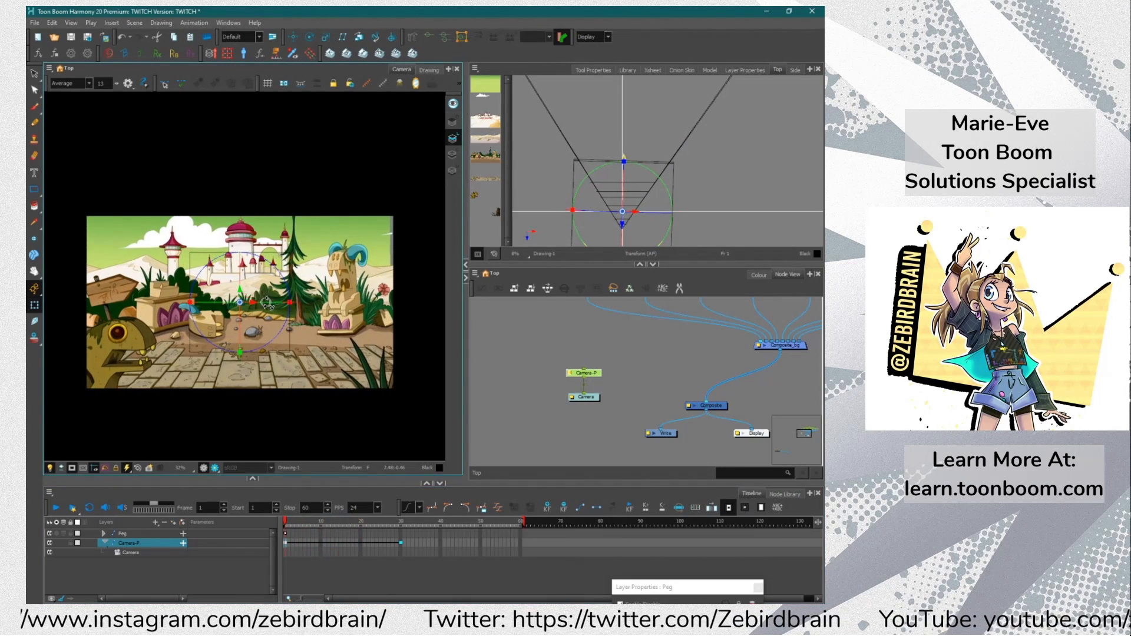
{"action": "left_click_drag", "start_coordinate": [288, 522], "coordinate": [198, 501]}
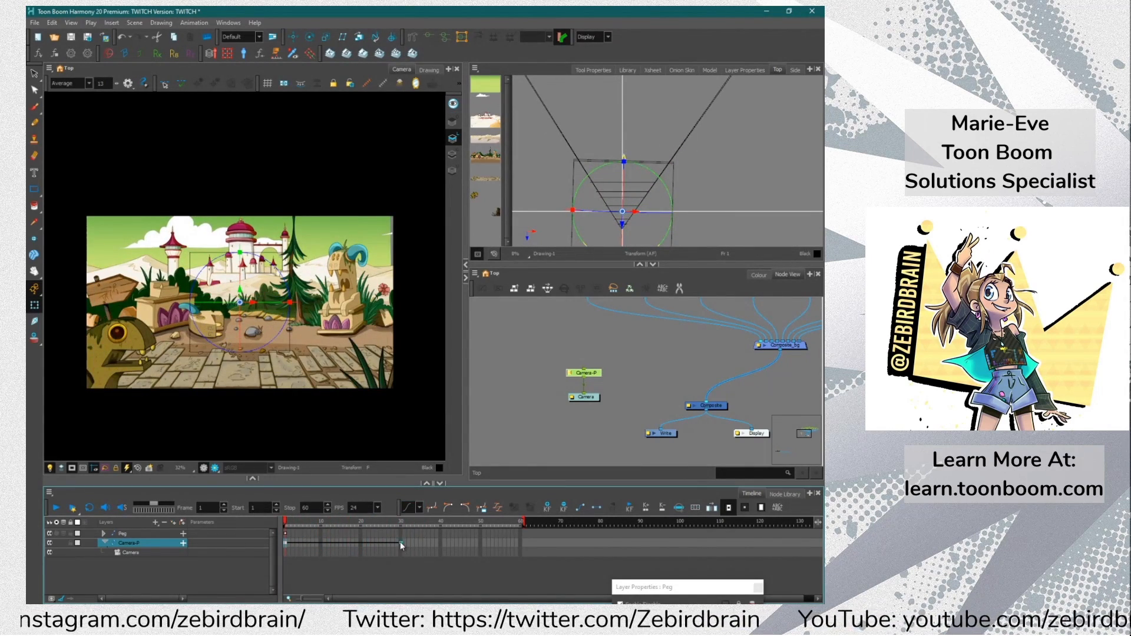
Retime the Camera-P end keyframe to frame 50 and preview the slower camera move
{"action": "left_click_drag", "start_coordinate": [401, 542], "coordinate": [481, 542]}
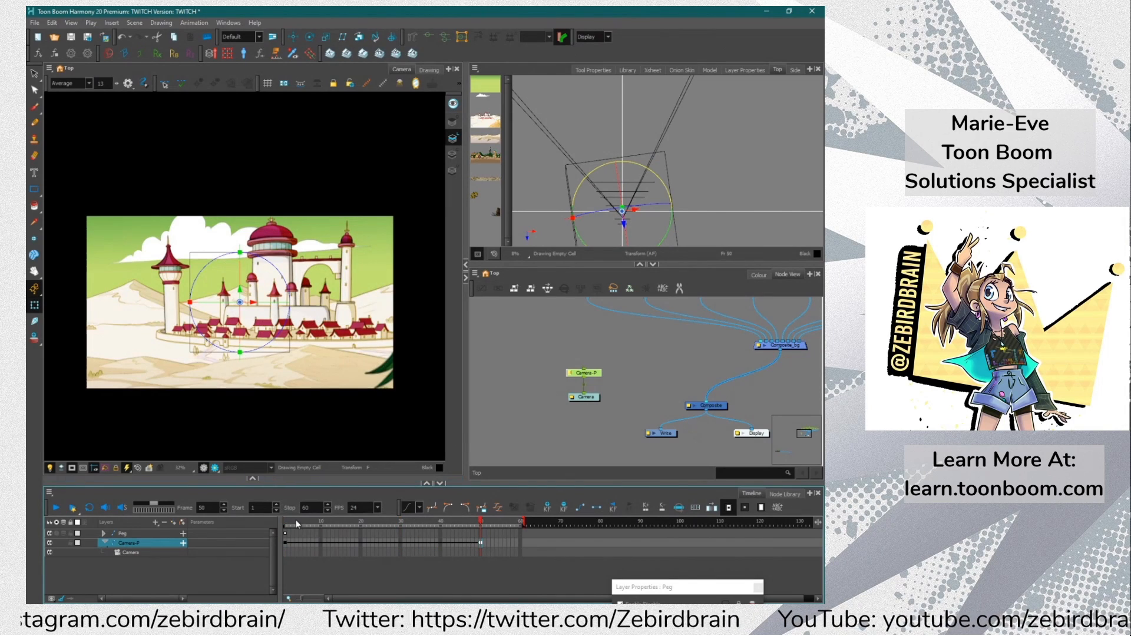
{"action": "left_click_drag", "start_coordinate": [296, 520], "coordinate": [434, 507]}
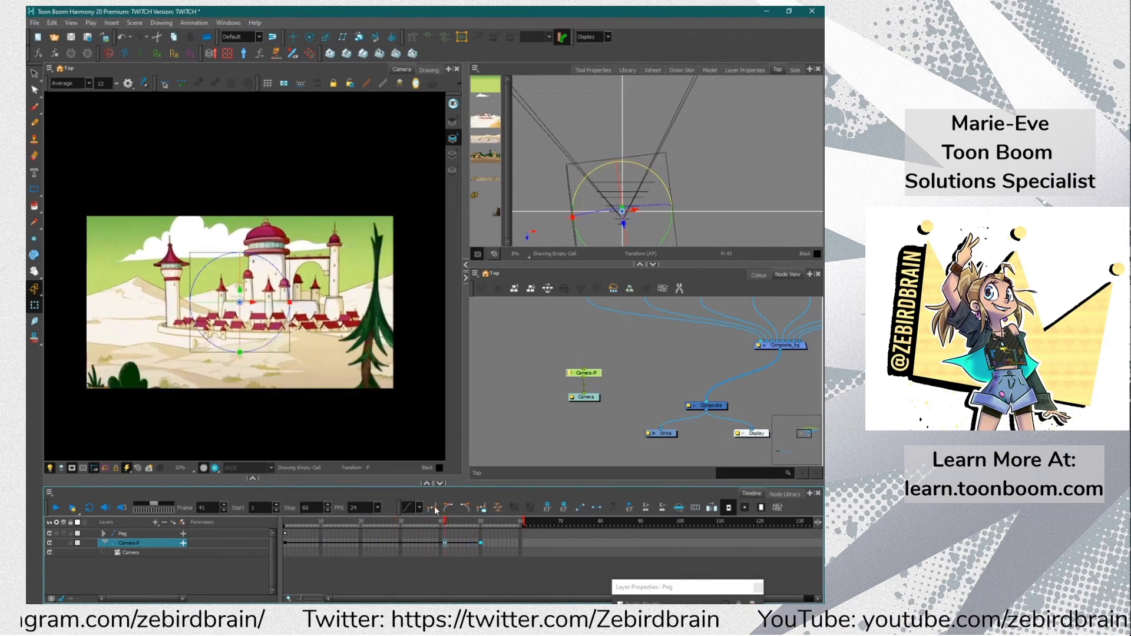
{"action": "left_click", "coordinate": [56, 506]}
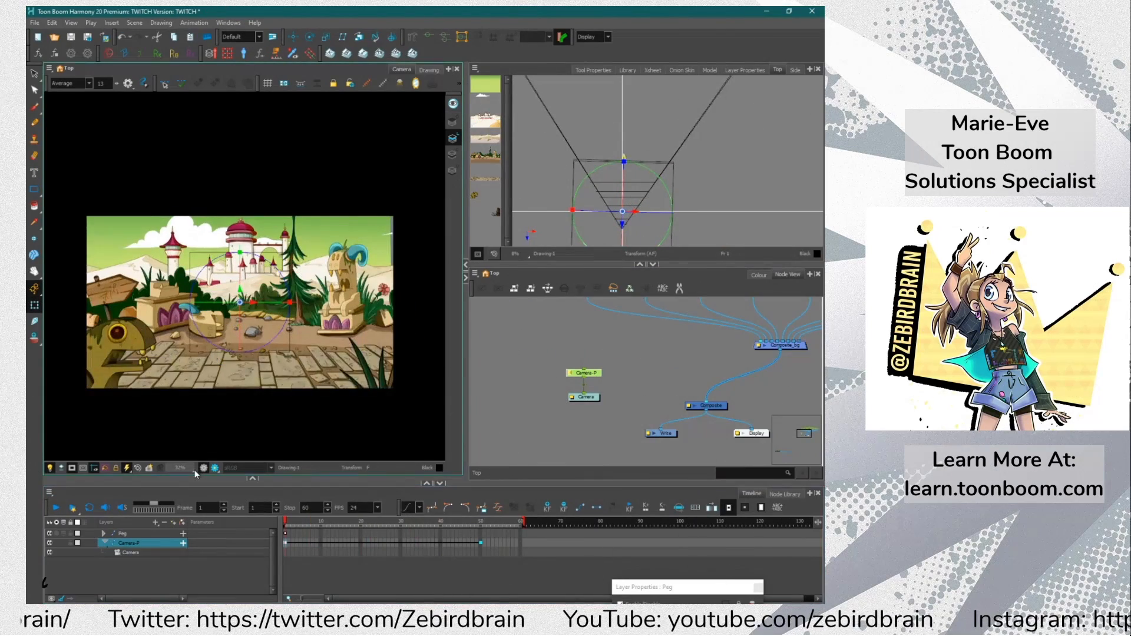
Set the Camera view zoom to 100%, and enlarge the Node View around the OL1 and OL2 nodes
{"action": "scroll", "coordinate": [123, 327], "scroll_direction": "up", "scroll_amount": 3}
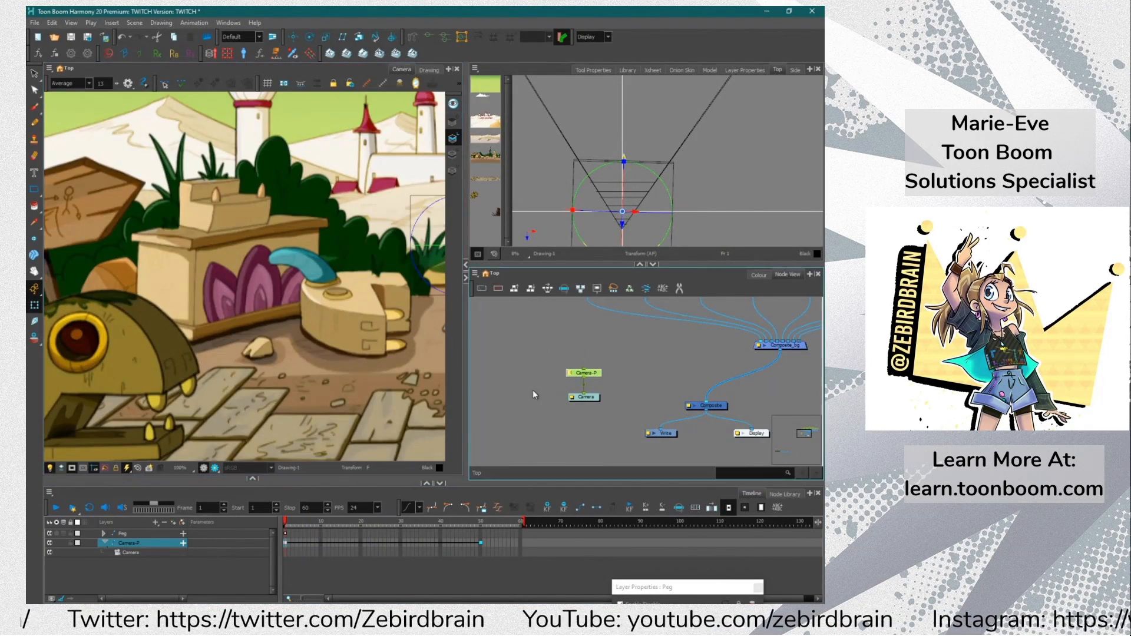
{"action": "left_click", "coordinate": [532, 389]}
{"action": "left_click_drag", "start_coordinate": [586, 301], "coordinate": [583, 400]}
{"action": "scroll", "coordinate": [590, 381], "scroll_direction": "up", "scroll_amount": 2}
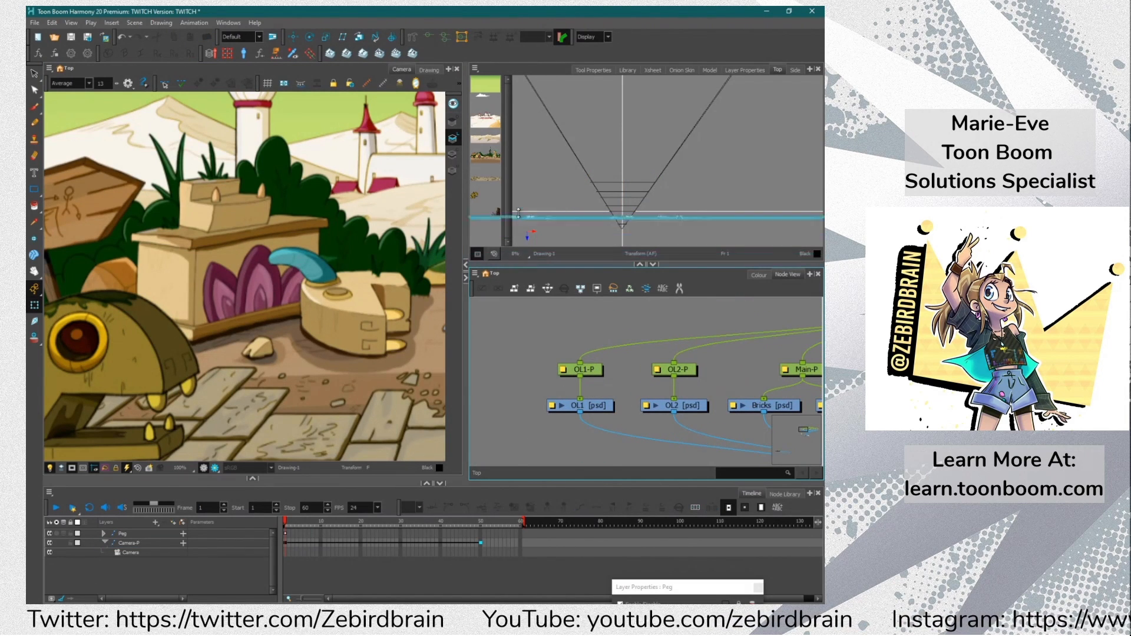
{"action": "left_click_drag", "start_coordinate": [519, 213], "coordinate": [519, 202]}
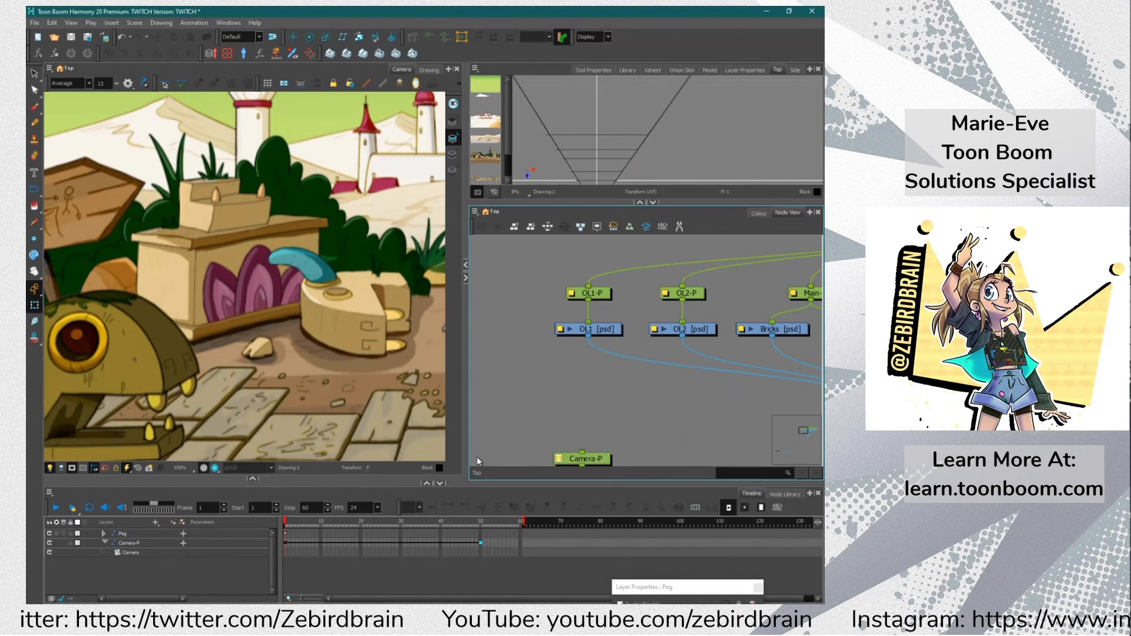
Add a vector drawing layer named "lizurd" and place its node beside the OL1 drawing node
{"action": "left_click", "coordinate": [603, 327]}
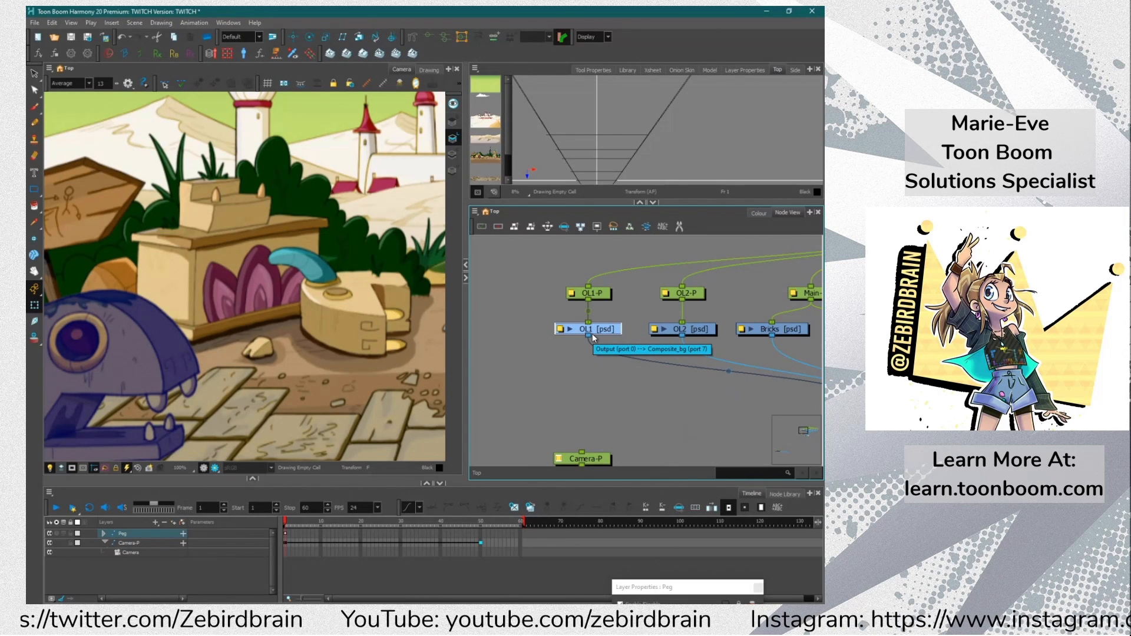
{"action": "left_click", "coordinate": [535, 369]}
{"action": "key", "text": "ctrl+r"}
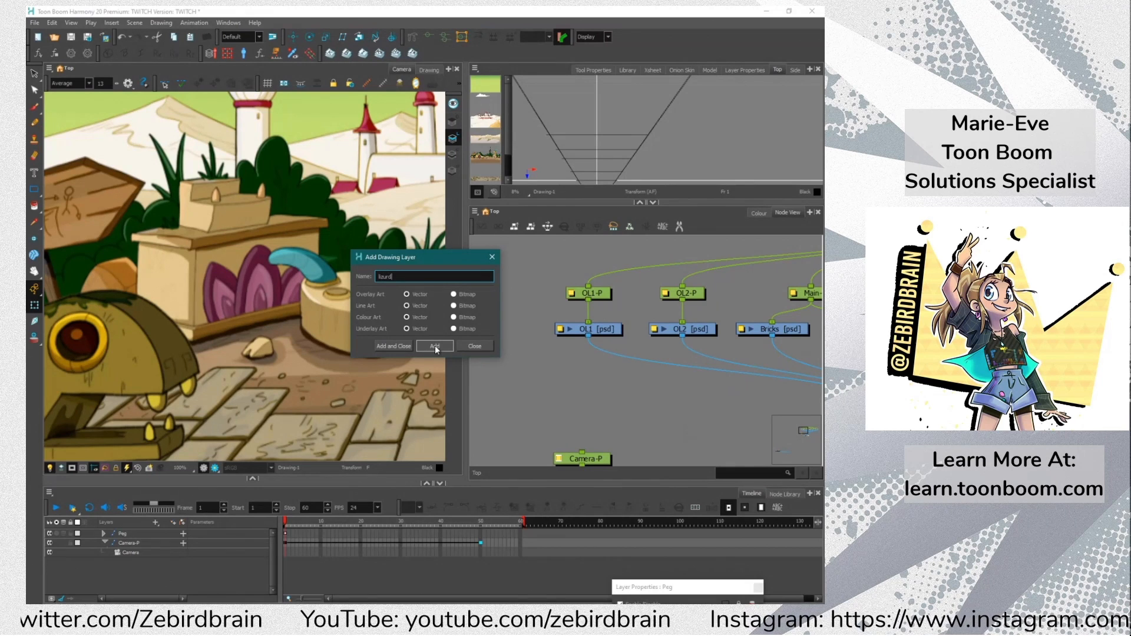
{"action": "left_click", "coordinate": [475, 347]}
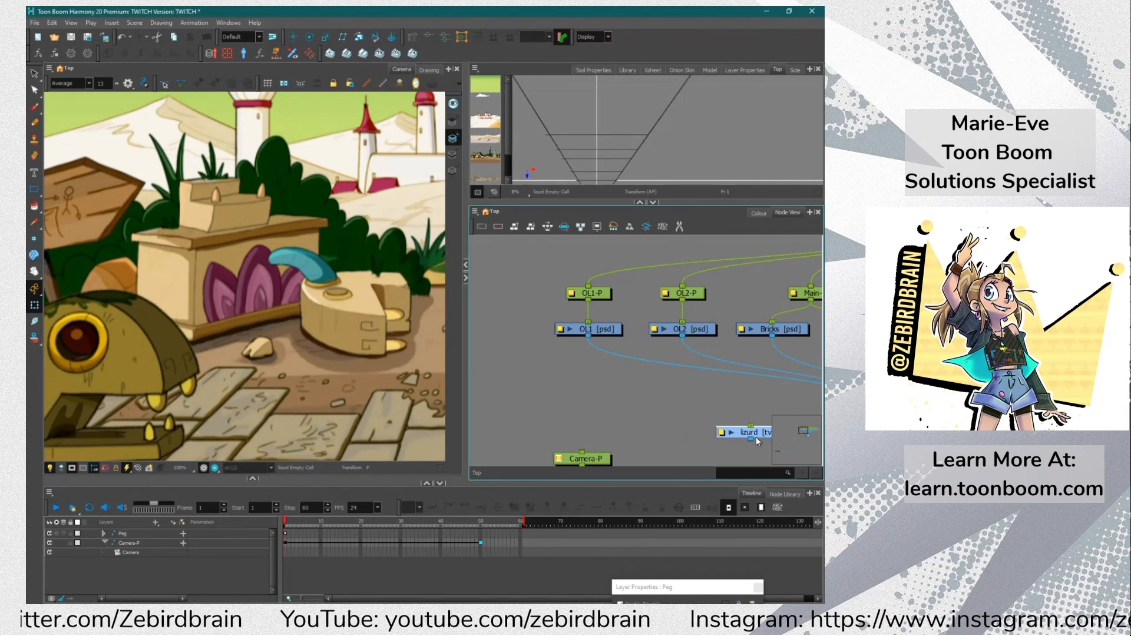
{"action": "left_click_drag", "start_coordinate": [755, 436], "coordinate": [517, 327]}
{"action": "left_click", "coordinate": [563, 376]}
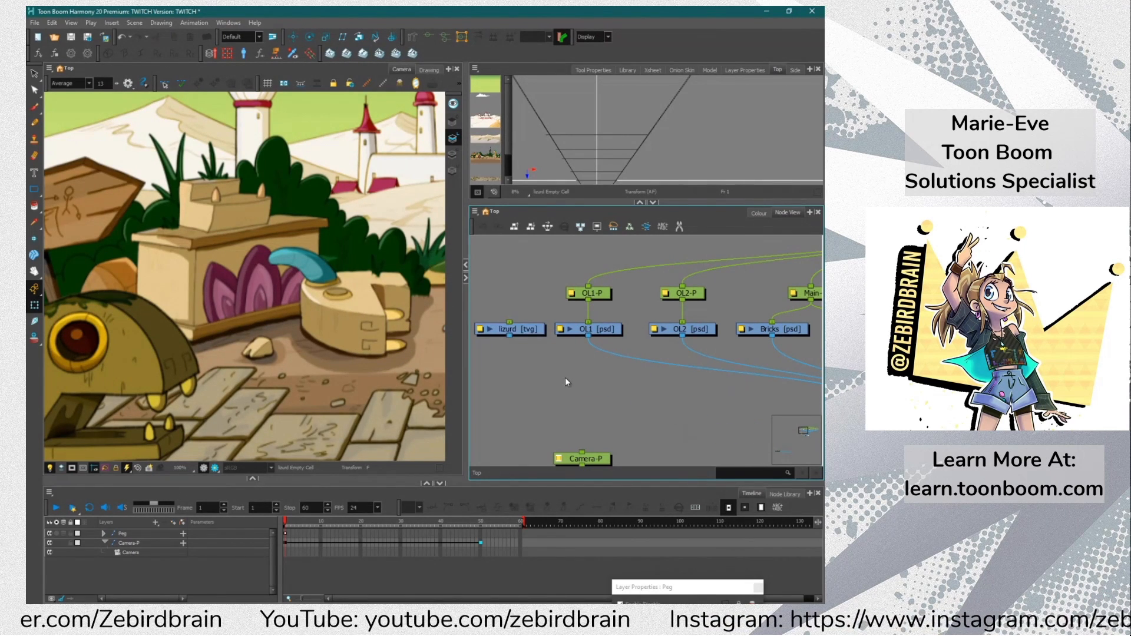
Insert a composite node on the OL1 output below the drawing, and connect the lizurd drawing to it
{"action": "key", "text": "ctrl+h"}
{"action": "left_click_drag", "start_coordinate": [621, 371], "coordinate": [579, 389]}
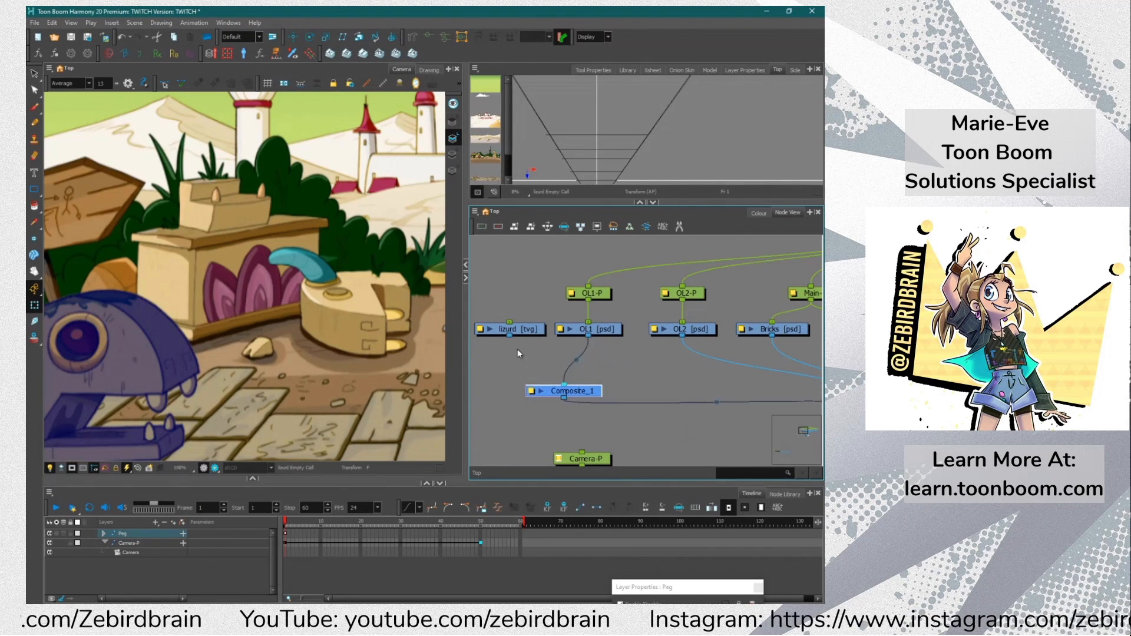
{"action": "left_click_drag", "start_coordinate": [510, 335], "coordinate": [531, 387]}
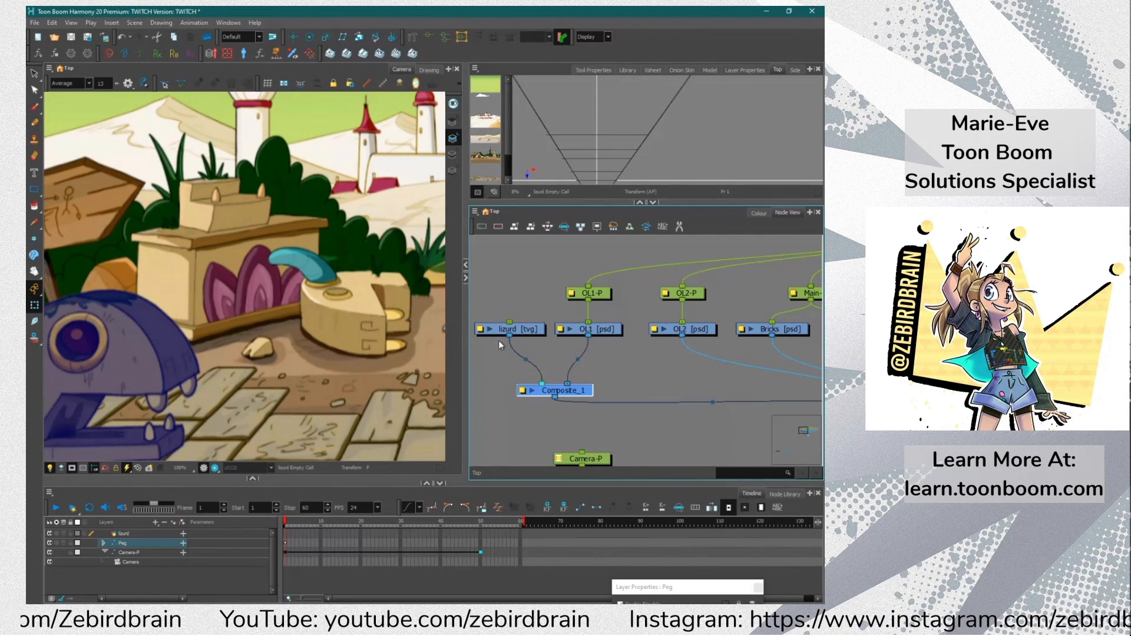
Connect the lizurd drawing node to the OL1-P peg and insert its own parent peg between them
{"action": "left_click_drag", "start_coordinate": [588, 298], "coordinate": [493, 277]}
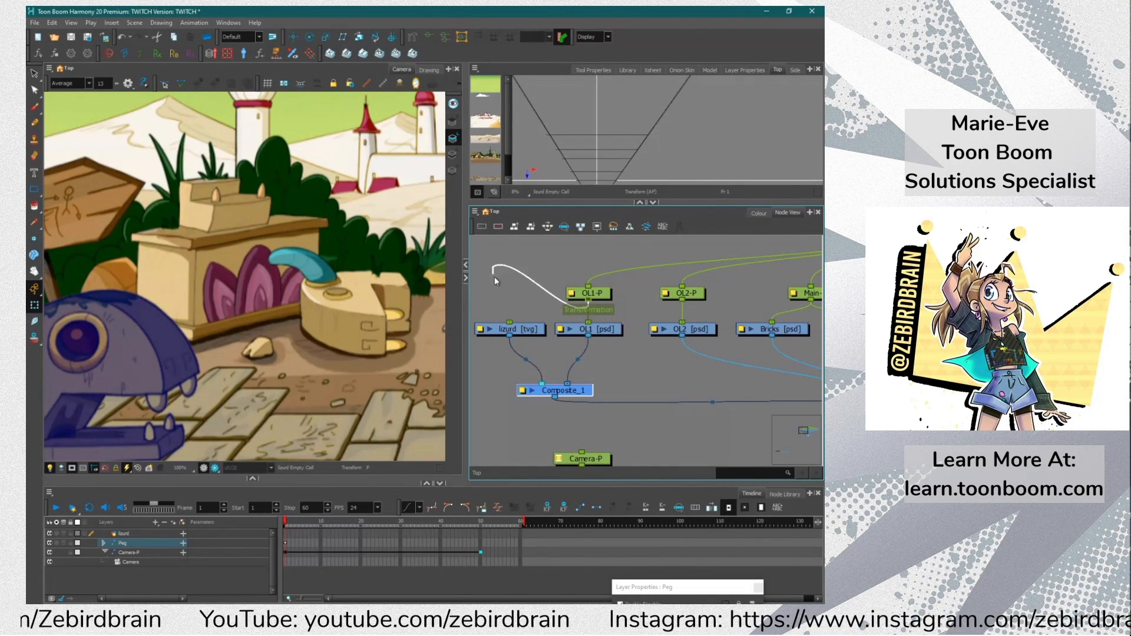
{"action": "left_click_drag", "start_coordinate": [510, 324], "coordinate": [510, 322]}
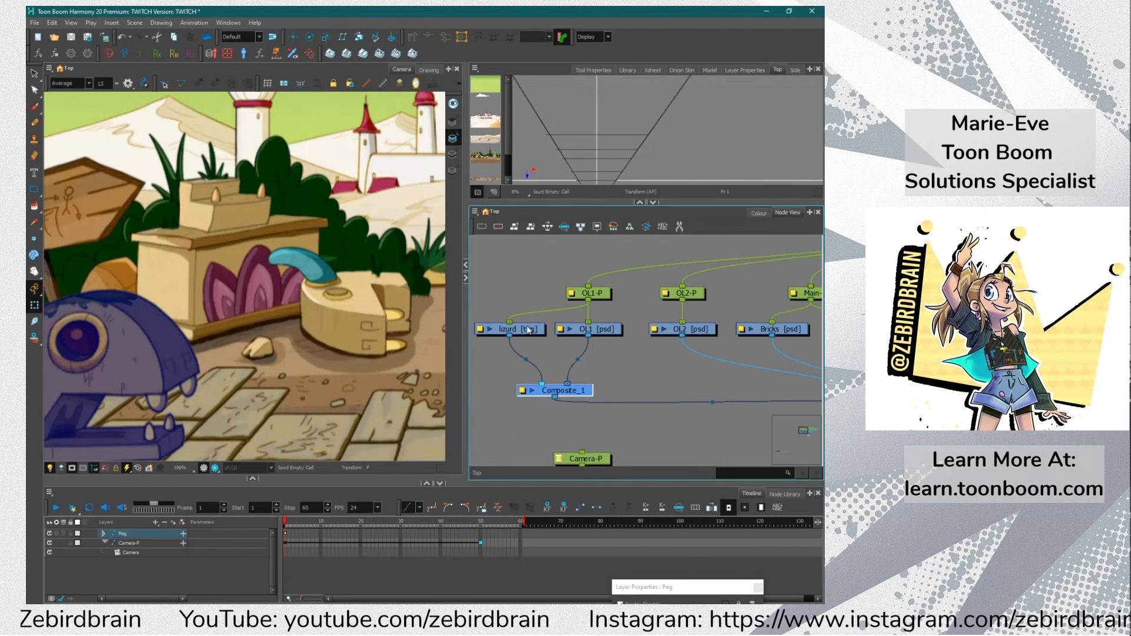
{"action": "left_click", "coordinate": [504, 293]}
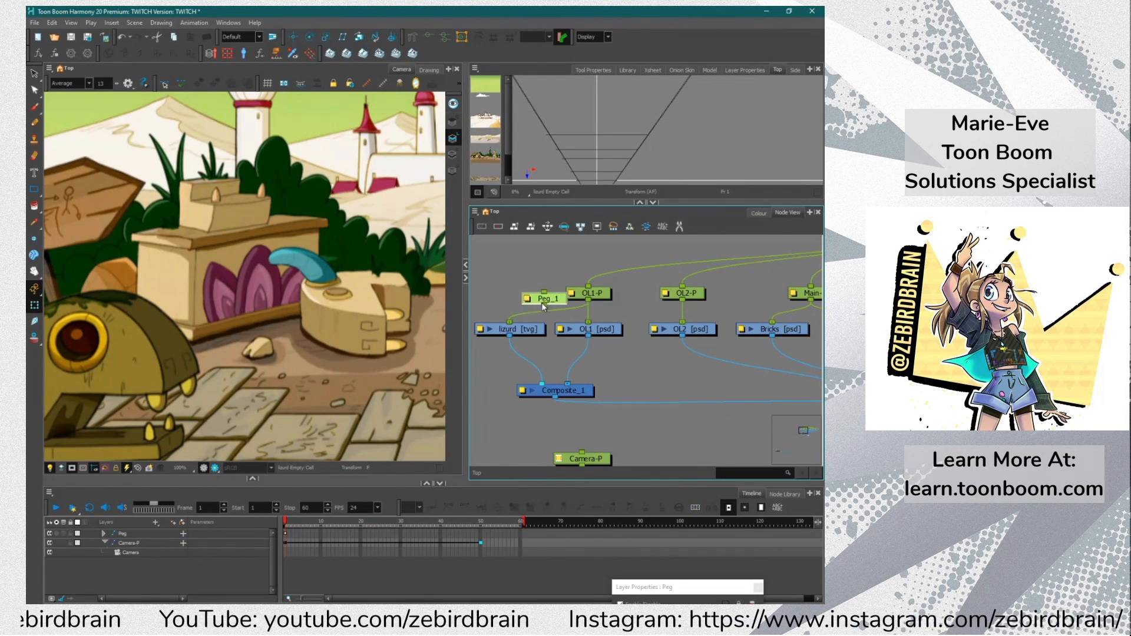
{"action": "left_click", "coordinate": [526, 331]}
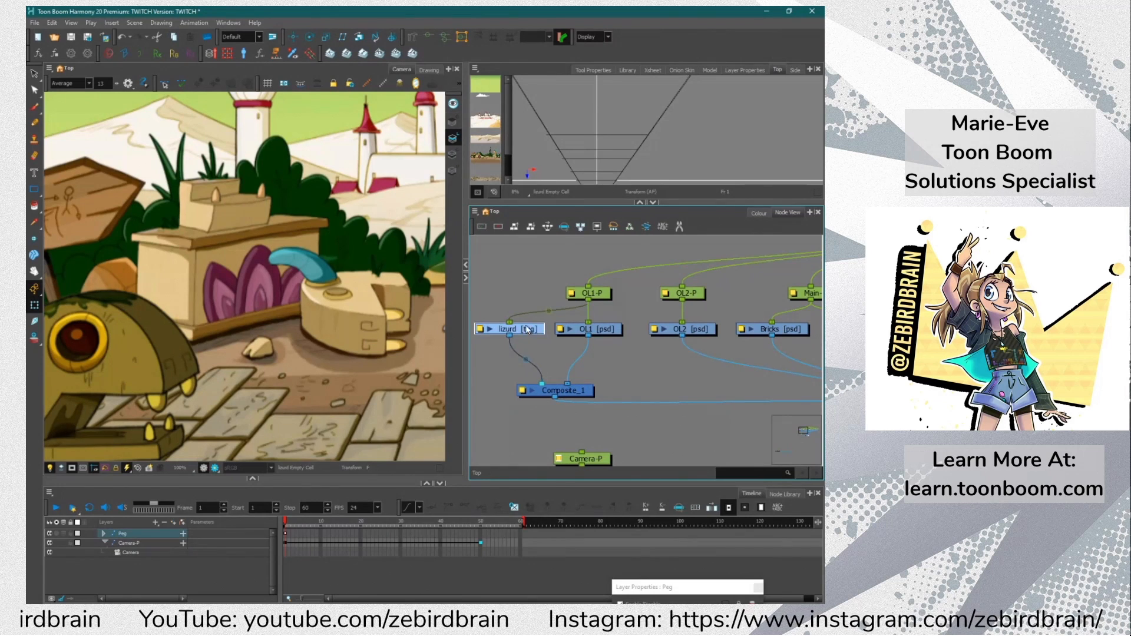
{"action": "key", "text": "ctrl+p"}
{"action": "left_click_drag", "start_coordinate": [509, 265], "coordinate": [517, 304]}
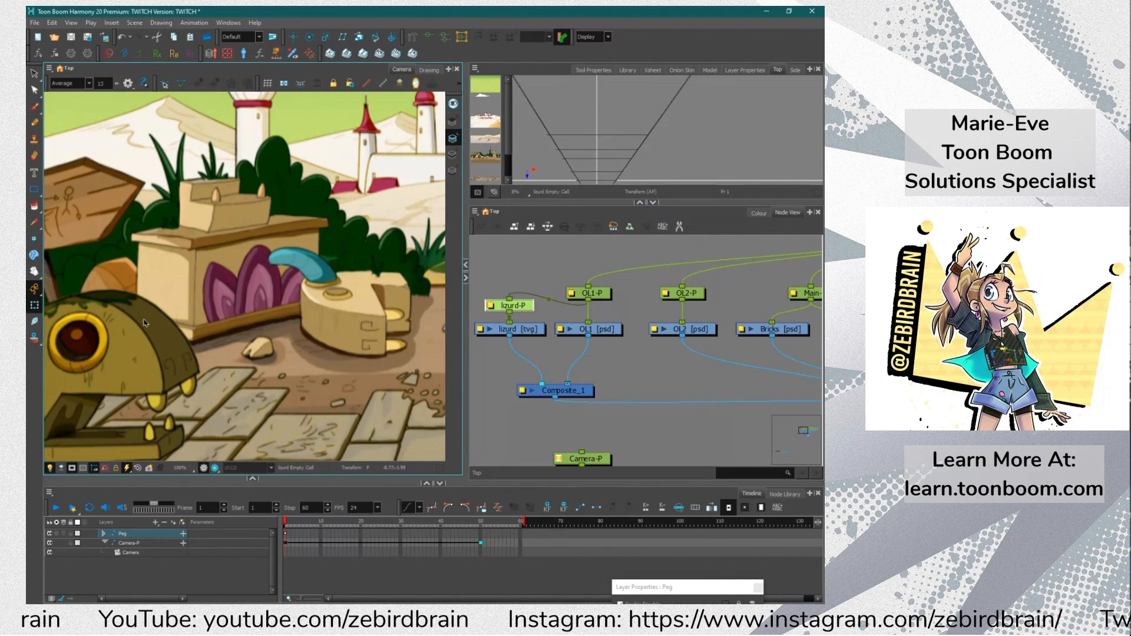
Brush a small black stick bug with legs and two antennae above the lizard's head on the lizurd layer
{"action": "left_click", "coordinate": [512, 329]}
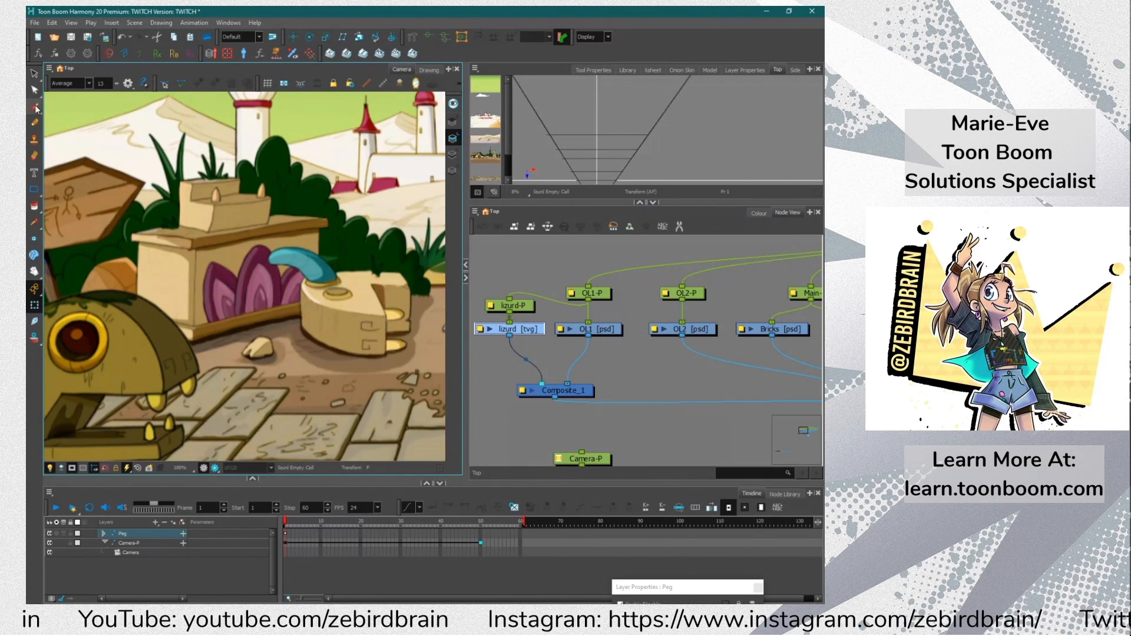
{"action": "left_click", "coordinate": [35, 107]}
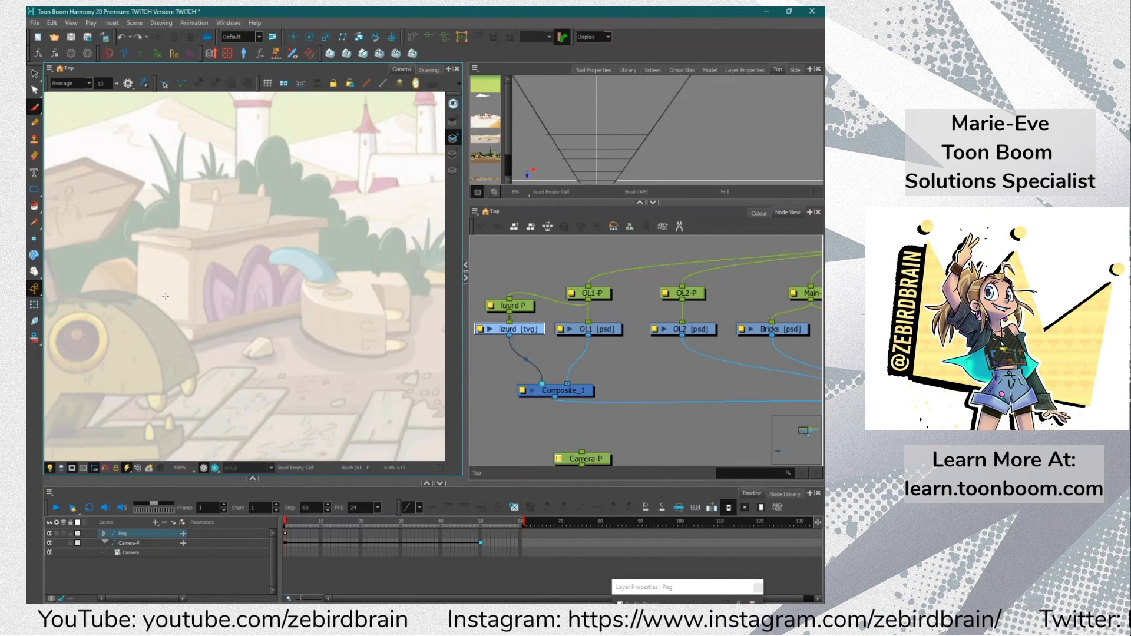
{"action": "mouse_move", "coordinate": [177, 300]}
{"action": "left_mouse_down"}
{"action": "mouse_move", "coordinate": [122, 273]}
{"action": "mouse_move", "coordinate": [167, 286]}
{"action": "mouse_move", "coordinate": [118, 278]}
{"action": "mouse_move", "coordinate": [134, 303]}
{"action": "mouse_move", "coordinate": [187, 315]}
{"action": "left_mouse_up"}
{"action": "key", "text": "ctrl+z"}
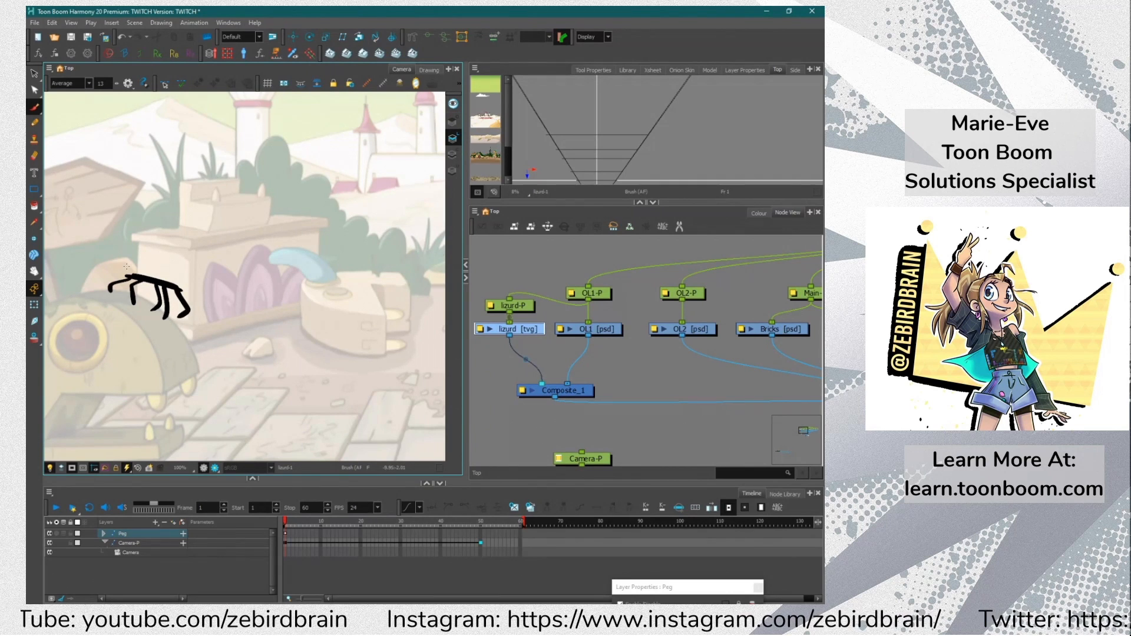
{"action": "left_click_drag", "start_coordinate": [112, 254], "coordinate": [137, 273]}
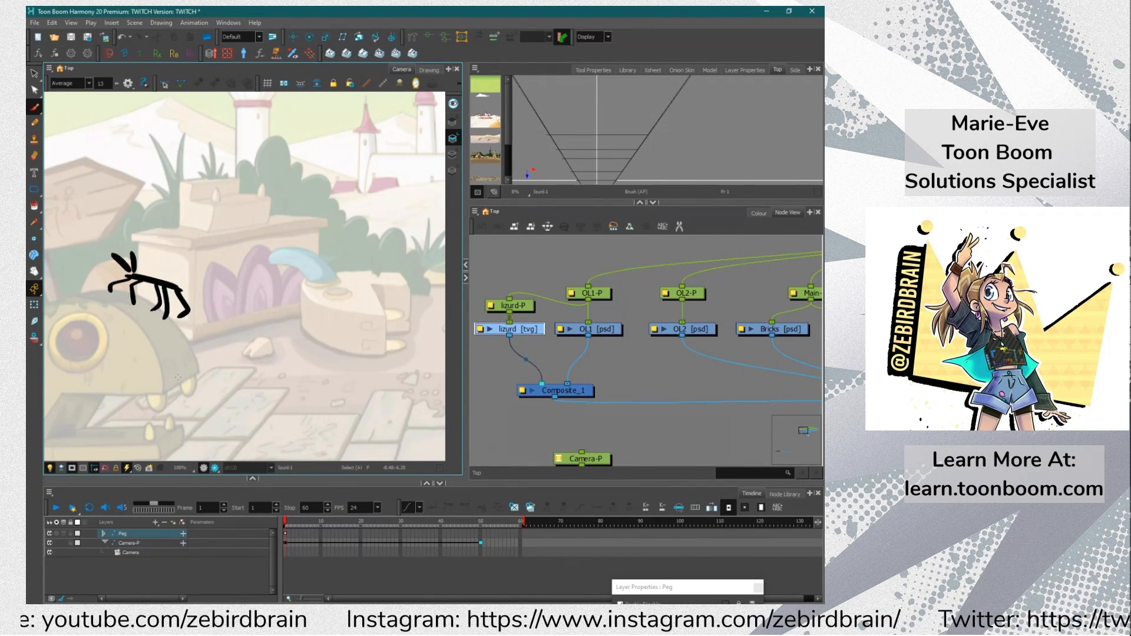
Extend the bug drawing's exposure through frame 60 and return to frame 1
{"action": "key", "text": "o"}
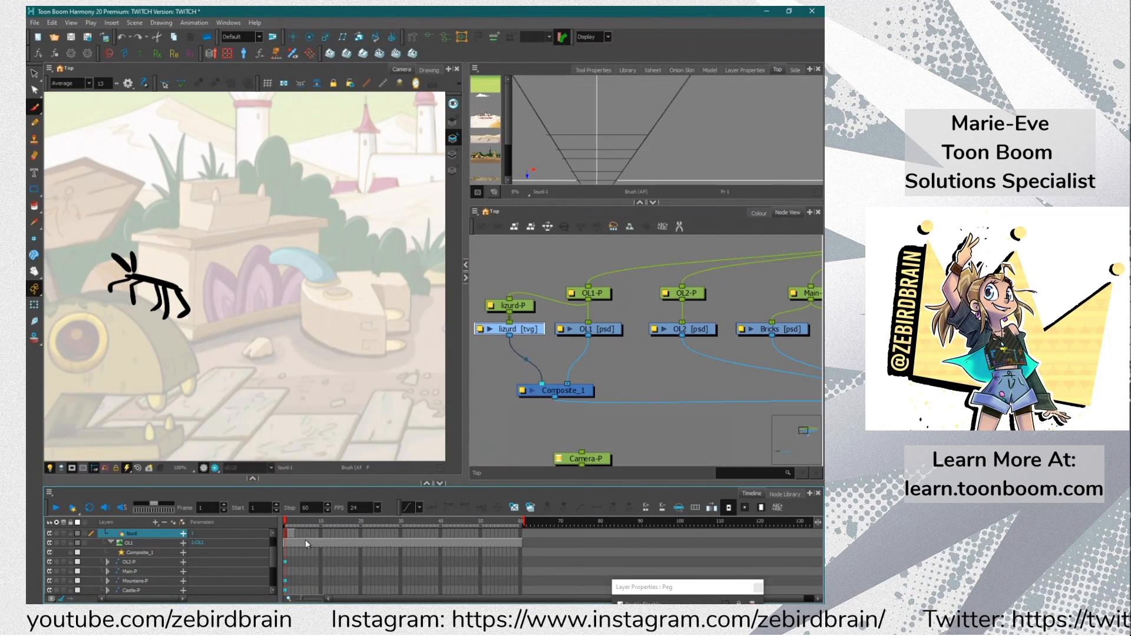
{"action": "left_click", "coordinate": [519, 529]}
{"action": "key", "text": "F5"}
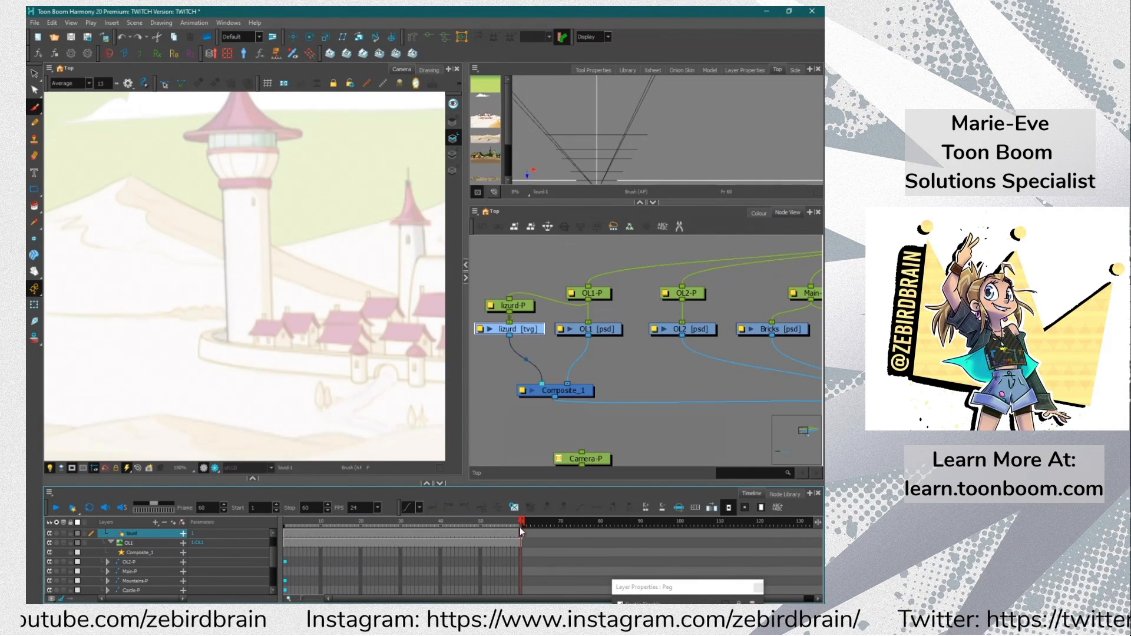
{"action": "left_click_drag", "start_coordinate": [520, 524], "coordinate": [195, 519]}
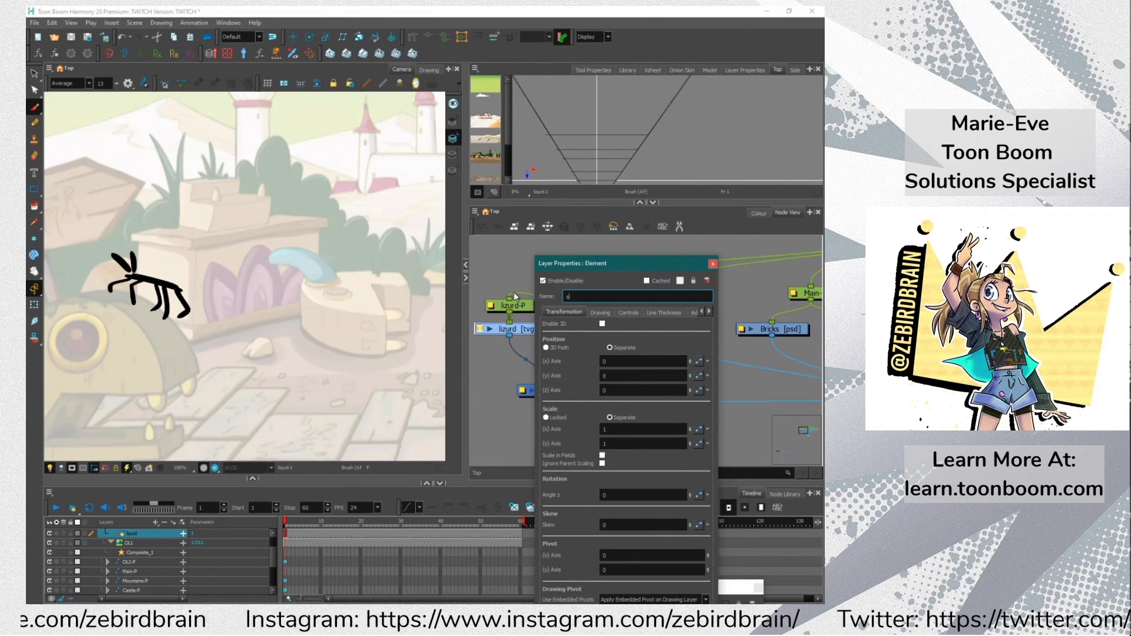
Rename the bug's drawing node stick_bug and its peg STICK_BUG-P
{"action": "type", "text": "stick_bug"}
{"action": "key", "text": "Return"}
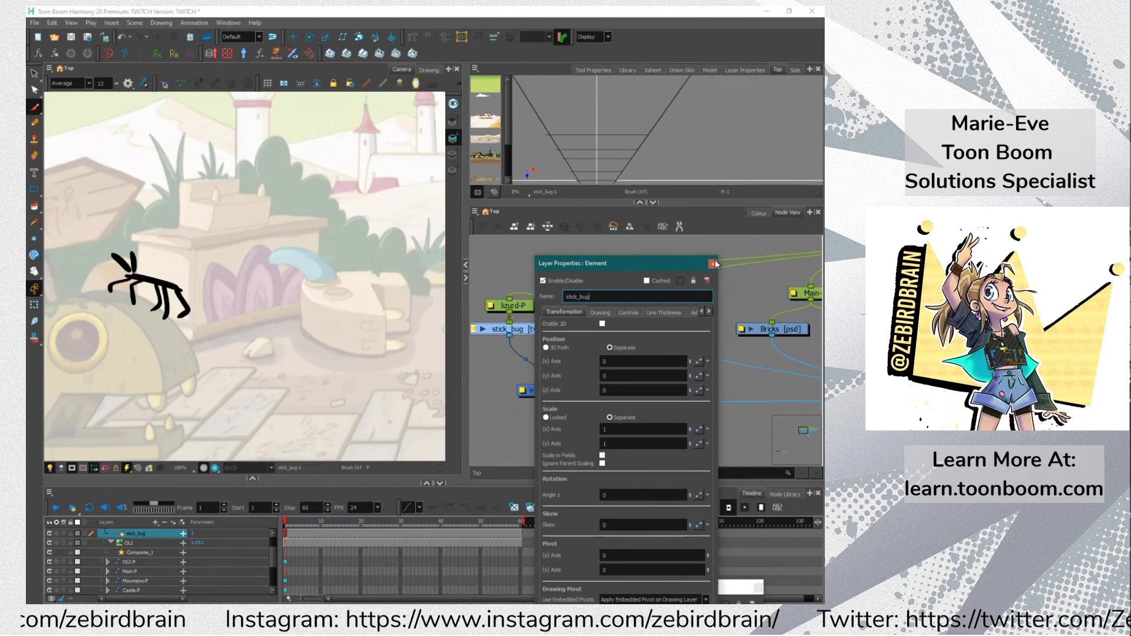
{"action": "left_click", "coordinate": [579, 296]}
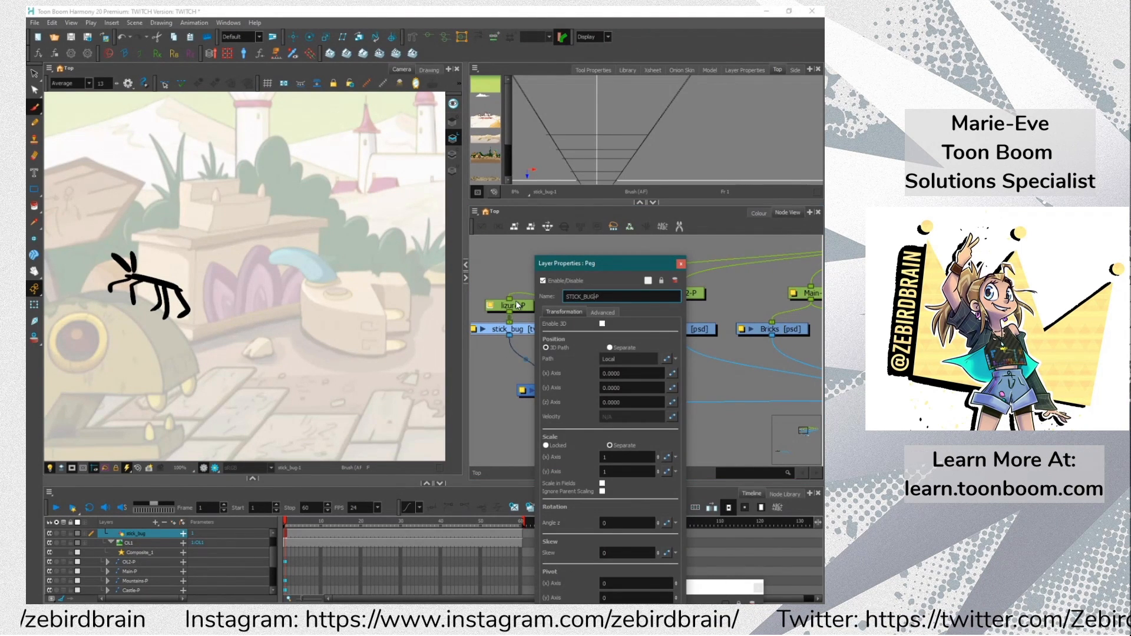
{"action": "key", "text": "Return"}
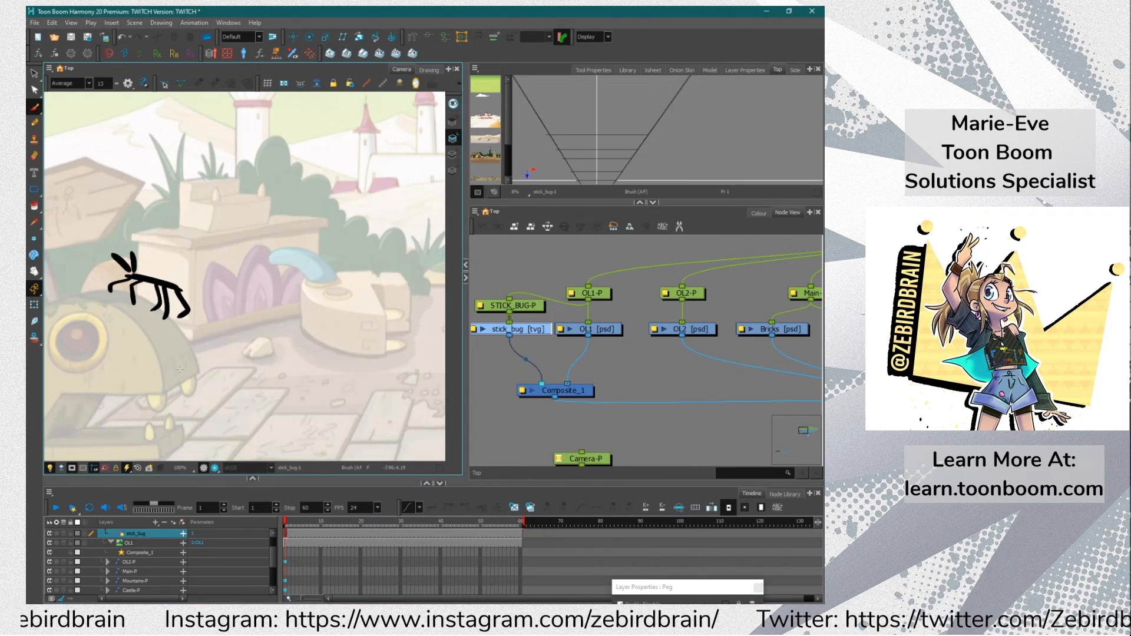
Scrub the opening frames in the full scene view to check how the stick bug follows the foreground layer
{"action": "left_click", "coordinate": [34, 308]}
{"action": "scroll", "coordinate": [130, 354], "scroll_direction": "down", "scroll_amount": 2}
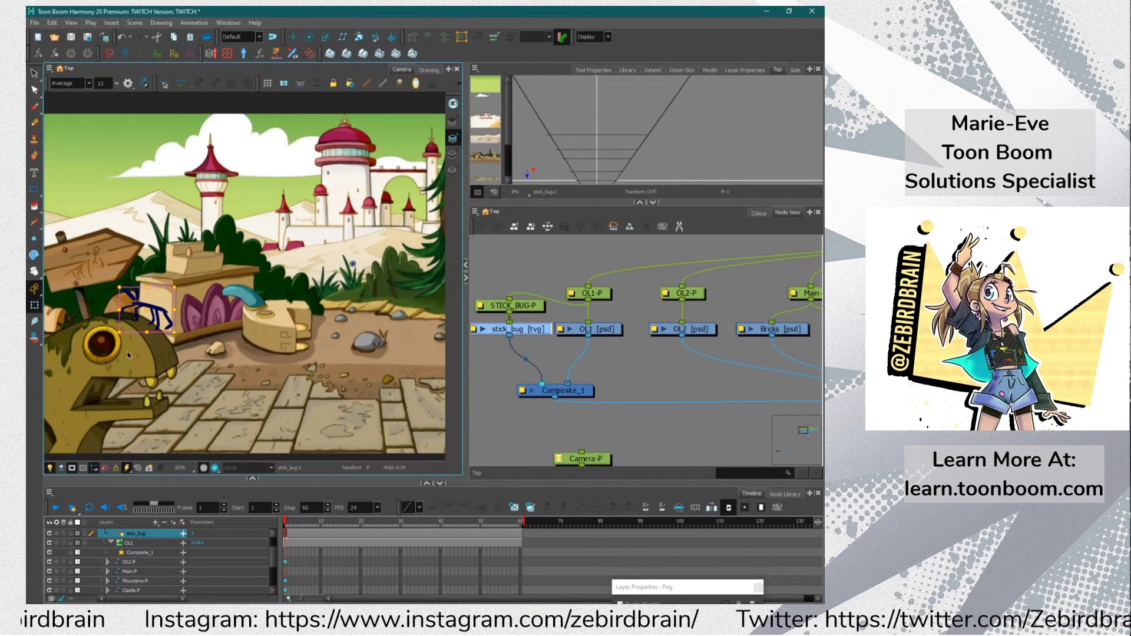
{"action": "scroll", "coordinate": [115, 334], "scroll_direction": "down", "scroll_amount": 1}
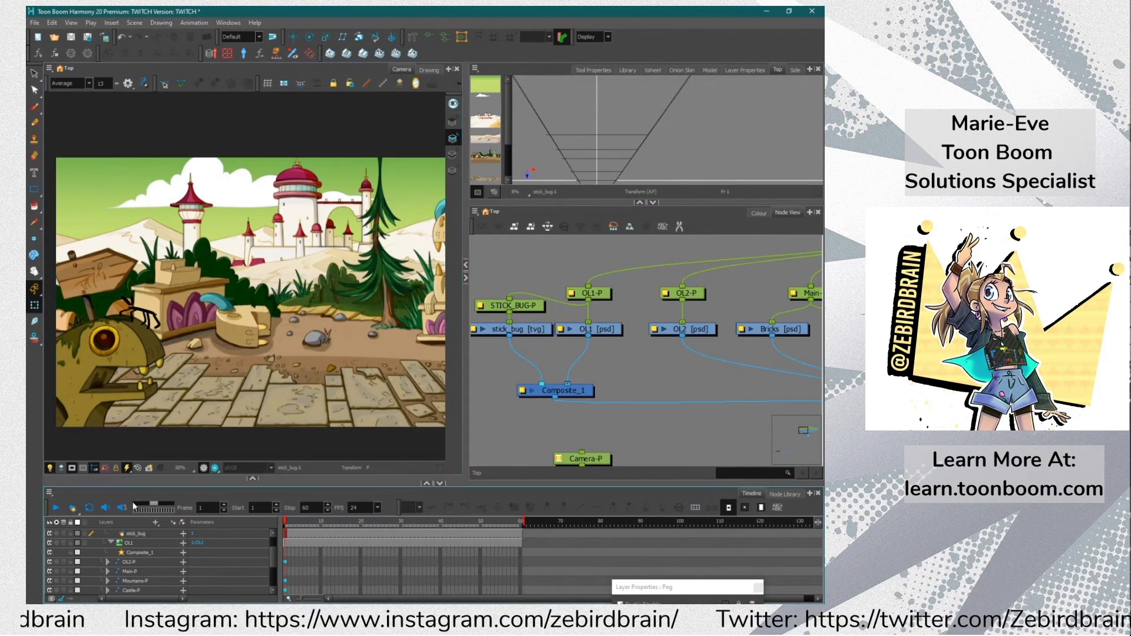
{"action": "mouse_move", "coordinate": [286, 523]}
{"action": "left_mouse_down"}
{"action": "mouse_move", "coordinate": [354, 526]}
{"action": "mouse_move", "coordinate": [286, 526]}
{"action": "left_mouse_up"}
{"action": "left_click", "coordinate": [509, 329]}
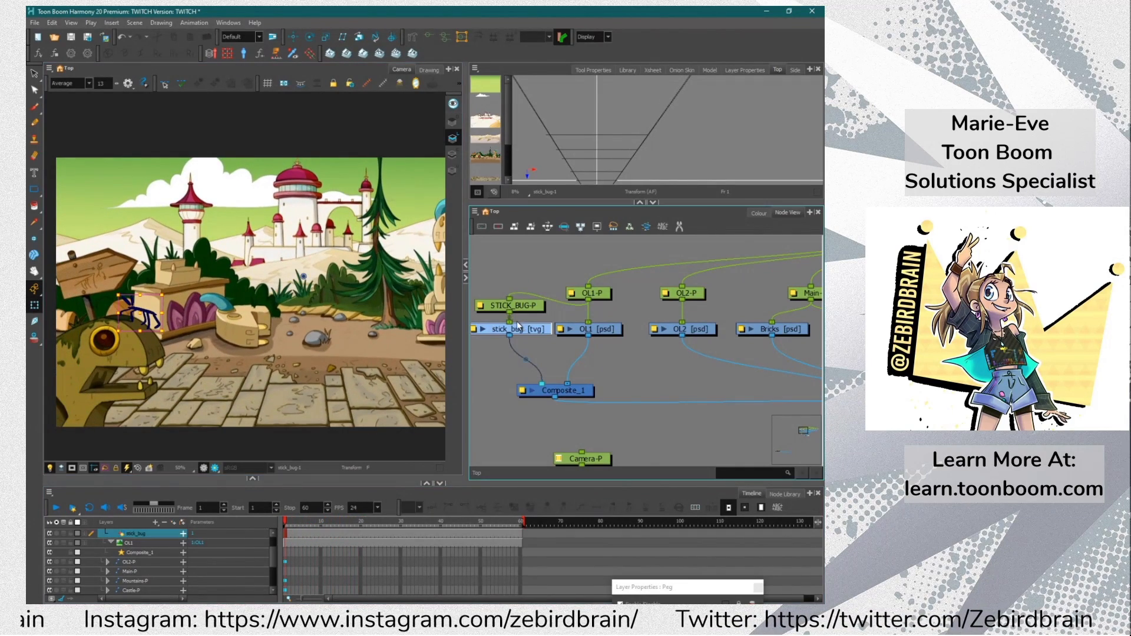
{"action": "left_click_drag", "start_coordinate": [293, 526], "coordinate": [266, 526]}
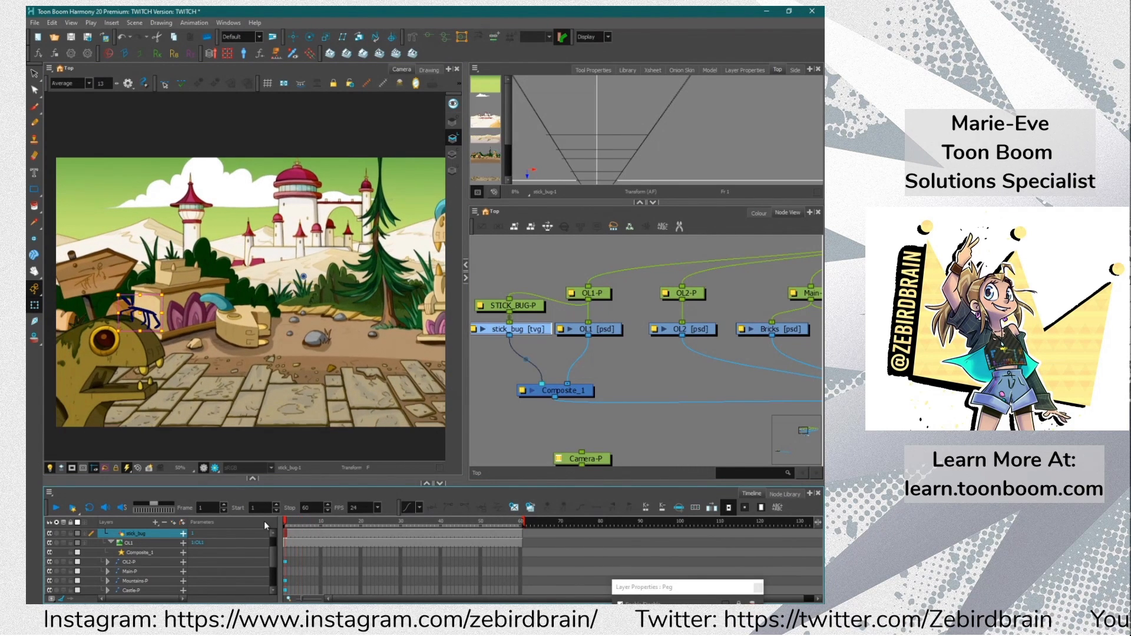
Isolate the stick bug in the Drawing view and create an empty drawing at frame 5 with onion skin on for brushing
{"action": "left_click", "coordinate": [429, 70]}
{"action": "scroll", "coordinate": [85, 329], "scroll_direction": "up", "scroll_amount": 8}
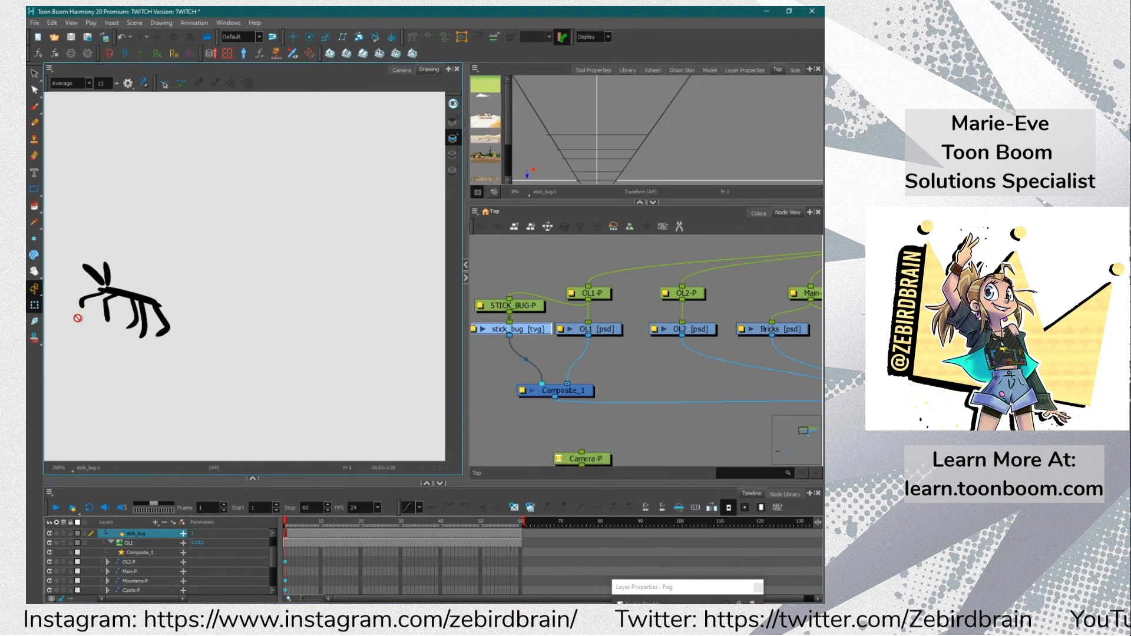
{"action": "left_click", "coordinate": [529, 506]}
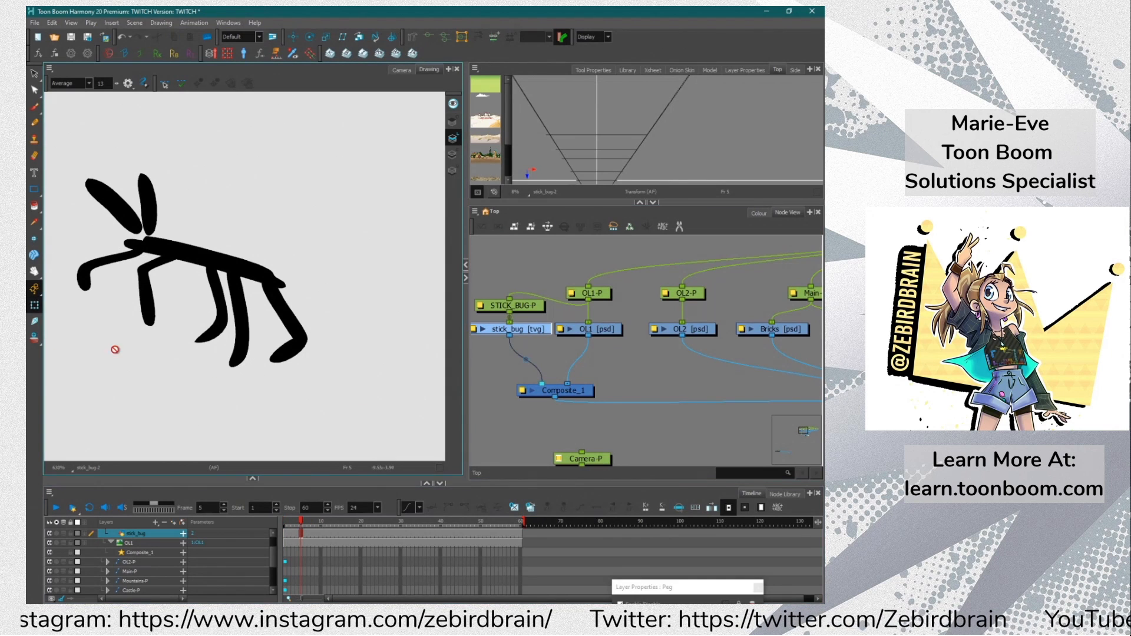
{"action": "left_click", "coordinate": [515, 509]}
{"action": "left_click", "coordinate": [34, 108]}
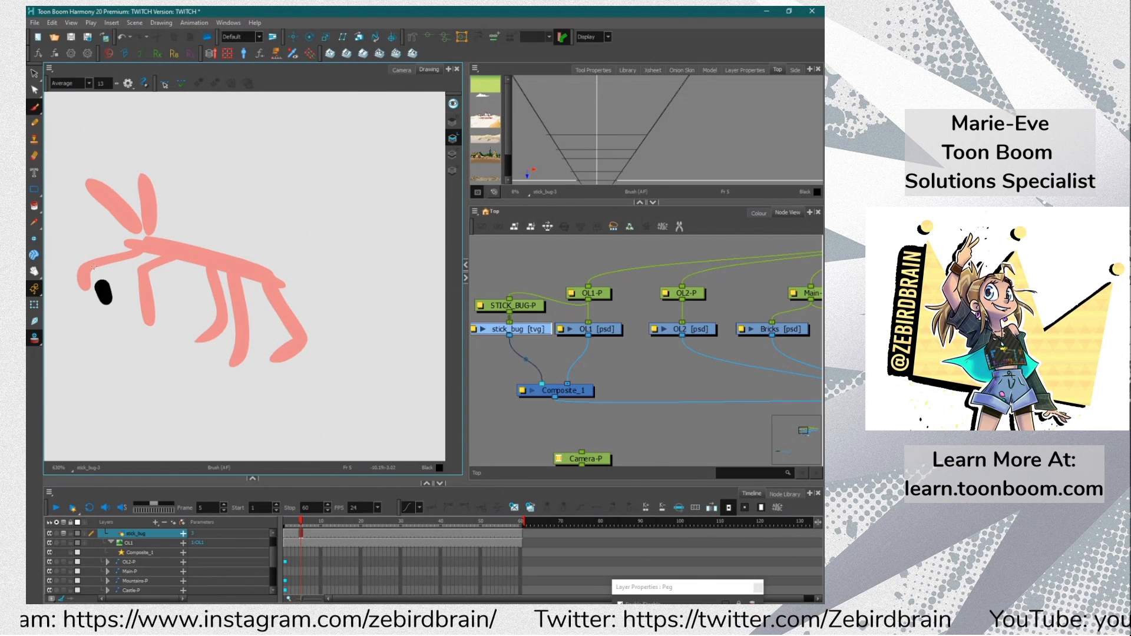
Brush the raised bug pose at frame 5 over the onion skin, with straighter legs, a higher body and lifted antennae
{"action": "left_click_drag", "start_coordinate": [104, 291], "coordinate": [144, 216]}
{"action": "left_click_drag", "start_coordinate": [149, 268], "coordinate": [174, 206]}
{"action": "left_click_drag", "start_coordinate": [206, 335], "coordinate": [220, 248]}
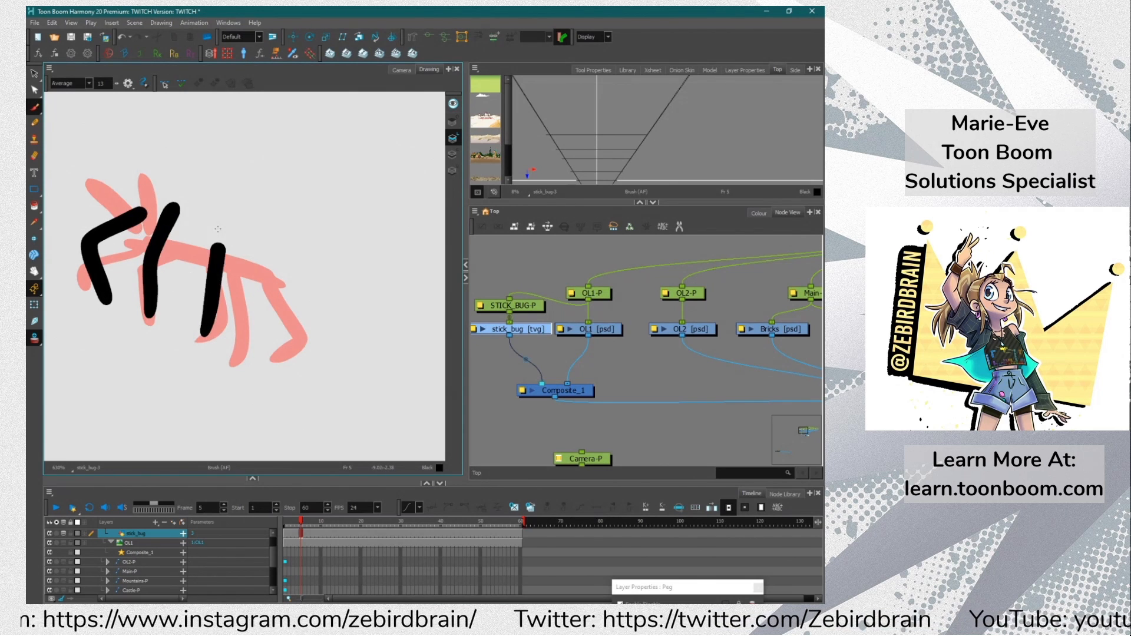
{"action": "left_click_drag", "start_coordinate": [251, 317], "coordinate": [255, 225]}
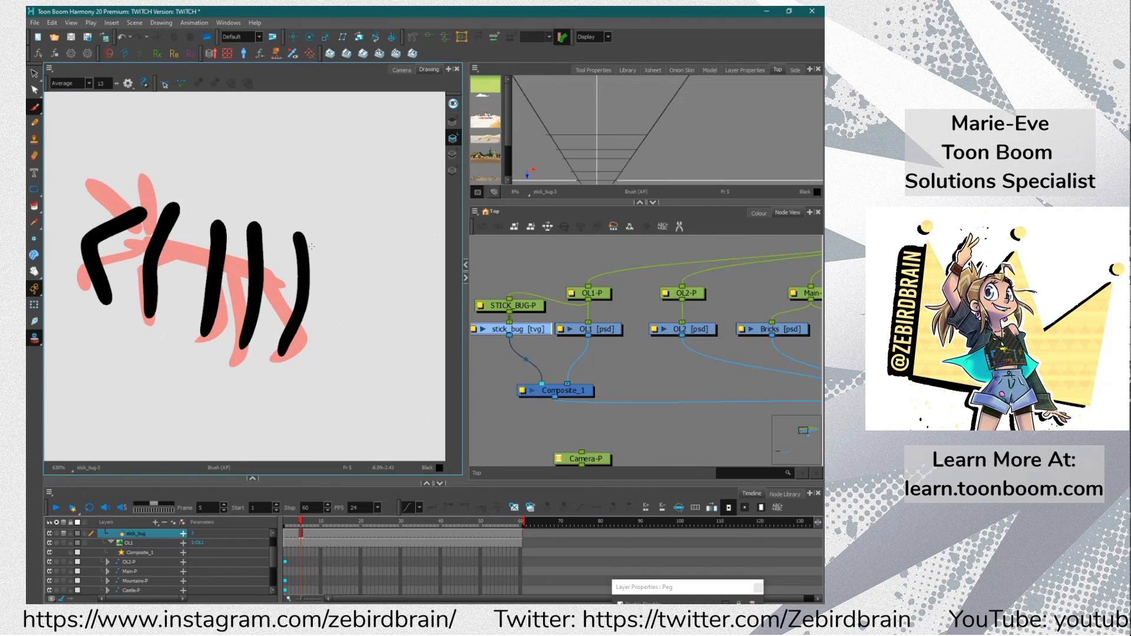
{"action": "mouse_move", "coordinate": [311, 247]}
{"action": "left_mouse_down"}
{"action": "mouse_move", "coordinate": [139, 195]}
{"action": "mouse_move", "coordinate": [116, 137]}
{"action": "left_mouse_up"}
{"action": "left_click_drag", "start_coordinate": [143, 182], "coordinate": [70, 162]}
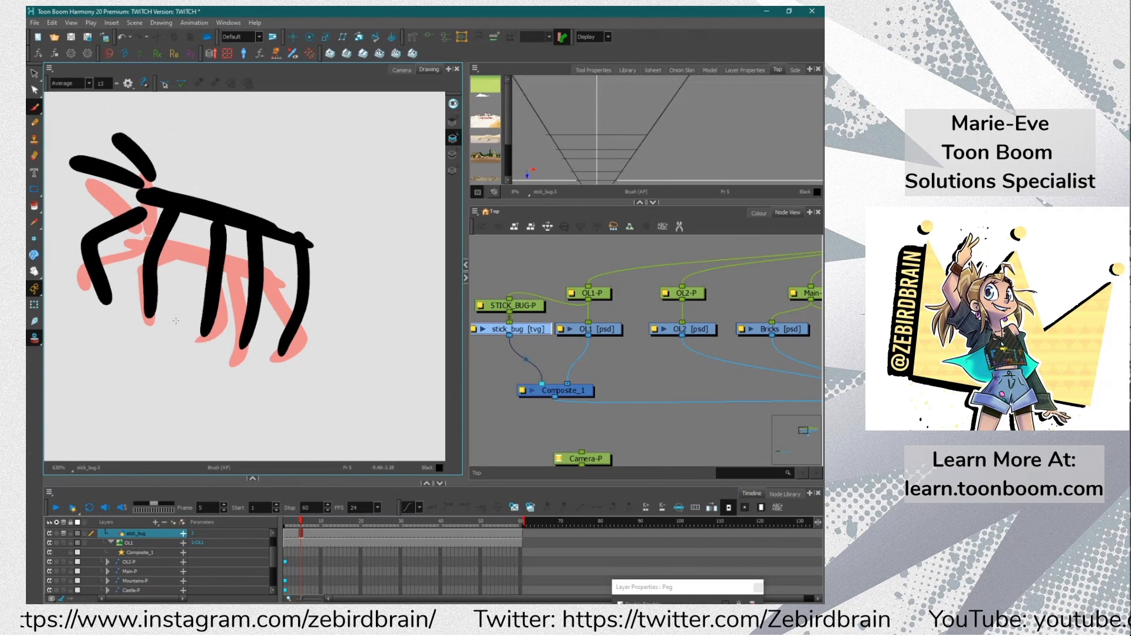
Redraw the front and hind legs of the first bug pose so they bend farther outward
{"action": "left_click_drag", "start_coordinate": [302, 523], "coordinate": [293, 523]}
{"action": "mouse_move", "coordinate": [89, 266]}
{"action": "left_mouse_down"}
{"action": "mouse_move", "coordinate": [127, 252]}
{"action": "mouse_move", "coordinate": [61, 250]}
{"action": "mouse_move", "coordinate": [101, 303]}
{"action": "left_mouse_up"}
{"action": "left_click", "coordinate": [293, 526]}
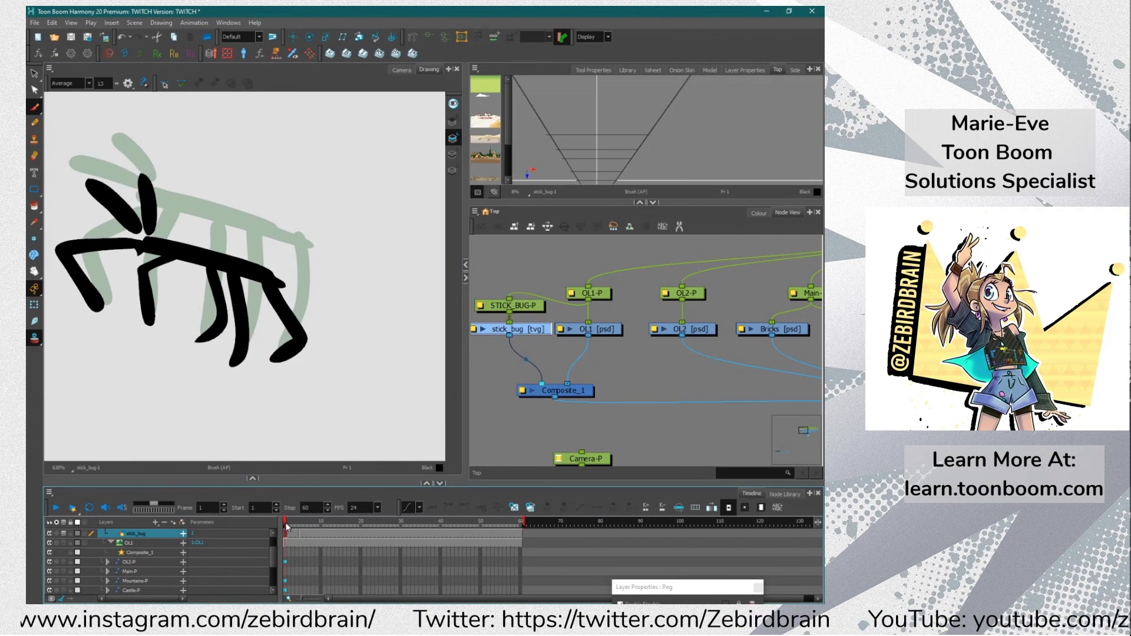
{"action": "left_click_drag", "start_coordinate": [299, 519], "coordinate": [293, 524]}
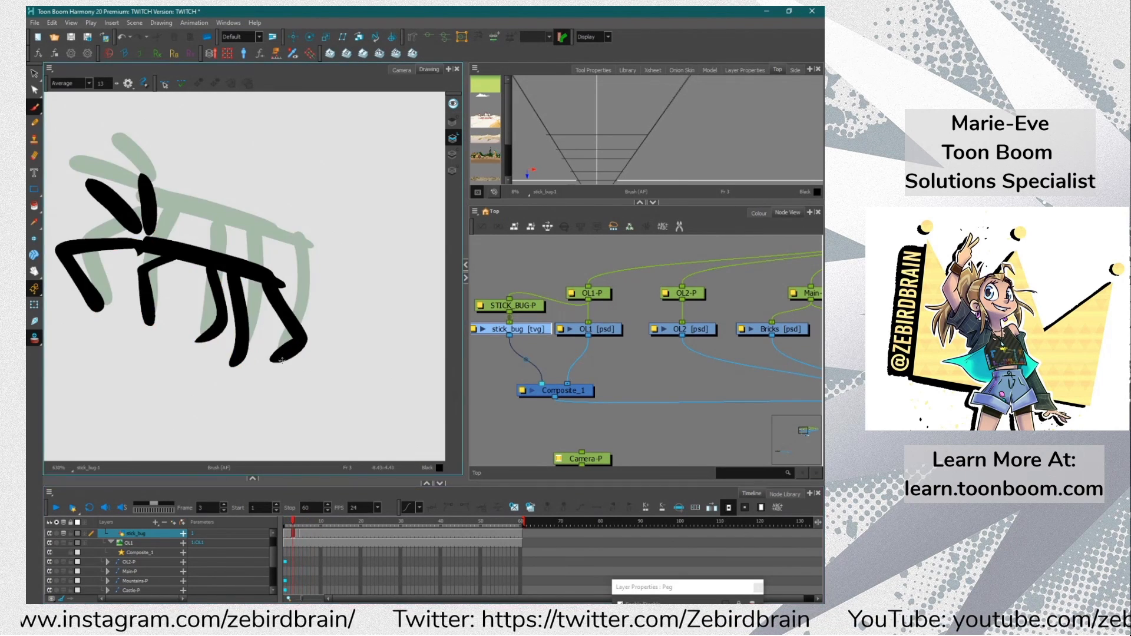
{"action": "key", "text": "alt+e"}
{"action": "mouse_move", "coordinate": [282, 292]}
{"action": "left_mouse_down"}
{"action": "mouse_move", "coordinate": [294, 346]}
{"action": "mouse_move", "coordinate": [277, 355]}
{"action": "mouse_move", "coordinate": [318, 321]}
{"action": "mouse_move", "coordinate": [280, 352]}
{"action": "left_mouse_up"}
{"action": "key", "text": "alt+b"}
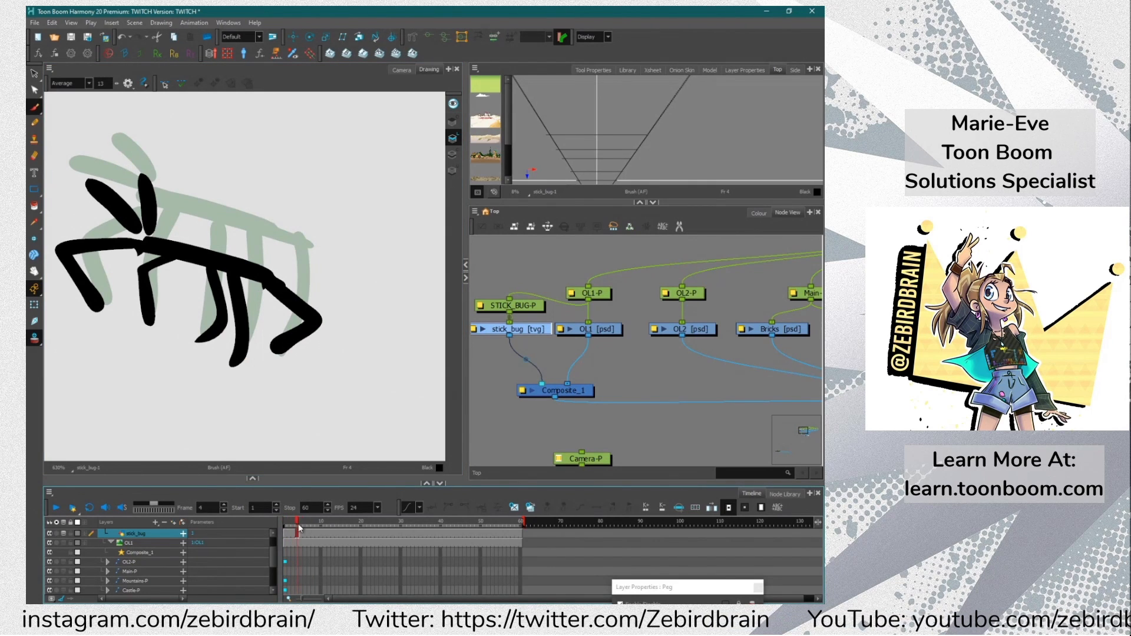
Copy the stick_bug cells of frames 1 to 8 and paste them from frame 9 as 10 normal forward cycles
{"action": "mouse_move", "coordinate": [298, 529]}
{"action": "left_mouse_down"}
{"action": "mouse_move", "coordinate": [310, 528]}
{"action": "mouse_move", "coordinate": [277, 532]}
{"action": "left_mouse_up"}
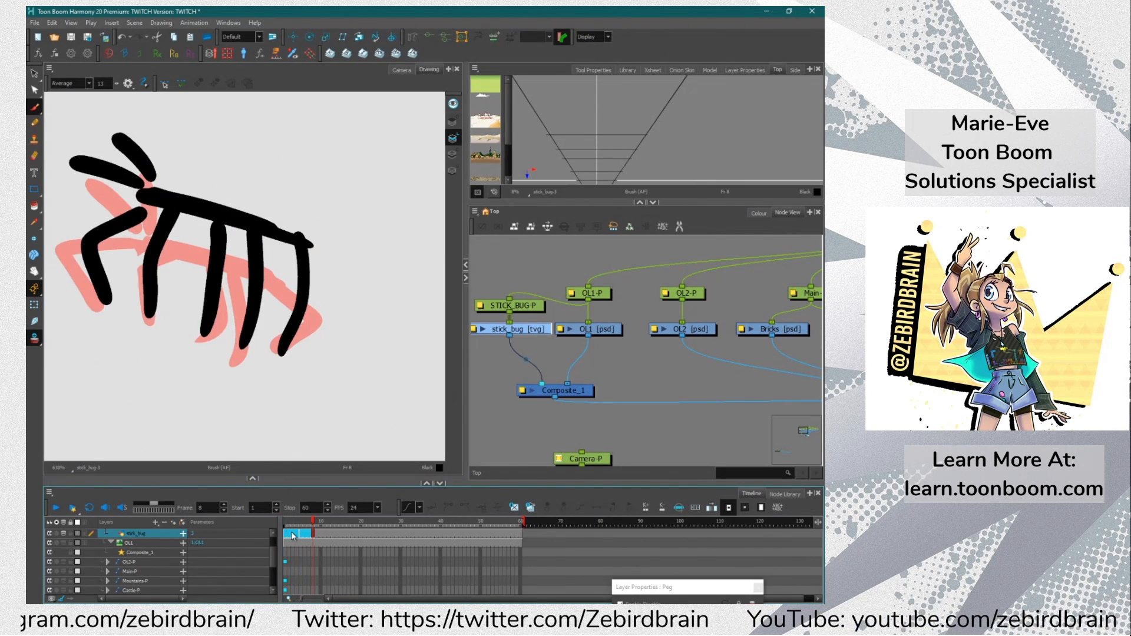
{"action": "right_click", "coordinate": [319, 536]}
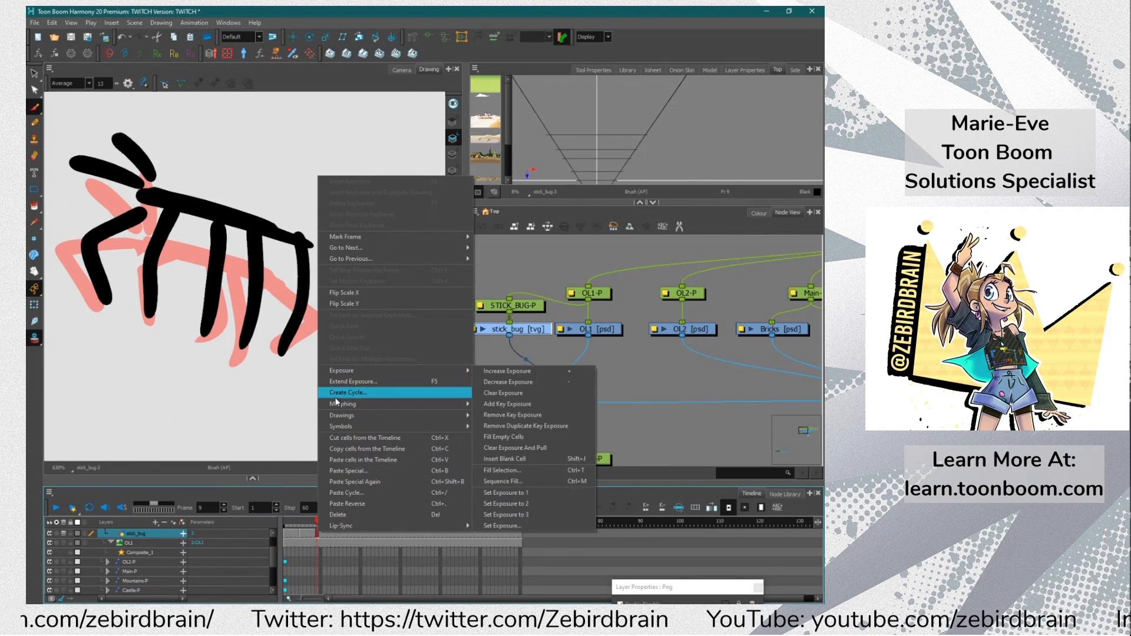
{"action": "left_click", "coordinate": [331, 490]}
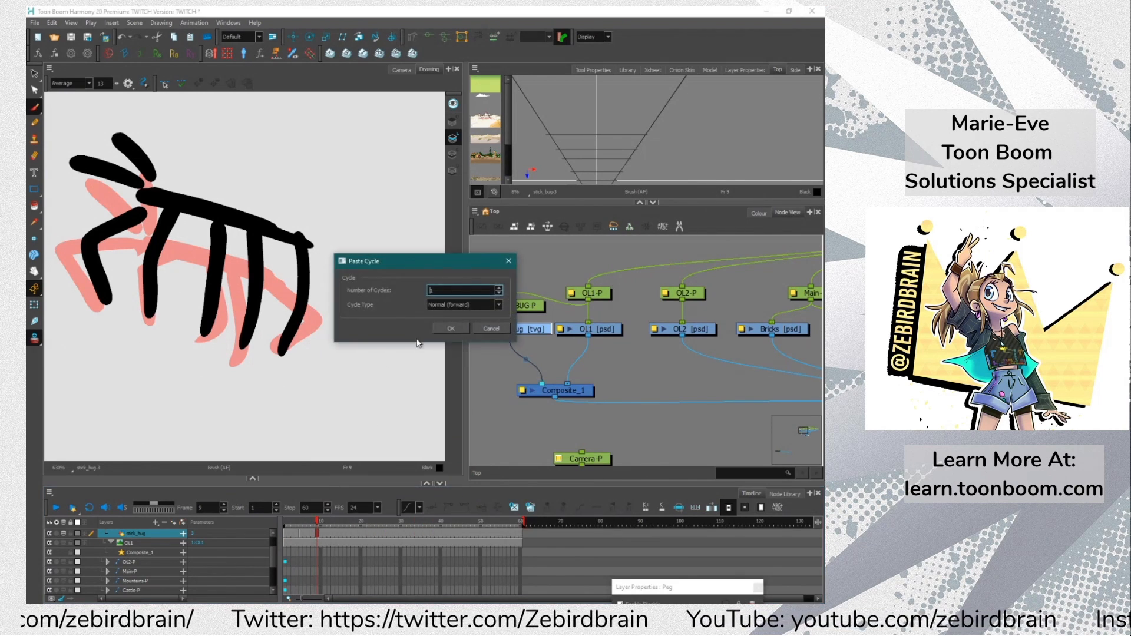
{"action": "type", "text": "10"}
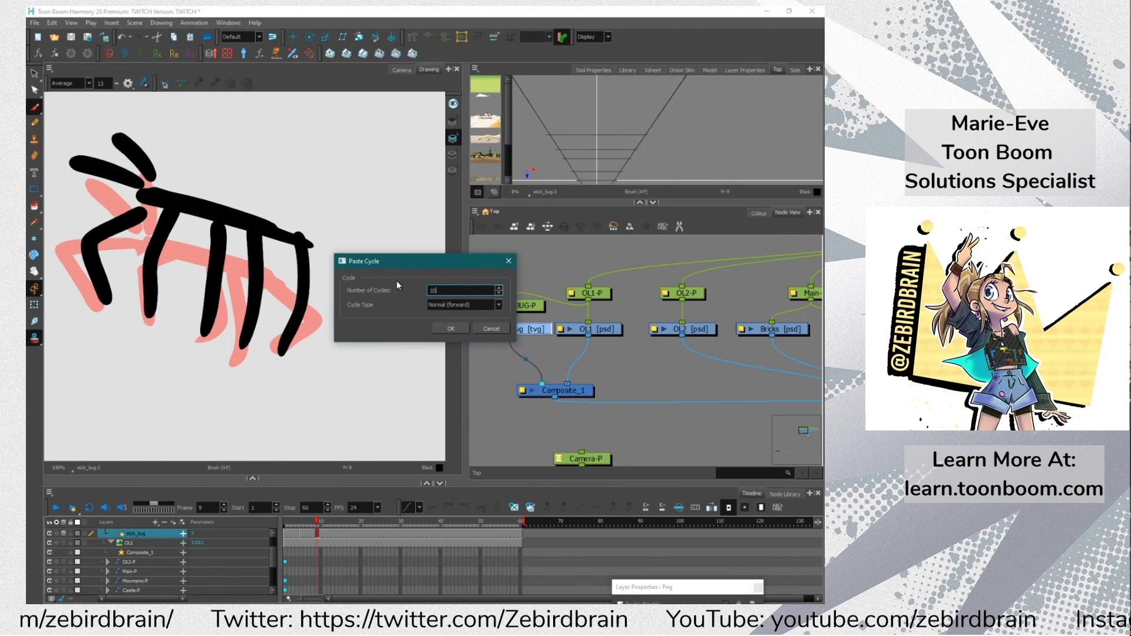
{"action": "left_click", "coordinate": [437, 329]}
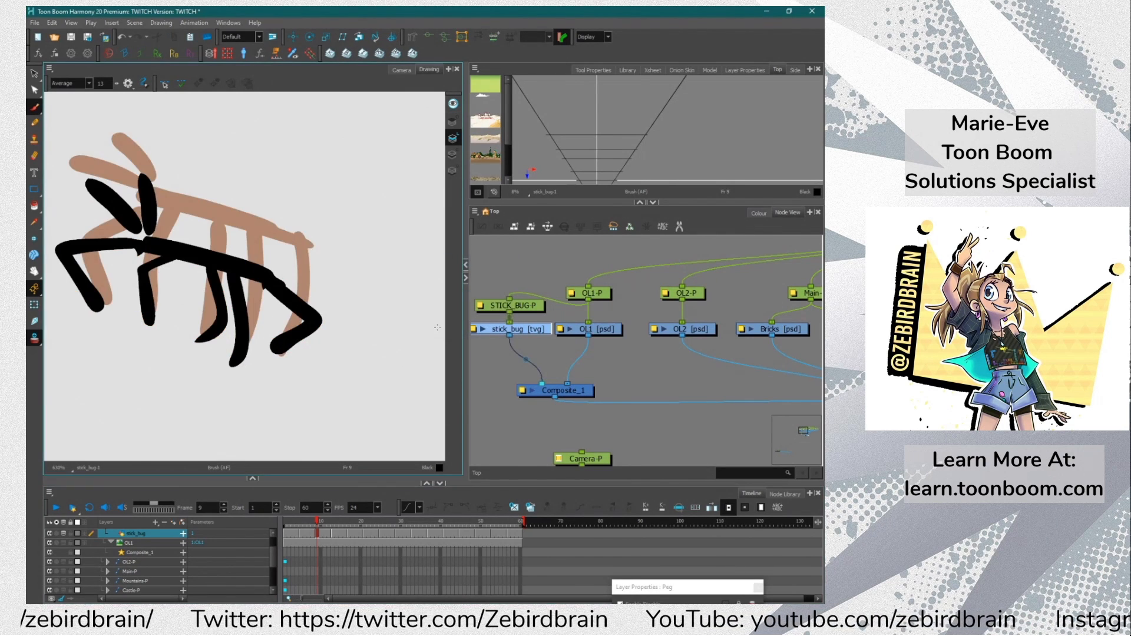
Show the scene in the Camera view and play back the looping stick bug animation from frame 1
{"action": "left_click", "coordinate": [285, 522]}
{"action": "left_click", "coordinate": [402, 70]}
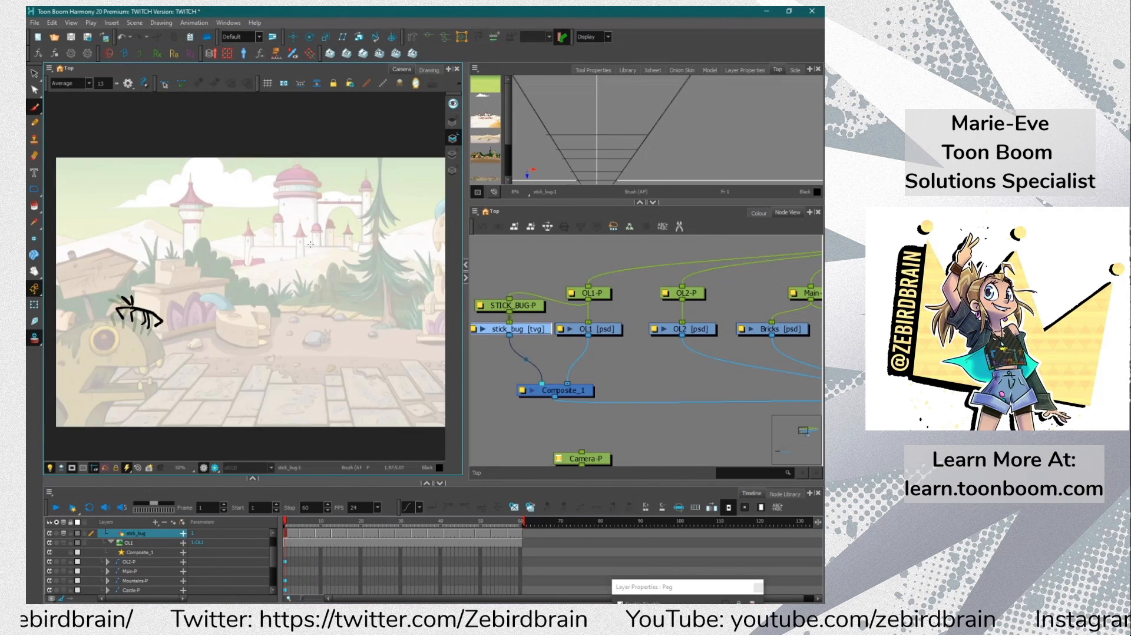
{"action": "scroll", "coordinate": [145, 340], "scroll_direction": "down", "scroll_amount": 1}
{"action": "left_click", "coordinate": [510, 259]}
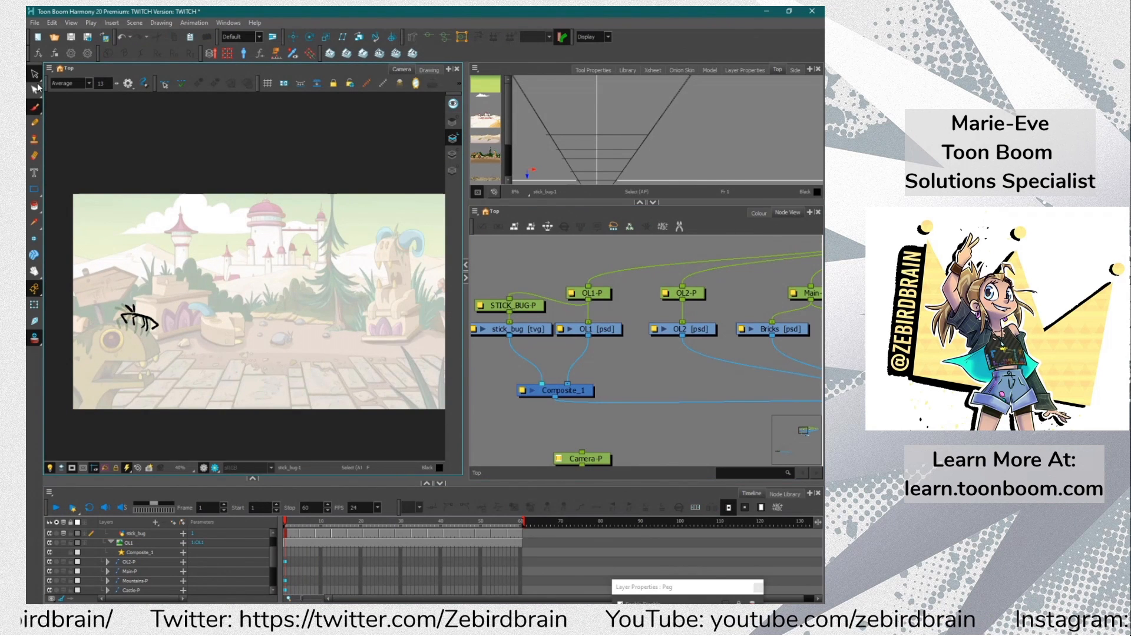
{"action": "key", "text": "shift+t"}
{"action": "left_click", "coordinate": [54, 506]}
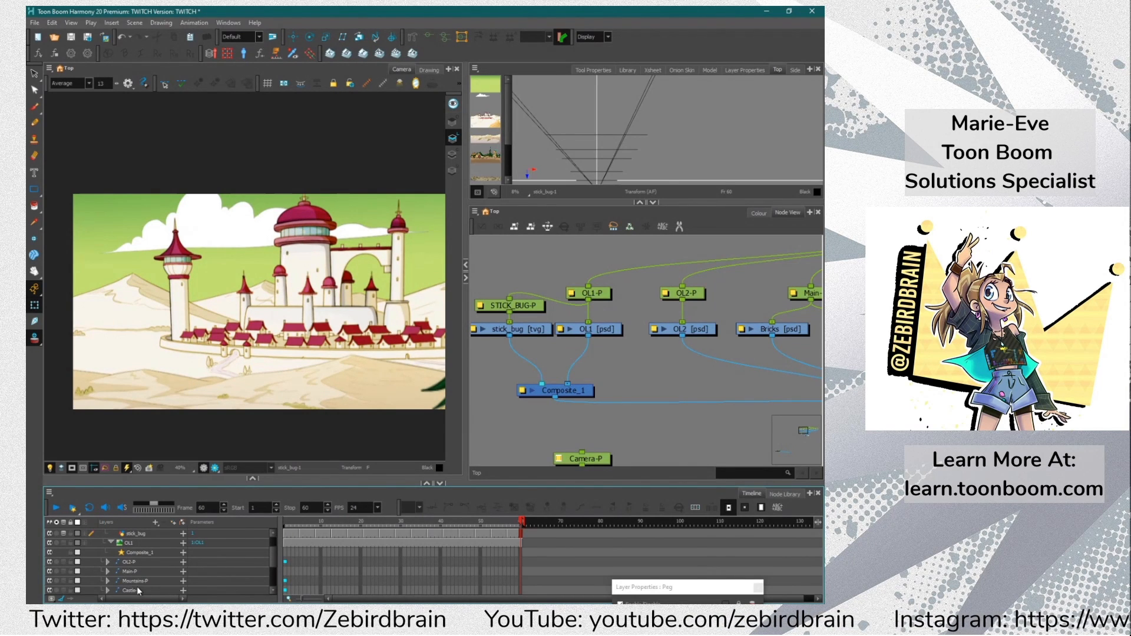
{"action": "left_click", "coordinate": [55, 507]}
{"action": "left_click", "coordinate": [56, 507]}
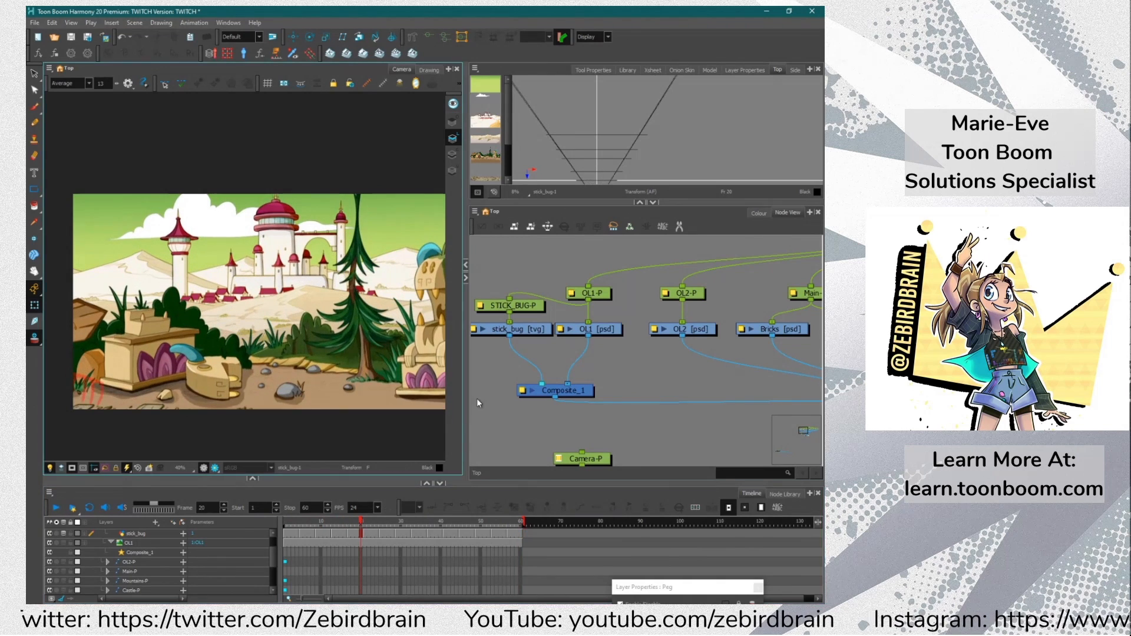
Duplicate the stick_bug drawing node and place the copy between the OL2 and Main-P nodes in the network
{"action": "left_click", "coordinate": [522, 329]}
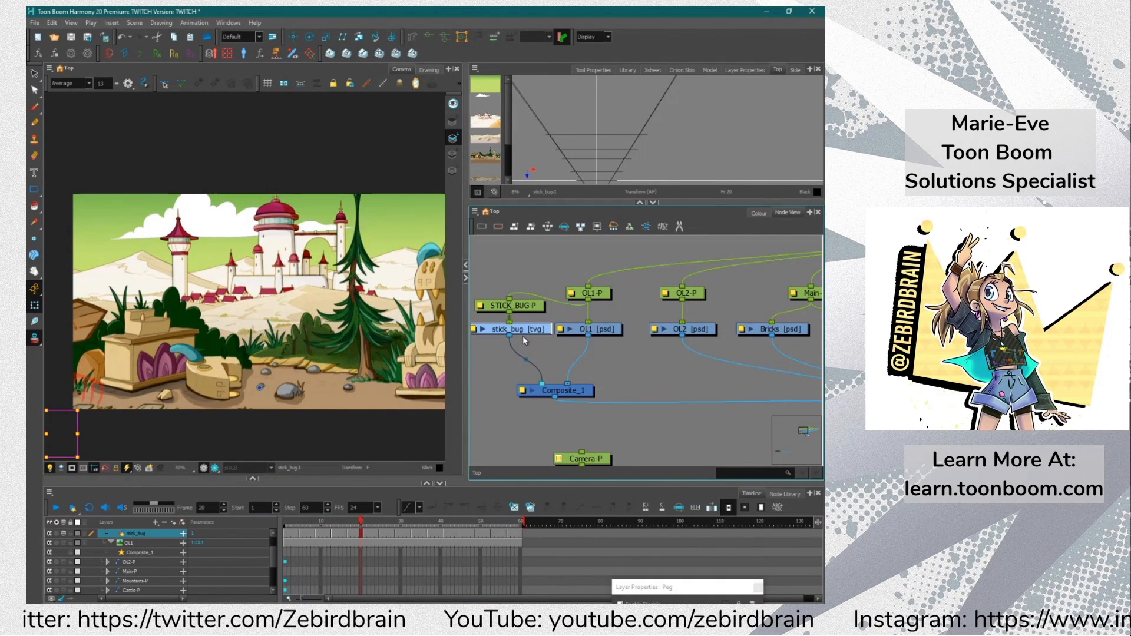
{"action": "key", "text": "ctrl+d"}
{"action": "left_click_drag", "start_coordinate": [592, 355], "coordinate": [489, 361]}
{"action": "left_click_drag", "start_coordinate": [558, 377], "coordinate": [642, 389]}
{"action": "scroll", "coordinate": [571, 307], "scroll_direction": "down", "scroll_amount": 3}
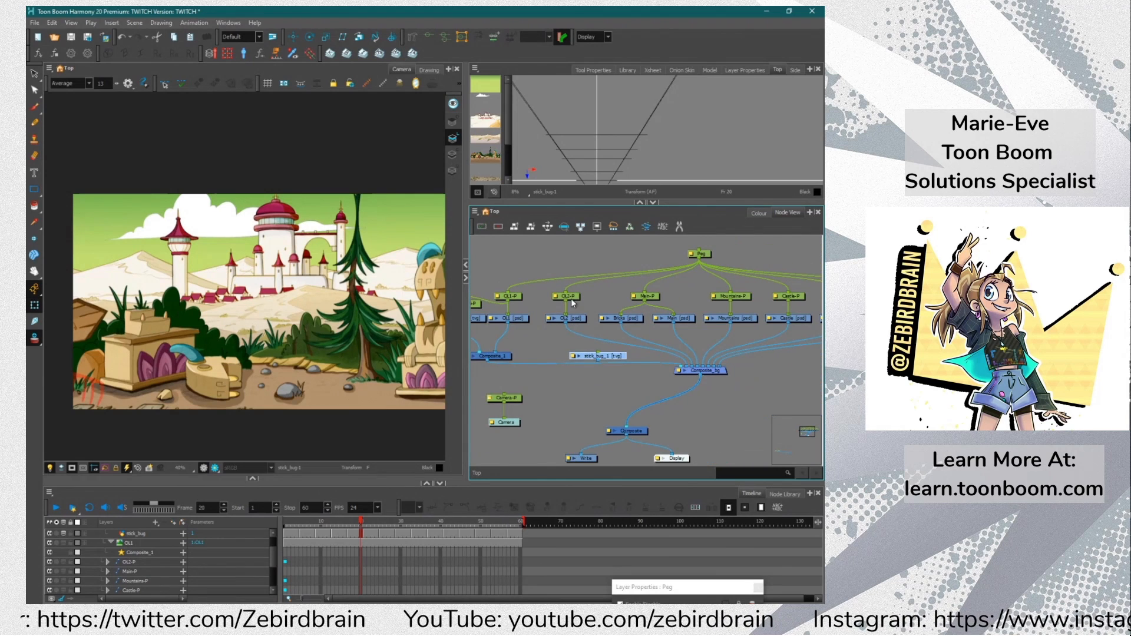
{"action": "left_click", "coordinate": [651, 299]}
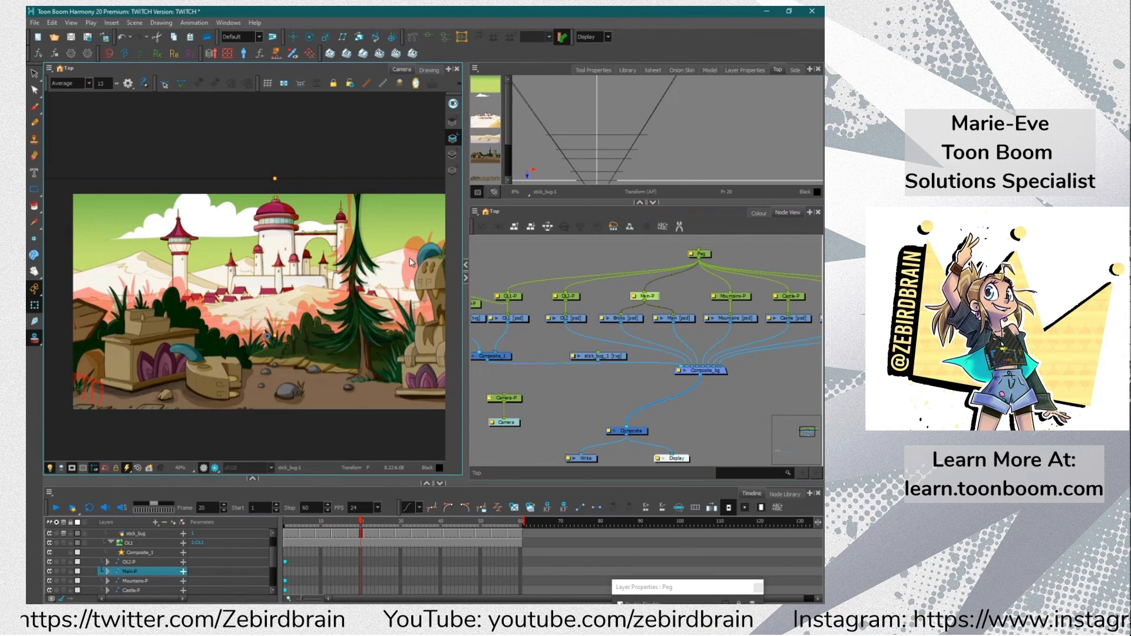
{"action": "left_click_drag", "start_coordinate": [369, 258], "coordinate": [316, 274]}
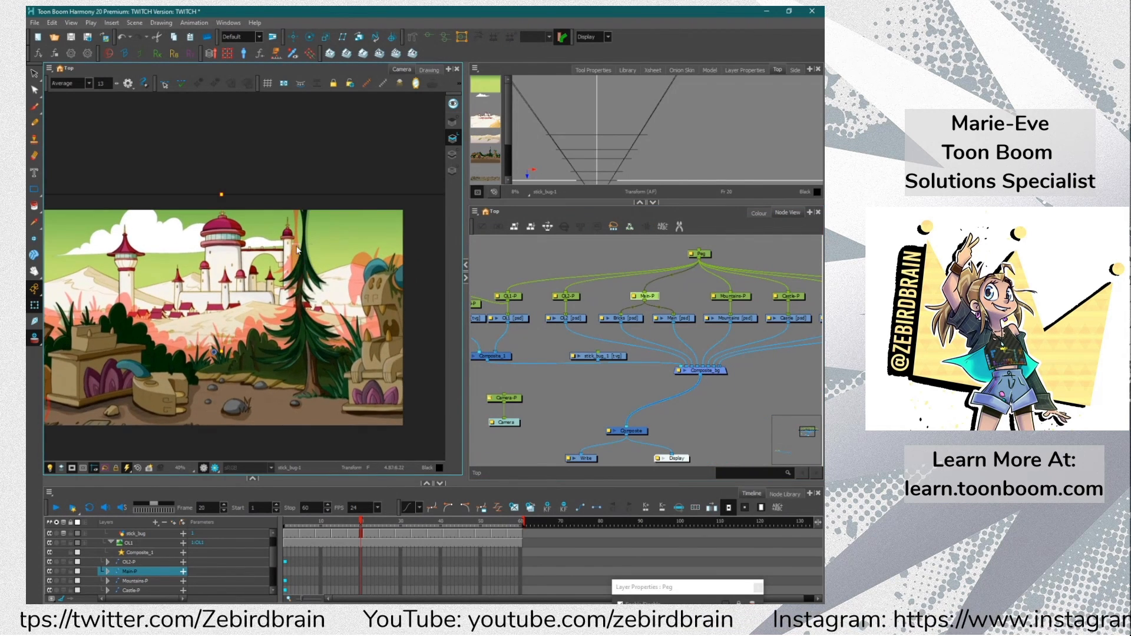
{"action": "left_click_drag", "start_coordinate": [538, 371], "coordinate": [592, 388]}
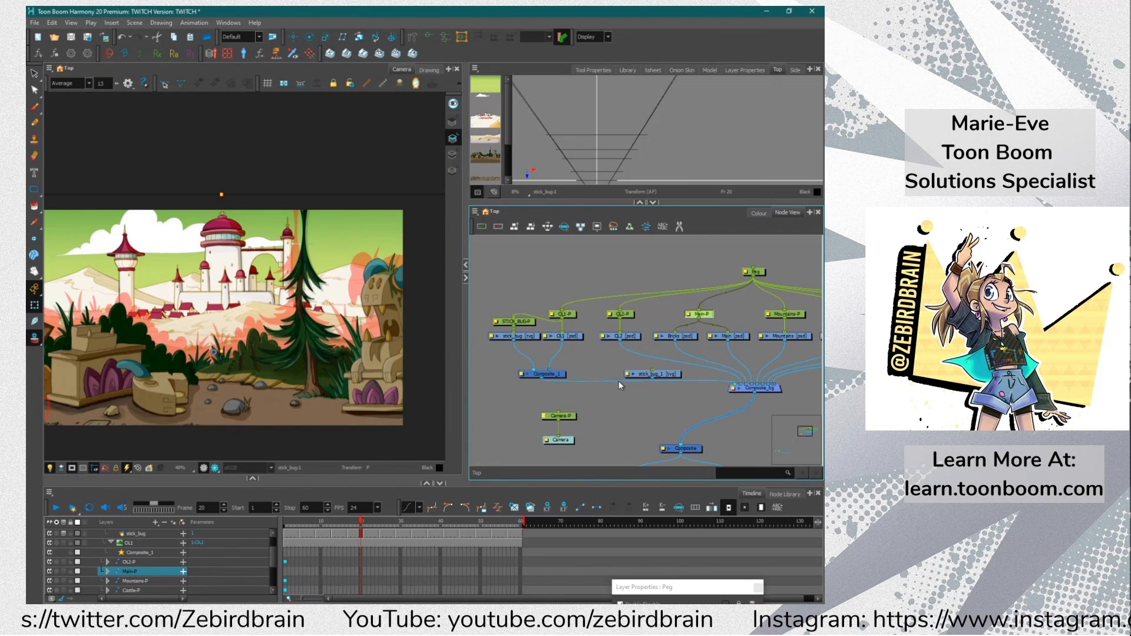
{"action": "left_click_drag", "start_coordinate": [655, 373], "coordinate": [670, 320]}
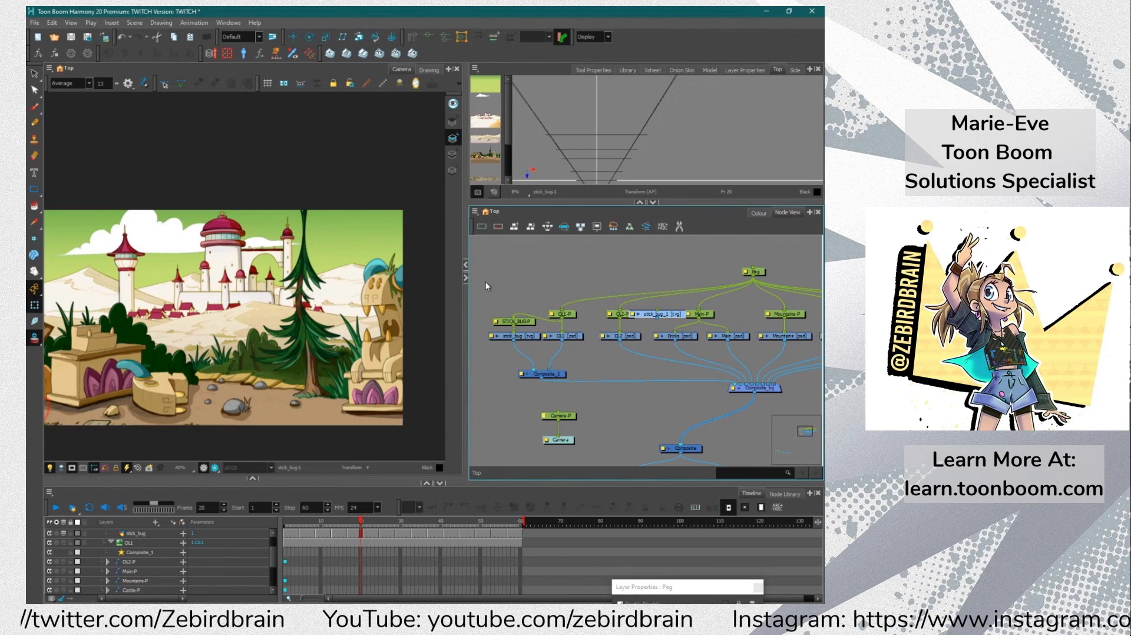
Shift the foreground nodes aside to make room and connect the duplicated bug drawing to Composite_bg
{"action": "left_click_drag", "start_coordinate": [487, 287], "coordinate": [621, 378]}
{"action": "left_click_drag", "start_coordinate": [619, 336], "coordinate": [546, 334]}
{"action": "mouse_move", "coordinate": [651, 318]}
{"action": "left_mouse_down"}
{"action": "mouse_move", "coordinate": [628, 335]}
{"action": "mouse_move", "coordinate": [745, 386]}
{"action": "left_mouse_up"}
Add a parent peg to the duplicated bug and attach that peg under Main-P
{"action": "key", "text": "ctrl+p"}
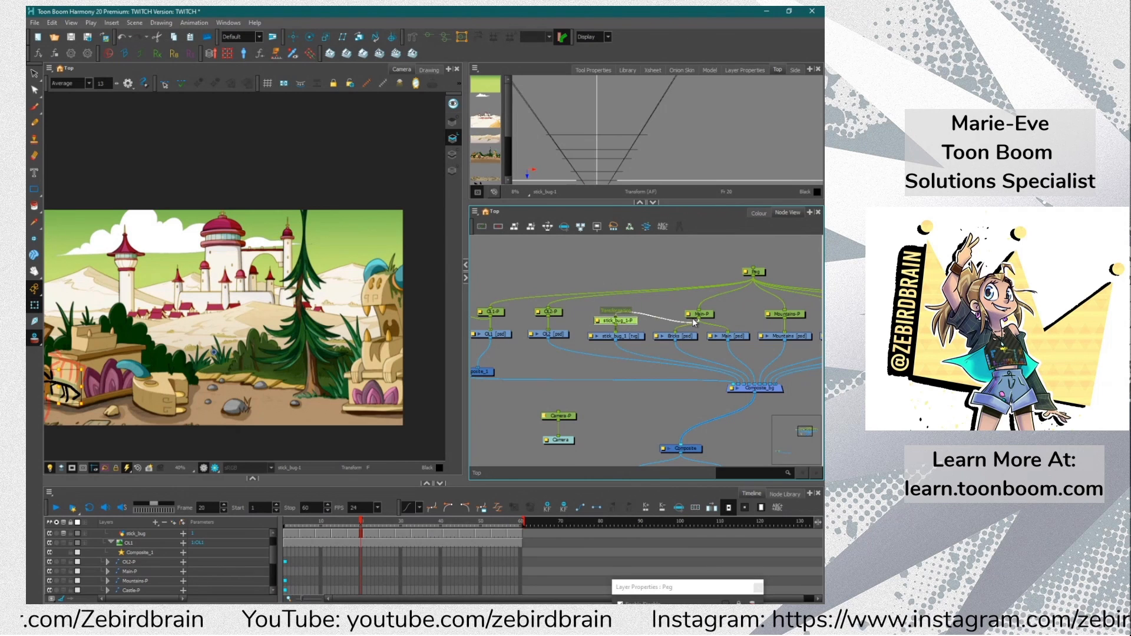
{"action": "left_click_drag", "start_coordinate": [694, 322], "coordinate": [707, 311]}
{"action": "left_click", "coordinate": [622, 321]}
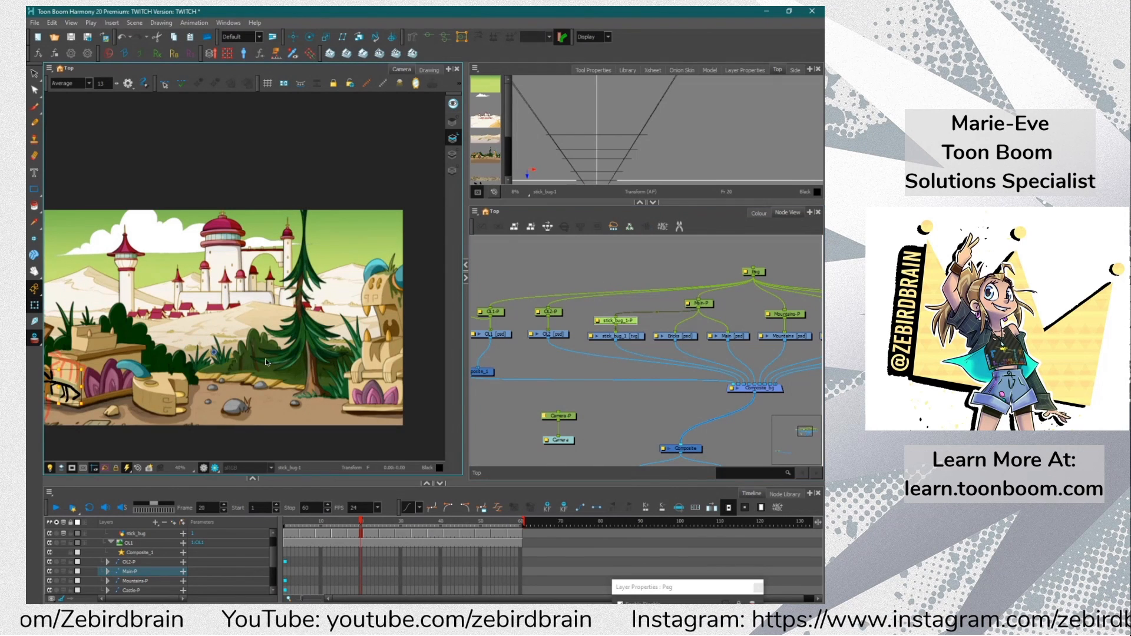
At frame 1, move the second bug onto the upper part of the pine tree, rotating it and scaling it down
{"action": "left_click", "coordinate": [286, 522]}
{"action": "left_click_drag", "start_coordinate": [187, 266], "coordinate": [274, 244]}
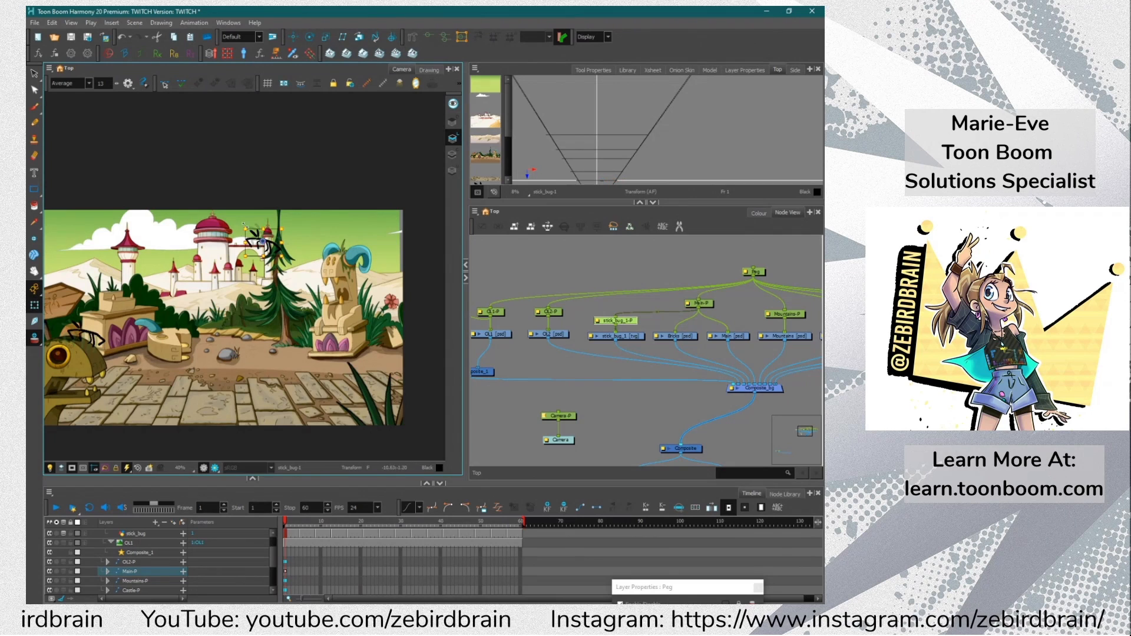
{"action": "scroll", "coordinate": [245, 258], "scroll_direction": "up", "scroll_amount": 2}
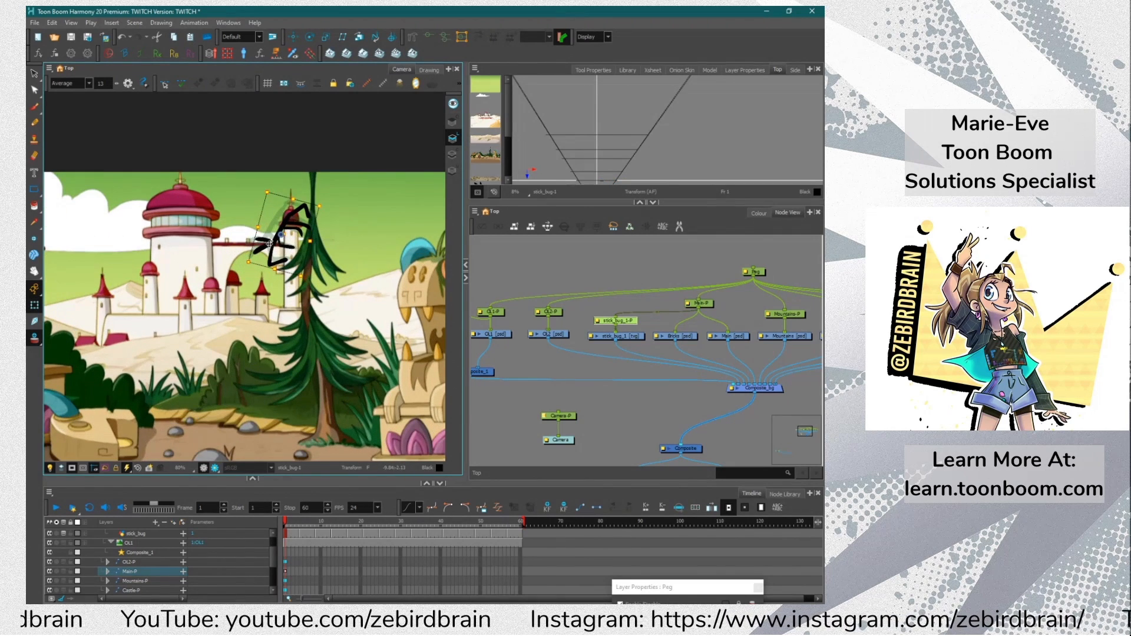
{"action": "left_click_drag", "start_coordinate": [268, 200], "coordinate": [270, 205]}
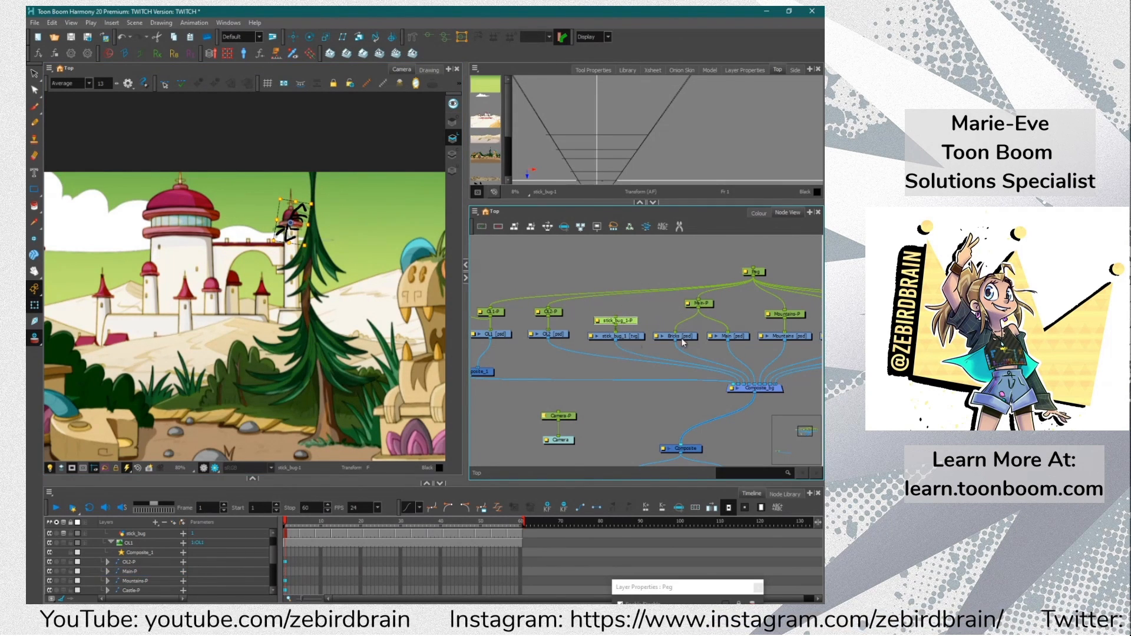
Move the second bug's peg and drawing nodes between Mountains and Castle, and reattach the peg under Castle-P
{"action": "left_click_drag", "start_coordinate": [763, 330], "coordinate": [686, 310]}
{"action": "left_click_drag", "start_coordinate": [535, 275], "coordinate": [799, 390]}
{"action": "left_click_drag", "start_coordinate": [565, 286], "coordinate": [726, 341]}
{"action": "left_click", "coordinate": [723, 321]}
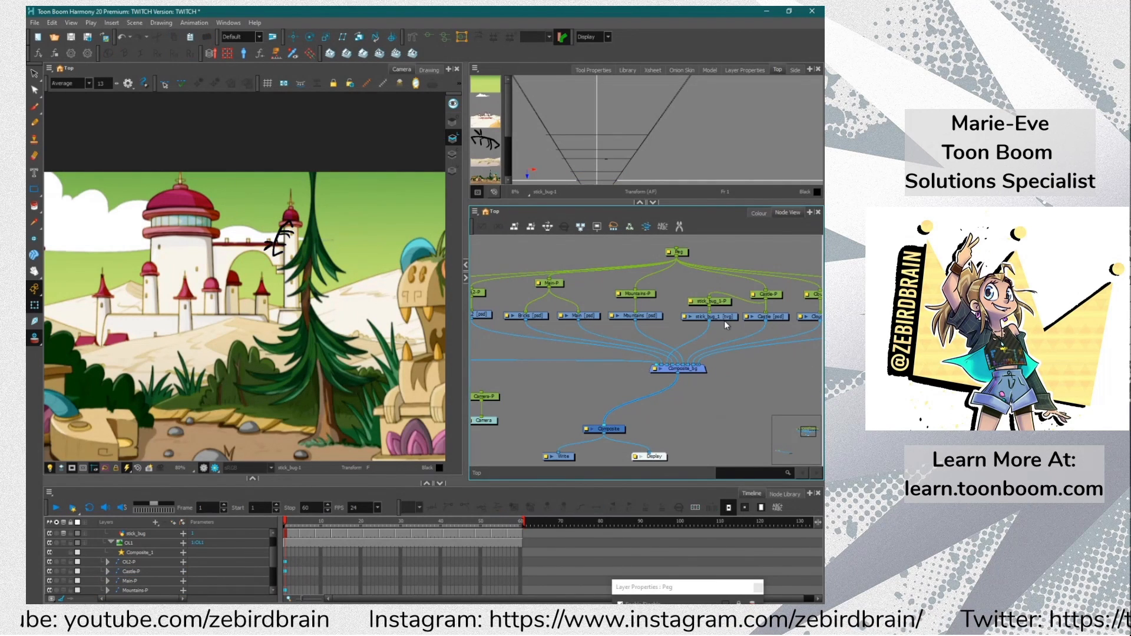
{"action": "left_click_drag", "start_coordinate": [776, 301], "coordinate": [778, 287]}
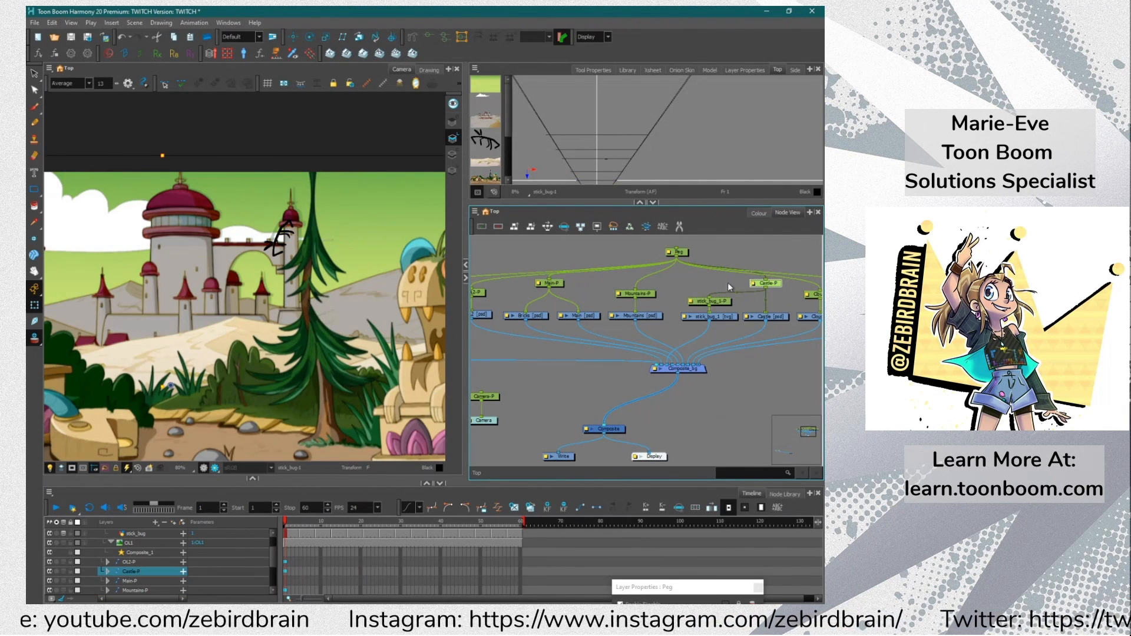
{"action": "left_click_drag", "start_coordinate": [688, 286], "coordinate": [678, 284]}
Move the second bug onto the left side of the castle's main tower and play back the scene
{"action": "left_click", "coordinate": [709, 299]}
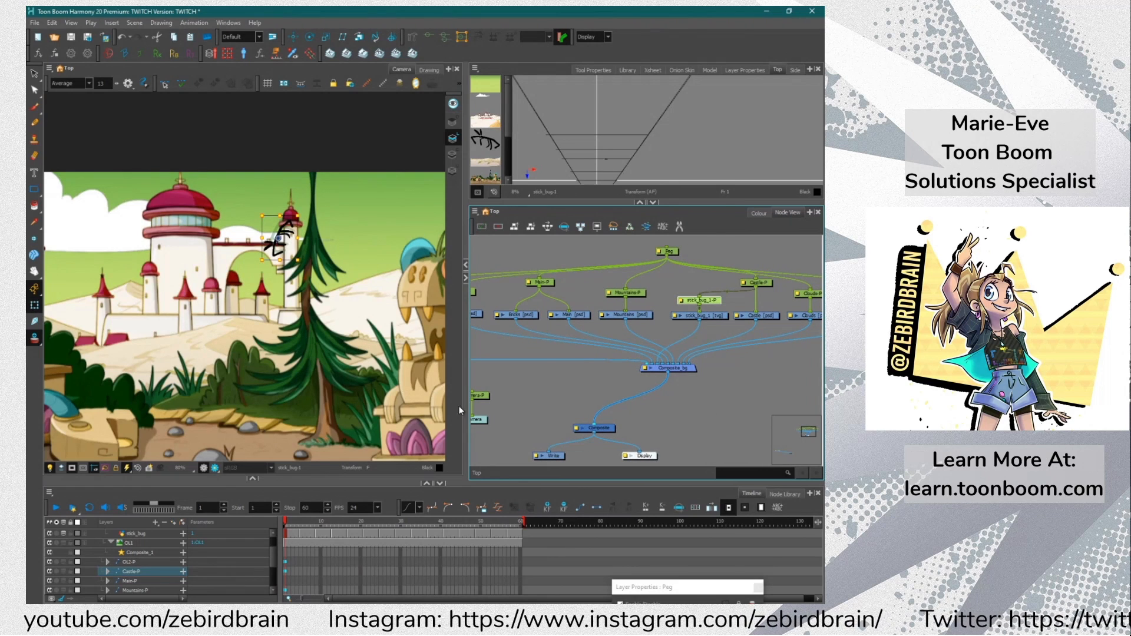
{"action": "key", "text": "space"}
{"action": "left_click_drag", "start_coordinate": [235, 272], "coordinate": [330, 311]}
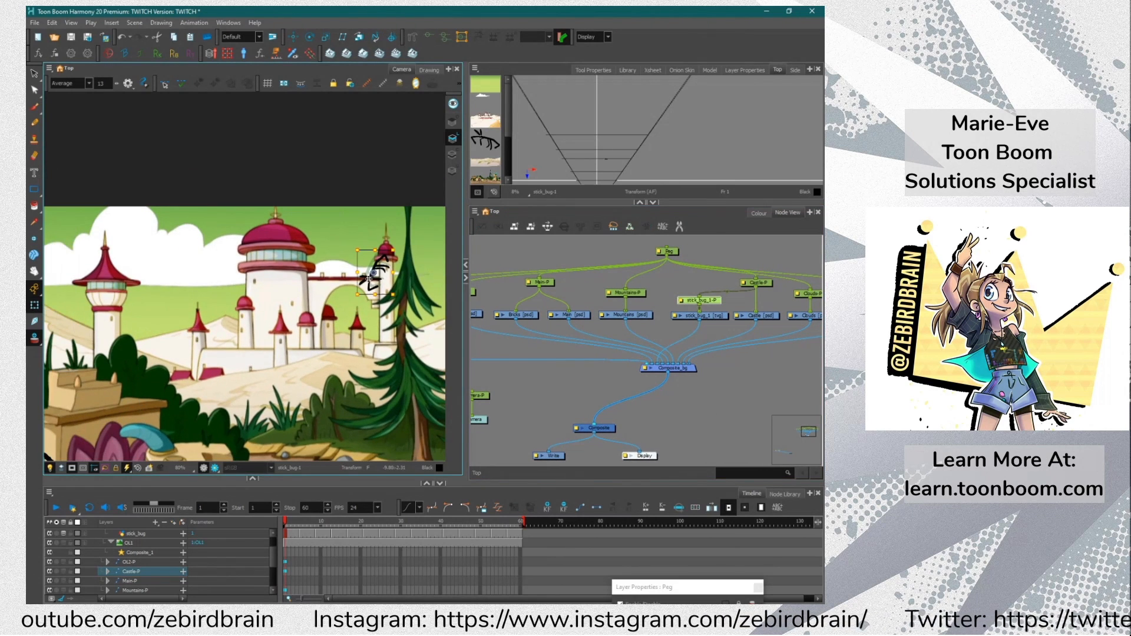
{"action": "left_click_drag", "start_coordinate": [369, 277], "coordinate": [224, 305]}
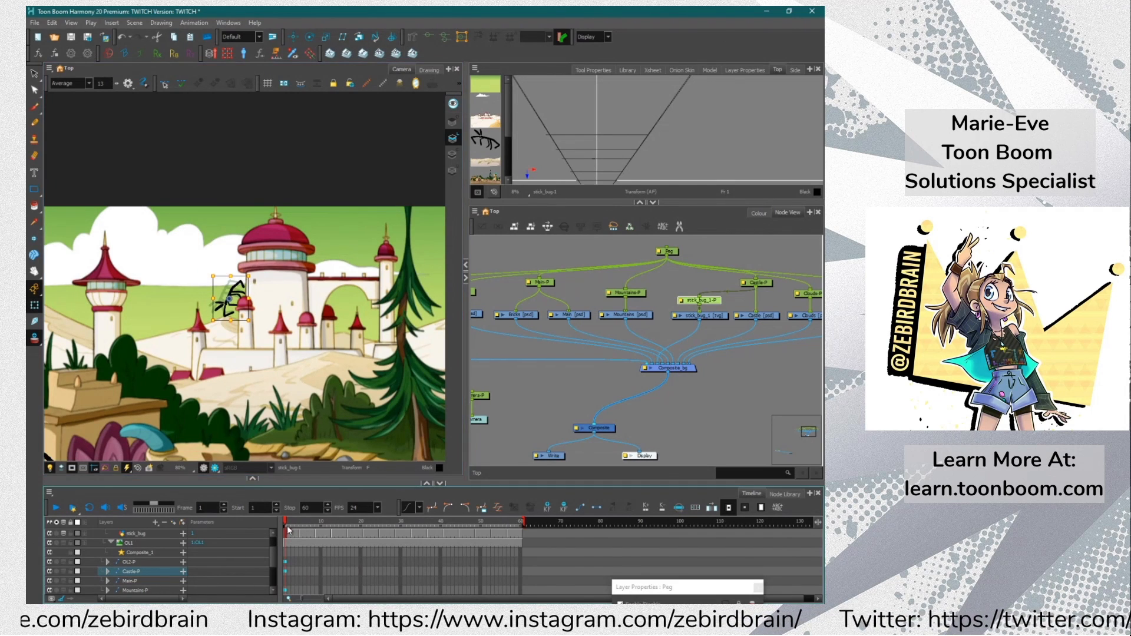
{"action": "left_click", "coordinate": [54, 508]}
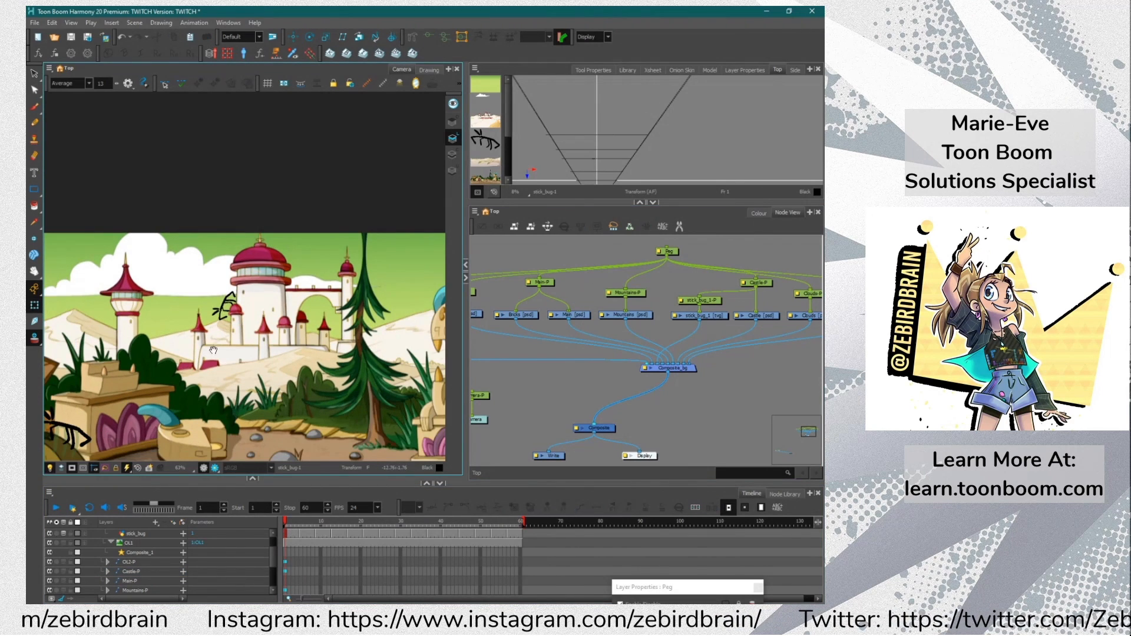
Flip the castle bug horizontally and rotate it upright so it climbs beside the main tower's dome
{"action": "left_click", "coordinate": [704, 301]}
{"action": "left_click", "coordinate": [705, 303]}
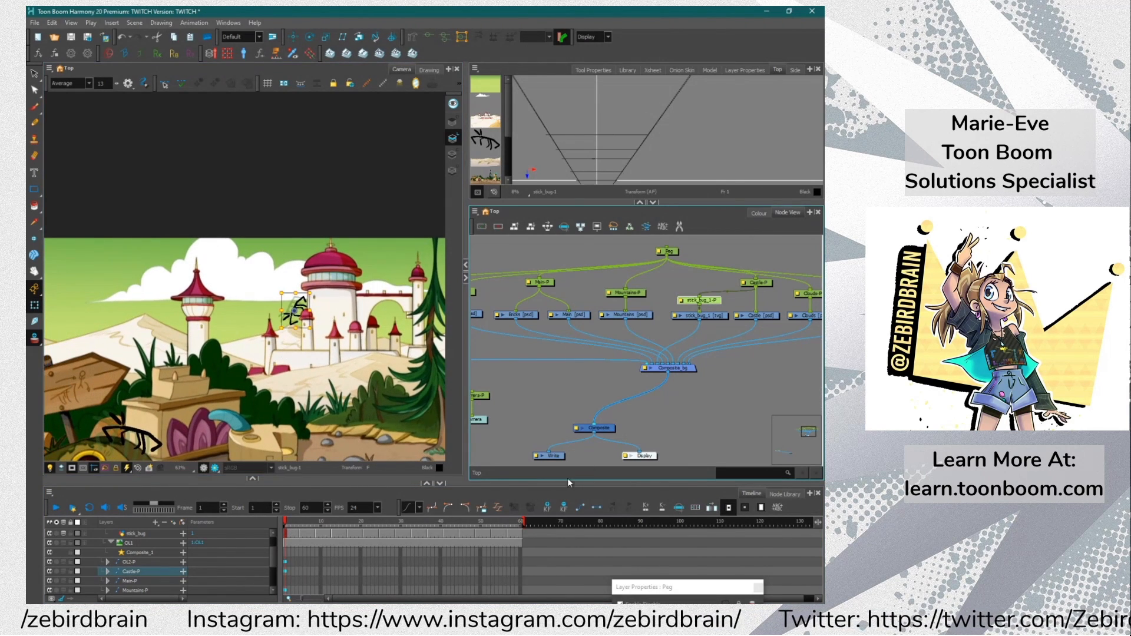
{"action": "key", "text": "4"}
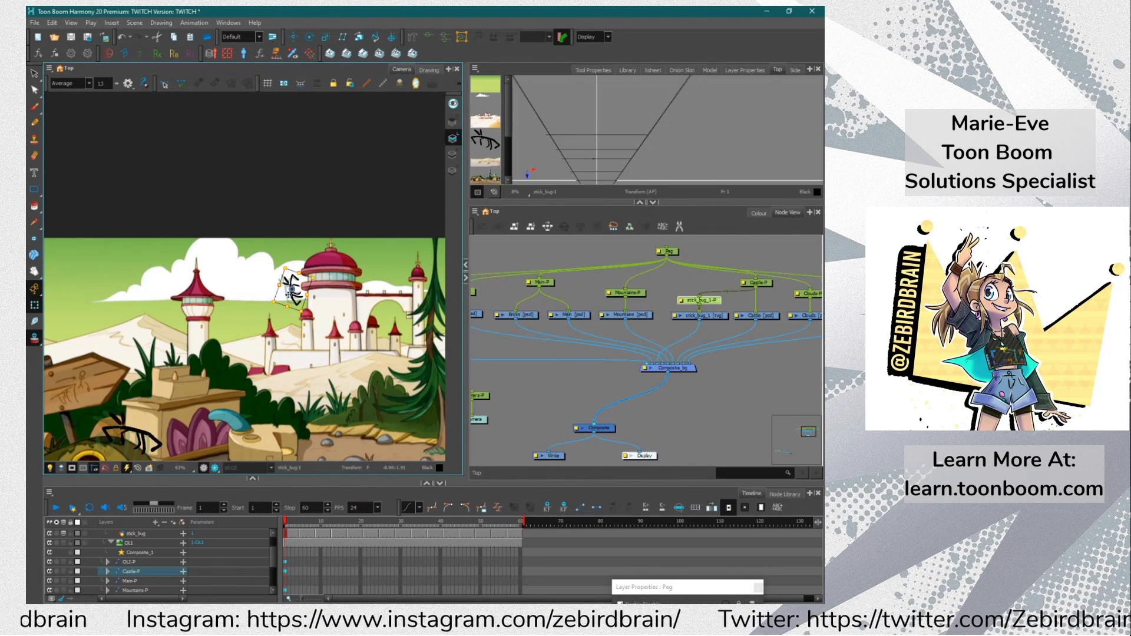
Play back the shot, and at frame 37 raise and tilt the castle bug against the main tower's dome
{"action": "left_click", "coordinate": [56, 508]}
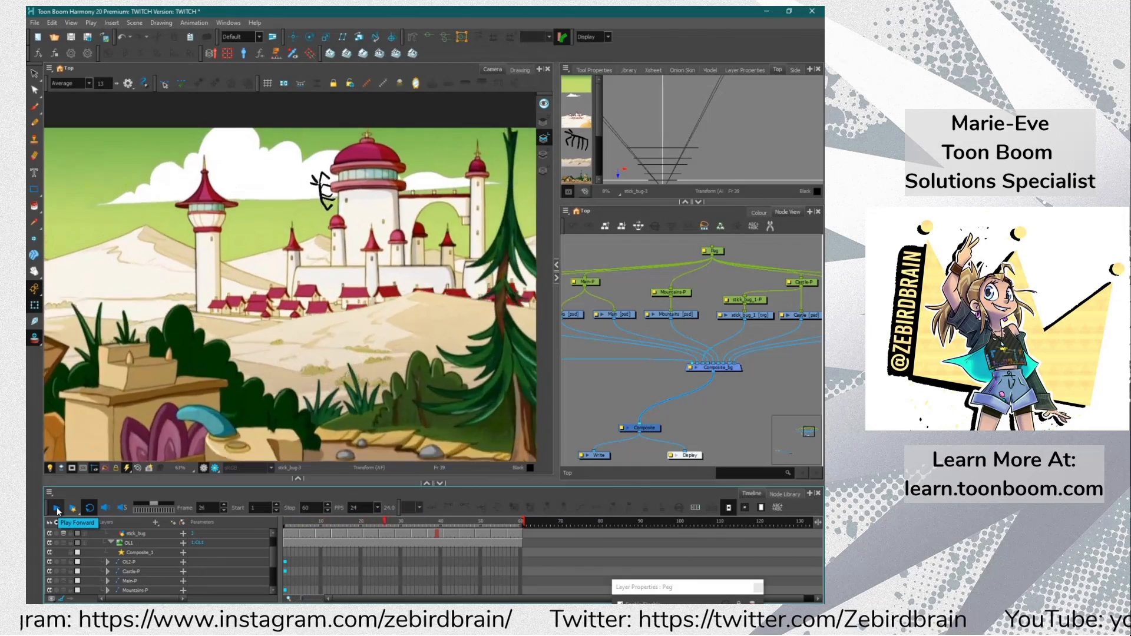
{"action": "left_click_drag", "start_coordinate": [291, 525], "coordinate": [249, 520]}
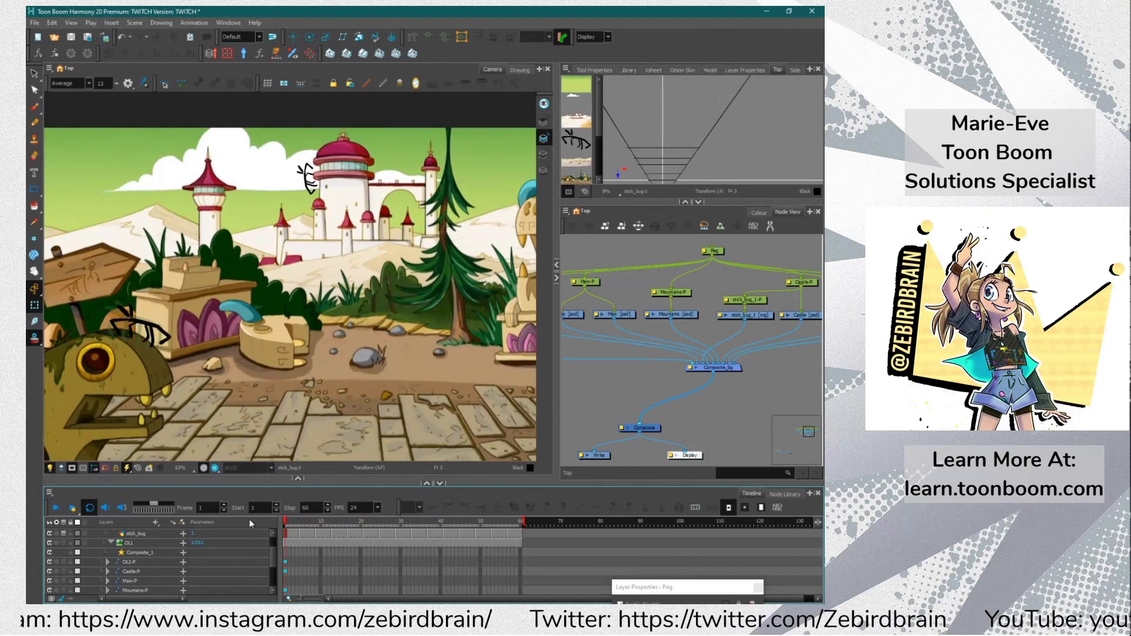
{"action": "left_click", "coordinate": [756, 299]}
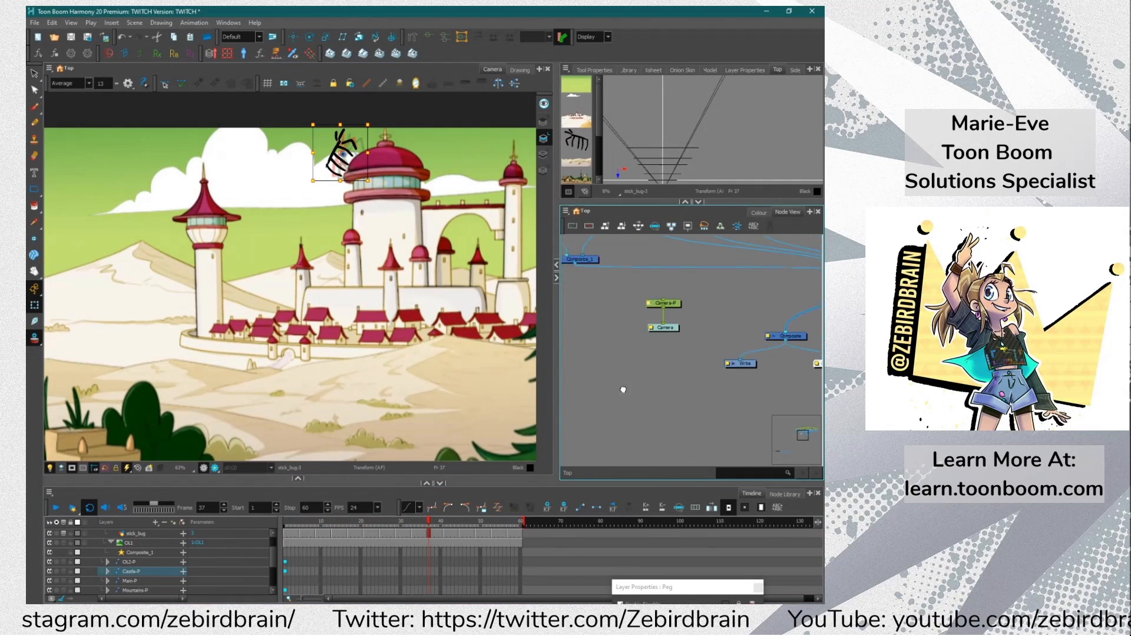
Add a new vector drawing layer and connect it under the Camera-P peg and into the final Composite
{"action": "left_click_drag", "start_coordinate": [623, 389], "coordinate": [647, 395]}
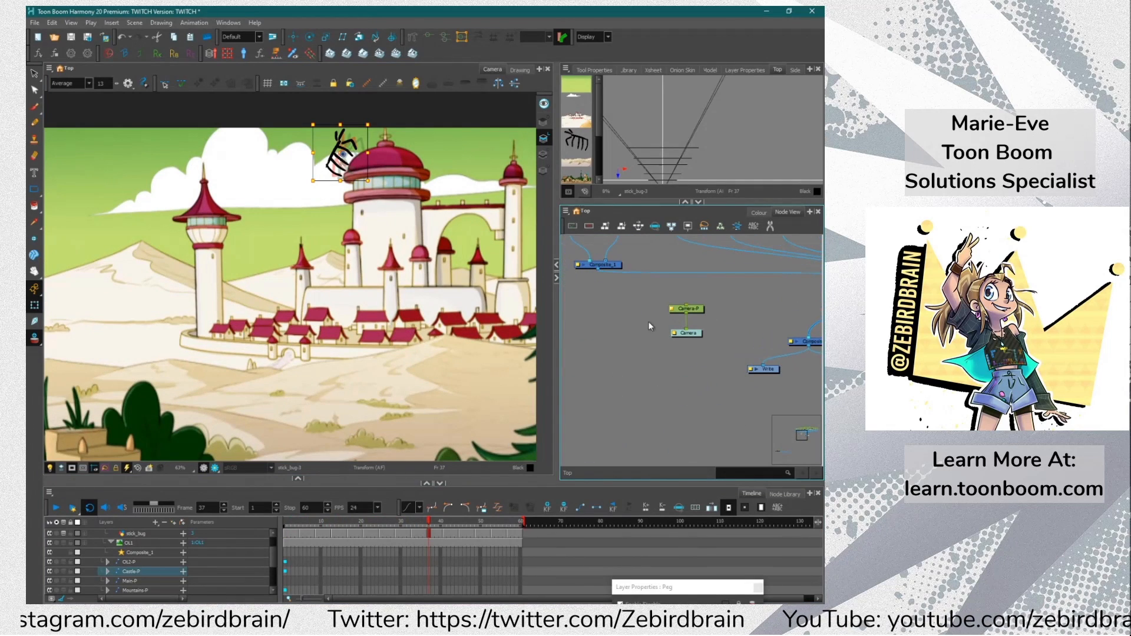
{"action": "left_click", "coordinate": [649, 322]}
{"action": "key", "text": "ctrl+r"}
{"action": "left_click", "coordinate": [436, 347]}
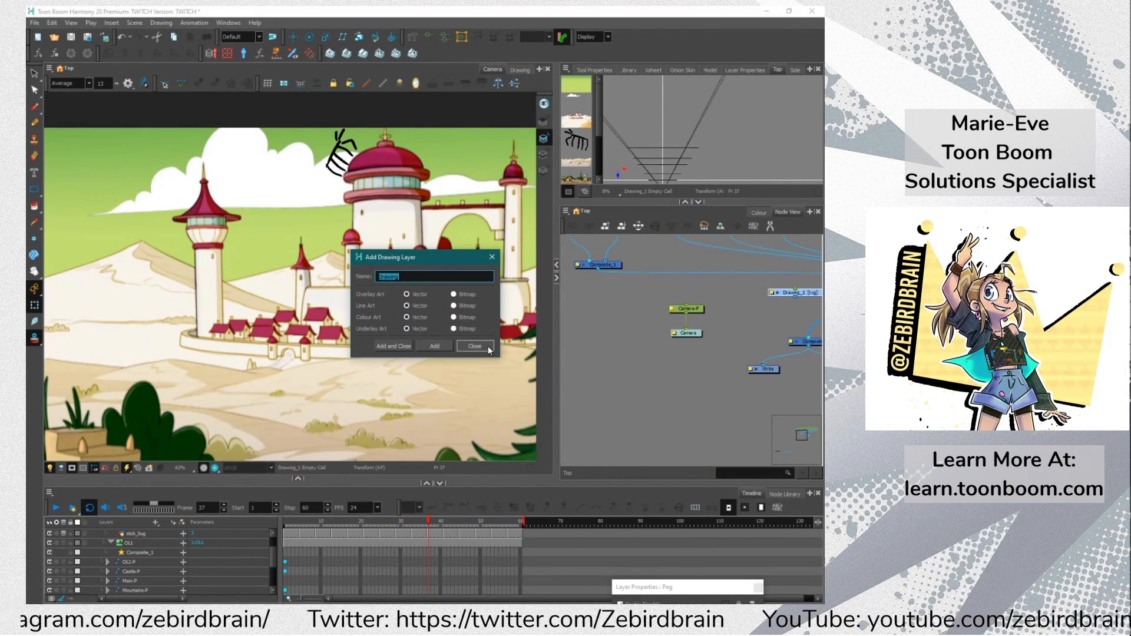
{"action": "left_click", "coordinate": [488, 347]}
{"action": "left_click_drag", "start_coordinate": [794, 293], "coordinate": [801, 338]}
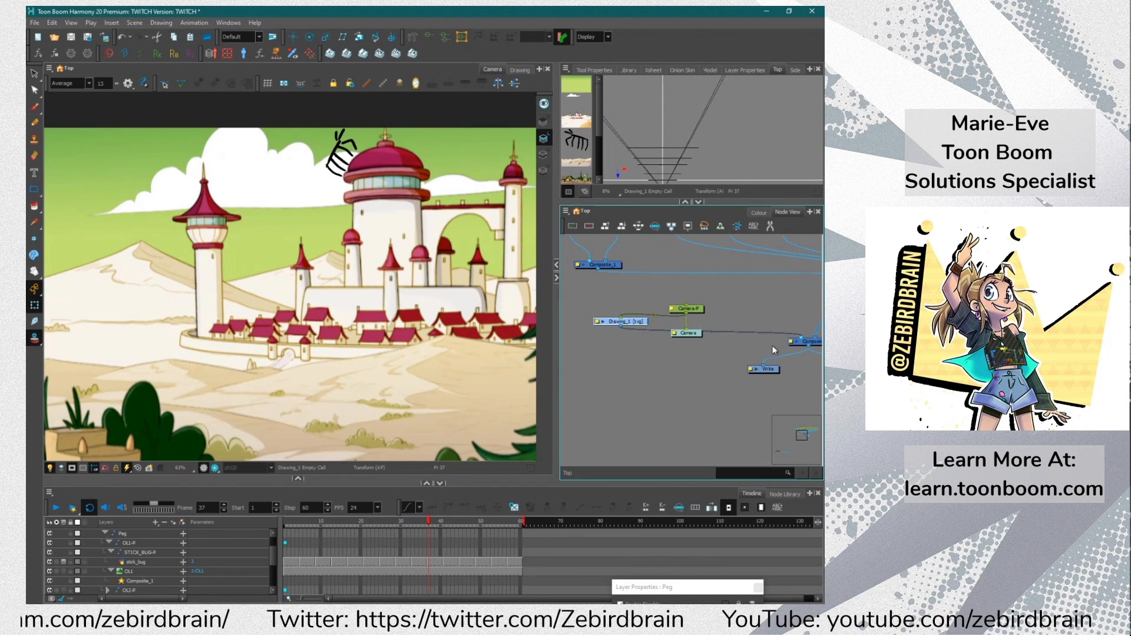
{"action": "left_click_drag", "start_coordinate": [631, 322], "coordinate": [705, 297]}
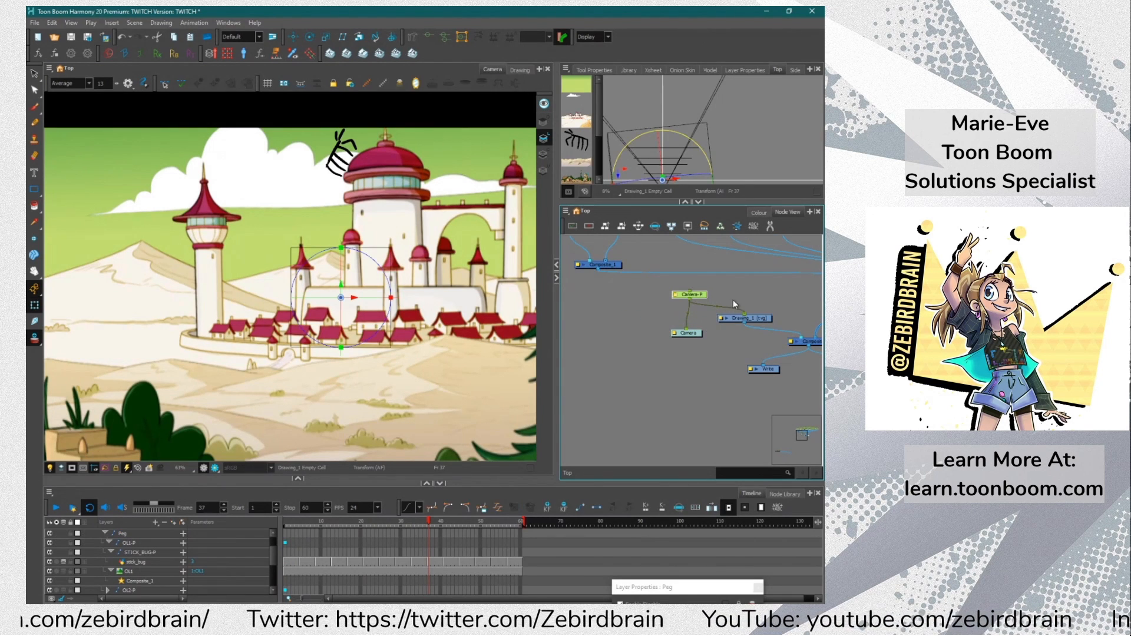
Brush a large black bird silhouette with outspread wings across the camera frame at frame 37 on the new layer
{"action": "left_click", "coordinate": [35, 108]}
{"action": "scroll", "coordinate": [283, 328], "scroll_direction": "down", "scroll_amount": 3}
{"action": "scroll", "coordinate": [312, 327], "scroll_direction": "up", "scroll_amount": 1}
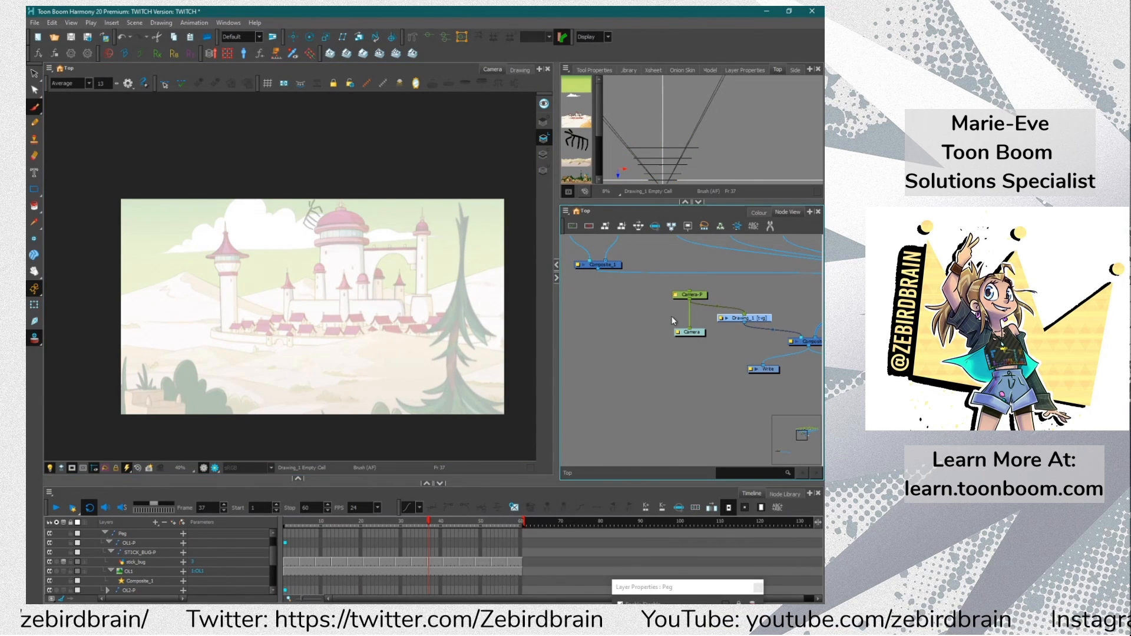
{"action": "mouse_move", "coordinate": [275, 303]}
{"action": "left_mouse_down"}
{"action": "mouse_move", "coordinate": [302, 303]}
{"action": "mouse_move", "coordinate": [241, 265]}
{"action": "mouse_move", "coordinate": [268, 300]}
{"action": "mouse_move", "coordinate": [187, 248]}
{"action": "mouse_move", "coordinate": [331, 347]}
{"action": "mouse_move", "coordinate": [328, 319]}
{"action": "mouse_move", "coordinate": [204, 237]}
{"action": "left_mouse_up"}
{"action": "key", "text": "ctrl+z"}
{"action": "key", "text": "ctrl+z"}
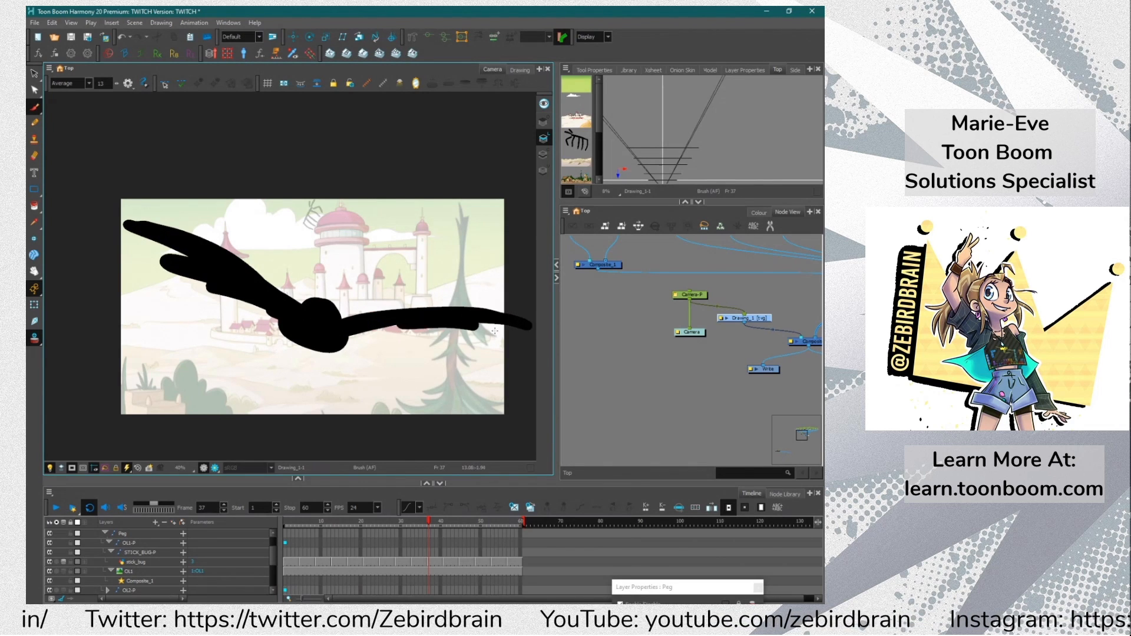
{"action": "left_click_drag", "start_coordinate": [388, 336], "coordinate": [306, 346]}
{"action": "left_click_drag", "start_coordinate": [333, 370], "coordinate": [339, 373]}
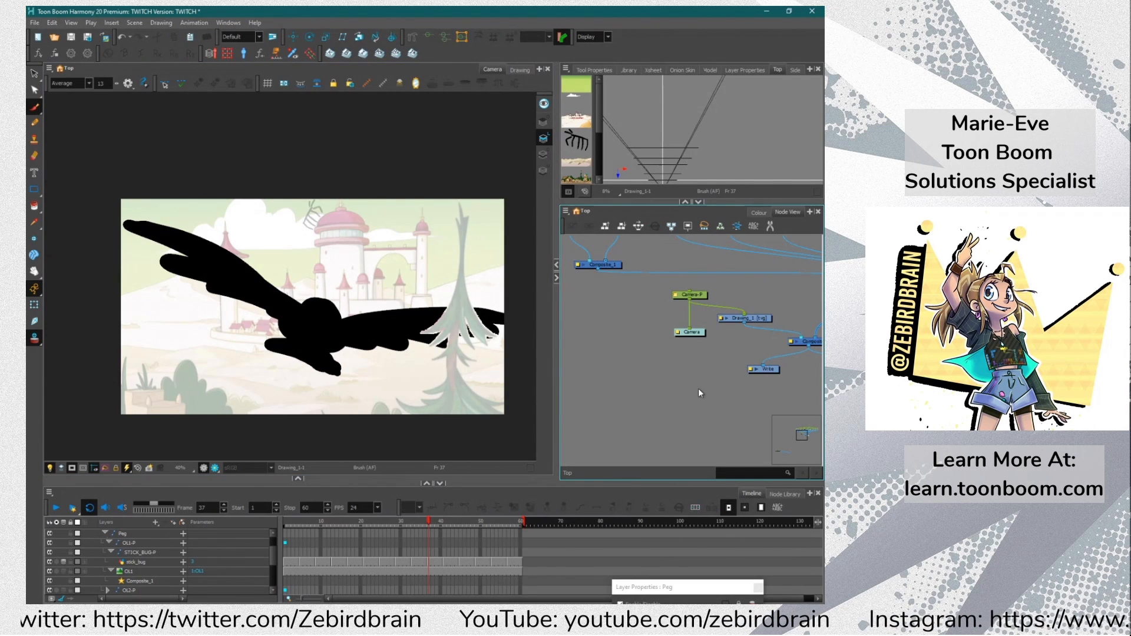
Disconnect the bird drawing from Camera-P and add a parent peg above it
{"action": "left_click", "coordinate": [739, 308]}
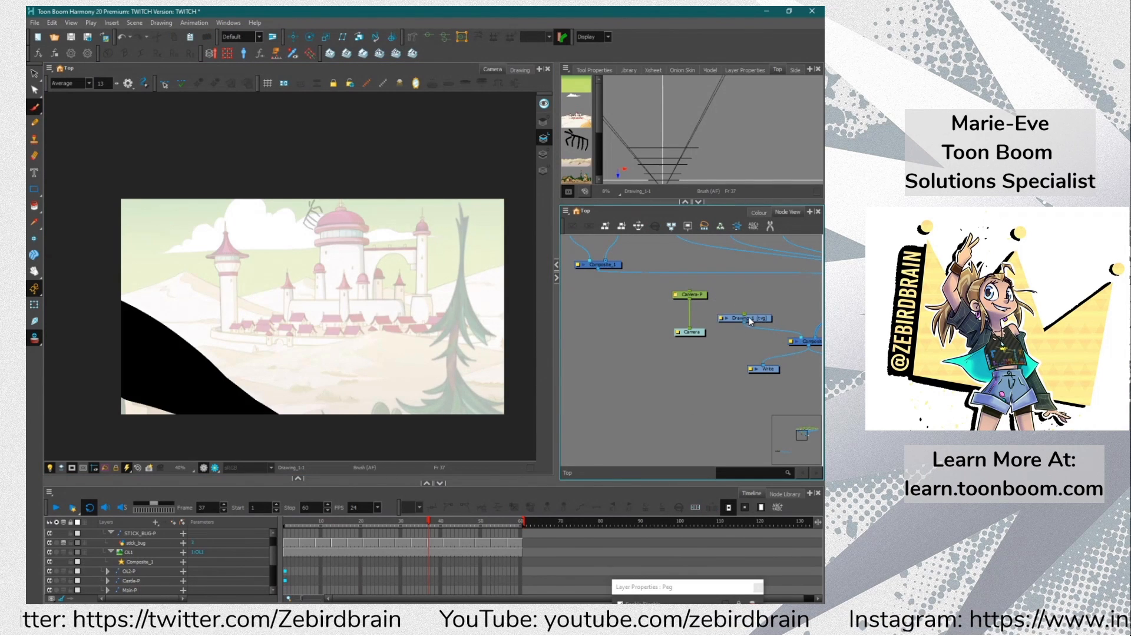
{"action": "key", "text": "ctrl+p"}
{"action": "left_click_drag", "start_coordinate": [750, 283], "coordinate": [751, 284]}
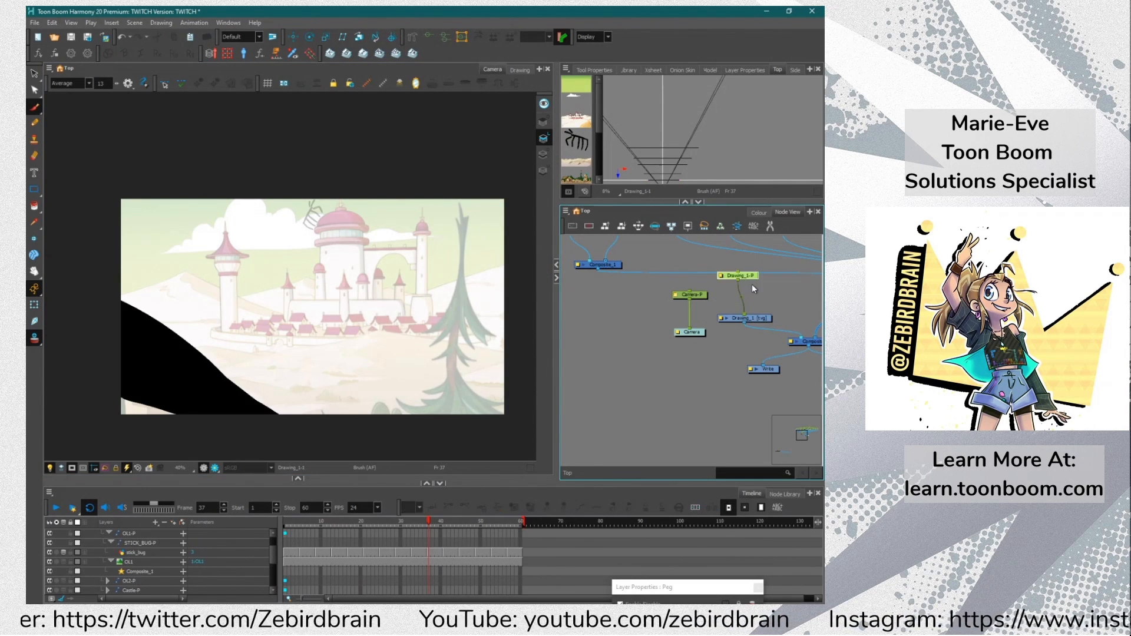
Extend the bird drawing's exposure over frames 1 to 60 and play back the shot
{"action": "left_click", "coordinate": [285, 522]}
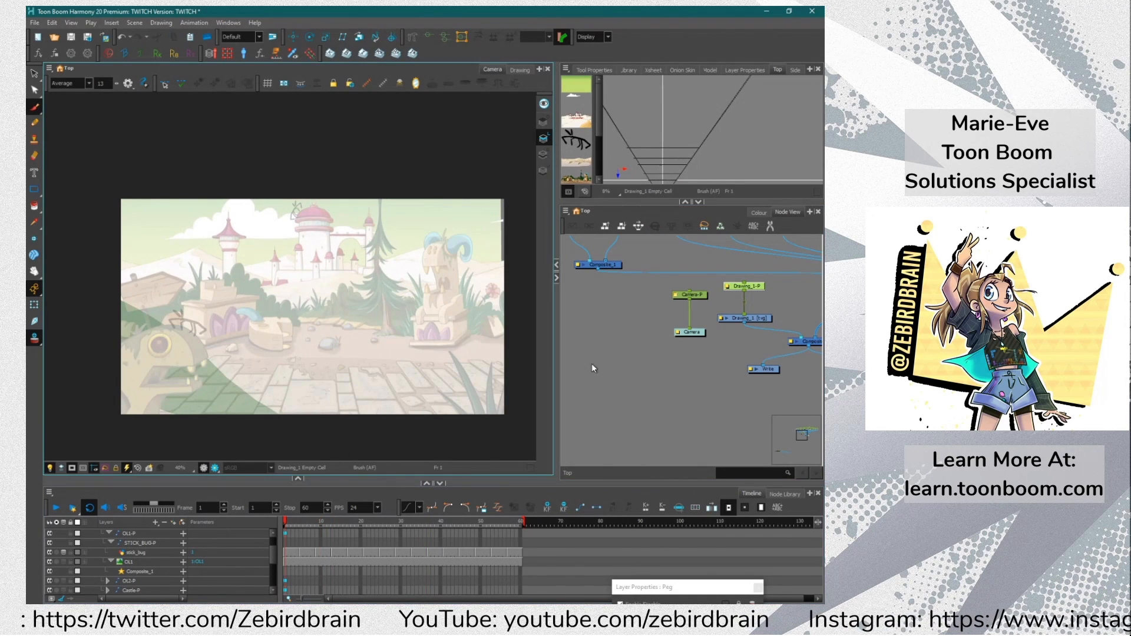
{"action": "left_click", "coordinate": [743, 318]}
{"action": "key", "text": "alt+s"}
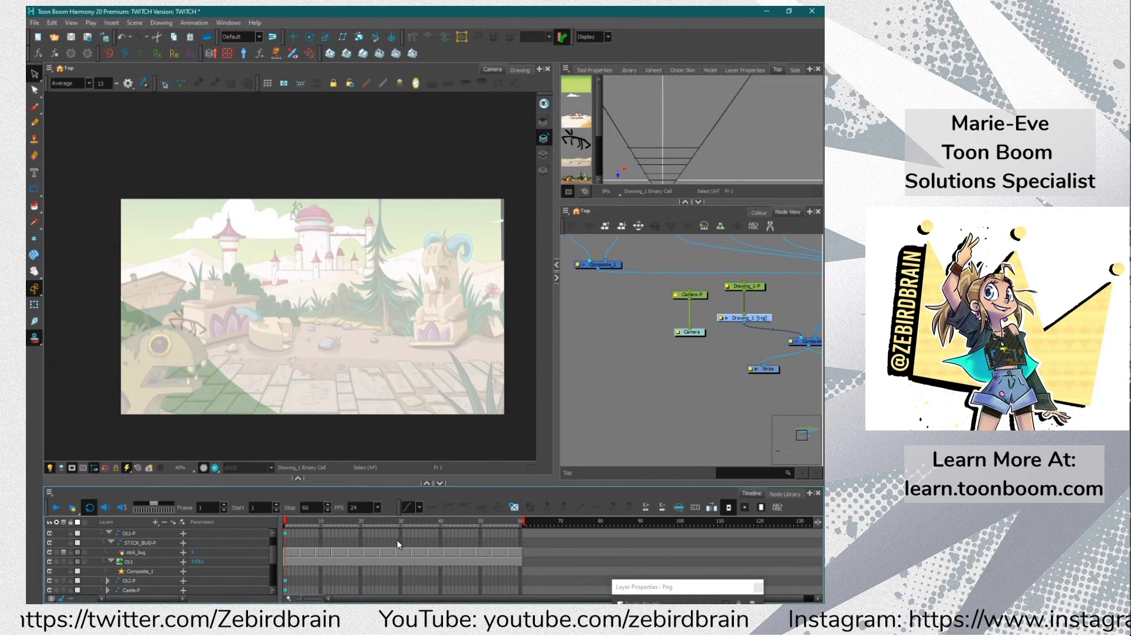
{"action": "scroll", "coordinate": [397, 566], "scroll_direction": "up", "scroll_amount": 2}
{"action": "left_click_drag", "start_coordinate": [428, 533], "coordinate": [285, 533]}
{"action": "left_click", "coordinate": [520, 533]}
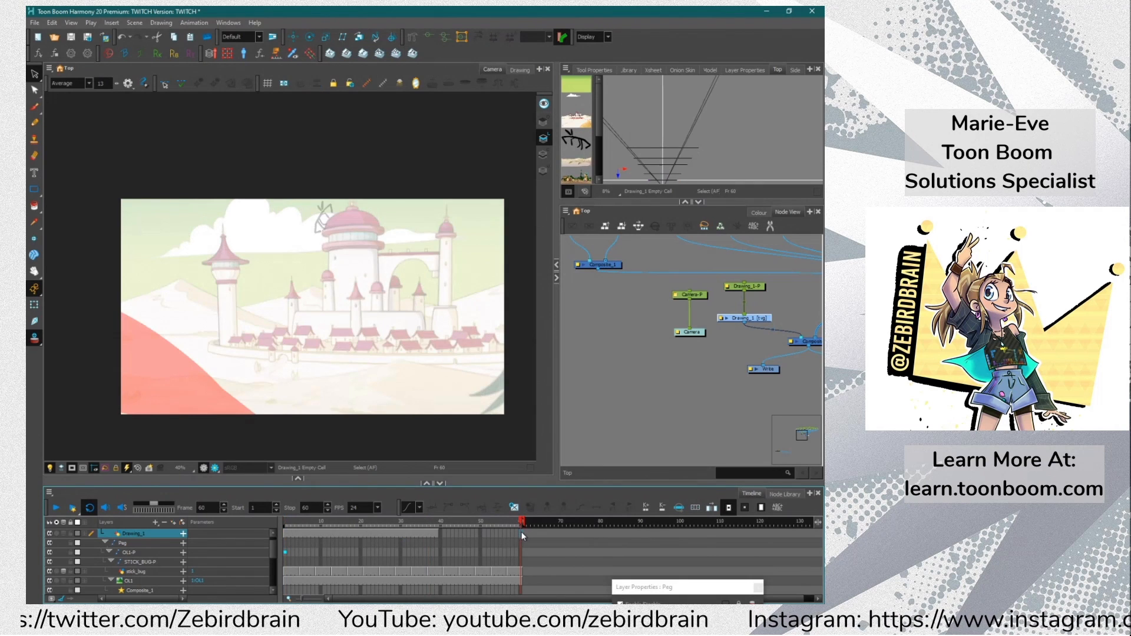
{"action": "left_click", "coordinate": [286, 522]}
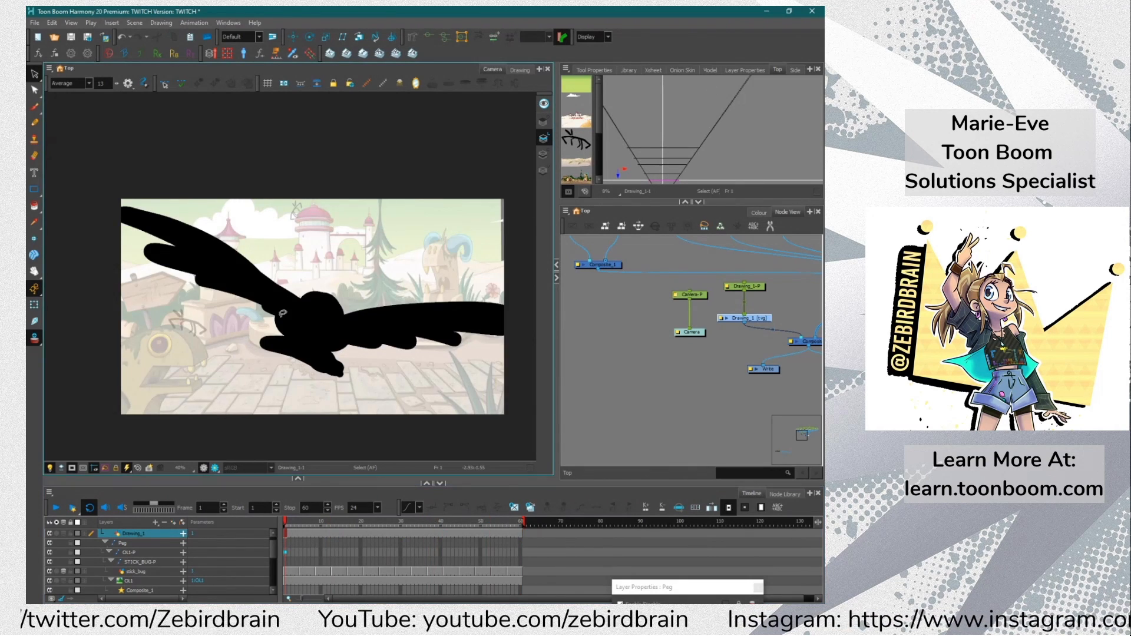
{"action": "scroll", "coordinate": [277, 404], "scroll_direction": "down", "scroll_amount": 2}
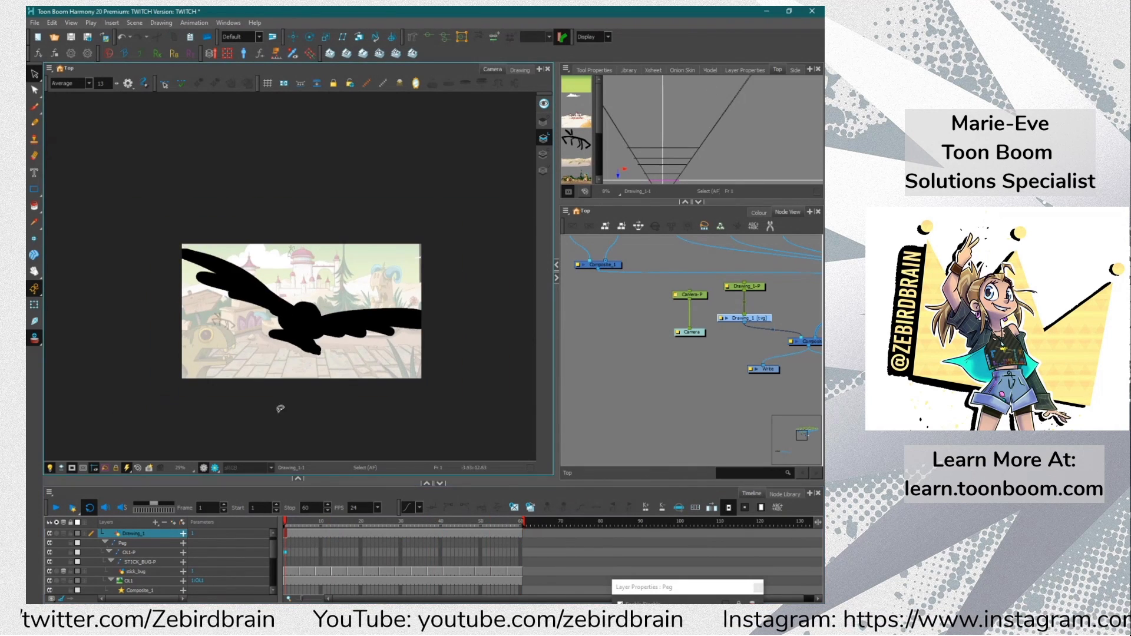
{"action": "left_click", "coordinate": [56, 508]}
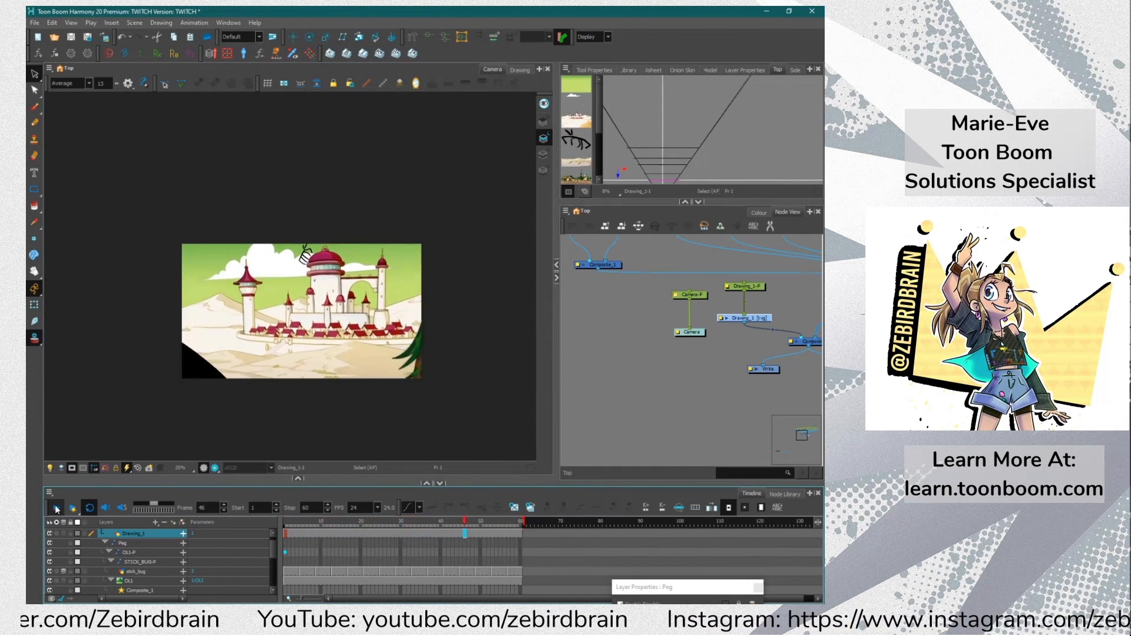
Delete the peg above the bird drawing and connect the drawing directly under Camera-P
{"action": "left_click", "coordinate": [700, 341]}
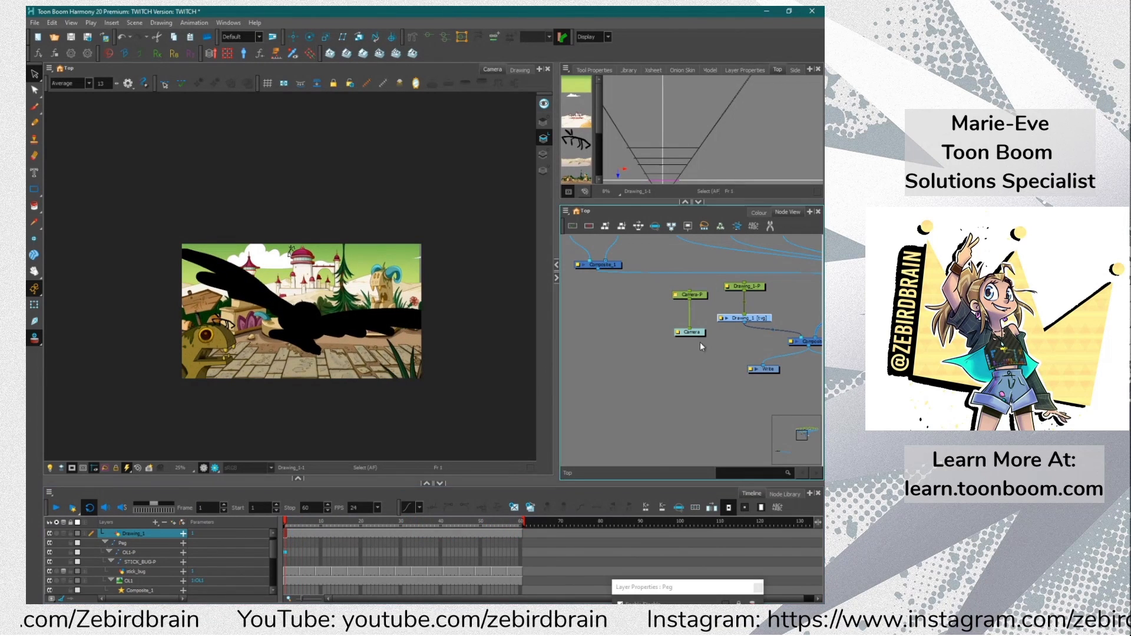
{"action": "key", "text": "Delete"}
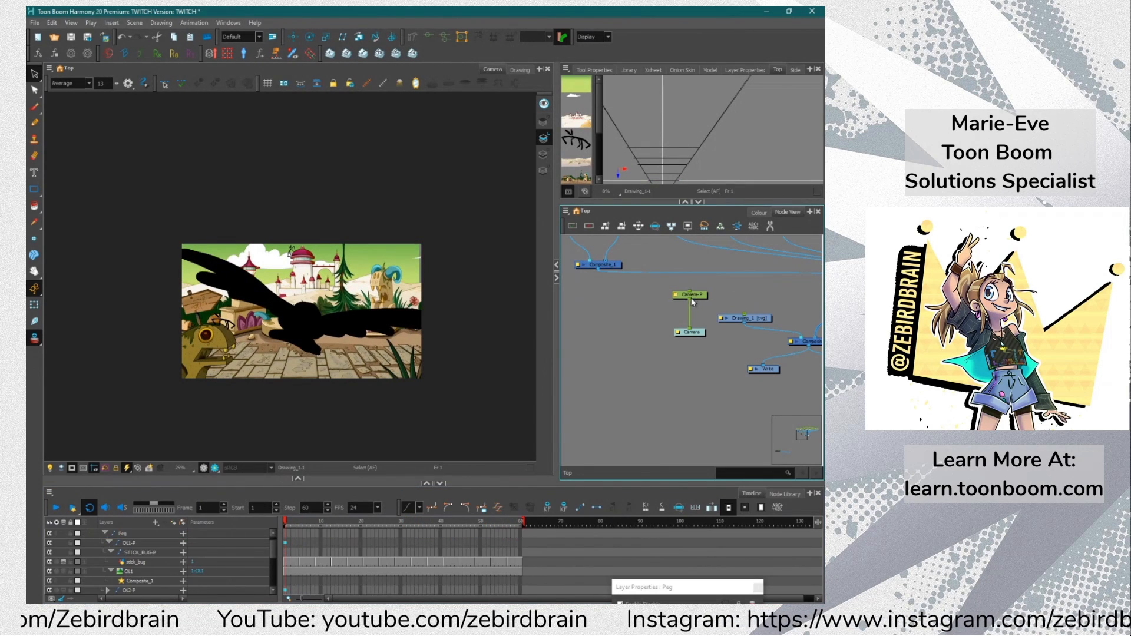
{"action": "left_click_drag", "start_coordinate": [690, 299], "coordinate": [745, 315]}
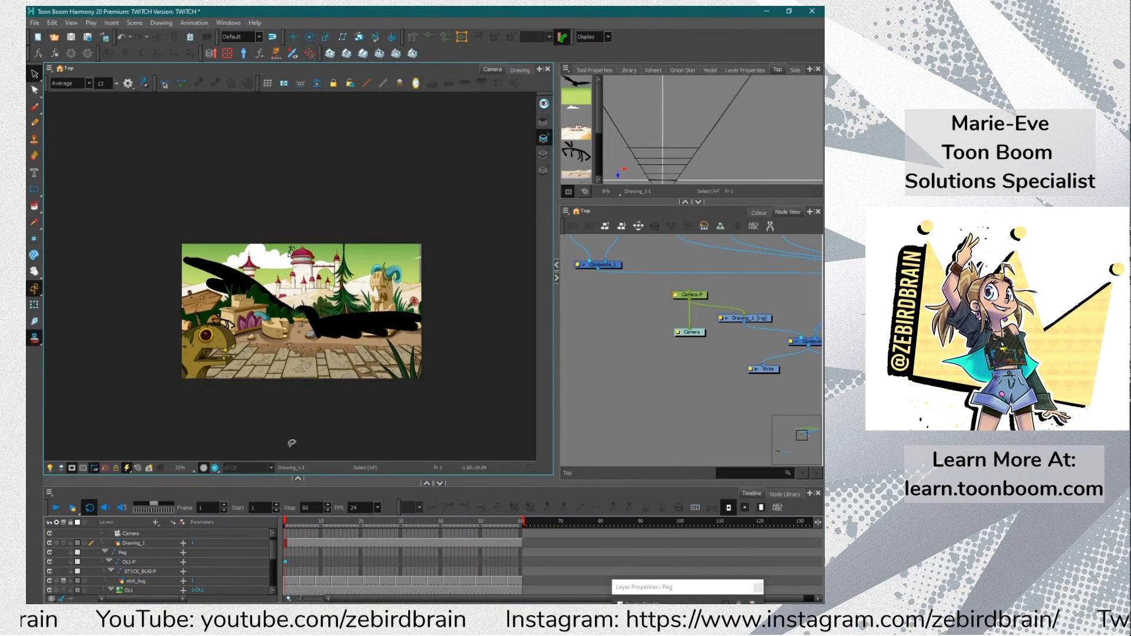
Enlarge the Top view and insert a parent peg between Camera-P and the bird drawing
{"action": "left_click_drag", "start_coordinate": [624, 202], "coordinate": [625, 230]}
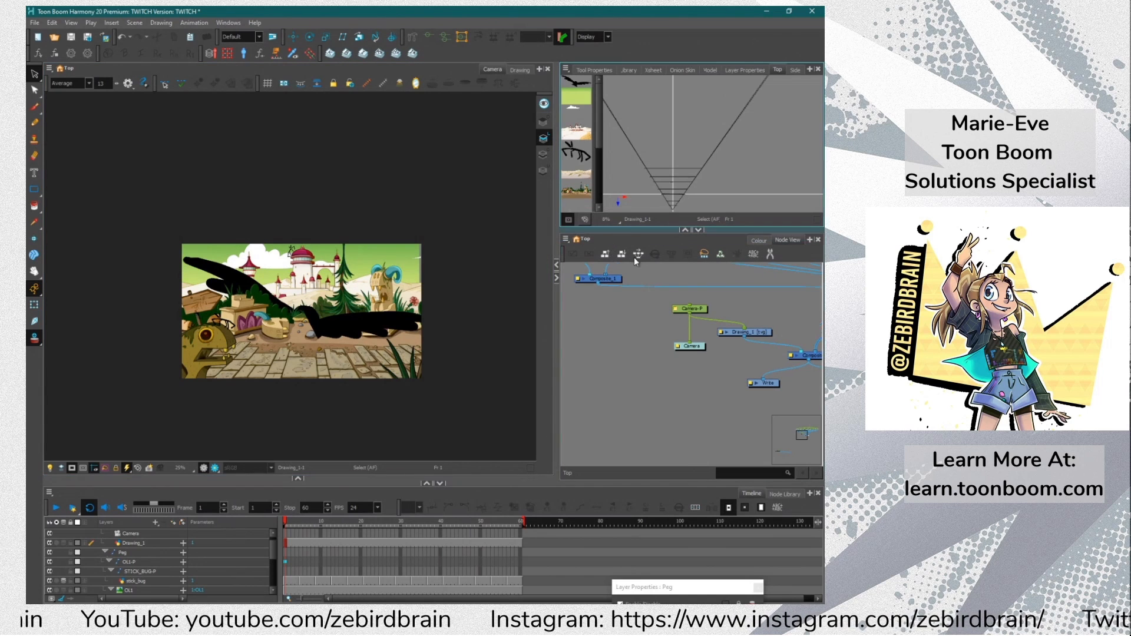
{"action": "left_click", "coordinate": [763, 333]}
{"action": "key", "text": "ctrl+p"}
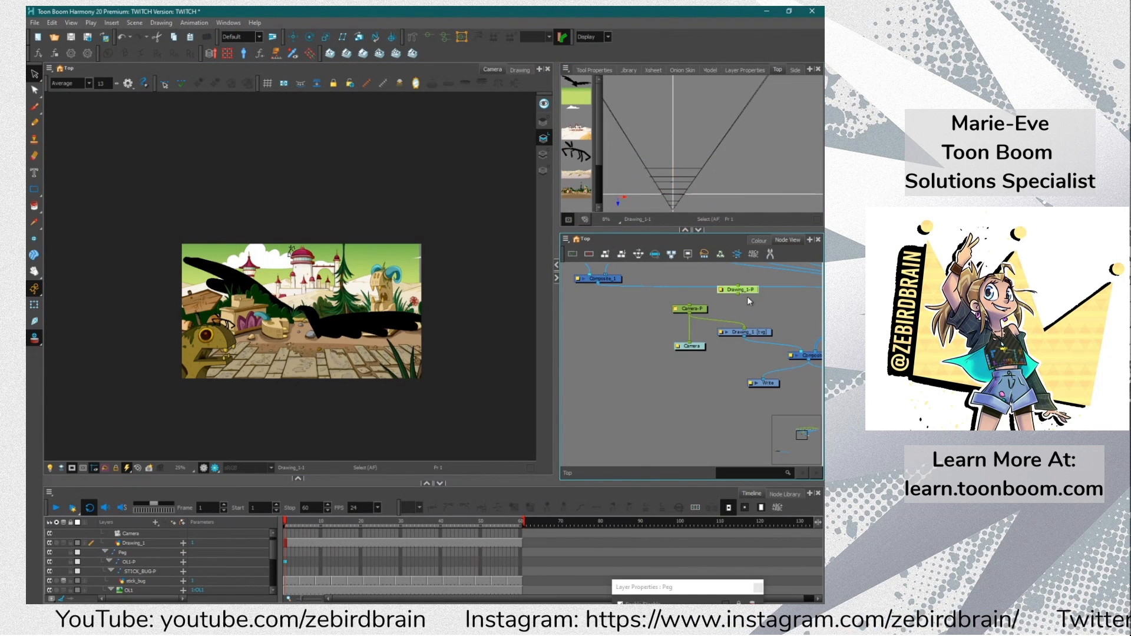
{"action": "left_click_drag", "start_coordinate": [745, 316], "coordinate": [751, 321]}
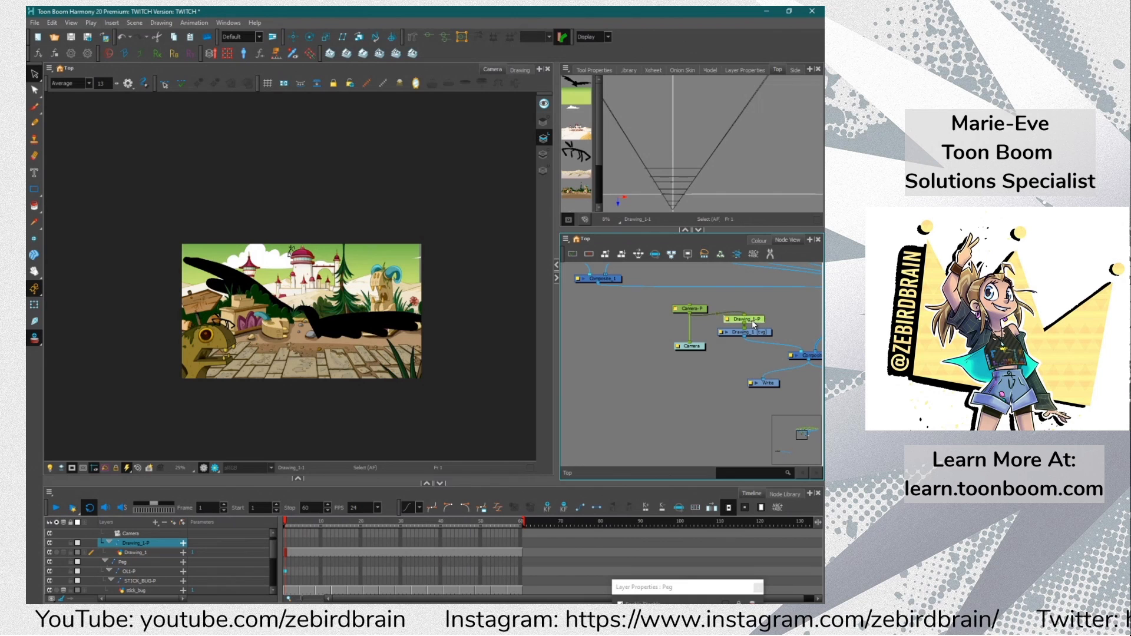
Try to shift the bird's peg in depth with the Maintain Size tool in the Top view, and undo the move
{"action": "left_click", "coordinate": [359, 36]}
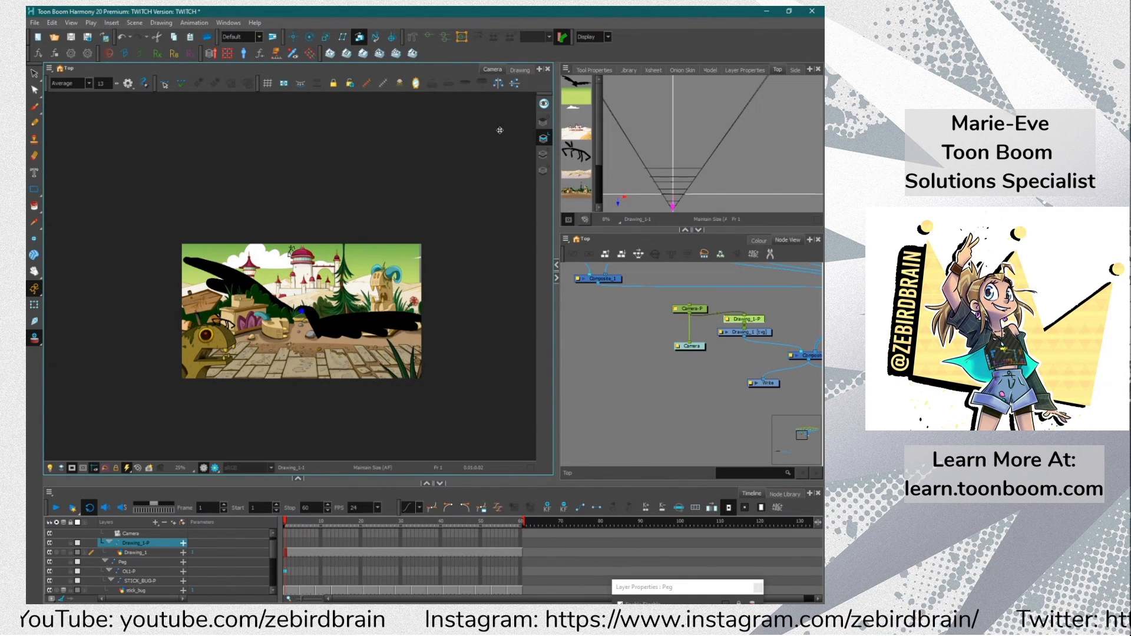
{"action": "scroll", "coordinate": [661, 200], "scroll_direction": "up", "scroll_amount": 4}
{"action": "mouse_move", "coordinate": [661, 200]}
{"action": "left_mouse_down"}
{"action": "mouse_move", "coordinate": [630, 139]}
{"action": "mouse_move", "coordinate": [684, 167]}
{"action": "mouse_move", "coordinate": [675, 187]}
{"action": "left_mouse_up"}
{"action": "key", "text": "ctrl+z"}
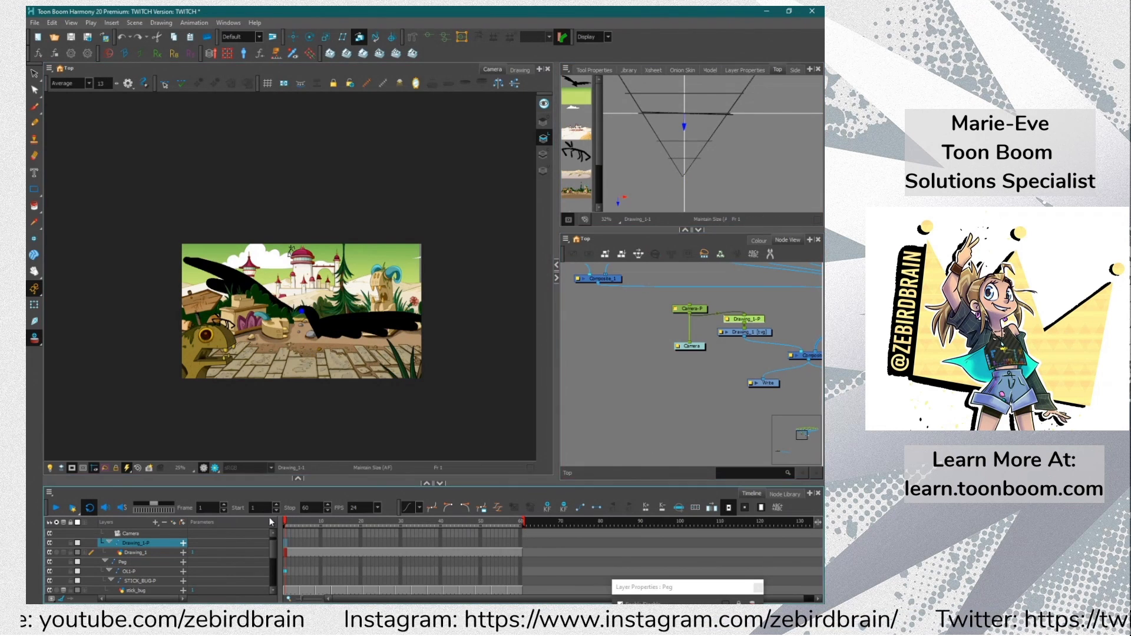
Delete the bird's peg and its cable to Camera-P, and reconnect the drawing directly to Camera-P
{"action": "key", "text": "Delete"}
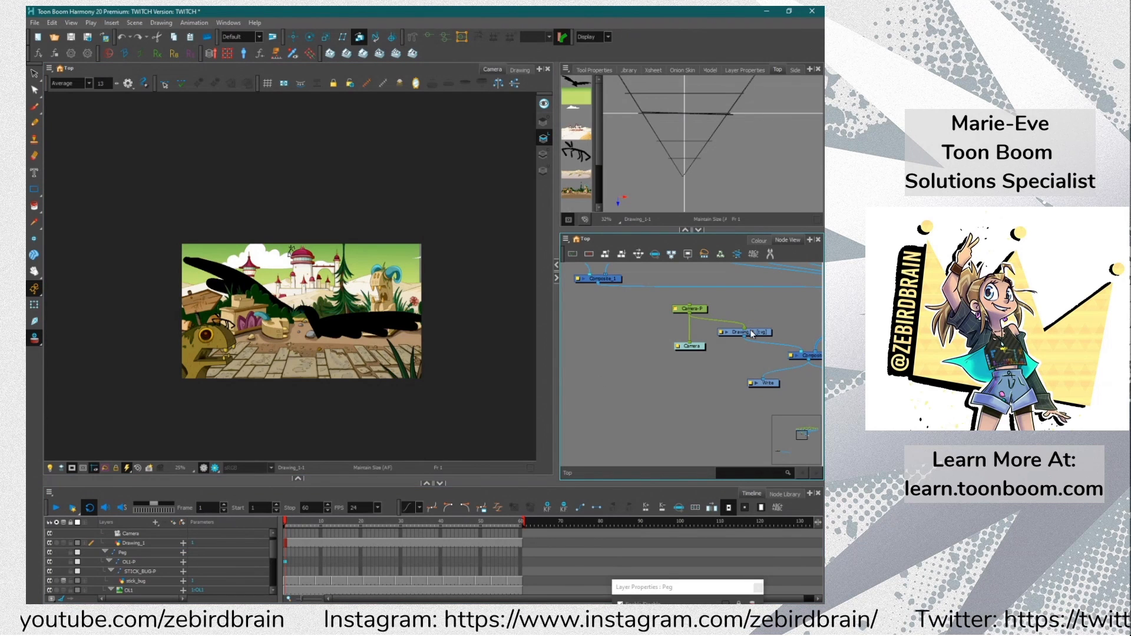
{"action": "key", "text": "Delete"}
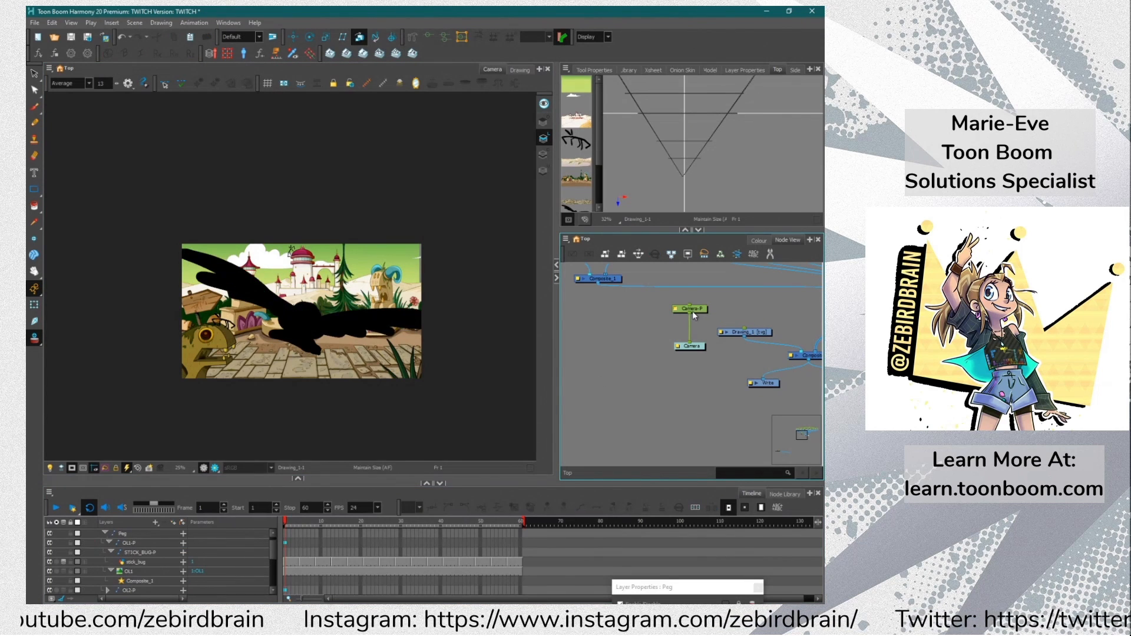
{"action": "left_click_drag", "start_coordinate": [740, 323], "coordinate": [743, 328]}
Add a peg between Camera-P and the bird drawing and move it to the camera cone's apex with Maintain Size
{"action": "left_click", "coordinate": [756, 332]}
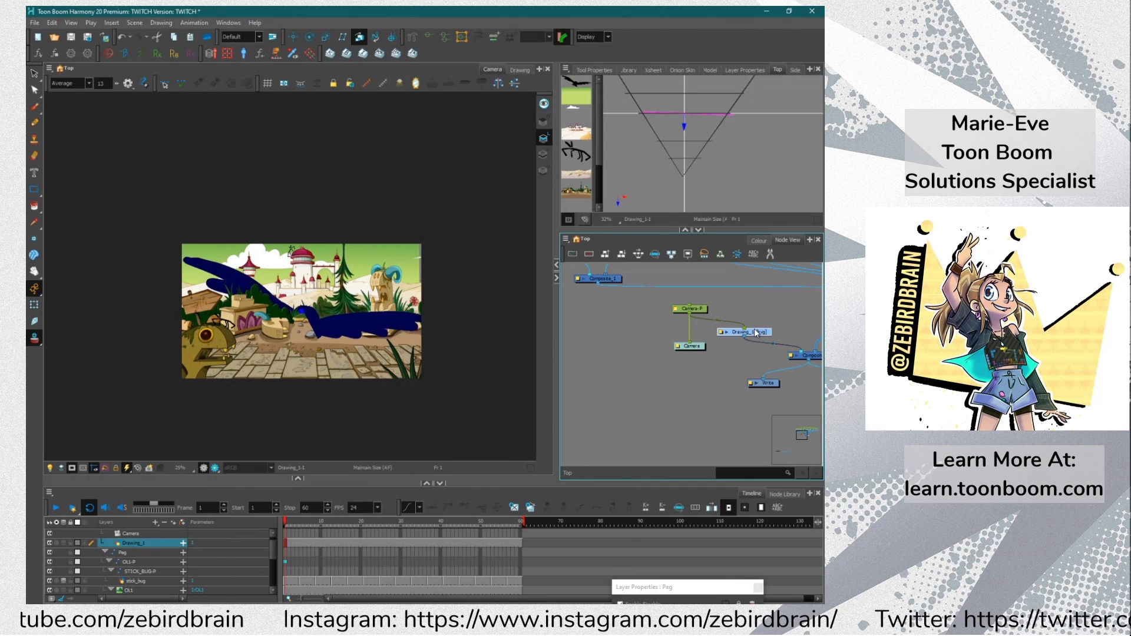
{"action": "key", "text": "ctrl+p"}
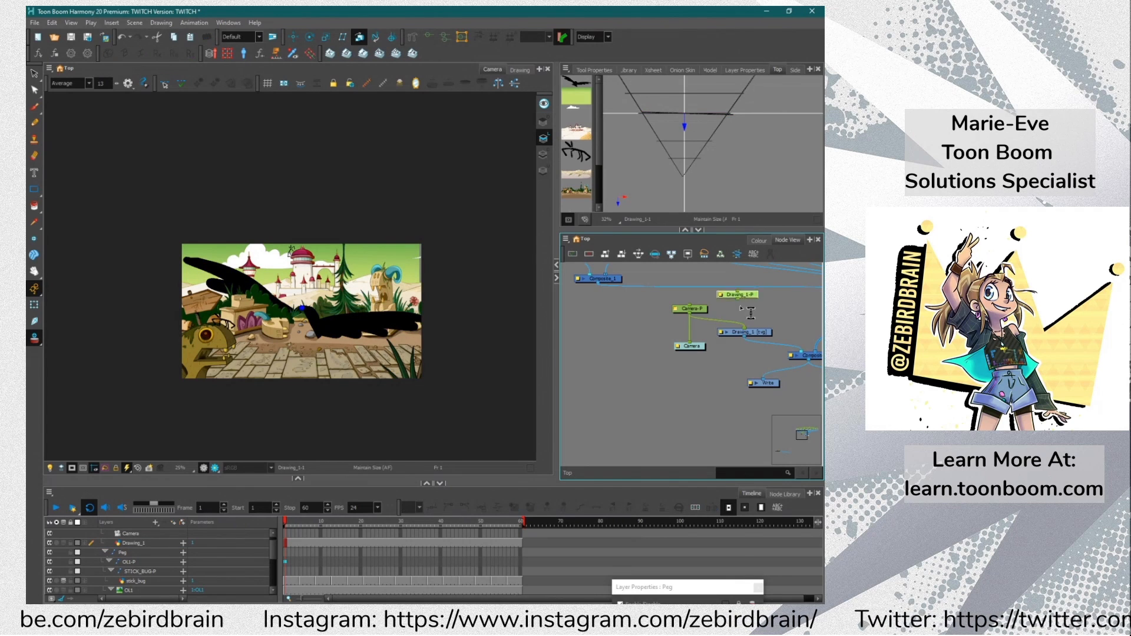
{"action": "left_click_drag", "start_coordinate": [744, 295], "coordinate": [738, 320]}
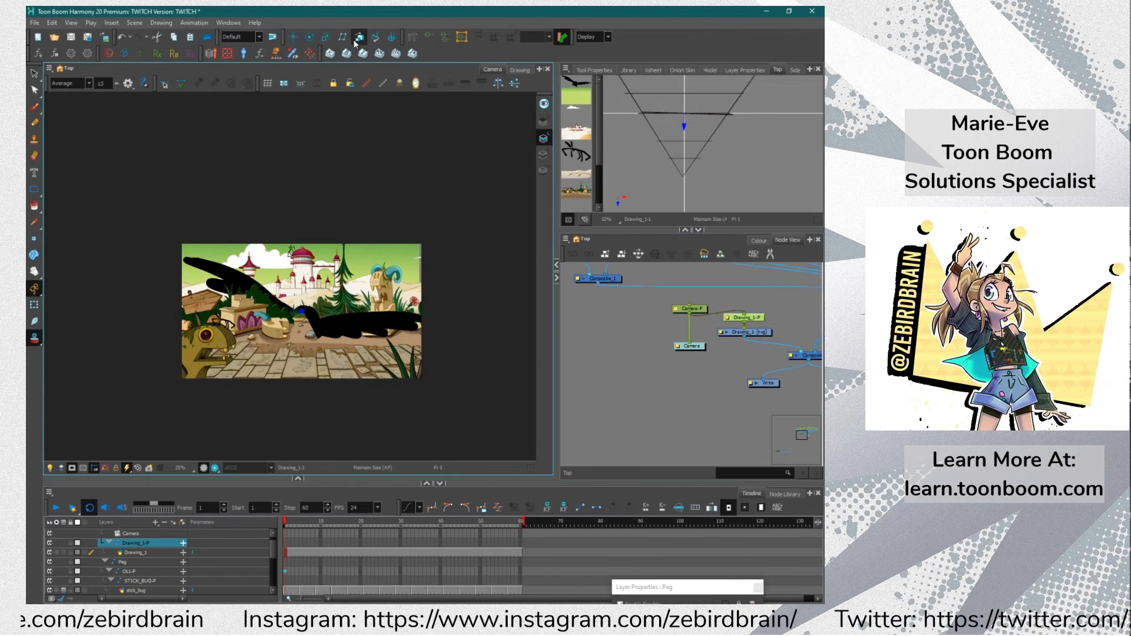
{"action": "left_click_drag", "start_coordinate": [684, 126], "coordinate": [682, 182]}
Scale up and reposition the bird artwork with the Select tool so it nearly spans the camera frame's width
{"action": "left_click", "coordinate": [747, 332]}
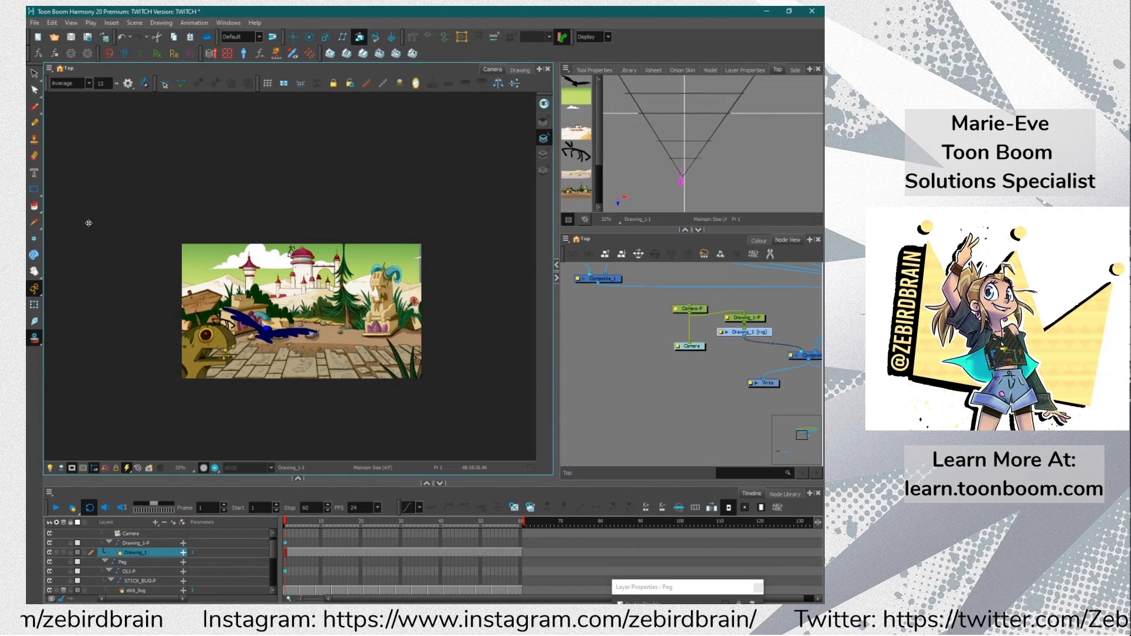
{"action": "left_click", "coordinate": [35, 74]}
{"action": "left_click", "coordinate": [209, 317]}
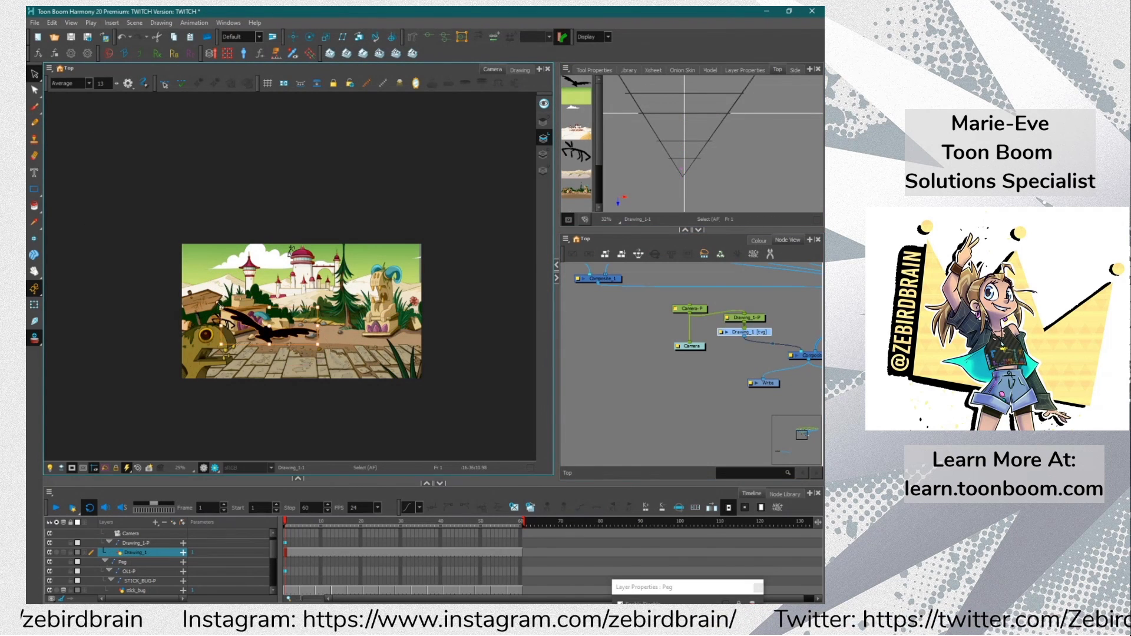
{"action": "mouse_move", "coordinate": [220, 304]}
{"action": "left_mouse_down"}
{"action": "mouse_move", "coordinate": [94, 291]}
{"action": "mouse_move", "coordinate": [298, 328]}
{"action": "mouse_move", "coordinate": [272, 317]}
{"action": "left_mouse_up"}
{"action": "key", "text": "Return"}
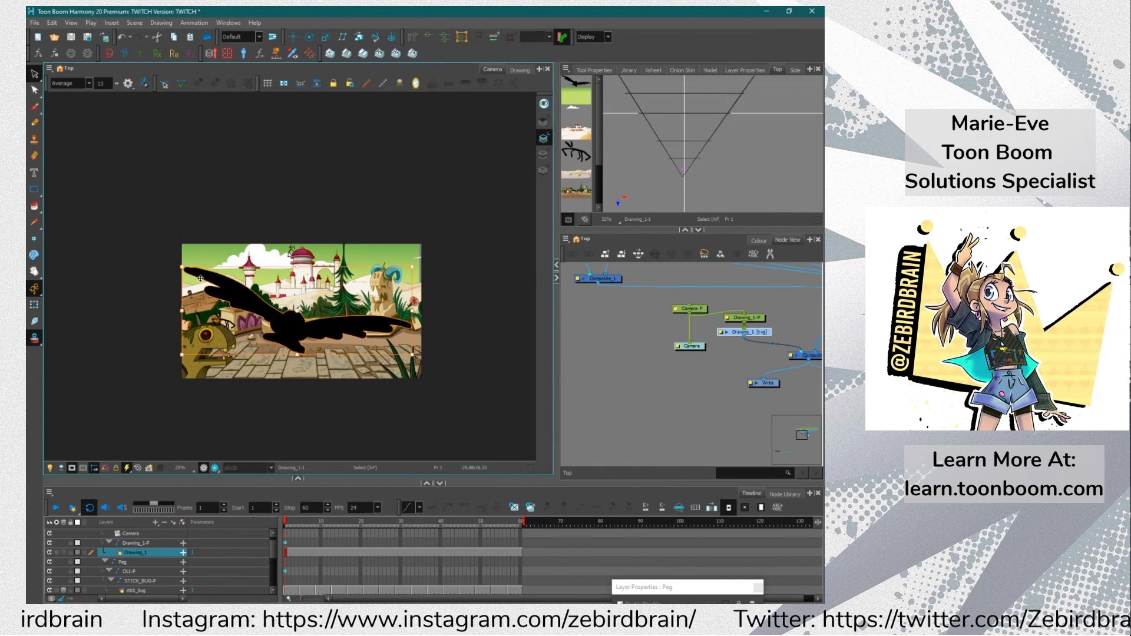
{"action": "key", "text": "Return"}
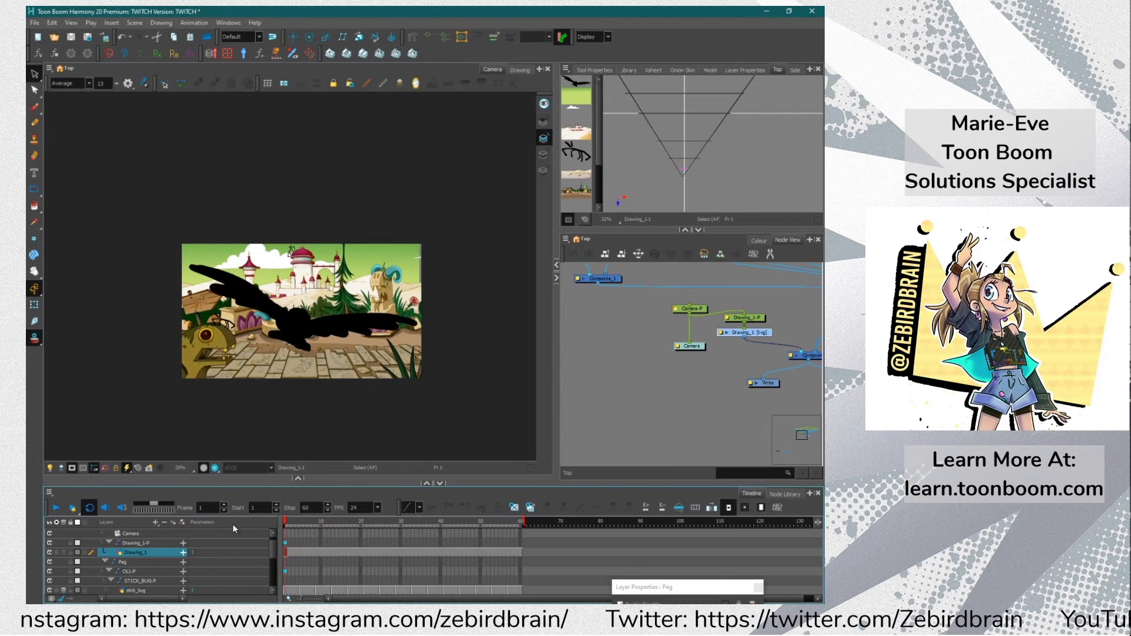
Create an empty drawing at frame 11 and brush a black bird pose with both wings raised in a V
{"action": "left_click", "coordinate": [35, 108]}
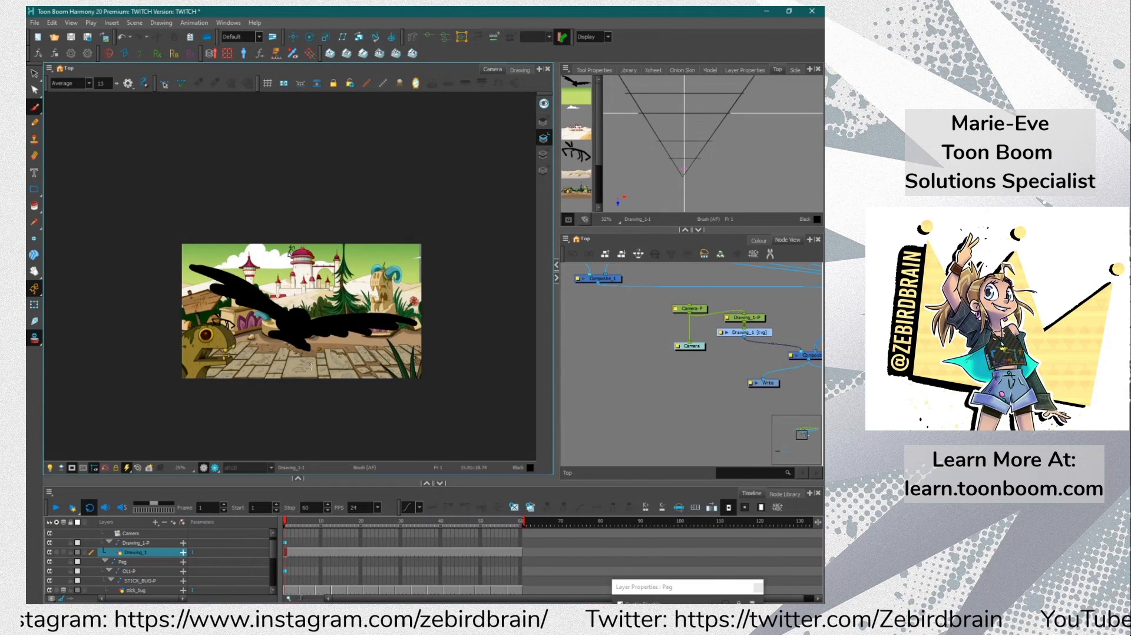
{"action": "key", "text": "Return"}
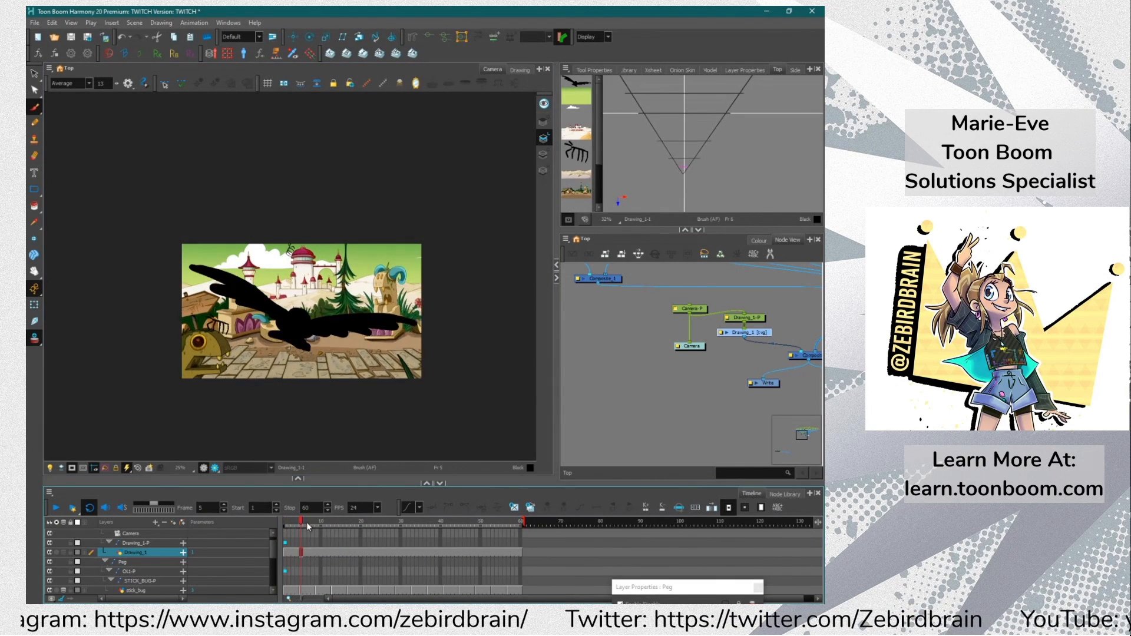
{"action": "key", "text": "Return"}
{"action": "key", "text": "alt+shift+r"}
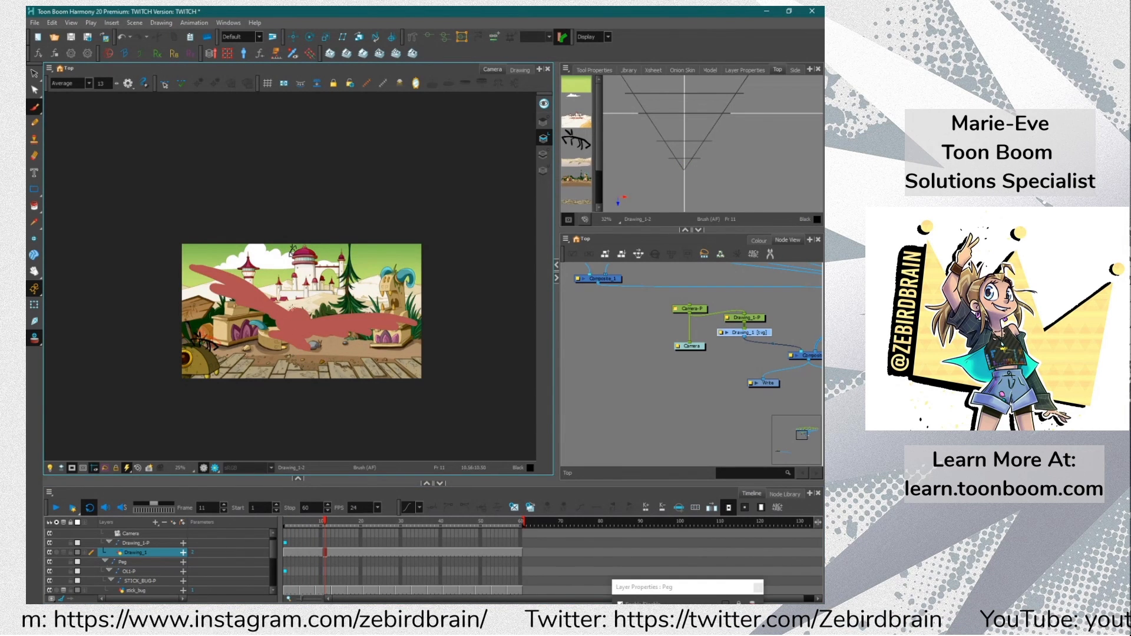
{"action": "left_click", "coordinate": [296, 316]}
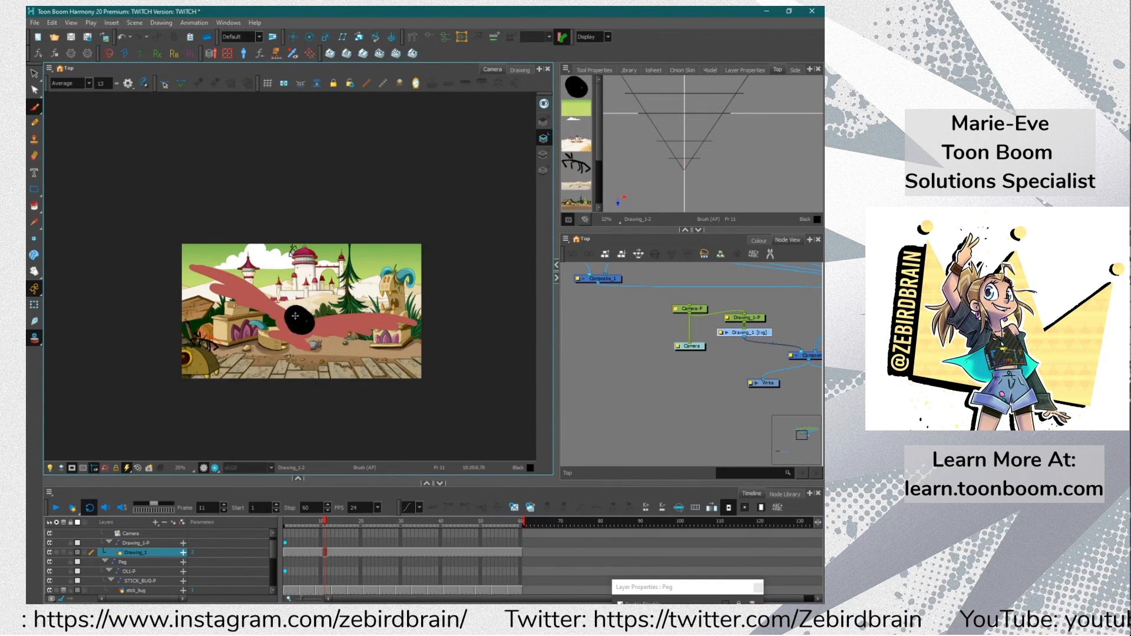
{"action": "left_click", "coordinate": [326, 524]}
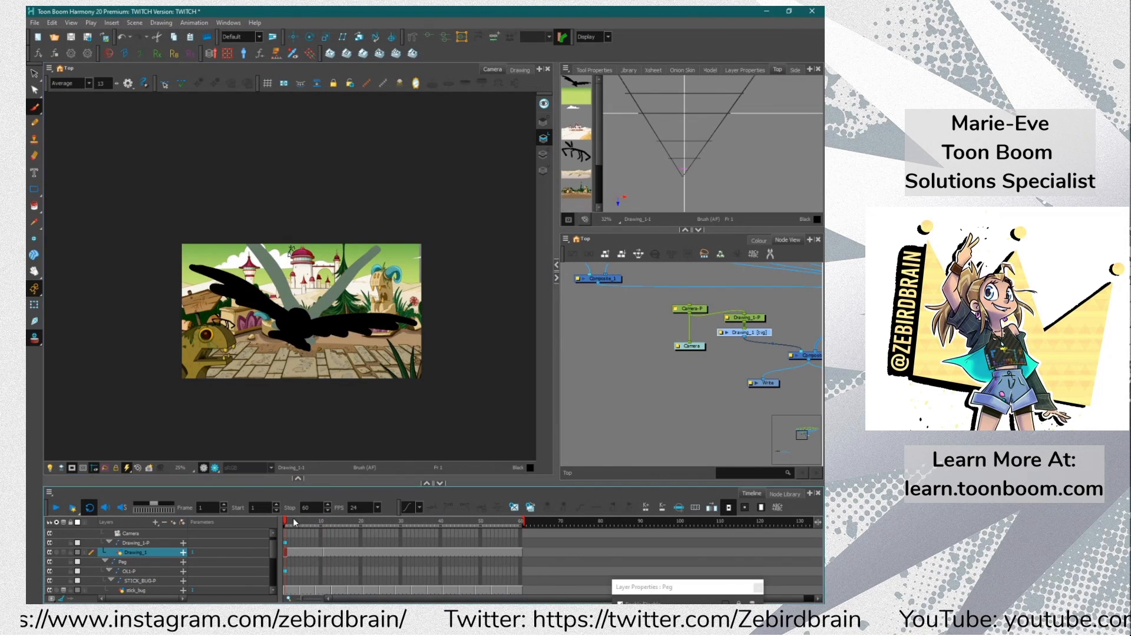
Create an empty drawing at frame 19 and brush a black bird pose with the wings swept down
{"action": "left_click_drag", "start_coordinate": [327, 525], "coordinate": [357, 524]}
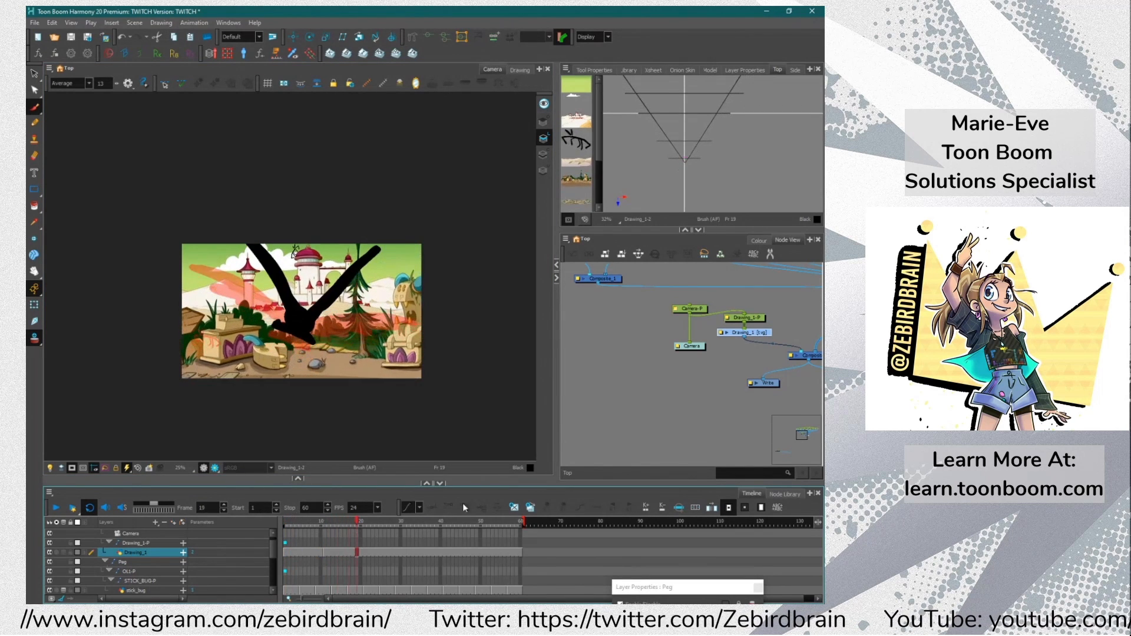
{"action": "left_click", "coordinate": [514, 507]}
{"action": "left_click_drag", "start_coordinate": [312, 315], "coordinate": [309, 327]}
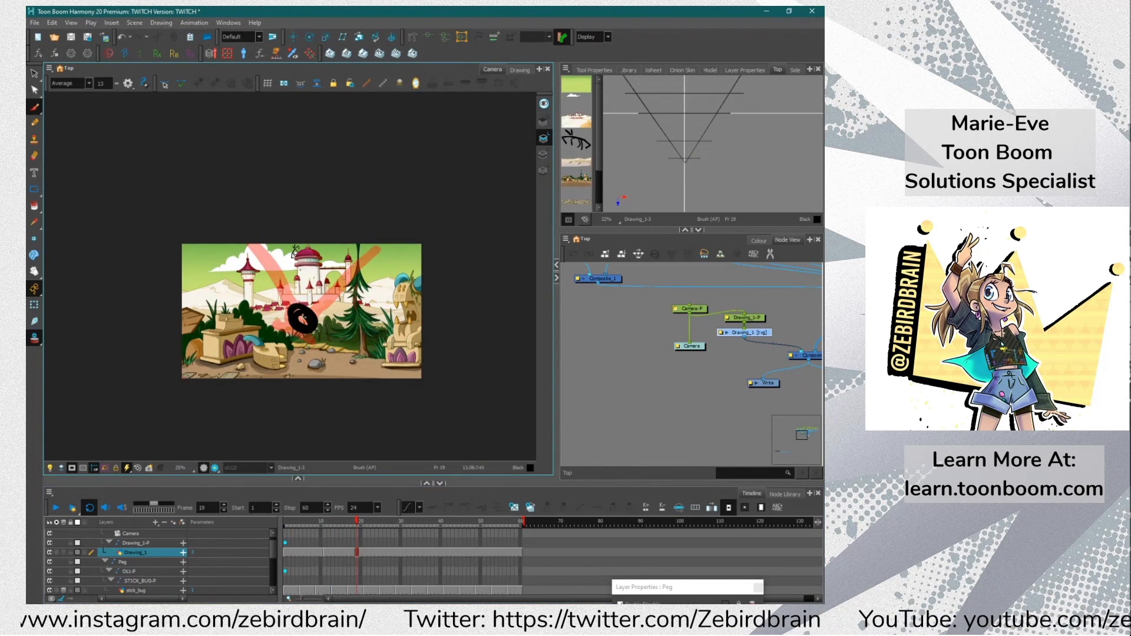
{"action": "left_click_drag", "start_coordinate": [345, 383], "coordinate": [315, 329]}
Play back the wing flap, repeat the bird's poses starting with the spread wings at frame 28, and replay the shot
{"action": "left_click", "coordinate": [54, 507]}
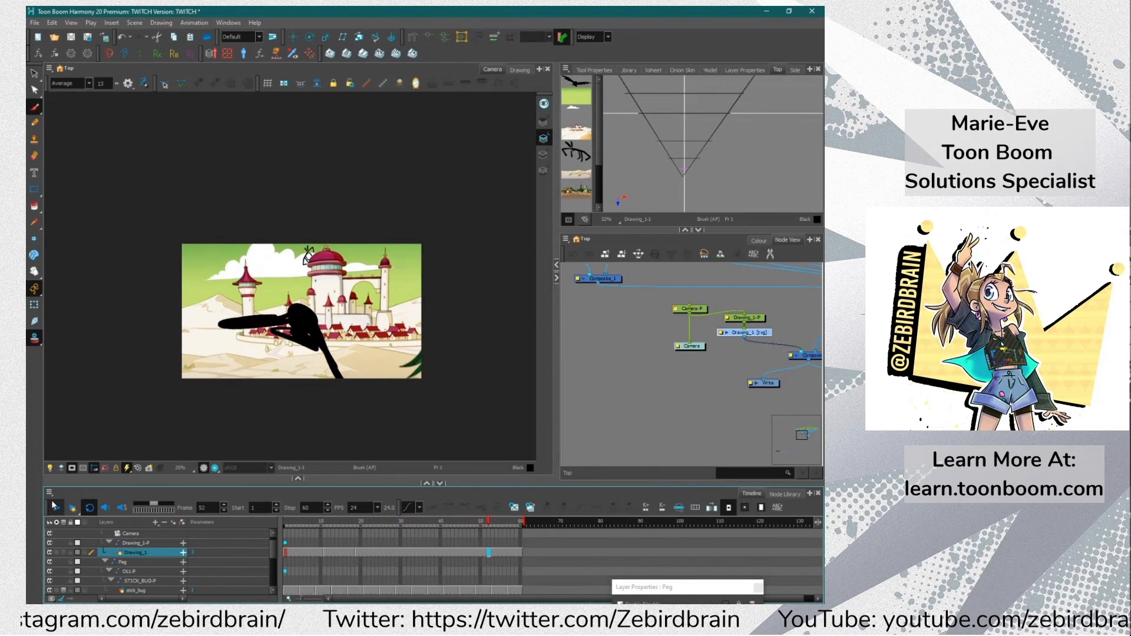
{"action": "left_click", "coordinate": [54, 506]}
{"action": "left_click", "coordinate": [388, 548]}
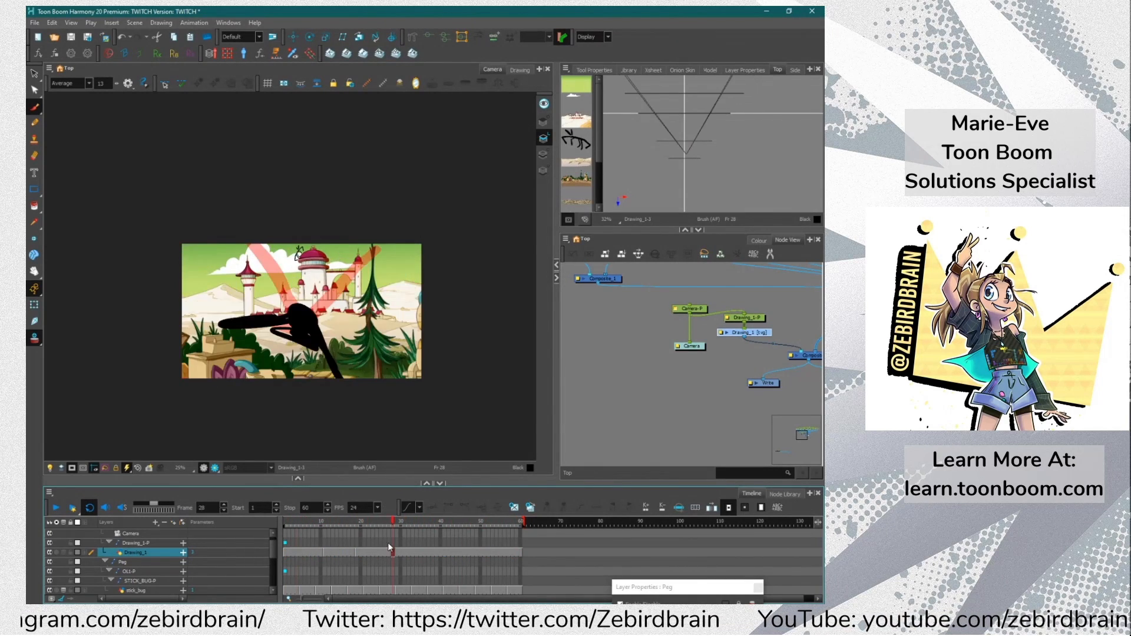
{"action": "left_click", "coordinate": [56, 507]}
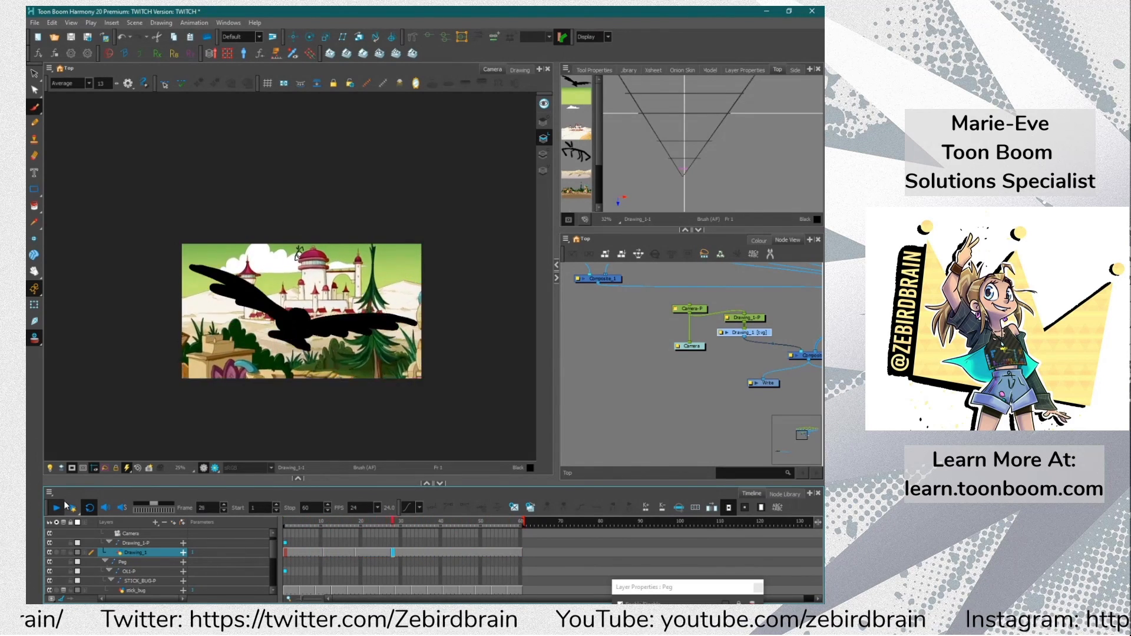
{"action": "left_click", "coordinate": [63, 501]}
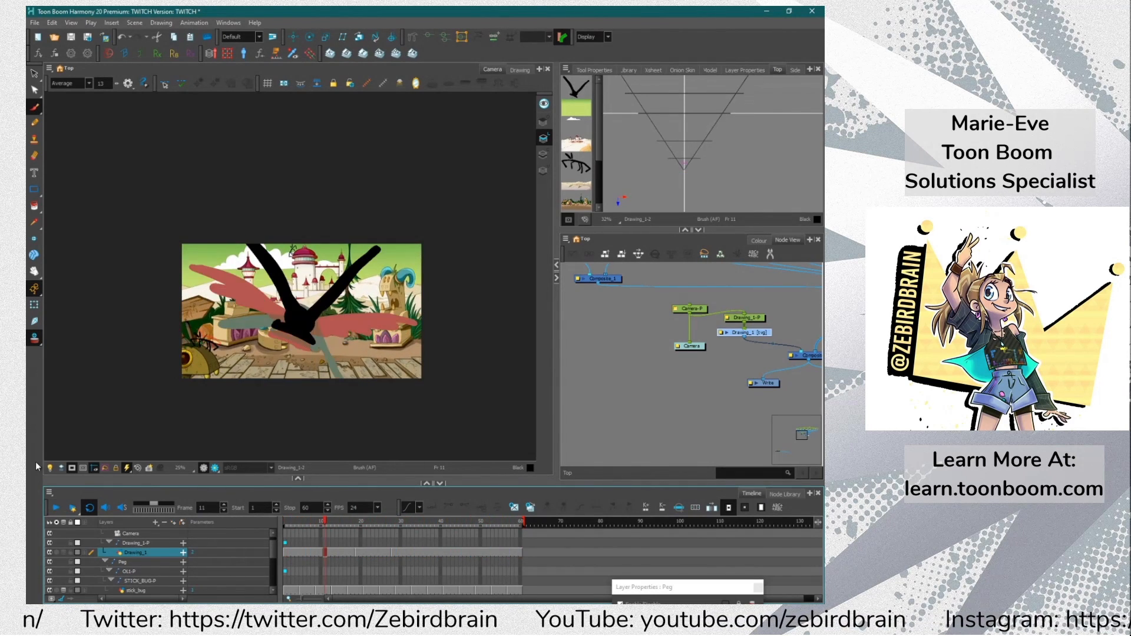
{"action": "scroll", "coordinate": [291, 248], "scroll_direction": "up", "scroll_amount": 1}
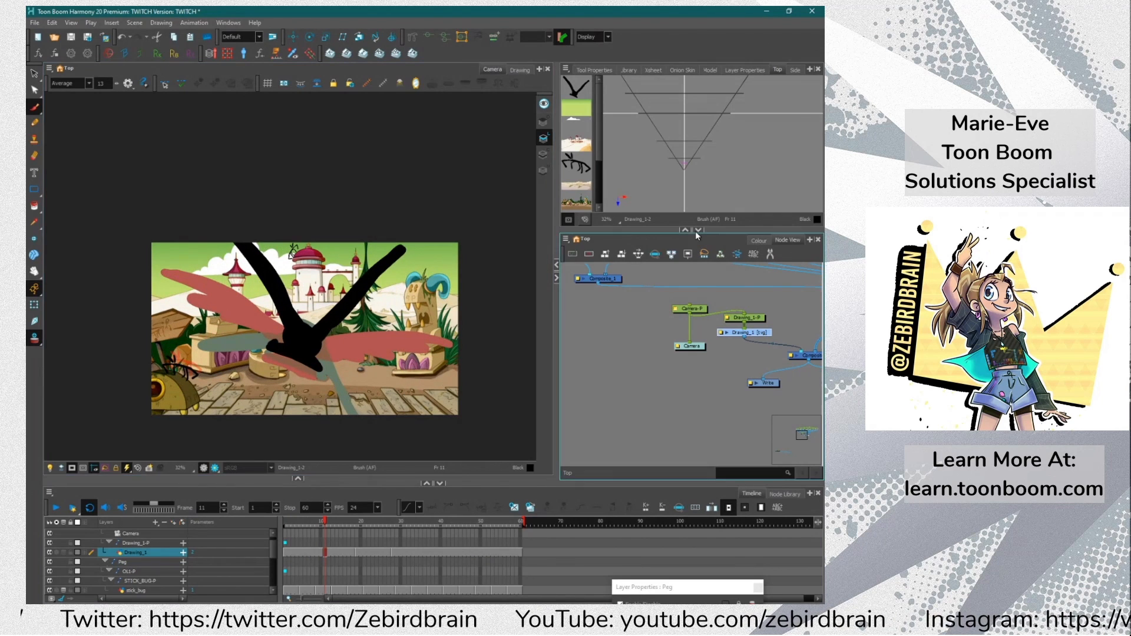
Disconnect the bird drawing from the composite and play back the shot from the beginning
{"action": "key", "text": "Delete"}
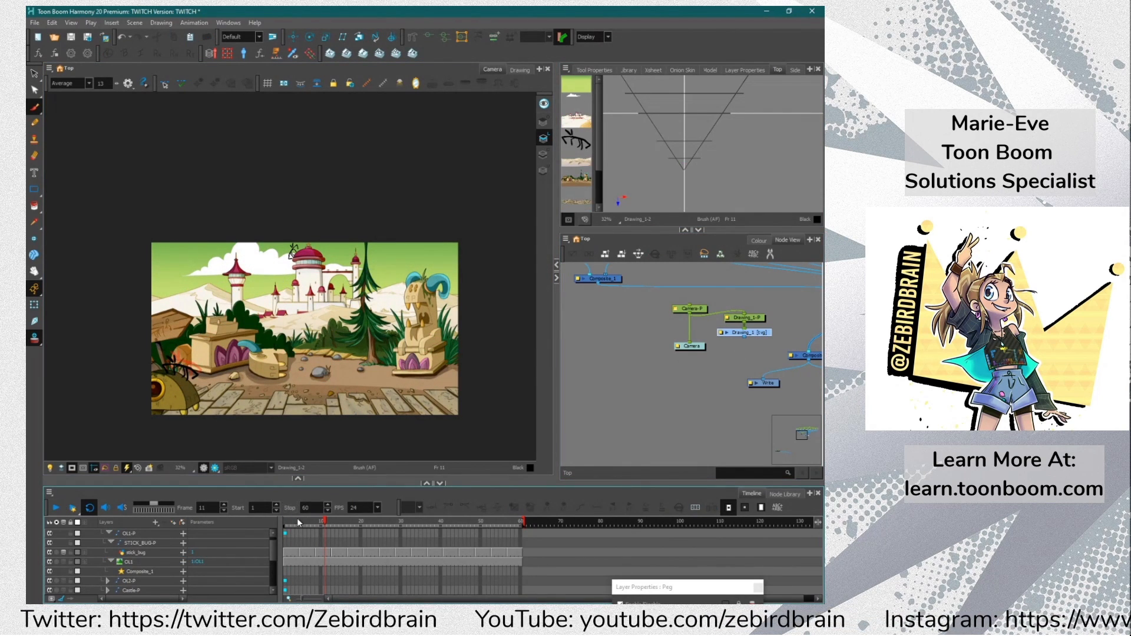
{"action": "left_click_drag", "start_coordinate": [298, 522], "coordinate": [276, 529]}
{"action": "left_click", "coordinate": [55, 508]}
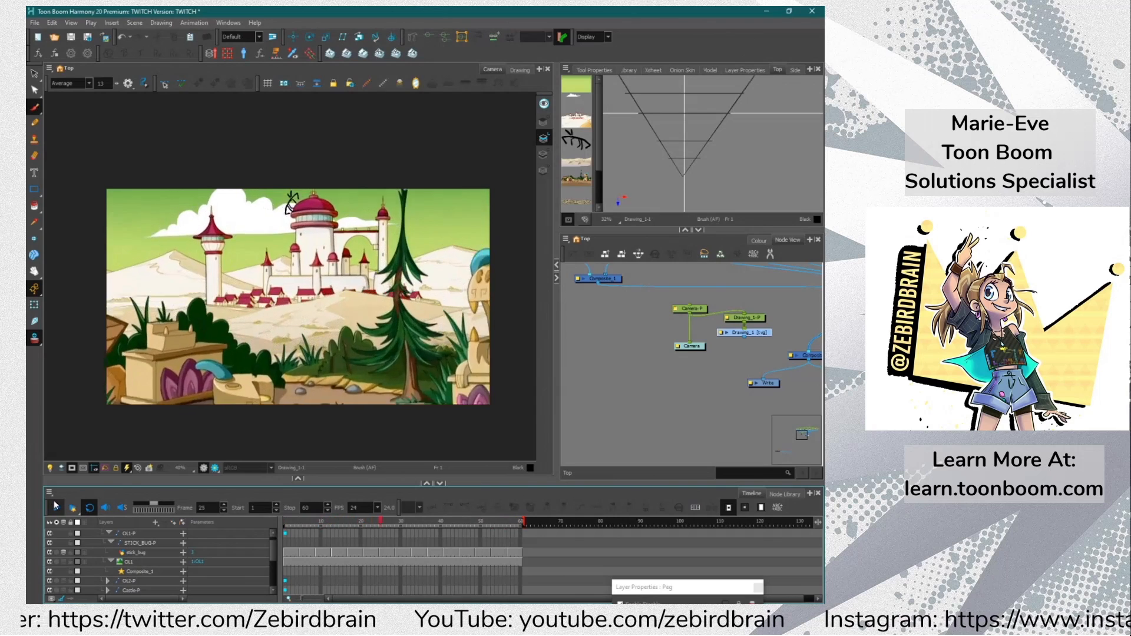
{"action": "left_click", "coordinate": [60, 503]}
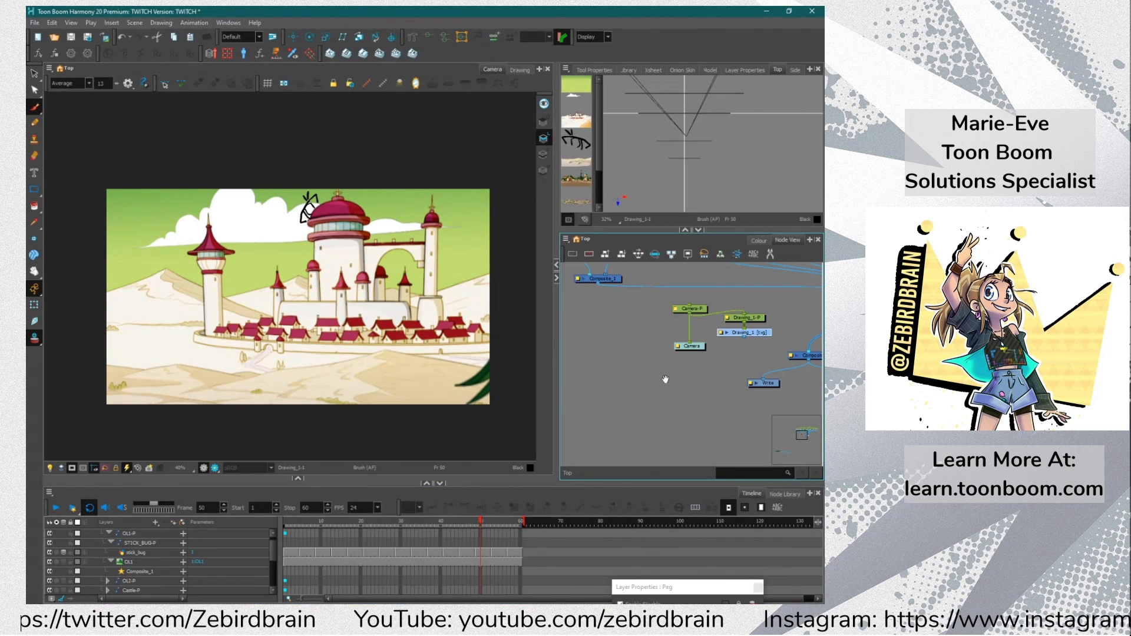
Disconnect the multiplane composite from the final Composite that feeds the Write and Display nodes, and save the scene
{"action": "left_click_drag", "start_coordinate": [665, 378], "coordinate": [617, 435]}
{"action": "left_click_drag", "start_coordinate": [556, 370], "coordinate": [475, 354]}
{"action": "scroll", "coordinate": [568, 379], "scroll_direction": "down", "scroll_amount": 5}
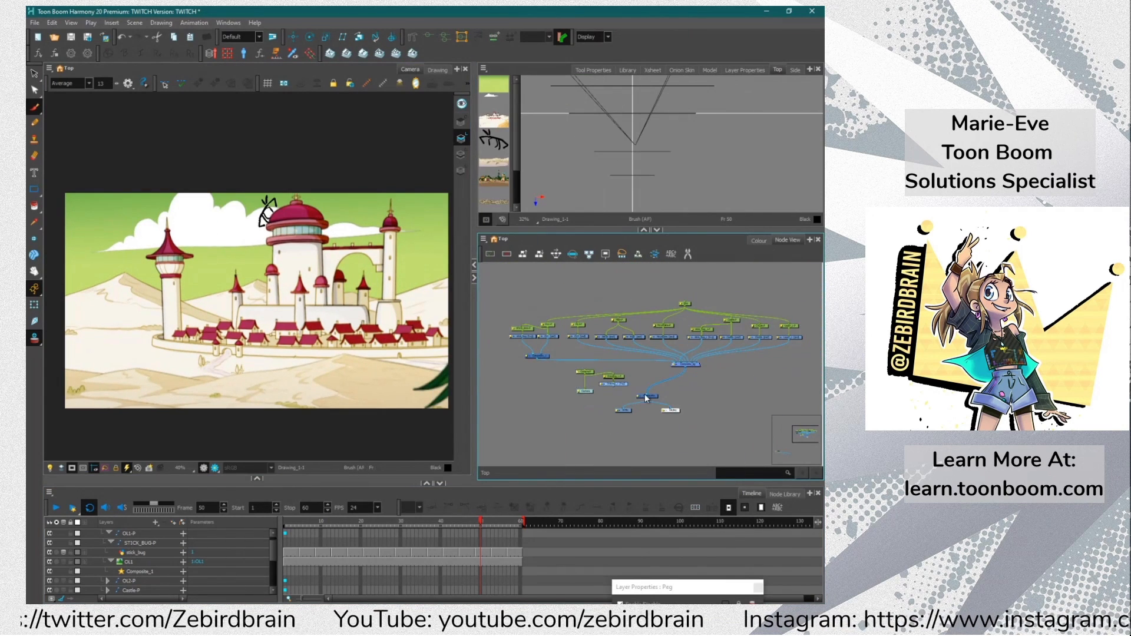
{"action": "left_click_drag", "start_coordinate": [645, 391], "coordinate": [741, 396]}
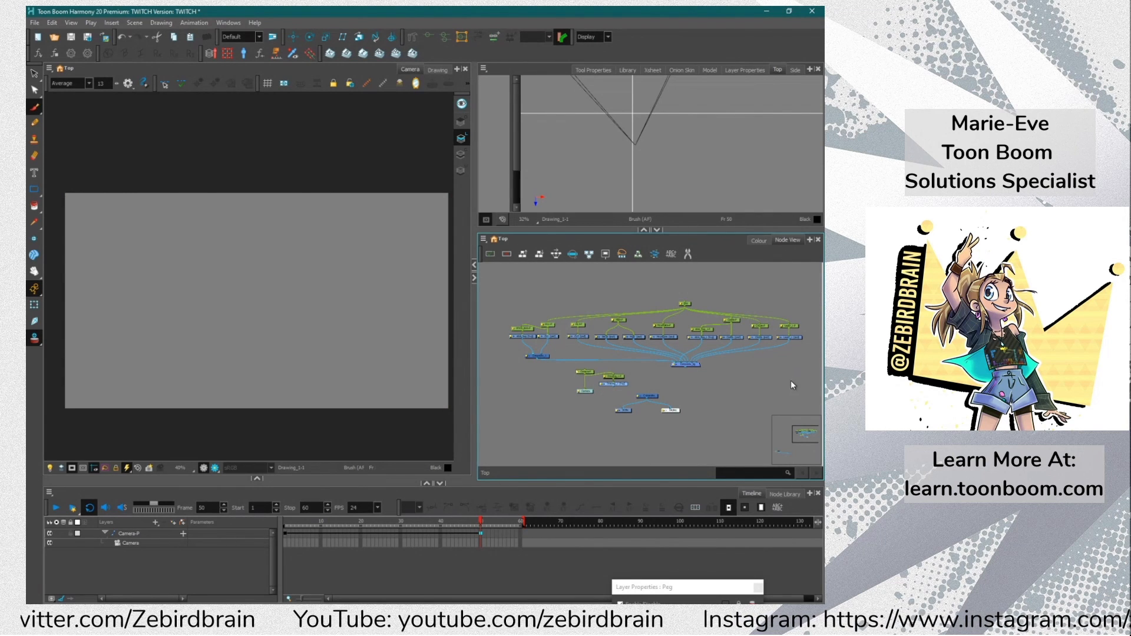
{"action": "key", "text": "ctrl+s"}
Move the camera and bird nodes beside the multiplane composite and detach the camera from its peg
{"action": "left_click_drag", "start_coordinate": [501, 270], "coordinate": [622, 321]}
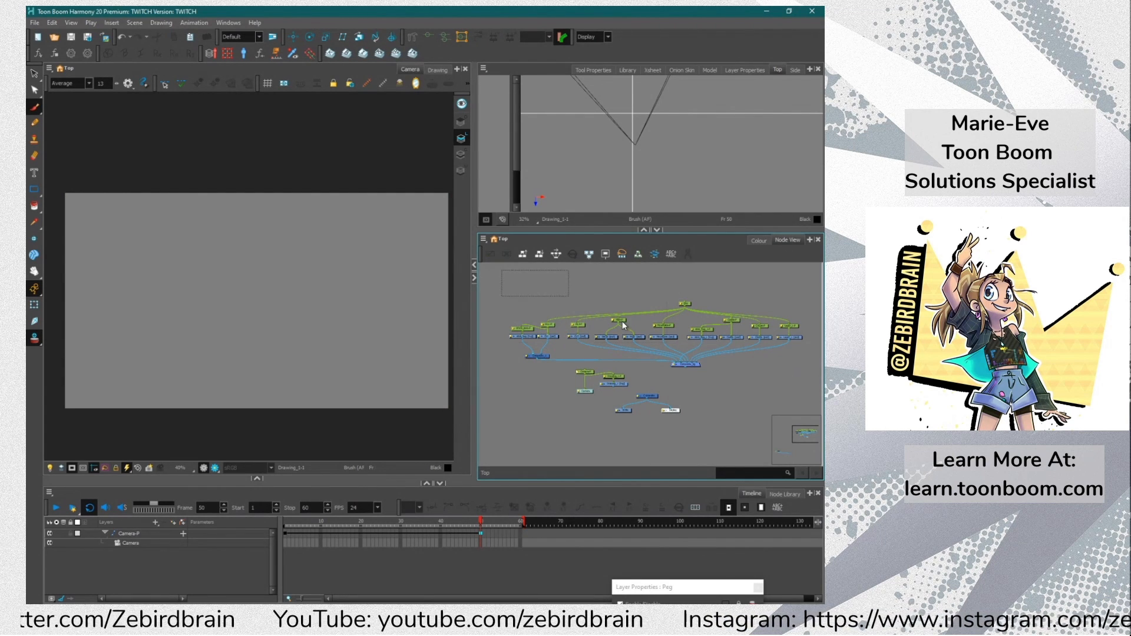
{"action": "left_click_drag", "start_coordinate": [801, 394], "coordinate": [810, 372]}
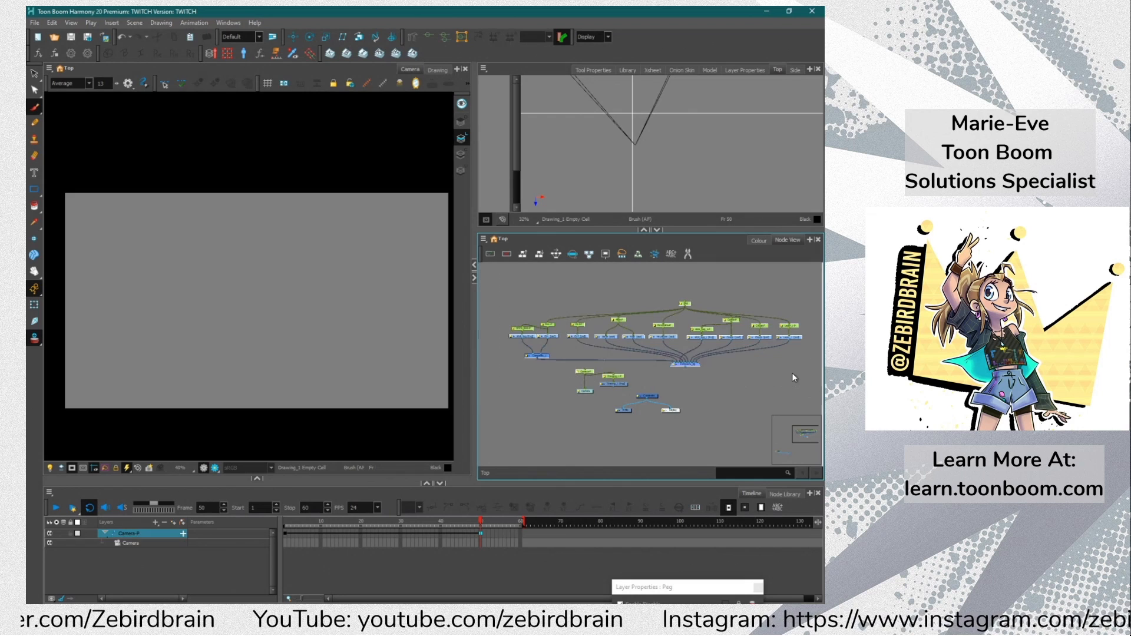
{"action": "left_click_drag", "start_coordinate": [694, 364], "coordinate": [712, 303]}
{"action": "left_click_drag", "start_coordinate": [532, 371], "coordinate": [734, 317]}
{"action": "left_click", "coordinate": [575, 334]}
{"action": "left_click", "coordinate": [771, 318]}
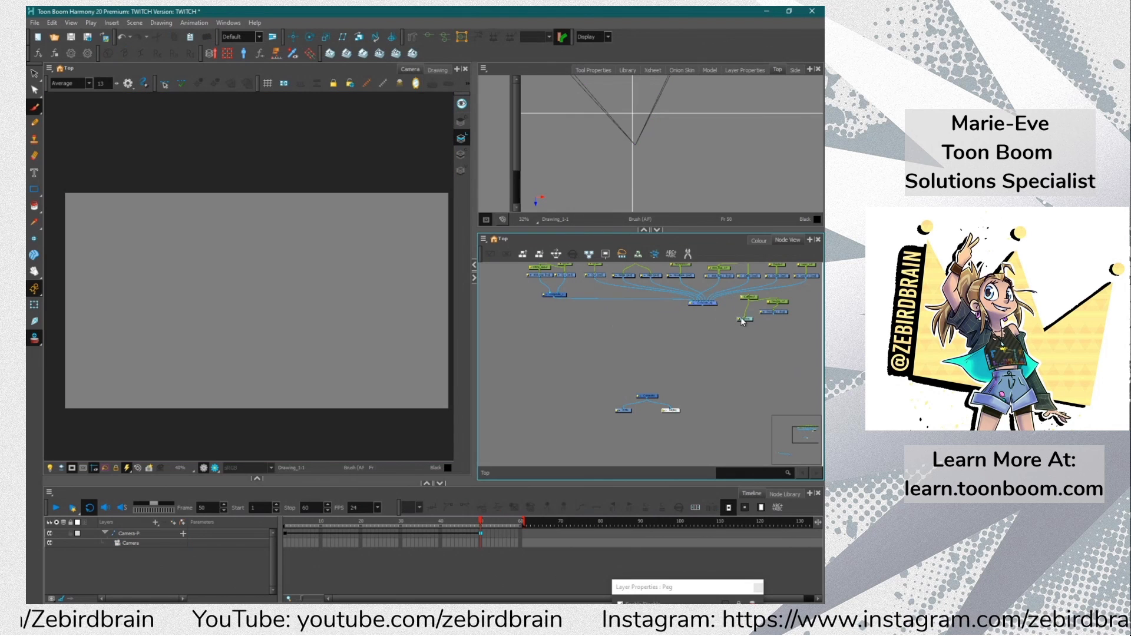
{"action": "left_click", "coordinate": [743, 318]}
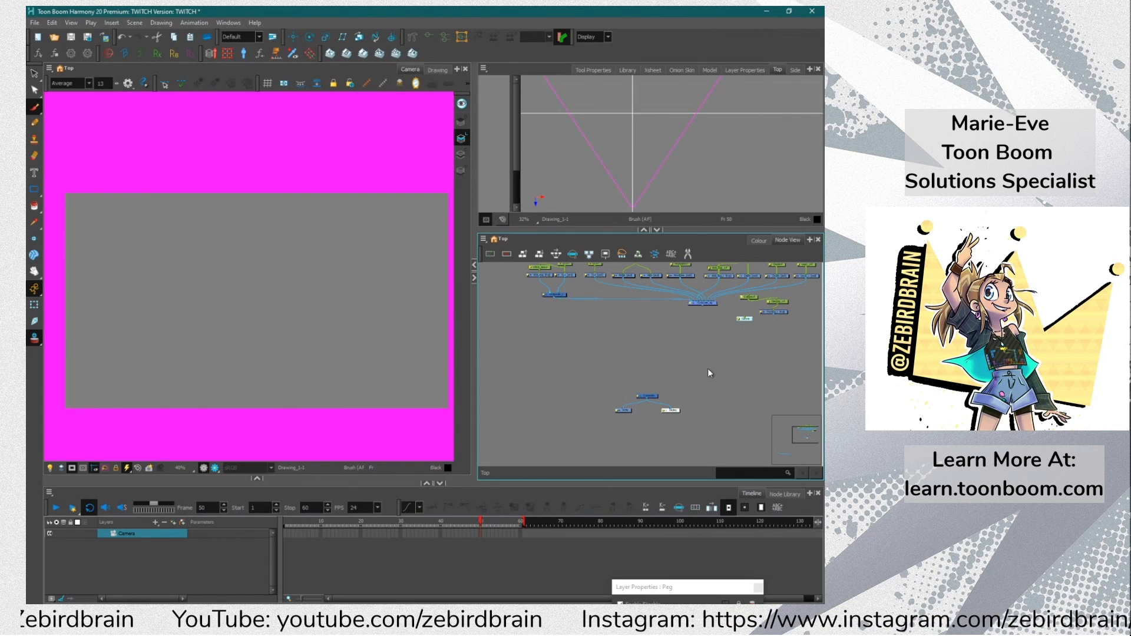
{"action": "key", "text": "Delete"}
Move the final Composite, Write and Display nodes away from the multiplane network, down beside the 3D cart's nodes
{"action": "left_click_drag", "start_coordinate": [569, 380], "coordinate": [603, 412]}
{"action": "scroll", "coordinate": [755, 345], "scroll_direction": "up", "scroll_amount": 1}
{"action": "left_click_drag", "start_coordinate": [815, 396], "coordinate": [468, 282]}
{"action": "left_click_drag", "start_coordinate": [540, 358], "coordinate": [715, 221]}
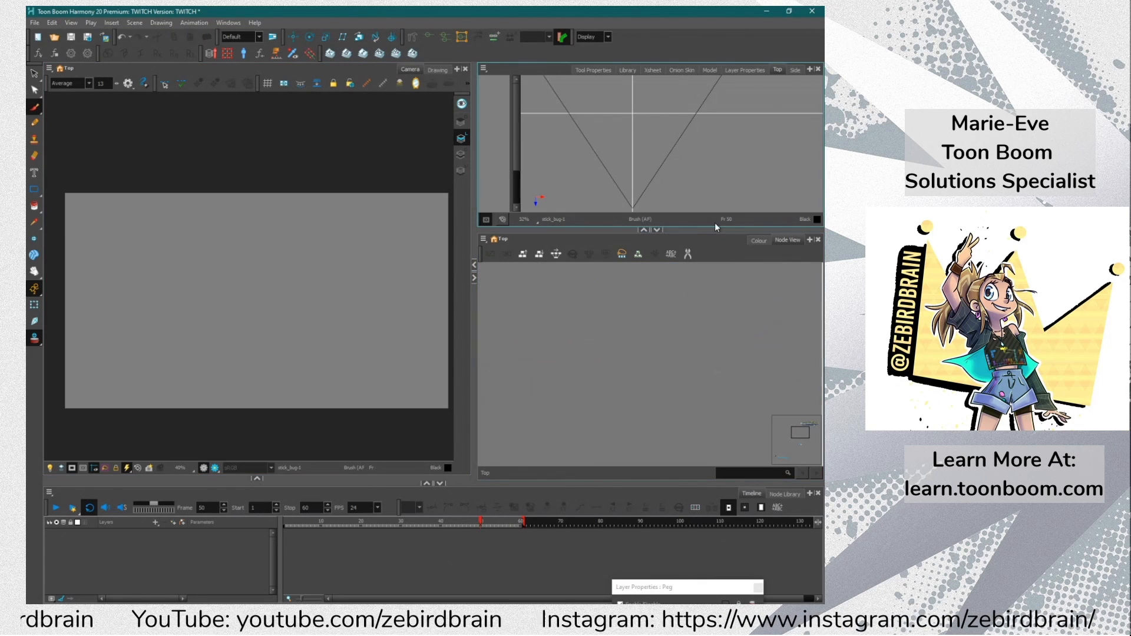
{"action": "scroll", "coordinate": [581, 389], "scroll_direction": "down", "scroll_amount": 3}
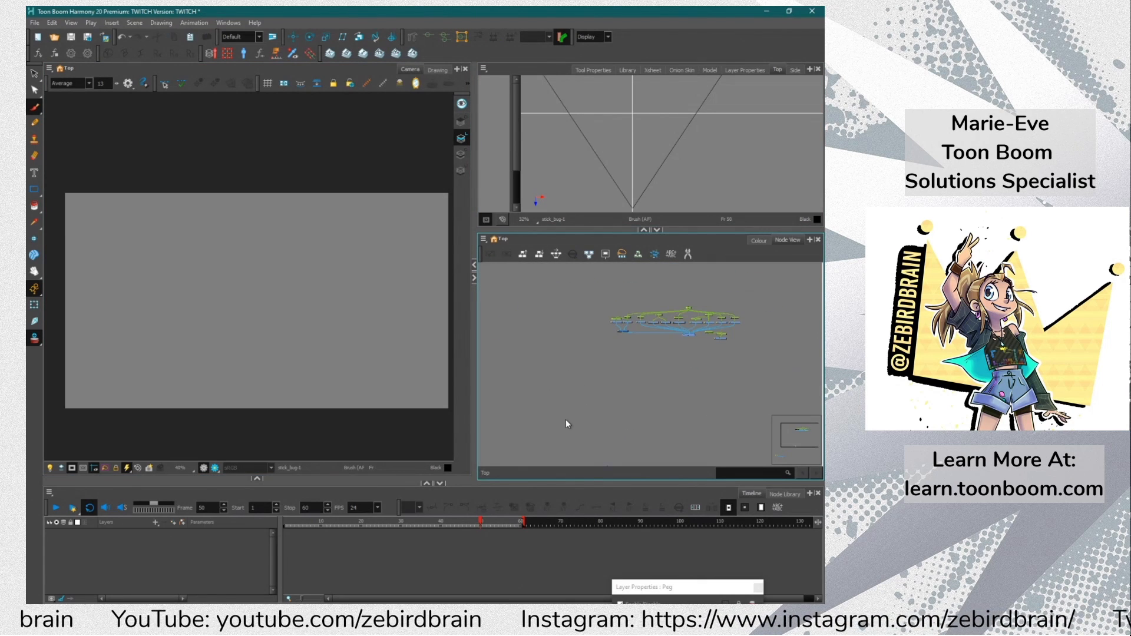
{"action": "scroll", "coordinate": [583, 377], "scroll_direction": "down", "scroll_amount": 3}
{"action": "left_click_drag", "start_coordinate": [592, 371], "coordinate": [757, 276]}
{"action": "scroll", "coordinate": [752, 282], "scroll_direction": "up", "scroll_amount": 4}
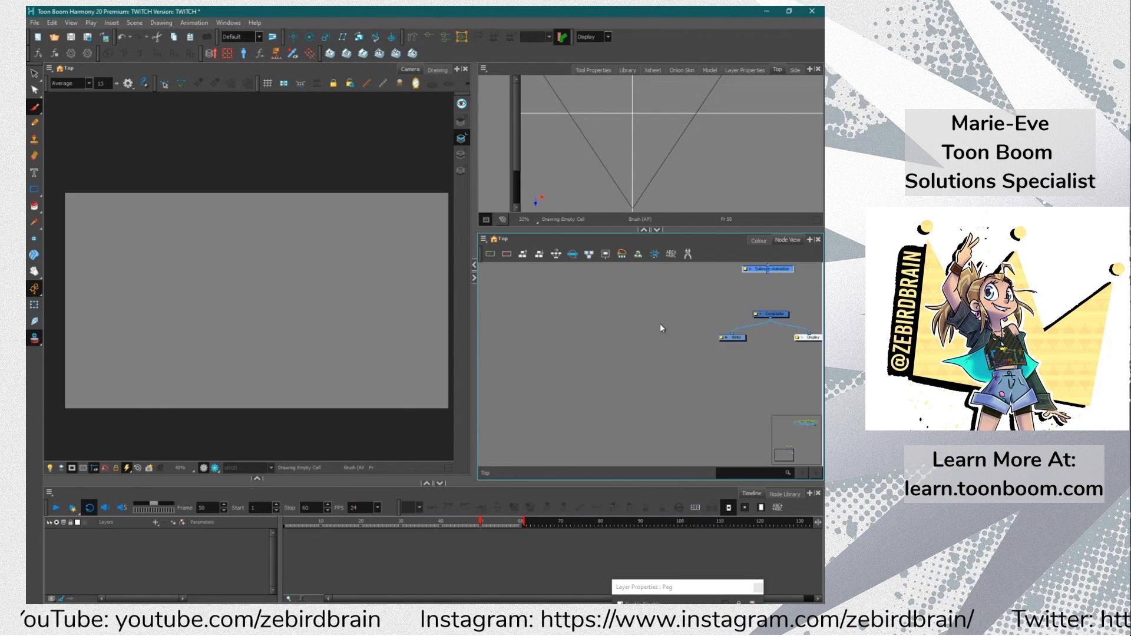
Connect the cart's Subnode-Animation node to the Composite and check the camera view at frame 1
{"action": "left_click_drag", "start_coordinate": [647, 320], "coordinate": [530, 411]}
{"action": "left_click_drag", "start_coordinate": [667, 364], "coordinate": [667, 308]}
{"action": "left_click_drag", "start_coordinate": [668, 363], "coordinate": [667, 363]}
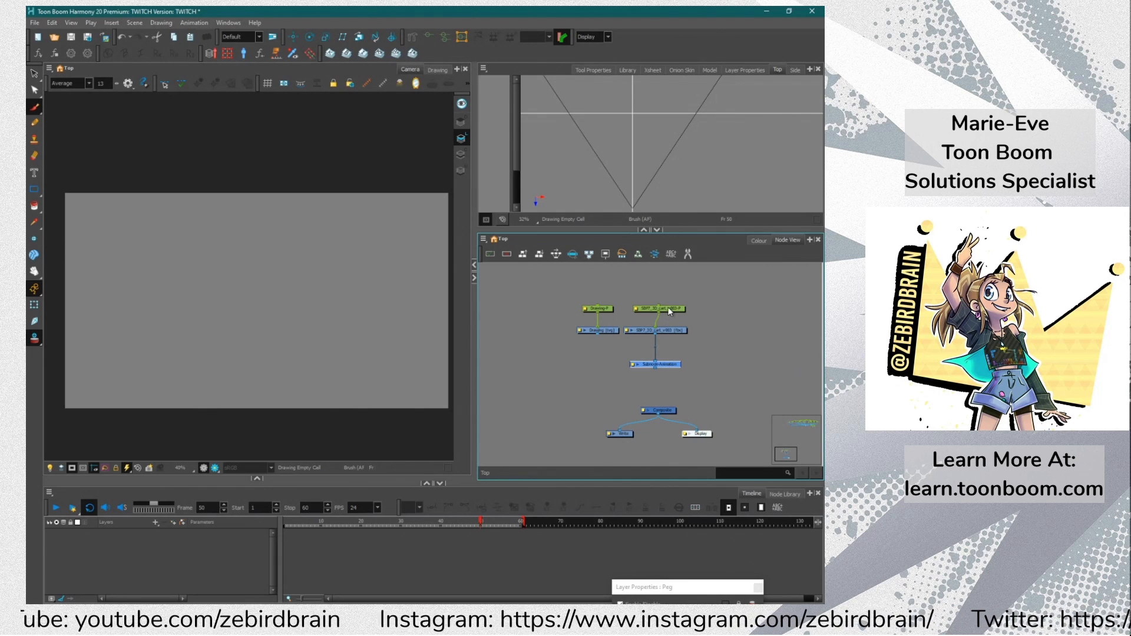
{"action": "left_click_drag", "start_coordinate": [670, 308], "coordinate": [666, 308]}
{"action": "left_click", "coordinate": [642, 289]}
{"action": "right_click", "coordinate": [651, 372]}
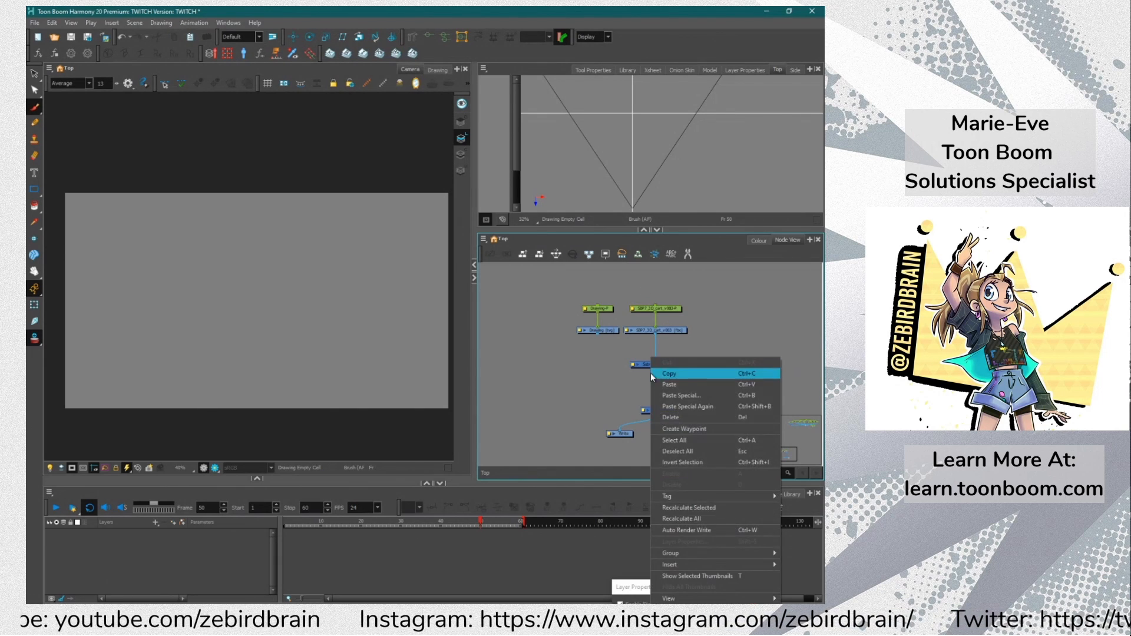
{"action": "left_click", "coordinate": [650, 372]}
{"action": "left_click_drag", "start_coordinate": [655, 372], "coordinate": [658, 407]}
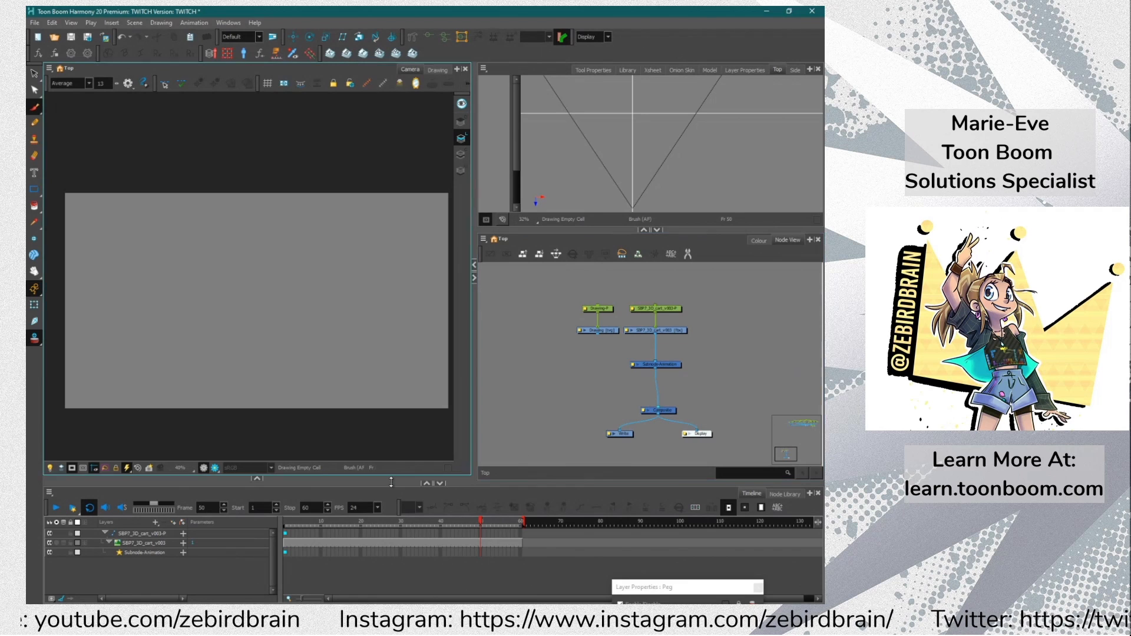
{"action": "left_click", "coordinate": [285, 523]}
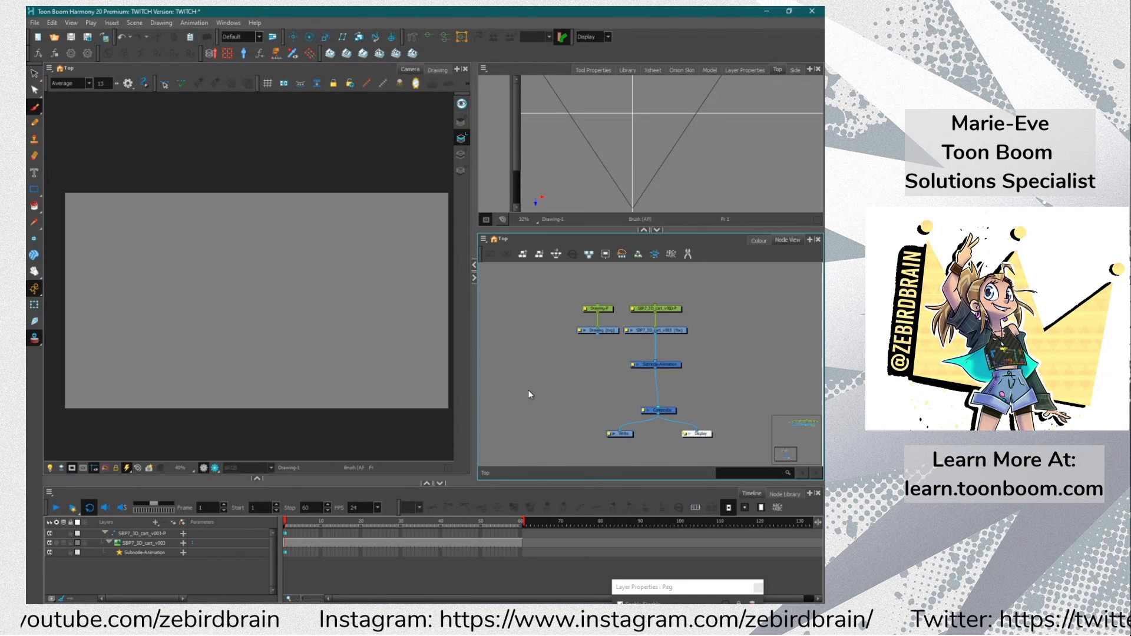
{"action": "scroll", "coordinate": [143, 359], "scroll_direction": "down", "scroll_amount": 2}
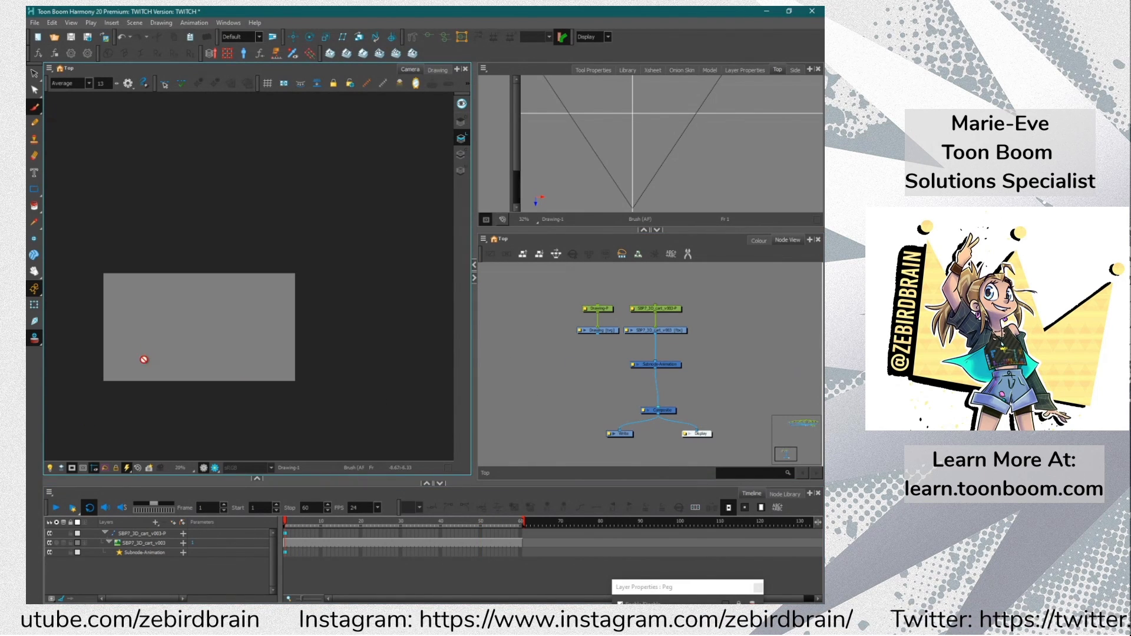
{"action": "scroll", "coordinate": [94, 399], "scroll_direction": "down", "scroll_amount": 2}
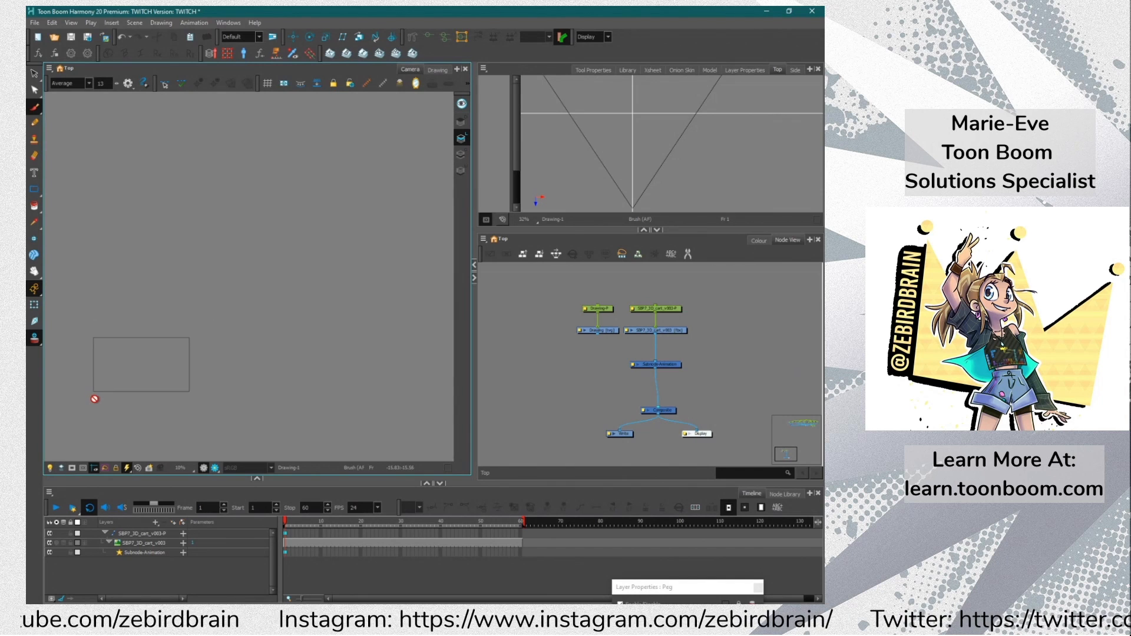
{"action": "scroll", "coordinate": [94, 399], "scroll_direction": "up", "scroll_amount": 2}
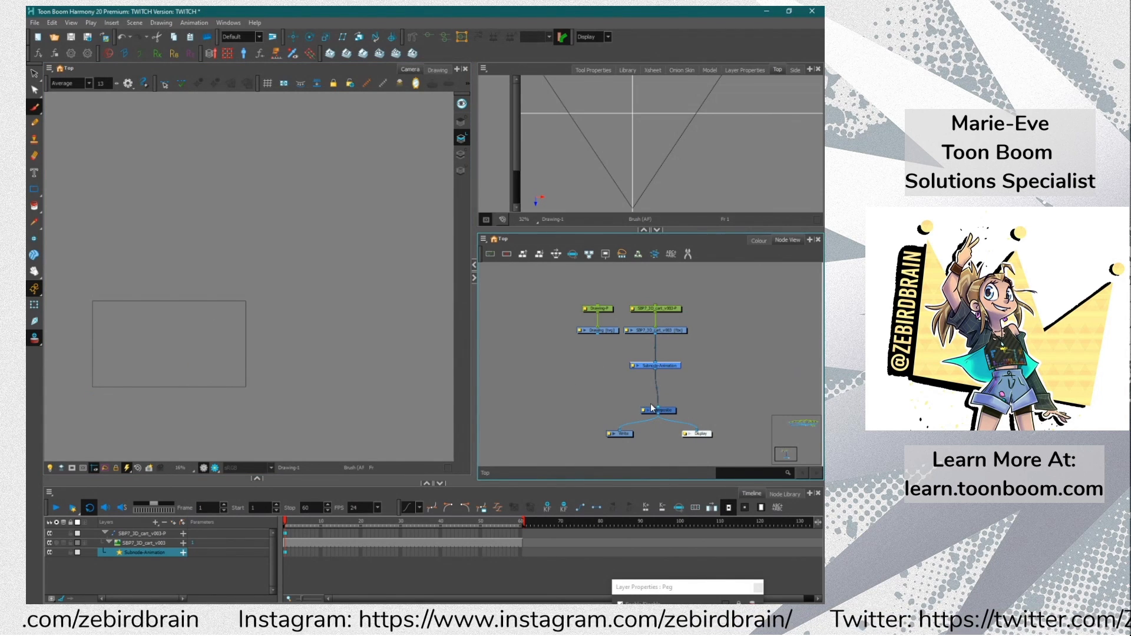
Delete the existing cart and empty drawing nodes with their pegs, including drawing files and element folders
{"action": "left_click_drag", "start_coordinate": [673, 297], "coordinate": [596, 387]}
{"action": "key", "text": "Delete"}
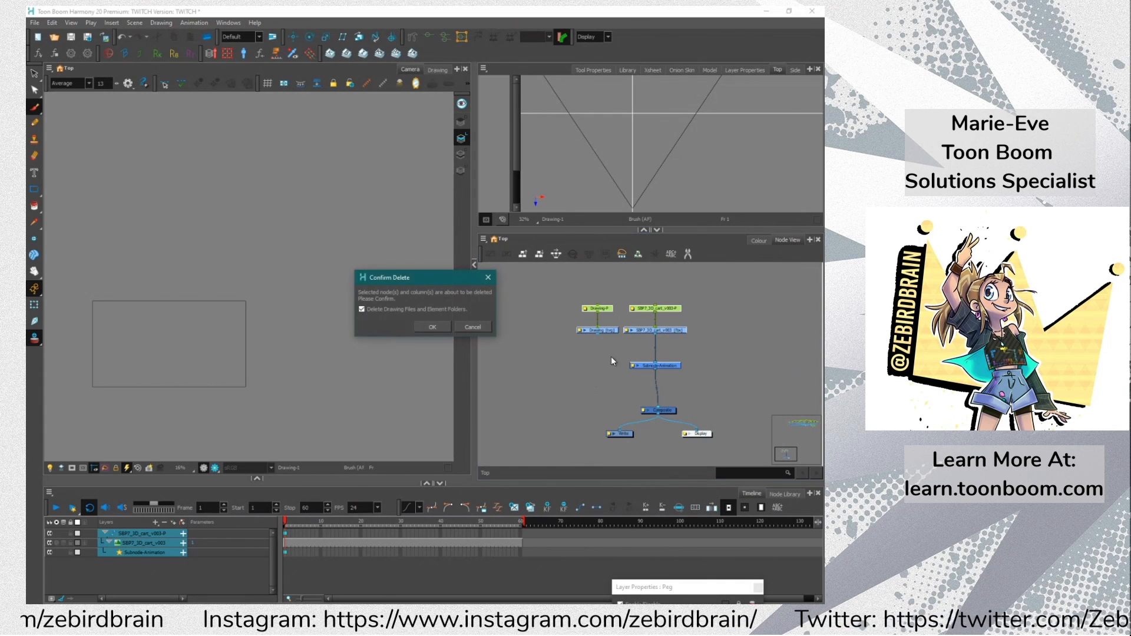
{"action": "left_click", "coordinate": [432, 327]}
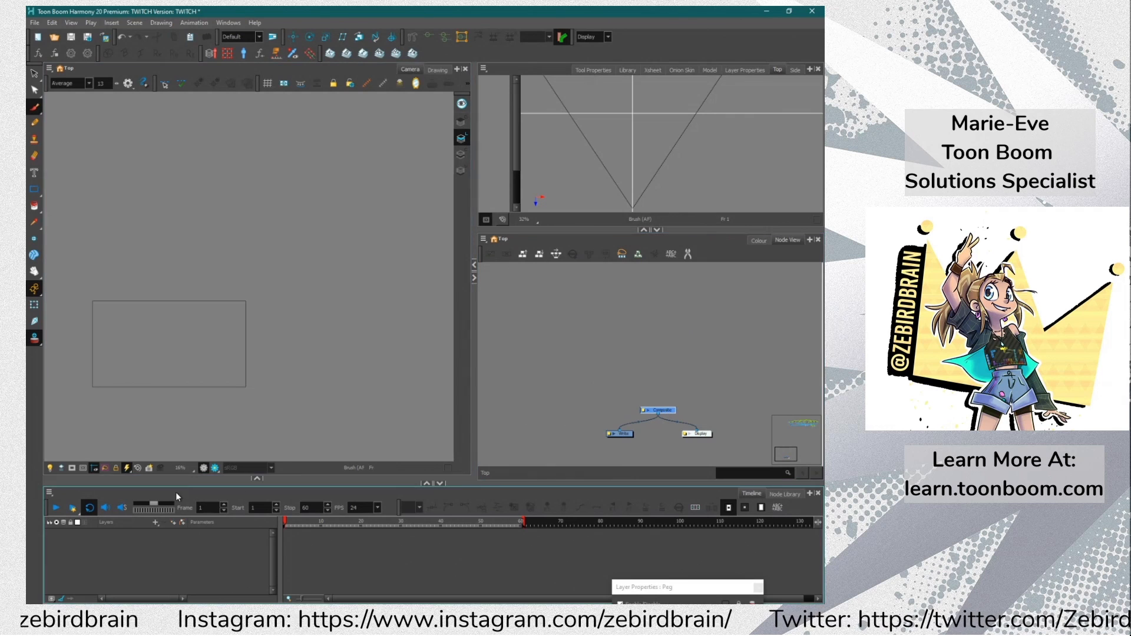
Import the 3D model SBP7_3D_cart_v003.fbx as a single new layer, without converting it to FBX format or 2D
{"action": "scroll", "coordinate": [165, 409], "scroll_direction": "up", "scroll_amount": 2}
{"action": "key", "text": "space"}
{"action": "left_click_drag", "start_coordinate": [122, 381], "coordinate": [218, 362]}
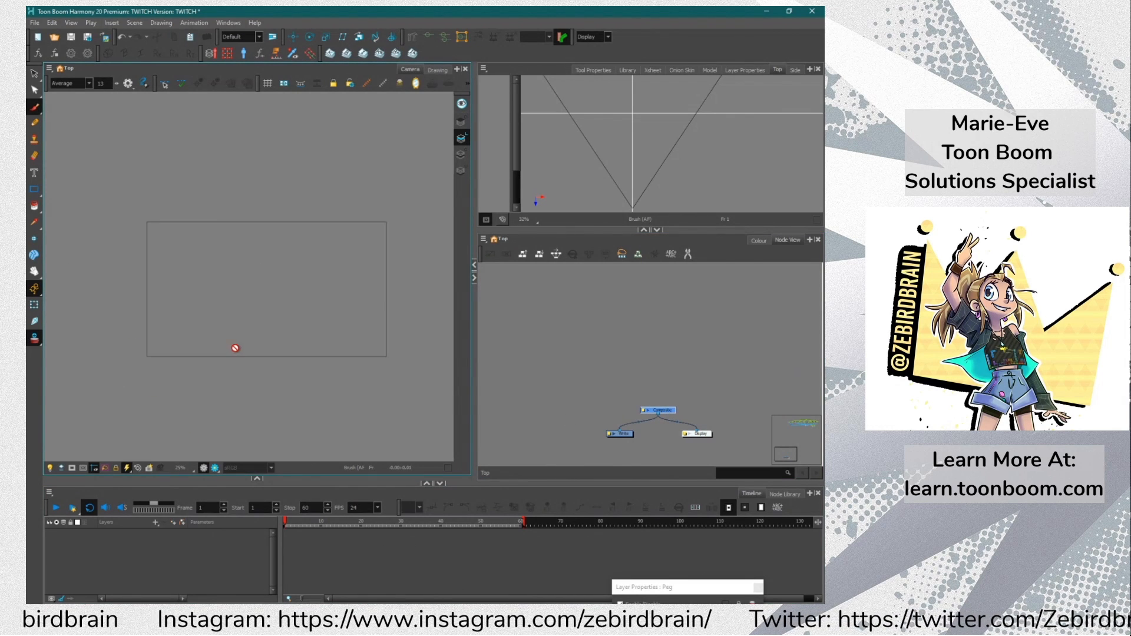
{"action": "left_click", "coordinate": [34, 24]}
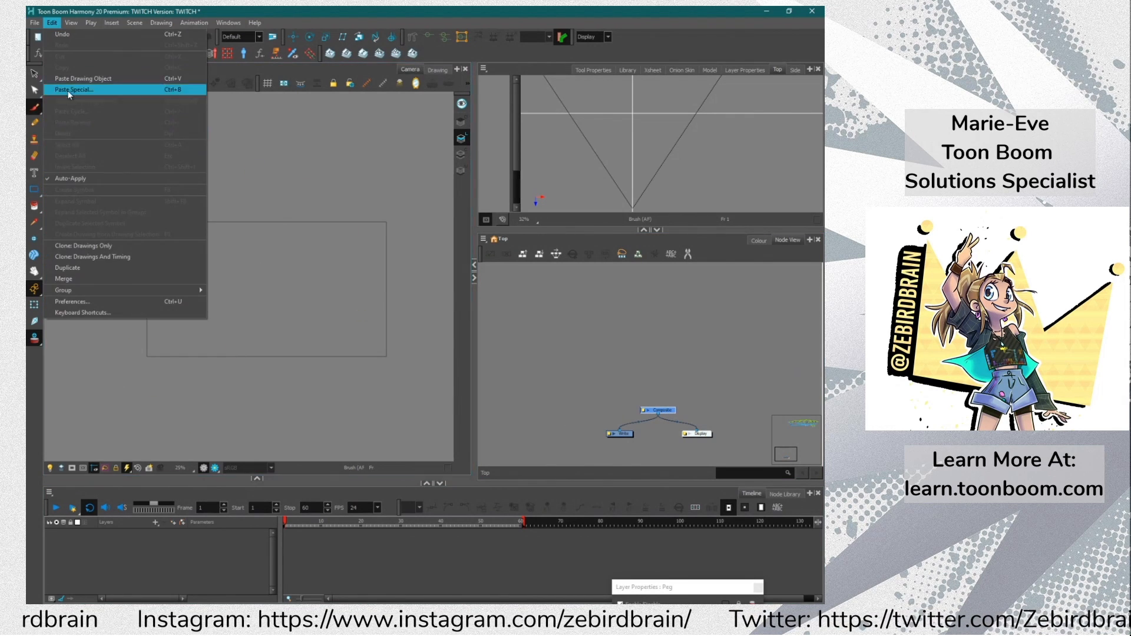
{"action": "mouse_move", "coordinate": [86, 157]}
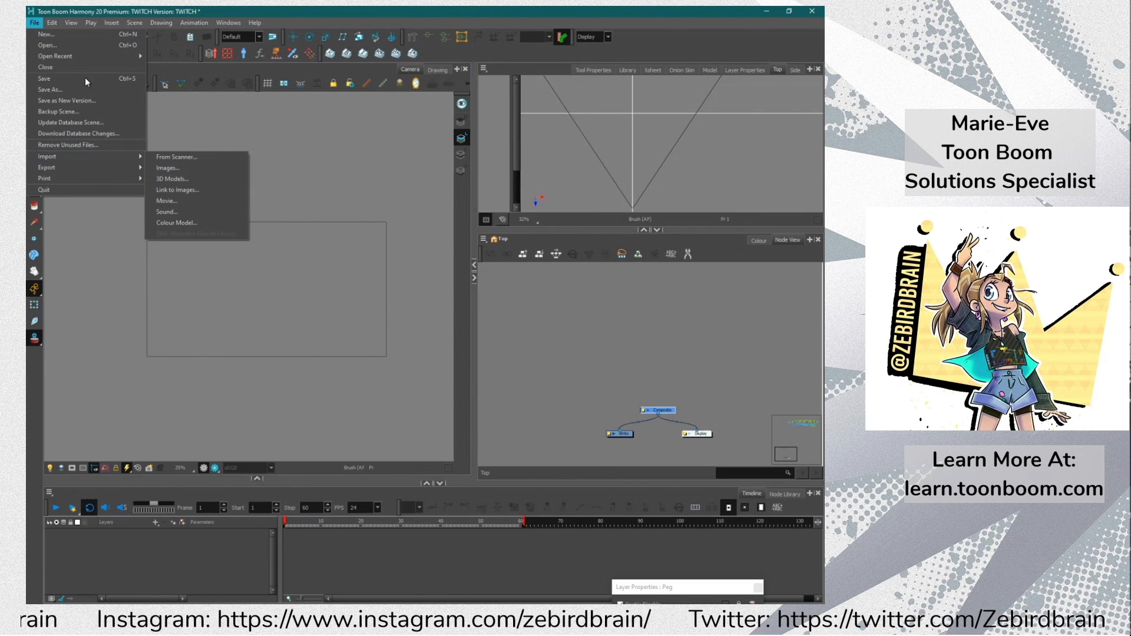
{"action": "left_click", "coordinate": [172, 179]}
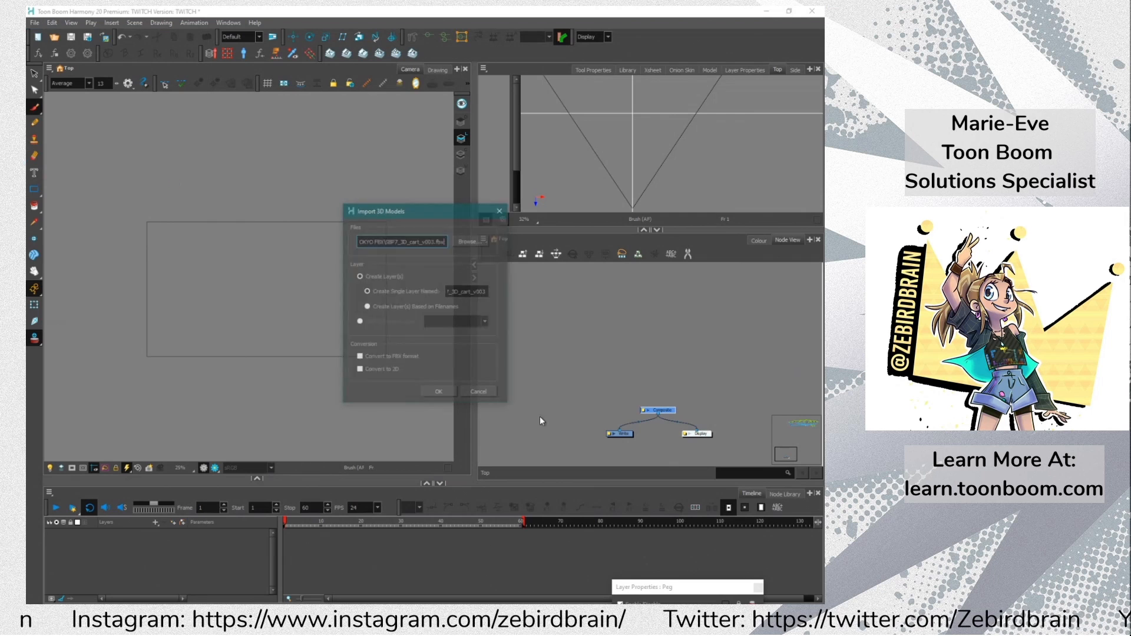
{"action": "left_click", "coordinate": [473, 245]}
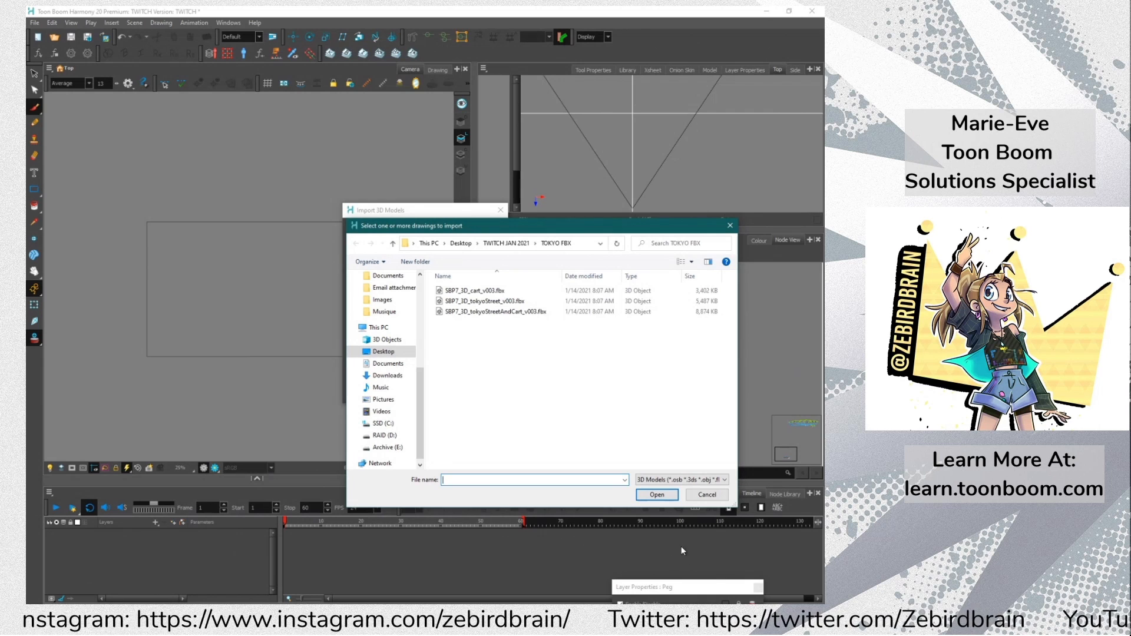
{"action": "left_click", "coordinate": [499, 293]}
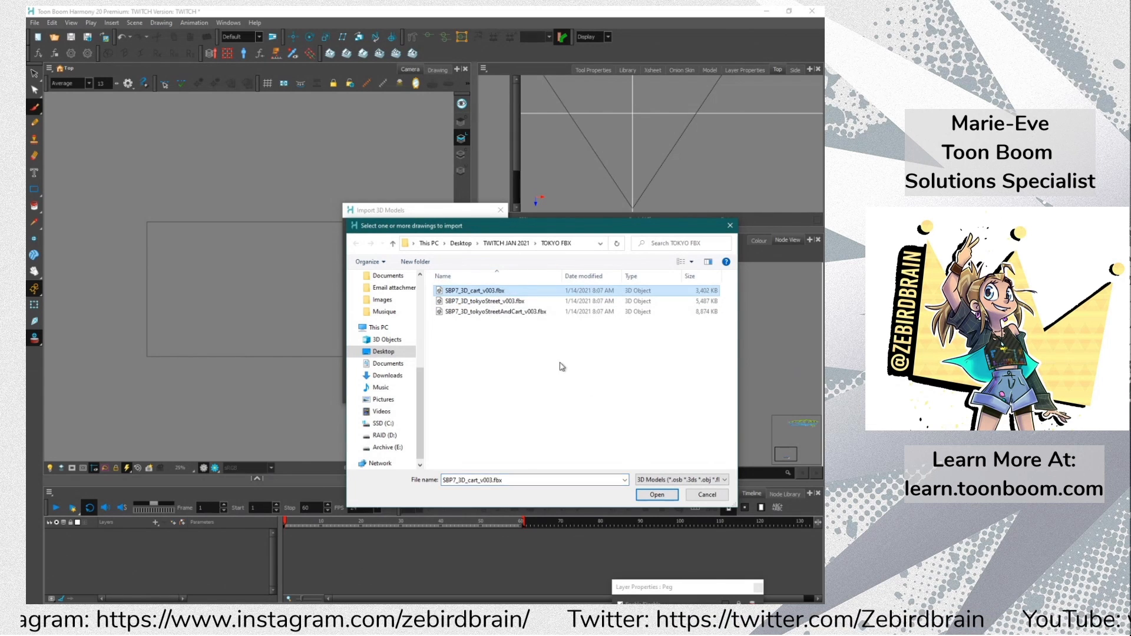
{"action": "left_click", "coordinate": [657, 495]}
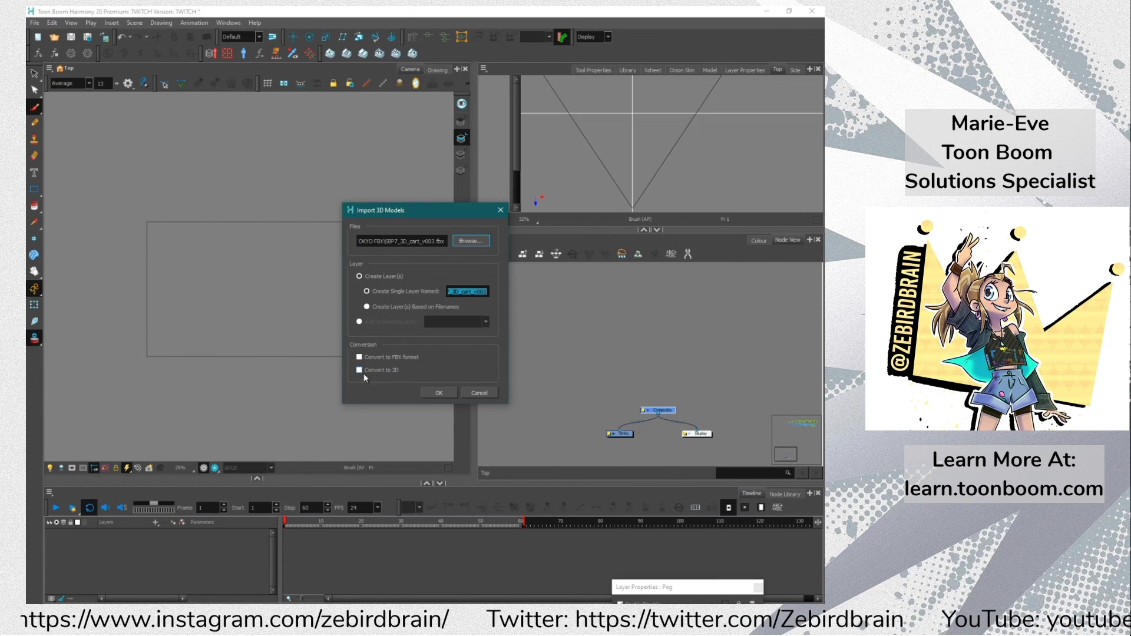
{"action": "left_click", "coordinate": [447, 394]}
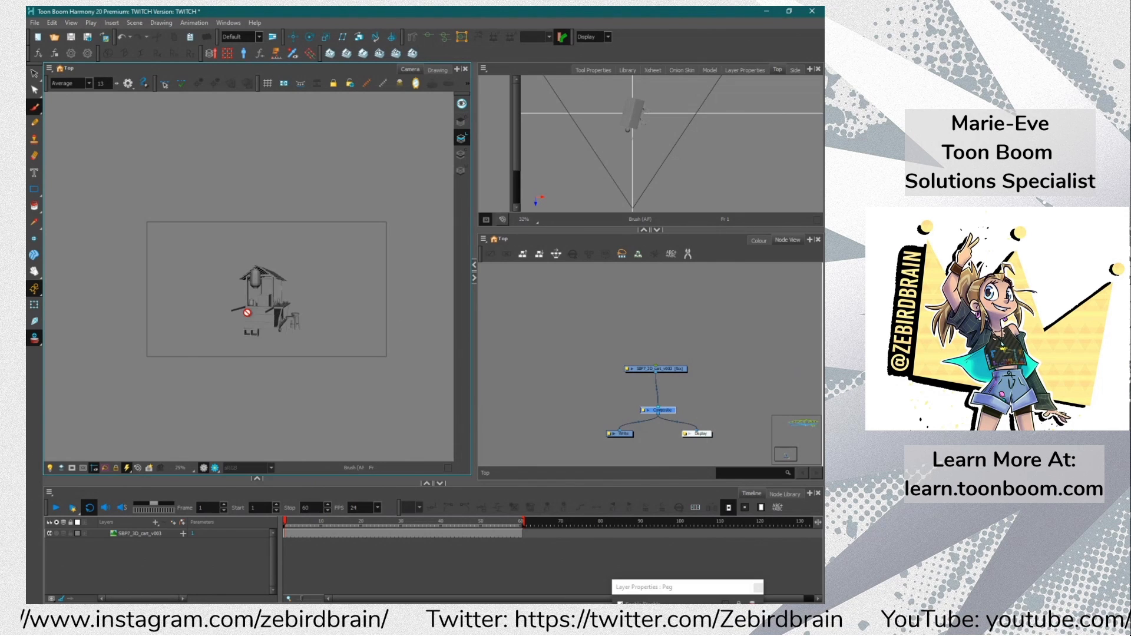
Add a parent peg to the imported cart and place it just above the cart node
{"action": "scroll", "coordinate": [262, 313], "scroll_direction": "up", "scroll_amount": 4}
{"action": "scroll", "coordinate": [266, 309], "scroll_direction": "down", "scroll_amount": 1}
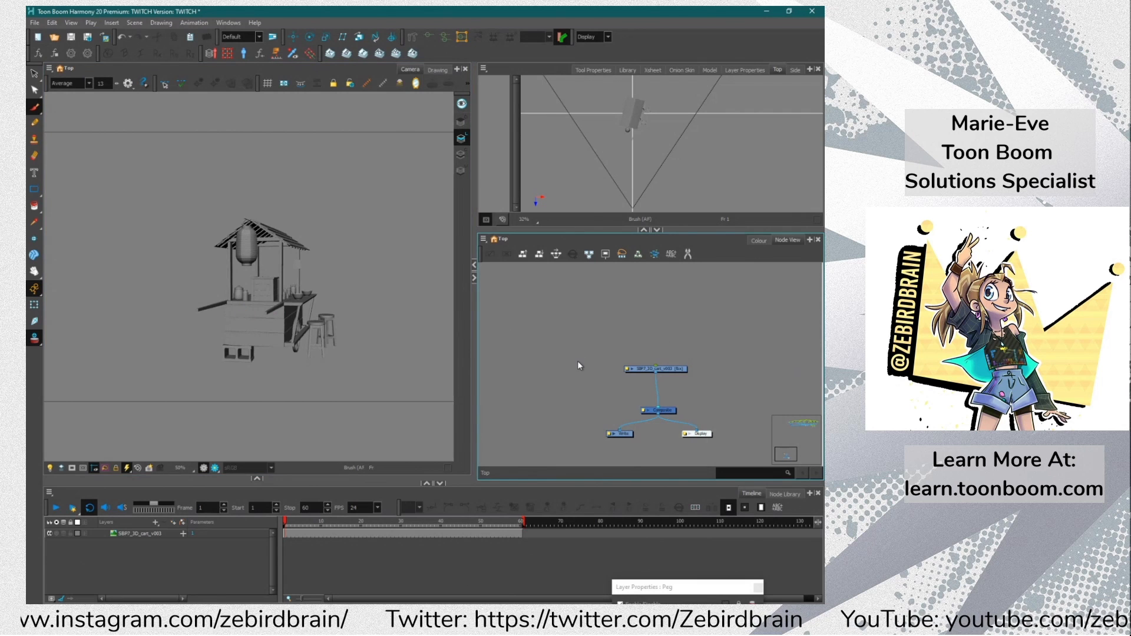
{"action": "left_click", "coordinate": [666, 369]}
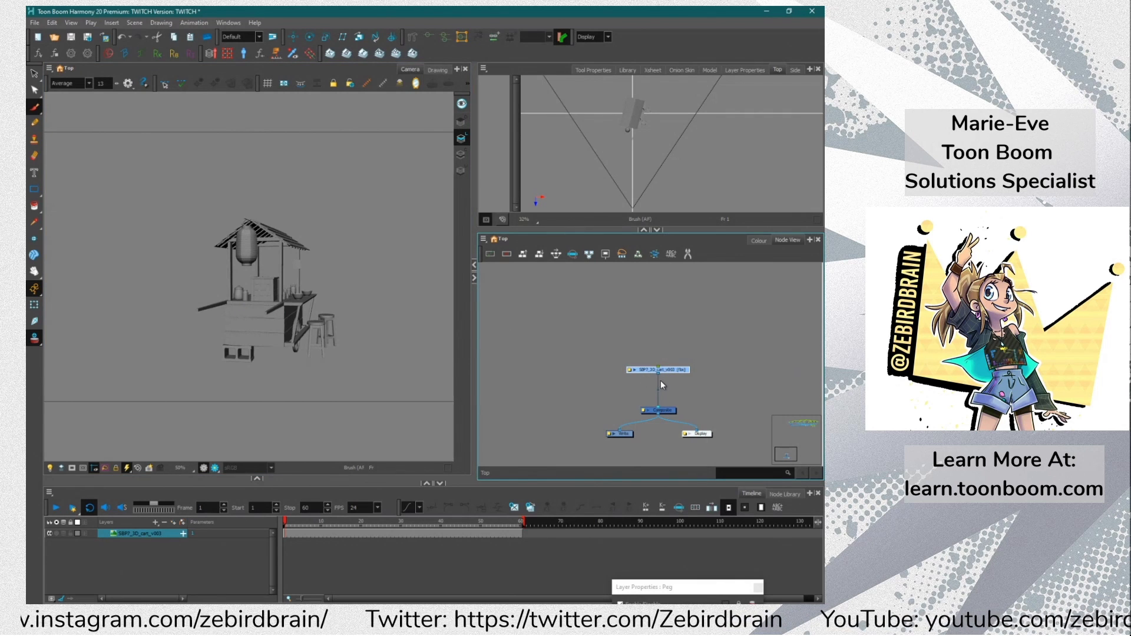
{"action": "key", "text": "ctrl+p"}
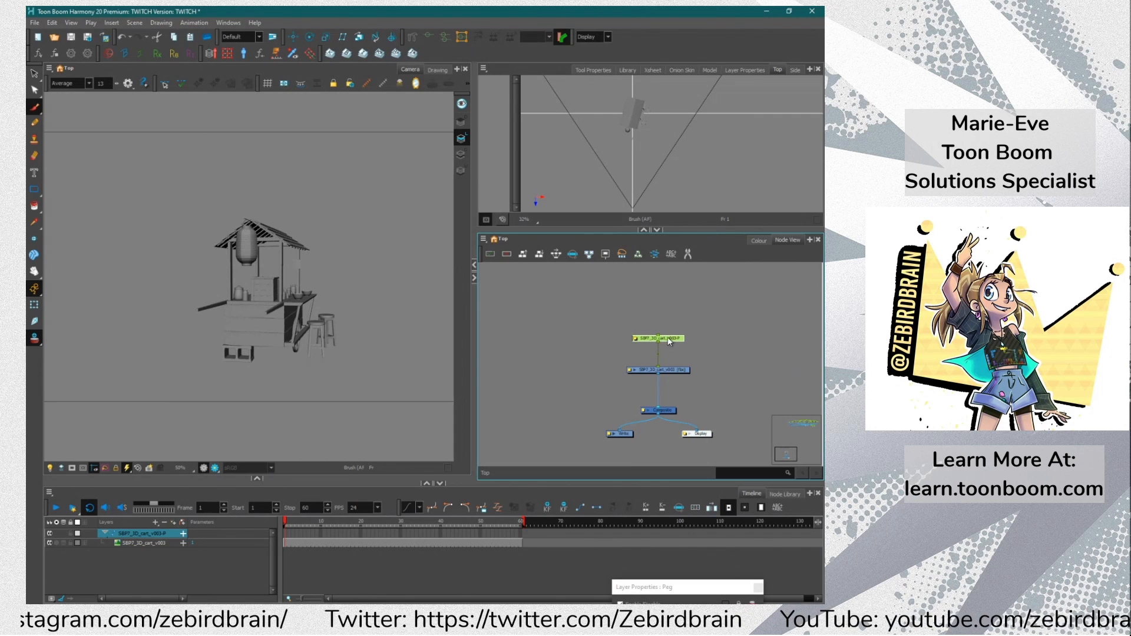
{"action": "left_click_drag", "start_coordinate": [668, 348], "coordinate": [665, 346]}
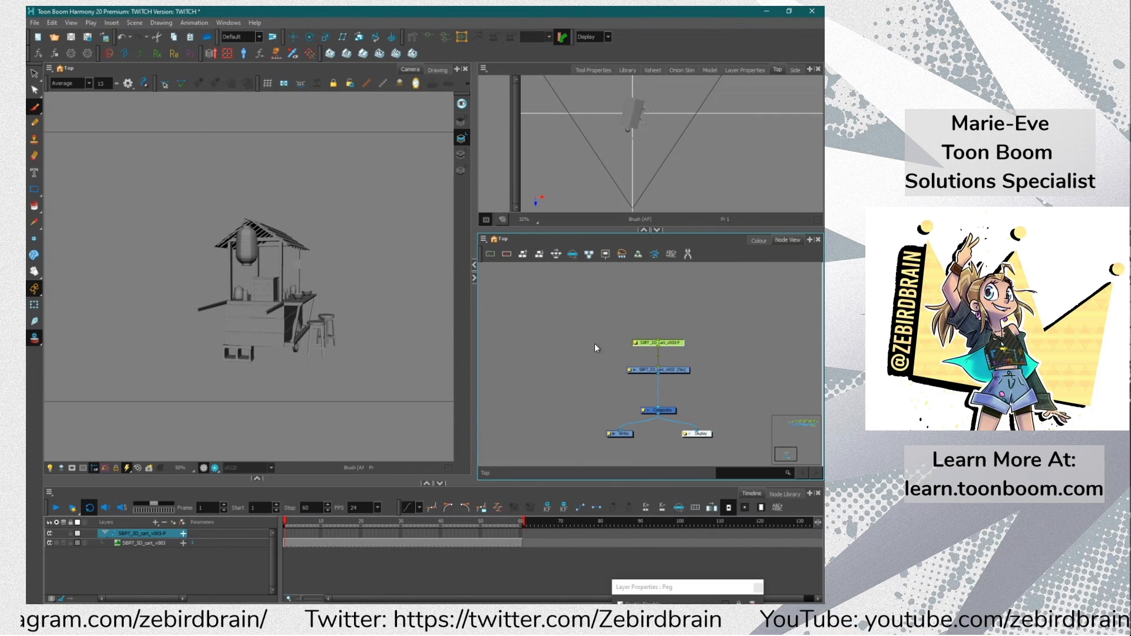
Open the properties of the cart's peg and enable 3D transformations
{"action": "right_click", "coordinate": [636, 343]}
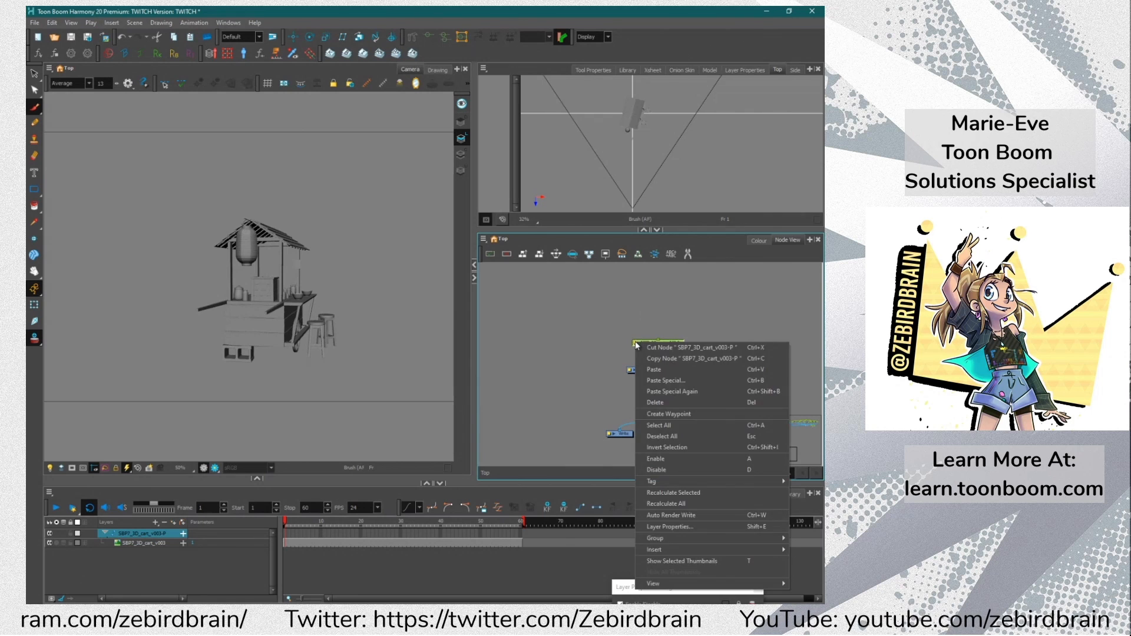
{"action": "key", "text": "Escape"}
{"action": "left_click", "coordinate": [635, 341]}
{"action": "left_click_drag", "start_coordinate": [625, 268], "coordinate": [582, 162]}
{"action": "left_click", "coordinate": [560, 218]}
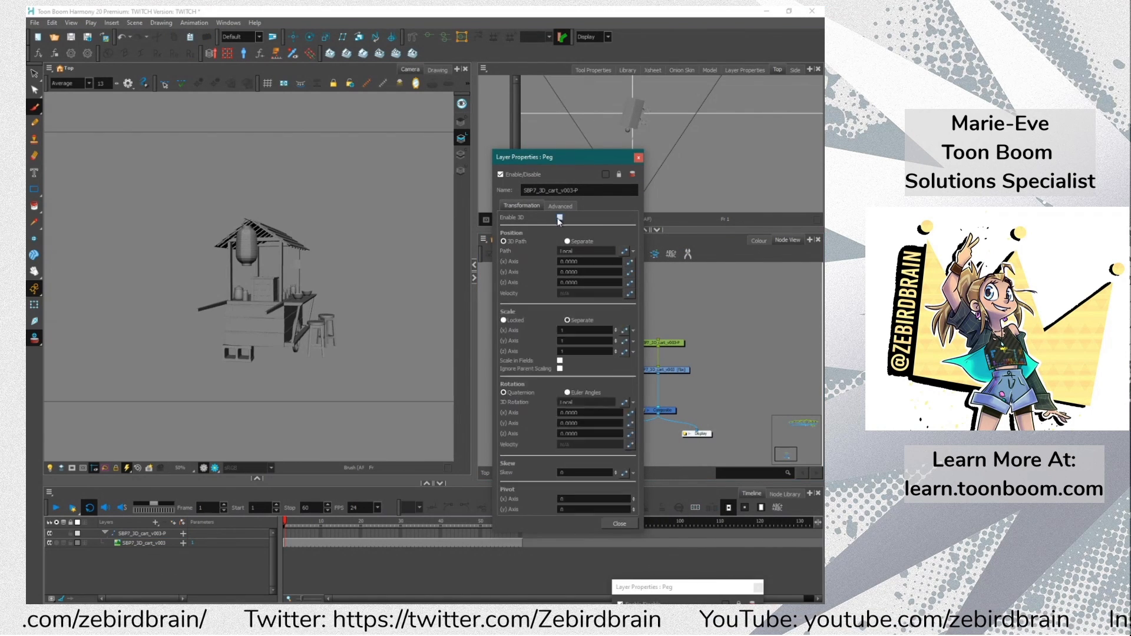
Rotate the 3D cart around its vertical axis with the Transform tool so its counter side faces the camera
{"action": "left_click", "coordinate": [637, 159]}
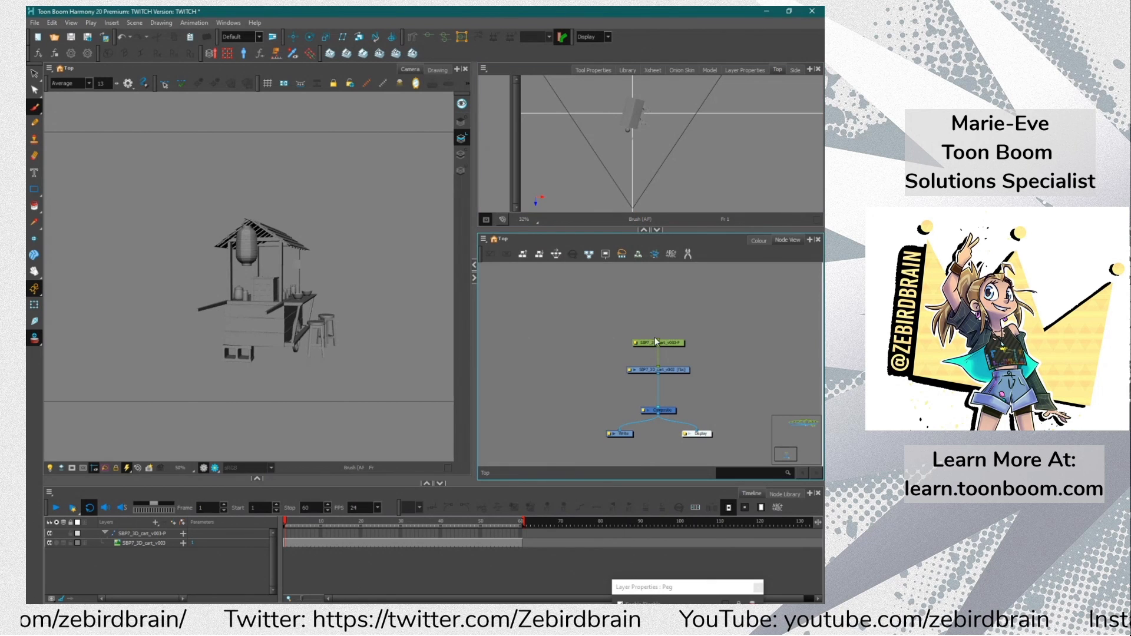
{"action": "left_click", "coordinate": [658, 342]}
{"action": "left_click", "coordinate": [34, 305]}
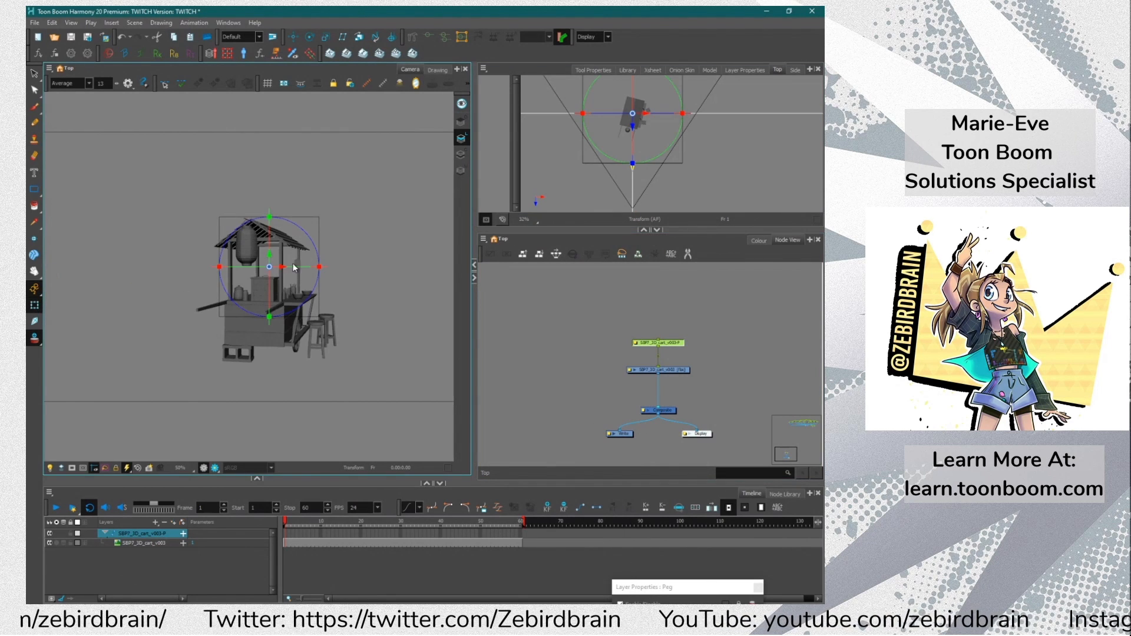
{"action": "left_click_drag", "start_coordinate": [298, 268], "coordinate": [260, 280]}
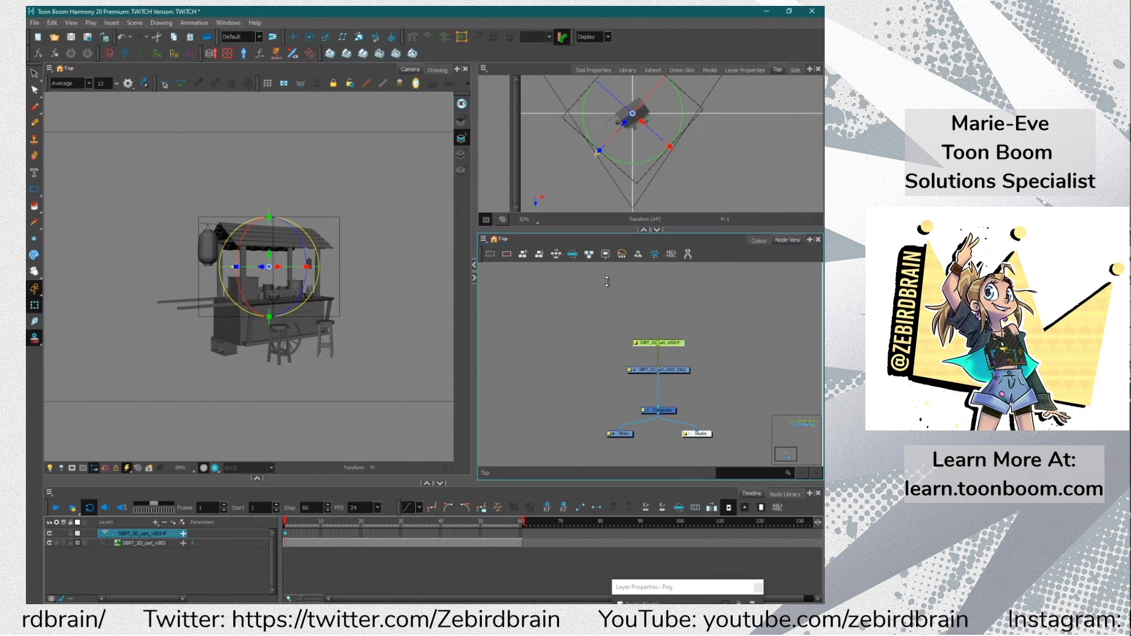
Enlarge the Top view pane and scale the cart up until it fills most of the camera frame
{"action": "left_click_drag", "start_coordinate": [607, 281], "coordinate": [606, 292]}
{"action": "scroll", "coordinate": [648, 152], "scroll_direction": "up", "scroll_amount": 4}
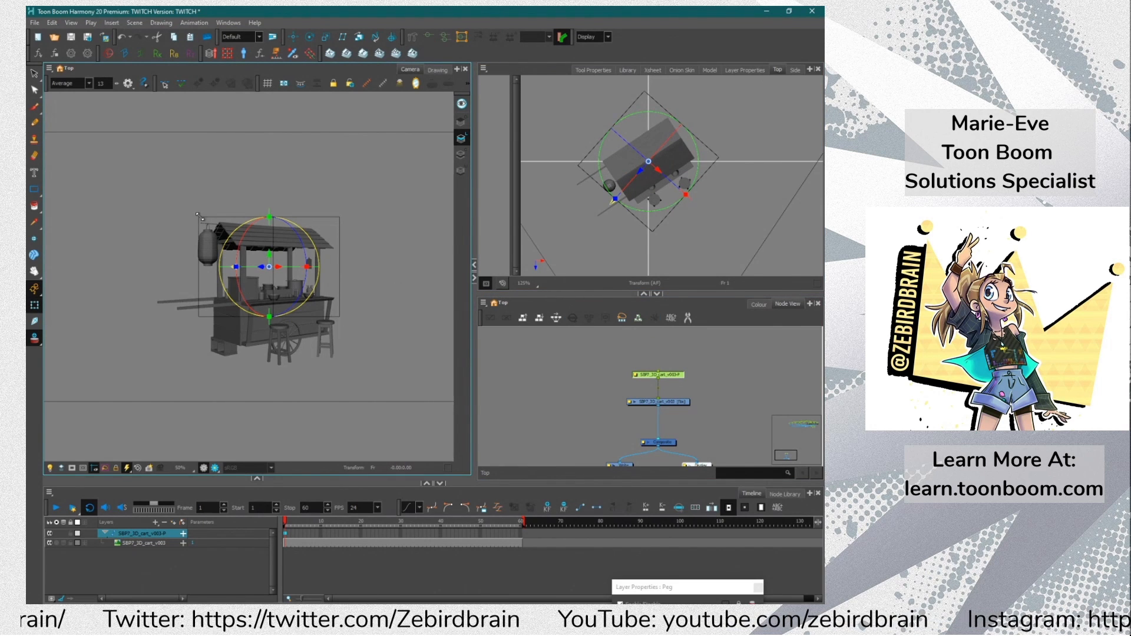
{"action": "left_click_drag", "start_coordinate": [201, 218], "coordinate": [131, 169]}
{"action": "left_click", "coordinate": [570, 376]}
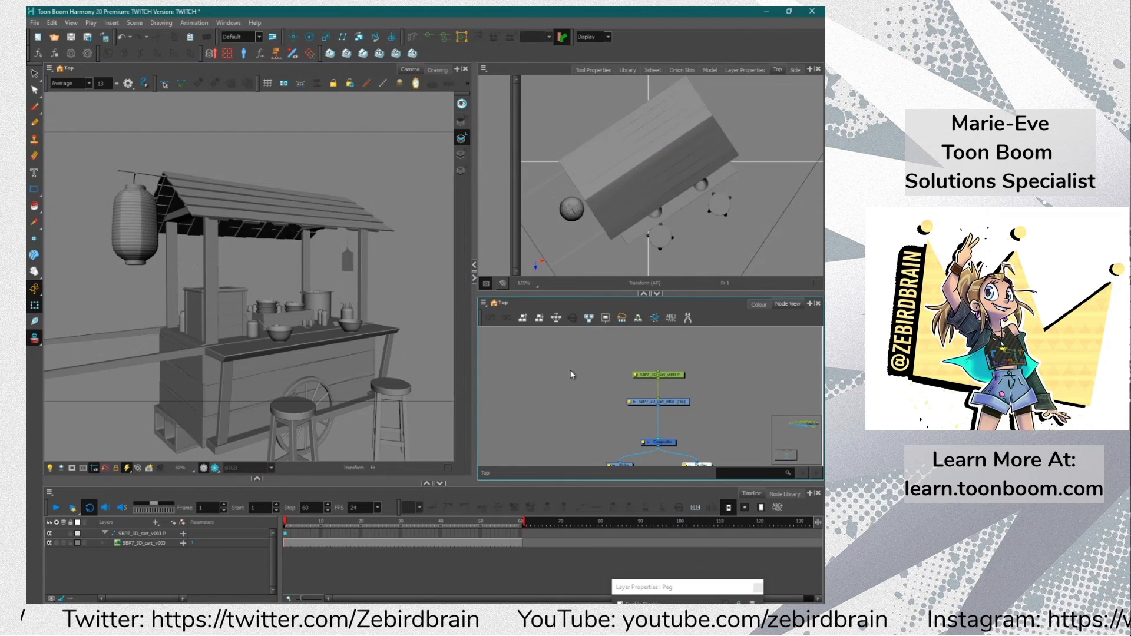
Add a new drawing node beside the cart node and connect it to the composite
{"action": "key", "text": "ctrl+r"}
{"action": "key", "text": "Return"}
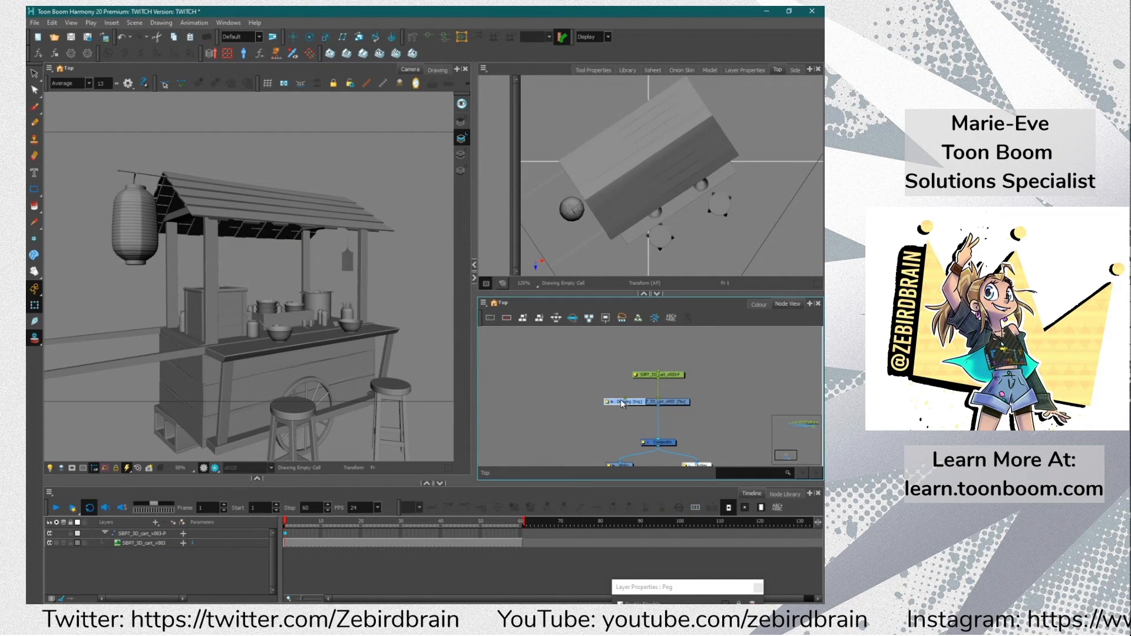
{"action": "mouse_move", "coordinate": [620, 400]}
{"action": "left_mouse_down"}
{"action": "mouse_move", "coordinate": [574, 390]}
{"action": "mouse_move", "coordinate": [655, 440]}
{"action": "left_mouse_up"}
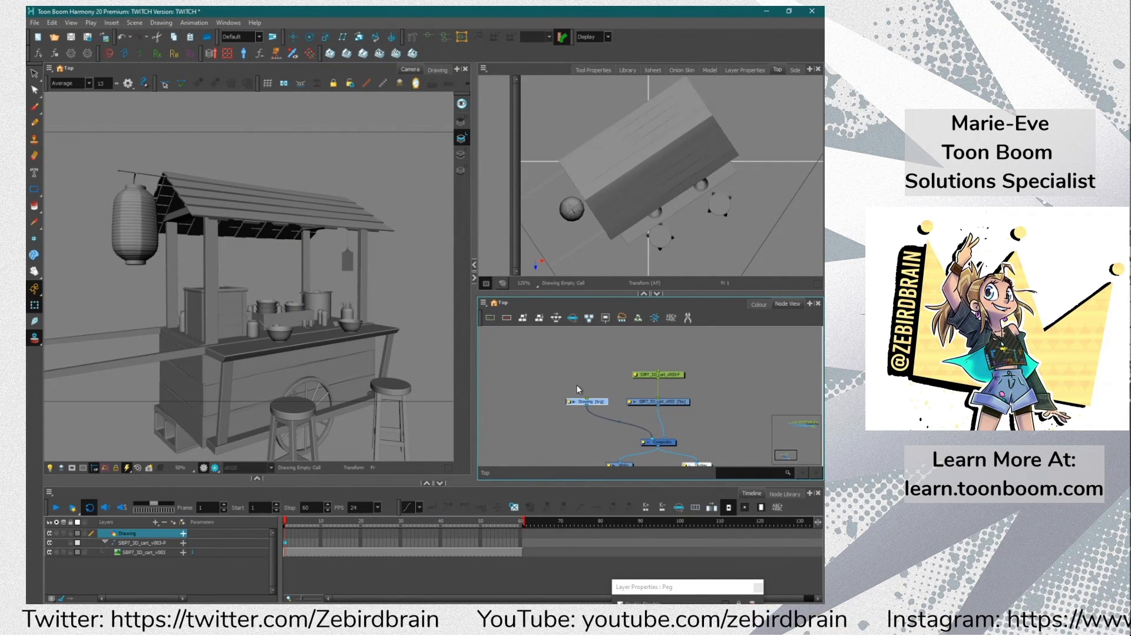
Paint large freehand black Brush strokes across the cart on the new drawing layer
{"action": "left_click", "coordinate": [34, 107]}
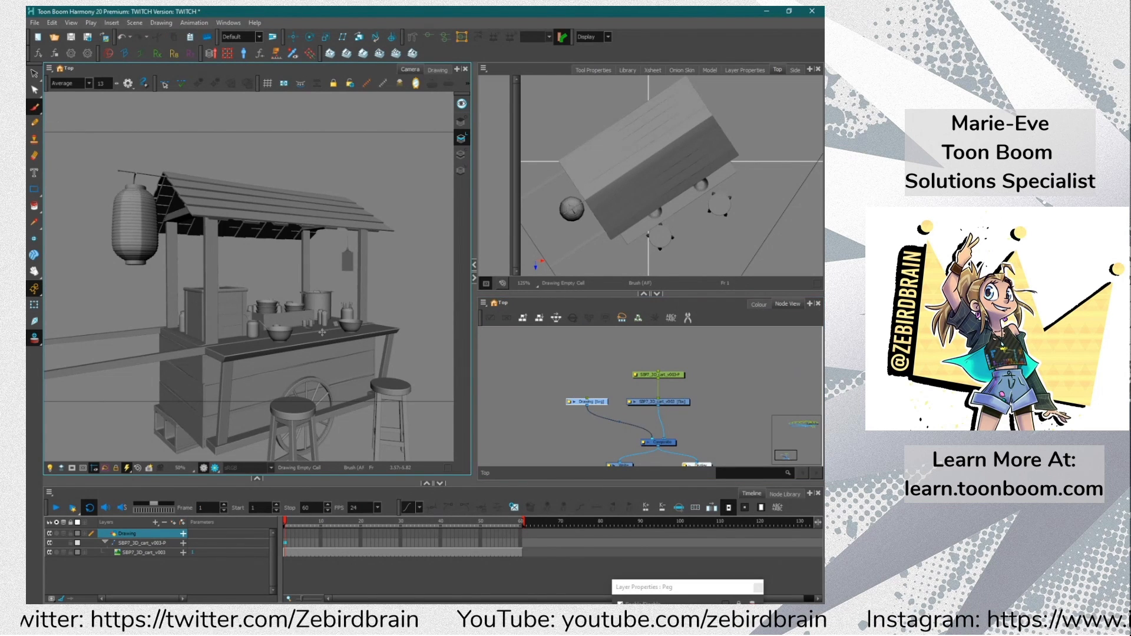
{"action": "mouse_move", "coordinate": [378, 256]}
{"action": "left_mouse_down"}
{"action": "mouse_move", "coordinate": [330, 166]}
{"action": "mouse_move", "coordinate": [285, 397]}
{"action": "mouse_move", "coordinate": [73, 356]}
{"action": "left_mouse_up"}
{"action": "scroll", "coordinate": [339, 201], "scroll_direction": "up", "scroll_amount": 5}
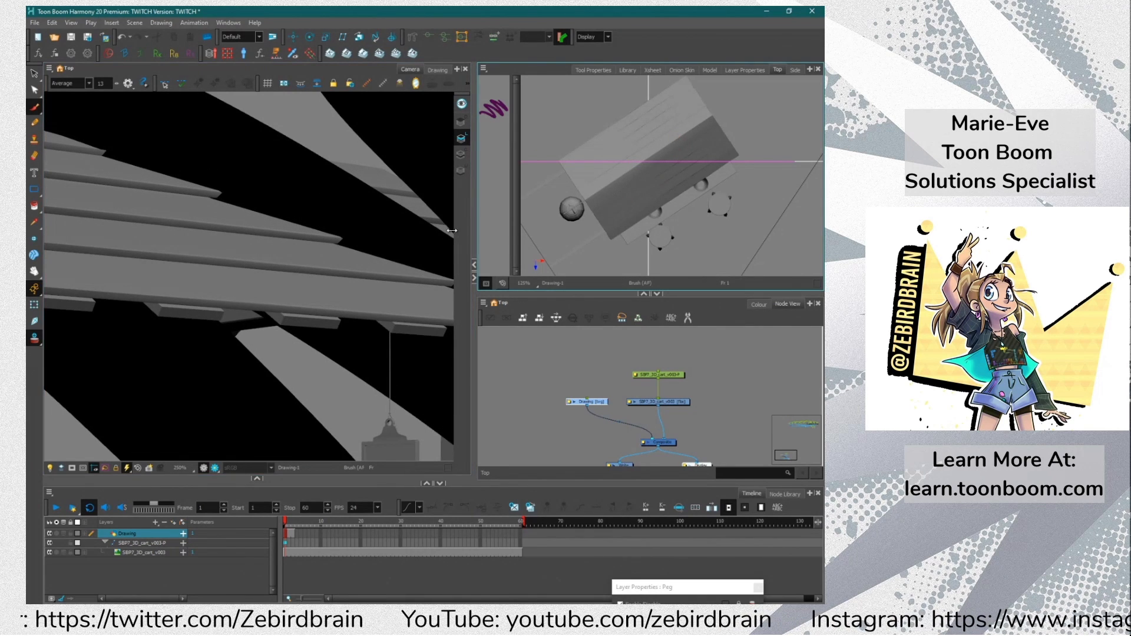
{"action": "scroll", "coordinate": [240, 279], "scroll_direction": "down", "scroll_amount": 4}
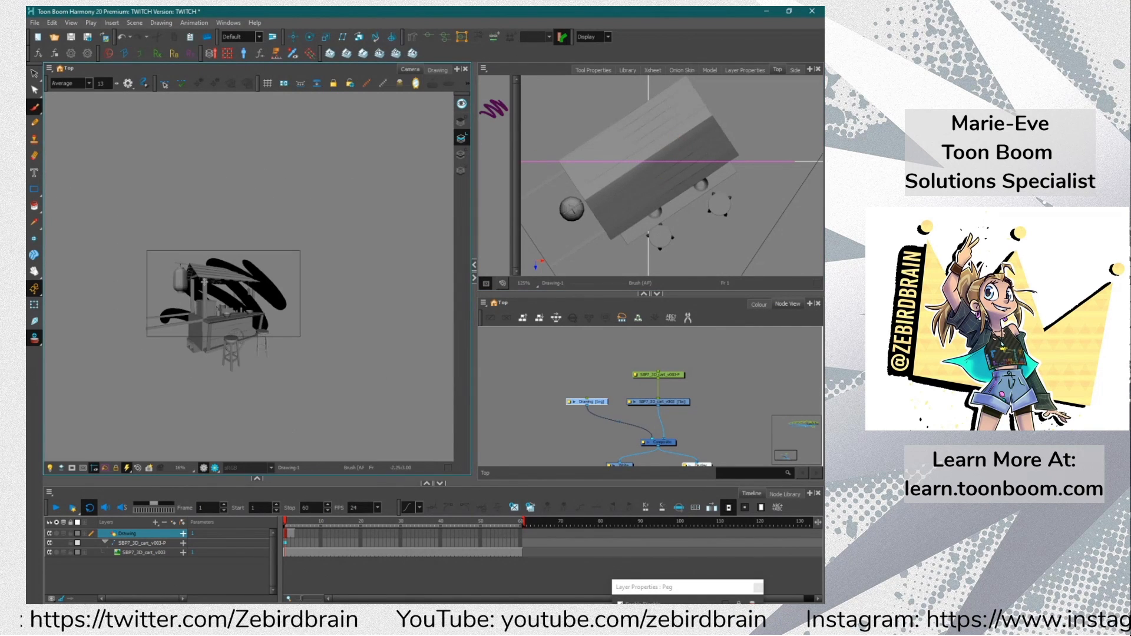
{"action": "mouse_move", "coordinate": [349, 302]}
{"action": "left_mouse_down"}
{"action": "mouse_move", "coordinate": [141, 295]}
{"action": "mouse_move", "coordinate": [94, 280]}
{"action": "mouse_move", "coordinate": [318, 284]}
{"action": "left_mouse_up"}
{"action": "scroll", "coordinate": [190, 281], "scroll_direction": "up", "scroll_amount": 3}
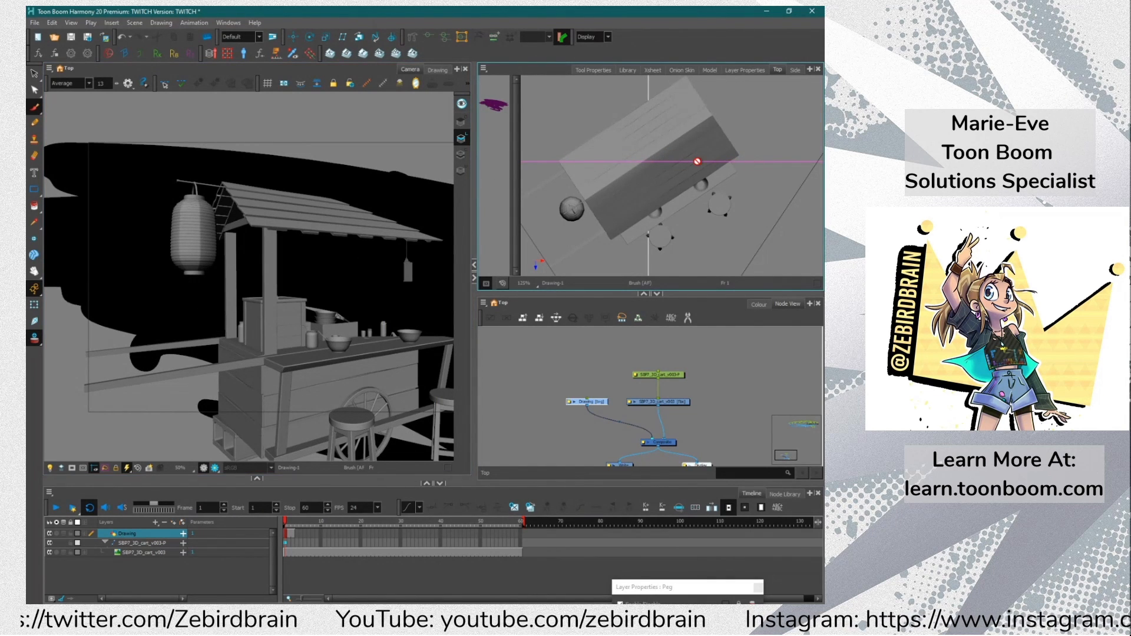
Try repositioning the cart's peg from the Top view with the Transform tool, and undo the change
{"action": "left_click", "coordinate": [659, 374]}
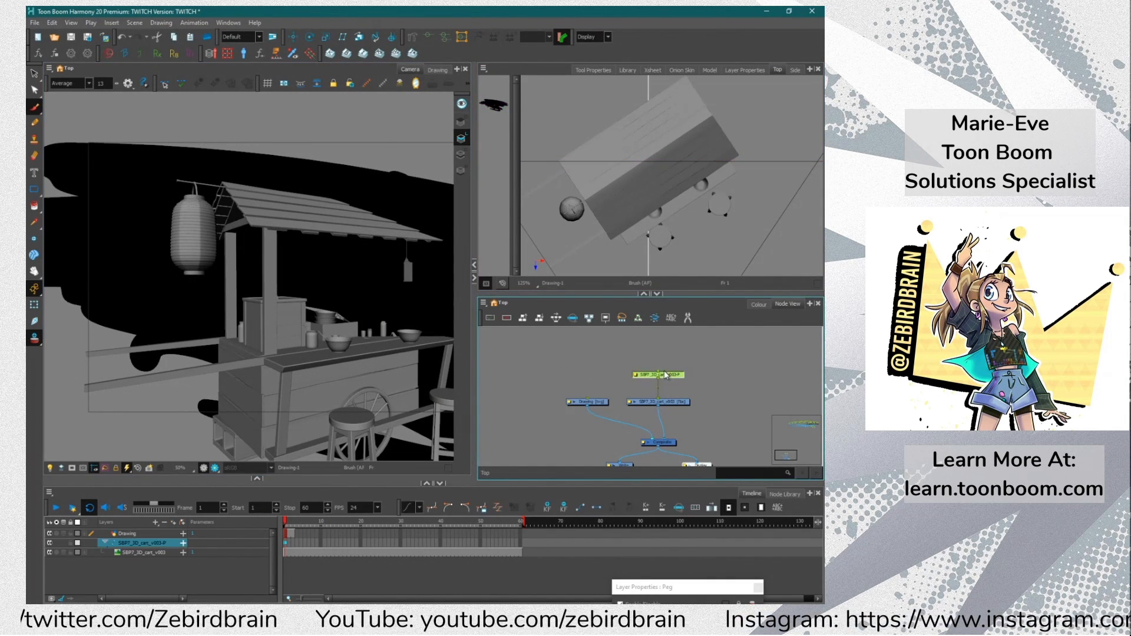
{"action": "left_click", "coordinate": [34, 304]}
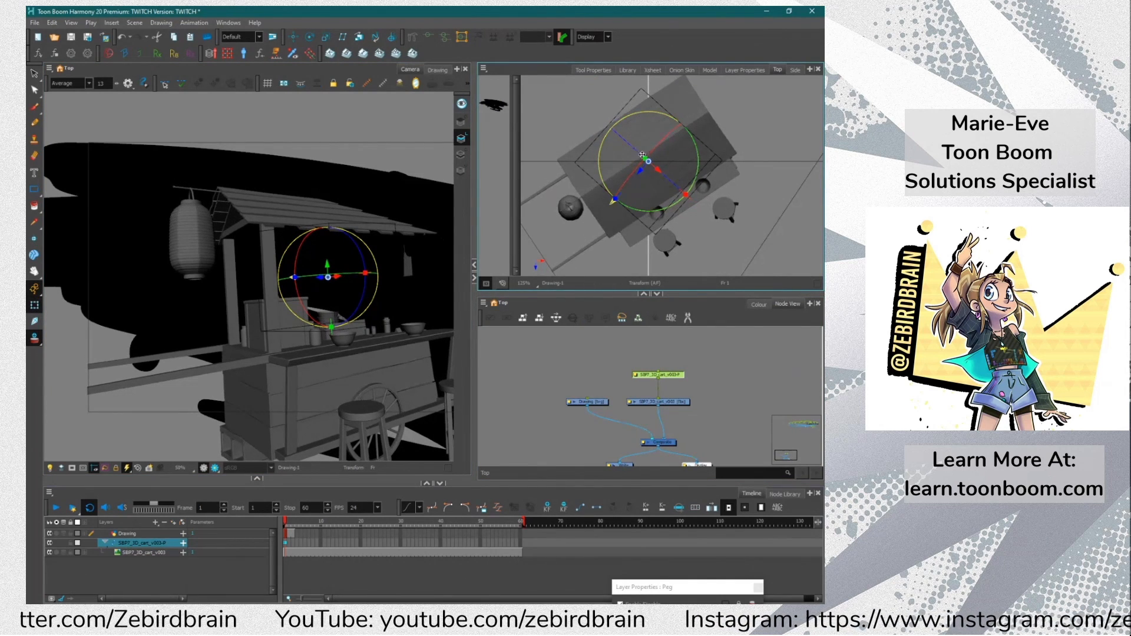
{"action": "left_click_drag", "start_coordinate": [646, 172], "coordinate": [658, 293]}
{"action": "key", "text": "ctrl+z"}
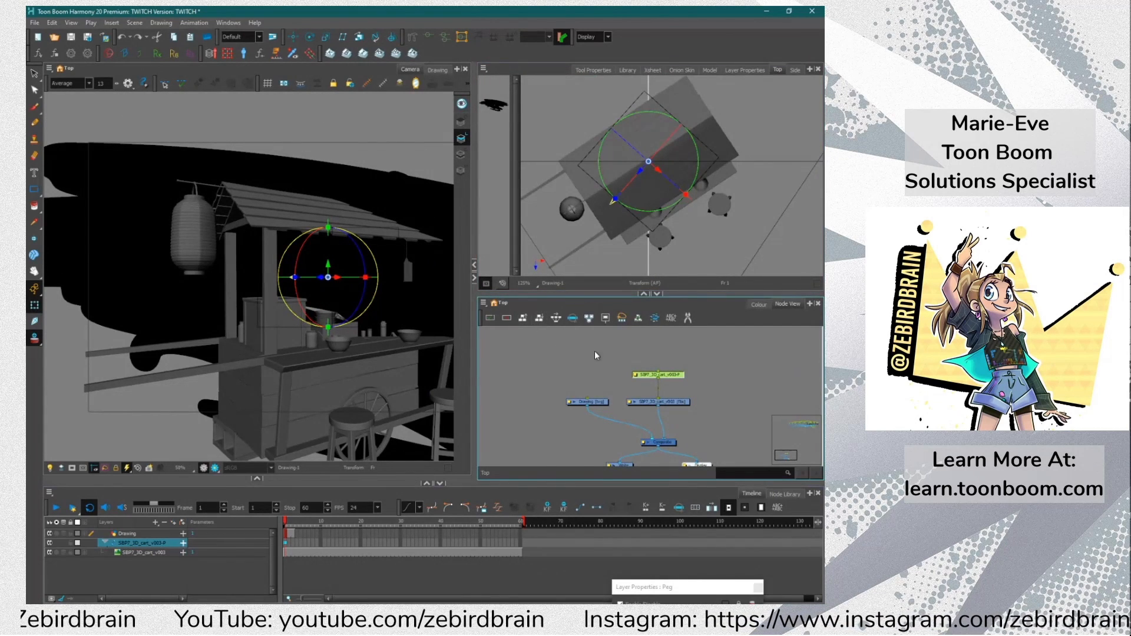
Try to shift the cart in depth in the Top view with the Maintain Size tool
{"action": "left_click", "coordinate": [359, 37]}
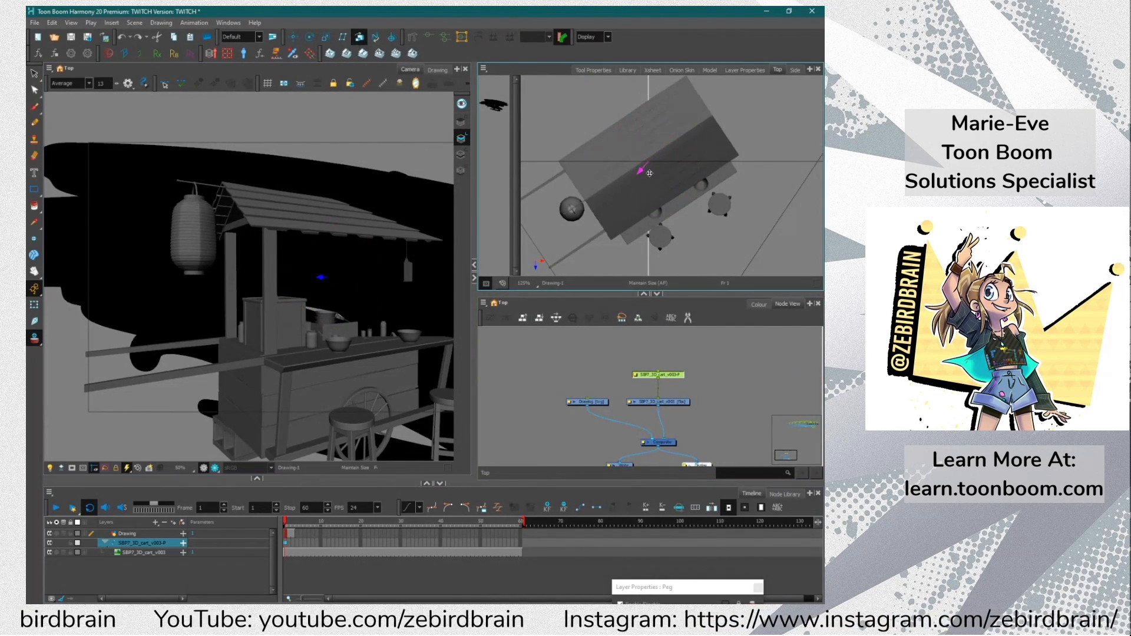
{"action": "left_click_drag", "start_coordinate": [642, 165], "coordinate": [693, 130]}
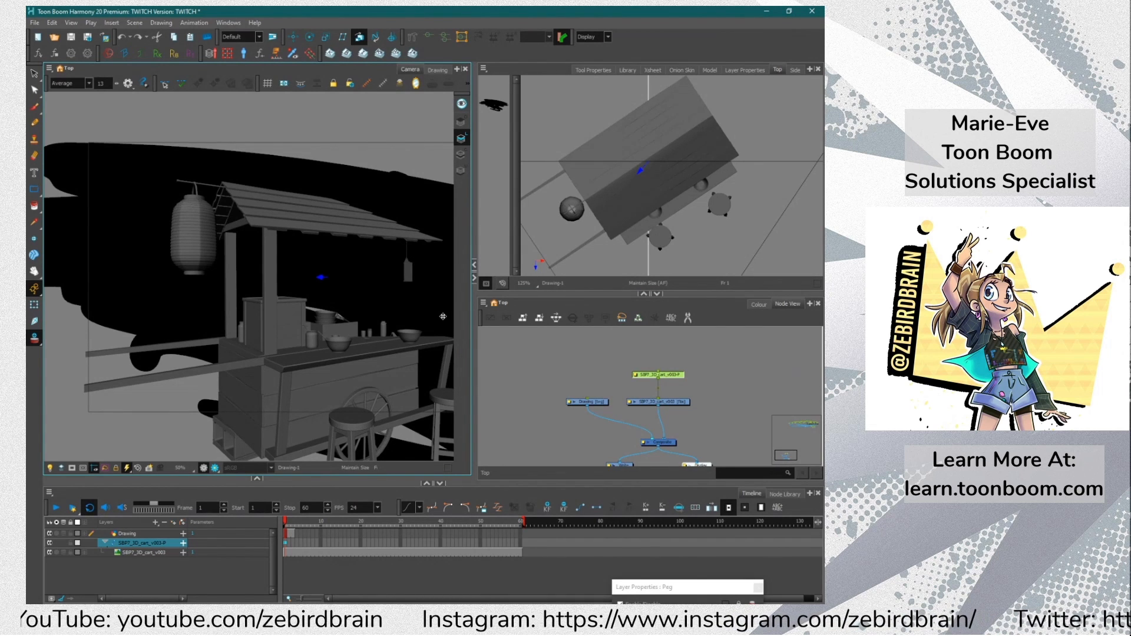
{"action": "left_click", "coordinate": [611, 356]}
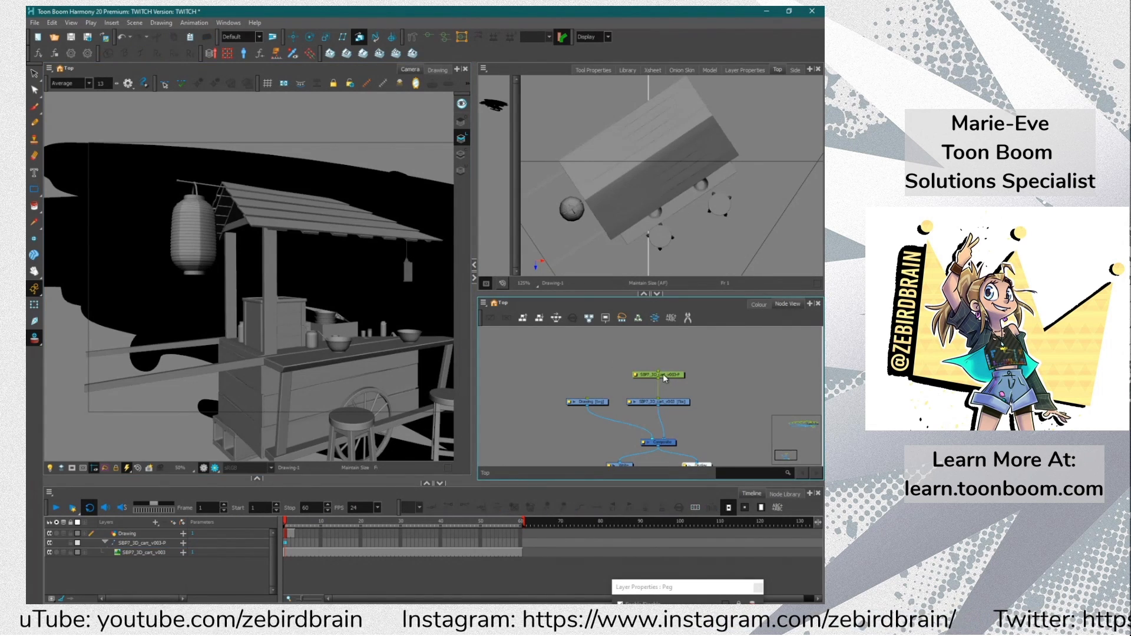
Push the cart back behind the painted drawing with the Translate tool, and disconnect the drawing from the composite
{"action": "left_click", "coordinate": [663, 374]}
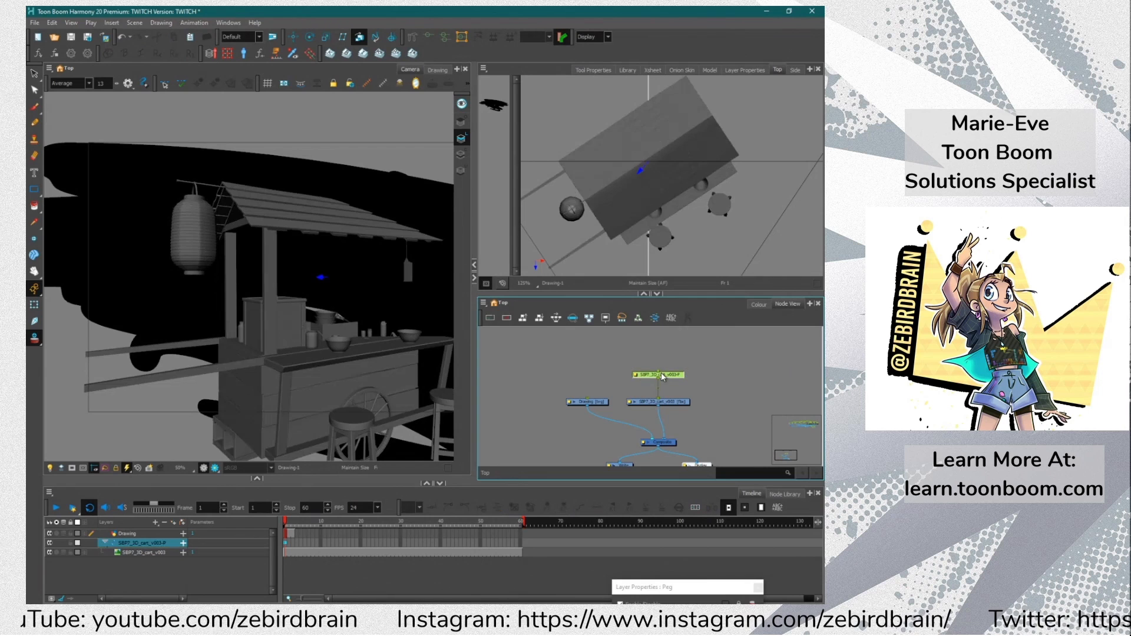
{"action": "left_click", "coordinate": [293, 37]}
{"action": "left_click_drag", "start_coordinate": [628, 177], "coordinate": [622, 63]}
{"action": "scroll", "coordinate": [632, 153], "scroll_direction": "down", "scroll_amount": 1}
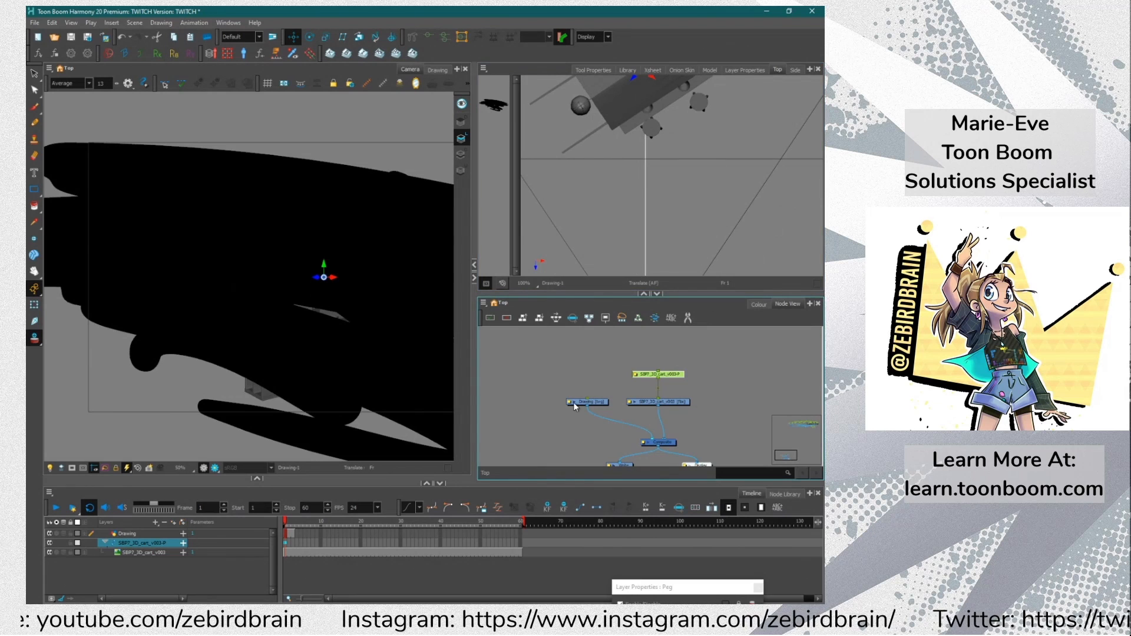
{"action": "left_click", "coordinate": [592, 413]}
{"action": "key", "text": "Delete"}
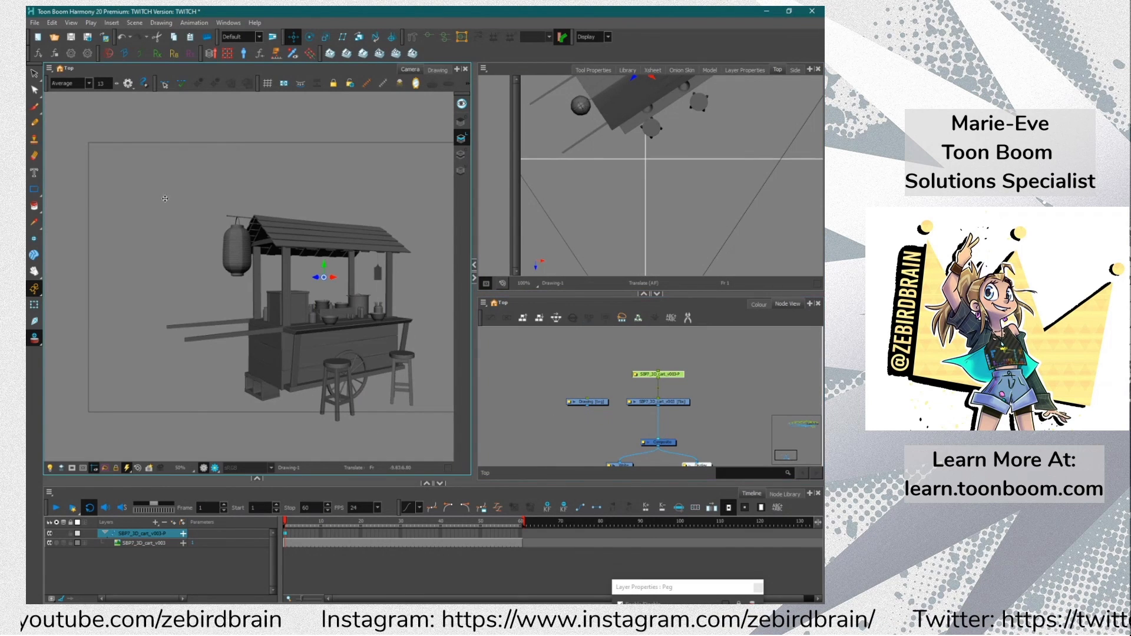
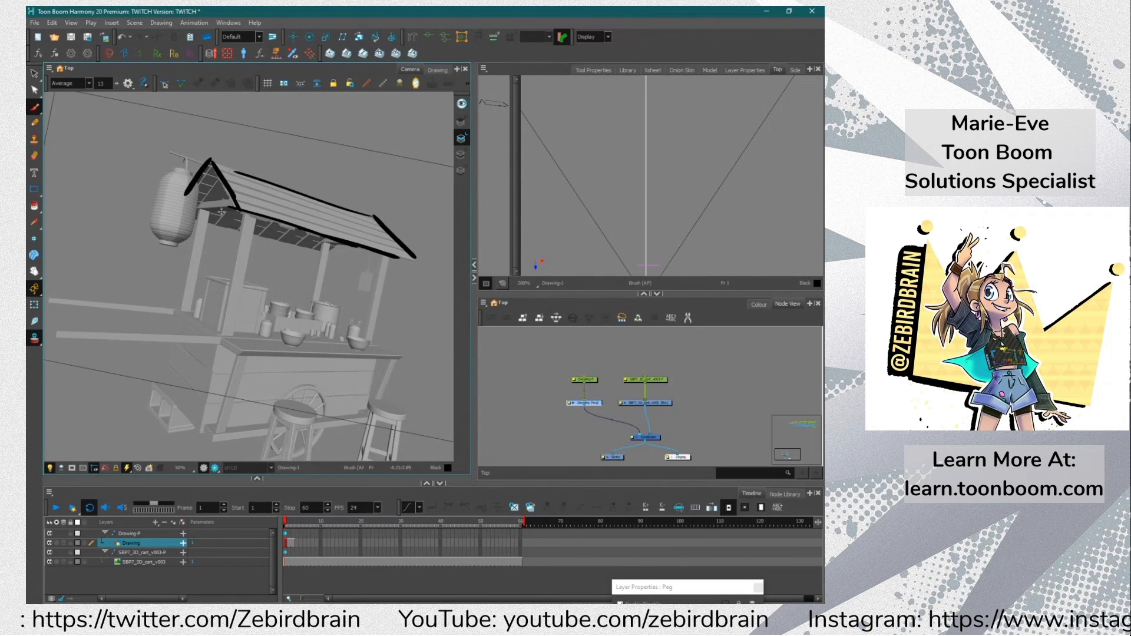
Trace the cart's upright posts and countertop with black Brush strokes on the drawing layer
{"action": "mouse_move", "coordinate": [238, 234]}
{"action": "left_mouse_down"}
{"action": "mouse_move", "coordinate": [219, 347]}
{"action": "mouse_move", "coordinate": [236, 333]}
{"action": "left_mouse_up"}
{"action": "left_click_drag", "start_coordinate": [316, 261], "coordinate": [298, 341]}
{"action": "left_click_drag", "start_coordinate": [334, 248], "coordinate": [318, 322]}
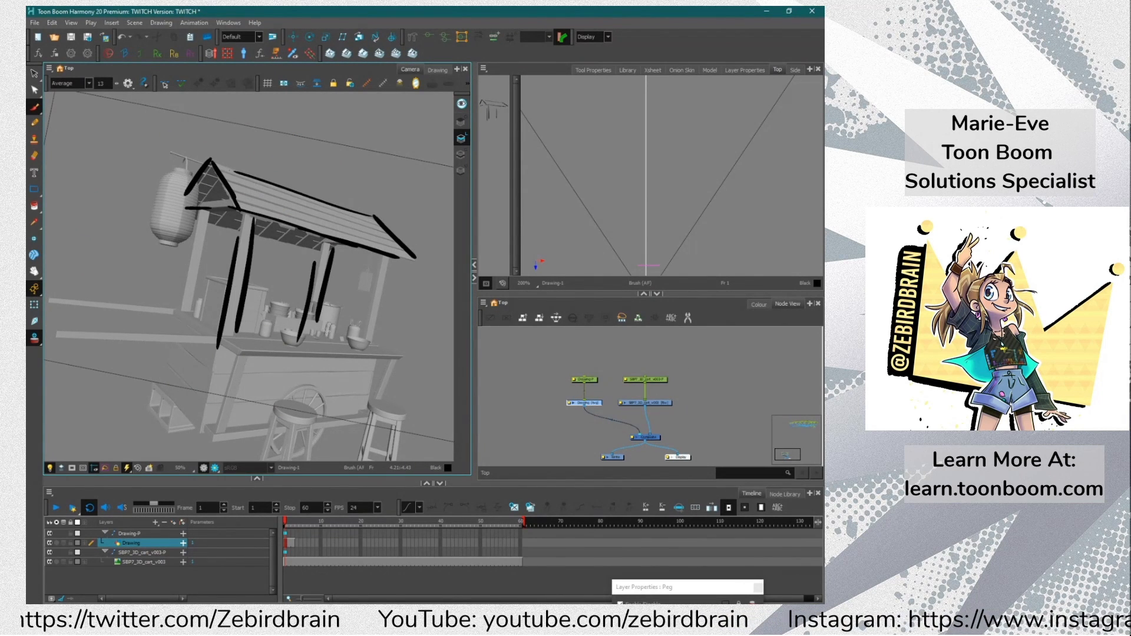
{"action": "mouse_move", "coordinate": [381, 265]}
{"action": "left_mouse_down"}
{"action": "mouse_move", "coordinate": [357, 331]}
{"action": "mouse_move", "coordinate": [366, 348]}
{"action": "mouse_move", "coordinate": [222, 340]}
{"action": "left_mouse_up"}
{"action": "mouse_move", "coordinate": [186, 303]}
{"action": "left_mouse_down"}
{"action": "mouse_move", "coordinate": [253, 339]}
{"action": "mouse_move", "coordinate": [275, 319]}
{"action": "mouse_move", "coordinate": [357, 334]}
{"action": "left_mouse_up"}
{"action": "left_click_drag", "start_coordinate": [313, 303], "coordinate": [352, 330]}
{"action": "mouse_move", "coordinate": [342, 337]}
{"action": "left_mouse_down"}
{"action": "mouse_move", "coordinate": [398, 356]}
{"action": "mouse_move", "coordinate": [227, 353]}
{"action": "left_mouse_up"}
Trace the cart's lower front panel, bottom edge and side with rough black Brush strokes
{"action": "left_click_drag", "start_coordinate": [377, 368], "coordinate": [356, 412]}
{"action": "mouse_move", "coordinate": [245, 352]}
{"action": "left_mouse_down"}
{"action": "mouse_move", "coordinate": [209, 410]}
{"action": "mouse_move", "coordinate": [265, 425]}
{"action": "mouse_move", "coordinate": [359, 416]}
{"action": "left_mouse_up"}
{"action": "left_click_drag", "start_coordinate": [194, 427], "coordinate": [168, 347]}
{"action": "left_click_drag", "start_coordinate": [177, 398], "coordinate": [203, 217]}
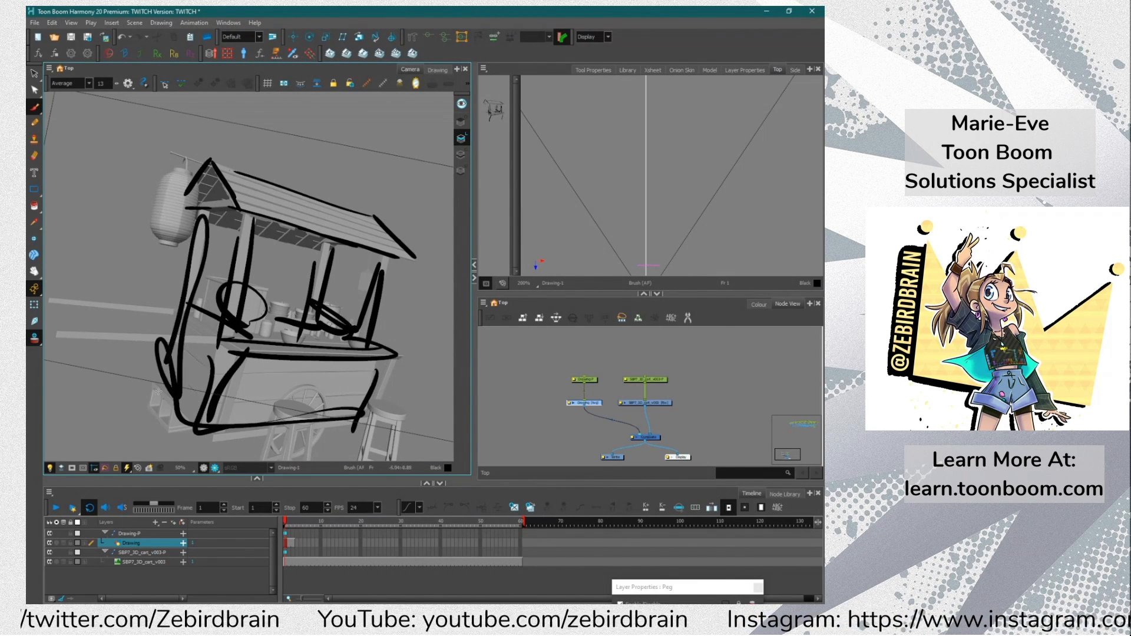
{"action": "mouse_move", "coordinate": [164, 374]}
{"action": "left_mouse_down"}
{"action": "mouse_move", "coordinate": [158, 396]}
{"action": "mouse_move", "coordinate": [157, 336]}
{"action": "left_mouse_up"}
Reset the camera view's rotation and sketch the legs of the stool in front of the cart
{"action": "key", "text": "shift+x"}
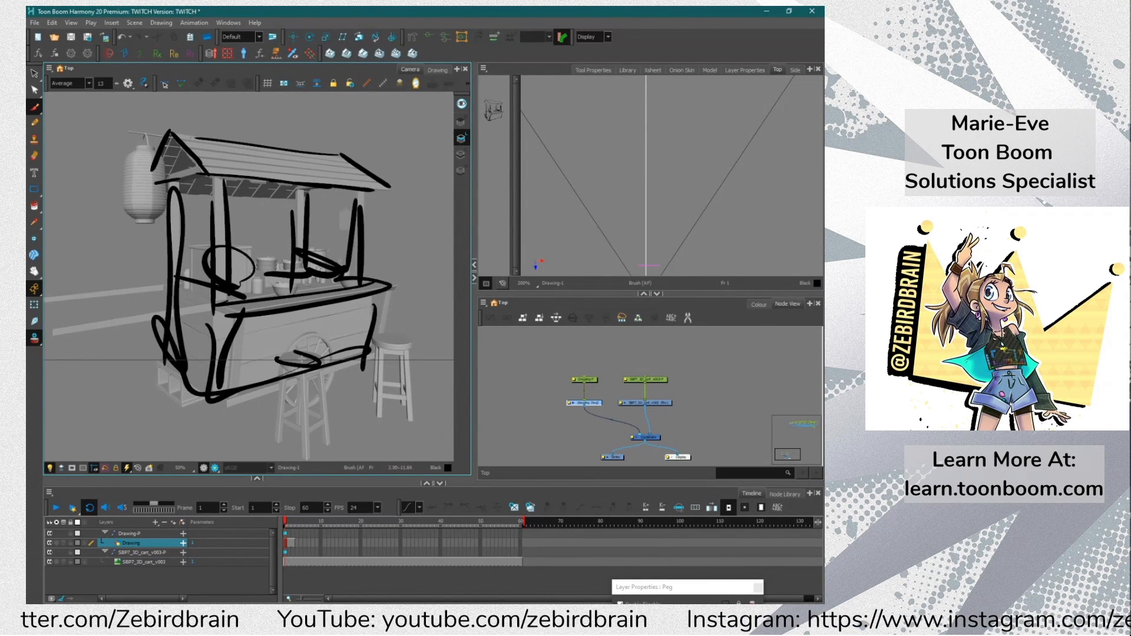
{"action": "mouse_move", "coordinate": [301, 358]}
{"action": "left_mouse_down"}
{"action": "mouse_move", "coordinate": [312, 448]}
{"action": "mouse_move", "coordinate": [327, 416]}
{"action": "left_mouse_up"}
{"action": "left_click_drag", "start_coordinate": [283, 373], "coordinate": [268, 418]}
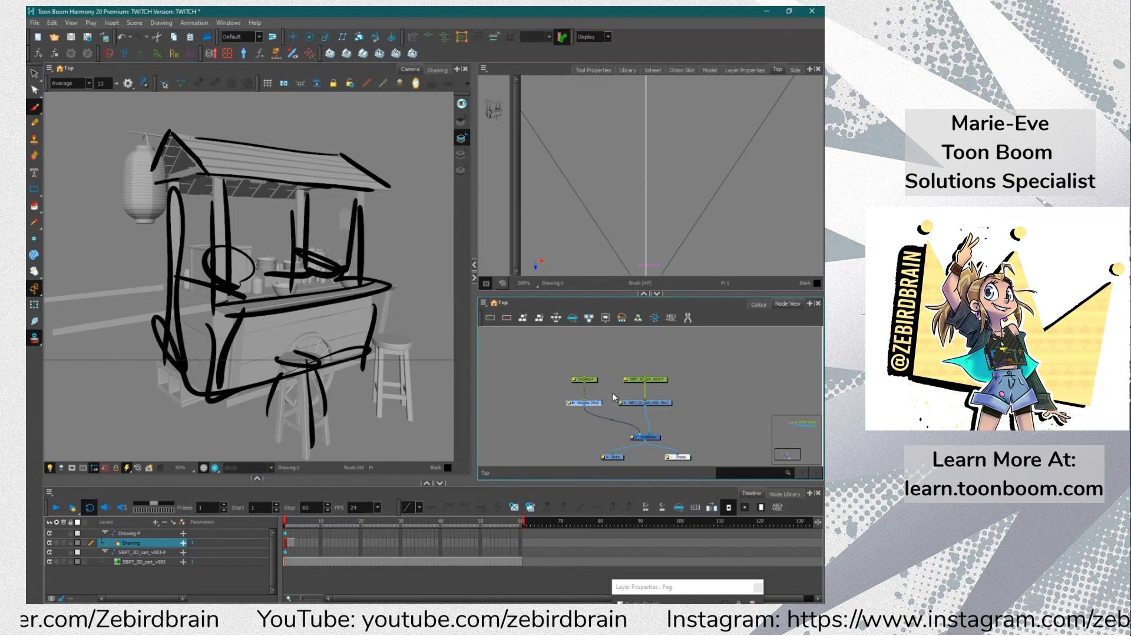
Disconnect the traced drawing from its peg and the 3D cart from the composite
{"action": "left_click", "coordinate": [585, 382]}
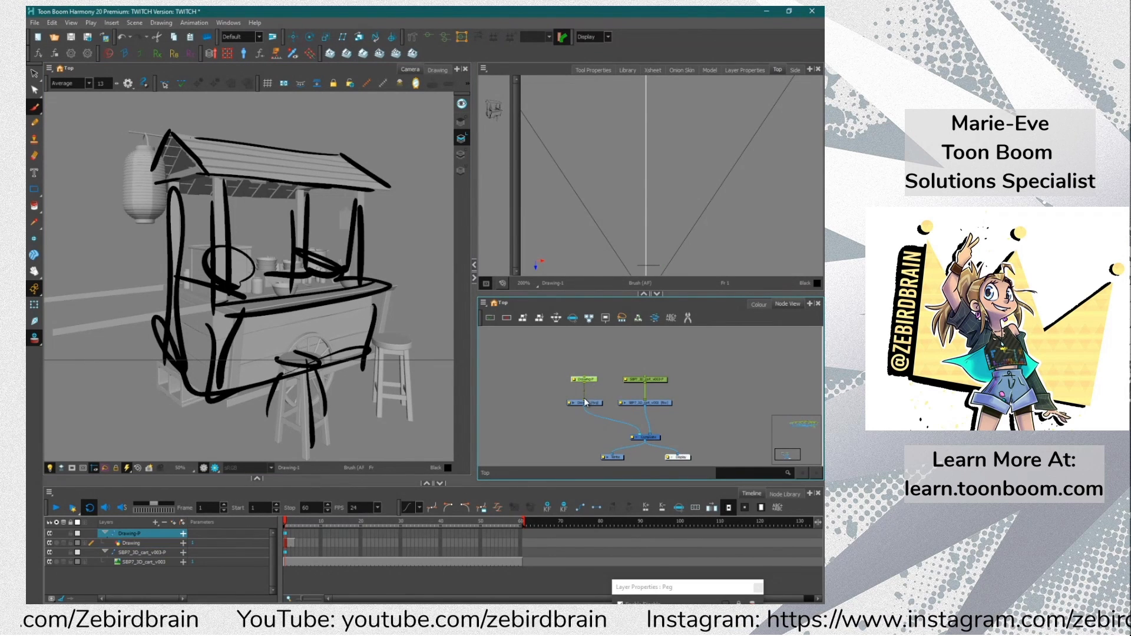
{"action": "key", "text": "Delete"}
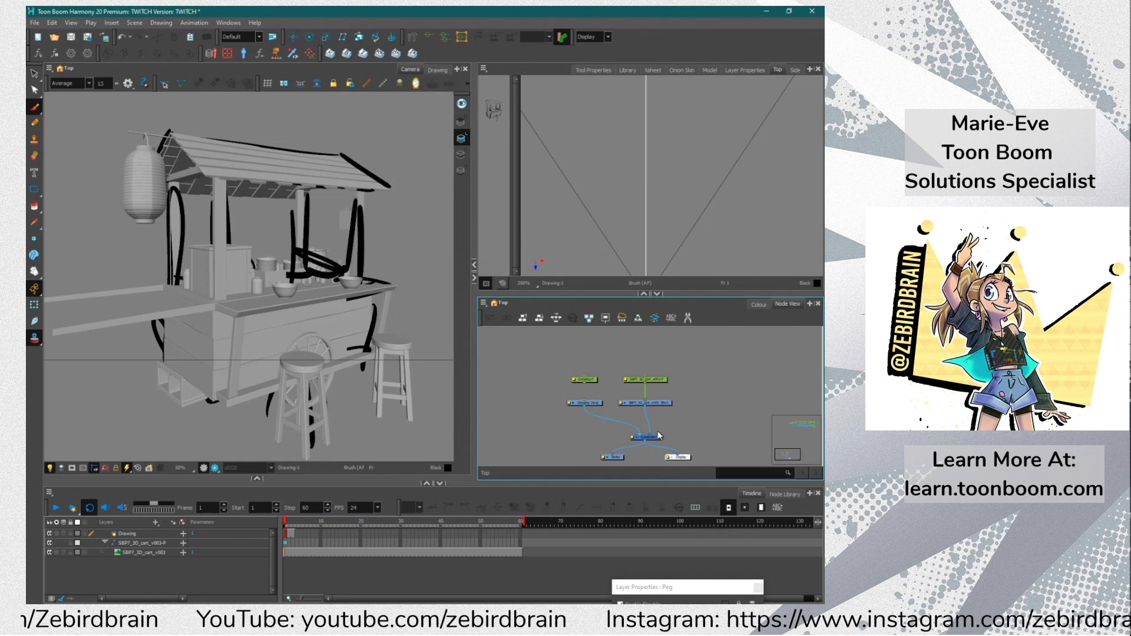
{"action": "left_click", "coordinate": [653, 403]}
{"action": "key", "text": "Delete"}
{"action": "scroll", "coordinate": [618, 120], "scroll_direction": "down", "scroll_amount": 10}
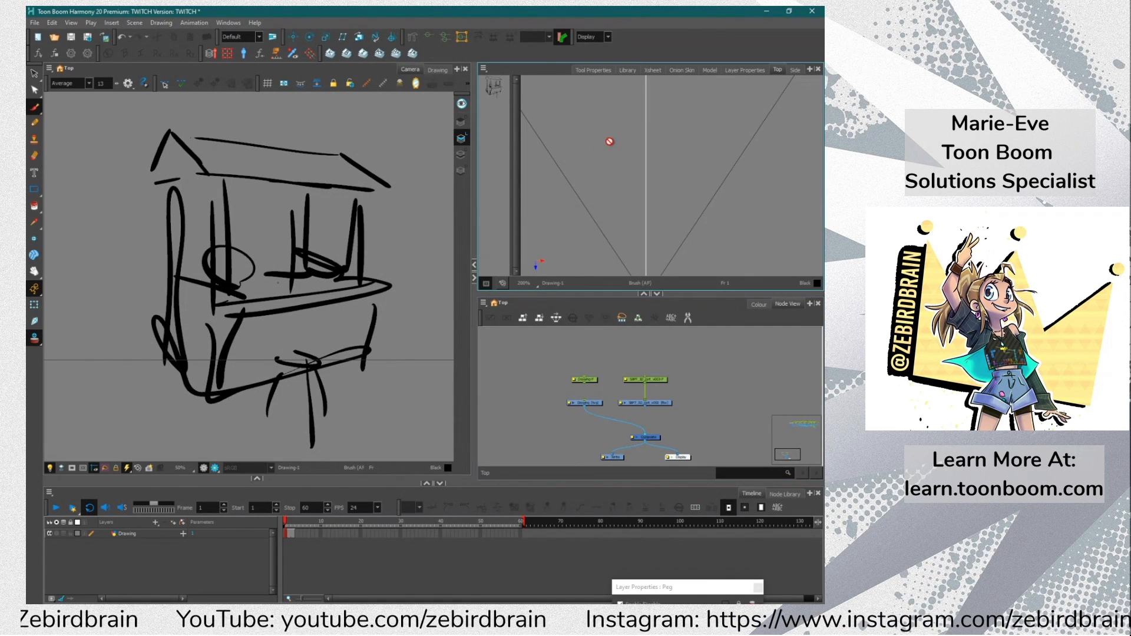
{"action": "scroll", "coordinate": [620, 101], "scroll_direction": "up", "scroll_amount": 6}
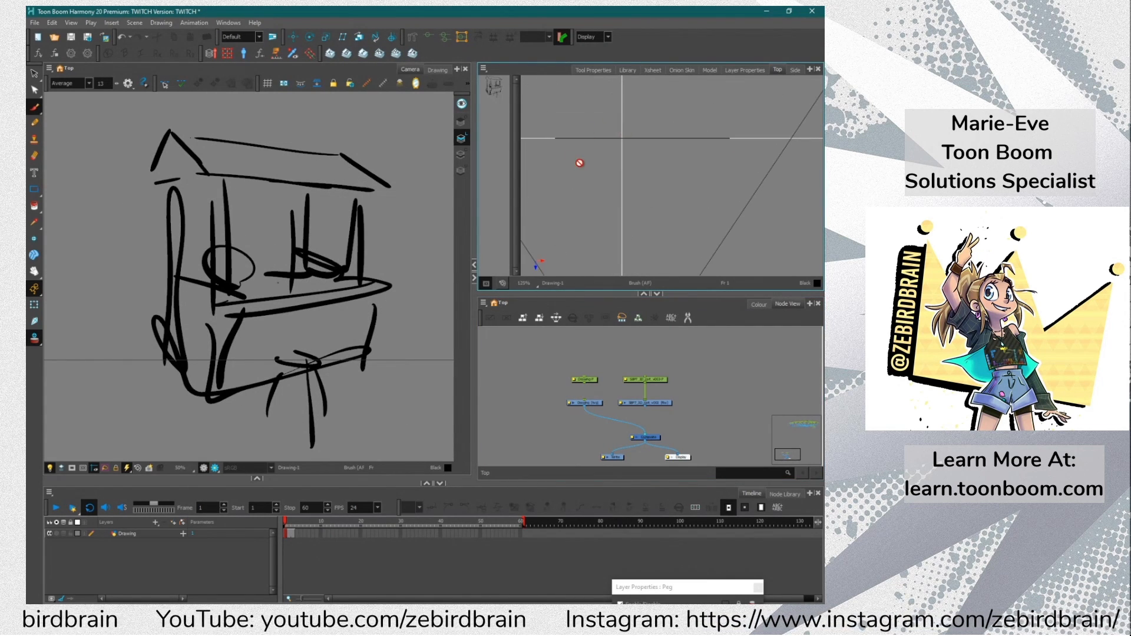
Reconnect the traced drawing to its peg to compare its placement in the Top view
{"action": "left_click", "coordinate": [584, 380]}
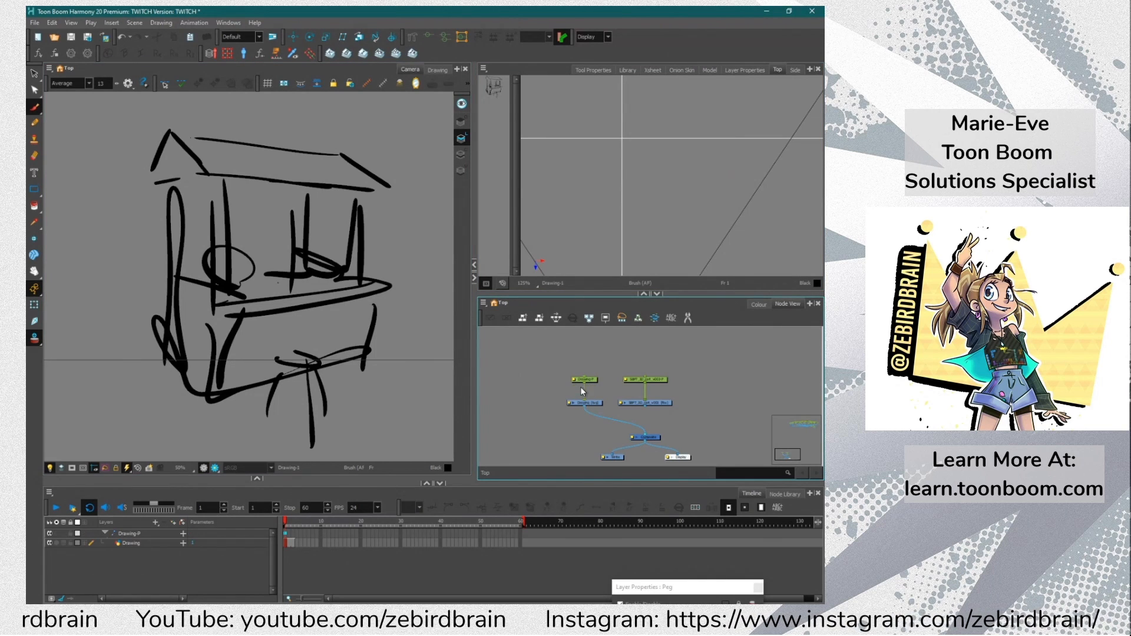
{"action": "scroll", "coordinate": [605, 177], "scroll_direction": "down", "scroll_amount": 8}
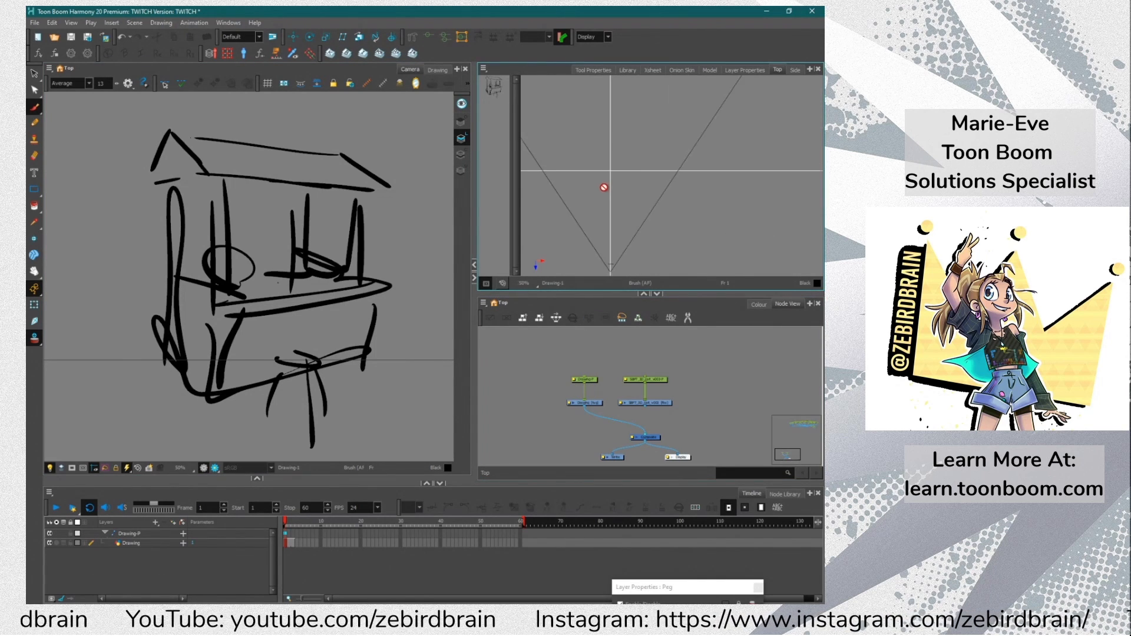
{"action": "left_click", "coordinate": [584, 384]}
{"action": "left_click", "coordinate": [587, 403]}
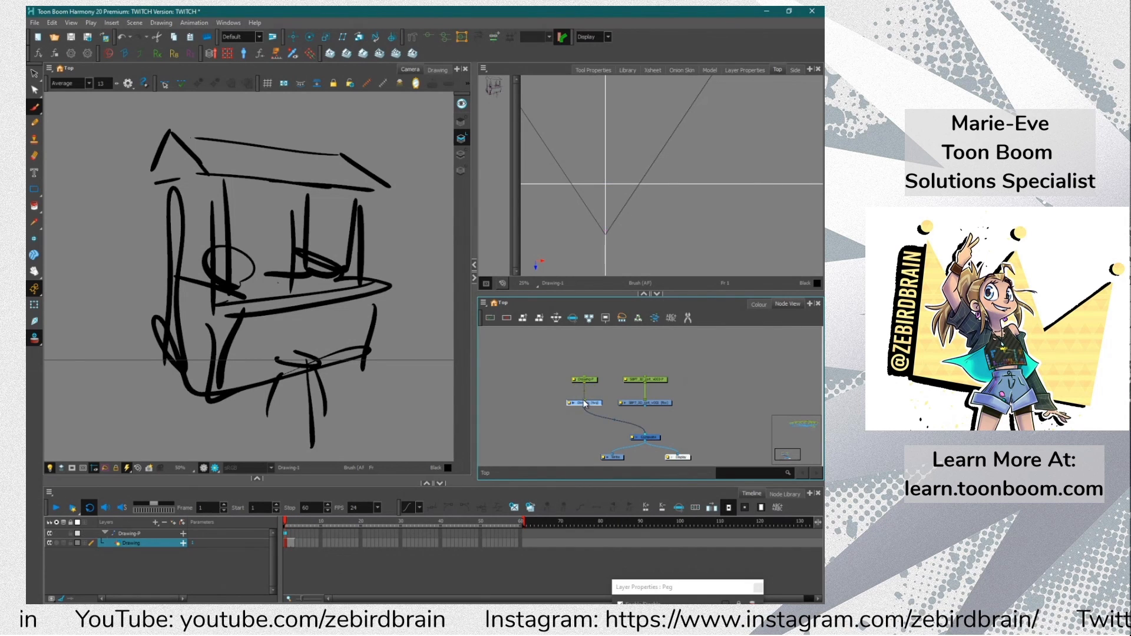
Detach the traced drawing from its peg and reconnect the 3D cart to the composite
{"action": "left_click_drag", "start_coordinate": [579, 397], "coordinate": [576, 394]}
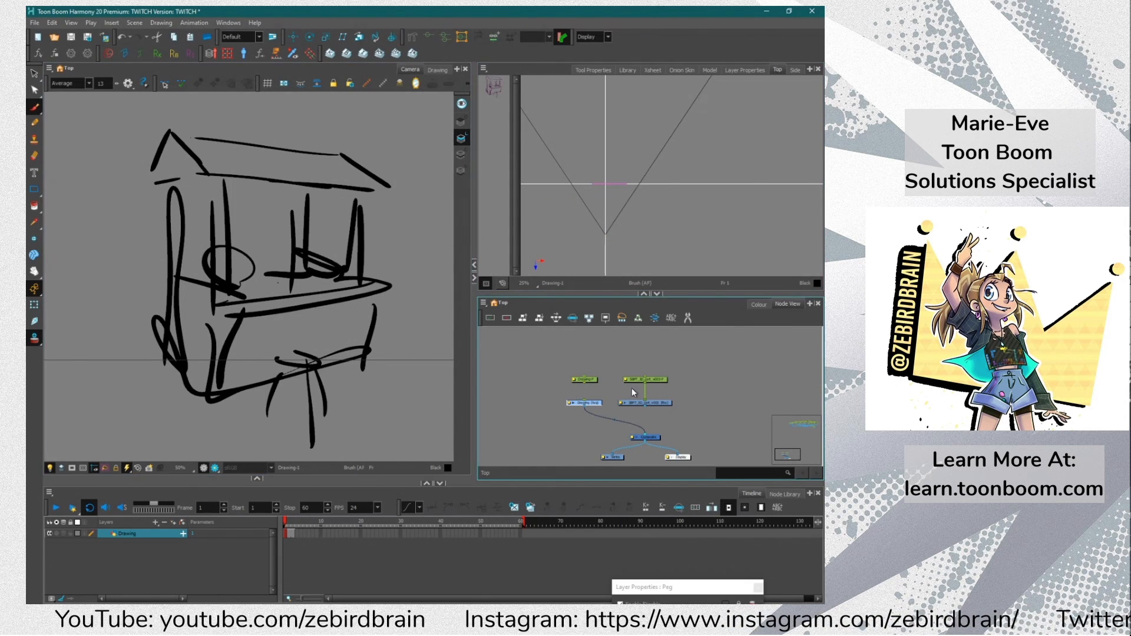
{"action": "left_click_drag", "start_coordinate": [646, 407], "coordinate": [648, 437]}
{"action": "mouse_move", "coordinate": [582, 385]}
{"action": "left_mouse_down"}
{"action": "mouse_move", "coordinate": [584, 401]}
{"action": "mouse_move", "coordinate": [579, 392]}
{"action": "left_mouse_up"}
{"action": "left_click_drag", "start_coordinate": [652, 435], "coordinate": [647, 420]}
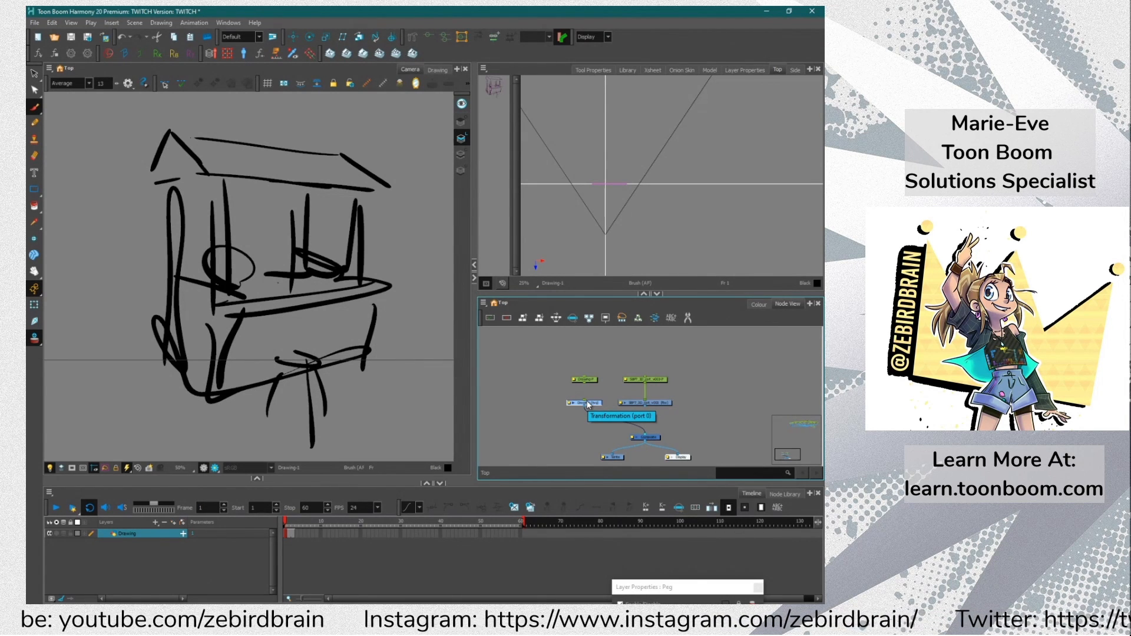
Delete the traced drawing and its peg along with the drawing files, and activate the Transform tool on the cart's peg
{"action": "left_click_drag", "start_coordinate": [633, 427], "coordinate": [558, 375]}
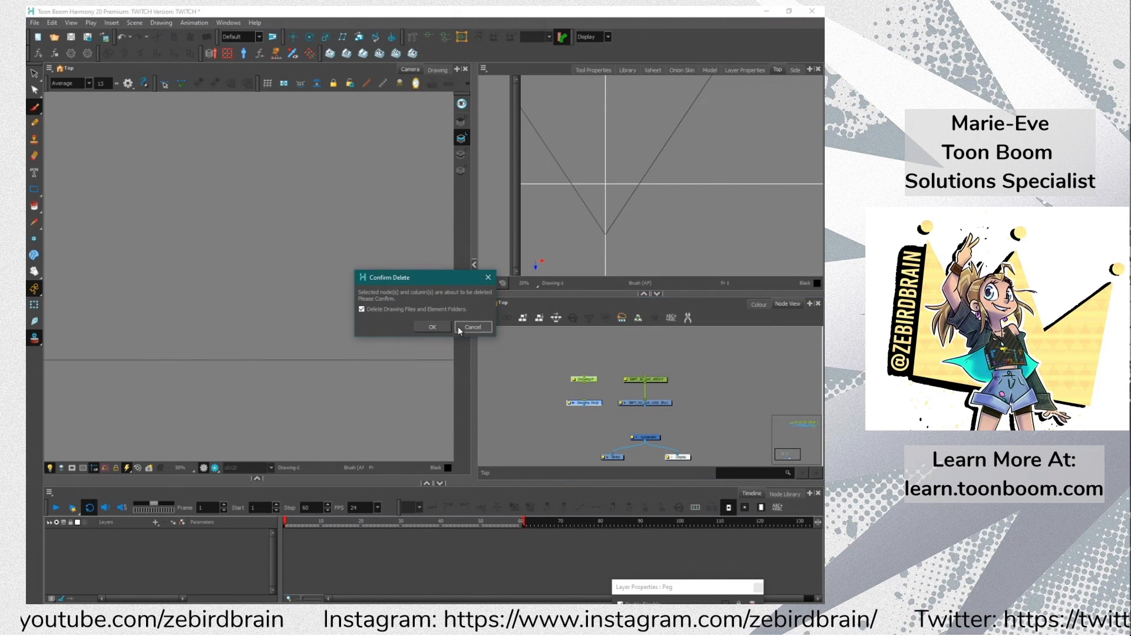
{"action": "left_click", "coordinate": [458, 326]}
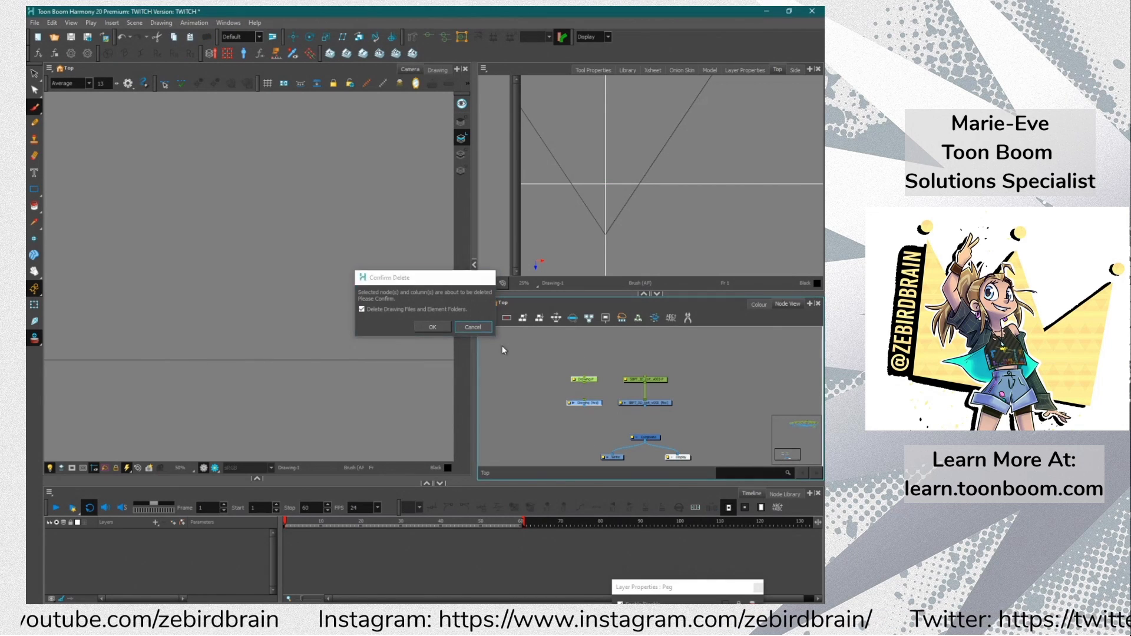
{"action": "left_click", "coordinate": [592, 404]}
{"action": "key", "text": "Delete"}
{"action": "left_click", "coordinate": [432, 328]}
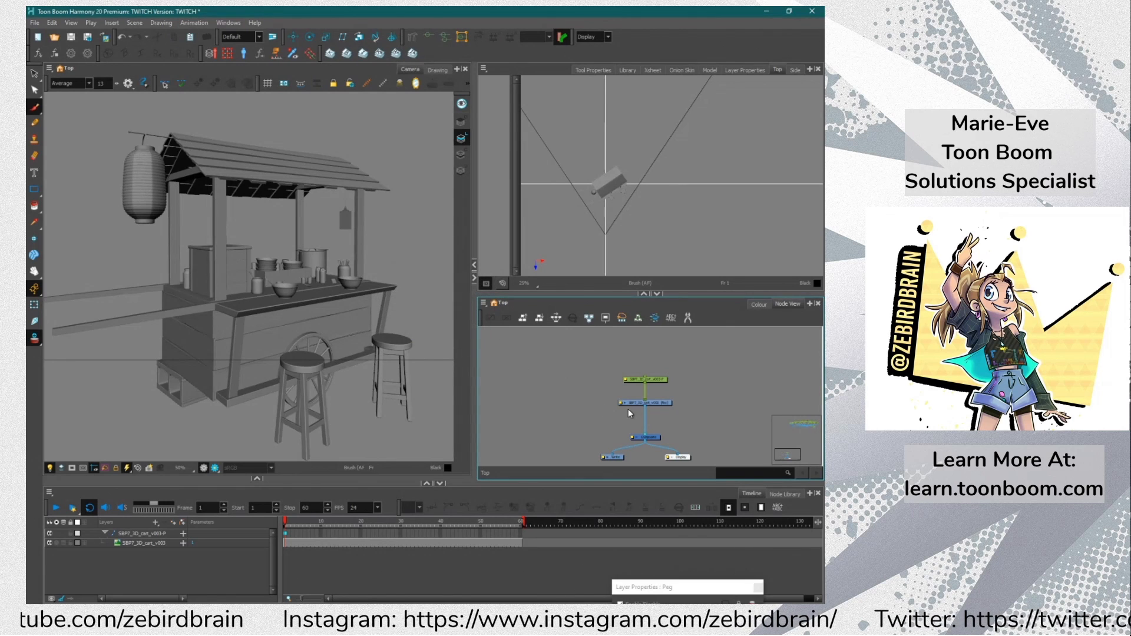
{"action": "left_click", "coordinate": [658, 385]}
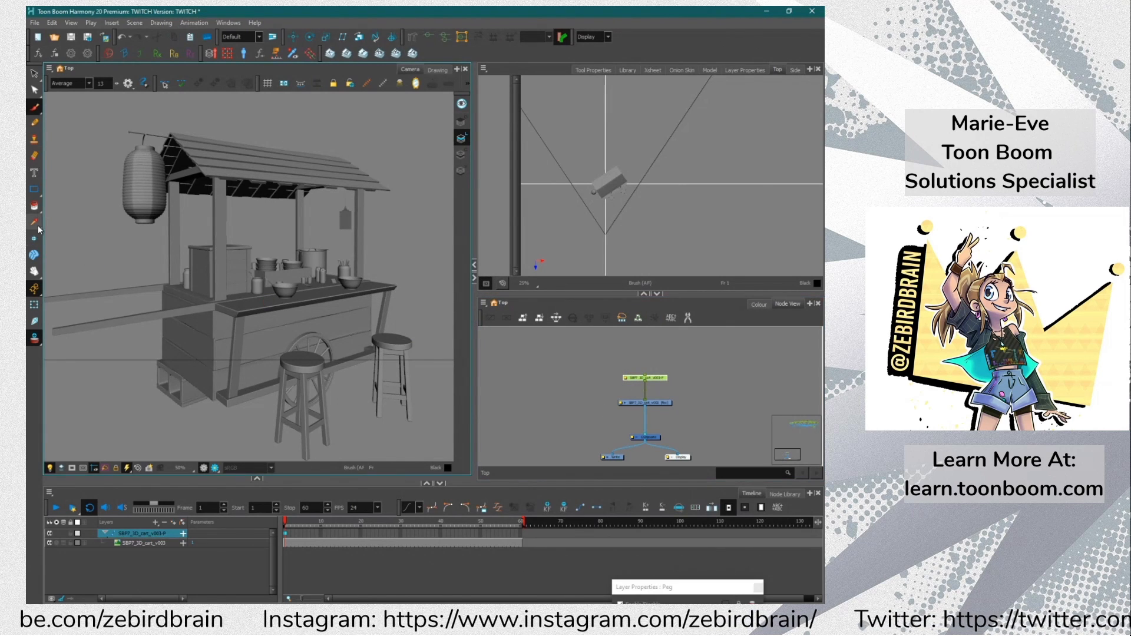
{"action": "left_click", "coordinate": [34, 305]}
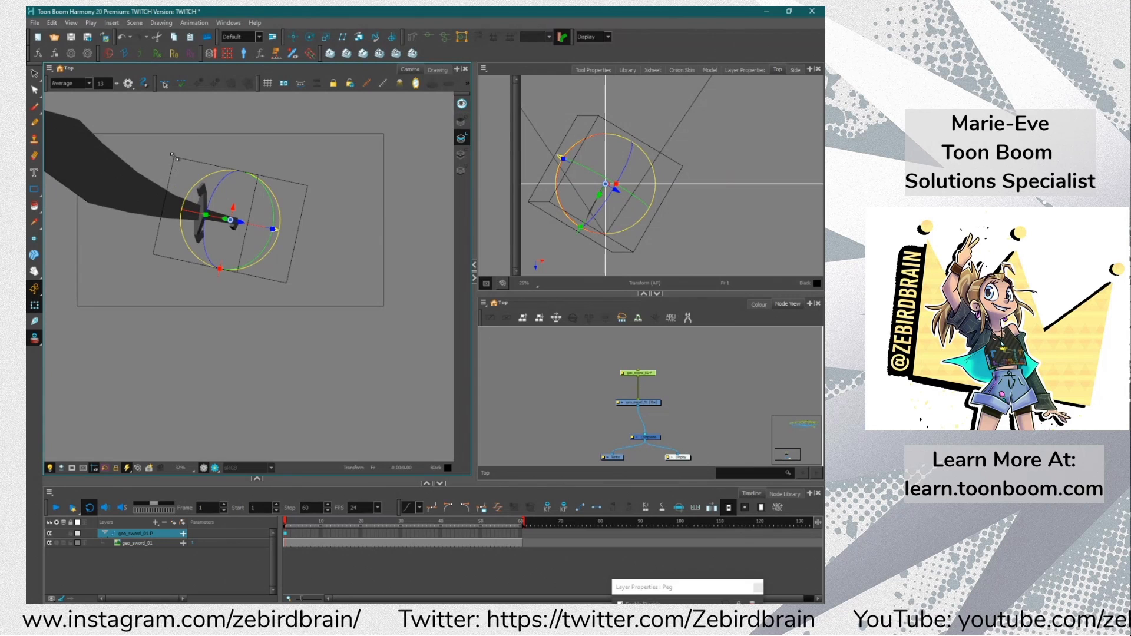
Add a keyframe on the 3D sword's peg at frame 30 and rotate the sword so its blade points down toward the camera
{"action": "left_click_drag", "start_coordinate": [154, 195], "coordinate": [131, 198]}
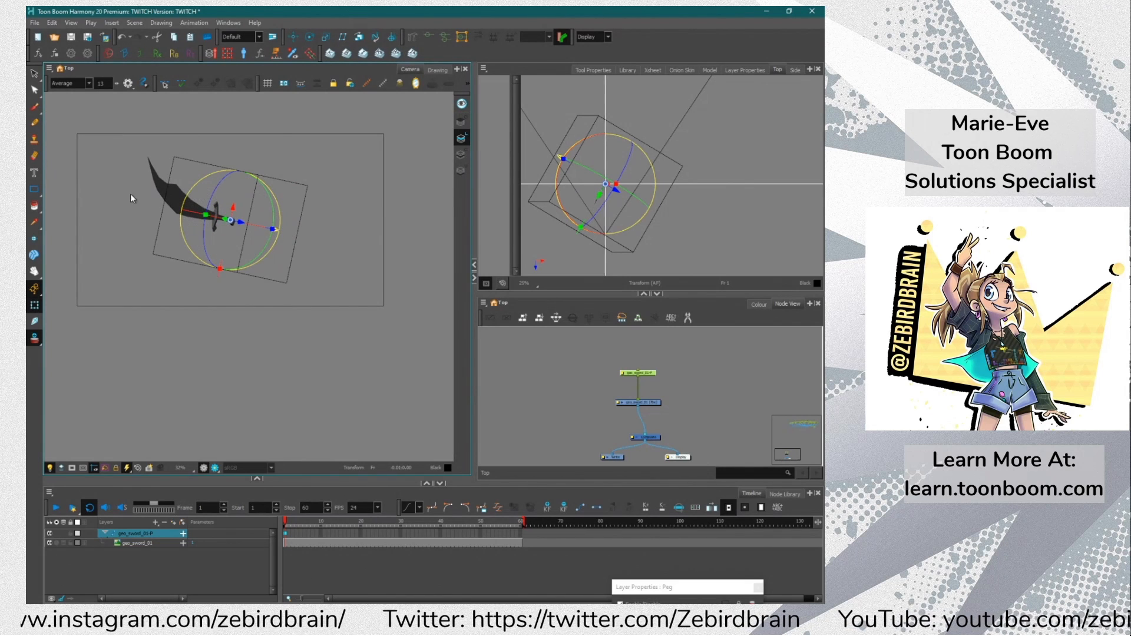
{"action": "scroll", "coordinate": [183, 202], "scroll_direction": "up", "scroll_amount": 1}
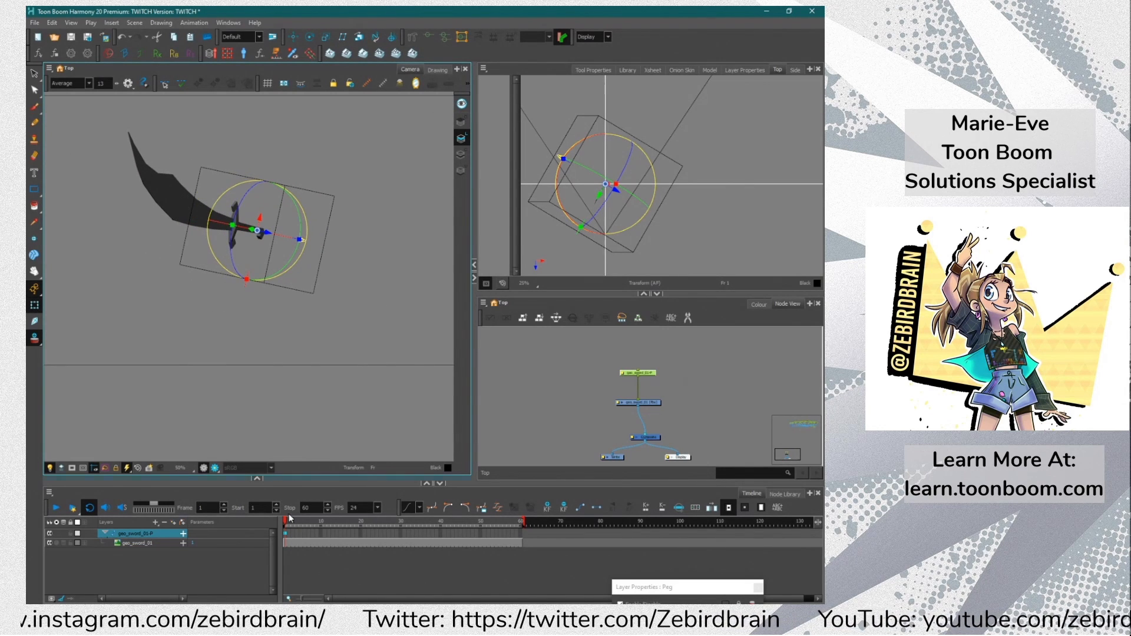
{"action": "left_click", "coordinate": [286, 532]}
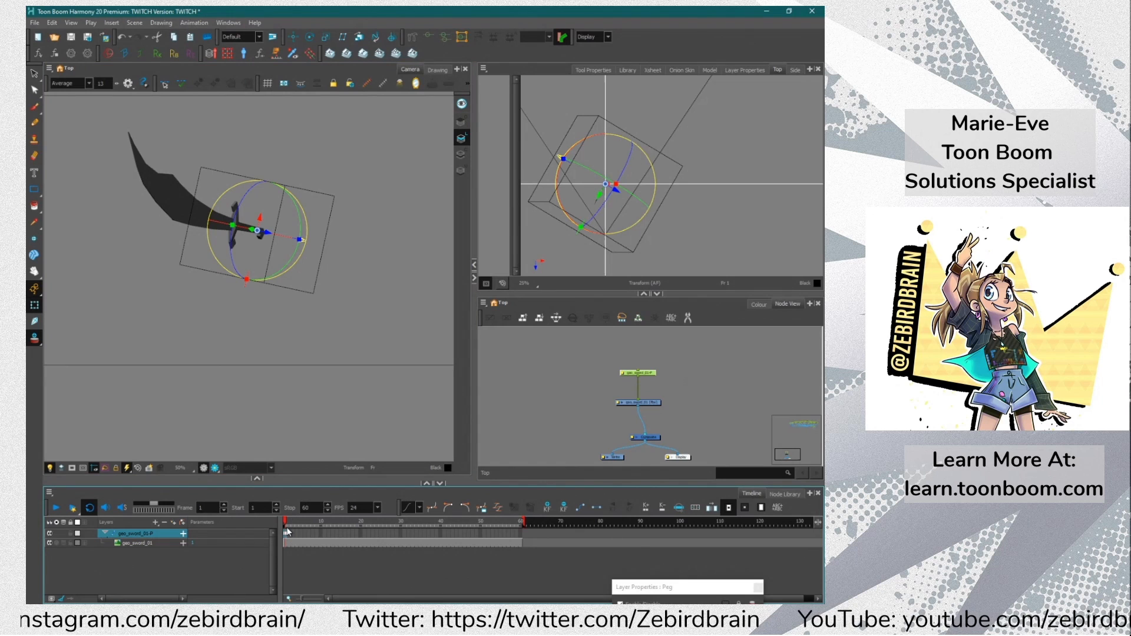
{"action": "left_click_drag", "start_coordinate": [287, 525], "coordinate": [402, 525]}
{"action": "left_click", "coordinate": [547, 507]}
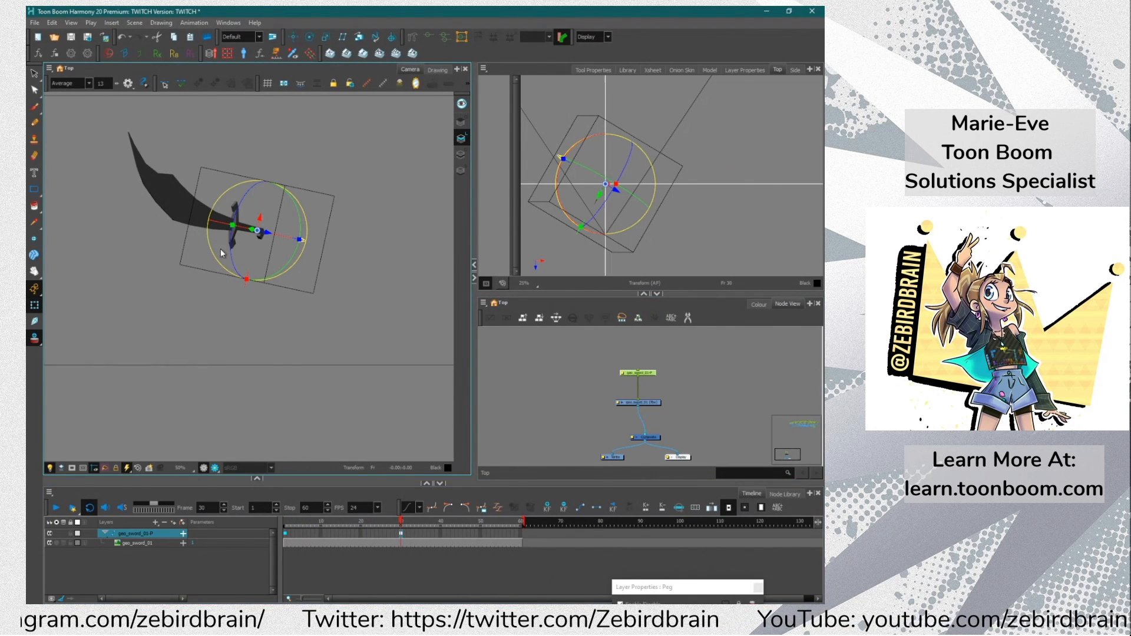
{"action": "left_click_drag", "start_coordinate": [219, 259], "coordinate": [186, 181]}
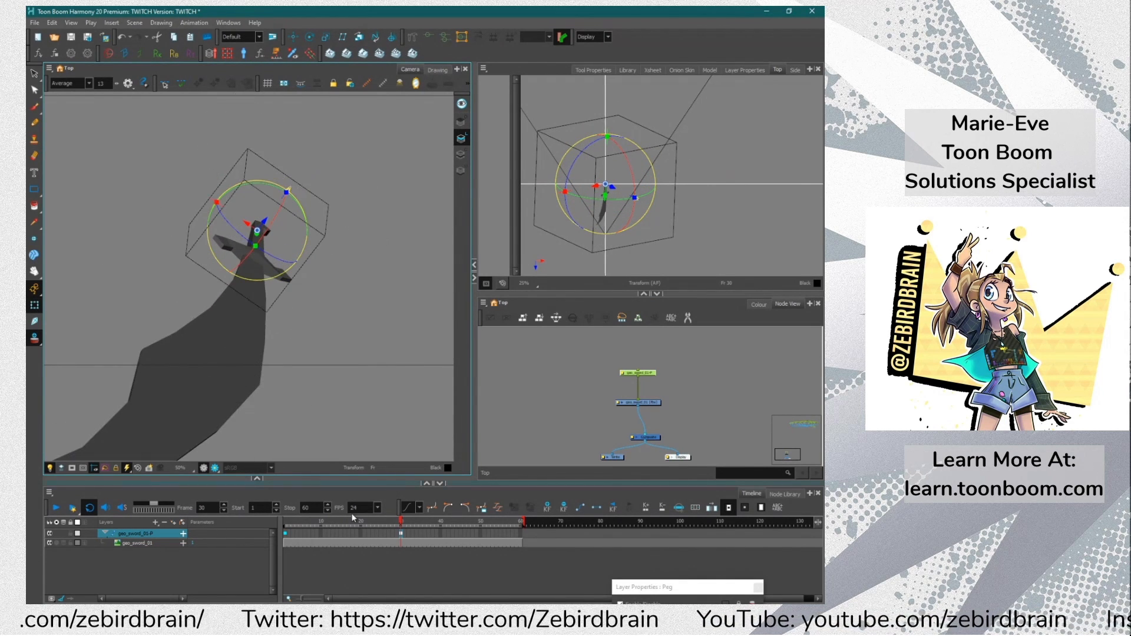
Interpolate the sword's rotation between the keyframes at frames 1 and 30, and play the animation back from frame 1
{"action": "key", "text": "shift+comma"}
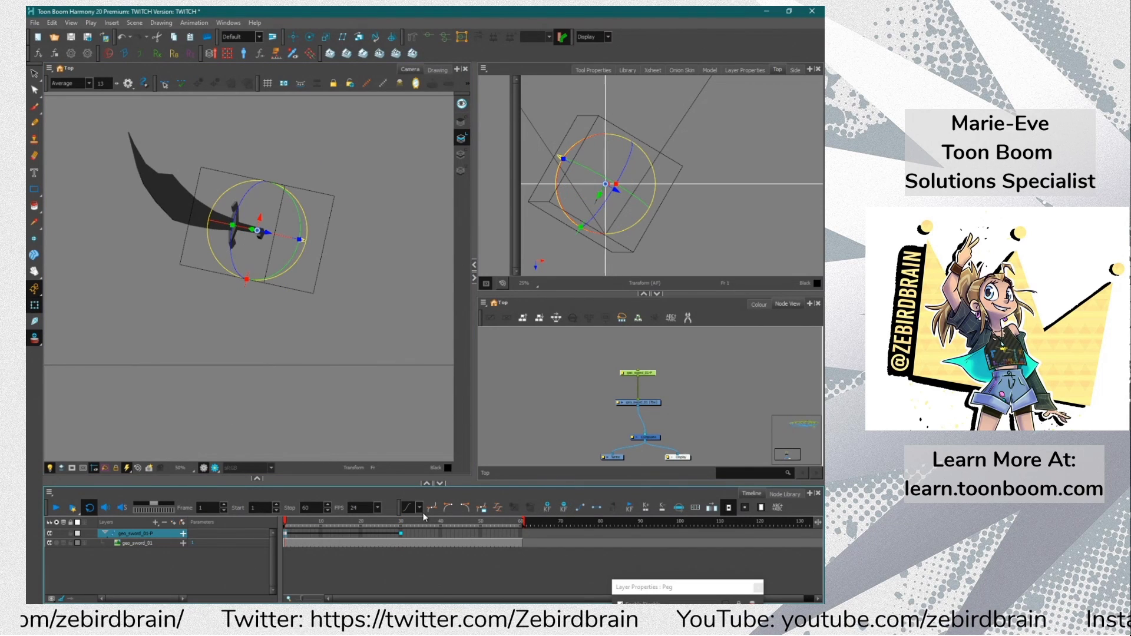
{"action": "mouse_move", "coordinate": [288, 521]}
{"action": "left_mouse_down"}
{"action": "mouse_move", "coordinate": [401, 523]}
{"action": "mouse_move", "coordinate": [284, 519]}
{"action": "left_mouse_up"}
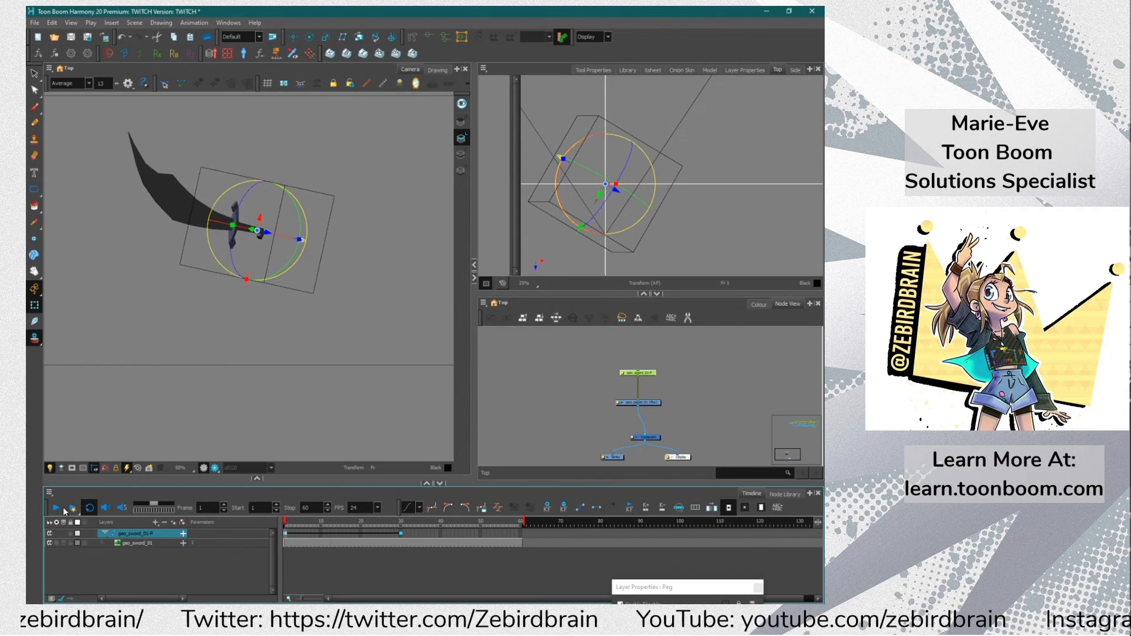
{"action": "left_click", "coordinate": [56, 508]}
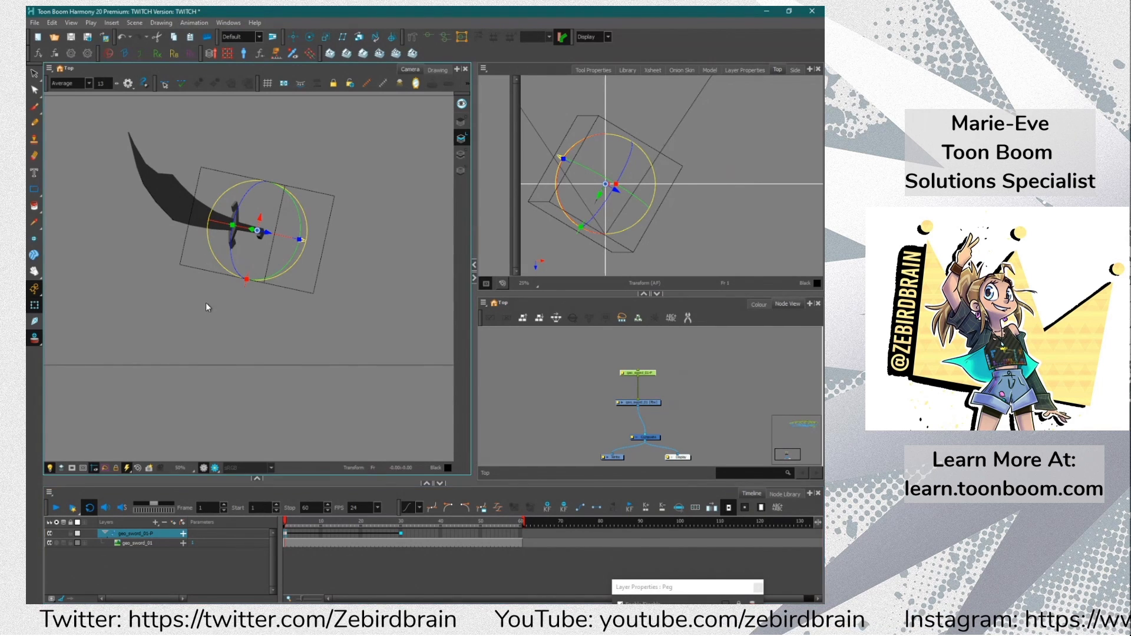
{"action": "key", "text": "Return"}
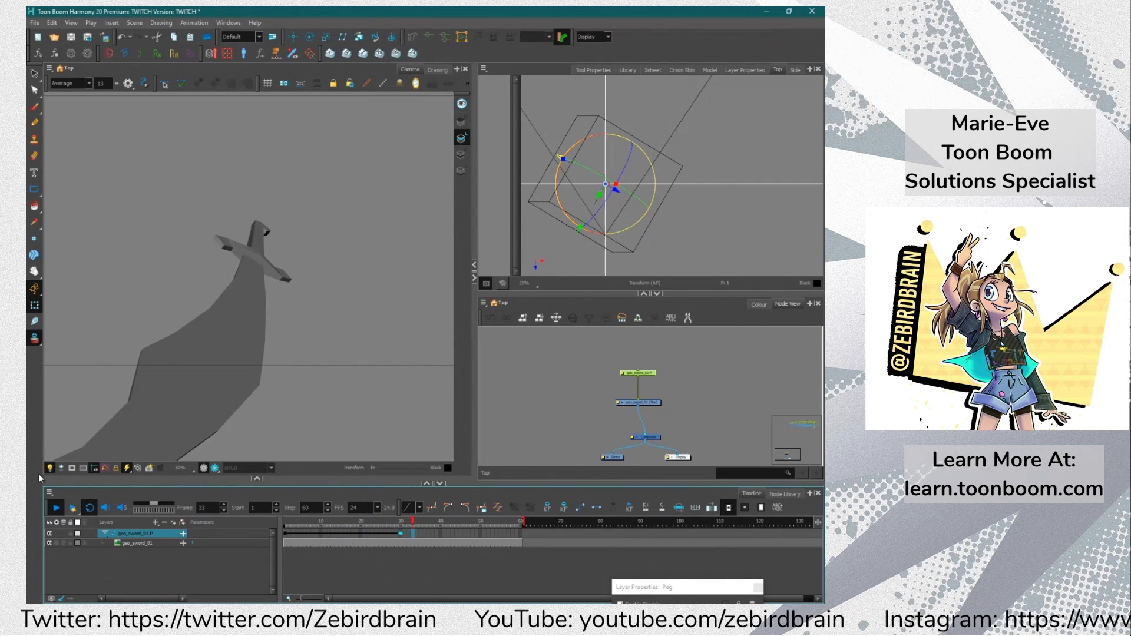
{"action": "key", "text": "Return"}
{"action": "left_click", "coordinate": [51, 475]}
{"action": "key", "text": "Return"}
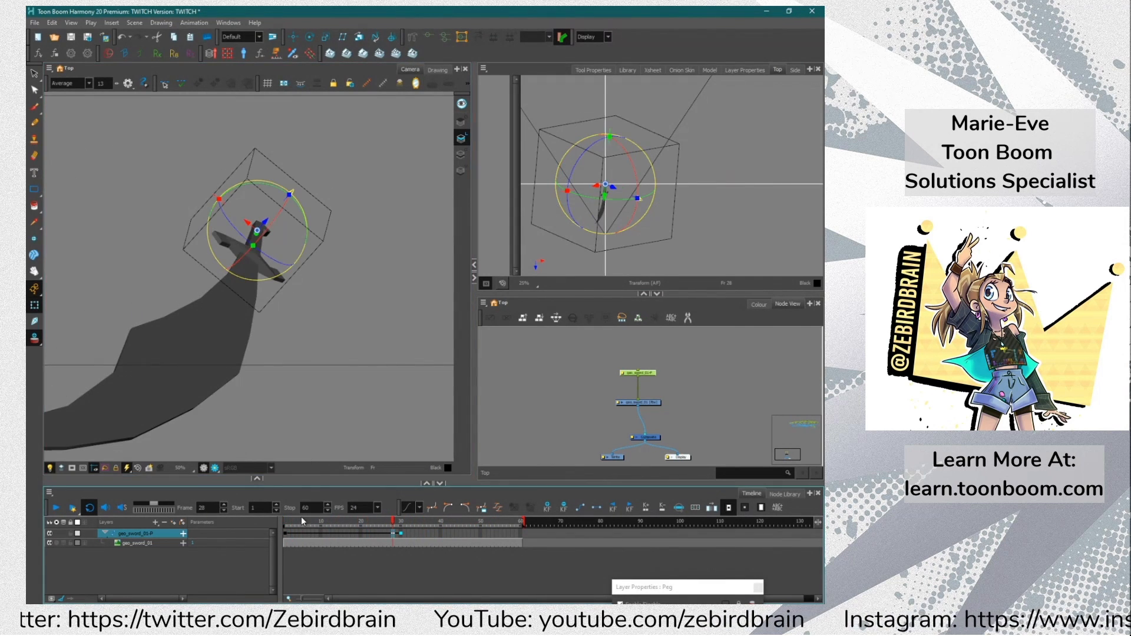
{"action": "left_click_drag", "start_coordinate": [300, 518], "coordinate": [286, 518]}
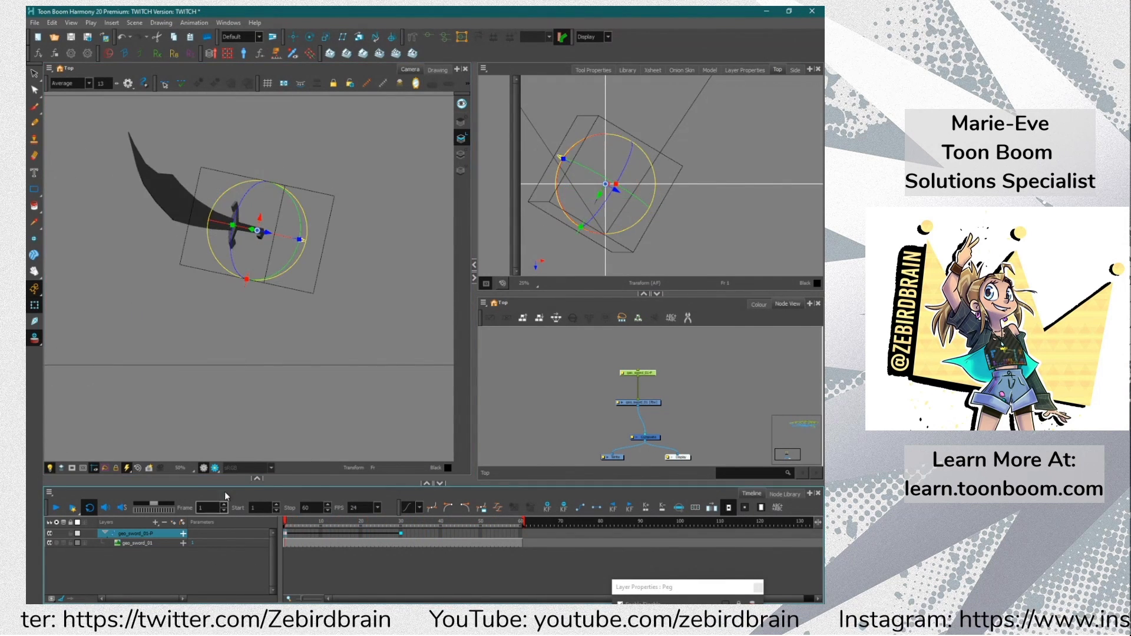
Add a new drawing layer alongside the sword model in the composite
{"action": "left_click", "coordinate": [544, 375]}
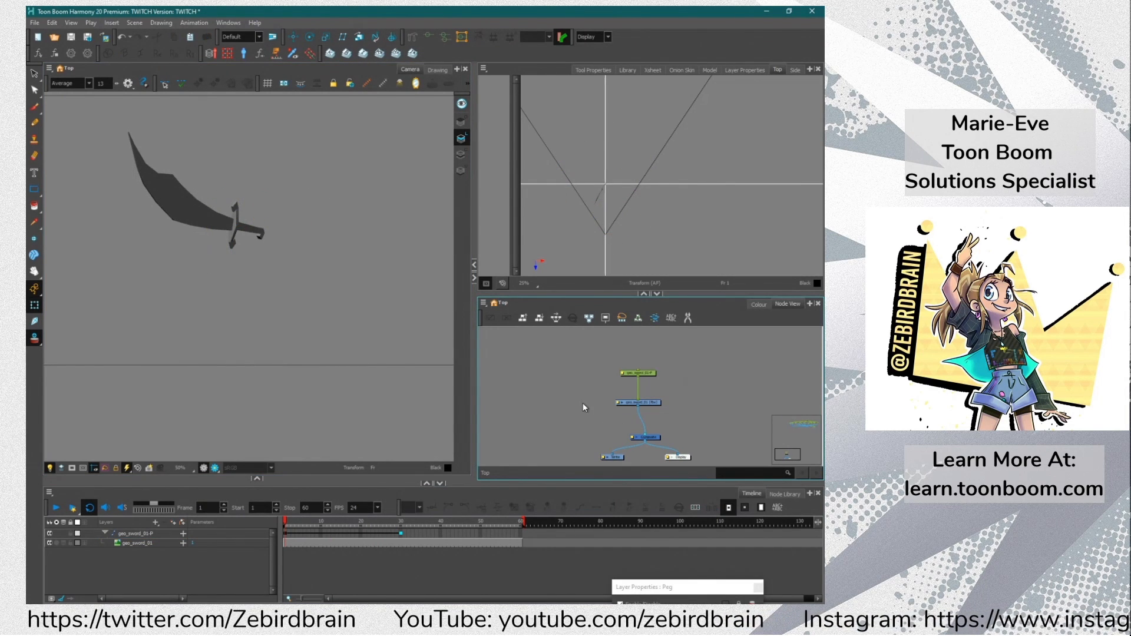
{"action": "key", "text": "ctrl+r"}
{"action": "left_click", "coordinate": [403, 346]}
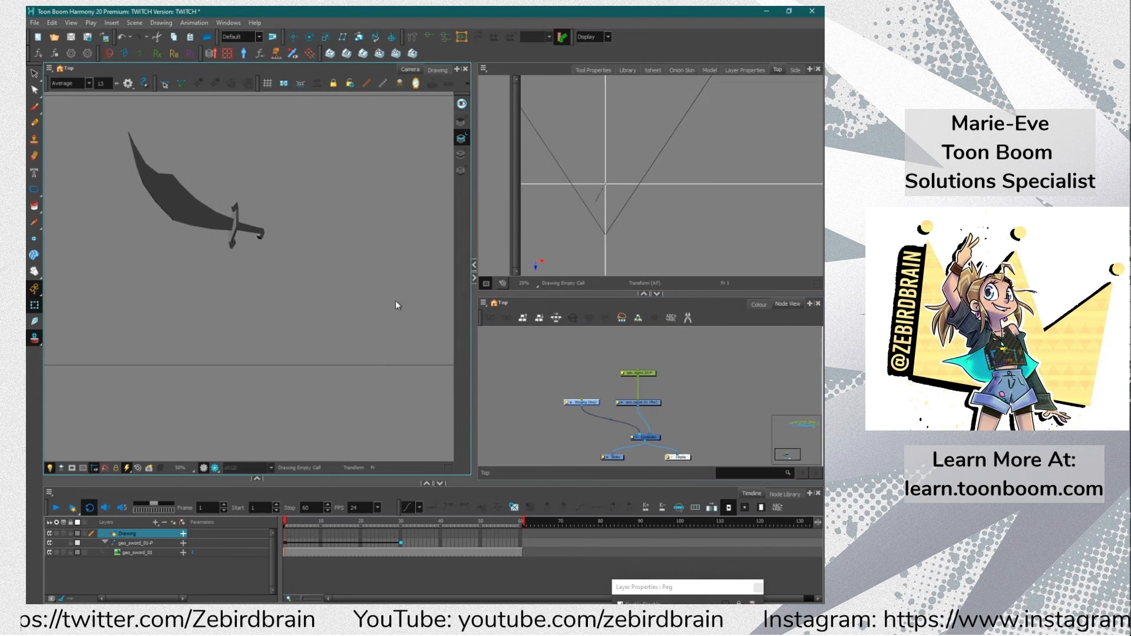
Try to trace the sword's lower edge with the Brush on frame 1 of the new drawing layer
{"action": "left_click", "coordinate": [34, 108]}
{"action": "left_click_drag", "start_coordinate": [130, 136], "coordinate": [207, 230]}
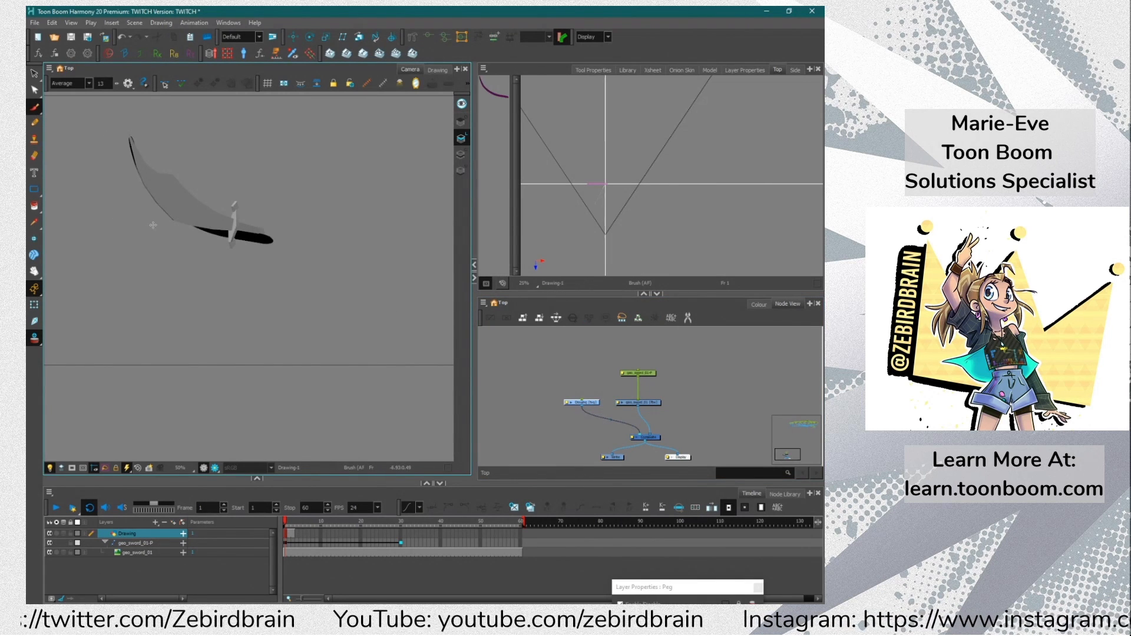
{"action": "scroll", "coordinate": [151, 224], "scroll_direction": "up", "scroll_amount": 4}
{"action": "scroll", "coordinate": [230, 240], "scroll_direction": "down", "scroll_amount": 3}
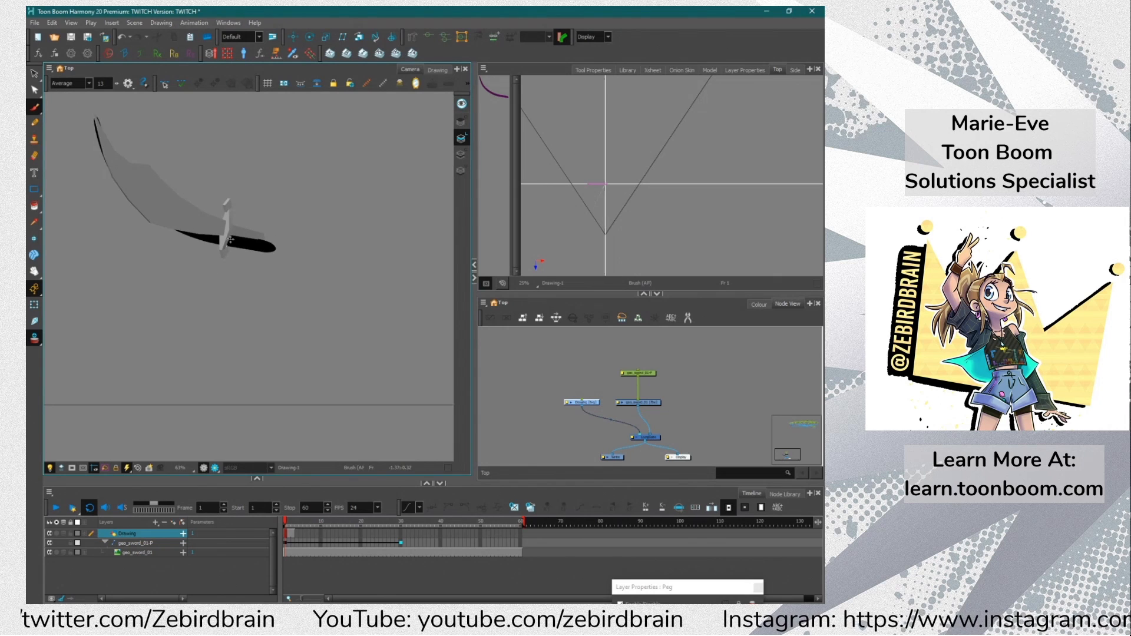
{"action": "mouse_move", "coordinate": [286, 522]}
{"action": "left_mouse_down"}
{"action": "mouse_move", "coordinate": [413, 515]}
{"action": "mouse_move", "coordinate": [358, 506]}
{"action": "mouse_move", "coordinate": [289, 517]}
{"action": "mouse_move", "coordinate": [401, 516]}
{"action": "mouse_move", "coordinate": [285, 517]}
{"action": "left_mouse_up"}
Add a parent peg to the drawing layer and move it toward the camera in the Top view with the Maintain Size tool
{"action": "left_click", "coordinate": [590, 404]}
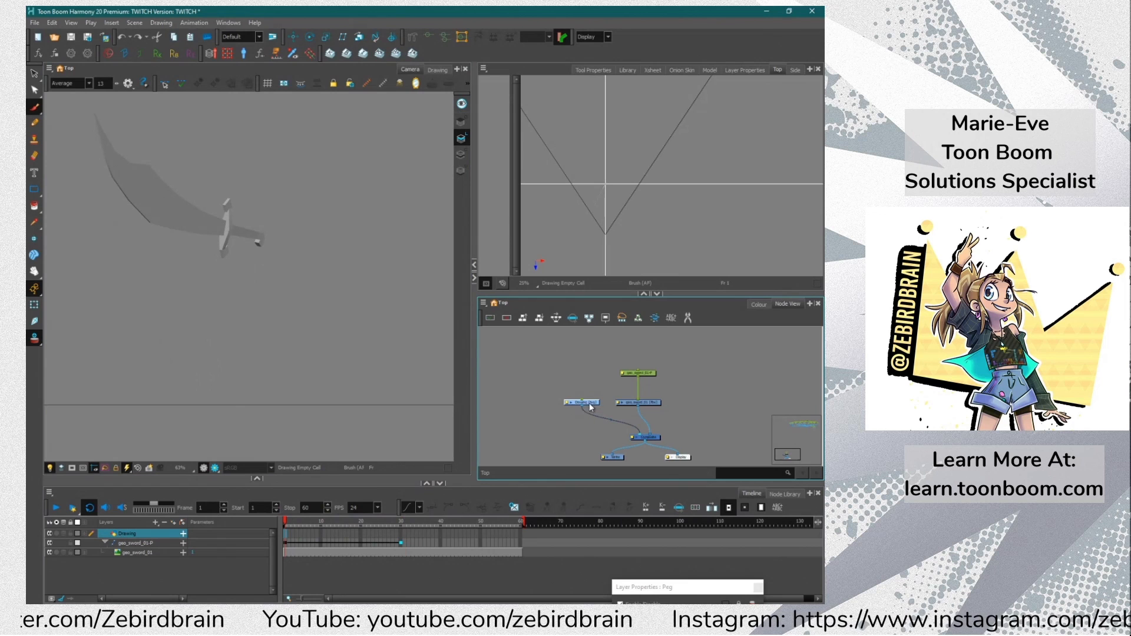
{"action": "left_click", "coordinate": [359, 37]}
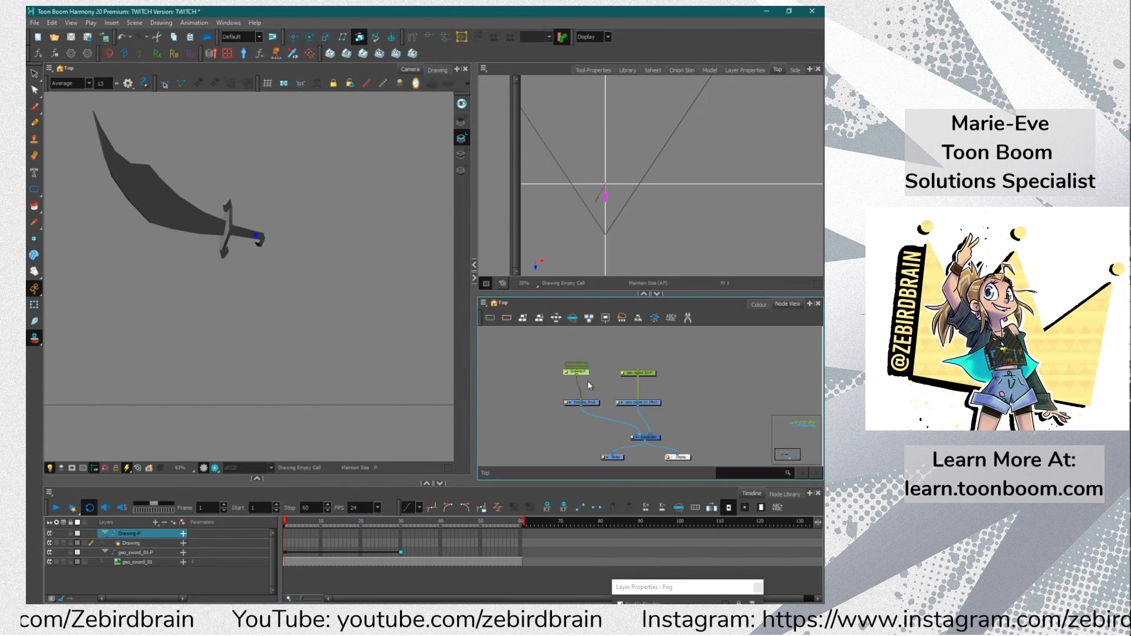
{"action": "key", "text": "ctrl+p"}
{"action": "left_click", "coordinate": [605, 199]}
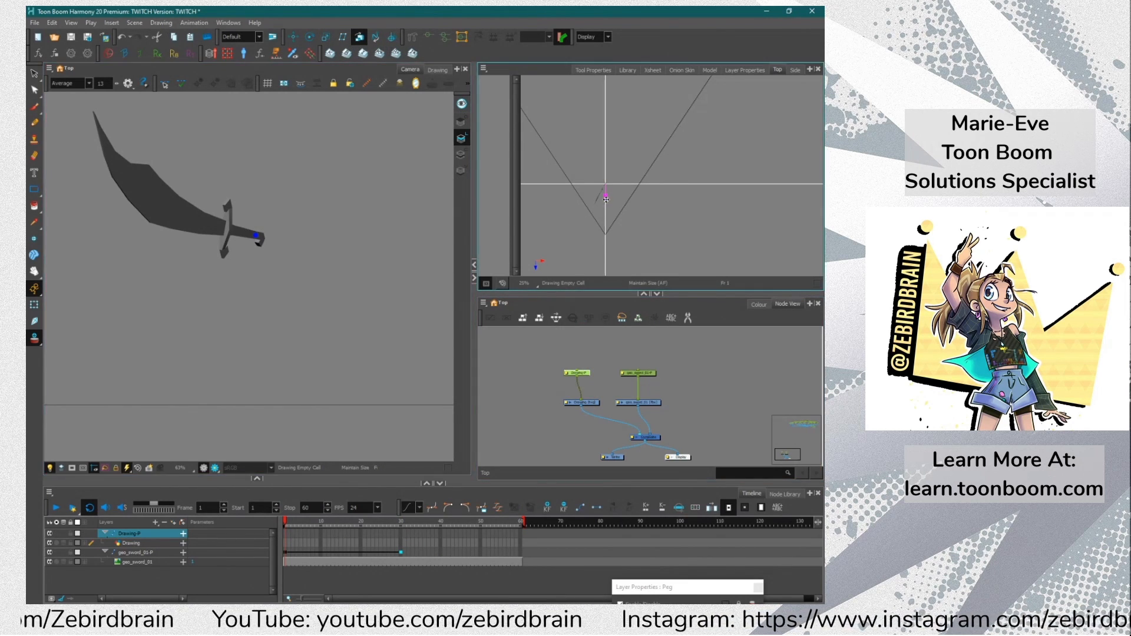
Trace the sword's outline in black with the Brush on frame 1 of the drawing layer
{"action": "left_click", "coordinate": [592, 403]}
{"action": "left_click", "coordinate": [35, 107]}
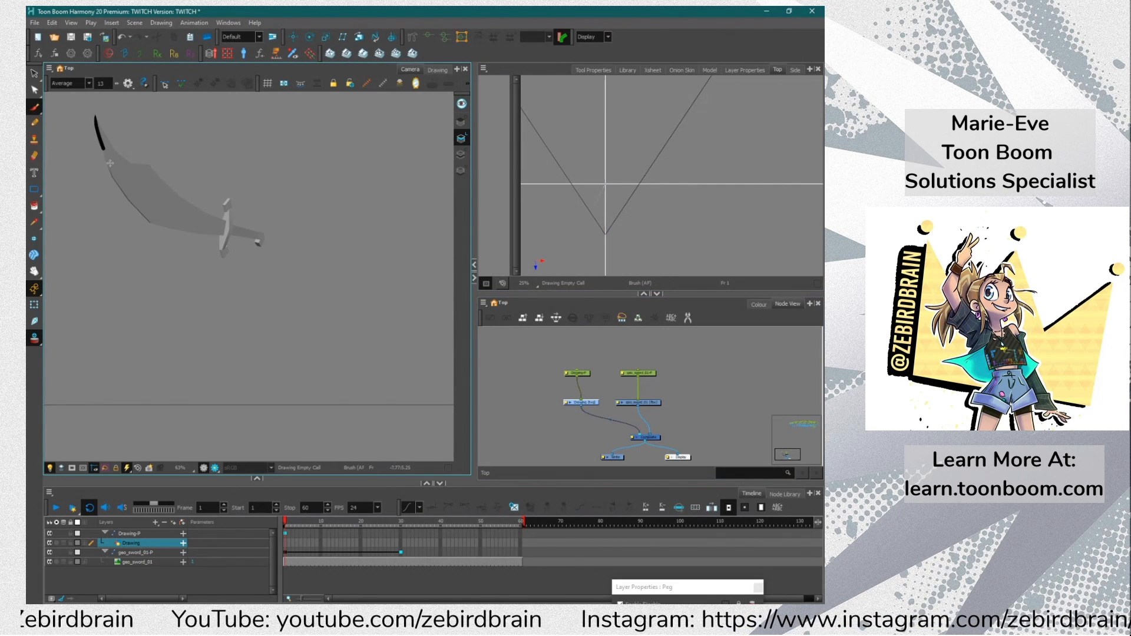
{"action": "mouse_move", "coordinate": [110, 164]}
{"action": "left_mouse_down"}
{"action": "mouse_move", "coordinate": [147, 218]}
{"action": "mouse_move", "coordinate": [210, 236]}
{"action": "left_mouse_up"}
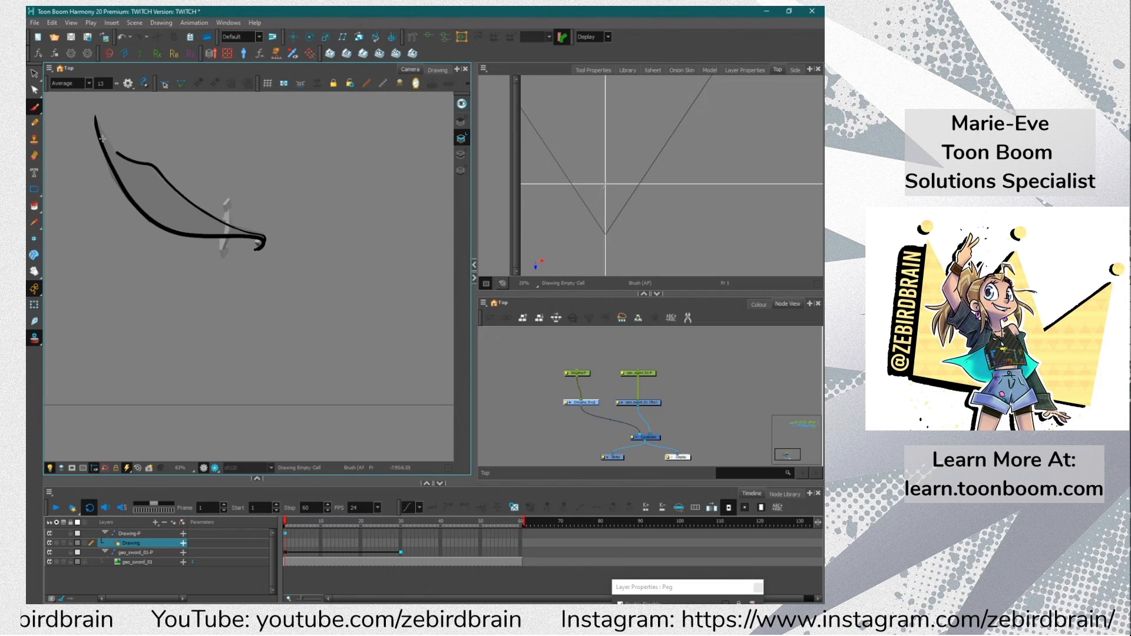
{"action": "left_click_drag", "start_coordinate": [103, 139], "coordinate": [117, 154]}
Trace the rotating sword's outline with Brush strokes on frames 4 and 7
{"action": "key", "text": "period"}
{"action": "key", "text": "period"}
{"action": "key", "text": "period"}
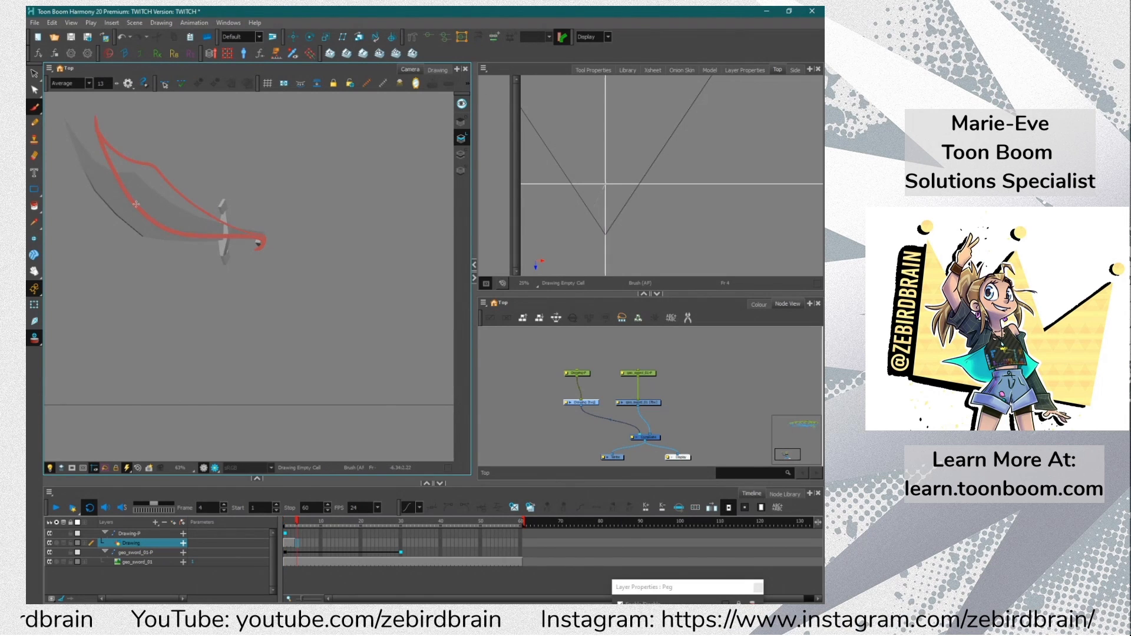
{"action": "left_click_drag", "start_coordinate": [199, 217], "coordinate": [259, 243]}
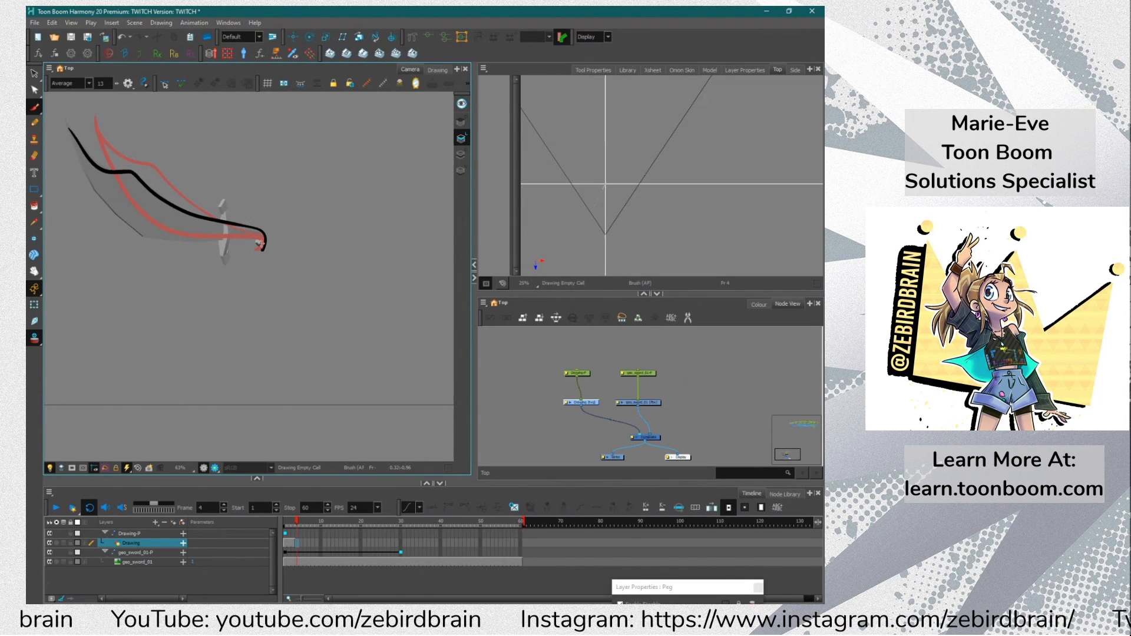
{"action": "key", "text": "period"}
{"action": "key", "text": "period"}
{"action": "key", "text": "period"}
{"action": "mouse_move", "coordinate": [135, 233]}
{"action": "left_mouse_down"}
{"action": "mouse_move", "coordinate": [122, 180]}
{"action": "mouse_move", "coordinate": [274, 246]}
{"action": "mouse_move", "coordinate": [231, 238]}
{"action": "mouse_move", "coordinate": [161, 256]}
{"action": "mouse_move", "coordinate": [51, 175]}
{"action": "mouse_move", "coordinate": [46, 158]}
{"action": "mouse_move", "coordinate": [172, 278]}
{"action": "mouse_move", "coordinate": [298, 255]}
{"action": "left_mouse_up"}
Trace the rotating sword's outline with Brush strokes on frames 10 and 13
{"action": "key", "text": "period"}
{"action": "key", "text": "period"}
{"action": "key", "text": "period"}
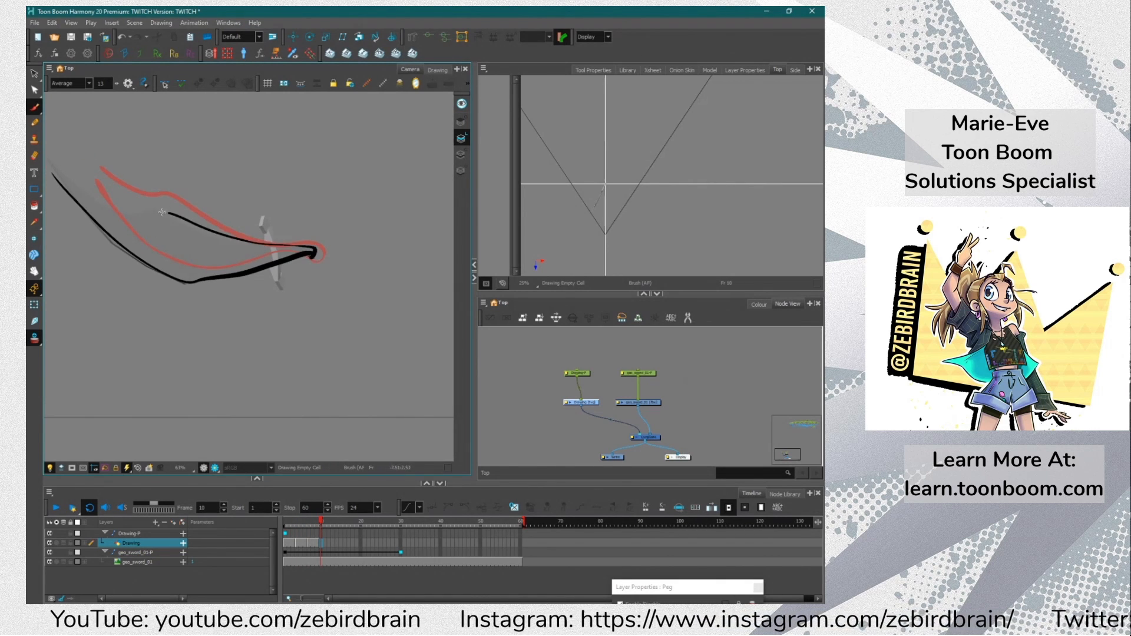
{"action": "mouse_move", "coordinate": [162, 212]}
{"action": "left_mouse_down"}
{"action": "mouse_move", "coordinate": [96, 205]}
{"action": "mouse_move", "coordinate": [53, 174]}
{"action": "left_mouse_up"}
{"action": "key", "text": "period"}
{"action": "key", "text": "period"}
{"action": "key", "text": "period"}
{"action": "mouse_move", "coordinate": [82, 209]}
{"action": "left_mouse_down"}
{"action": "mouse_move", "coordinate": [180, 291]}
{"action": "mouse_move", "coordinate": [292, 311]}
{"action": "mouse_move", "coordinate": [359, 272]}
{"action": "left_mouse_up"}
{"action": "mouse_move", "coordinate": [259, 260]}
{"action": "left_mouse_down"}
{"action": "mouse_move", "coordinate": [154, 236]}
{"action": "mouse_move", "coordinate": [70, 189]}
{"action": "mouse_move", "coordinate": [163, 258]}
{"action": "mouse_move", "coordinate": [366, 271]}
{"action": "mouse_move", "coordinate": [289, 325]}
{"action": "mouse_move", "coordinate": [167, 321]}
{"action": "mouse_move", "coordinate": [78, 248]}
{"action": "left_mouse_up"}
Trace the sword's outline with rough Brush strokes on frames 16 and 19
{"action": "key", "text": "period"}
{"action": "key", "text": "period"}
{"action": "key", "text": "period"}
{"action": "key", "text": "period"}
{"action": "key", "text": "period"}
{"action": "key", "text": "period"}
{"action": "mouse_move", "coordinate": [67, 303]}
{"action": "left_mouse_down"}
{"action": "mouse_move", "coordinate": [234, 296]}
{"action": "mouse_move", "coordinate": [426, 258]}
{"action": "mouse_move", "coordinate": [306, 390]}
{"action": "mouse_move", "coordinate": [80, 305]}
{"action": "left_mouse_up"}
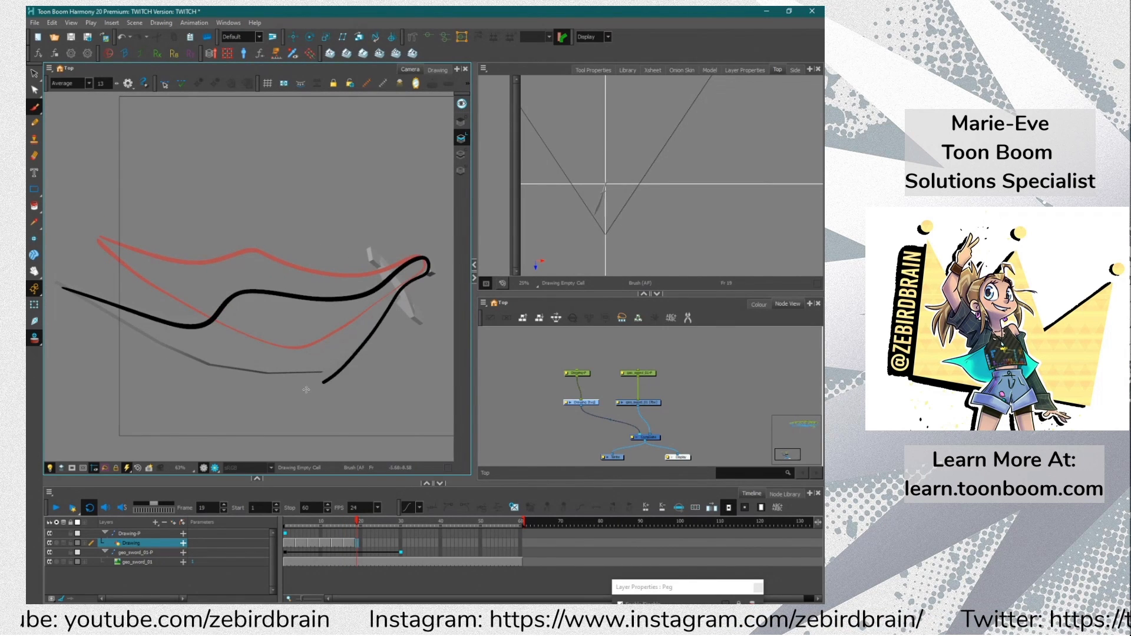
Turn off the onion skin and flip back and forth through the traced sword drawings to check the motion
{"action": "key", "text": "f"}
{"action": "key", "text": "f"}
{"action": "key", "text": "f"}
{"action": "key", "text": "f"}
{"action": "key", "text": "f"}
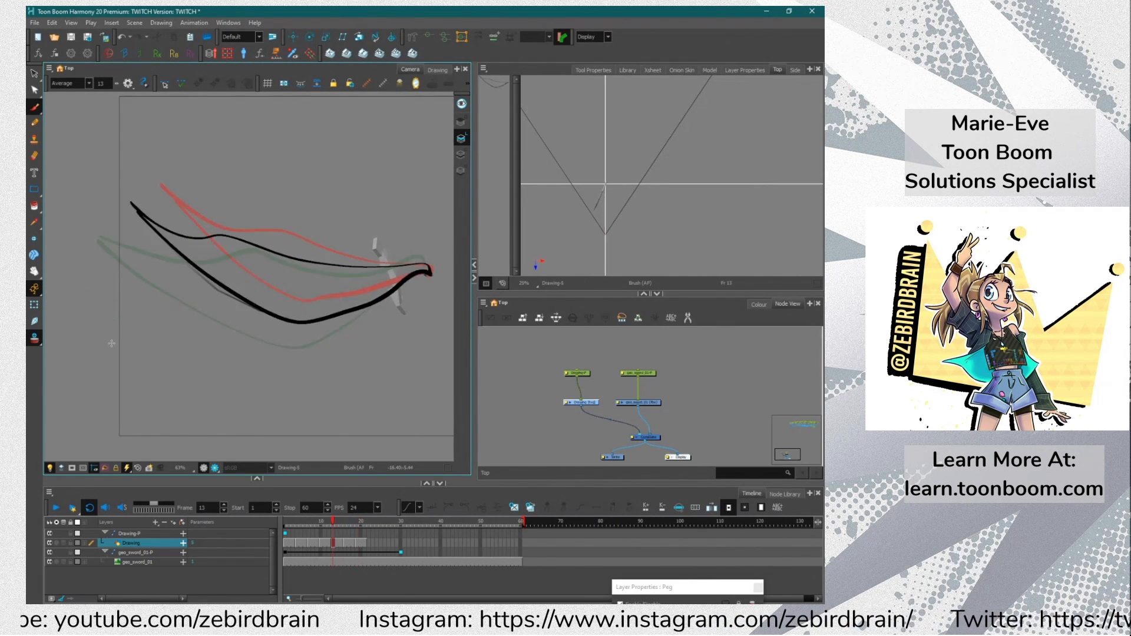
{"action": "key", "text": "g"}
{"action": "key", "text": "g"}
{"action": "key", "text": "g"}
{"action": "key", "text": "g"}
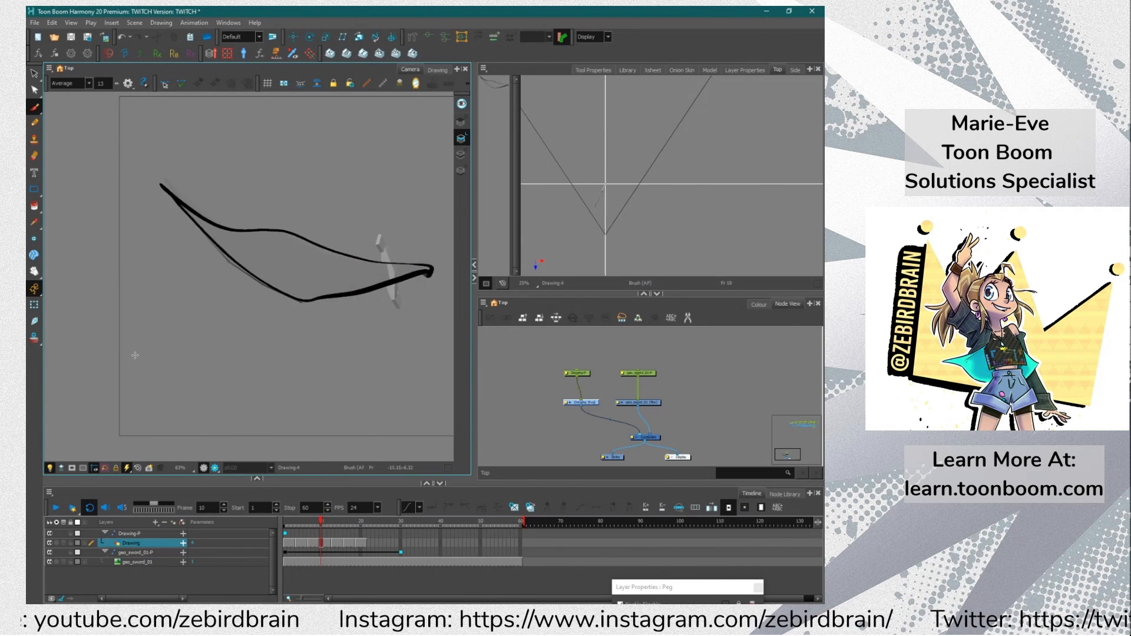
{"action": "key", "text": "f"}
{"action": "key", "text": "f"}
{"action": "key", "text": "f"}
{"action": "key", "text": "f"}
{"action": "key", "text": "f"}
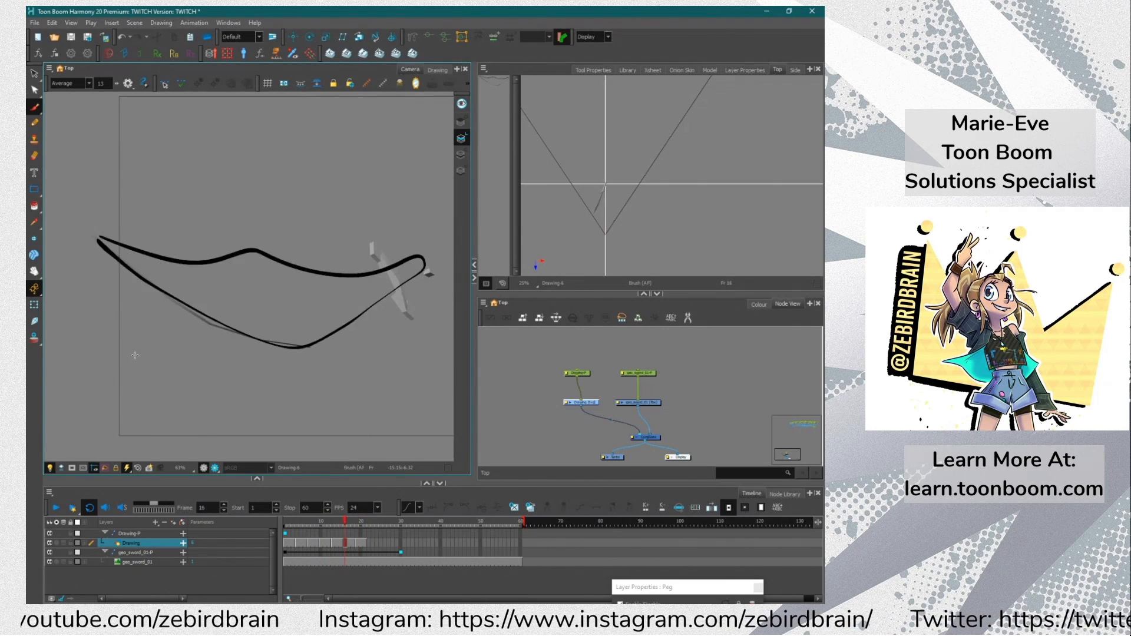
{"action": "key", "text": "g"}
{"action": "key", "text": "g"}
{"action": "key", "text": "g"}
{"action": "key", "text": "g"}
{"action": "key", "text": "g"}
{"action": "key", "text": "g"}
{"action": "key", "text": "g"}
{"action": "key", "text": "g"}
{"action": "key", "text": "g"}
{"action": "key", "text": "g"}
{"action": "key", "text": "g"}
{"action": "key", "text": "g"}
{"action": "key", "text": "g"}
{"action": "key", "text": "g"}
{"action": "key", "text": "g"}
{"action": "key", "text": "g"}
{"action": "key", "text": "g"}
{"action": "key", "text": "g"}
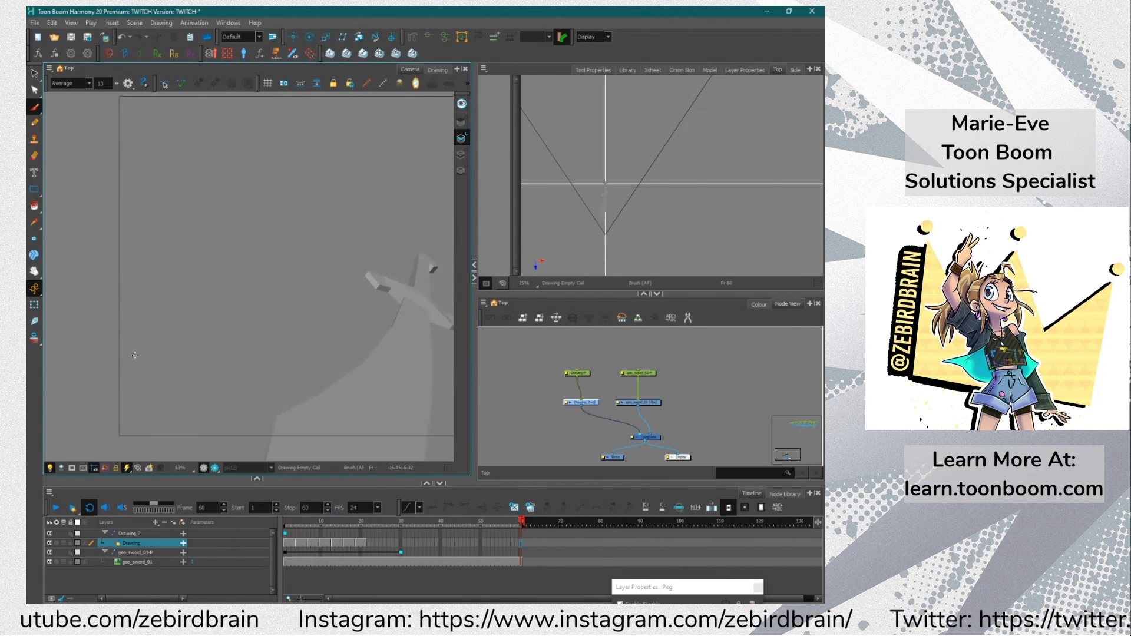
Step back and forth through the timeline to compare the traced drawings with the 3D sword underneath
{"action": "key", "text": "f"}
{"action": "key", "text": "f"}
{"action": "key", "text": "f"}
{"action": "key", "text": "f"}
{"action": "key", "text": "f"}
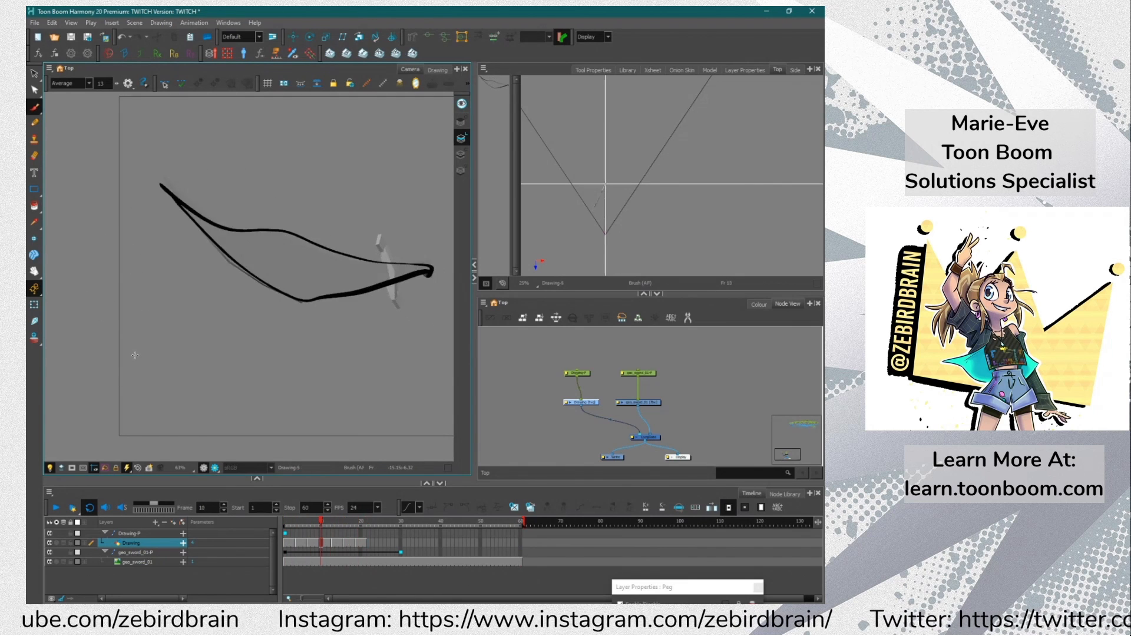
{"action": "key", "text": "g"}
{"action": "key", "text": "g"}
{"action": "key", "text": "g"}
{"action": "key", "text": "g"}
{"action": "key", "text": "g"}
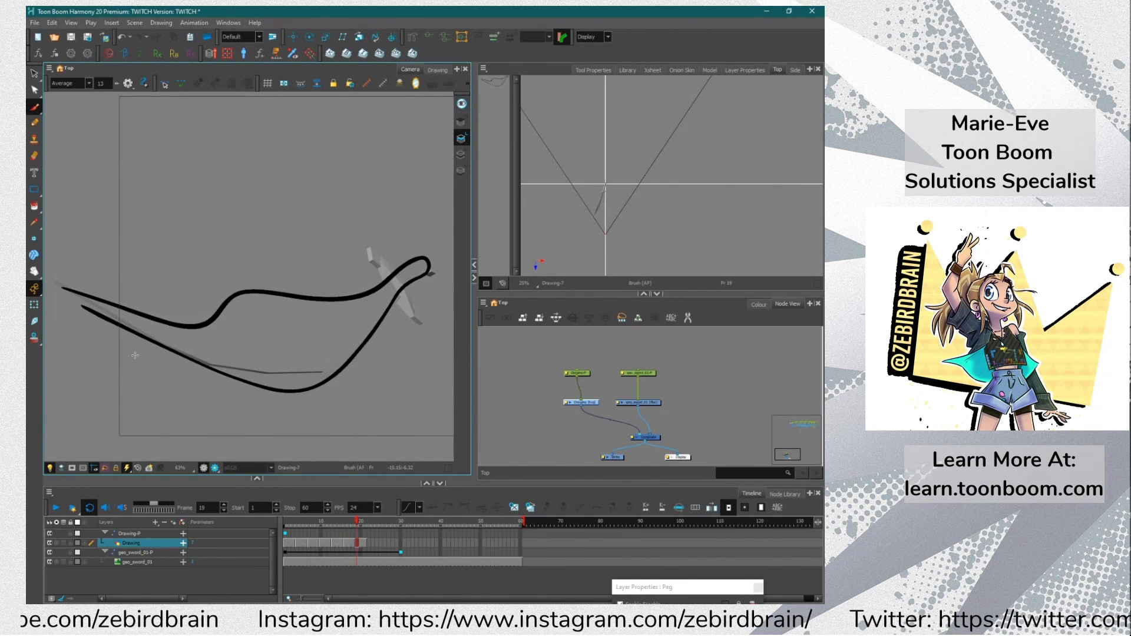
Disconnect the 3D sword from the composite and disable the drawing's peg, returning to frame 1
{"action": "left_click_drag", "start_coordinate": [650, 433], "coordinate": [667, 417]}
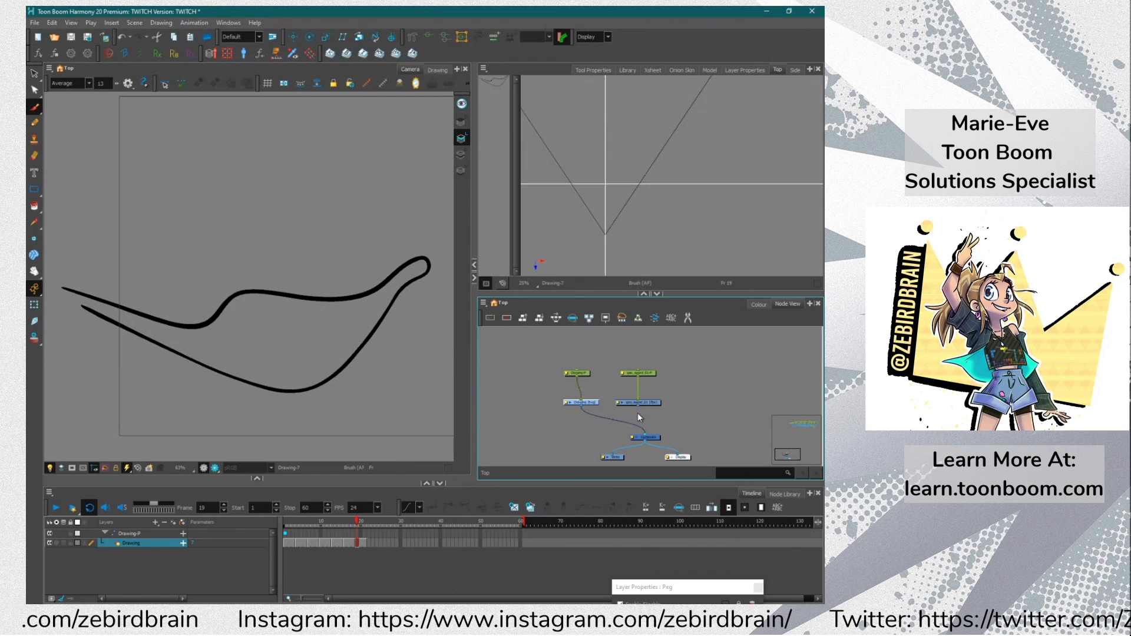
{"action": "left_click", "coordinate": [581, 374]}
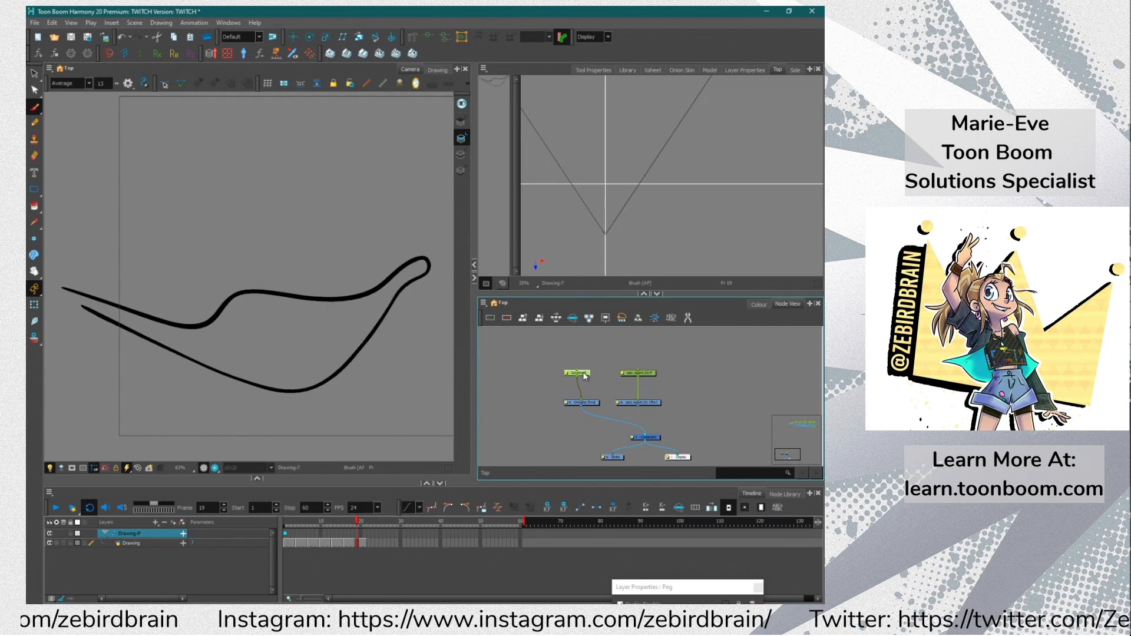
{"action": "key", "text": "d"}
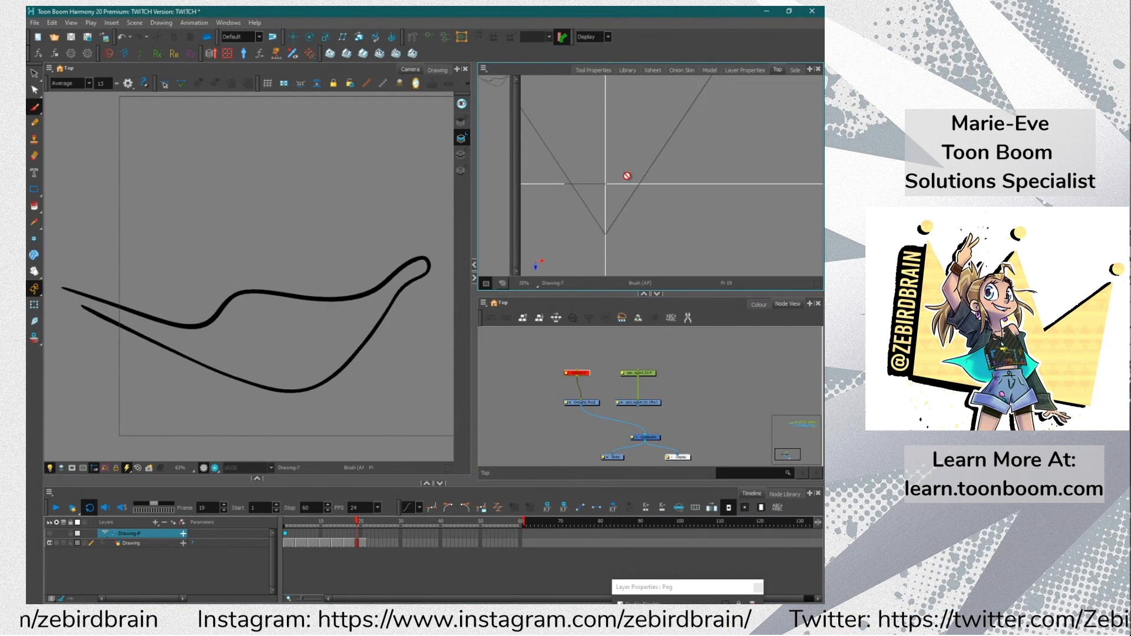
{"action": "left_click", "coordinate": [287, 520]}
{"action": "mouse_move", "coordinate": [295, 520]}
{"action": "left_mouse_down"}
{"action": "mouse_move", "coordinate": [370, 532]}
{"action": "mouse_move", "coordinate": [267, 510]}
{"action": "left_mouse_up"}
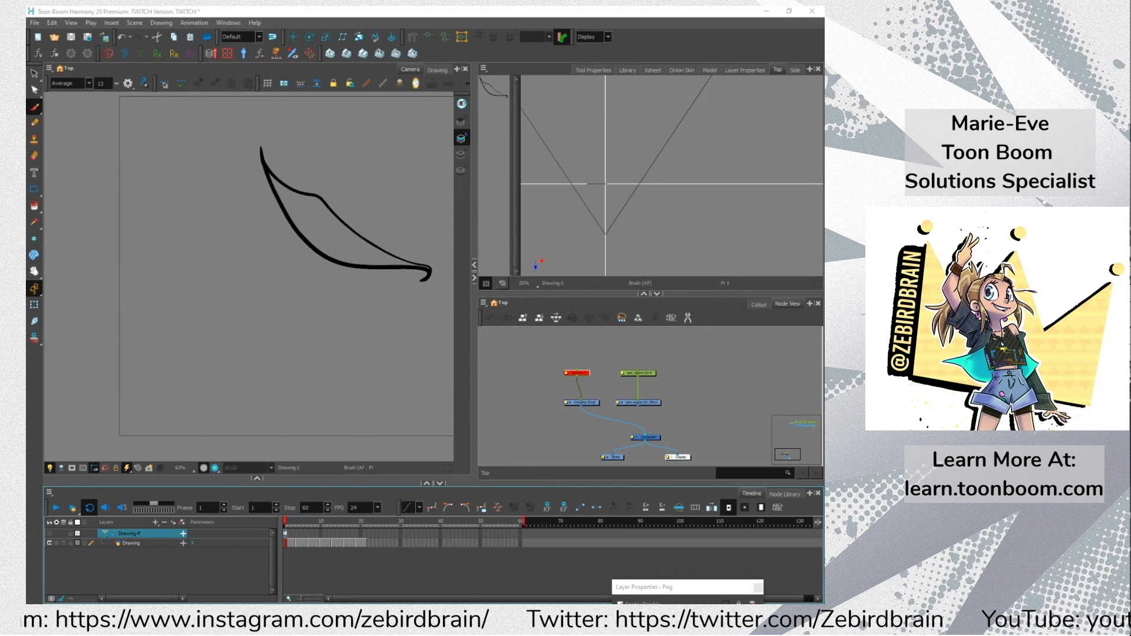
Align the drawing's peg node above its drawing and reconnect the 3D sword to the composite
{"action": "left_click", "coordinate": [587, 376]}
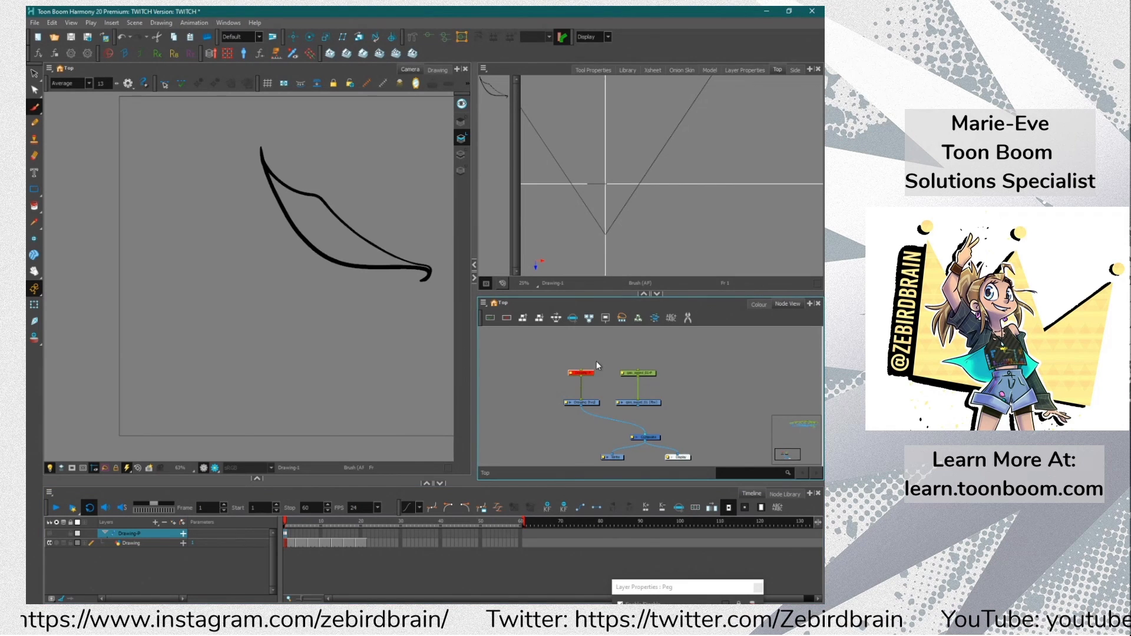
{"action": "left_click", "coordinate": [598, 363]}
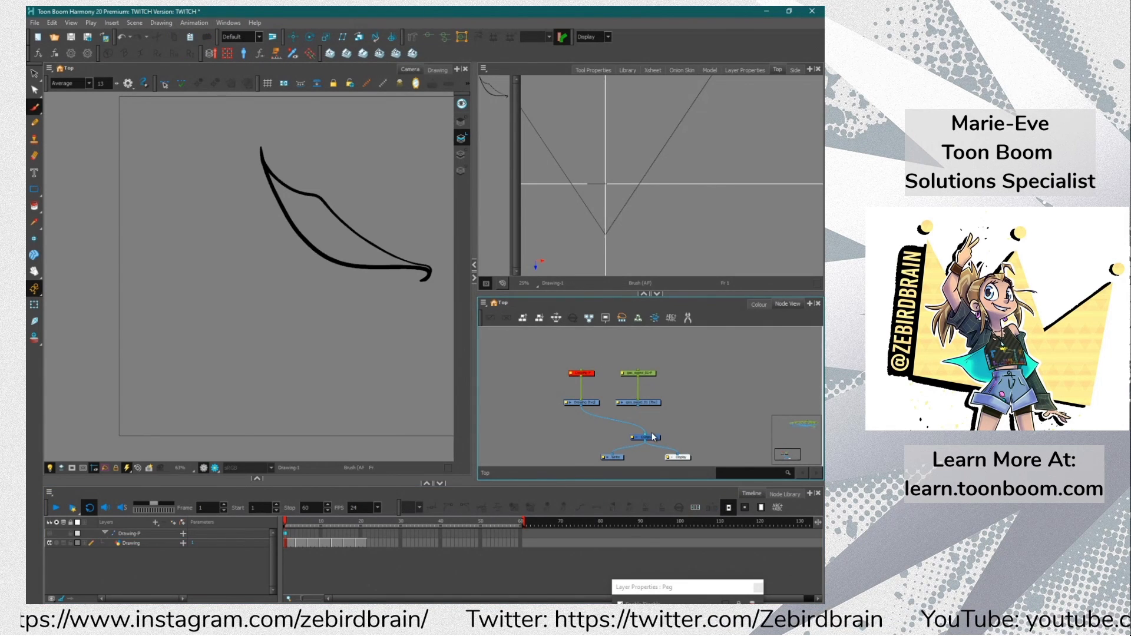
{"action": "left_click_drag", "start_coordinate": [648, 428], "coordinate": [651, 439]}
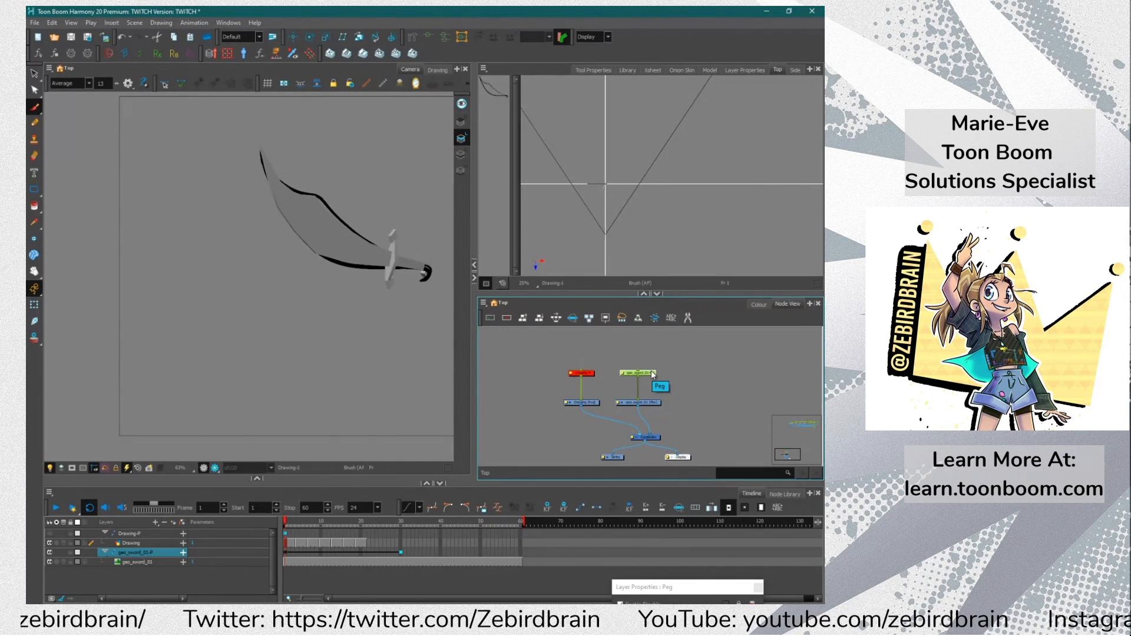
Disconnect both the drawing and the 3D sword from the composite and move their nodes aside
{"action": "left_click", "coordinate": [589, 391]}
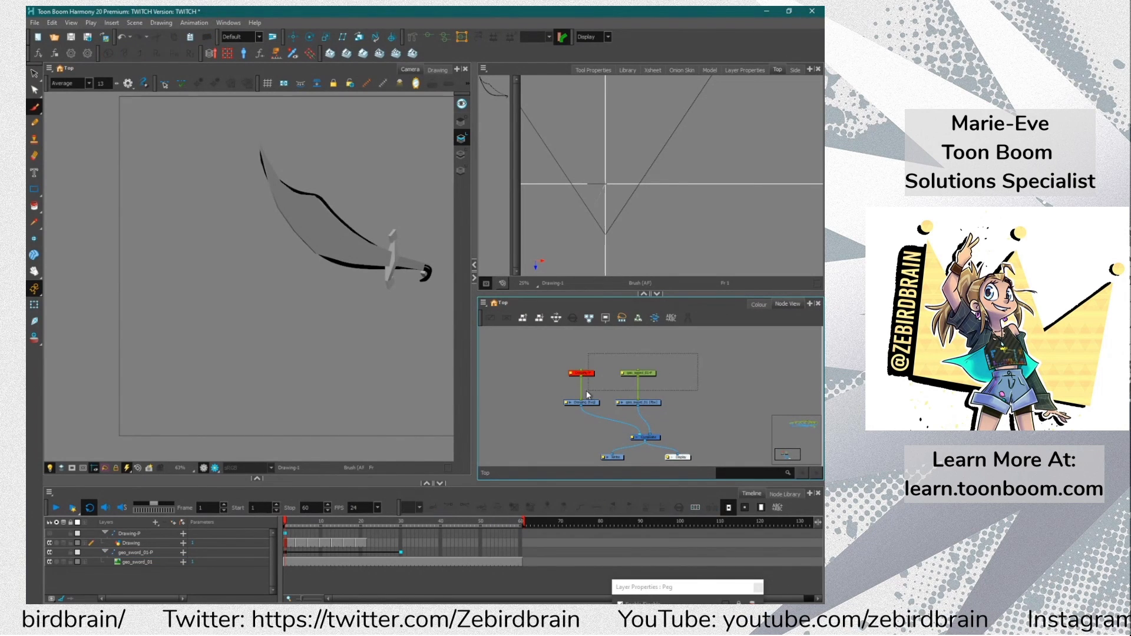
{"action": "left_click_drag", "start_coordinate": [650, 433], "coordinate": [660, 403]}
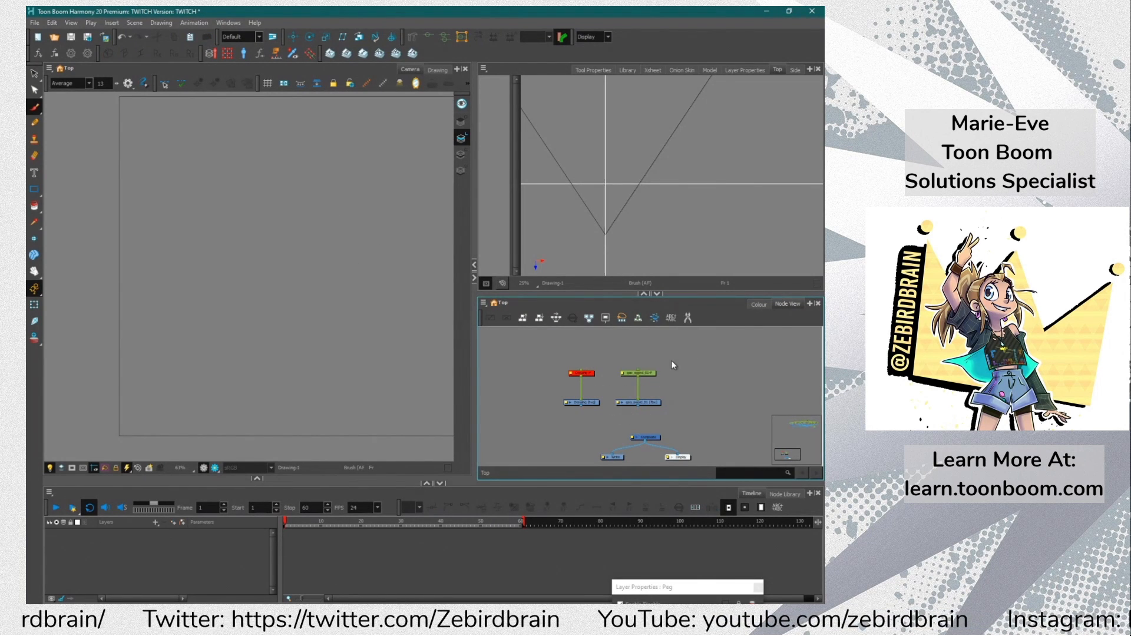
{"action": "mouse_move", "coordinate": [672, 361]}
{"action": "left_mouse_down"}
{"action": "mouse_move", "coordinate": [589, 403]}
{"action": "mouse_move", "coordinate": [773, 386]}
{"action": "left_mouse_up"}
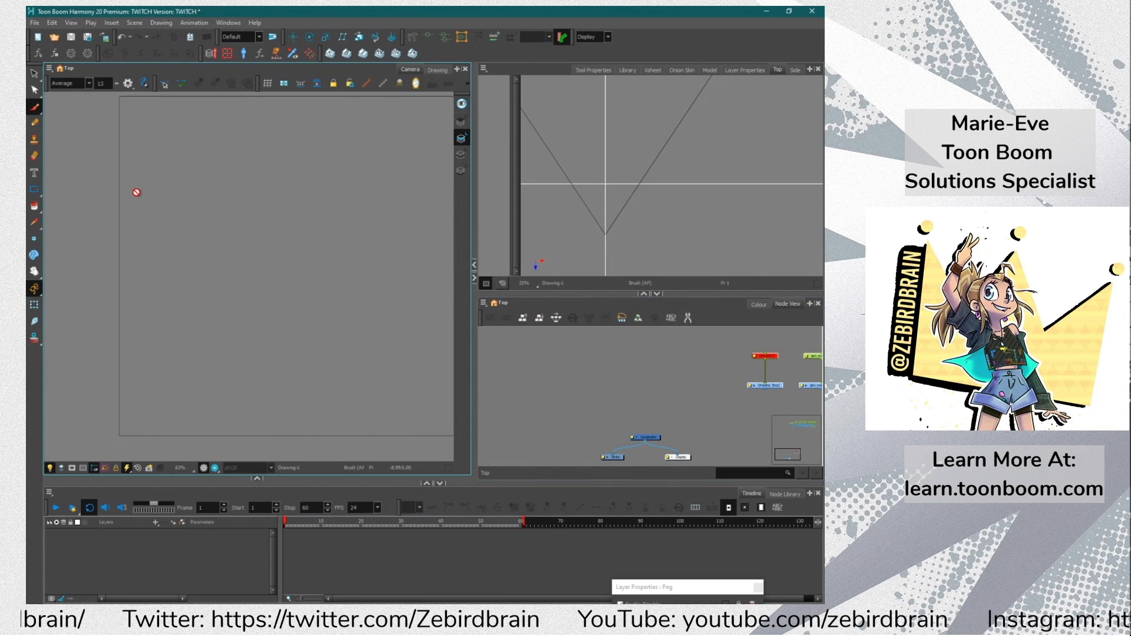
Import the 3D model SBP7_3D_tokyoStreetAndCart_v003.fbx from the TOKYO FBX folder with Convert to 2D enabled
{"action": "left_click", "coordinate": [35, 23]}
{"action": "mouse_move", "coordinate": [93, 156]}
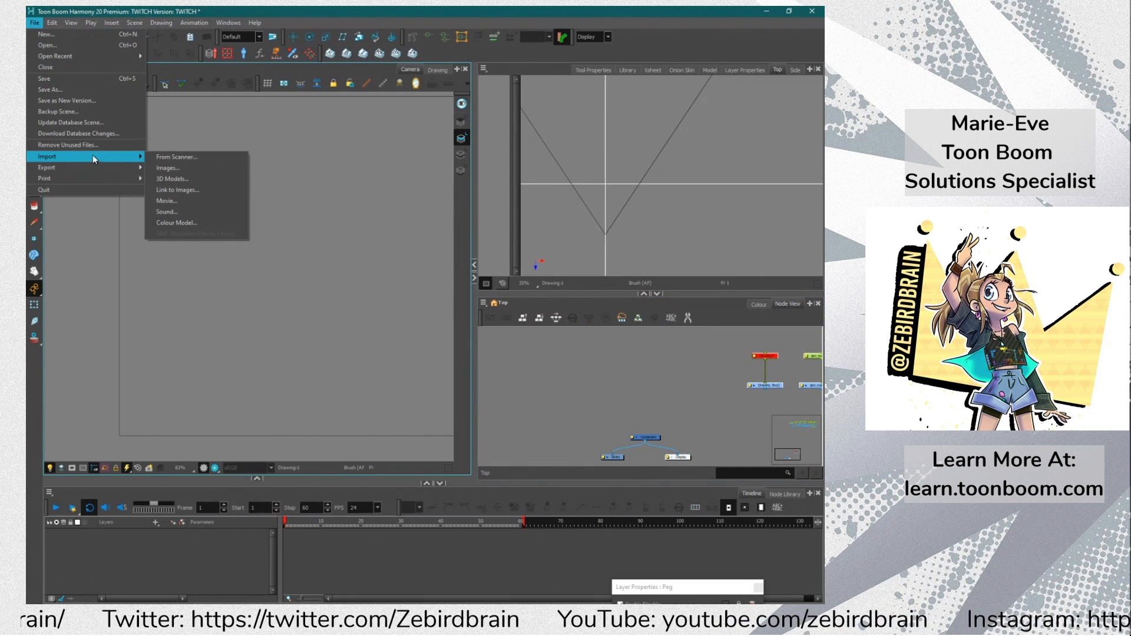
{"action": "left_click", "coordinate": [167, 179]}
{"action": "left_click", "coordinate": [475, 242]}
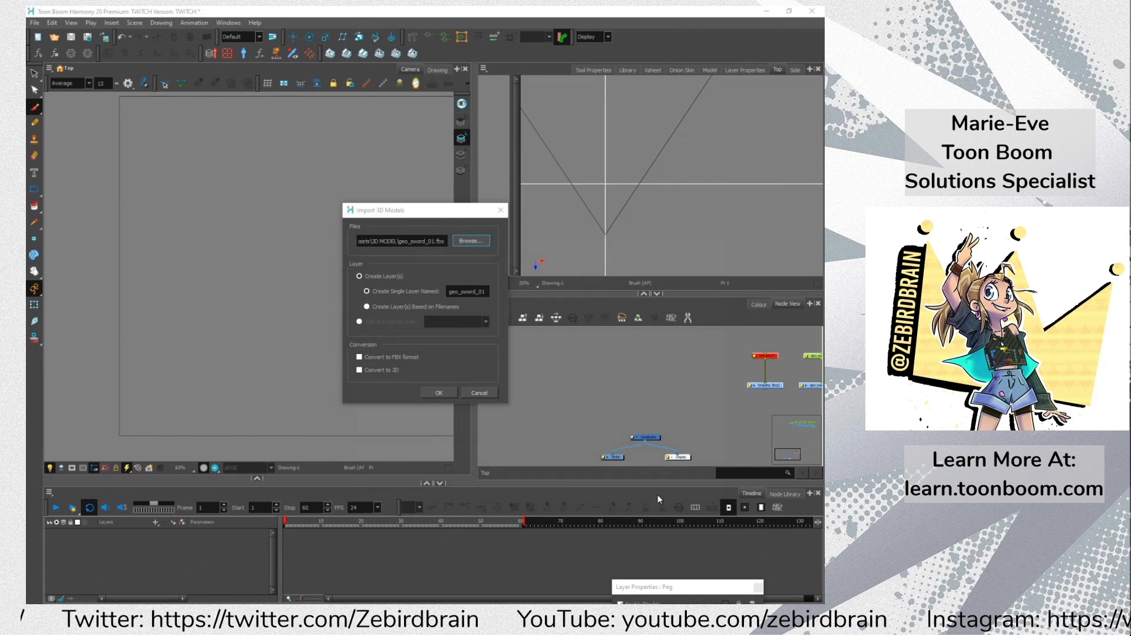
{"action": "left_click", "coordinate": [503, 243]}
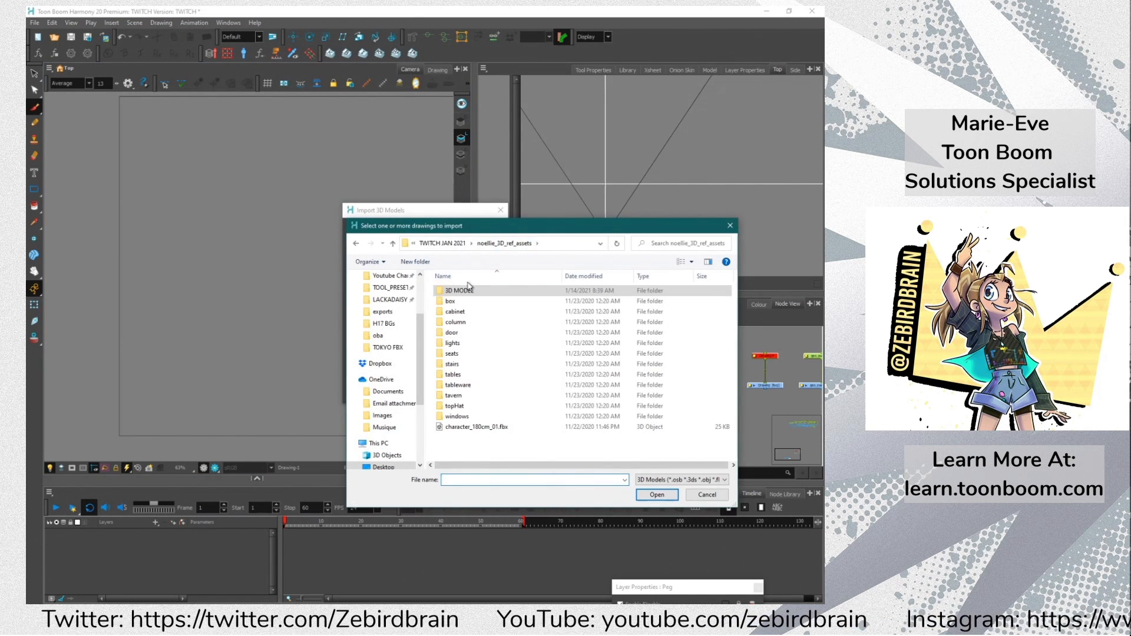
{"action": "left_click", "coordinate": [450, 244]}
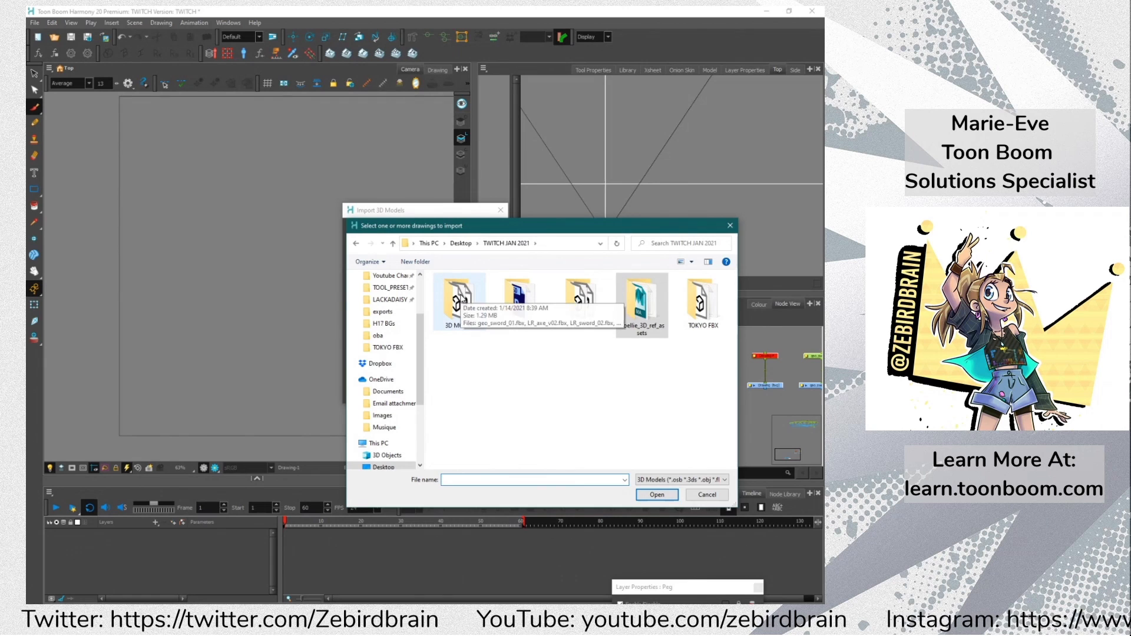
{"action": "double_click", "coordinate": [695, 302]}
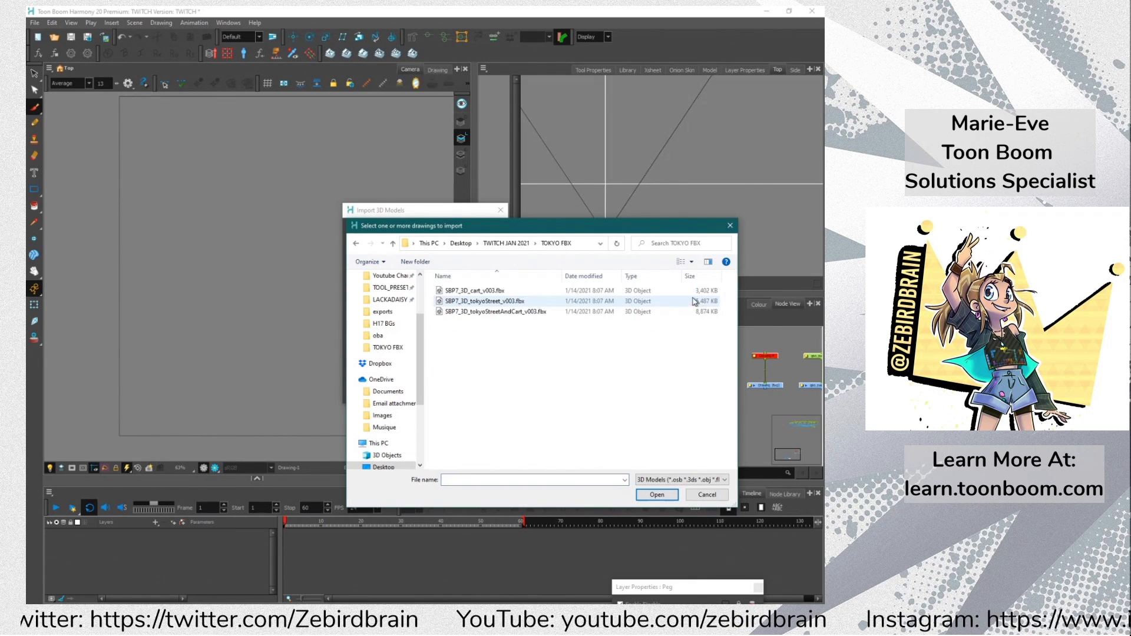
{"action": "left_click", "coordinate": [505, 316]}
{"action": "left_click", "coordinate": [657, 495]}
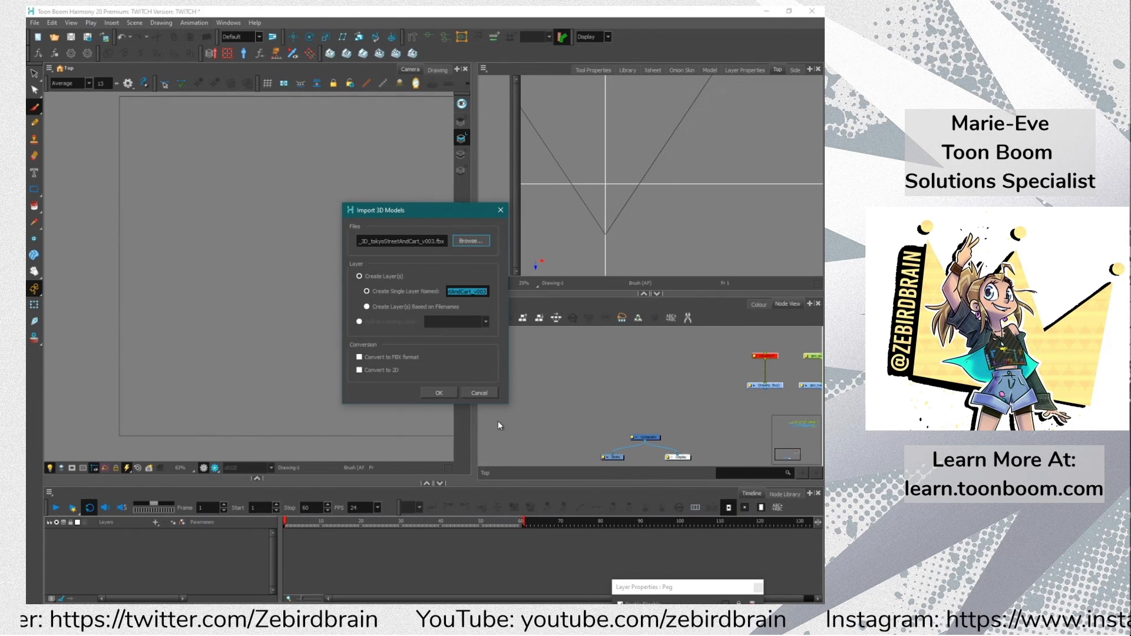
{"action": "left_click", "coordinate": [366, 369]}
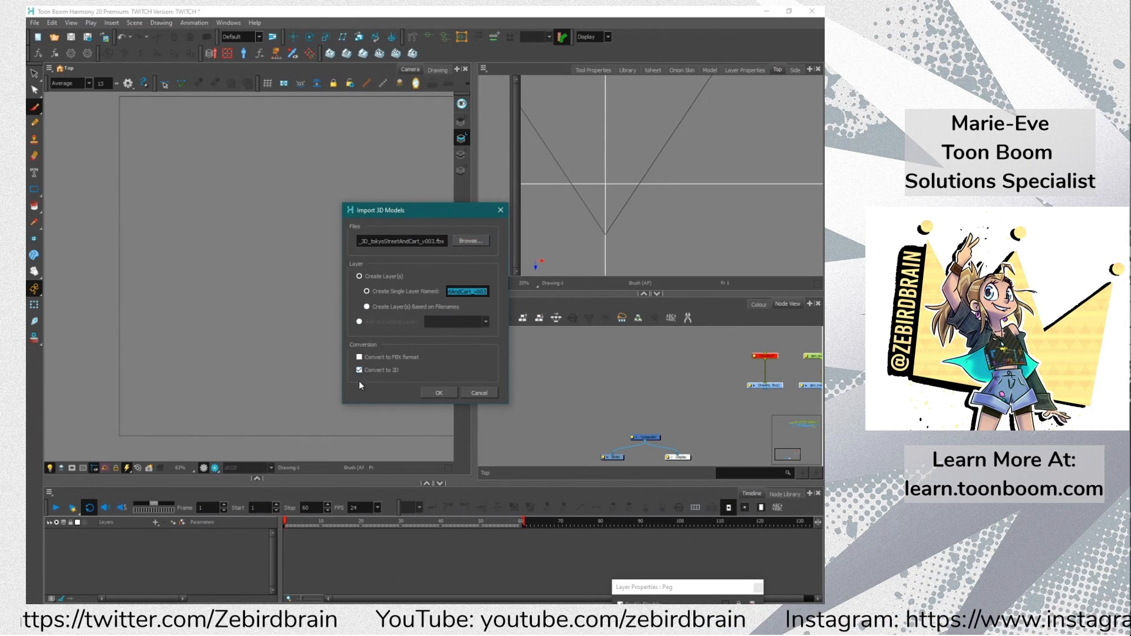
{"action": "left_click", "coordinate": [433, 391]}
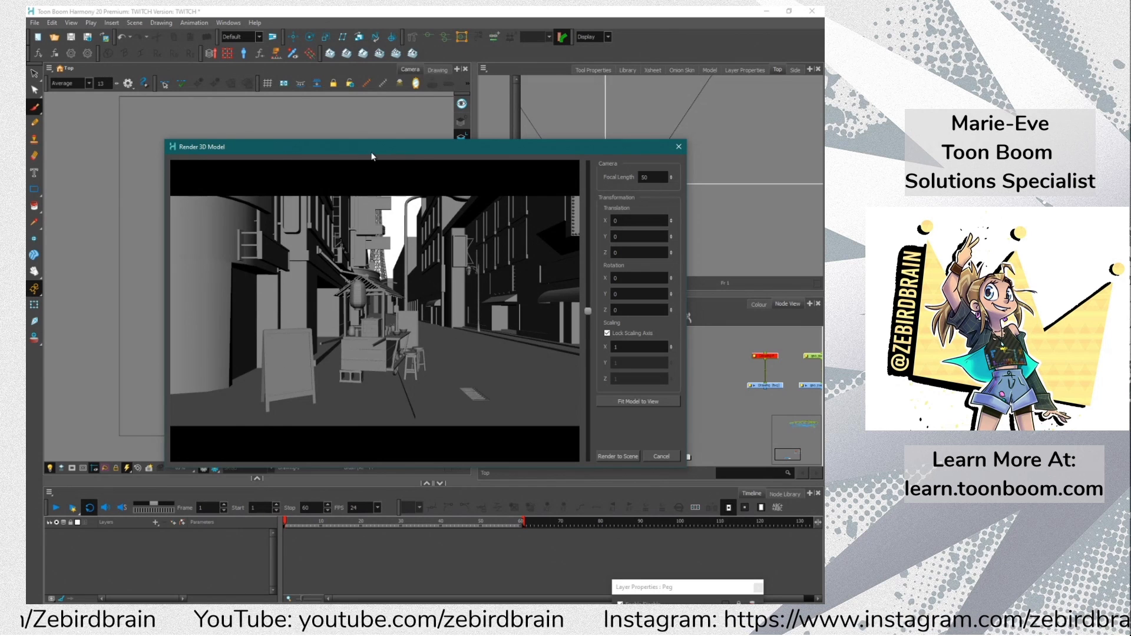
Frame the street model for rendering by zooming in, setting Y rotation to -23 and X translation to -11.2
{"action": "left_click_drag", "start_coordinate": [371, 148], "coordinate": [309, 139]}
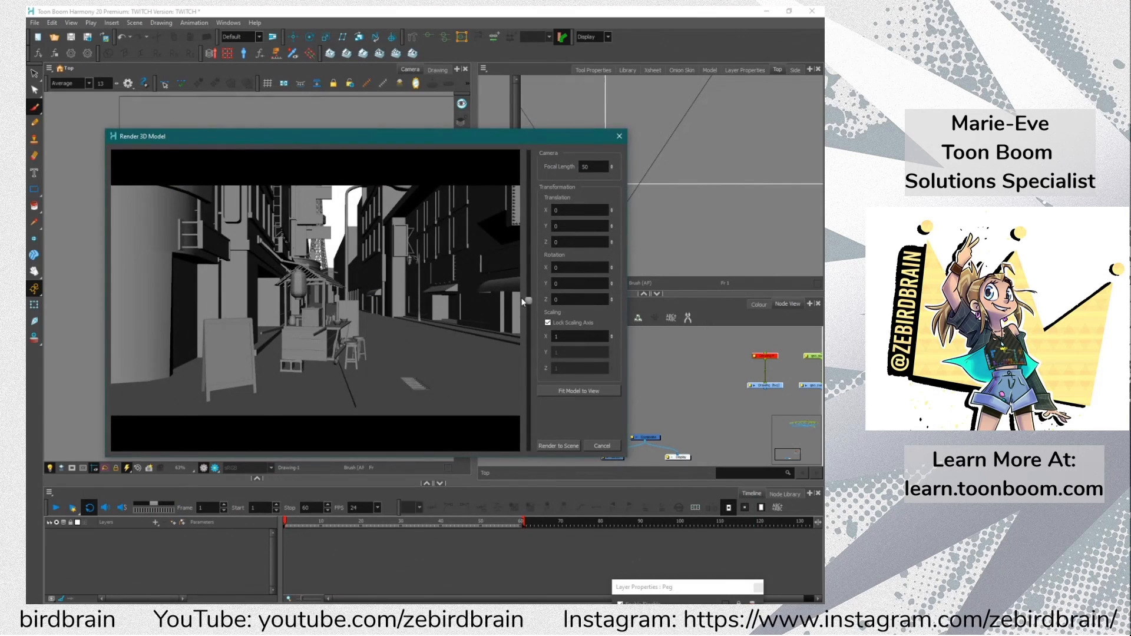
{"action": "mouse_move", "coordinate": [529, 299]}
{"action": "left_mouse_down"}
{"action": "mouse_move", "coordinate": [535, 270]}
{"action": "mouse_move", "coordinate": [542, 286]}
{"action": "left_mouse_up"}
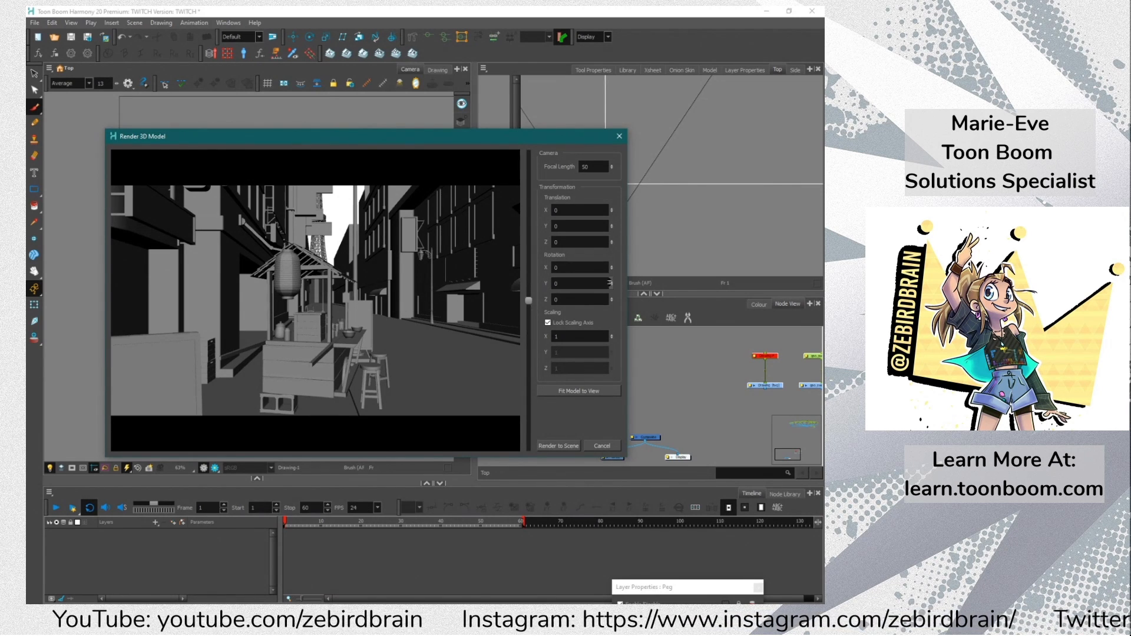
{"action": "left_click_drag", "start_coordinate": [613, 289], "coordinate": [612, 389]}
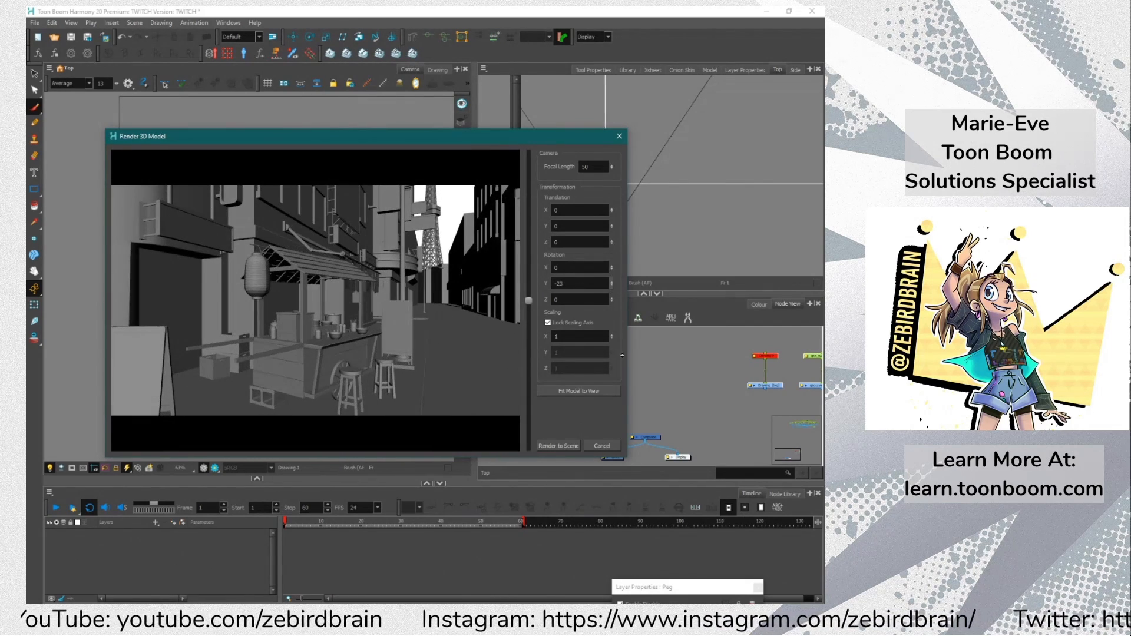
{"action": "left_click_drag", "start_coordinate": [615, 229], "coordinate": [620, 323]}
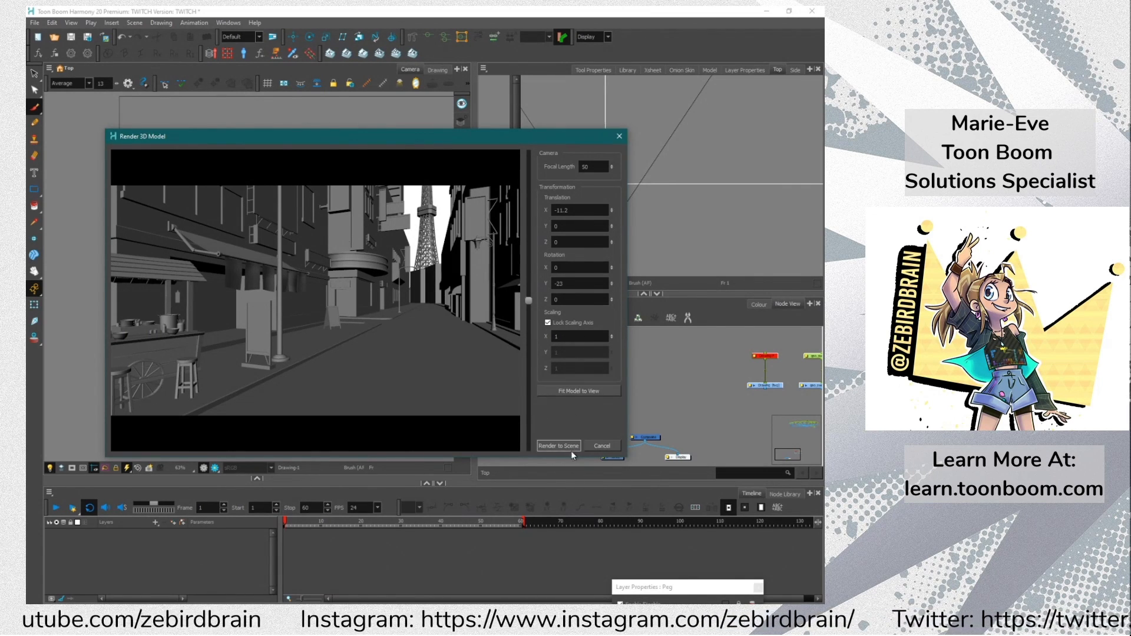
Try camera focal lengths such as 19 and 33 on the street model, and return the value to 50
{"action": "double_click", "coordinate": [607, 166]}
{"action": "type", "text": "19"}
{"action": "key", "text": "Return"}
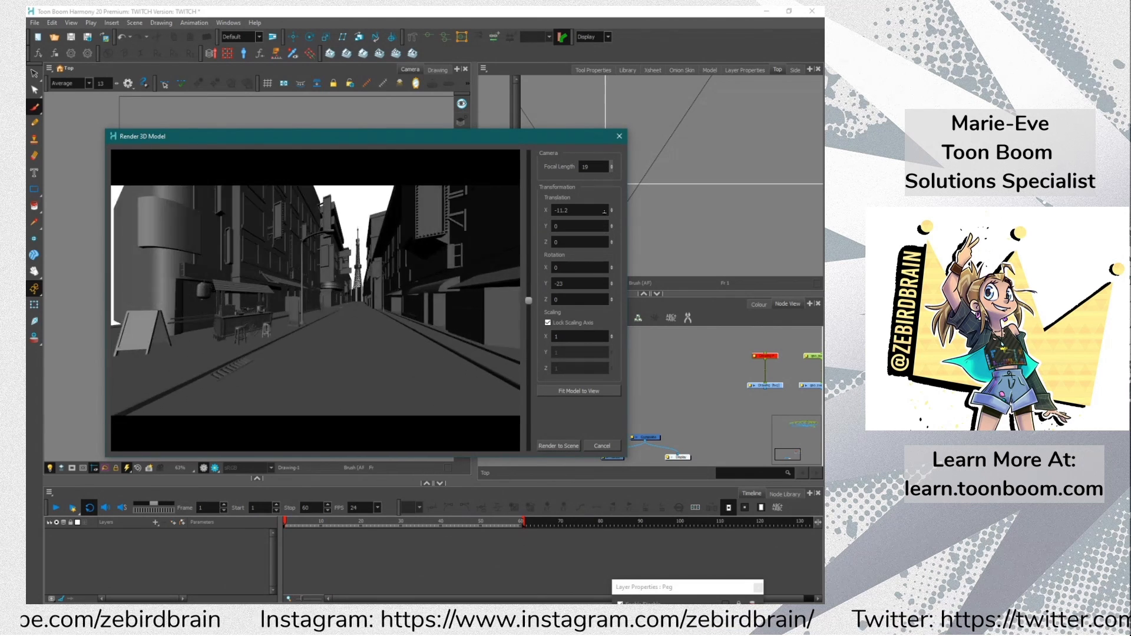
{"action": "double_click", "coordinate": [592, 167]}
{"action": "type", "text": "50"}
{"action": "key", "text": "Return"}
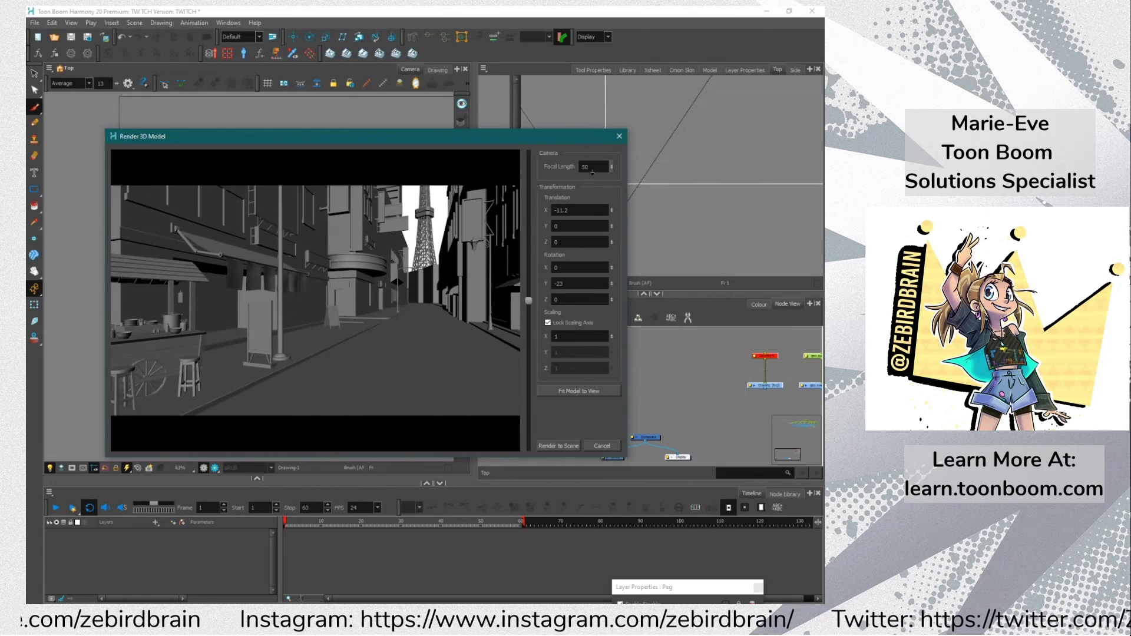
{"action": "double_click", "coordinate": [592, 168]}
{"action": "type", "text": "33"}
{"action": "key", "text": "Return"}
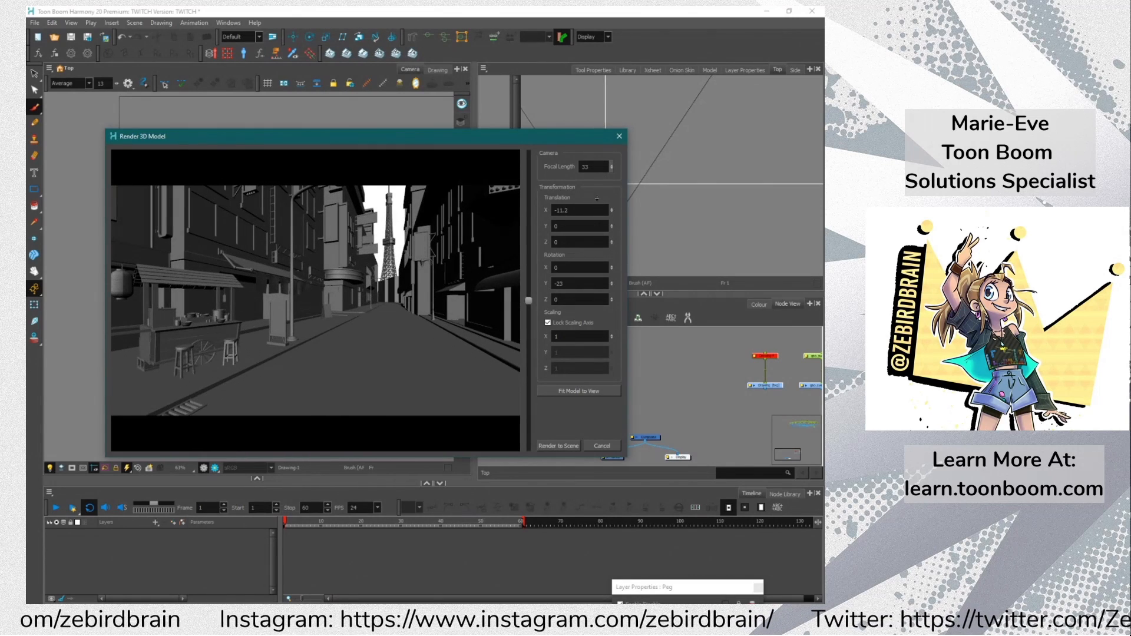
{"action": "left_click_drag", "start_coordinate": [596, 199], "coordinate": [552, 186]}
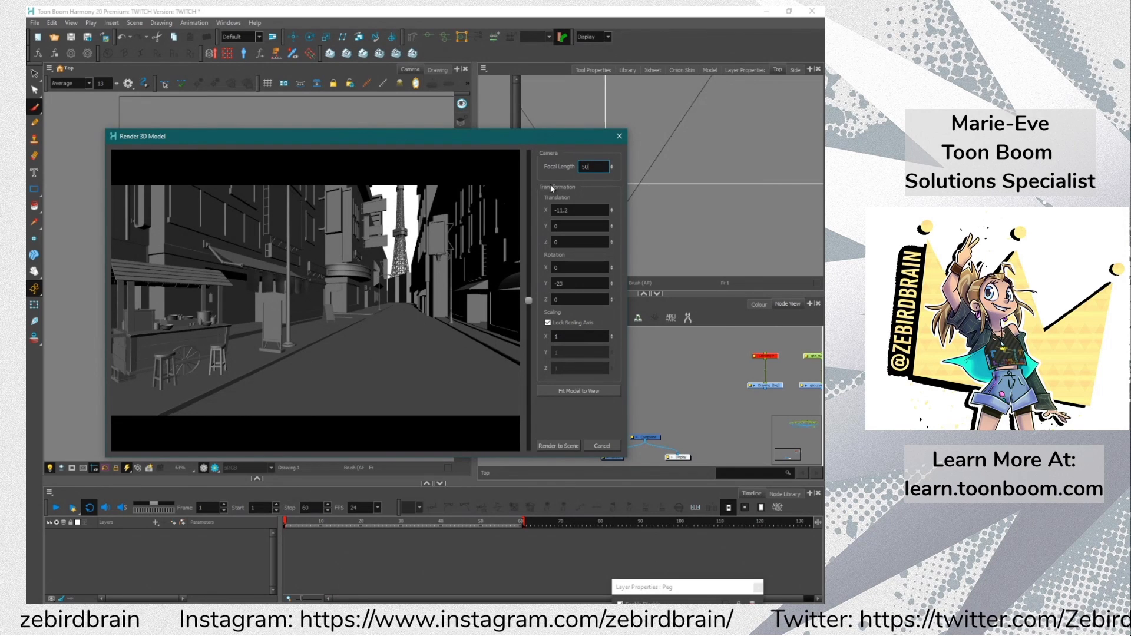
{"action": "type", "text": "50"}
{"action": "key", "text": "Return"}
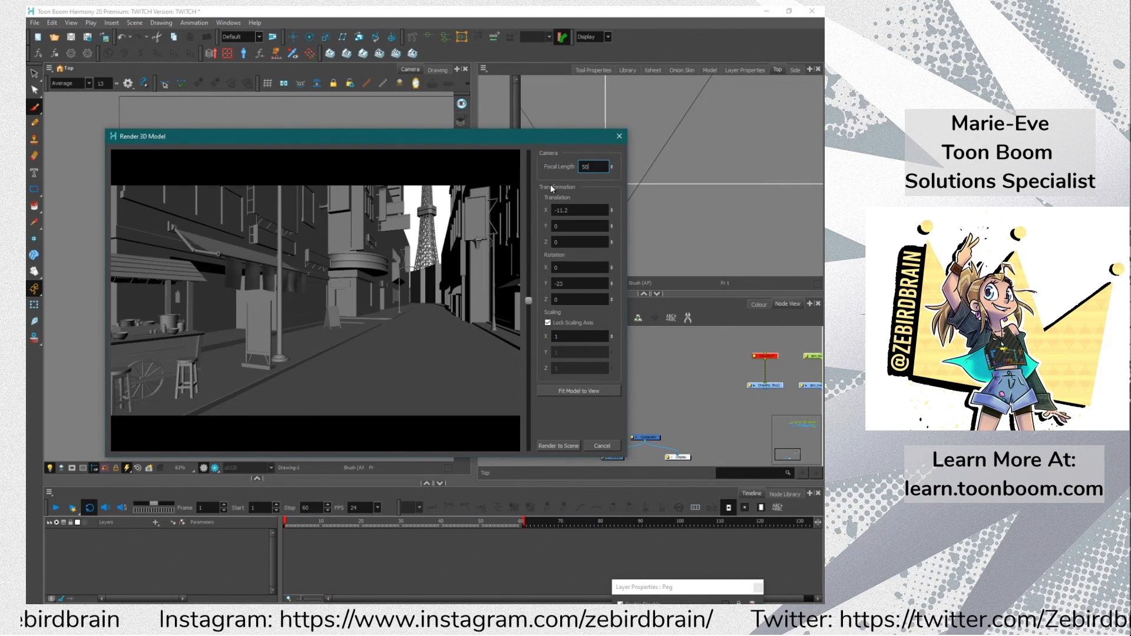
Render the framed street model to the scene and select its new layer to inspect the flat image from above
{"action": "left_click", "coordinate": [339, 342]}
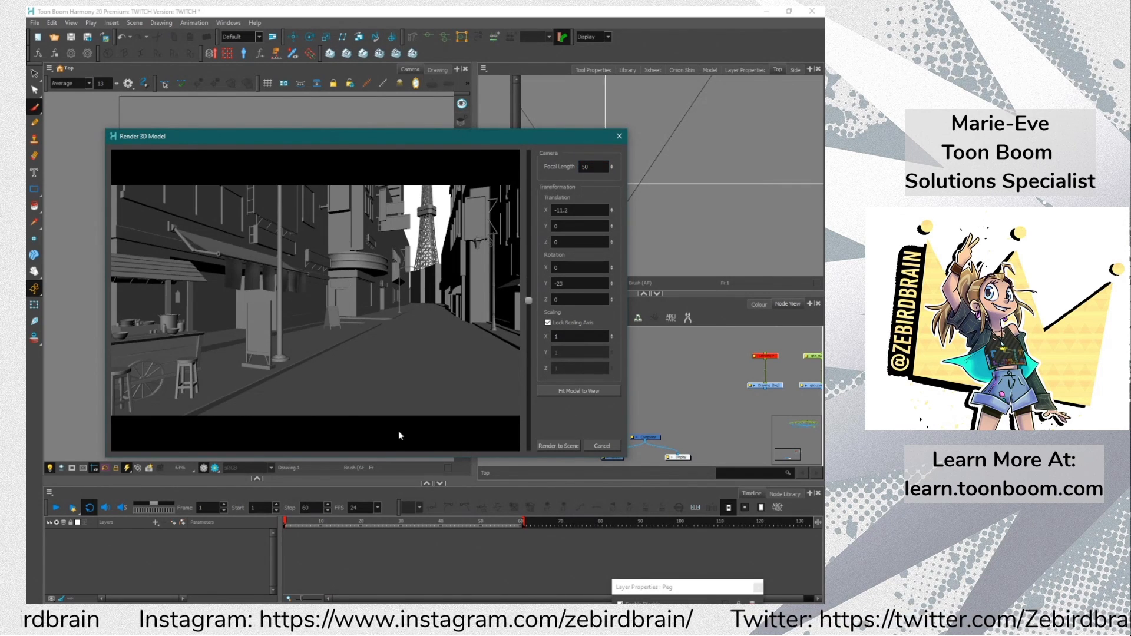
{"action": "left_click", "coordinate": [560, 445]}
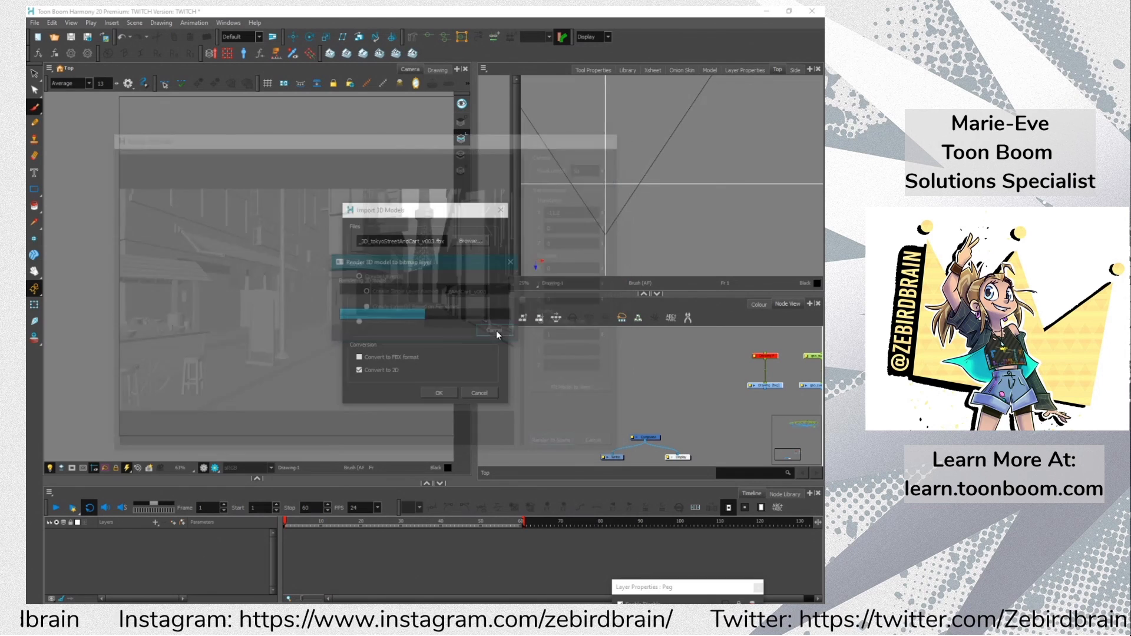
{"action": "left_click", "coordinate": [662, 420]}
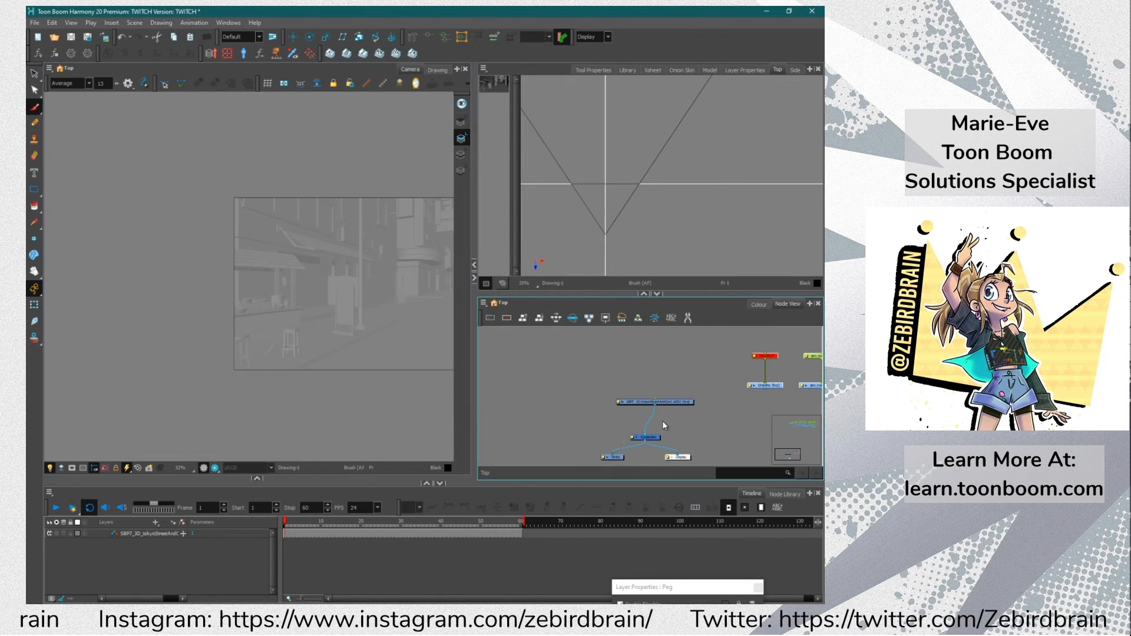
{"action": "left_click", "coordinate": [666, 405]}
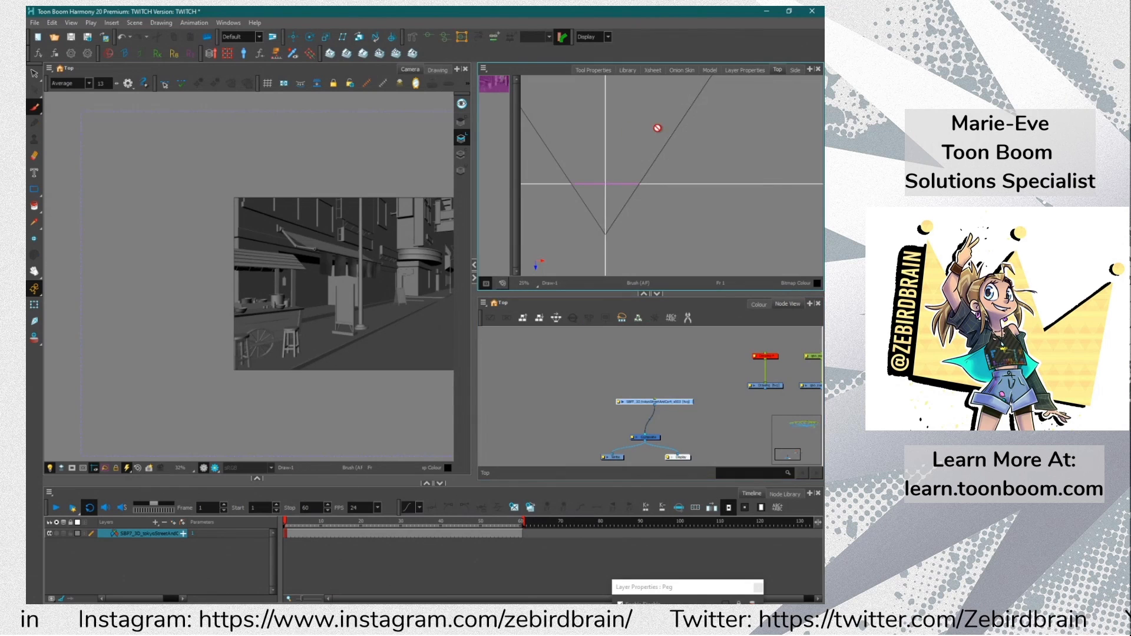
{"action": "scroll", "coordinate": [612, 176], "scroll_direction": "up", "scroll_amount": 6}
{"action": "scroll", "coordinate": [586, 226], "scroll_direction": "down", "scroll_amount": 4}
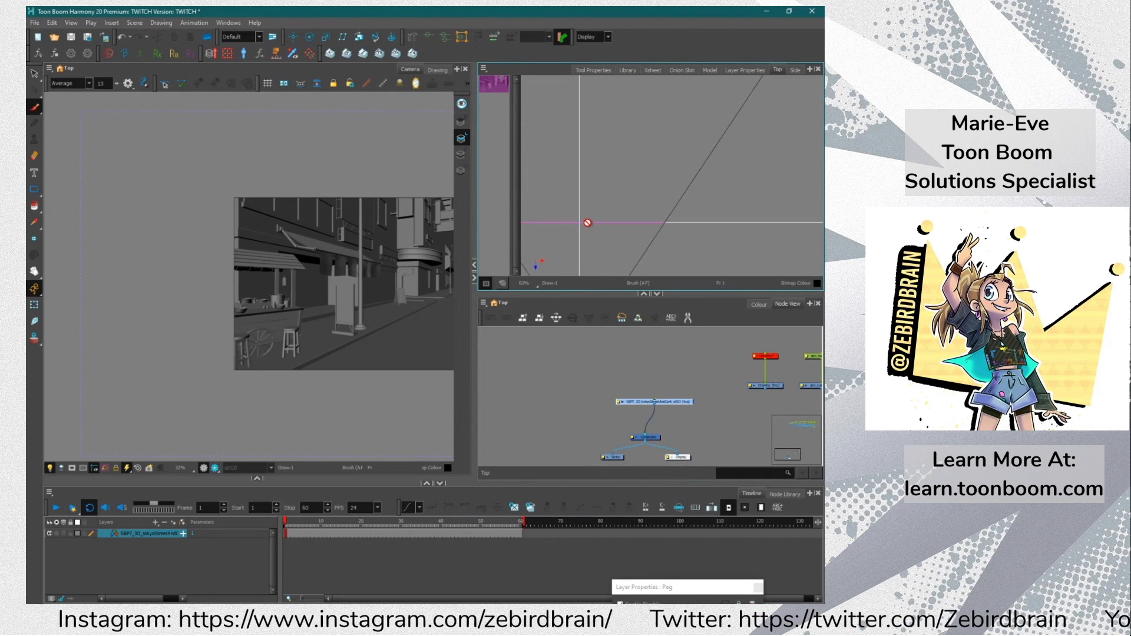
{"action": "left_click", "coordinate": [553, 392]}
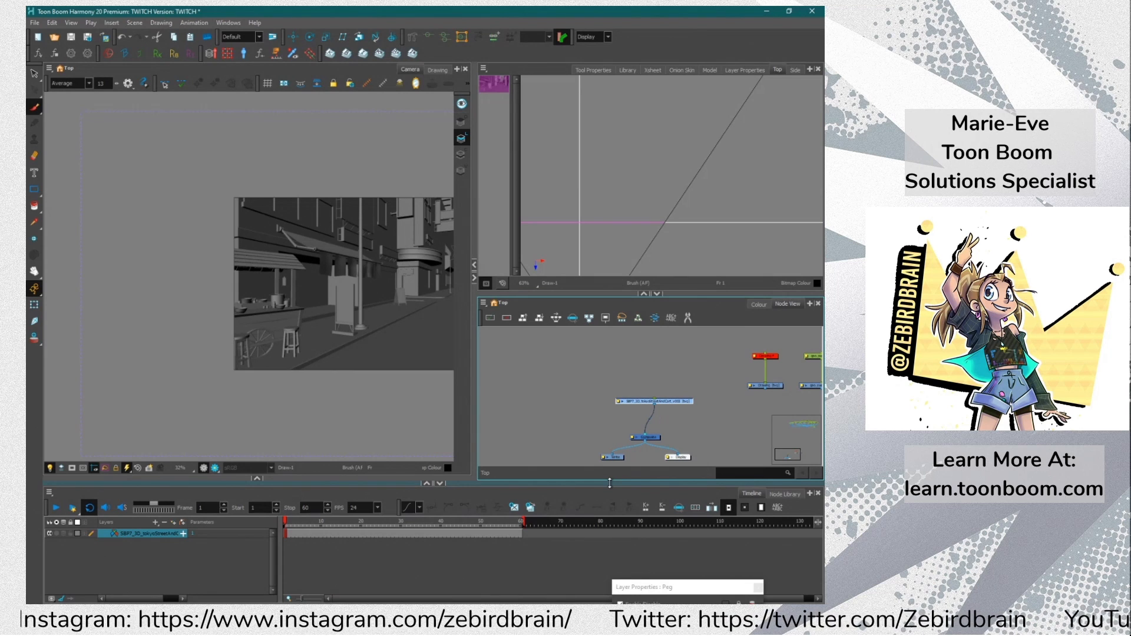
Open a Perspective view to inspect the flattened street layer in 3D space, and return to the Camera view
{"action": "left_click_drag", "start_coordinate": [277, 353], "coordinate": [187, 350]}
{"action": "left_click", "coordinate": [34, 305]}
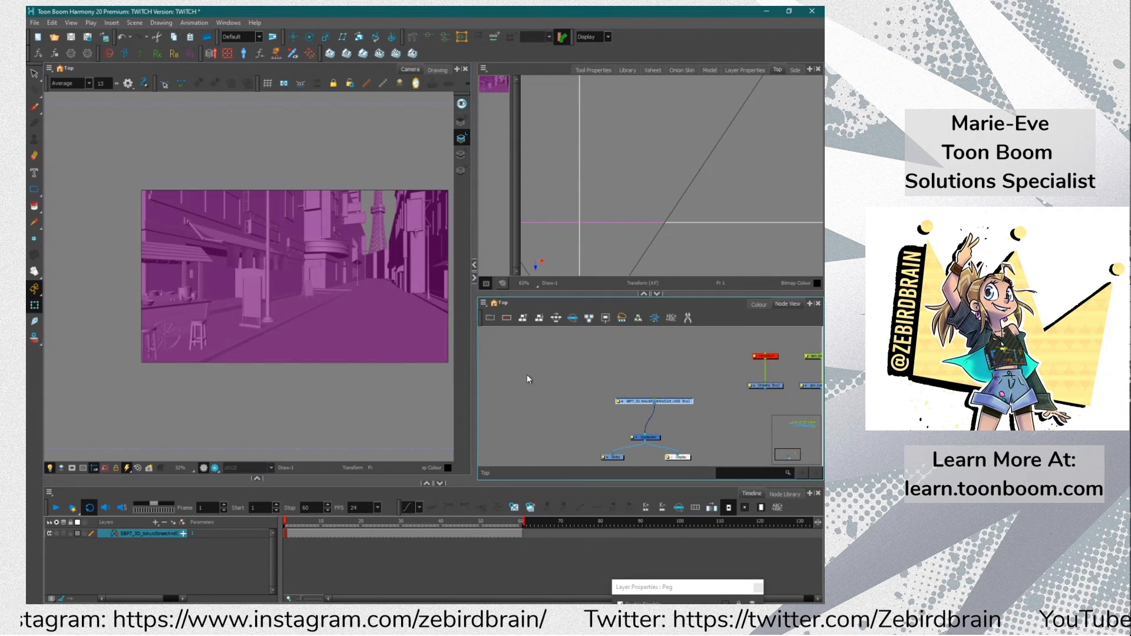
{"action": "left_click", "coordinate": [457, 69]}
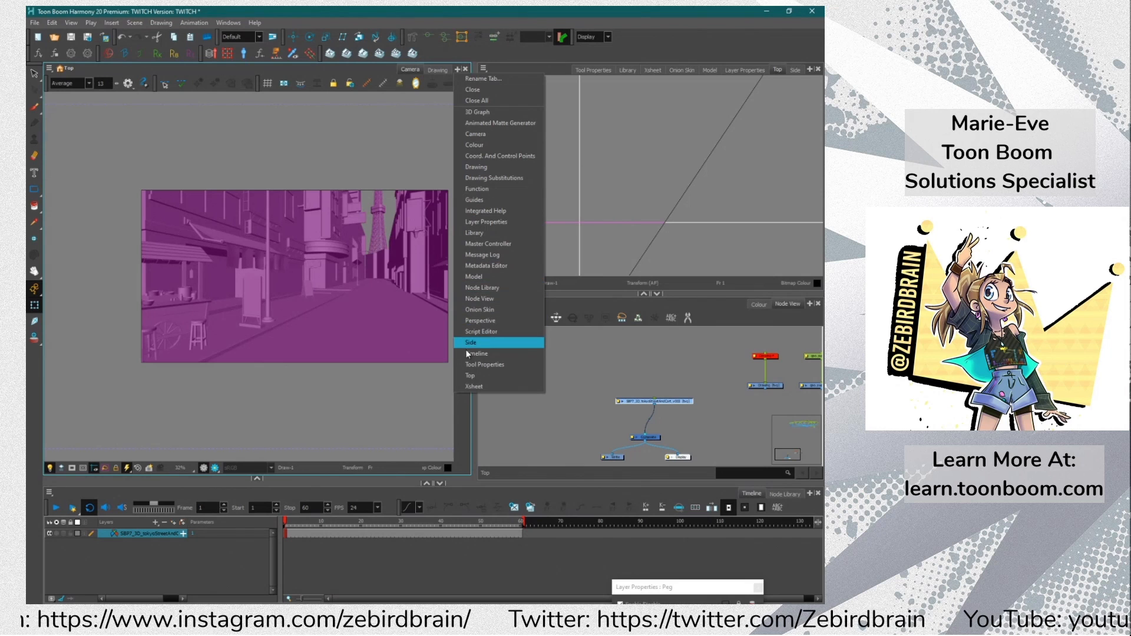
{"action": "left_click", "coordinate": [480, 320]}
{"action": "left_click_drag", "start_coordinate": [136, 352], "coordinate": [235, 370]}
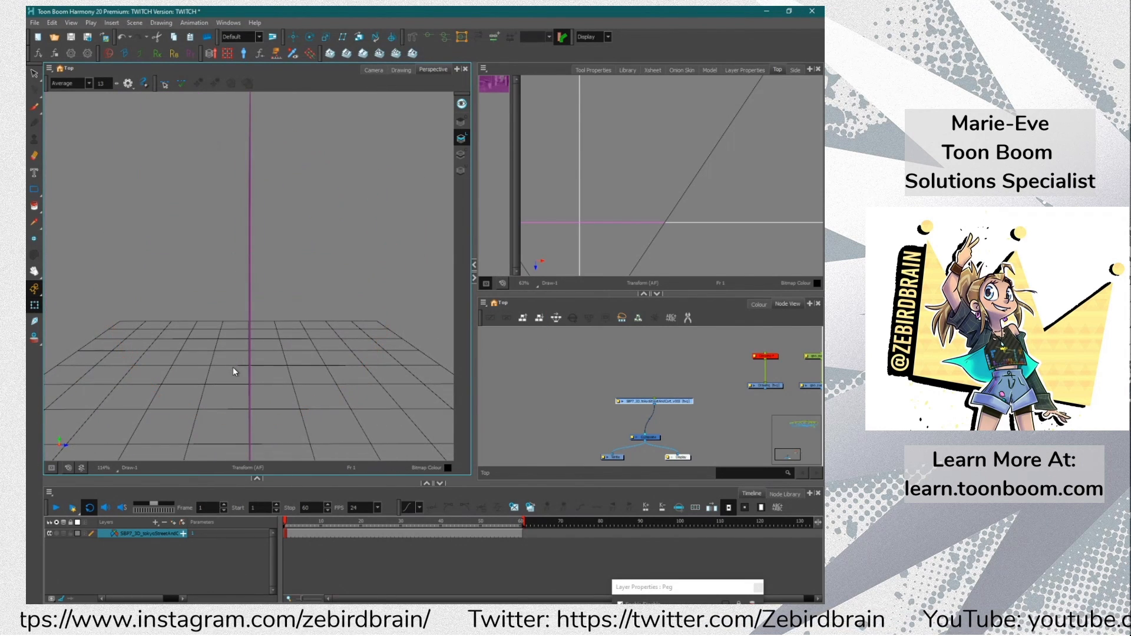
{"action": "left_click", "coordinate": [374, 70]}
Add a vector drawing layer to the scene and place its node beside the street node, connected to the composite
{"action": "left_click", "coordinate": [600, 408]}
{"action": "key", "text": "ctrl+r"}
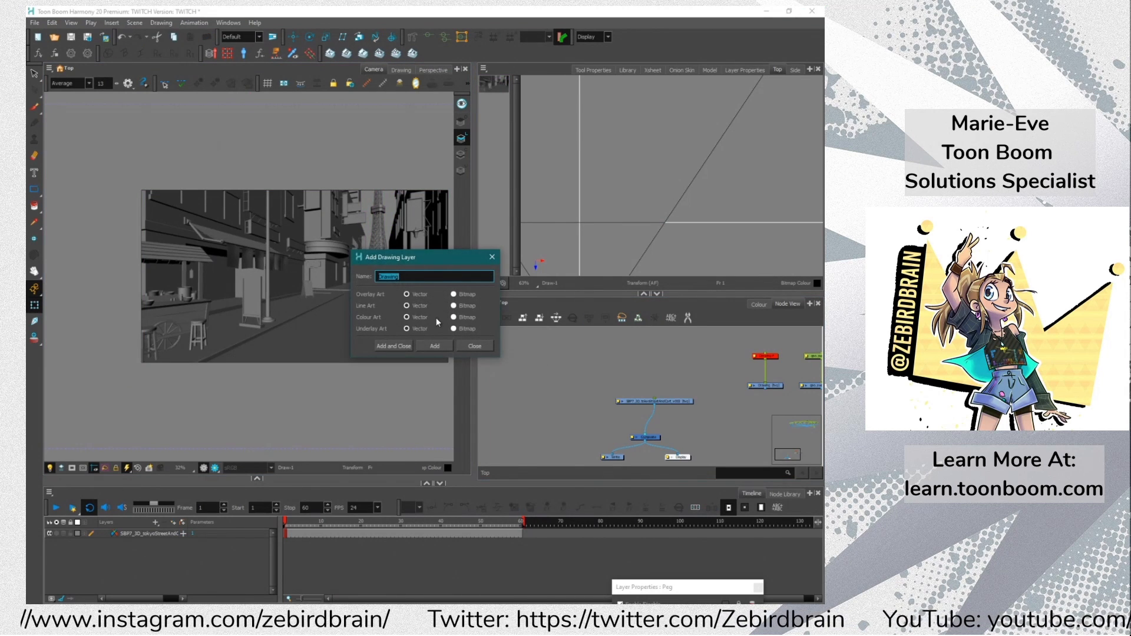
{"action": "left_click", "coordinate": [398, 345]}
{"action": "scroll", "coordinate": [629, 400], "scroll_direction": "up", "scroll_amount": 3}
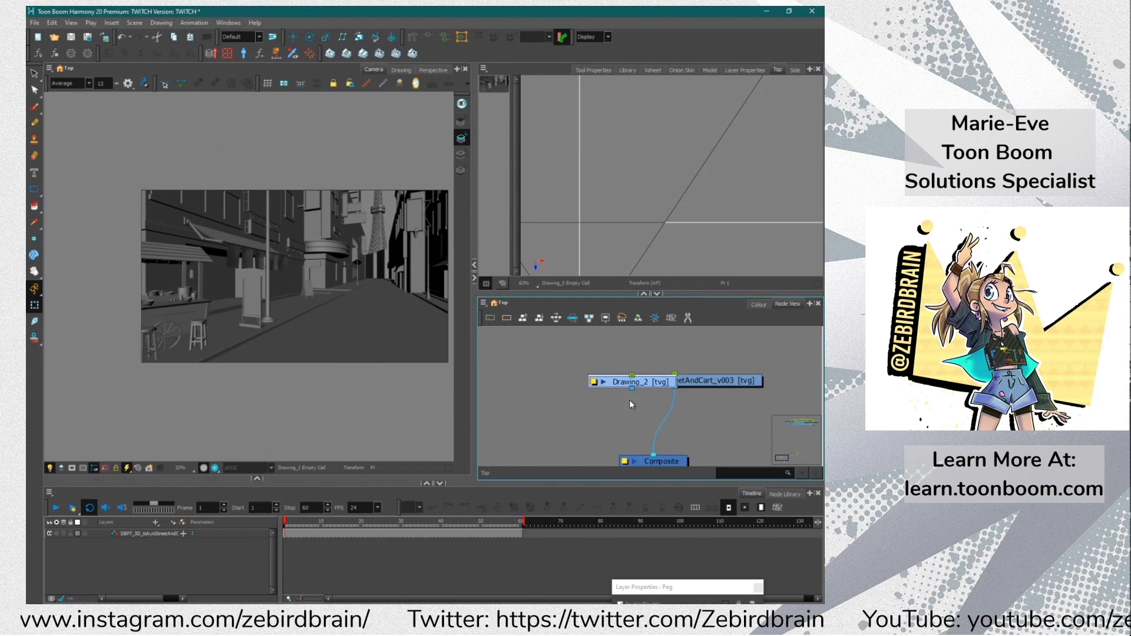
{"action": "left_click_drag", "start_coordinate": [651, 381], "coordinate": [612, 382]}
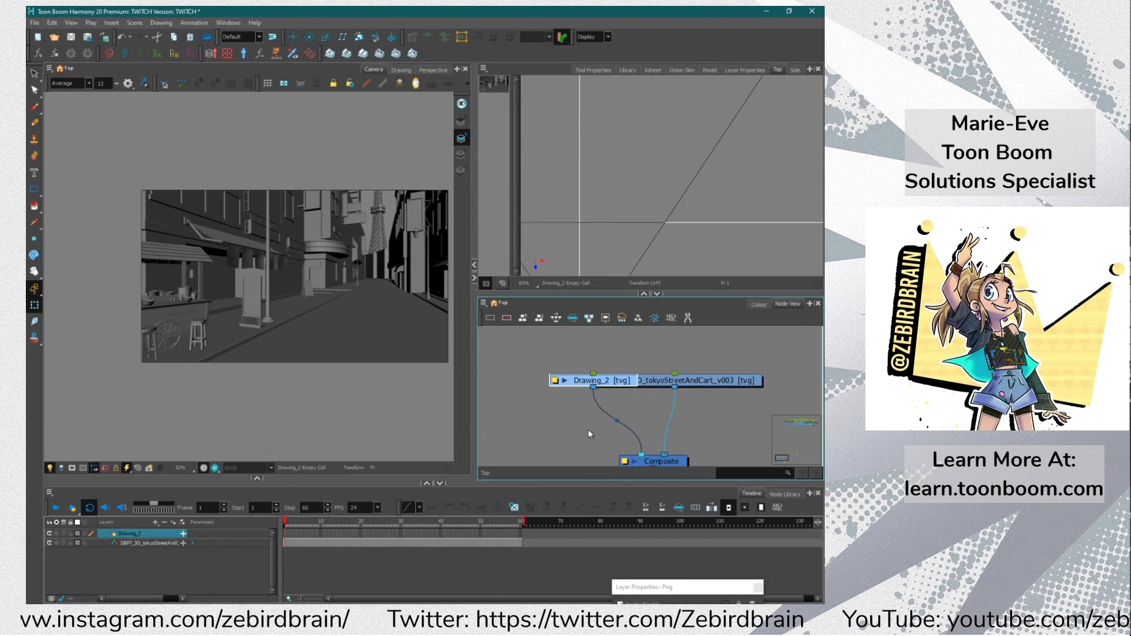
{"action": "left_click_drag", "start_coordinate": [588, 429], "coordinate": [587, 407]}
{"action": "left_click_drag", "start_coordinate": [603, 359], "coordinate": [550, 360]}
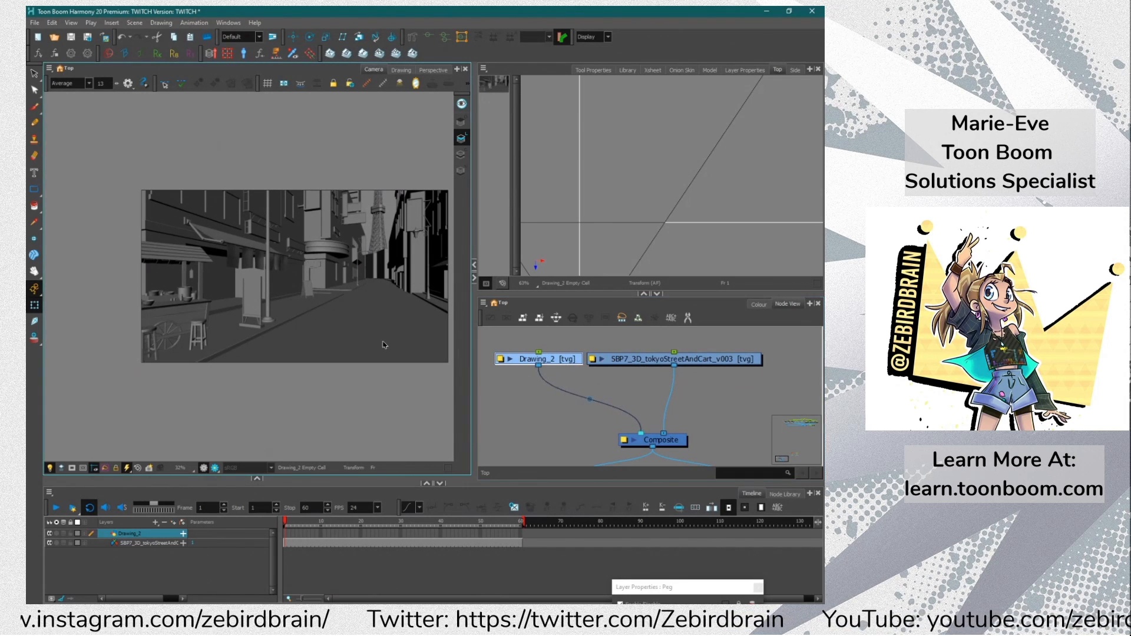
Try tracing the building corner, pavement edges and food cart over the dimmed street render with the Brush tool, and undo the strokes
{"action": "key", "text": "alt+b"}
{"action": "left_click_drag", "start_coordinate": [304, 191], "coordinate": [303, 292]}
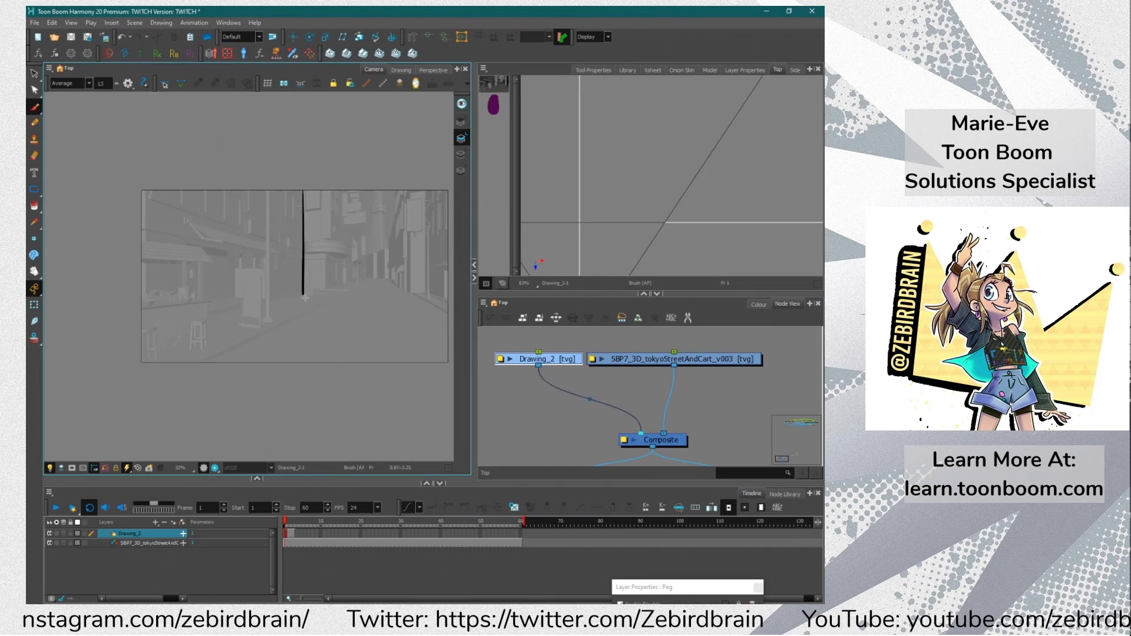
{"action": "mouse_move", "coordinate": [305, 246]}
{"action": "left_mouse_down"}
{"action": "mouse_move", "coordinate": [305, 301]}
{"action": "mouse_move", "coordinate": [278, 348]}
{"action": "mouse_move", "coordinate": [215, 368]}
{"action": "left_mouse_up"}
{"action": "left_click_drag", "start_coordinate": [303, 286], "coordinate": [130, 339]}
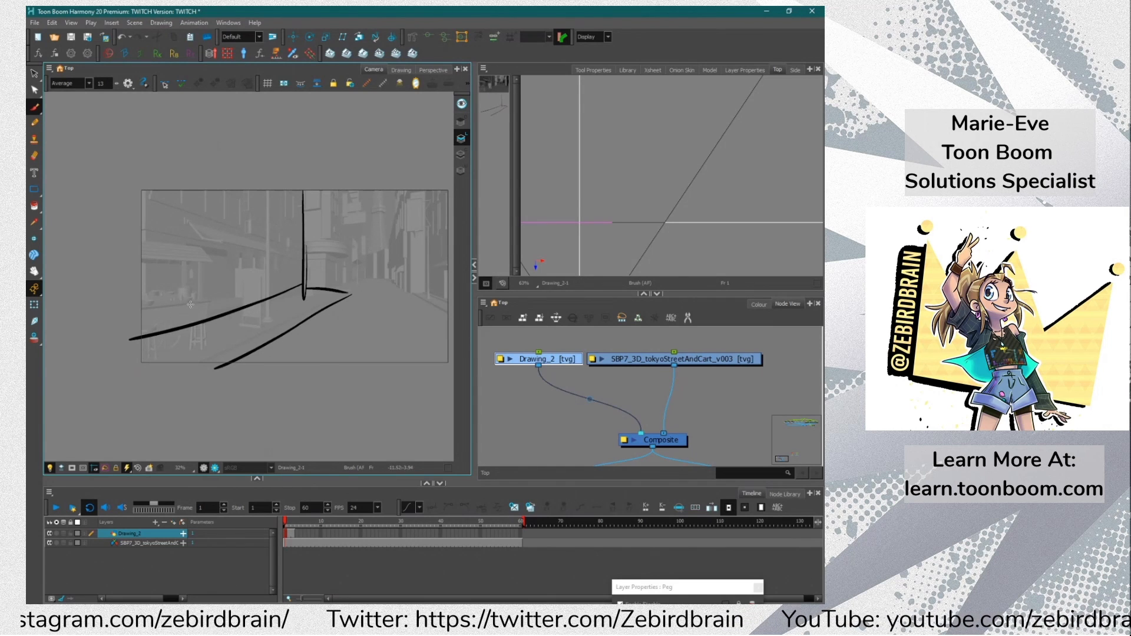
{"action": "left_click_drag", "start_coordinate": [208, 253], "coordinate": [200, 332]}
{"action": "left_click_drag", "start_coordinate": [198, 275], "coordinate": [127, 303]}
{"action": "key", "text": "ctrl+z"}
{"action": "key", "text": "ctrl+z"}
{"action": "key", "text": "alt+s"}
{"action": "key", "text": "ctrl+z"}
{"action": "key", "text": "ctrl+z"}
{"action": "key", "text": "ctrl+z"}
{"action": "key", "text": "ctrl+z"}
{"action": "key", "text": "ctrl+z"}
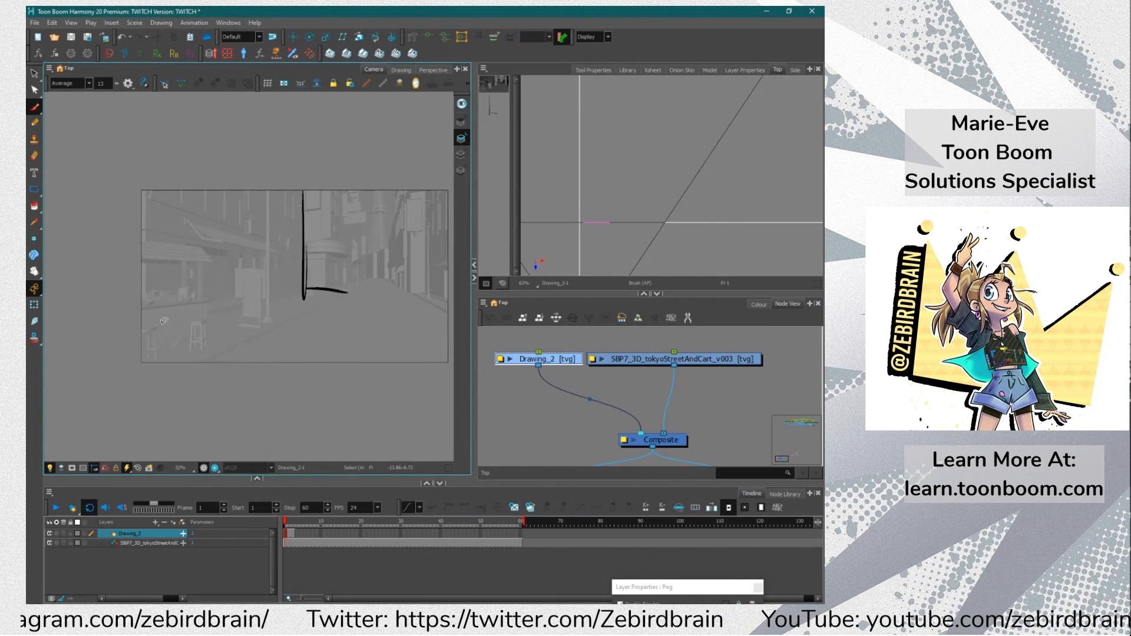
Try a zigzag brush stroke running down the middle of the street image, and undo it
{"action": "key", "text": "alt+b"}
{"action": "mouse_move", "coordinate": [324, 130]}
{"action": "left_mouse_down"}
{"action": "mouse_move", "coordinate": [296, 178]}
{"action": "mouse_move", "coordinate": [337, 284]}
{"action": "mouse_move", "coordinate": [278, 332]}
{"action": "mouse_move", "coordinate": [318, 321]}
{"action": "left_mouse_up"}
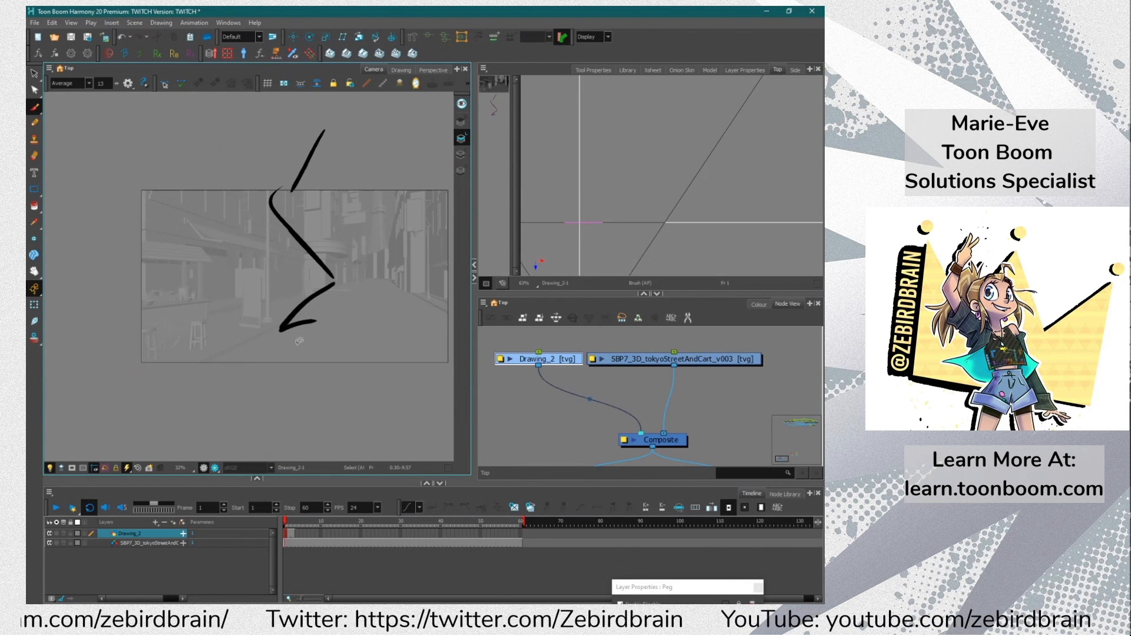
{"action": "key", "text": "ctrl+z"}
{"action": "key", "text": "alt+s"}
{"action": "key", "text": "ctrl+z"}
{"action": "key", "text": "ctrl+z"}
{"action": "key", "text": "ctrl+z"}
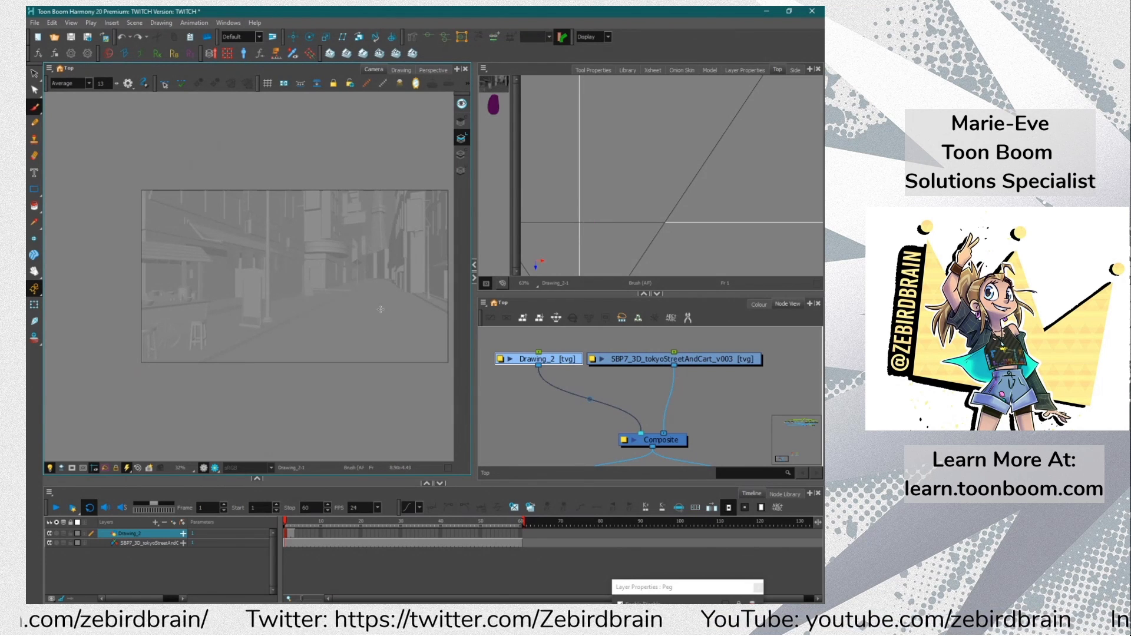
Sketch a rough large character figure in the foreground of the street on the new drawing layer
{"action": "key", "text": "alt+b"}
{"action": "mouse_move", "coordinate": [392, 304]}
{"action": "left_mouse_down"}
{"action": "mouse_move", "coordinate": [410, 349]}
{"action": "mouse_move", "coordinate": [378, 330]}
{"action": "mouse_move", "coordinate": [355, 358]}
{"action": "left_mouse_up"}
{"action": "mouse_move", "coordinate": [348, 346]}
{"action": "left_mouse_down"}
{"action": "mouse_move", "coordinate": [345, 360]}
{"action": "mouse_move", "coordinate": [292, 351]}
{"action": "left_mouse_up"}
{"action": "mouse_move", "coordinate": [280, 351]}
{"action": "left_mouse_down"}
{"action": "mouse_move", "coordinate": [322, 319]}
{"action": "mouse_move", "coordinate": [389, 303]}
{"action": "mouse_move", "coordinate": [407, 310]}
{"action": "left_mouse_up"}
{"action": "mouse_move", "coordinate": [328, 321]}
{"action": "left_mouse_down"}
{"action": "mouse_move", "coordinate": [313, 263]}
{"action": "mouse_move", "coordinate": [328, 171]}
{"action": "left_mouse_up"}
{"action": "left_click_drag", "start_coordinate": [403, 307], "coordinate": [408, 171]}
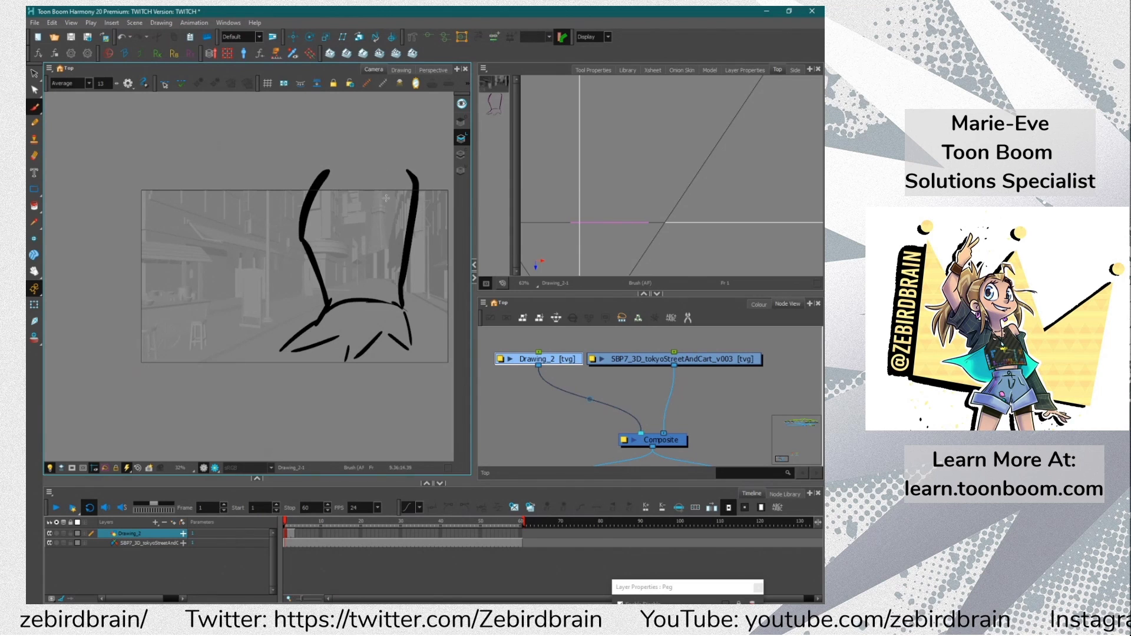
{"action": "mouse_move", "coordinate": [392, 222]}
{"action": "left_mouse_down"}
{"action": "mouse_move", "coordinate": [318, 230]}
{"action": "mouse_move", "coordinate": [357, 201]}
{"action": "left_mouse_up"}
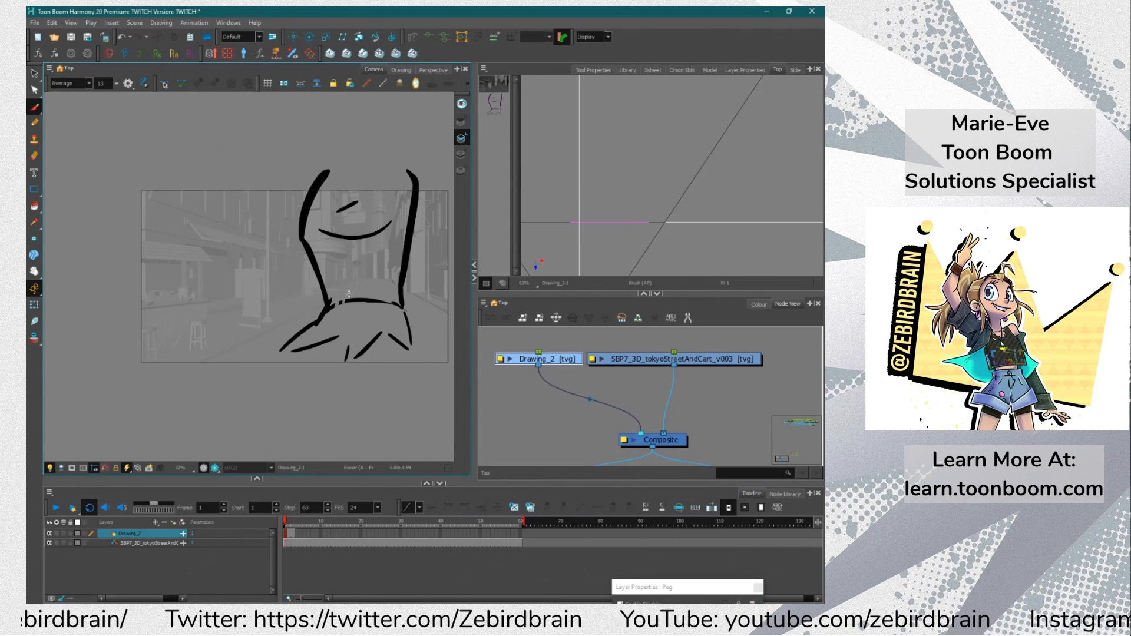
{"action": "mouse_move", "coordinate": [350, 293]}
{"action": "left_mouse_down"}
{"action": "mouse_move", "coordinate": [374, 278]}
{"action": "mouse_move", "coordinate": [398, 322]}
{"action": "mouse_move", "coordinate": [357, 277]}
{"action": "mouse_move", "coordinate": [372, 308]}
{"action": "mouse_move", "coordinate": [348, 283]}
{"action": "mouse_move", "coordinate": [328, 317]}
{"action": "mouse_move", "coordinate": [354, 297]}
{"action": "mouse_move", "coordinate": [337, 340]}
{"action": "mouse_move", "coordinate": [389, 337]}
{"action": "left_mouse_up"}
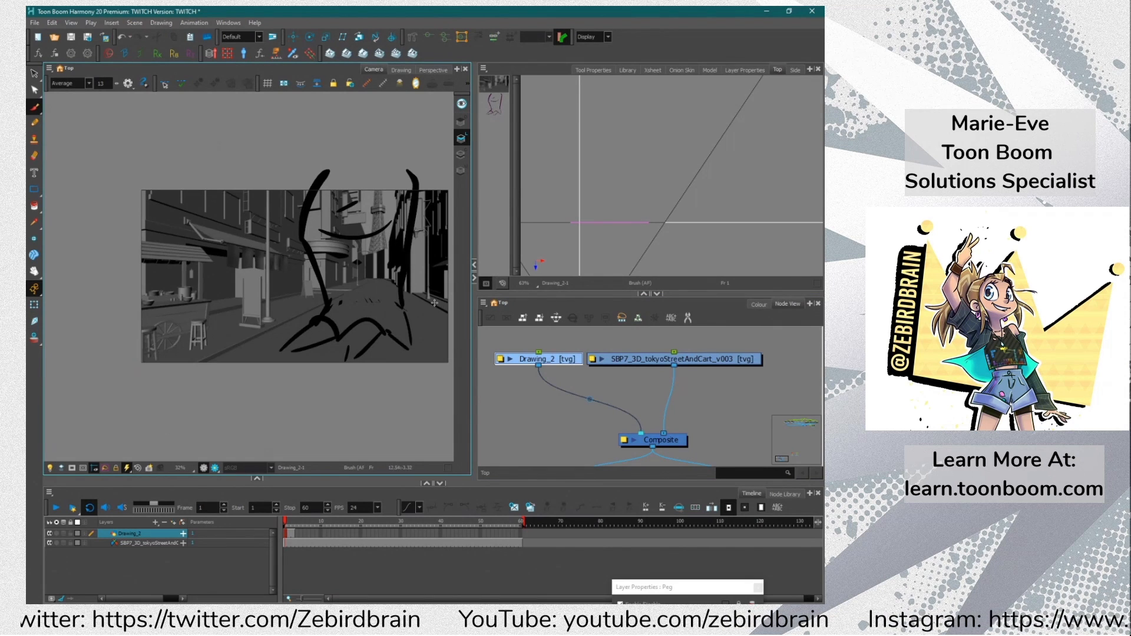
Update the street layer's 3D model position with rotation X -14.5 and Y -21.5, and render it to the scene
{"action": "left_click", "coordinate": [649, 361]}
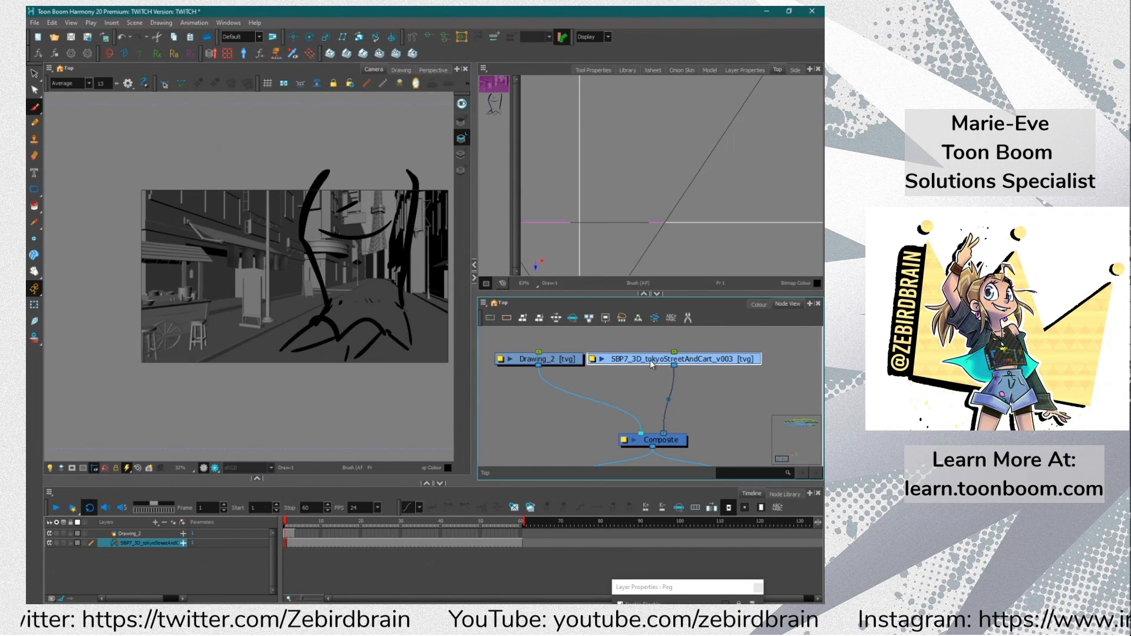
{"action": "right_click", "coordinate": [151, 543]}
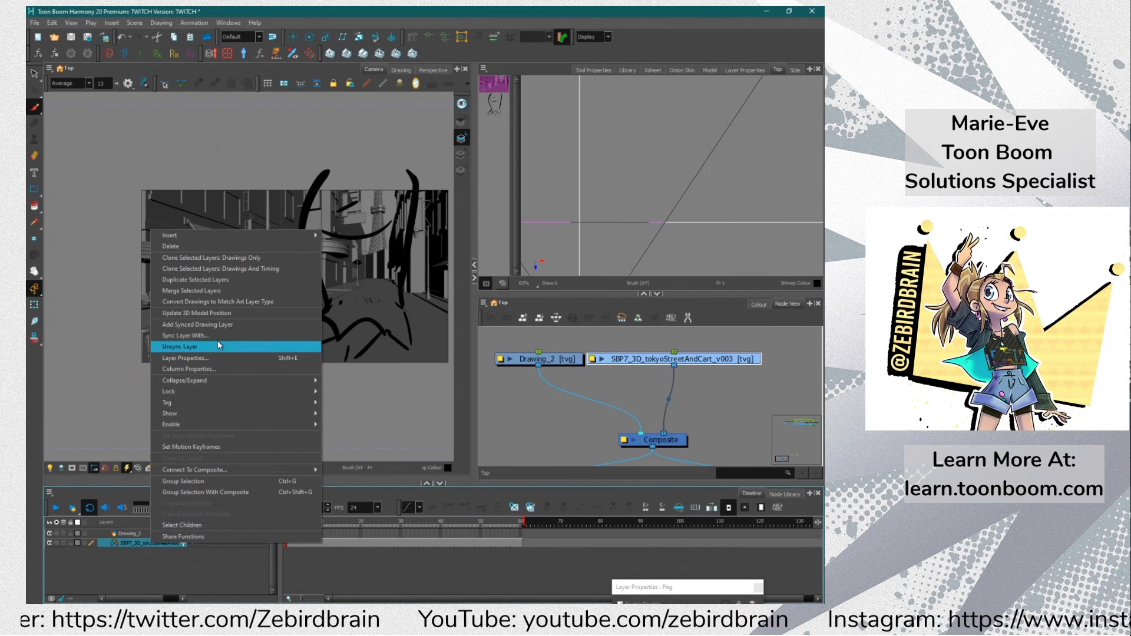
{"action": "left_click", "coordinate": [216, 313]}
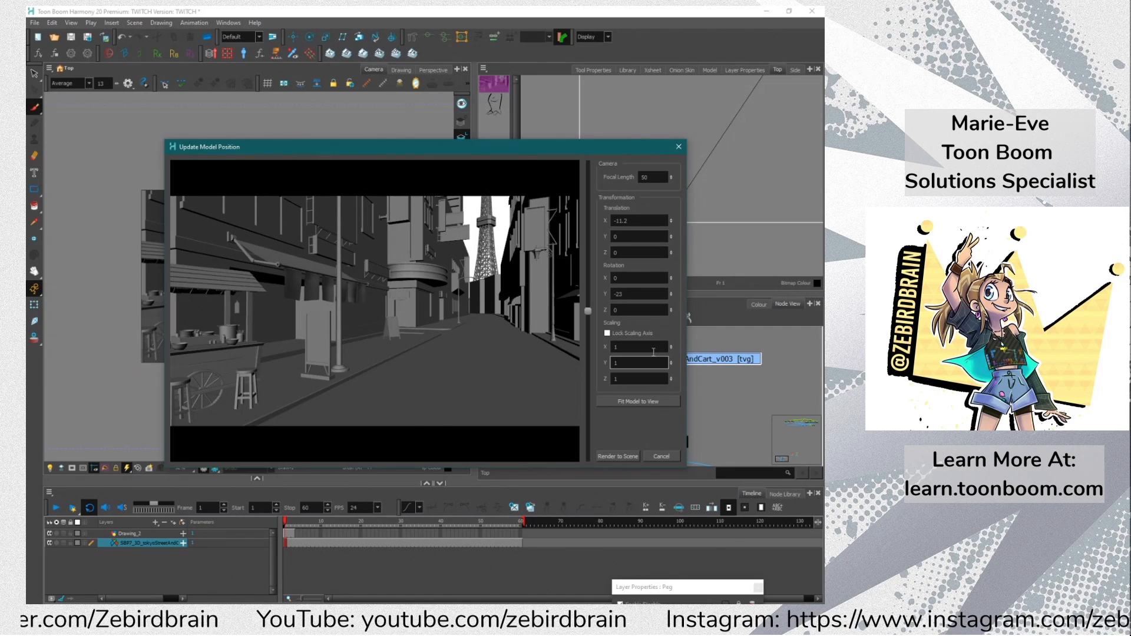
{"action": "left_click_drag", "start_coordinate": [670, 299], "coordinate": [678, 326]}
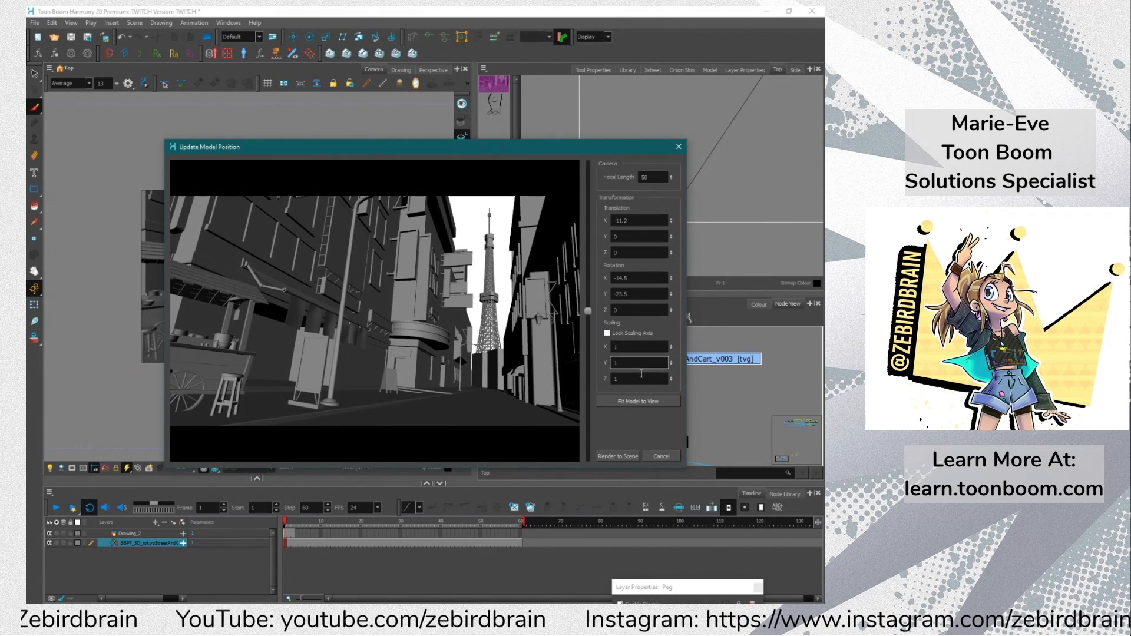
{"action": "left_click", "coordinate": [618, 456]}
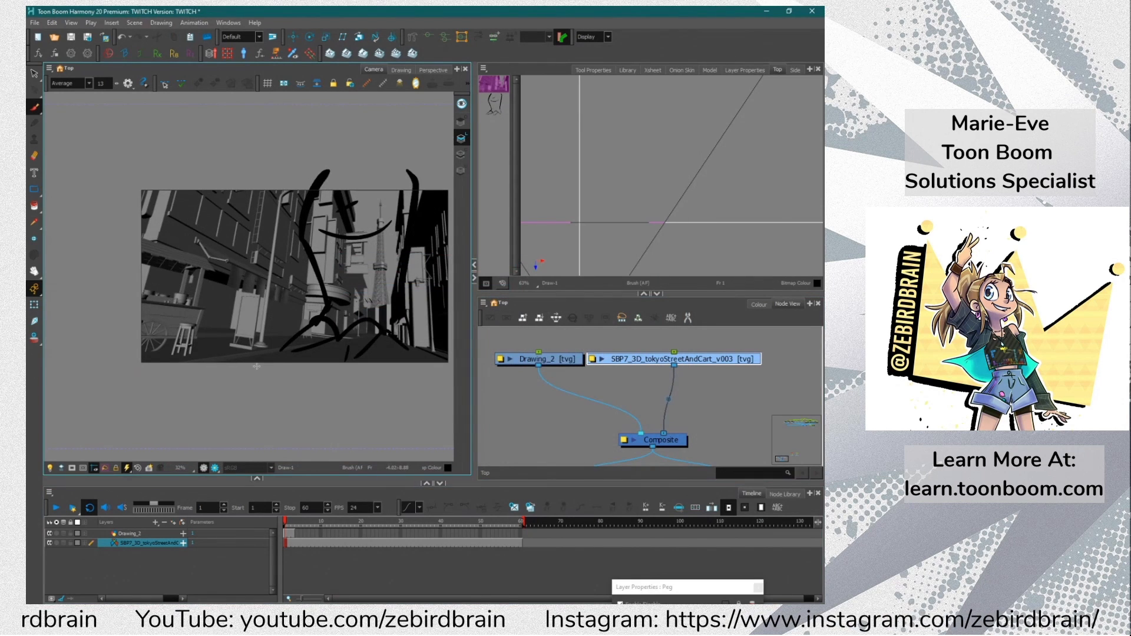
{"action": "left_click_drag", "start_coordinate": [554, 360], "coordinate": [560, 366]}
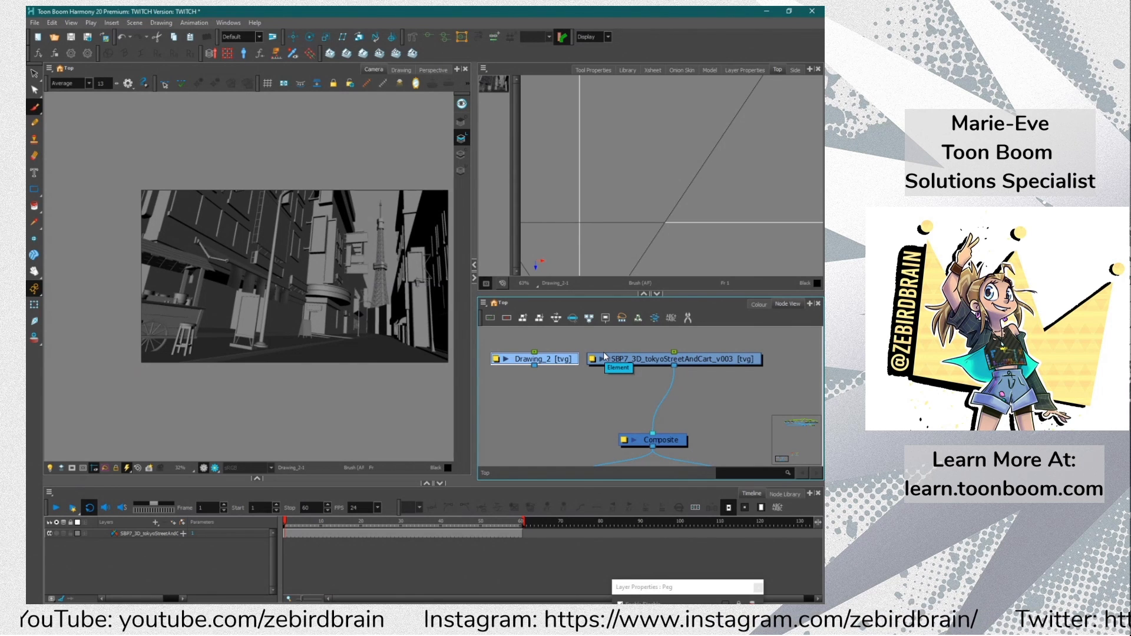
{"action": "left_click", "coordinate": [122, 36]}
{"action": "left_click", "coordinate": [120, 38]}
{"action": "left_click", "coordinate": [134, 36]}
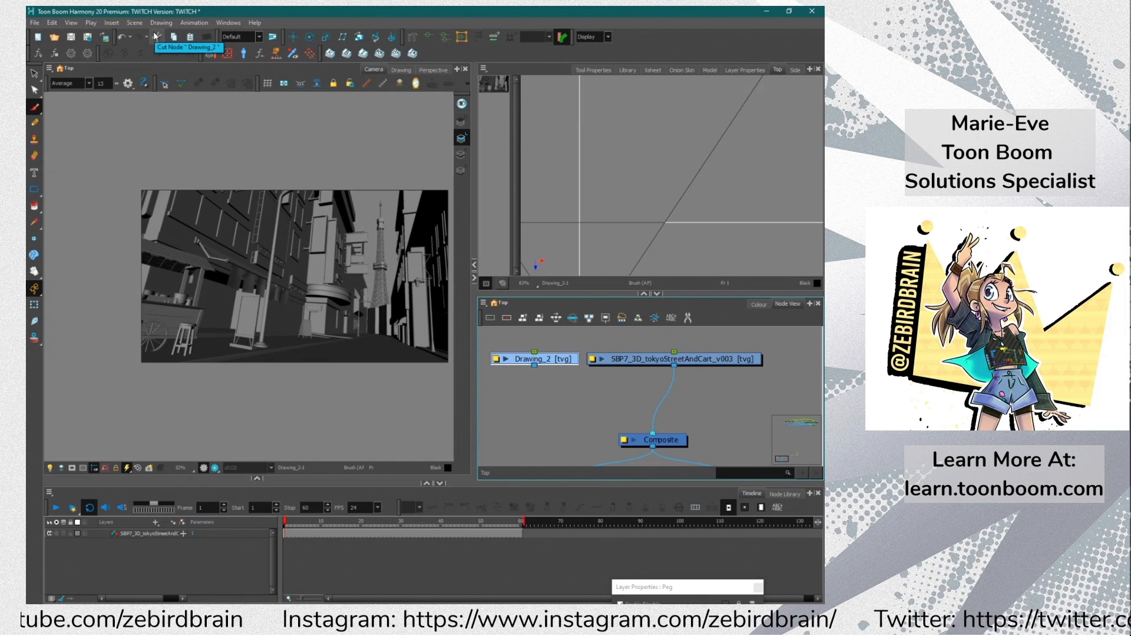
Open the Guides view and add a 3-Point Perspective (Worm's-Eye View) guide
{"action": "left_click", "coordinate": [666, 68]}
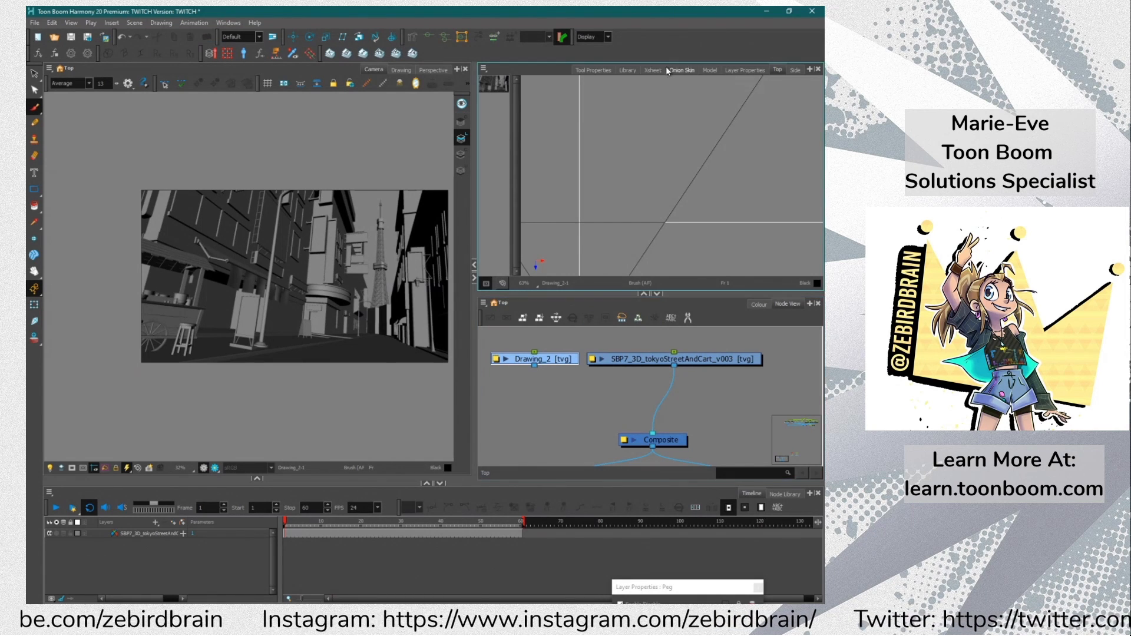
{"action": "left_click", "coordinate": [810, 70]}
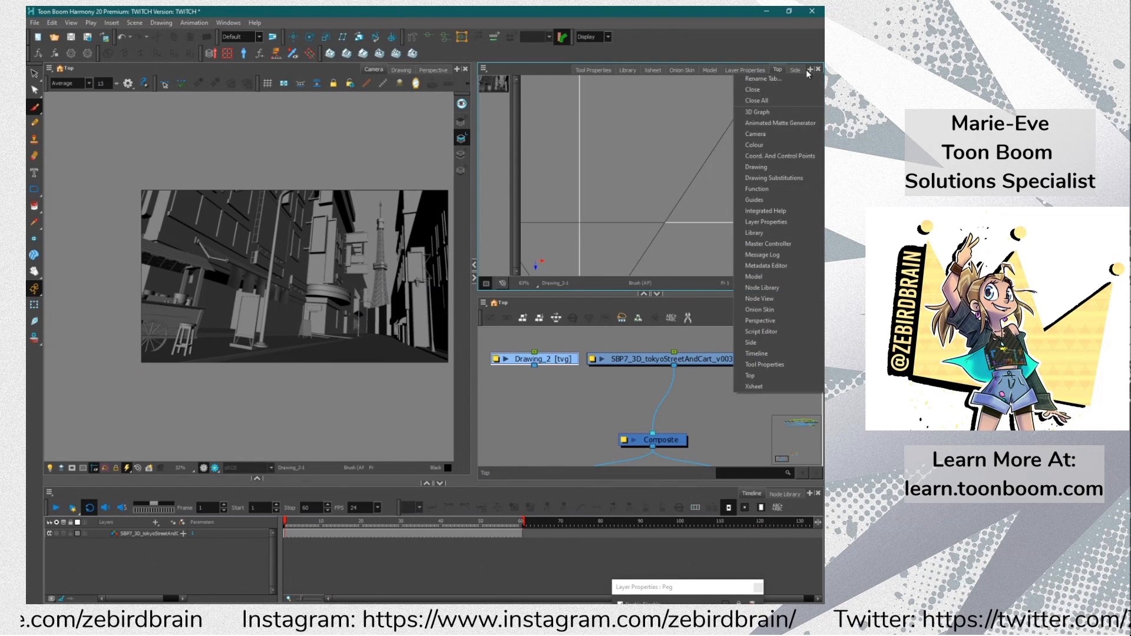
{"action": "left_click", "coordinate": [747, 198]}
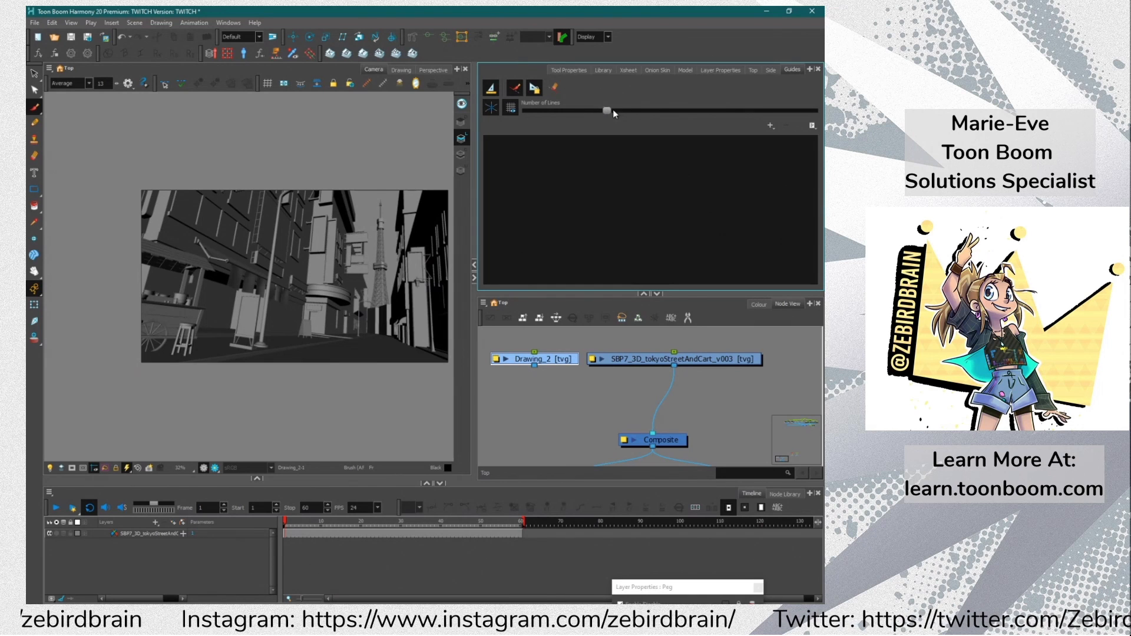
{"action": "left_click", "coordinate": [770, 124]}
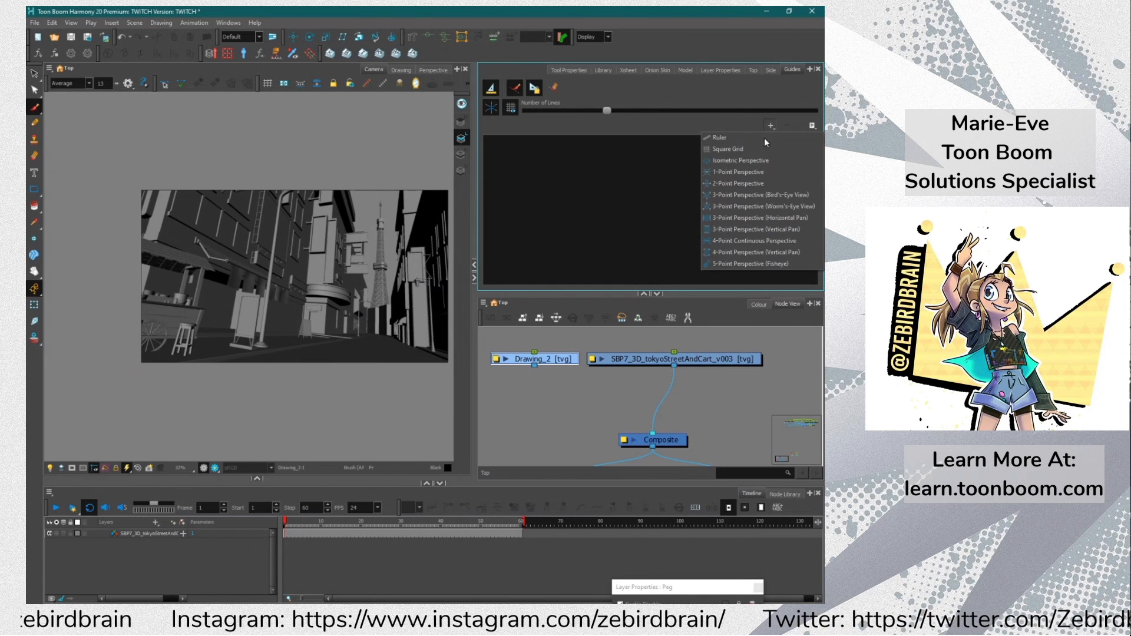
{"action": "left_click", "coordinate": [722, 213]}
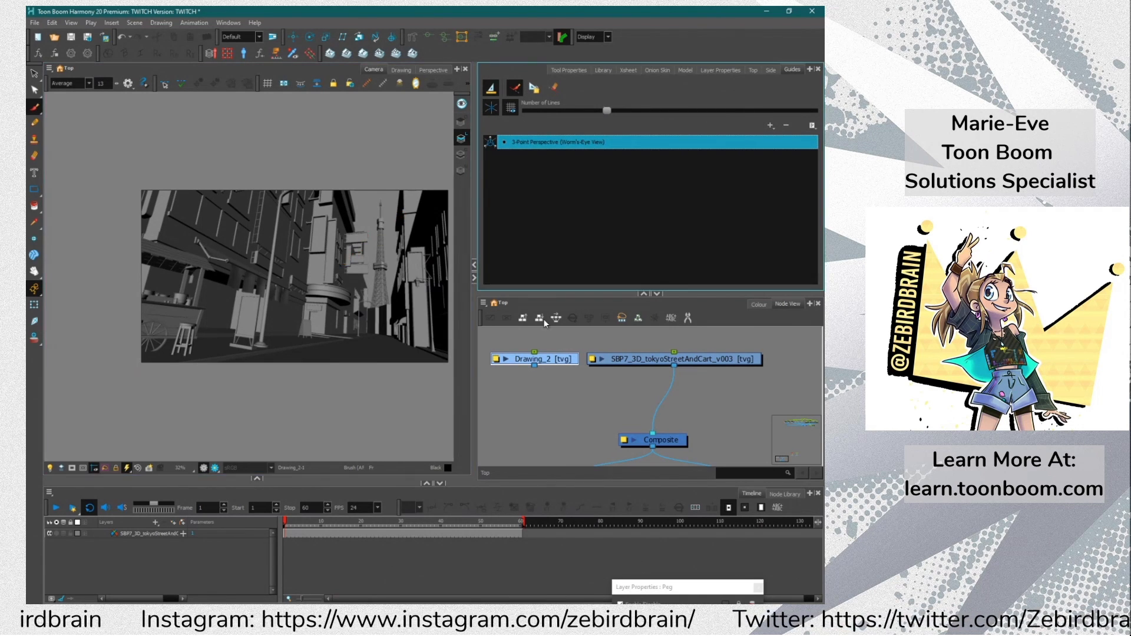
Reconnect the Drawing_2 node to the composite and delete all the artwork on that layer
{"action": "left_click_drag", "start_coordinate": [535, 366], "coordinate": [641, 433]}
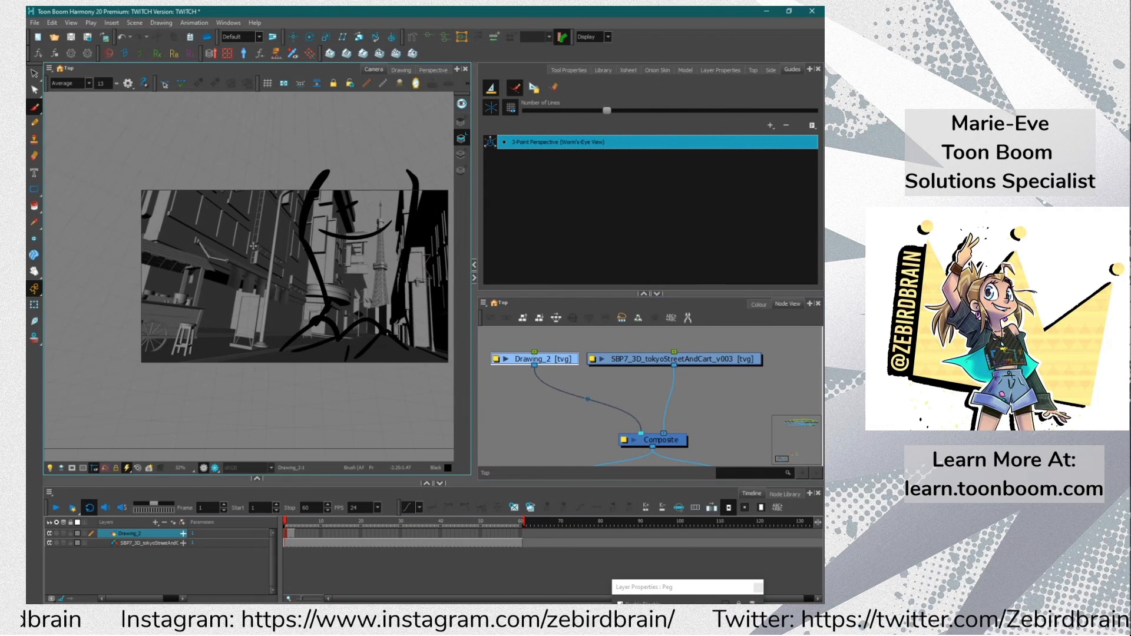
{"action": "left_click", "coordinate": [34, 91]}
{"action": "key", "text": "ctrl+a"}
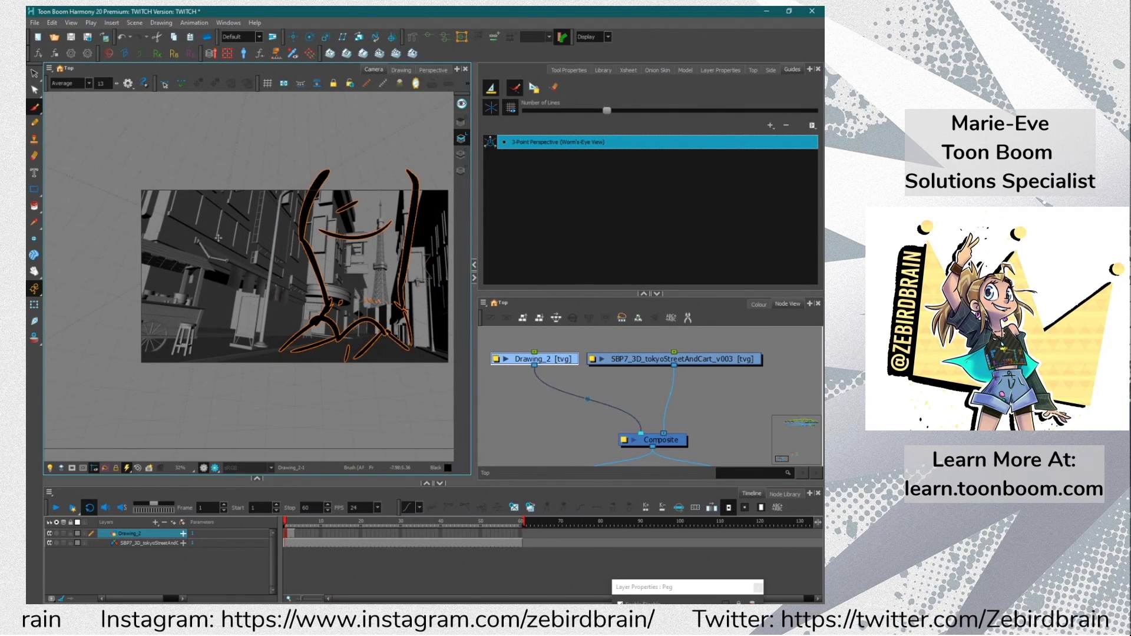
{"action": "key", "text": "Delete"}
Draw test brush strokes over the buildings, following the vertical lines of the worm's-eye perspective guide
{"action": "left_click", "coordinate": [34, 108]}
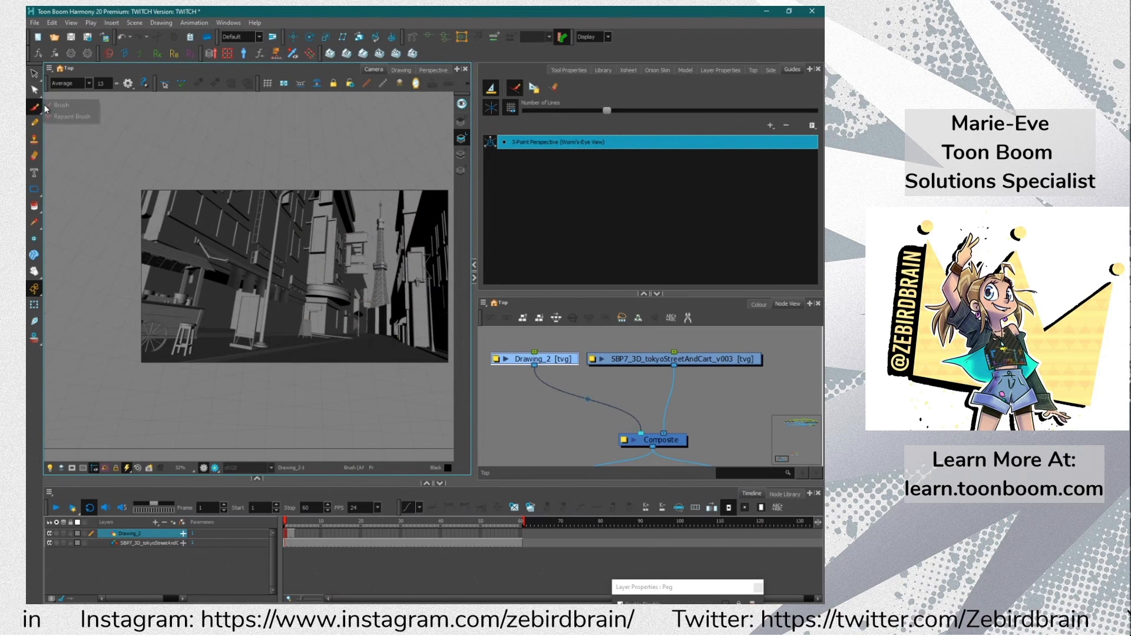
{"action": "mouse_move", "coordinate": [195, 294]}
{"action": "left_mouse_down"}
{"action": "mouse_move", "coordinate": [230, 127]}
{"action": "mouse_move", "coordinate": [227, 306]}
{"action": "left_mouse_up"}
{"action": "left_click_drag", "start_coordinate": [296, 129], "coordinate": [310, 325]}
{"action": "left_click_drag", "start_coordinate": [334, 140], "coordinate": [359, 302]}
Shift the guide's upper vanishing point slightly to the right and draw more vertical test strokes over the street
{"action": "scroll", "coordinate": [279, 224], "scroll_direction": "down", "scroll_amount": 4}
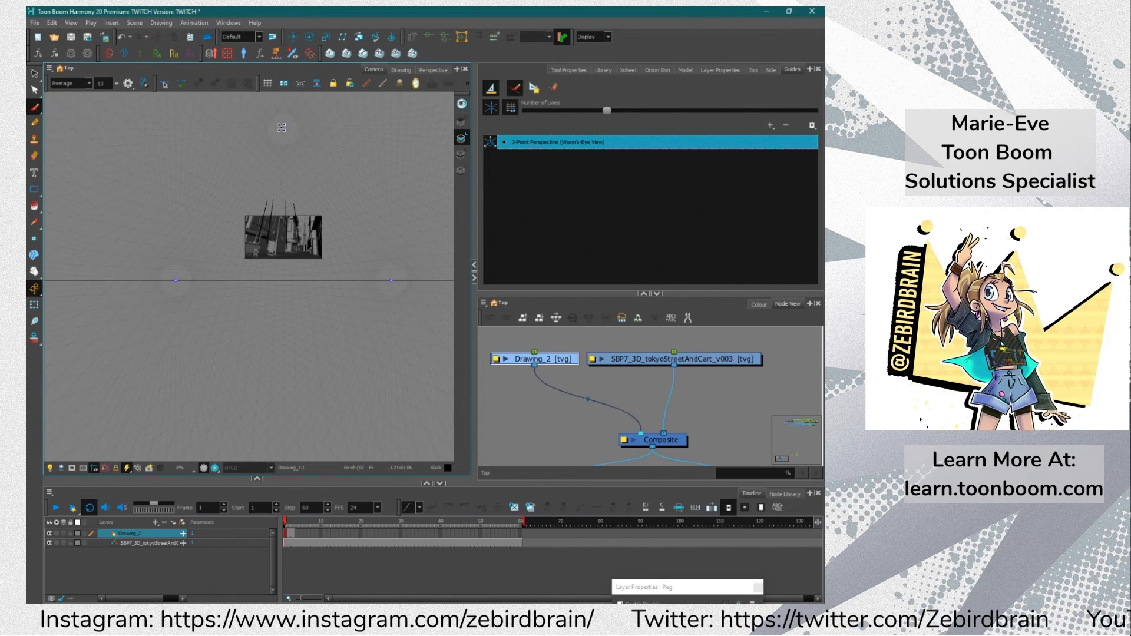
{"action": "left_click_drag", "start_coordinate": [284, 129], "coordinate": [307, 131]}
{"action": "scroll", "coordinate": [292, 204], "scroll_direction": "up", "scroll_amount": 3}
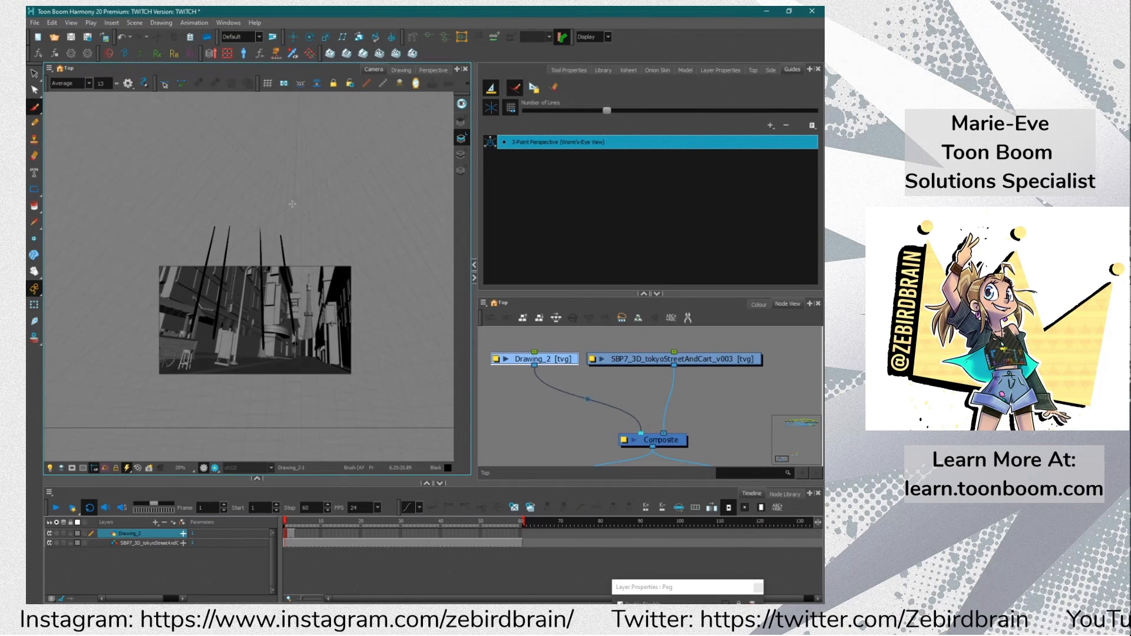
{"action": "left_click_drag", "start_coordinate": [302, 206], "coordinate": [303, 348]}
{"action": "left_click_drag", "start_coordinate": [321, 244], "coordinate": [332, 355]}
{"action": "scroll", "coordinate": [159, 327], "scroll_direction": "down", "scroll_amount": 4}
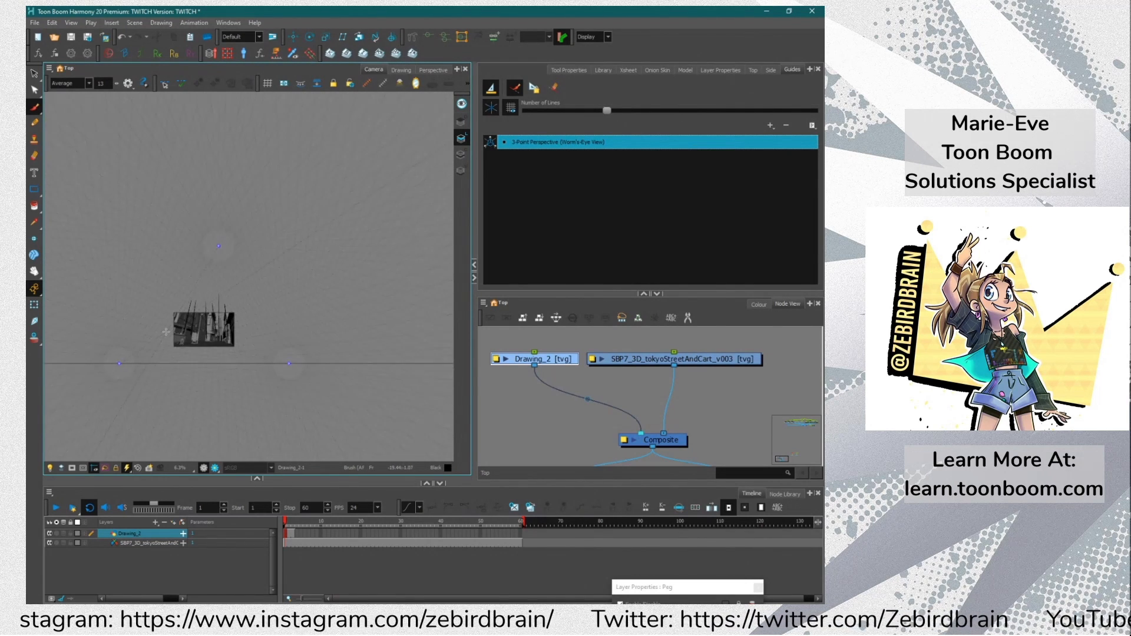
Delete all the perspective test strokes from Drawing_2 and switch to the Transform tool
{"action": "scroll", "coordinate": [159, 326], "scroll_direction": "up", "scroll_amount": 3}
{"action": "key", "text": "ctrl+a"}
{"action": "key", "text": "Delete"}
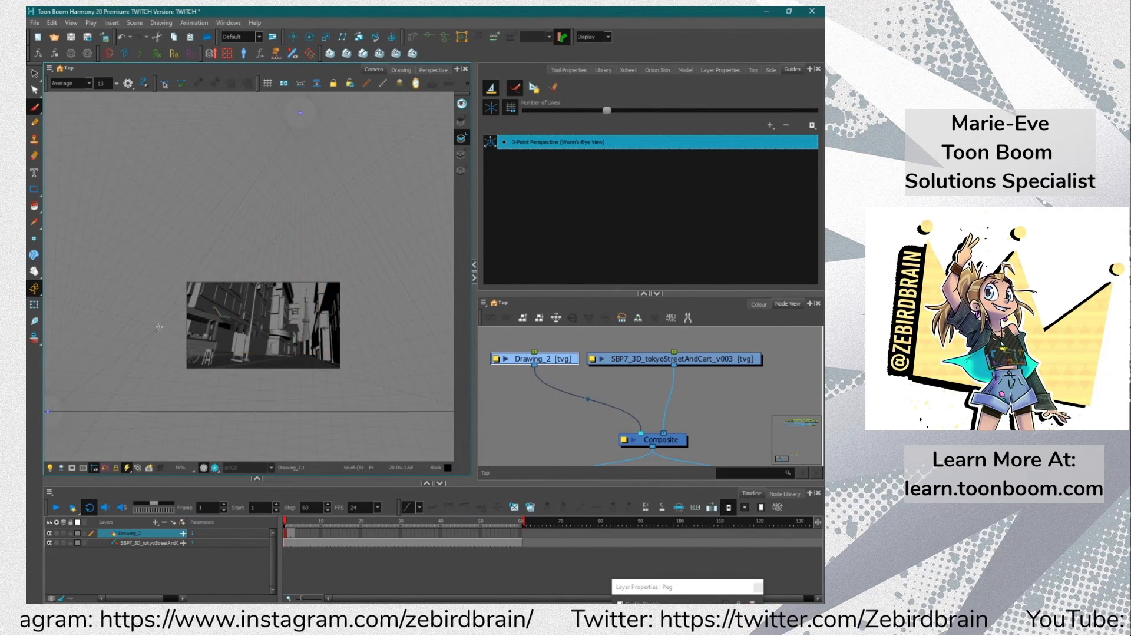
{"action": "left_click", "coordinate": [35, 304]}
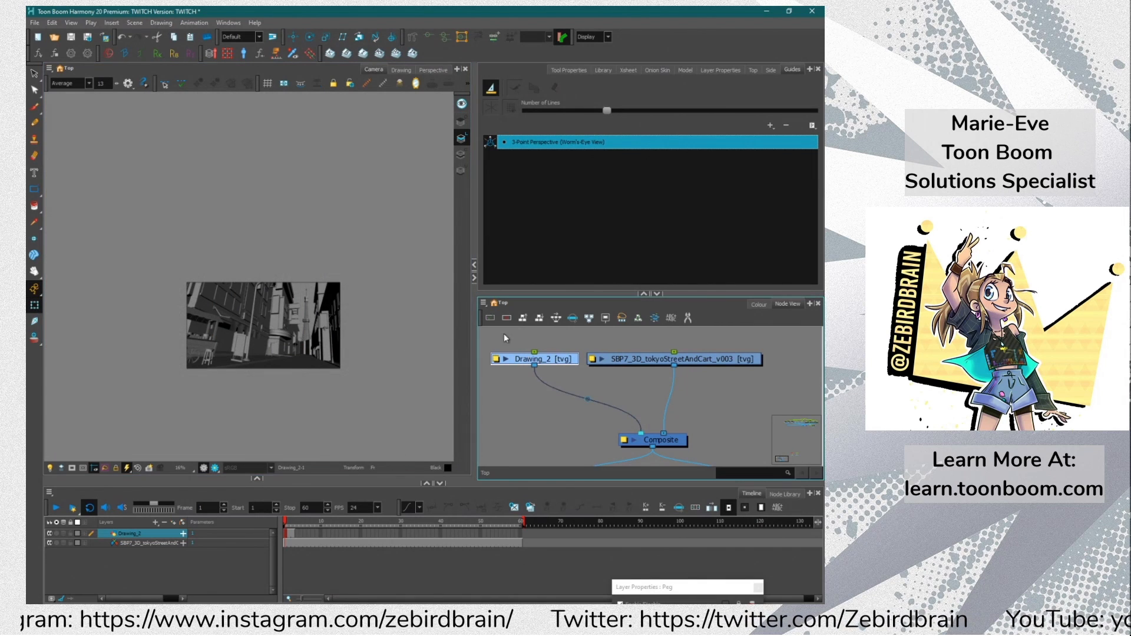
Delete the SBP7_3D_tokyoStreetAndCart_v003 node from the node network and confirm the deletion
{"action": "left_click", "coordinate": [528, 142]}
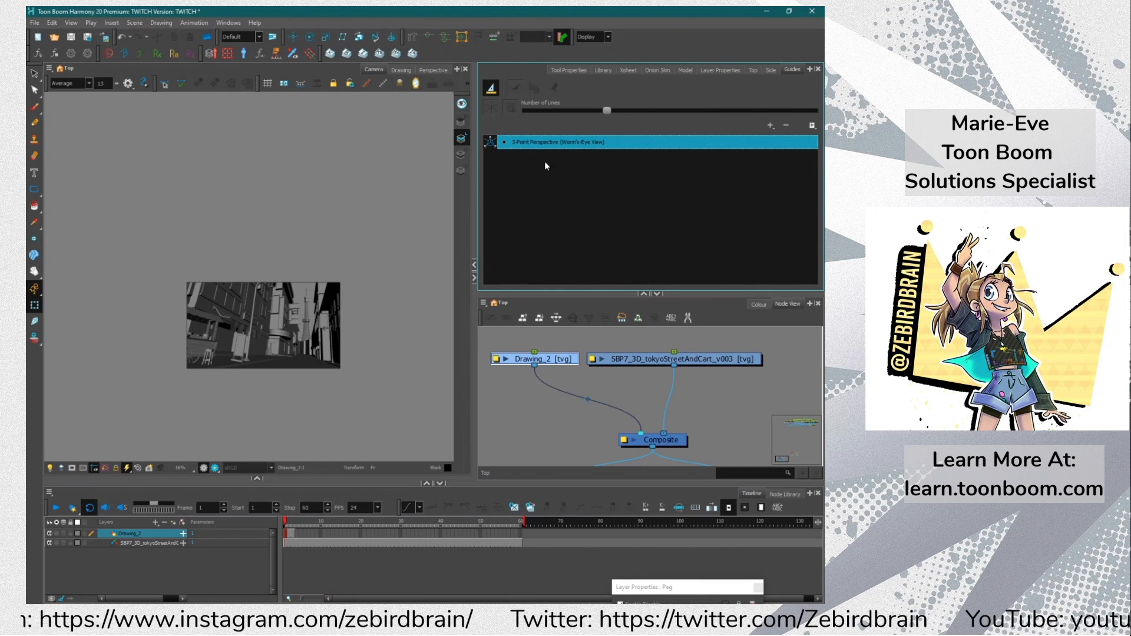
{"action": "left_click", "coordinate": [628, 347]}
{"action": "left_click", "coordinate": [632, 362]}
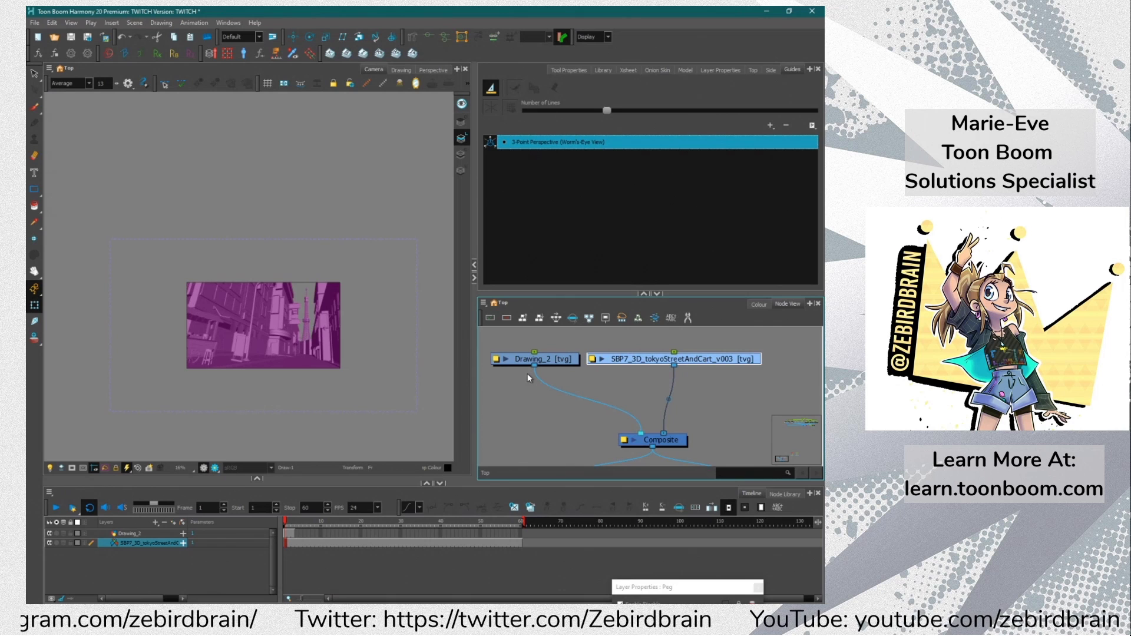
{"action": "mouse_move", "coordinate": [634, 362]}
{"action": "left_mouse_down"}
{"action": "mouse_move", "coordinate": [635, 347]}
{"action": "mouse_move", "coordinate": [640, 362]}
{"action": "left_mouse_up"}
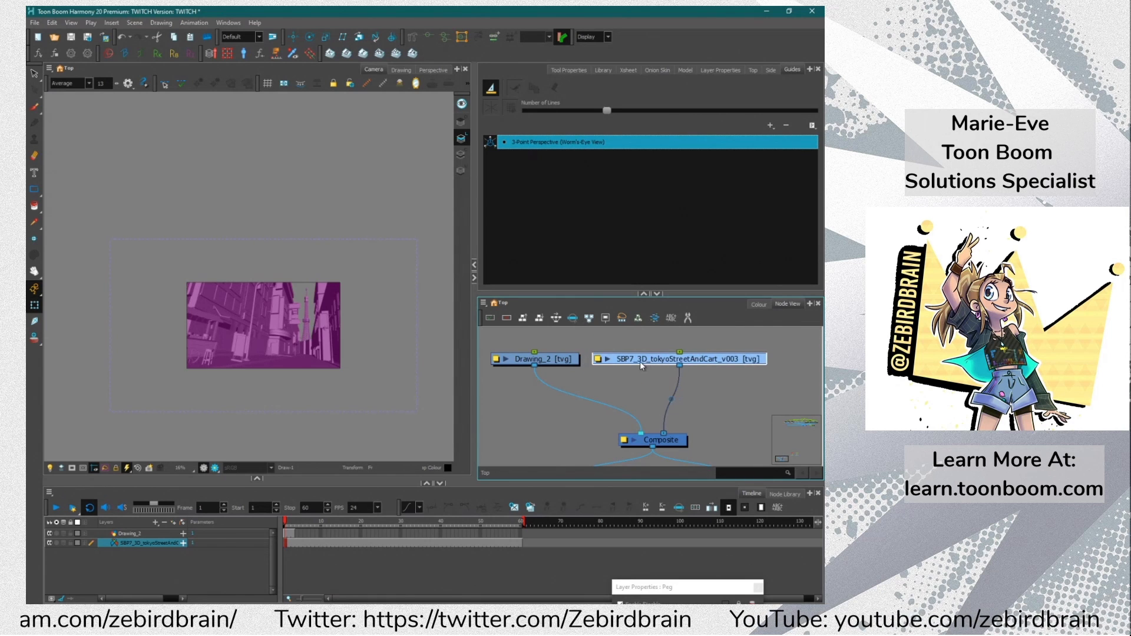
{"action": "scroll", "coordinate": [274, 298], "scroll_direction": "up", "scroll_amount": 3}
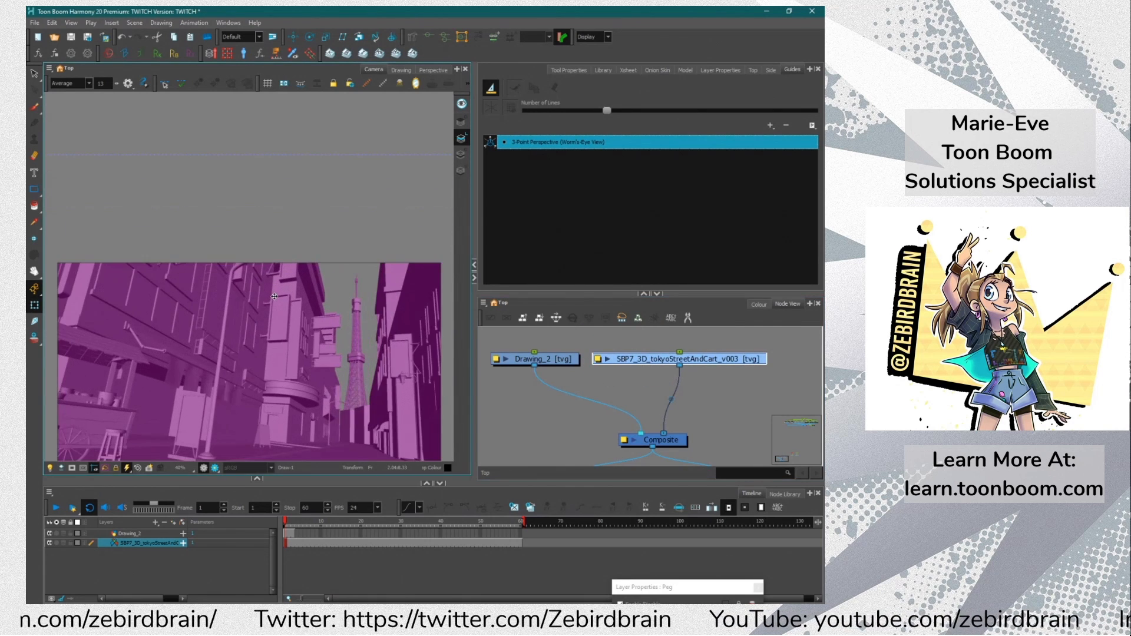
{"action": "scroll", "coordinate": [274, 298], "scroll_direction": "down", "scroll_amount": 2}
{"action": "left_click_drag", "start_coordinate": [178, 328], "coordinate": [201, 275]}
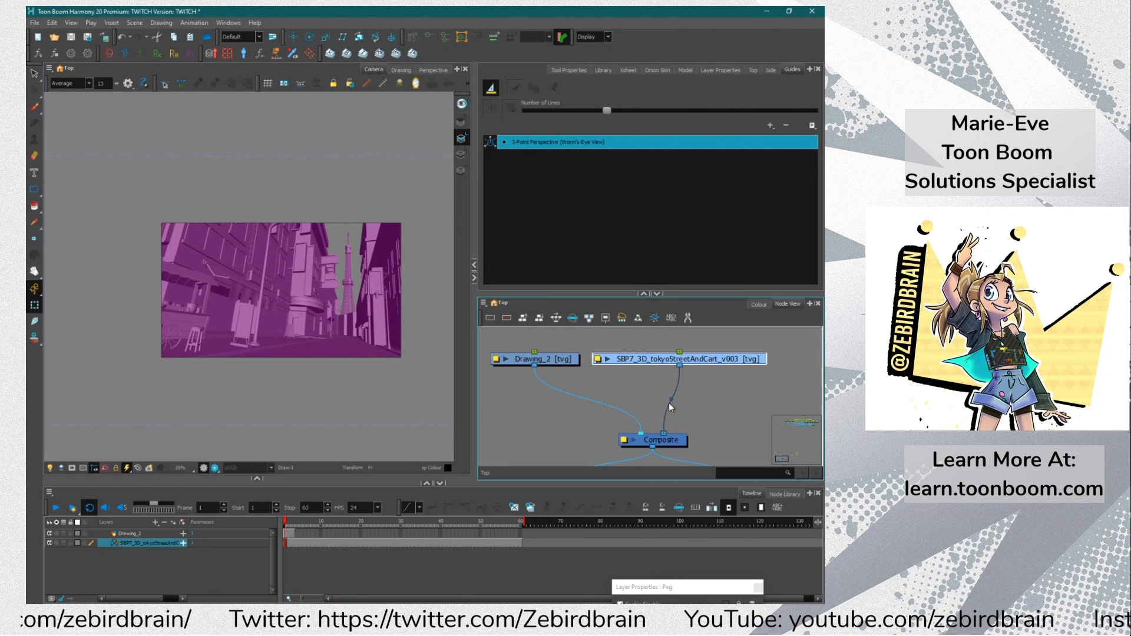
{"action": "key", "text": "Delete"}
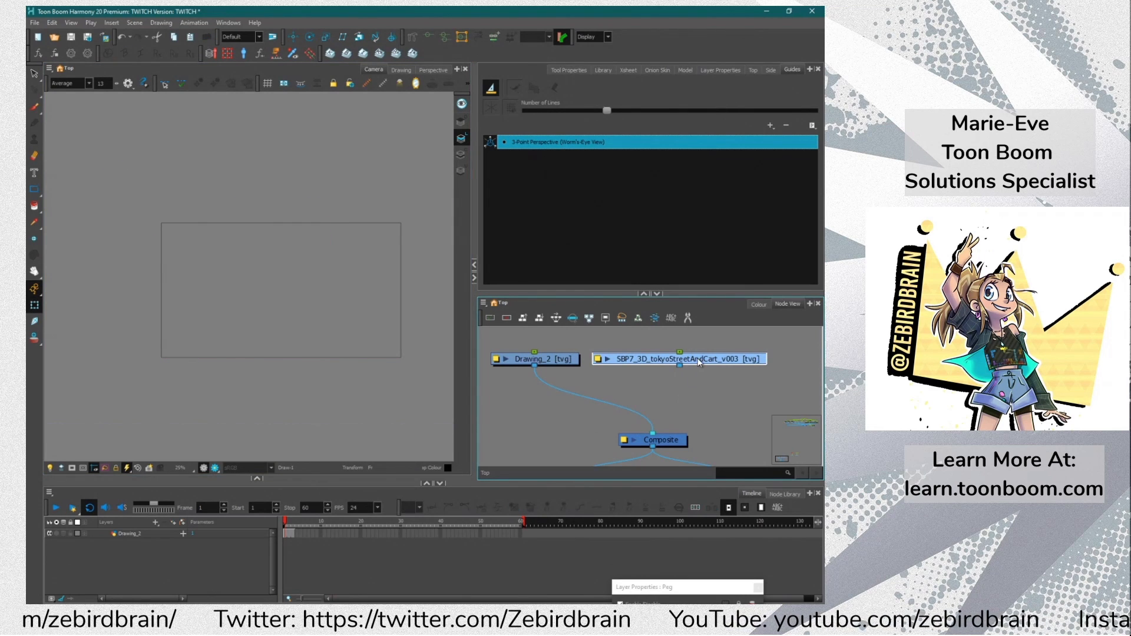
{"action": "key", "text": "Delete"}
{"action": "left_click", "coordinate": [429, 328]}
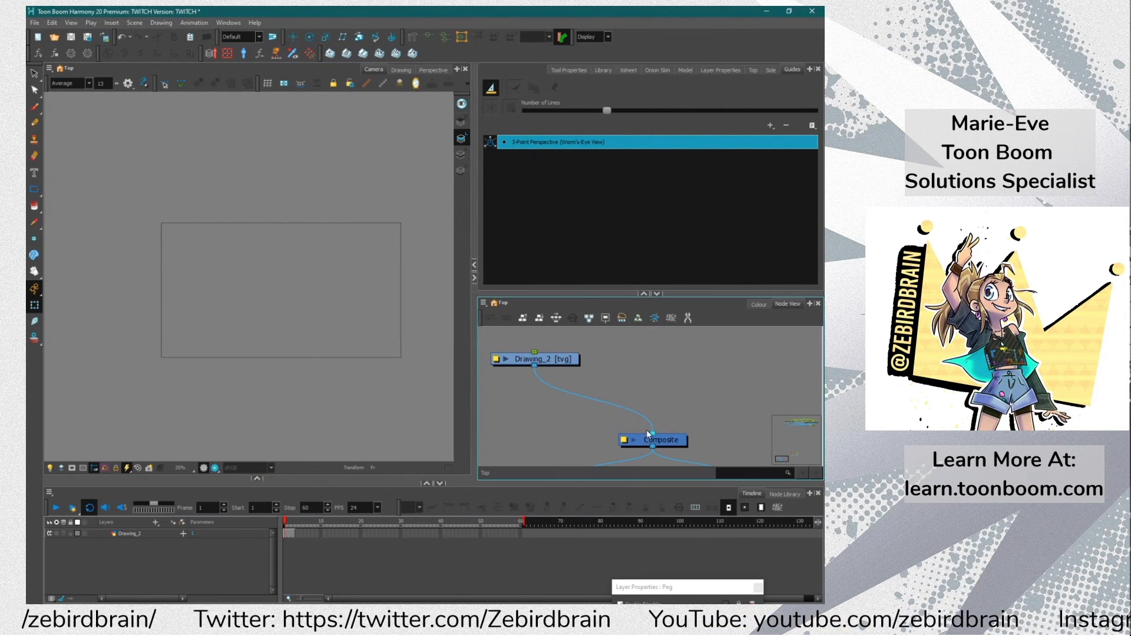
Delete the Drawing_2 node together with its drawing files and element folders
{"action": "left_click", "coordinate": [541, 358]}
{"action": "key", "text": "Delete"}
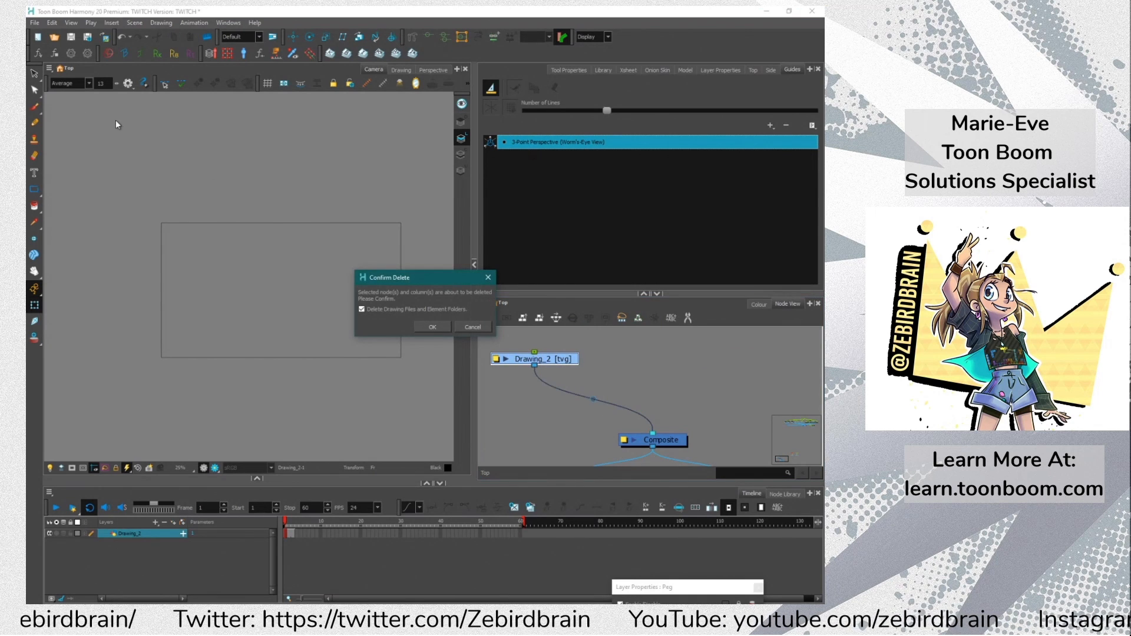
{"action": "left_click", "coordinate": [432, 327]}
Import the 3D model SBP7_3D_tokyoStreet_v003.fbx as a single layer with Convert to 2D turned off
{"action": "left_click", "coordinate": [35, 22]}
{"action": "mouse_move", "coordinate": [137, 157]}
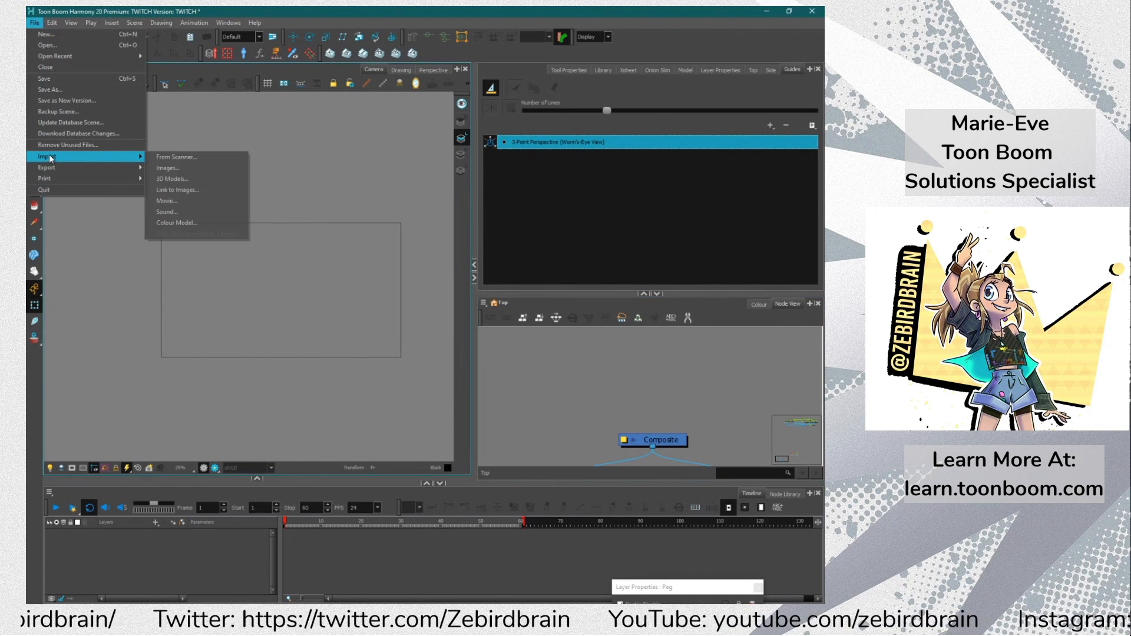
{"action": "left_click", "coordinate": [158, 179]}
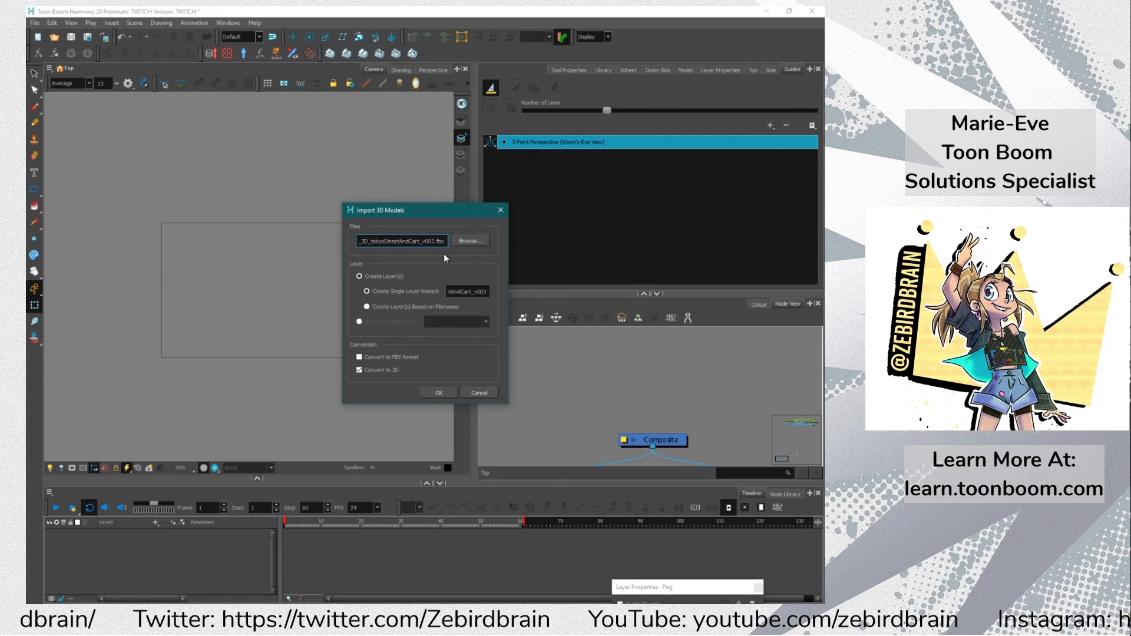
{"action": "left_click", "coordinate": [468, 240]}
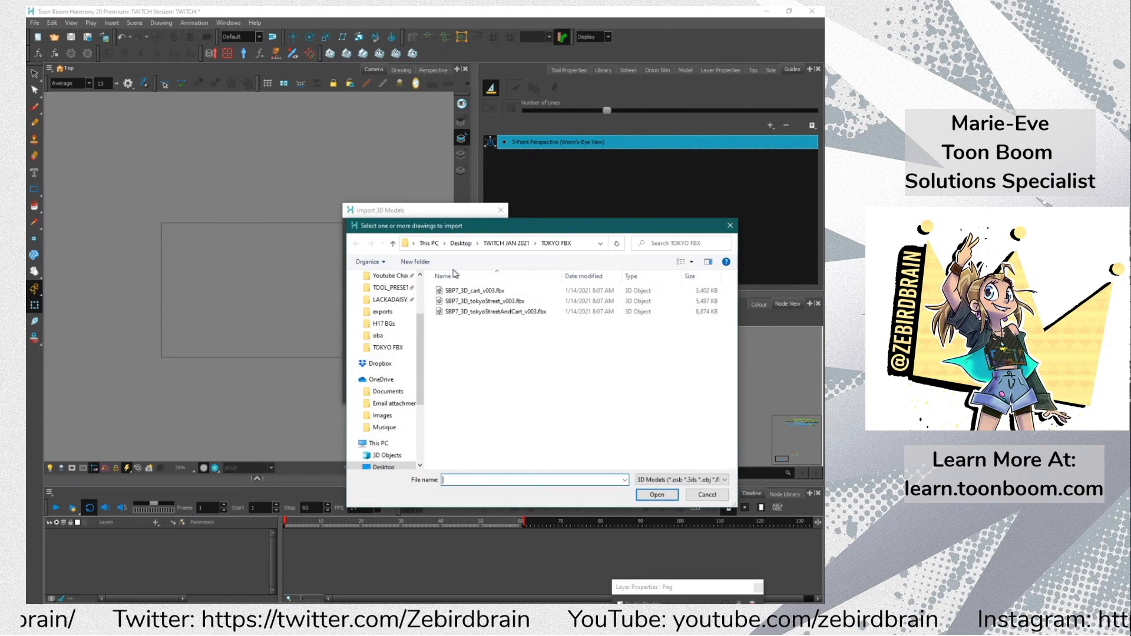
{"action": "left_click", "coordinate": [453, 303]}
{"action": "double_click", "coordinate": [453, 302]}
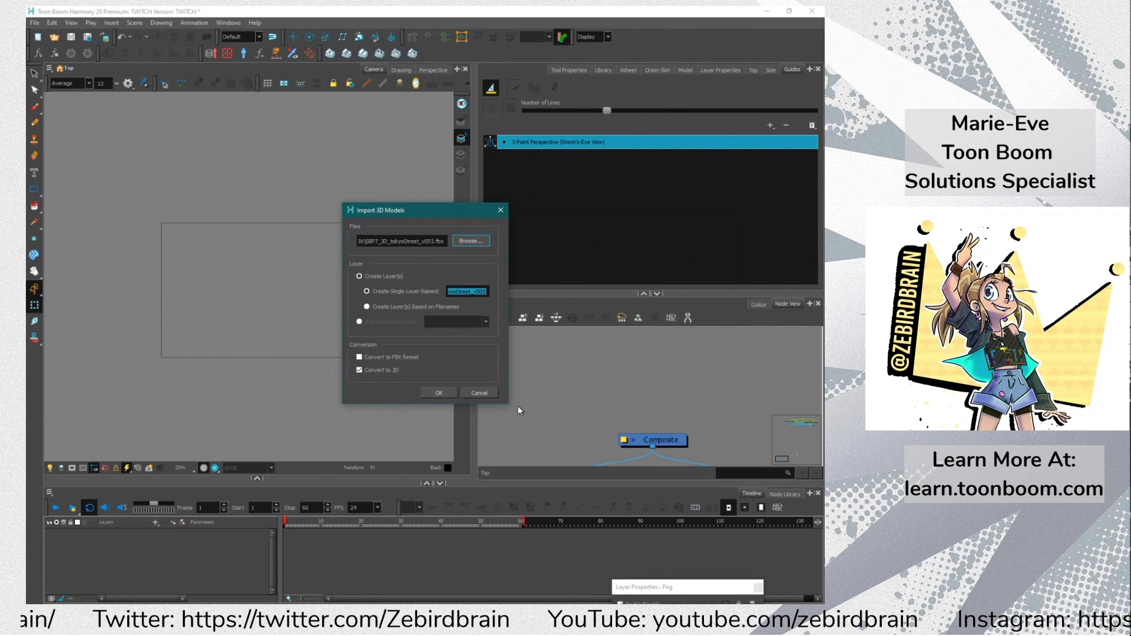
{"action": "left_click", "coordinate": [394, 370]}
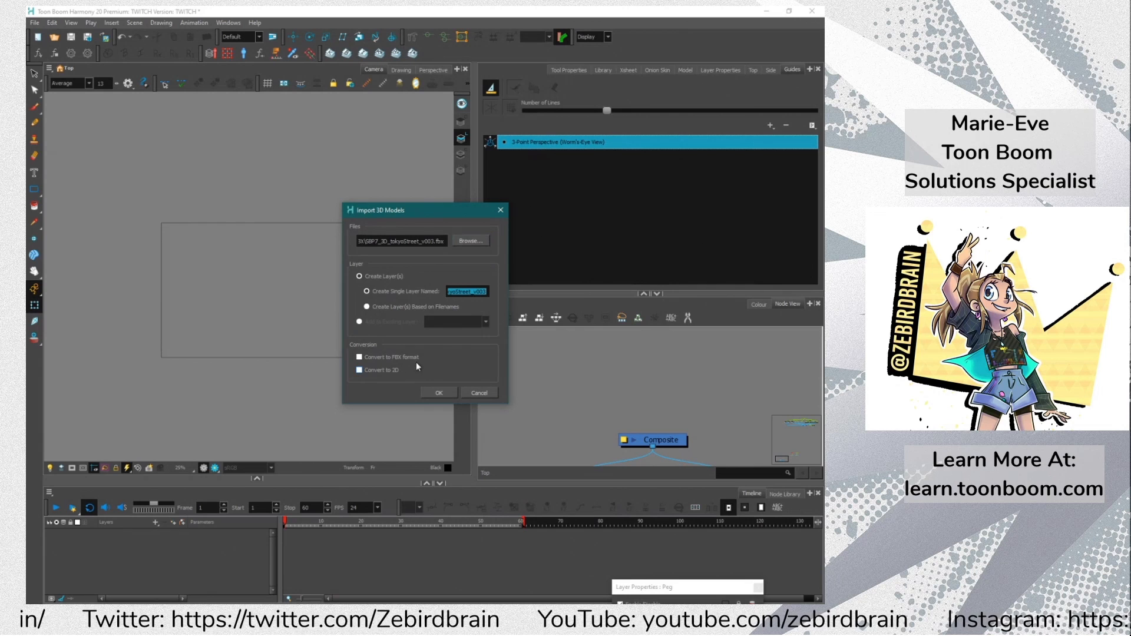
{"action": "left_click", "coordinate": [435, 393]}
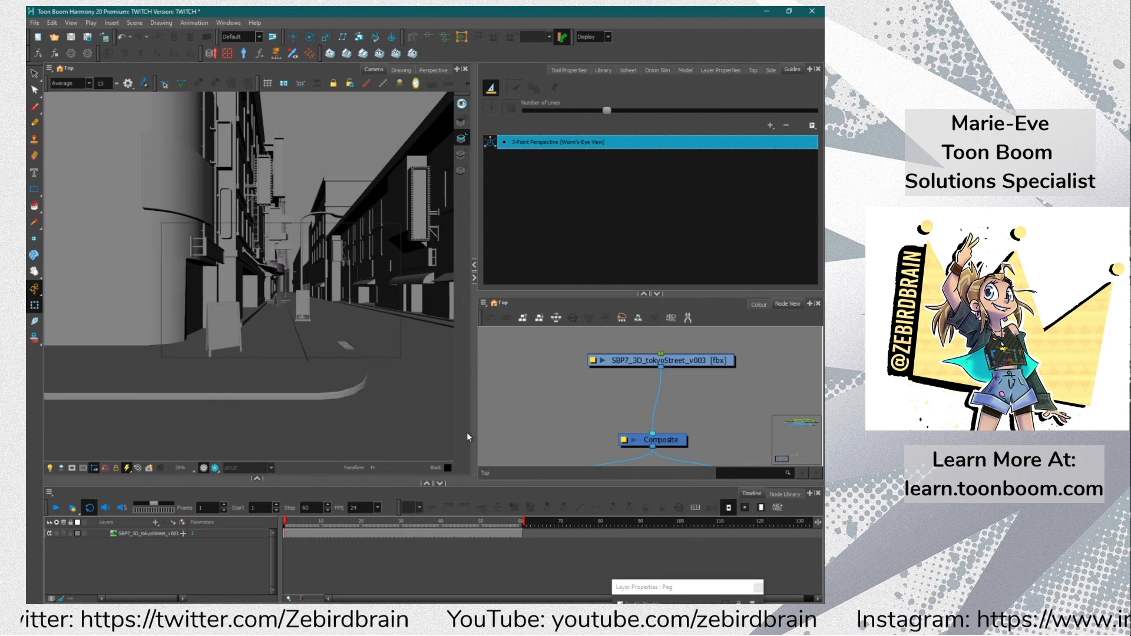
Select the imported SBP7_3D_tokyoStreet_v003 node and align it directly above the Composite node
{"action": "left_click", "coordinate": [407, 395]}
{"action": "left_click", "coordinate": [589, 400]}
{"action": "left_click_drag", "start_coordinate": [682, 363], "coordinate": [675, 362]}
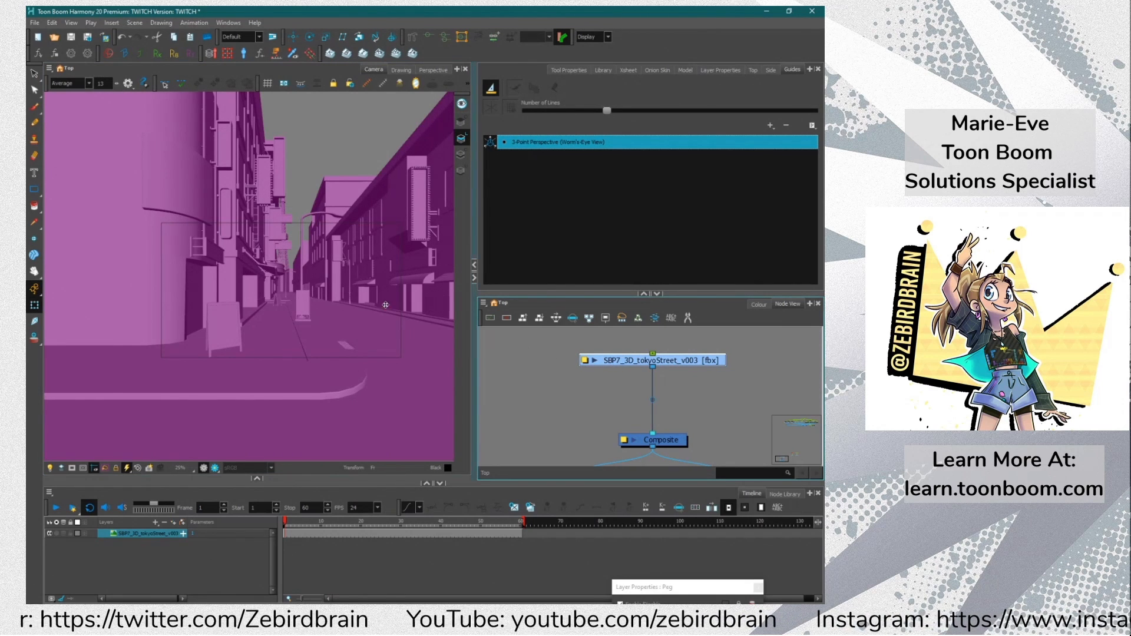
{"action": "scroll", "coordinate": [315, 191], "scroll_direction": "down", "scroll_amount": 4}
{"action": "scroll", "coordinate": [318, 191], "scroll_direction": "up", "scroll_amount": 3}
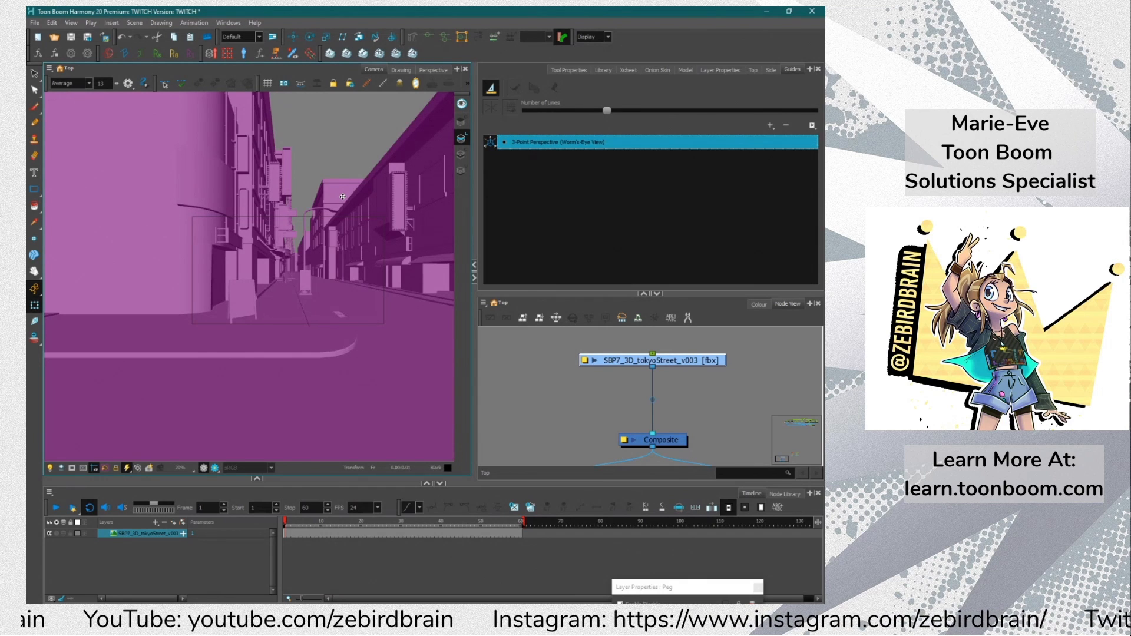
{"action": "left_click_drag", "start_coordinate": [342, 197], "coordinate": [325, 188]}
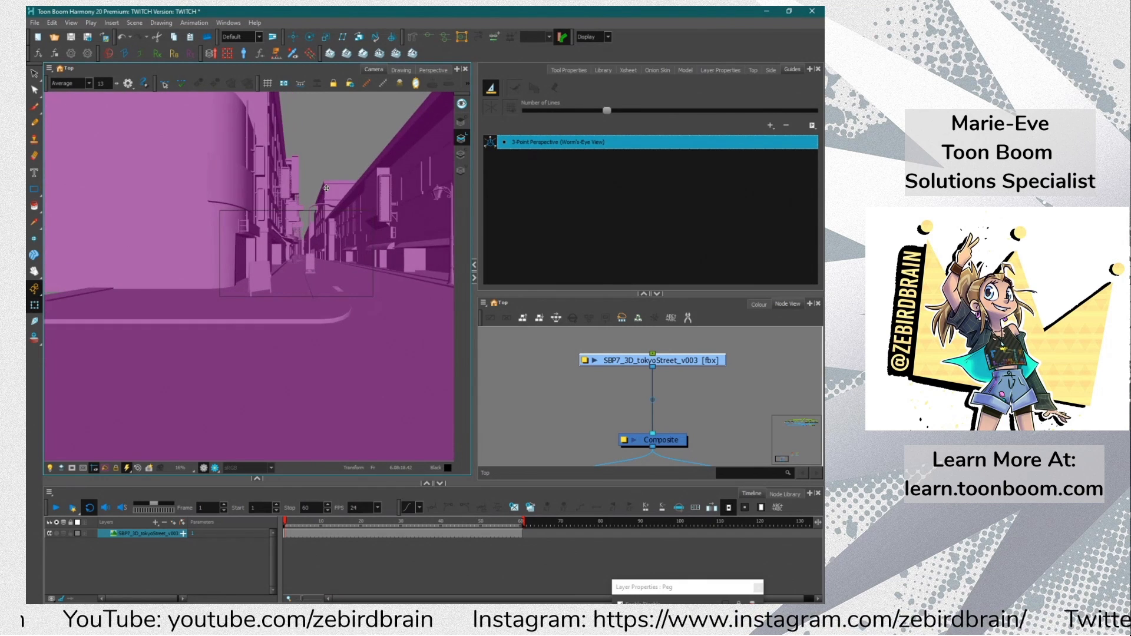
{"action": "left_click", "coordinate": [618, 373]}
{"action": "left_click_drag", "start_coordinate": [680, 363], "coordinate": [679, 376]}
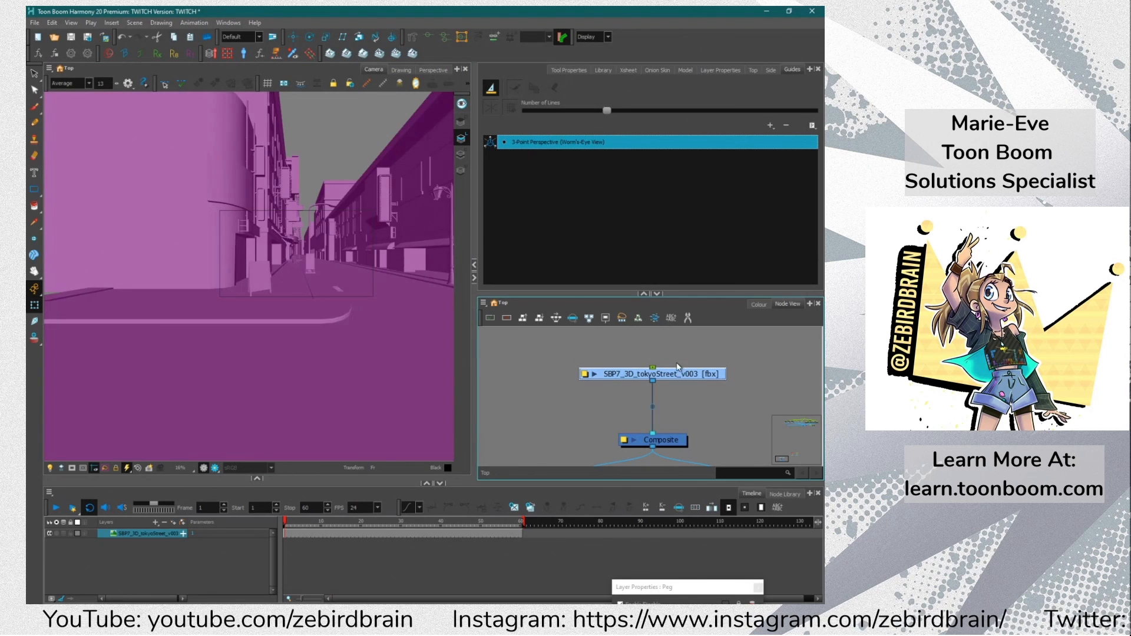
Add a parent peg to the street model node and check in its layer properties that 3D is enabled
{"action": "key", "text": "ctrl+p"}
{"action": "left_click", "coordinate": [594, 354]}
{"action": "left_click_drag", "start_coordinate": [594, 355], "coordinate": [590, 421]}
{"action": "double_click", "coordinate": [598, 370]}
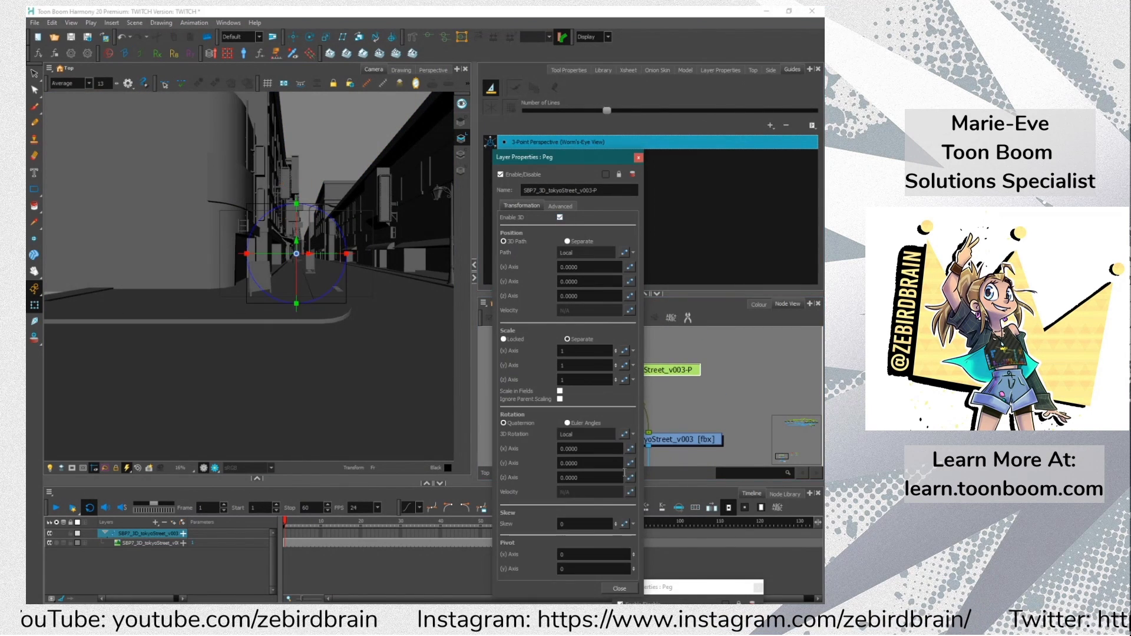
{"action": "left_click", "coordinate": [619, 588]}
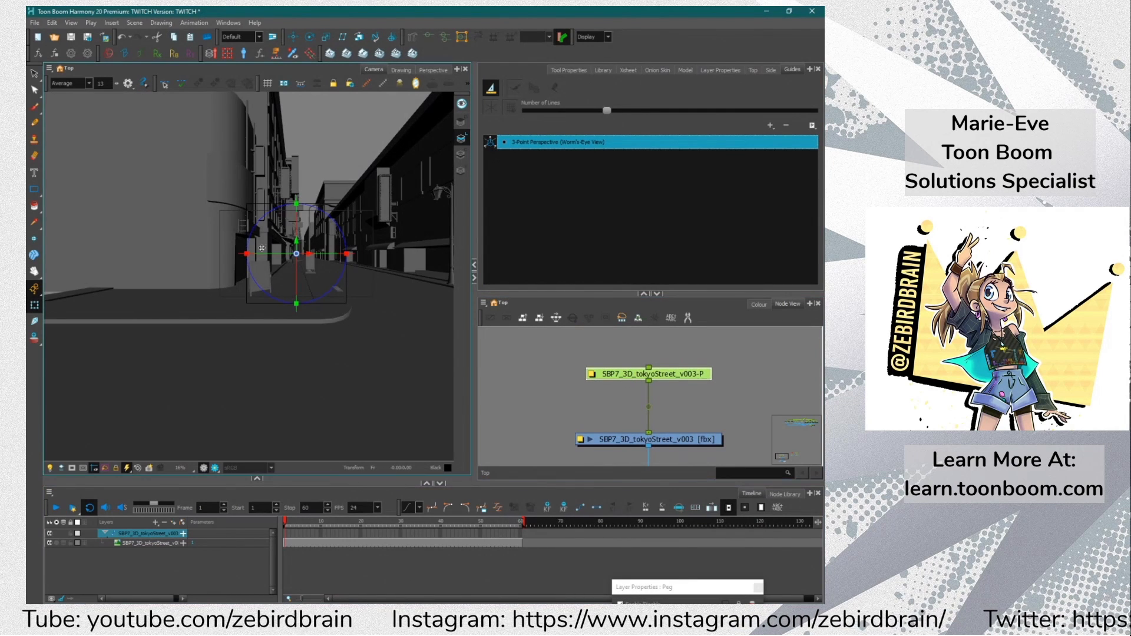
Rotate and shift the street model through its peg to reframe the buildings, with the view masked to the camera frame
{"action": "left_click_drag", "start_coordinate": [271, 254], "coordinate": [212, 269]}
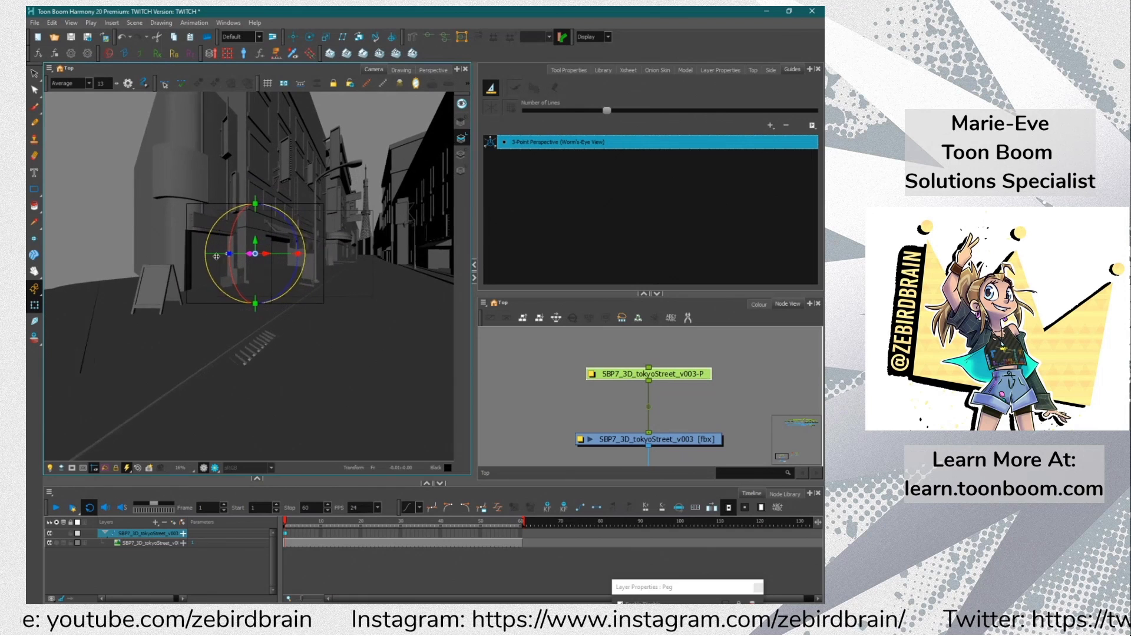
{"action": "scroll", "coordinate": [212, 270], "scroll_direction": "up", "scroll_amount": 3}
{"action": "left_click", "coordinate": [72, 469]}
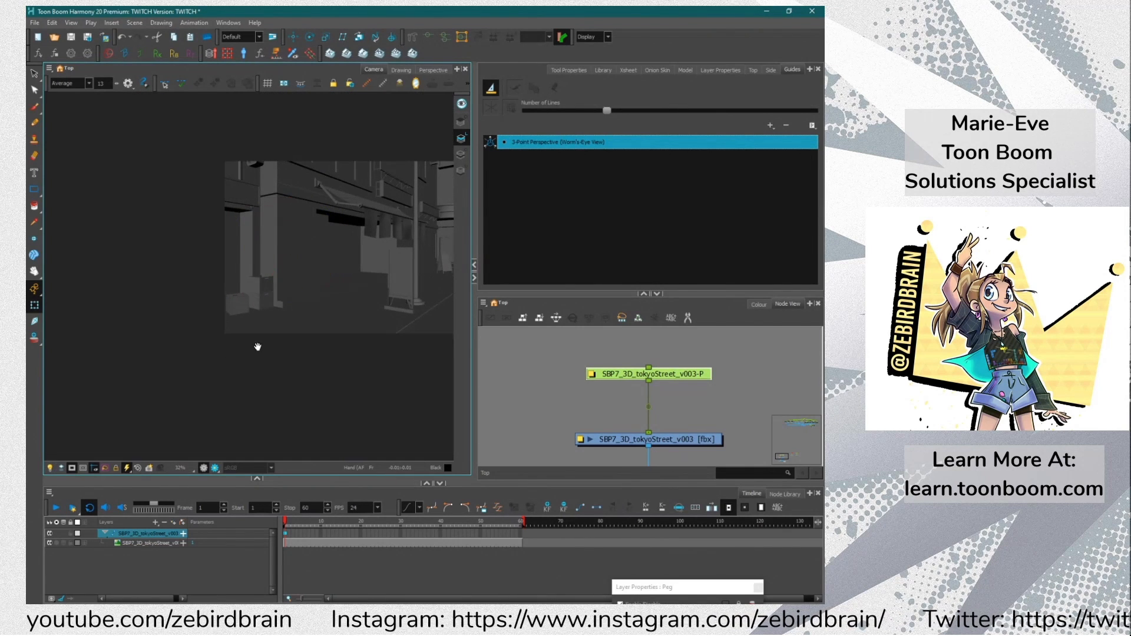
{"action": "left_click_drag", "start_coordinate": [256, 343], "coordinate": [102, 393]}
{"action": "left_click_drag", "start_coordinate": [74, 249], "coordinate": [104, 270]}
{"action": "left_click_drag", "start_coordinate": [152, 299], "coordinate": [134, 300]}
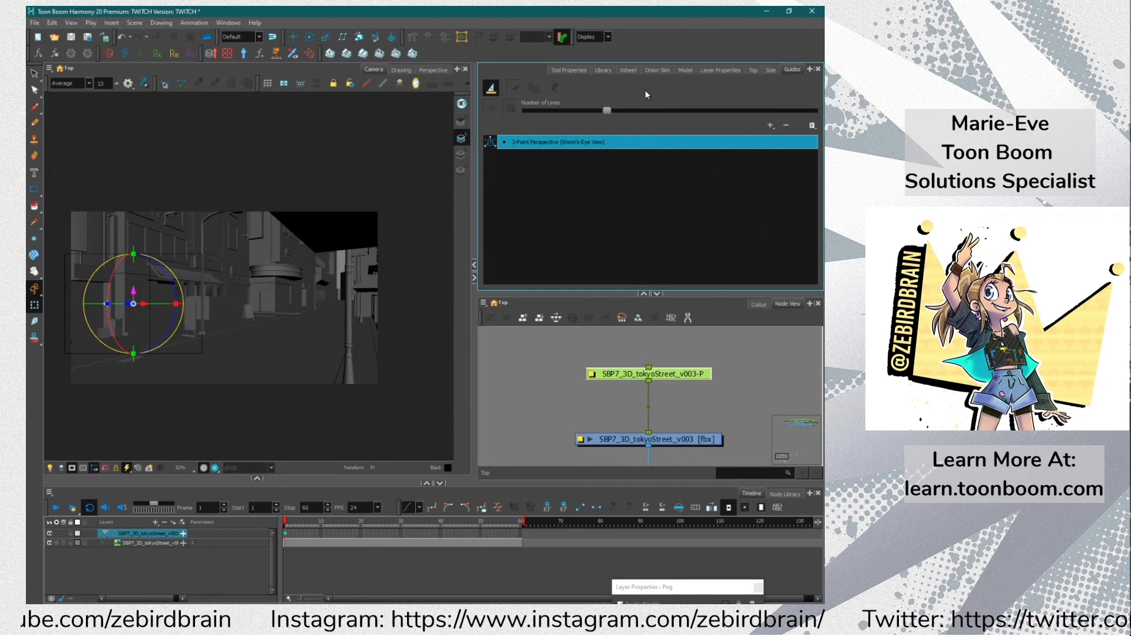
Reposition the street model in the Top view to refine the camera framing
{"action": "left_click", "coordinate": [752, 70]}
{"action": "left_click_drag", "start_coordinate": [610, 146], "coordinate": [621, 140]}
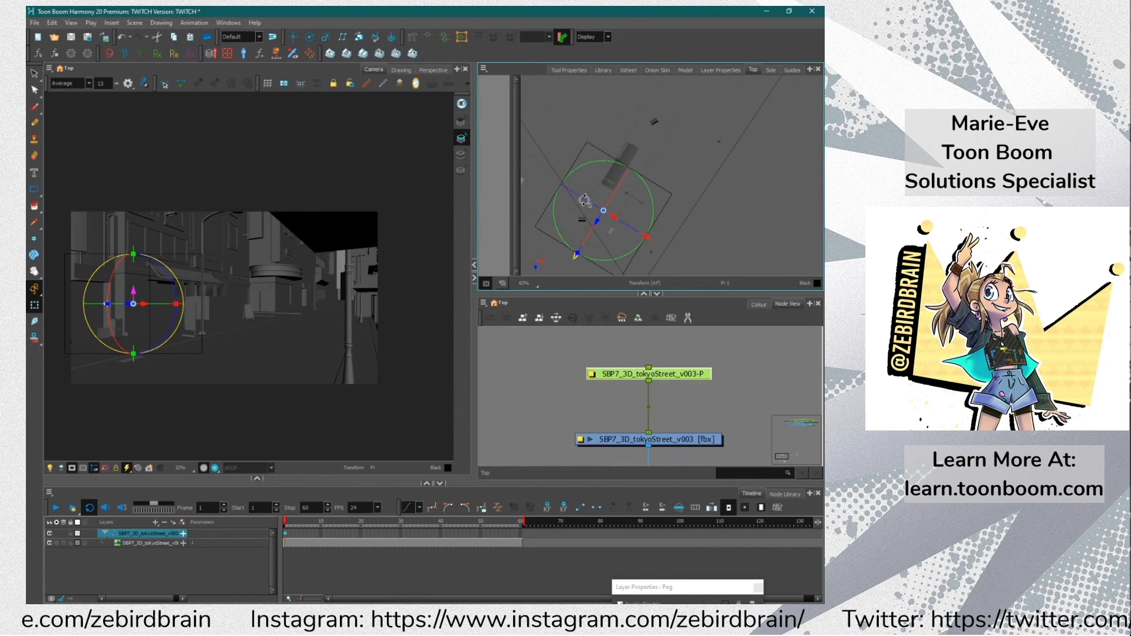
{"action": "scroll", "coordinate": [586, 203], "scroll_direction": "down", "scroll_amount": 3}
{"action": "left_click_drag", "start_coordinate": [588, 218], "coordinate": [581, 229]}
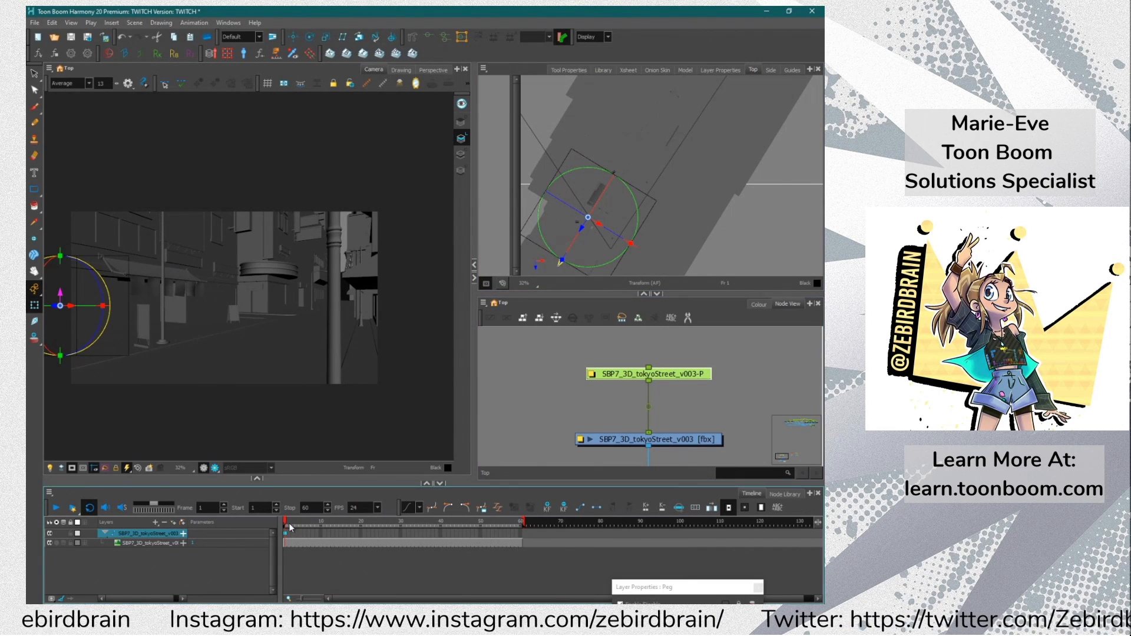
{"action": "left_click", "coordinate": [361, 537]}
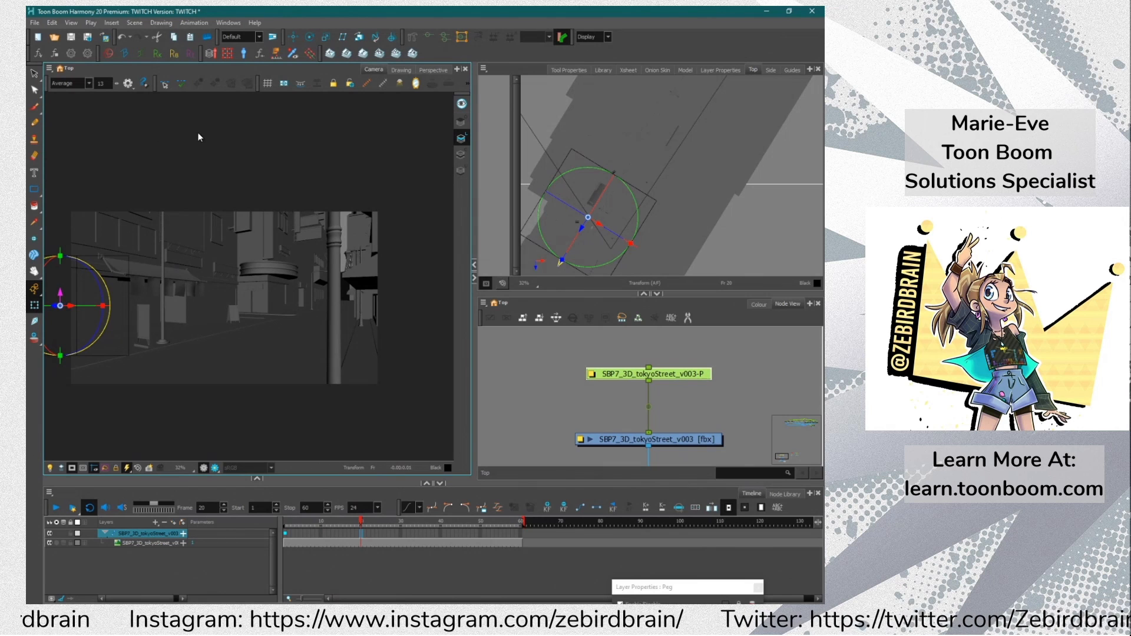
{"action": "left_click", "coordinate": [293, 37]}
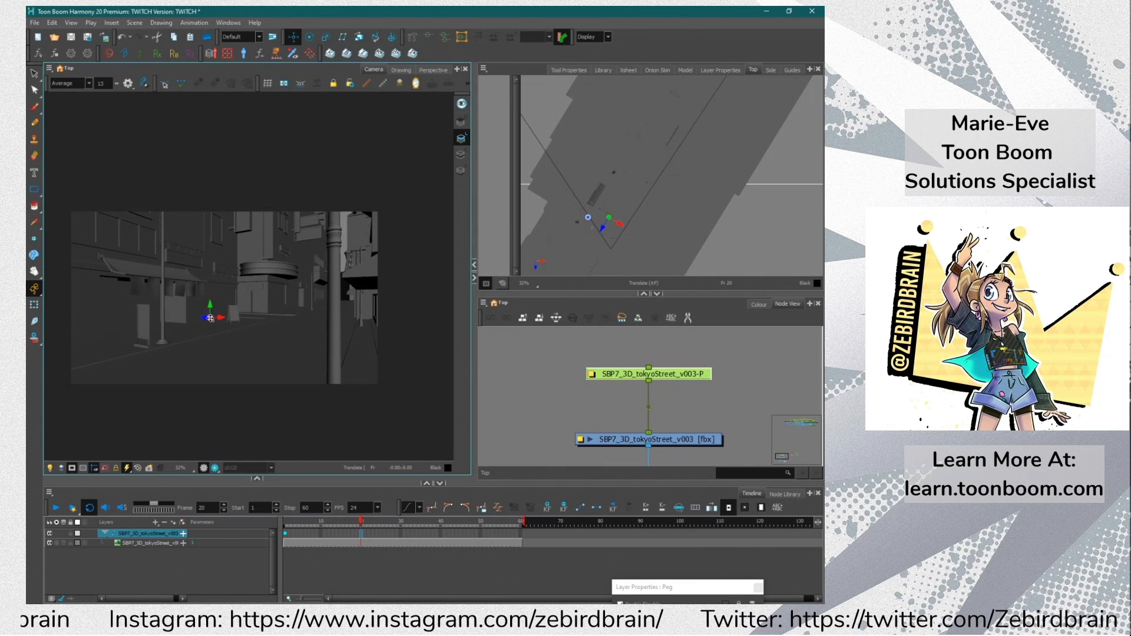
{"action": "left_click", "coordinate": [34, 289]}
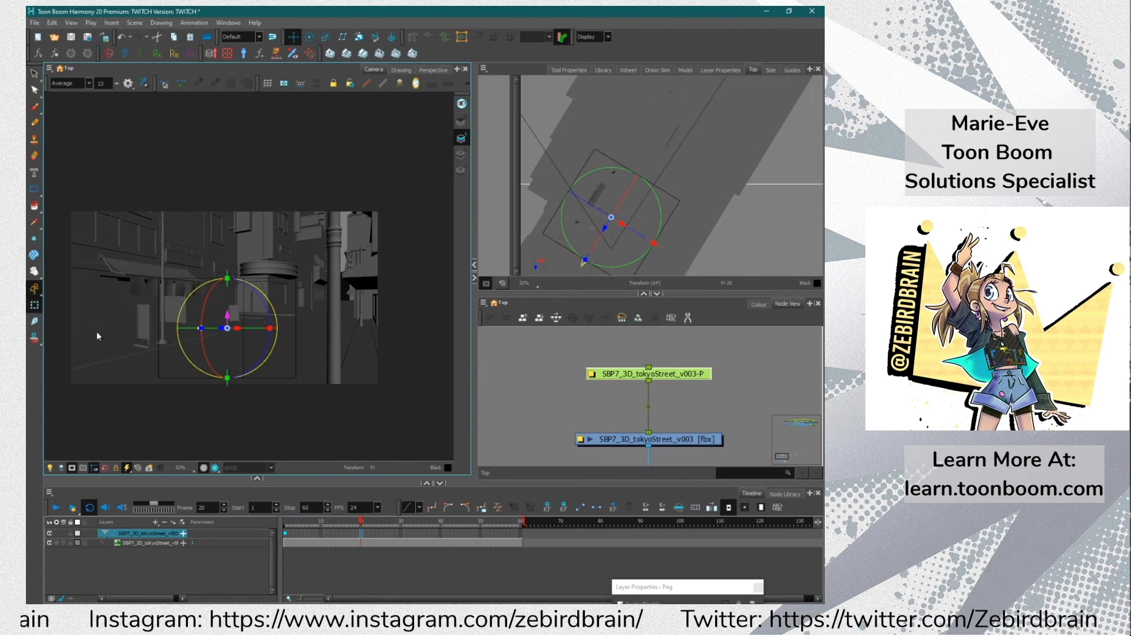
{"action": "left_click", "coordinate": [275, 523]}
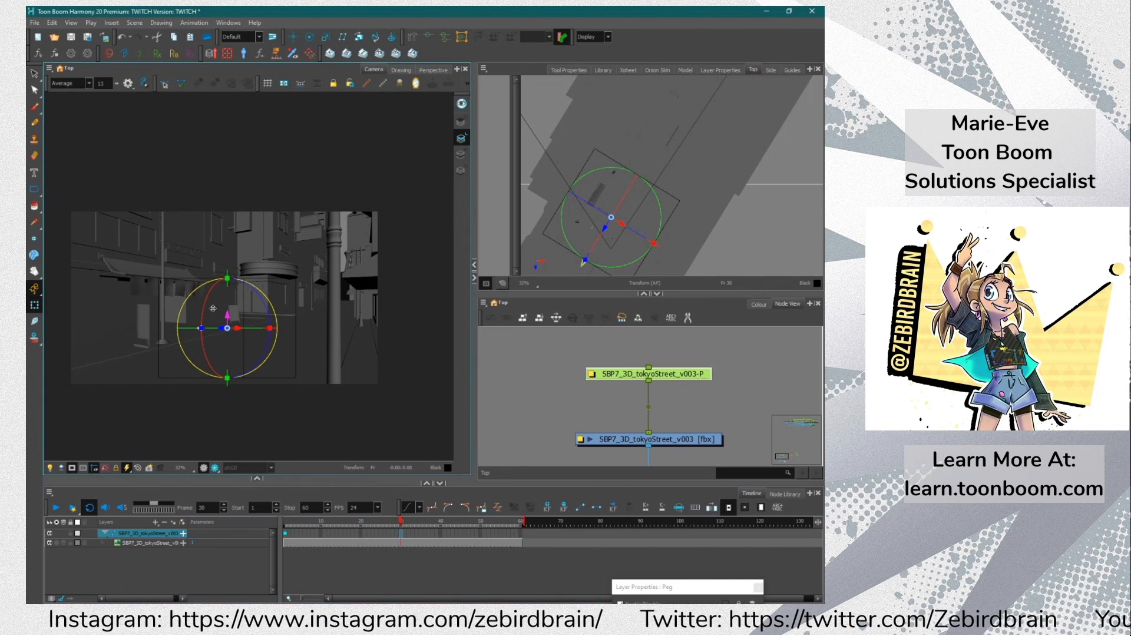
Add a camera with a parent peg and keyframe the peg at frame 50 with the camera moved farther along the street
{"action": "left_click", "coordinate": [532, 388]}
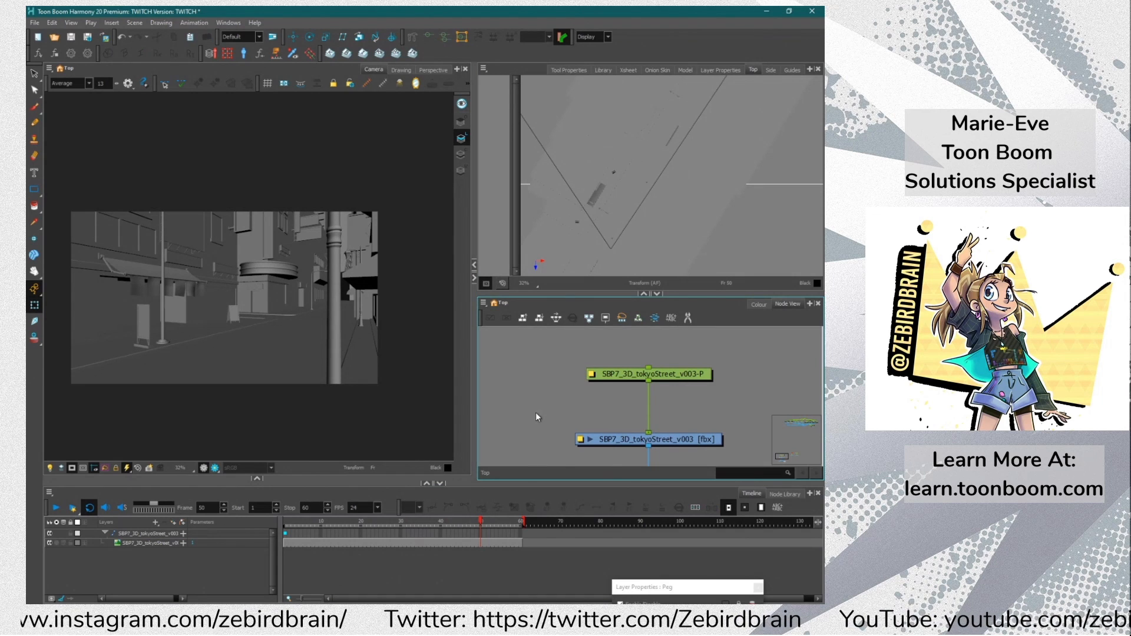
{"action": "key", "text": "Return"}
{"action": "type", "text": "cam"}
{"action": "key", "text": "Return"}
{"action": "key", "text": "ctrl+p"}
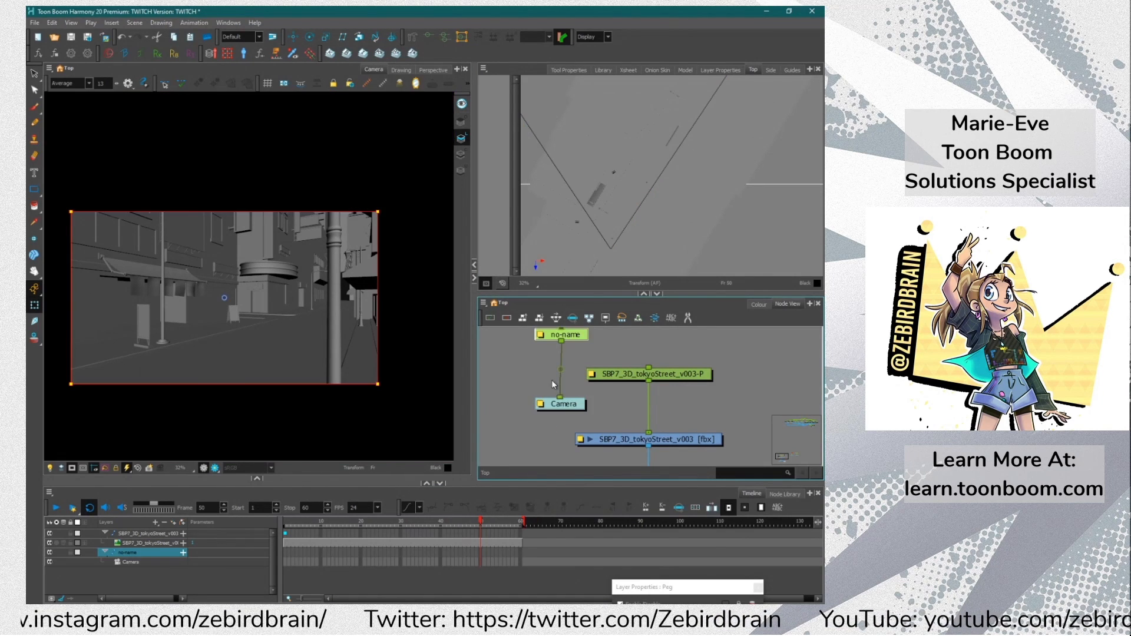
Add a drawing layer to the composite, go to frame 1, and delete the 3-Point Perspective (Worm's-Eye View) guide
{"action": "key", "text": "ctrl+r"}
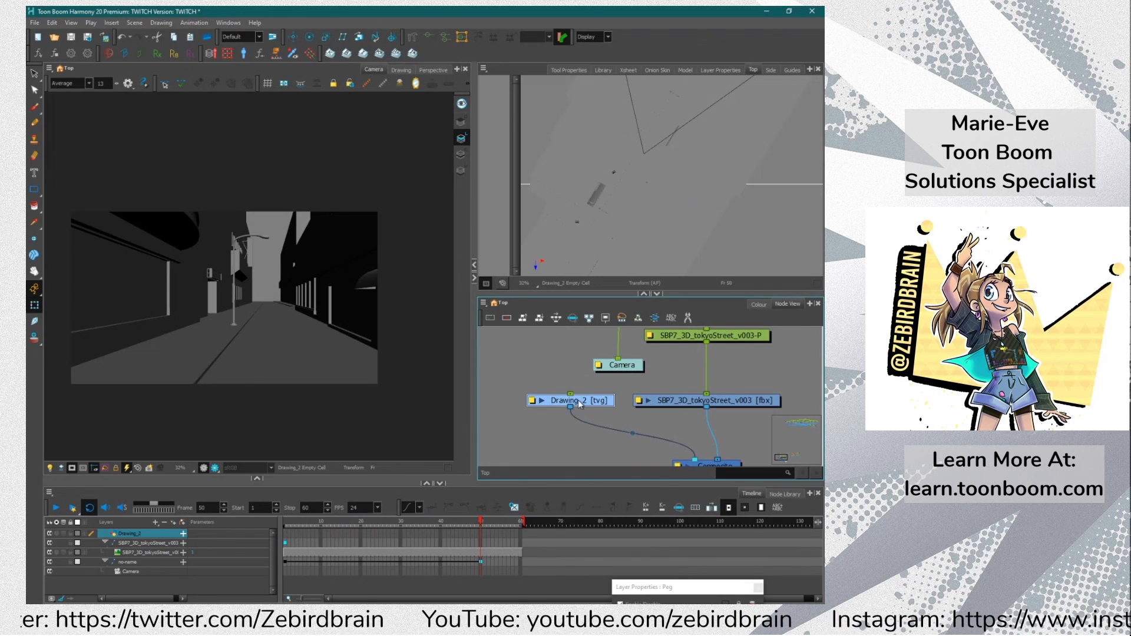
{"action": "left_click", "coordinate": [285, 545]}
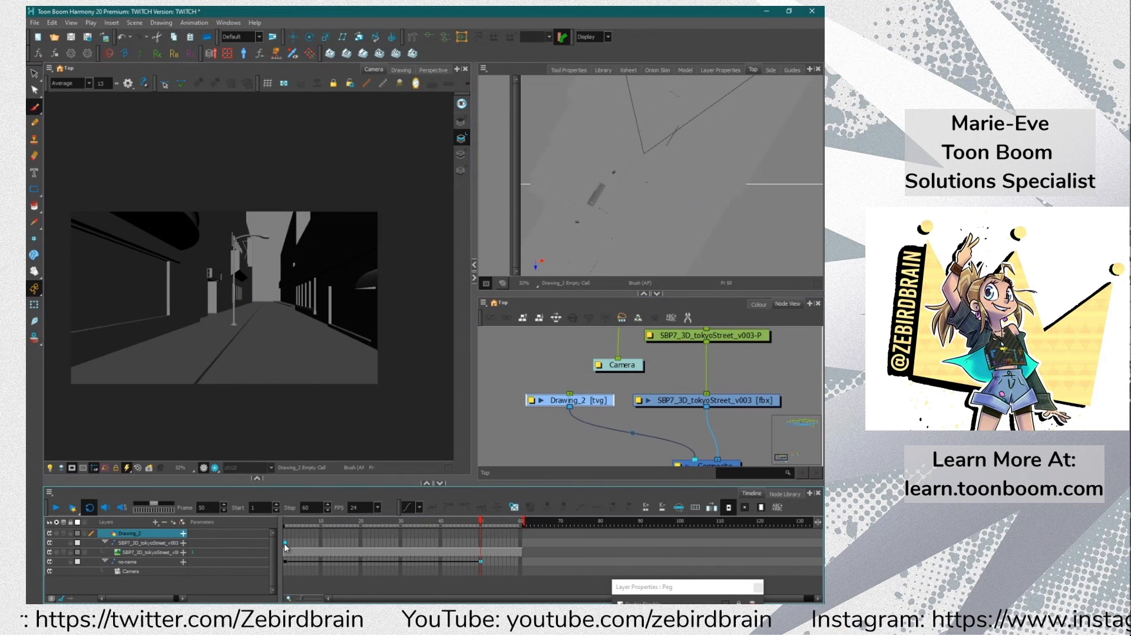
{"action": "left_click", "coordinate": [285, 539]}
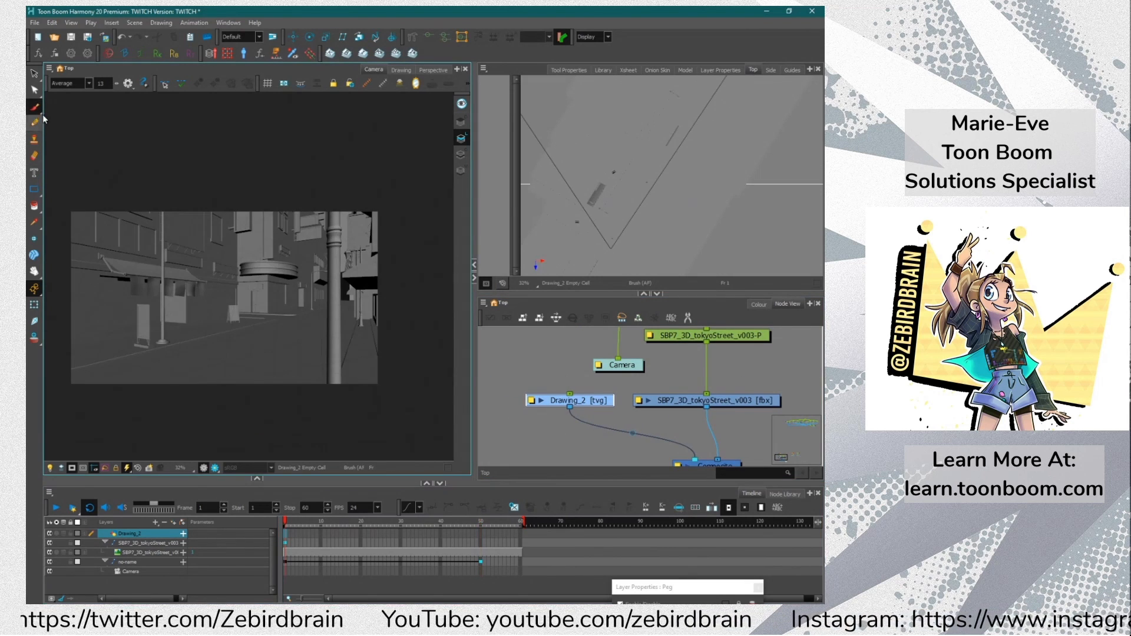
{"action": "left_click", "coordinate": [791, 69]}
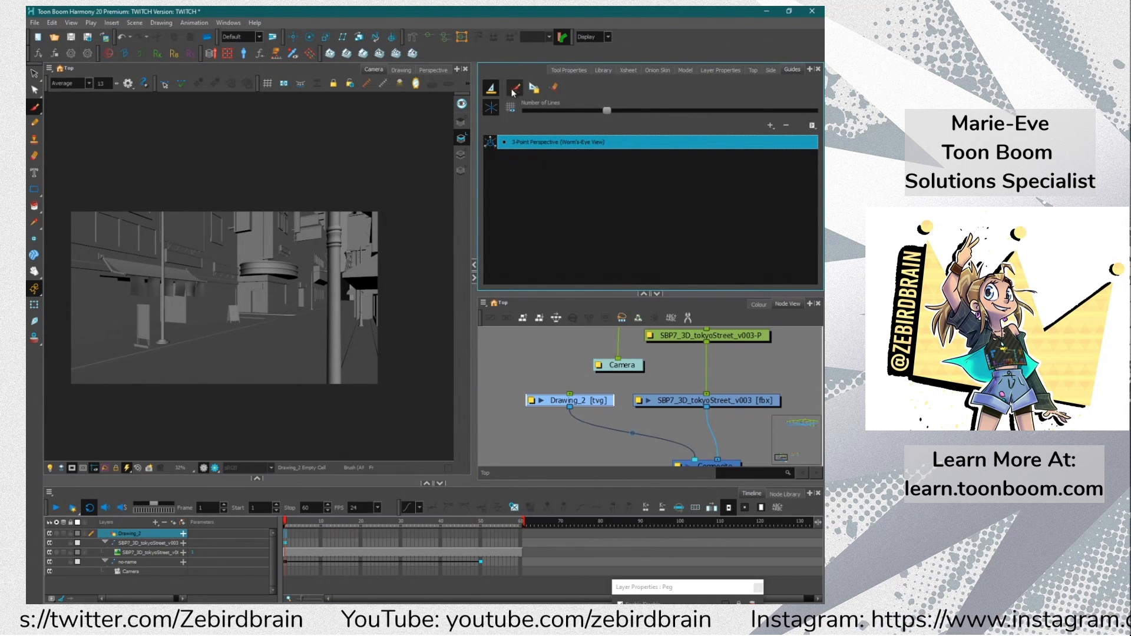
{"action": "left_click", "coordinate": [786, 125]}
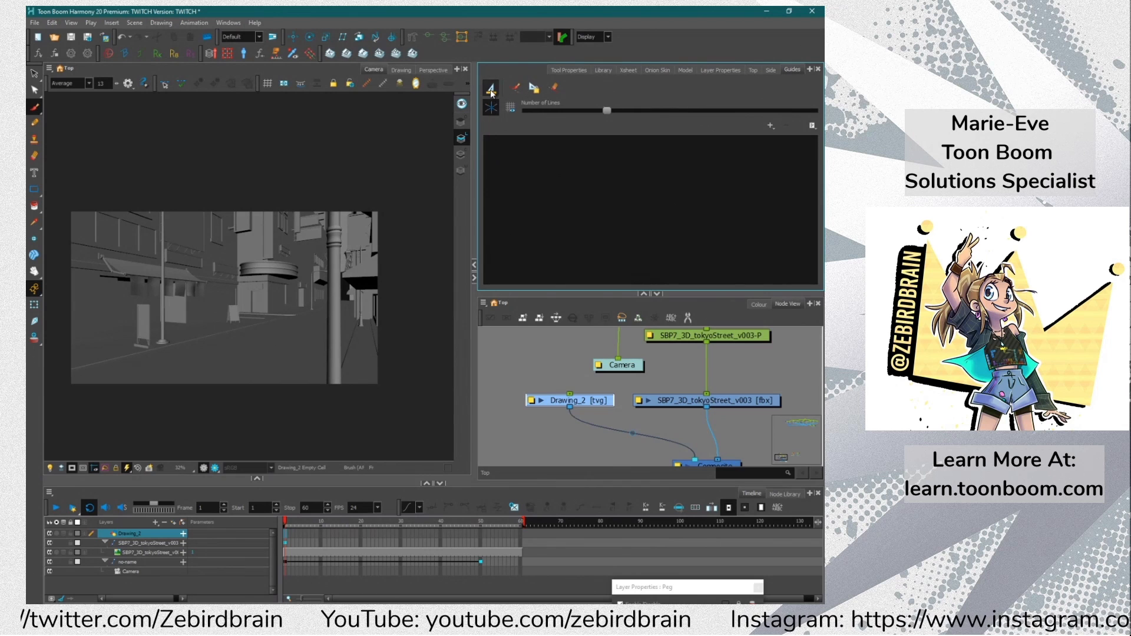
Paint a figure's round head and the start of its body over the street with the Solid Brush 3 preset
{"action": "left_click", "coordinate": [581, 71]}
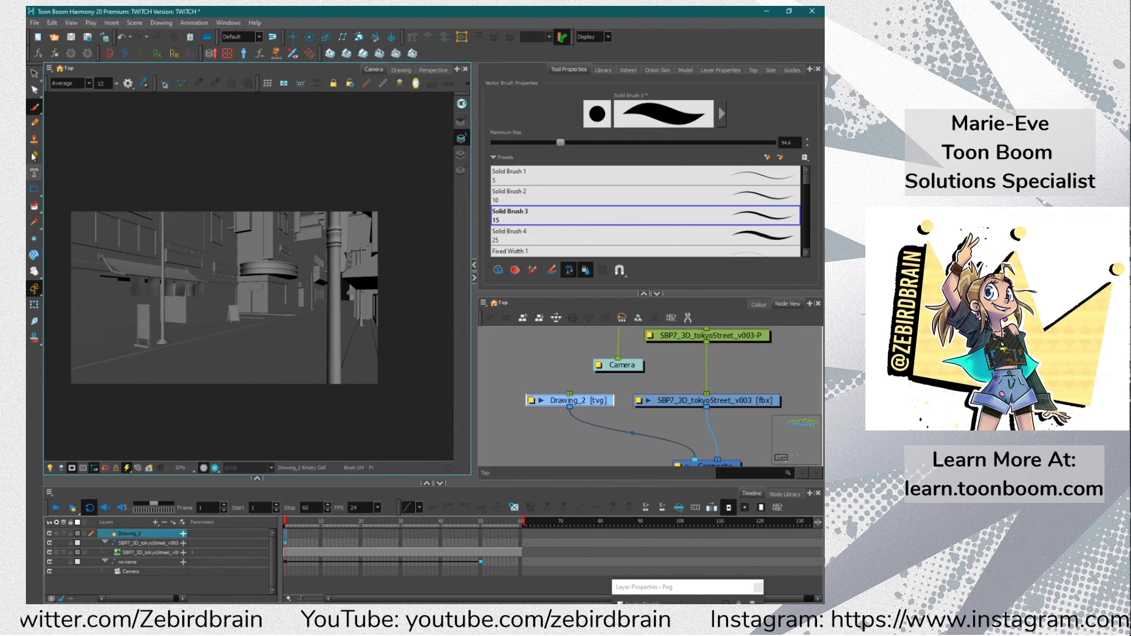
{"action": "left_click", "coordinate": [34, 107]}
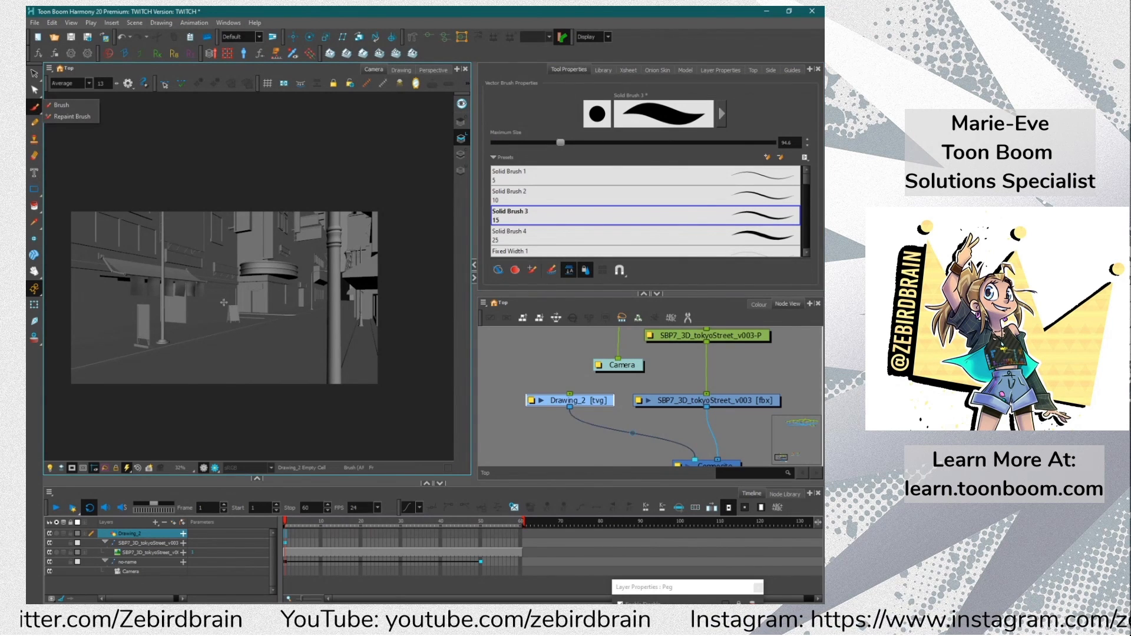
{"action": "left_click_drag", "start_coordinate": [241, 266], "coordinate": [203, 261]}
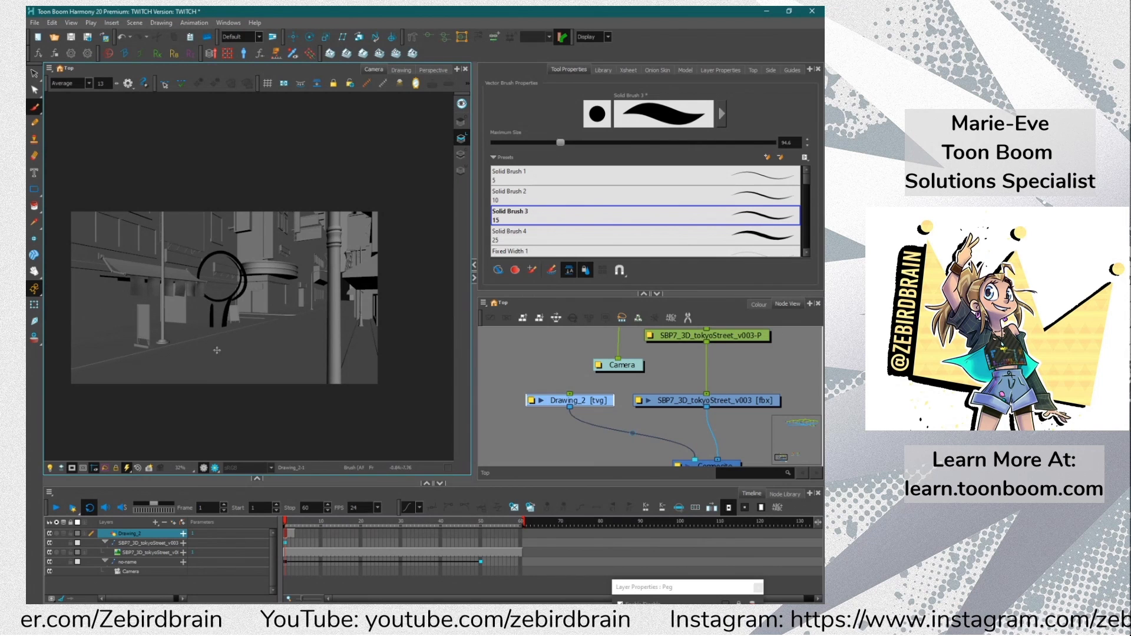
Add a parent peg to the figure drawing and bring it nearer the camera in the Top view with the Maintain Size tool
{"action": "key", "text": "ctrl+p"}
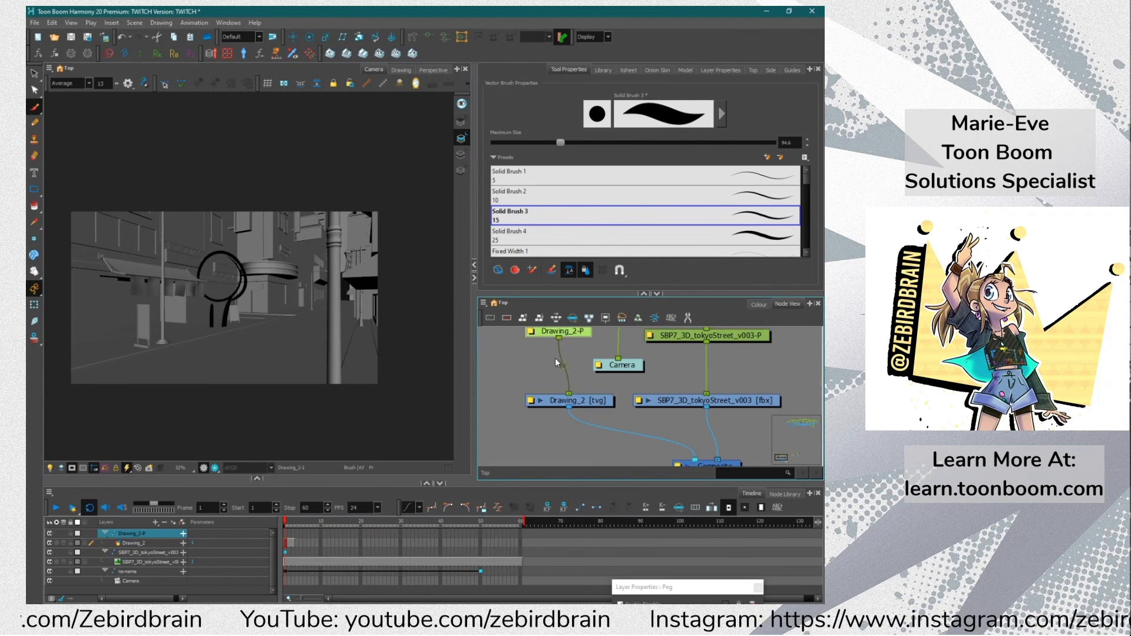
{"action": "left_click", "coordinate": [358, 37]}
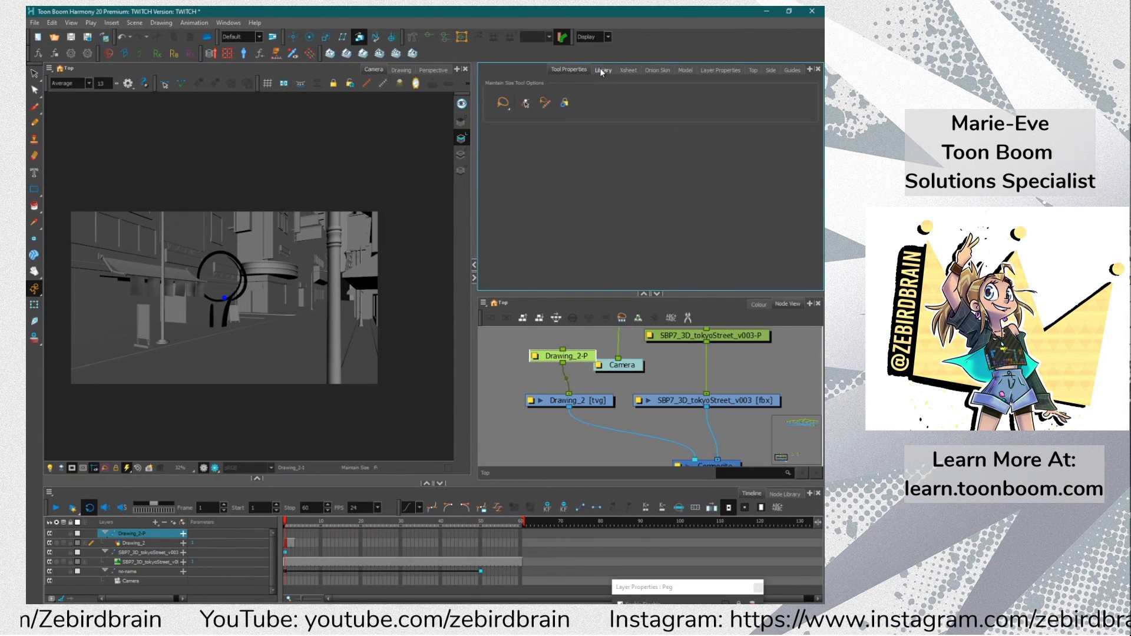
{"action": "left_click", "coordinate": [752, 70]}
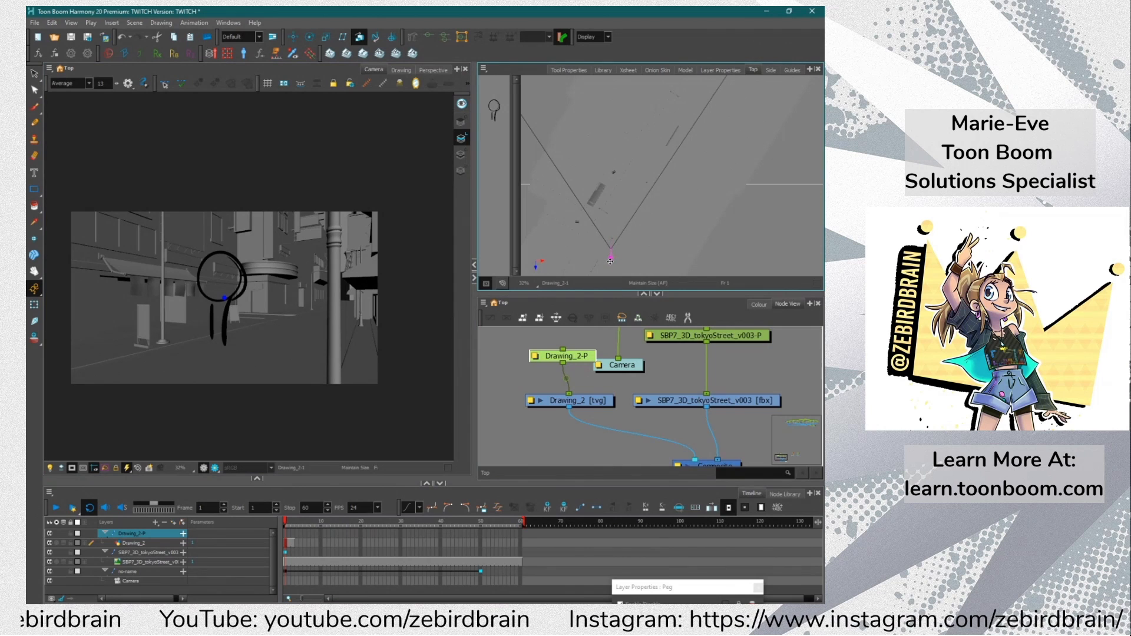
Paint the stick figure's arms and legs in the drawing layer and flip between neighbouring frames to compare them
{"action": "left_click", "coordinate": [565, 401]}
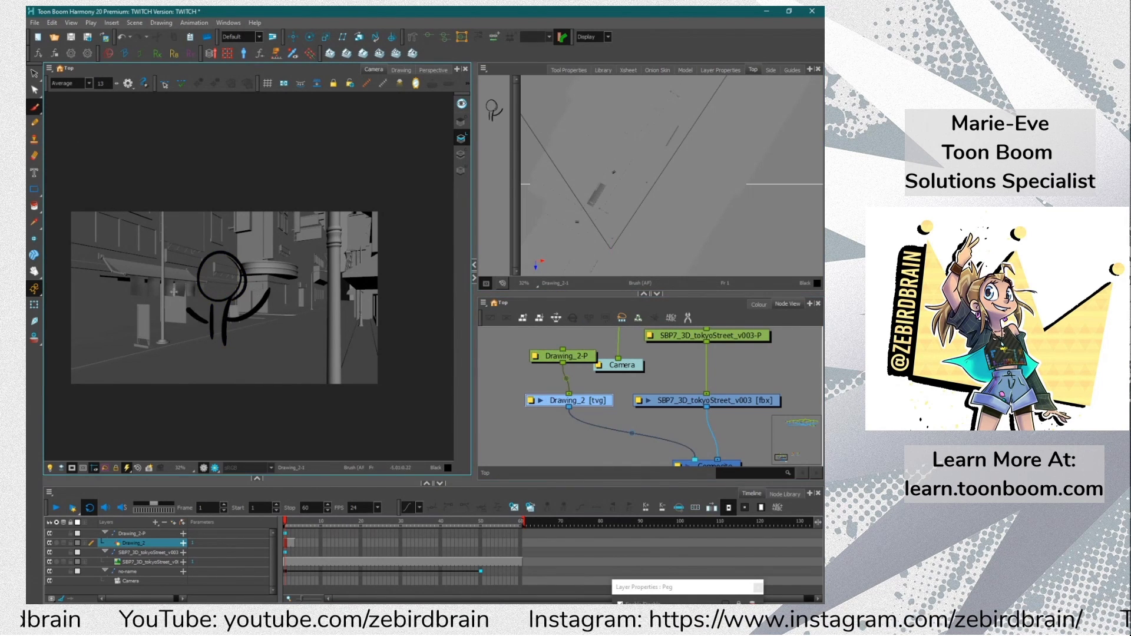
{"action": "key", "text": "g"}
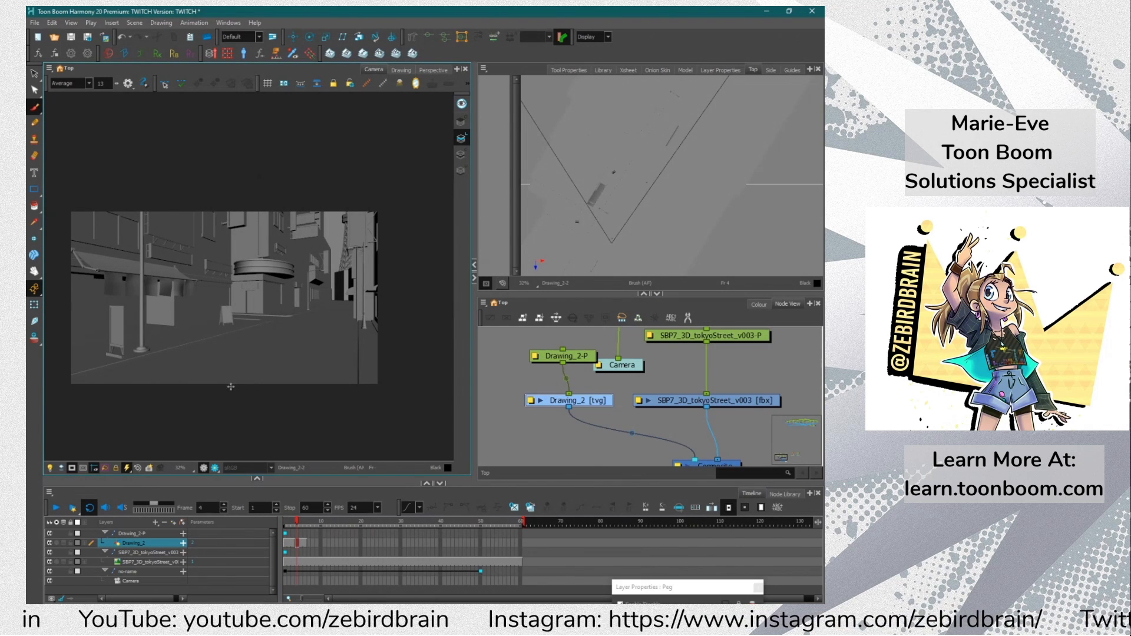
{"action": "key", "text": "f"}
{"action": "key", "text": "g"}
{"action": "key", "text": "g"}
{"action": "key", "text": "f"}
{"action": "key", "text": "f"}
{"action": "key", "text": "g"}
{"action": "key", "text": "f"}
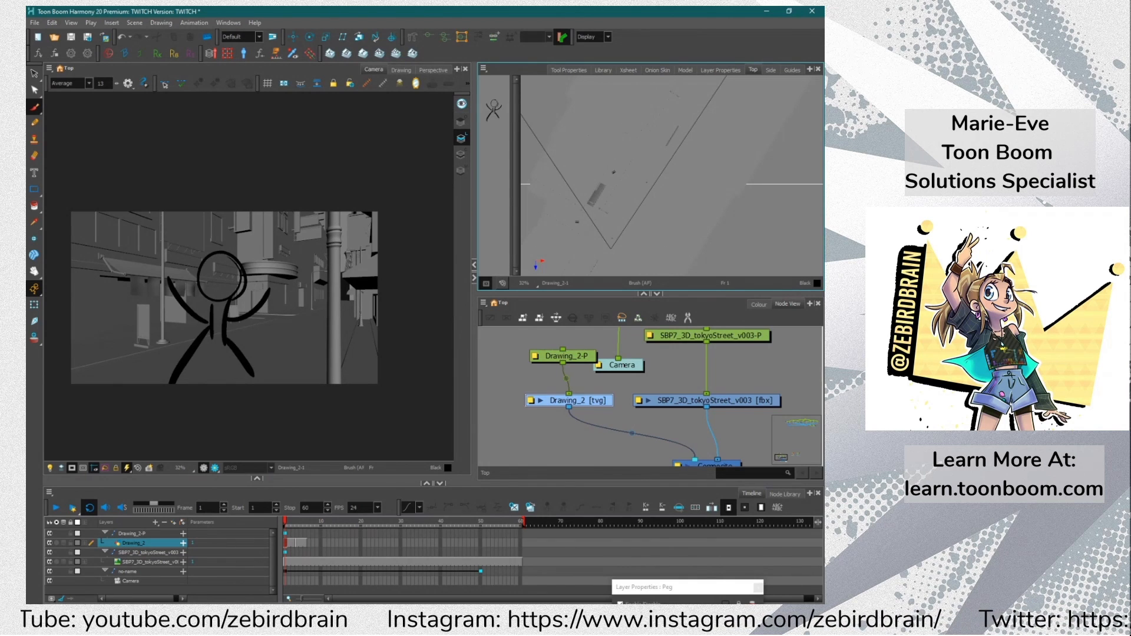
Remove the stick figure drawing layer together with its parent peg
{"action": "left_click", "coordinate": [568, 384]}
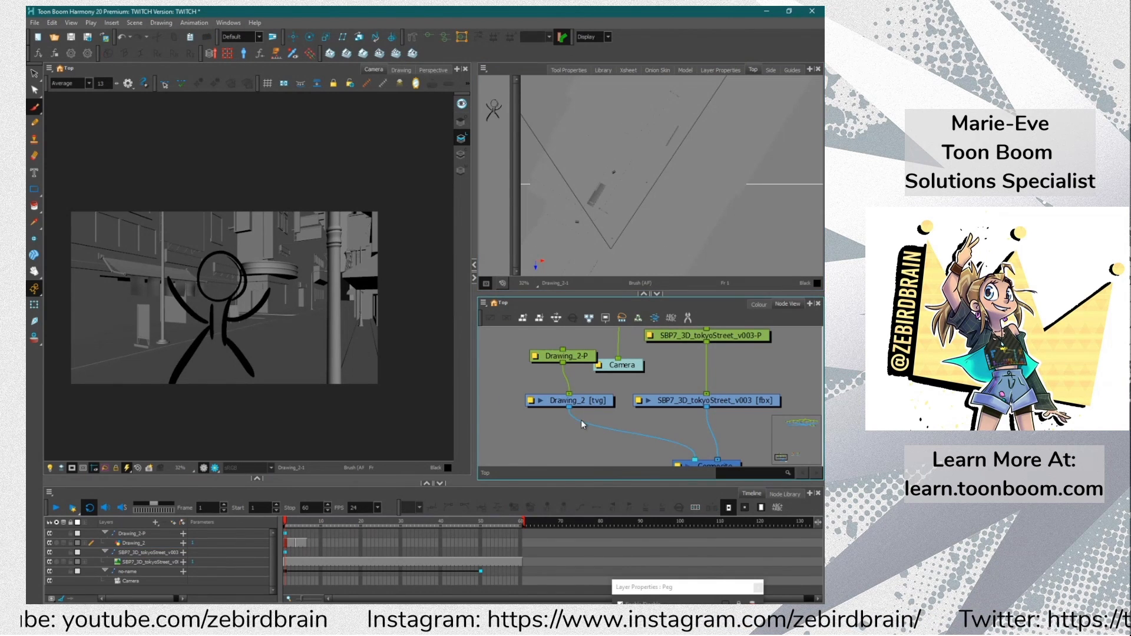
{"action": "key", "text": "ctrl+z"}
{"action": "key", "text": "ctrl+z"}
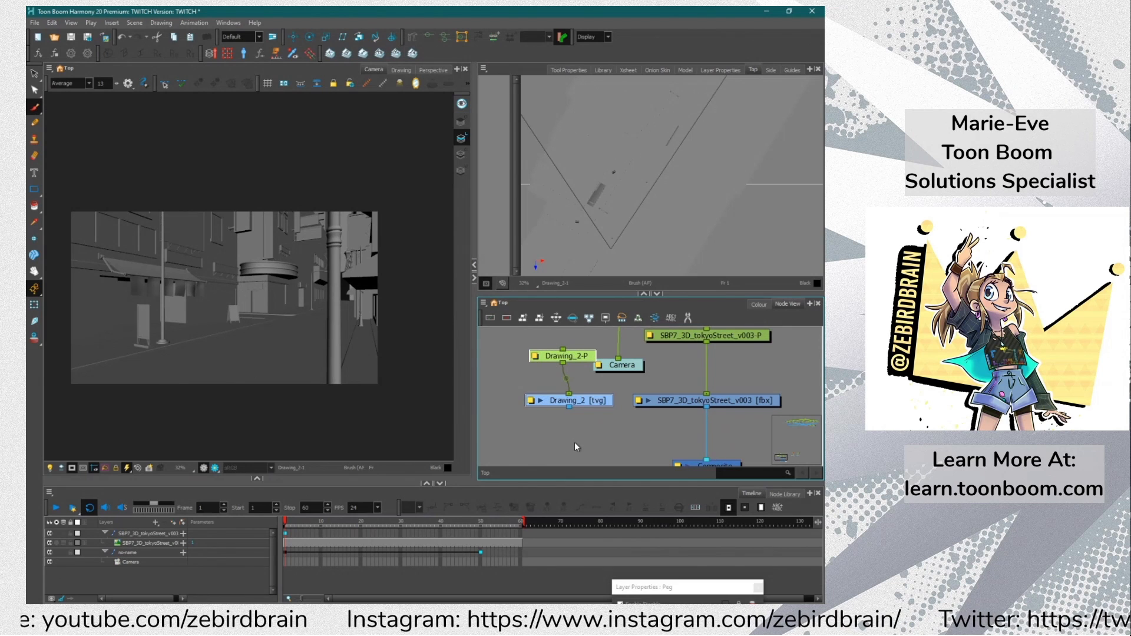
{"action": "key", "text": "Delete"}
{"action": "left_click", "coordinate": [433, 327]}
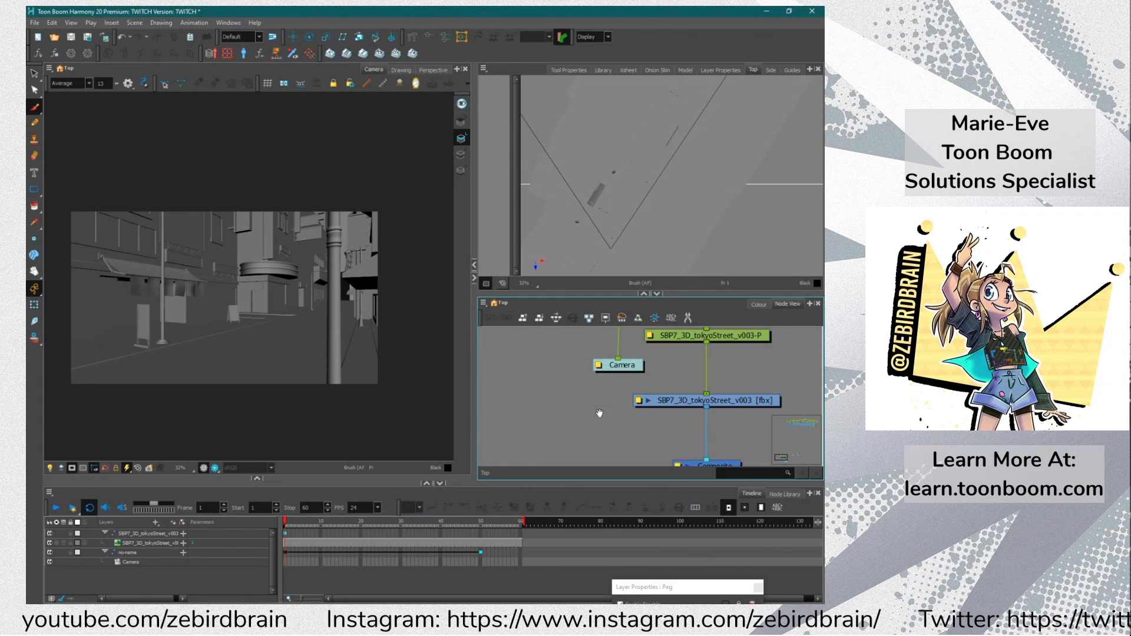
Insert a Subnode Animation (3D) node between the street model and the composite
{"action": "left_click_drag", "start_coordinate": [600, 412], "coordinate": [559, 399]}
{"action": "left_click", "coordinate": [643, 393]}
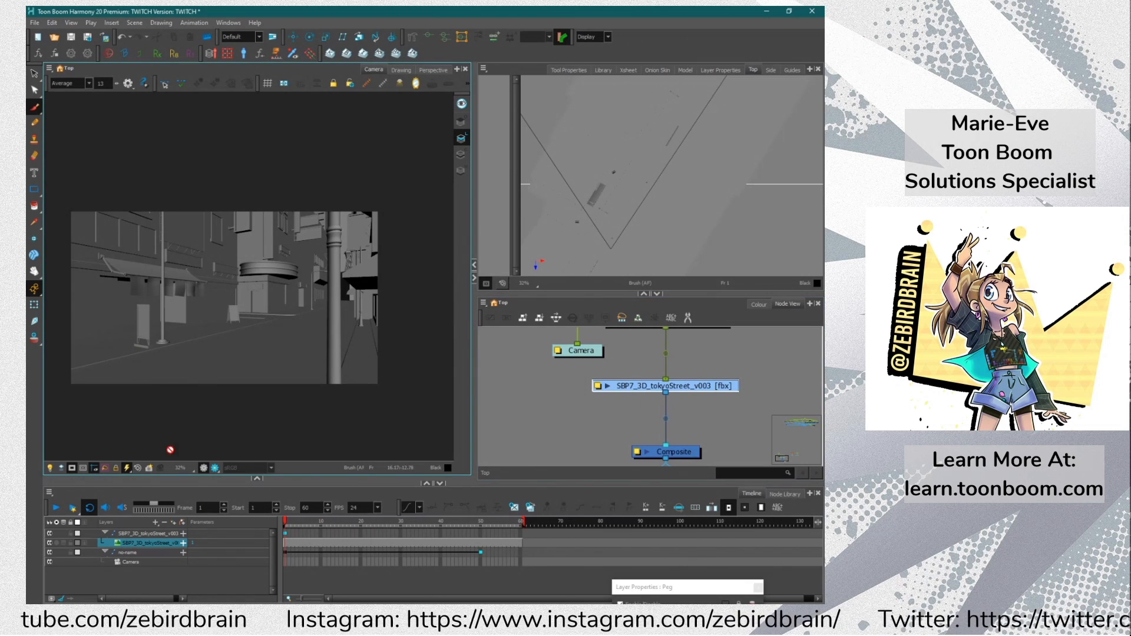
{"action": "scroll", "coordinate": [153, 315], "scroll_direction": "up", "scroll_amount": 8}
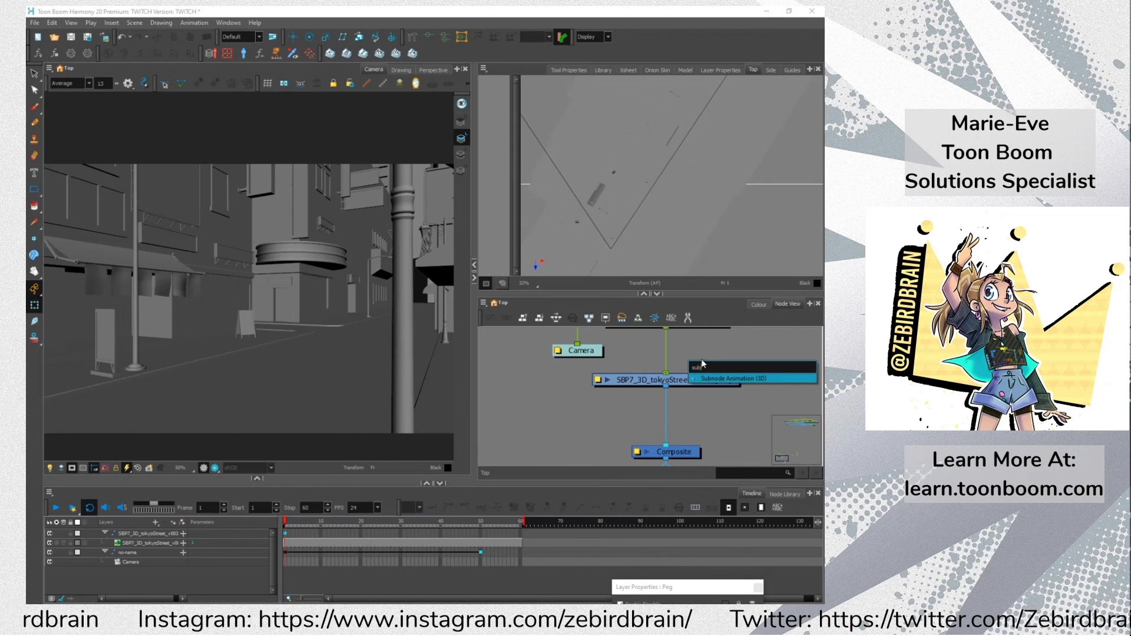
{"action": "left_click", "coordinate": [731, 380]}
{"action": "left_click_drag", "start_coordinate": [767, 354], "coordinate": [644, 418]}
{"action": "scroll", "coordinate": [642, 420], "scroll_direction": "up", "scroll_amount": 4}
{"action": "scroll", "coordinate": [659, 408], "scroll_direction": "down", "scroll_amount": 4}
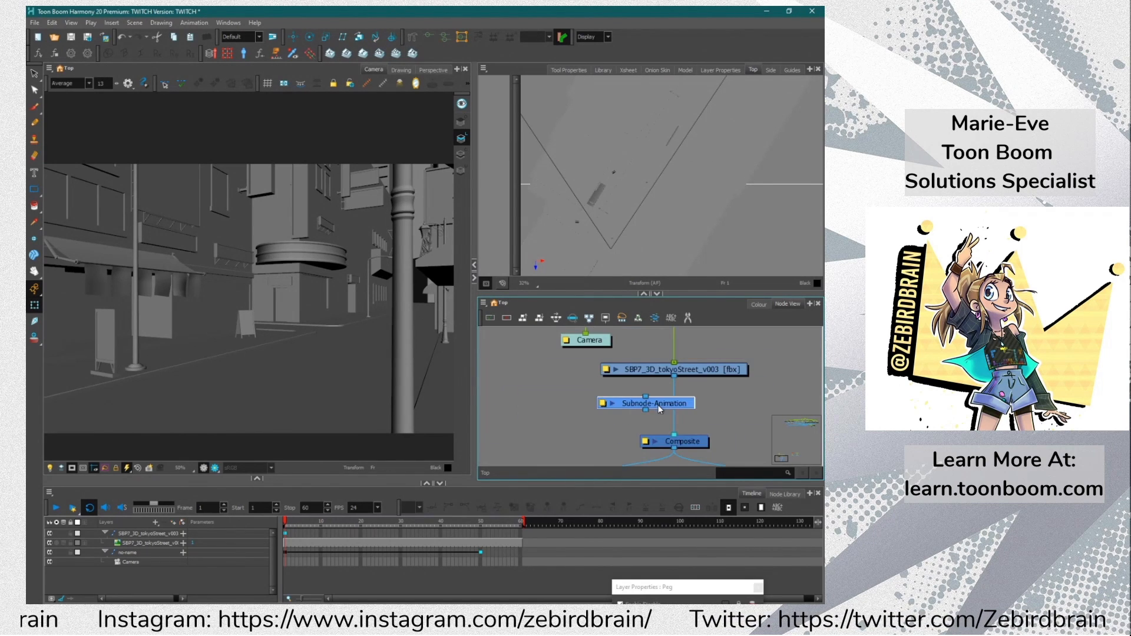
{"action": "left_click_drag", "start_coordinate": [674, 408], "coordinate": [690, 410]}
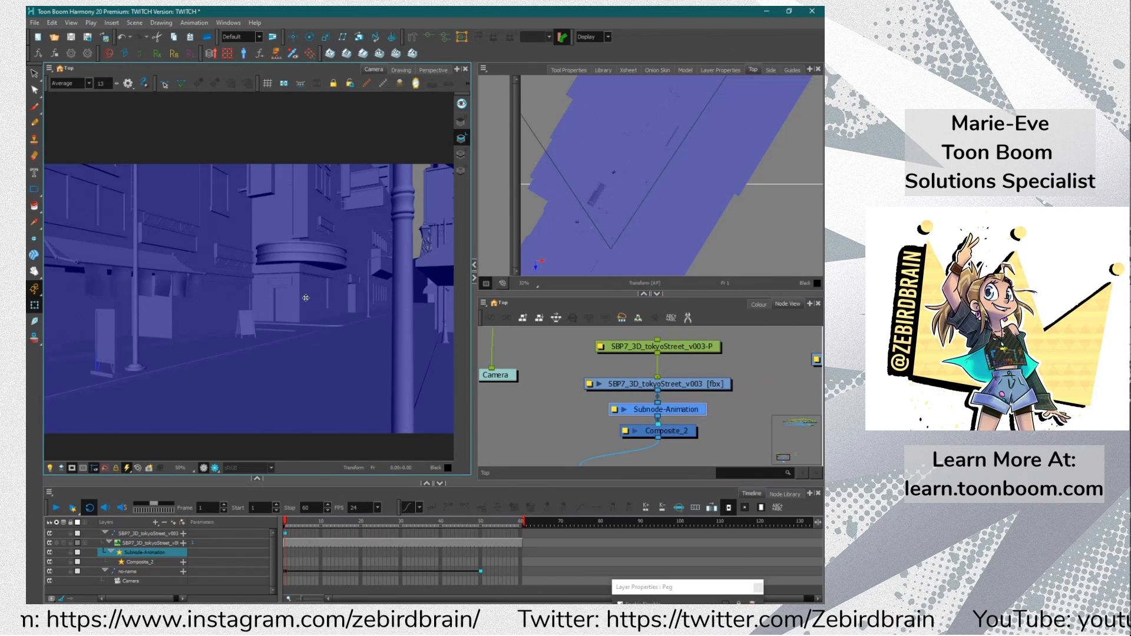
Show the 3D Graph view and select the sidewalk_sign_1_Key subnode of the street model
{"action": "scroll", "coordinate": [298, 289], "scroll_direction": "down", "scroll_amount": 2}
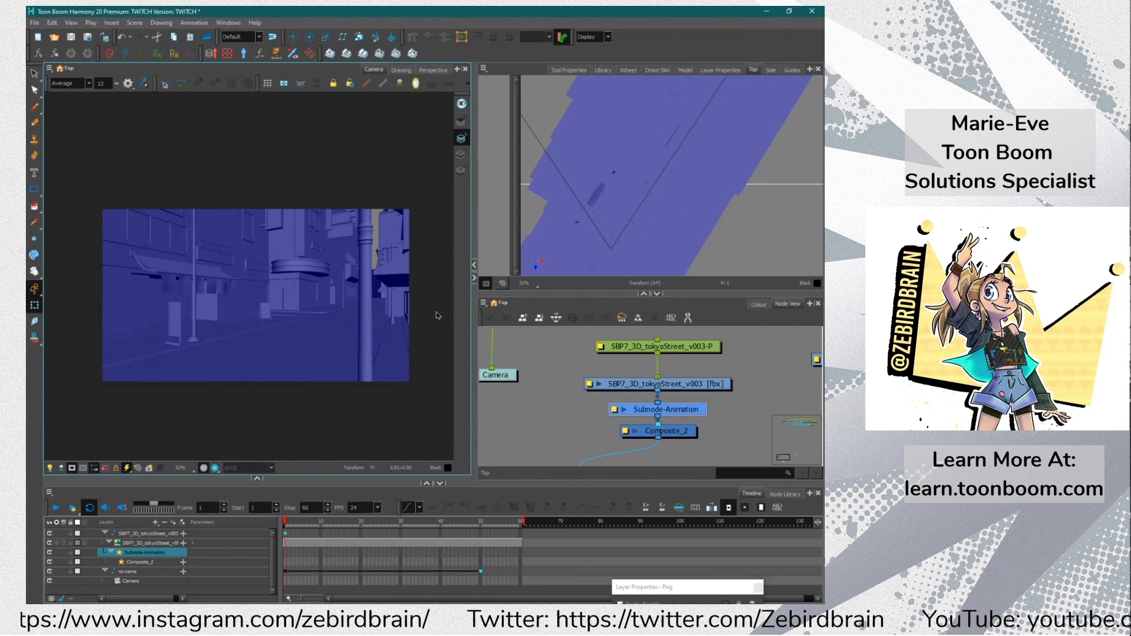
{"action": "left_click", "coordinate": [749, 112]}
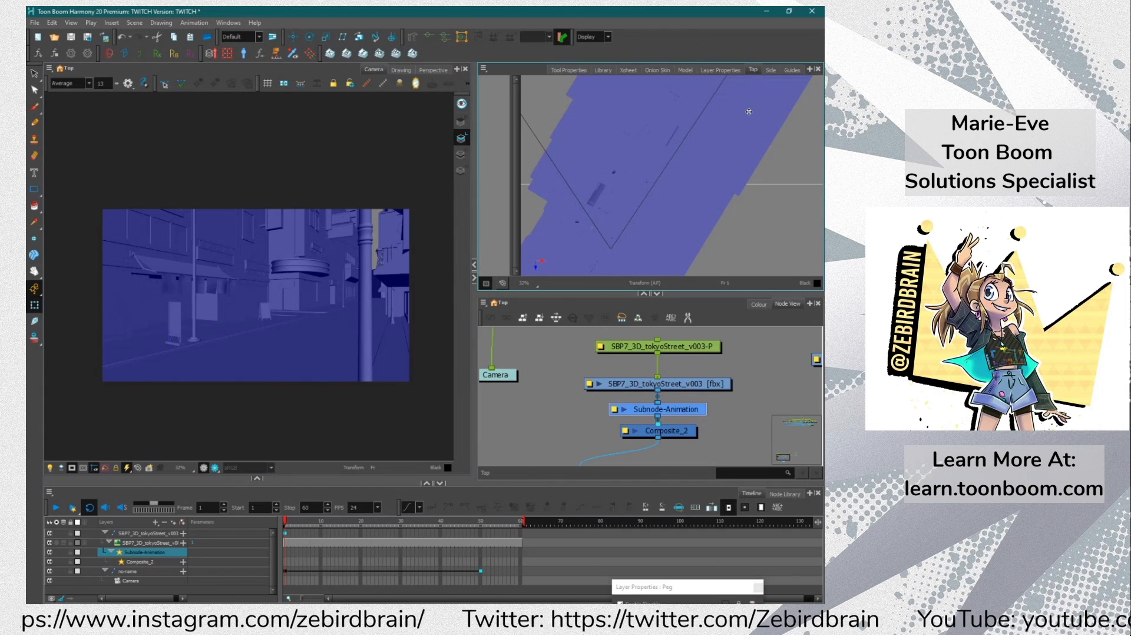
{"action": "left_click", "coordinate": [810, 70]}
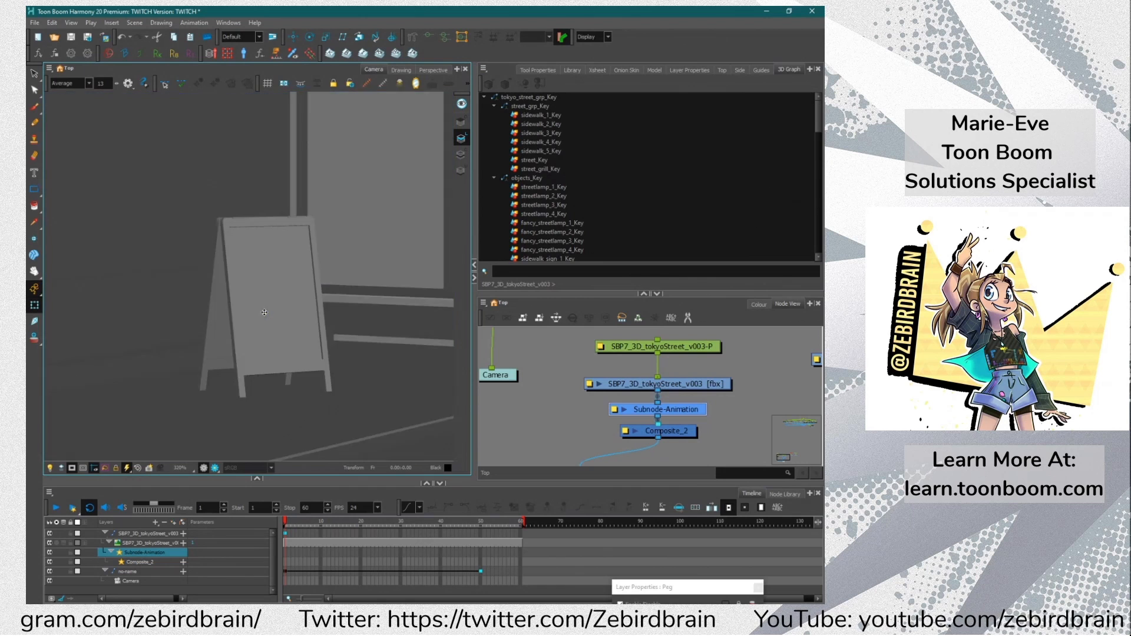
{"action": "left_click", "coordinate": [264, 312]}
{"action": "left_click", "coordinate": [547, 250]}
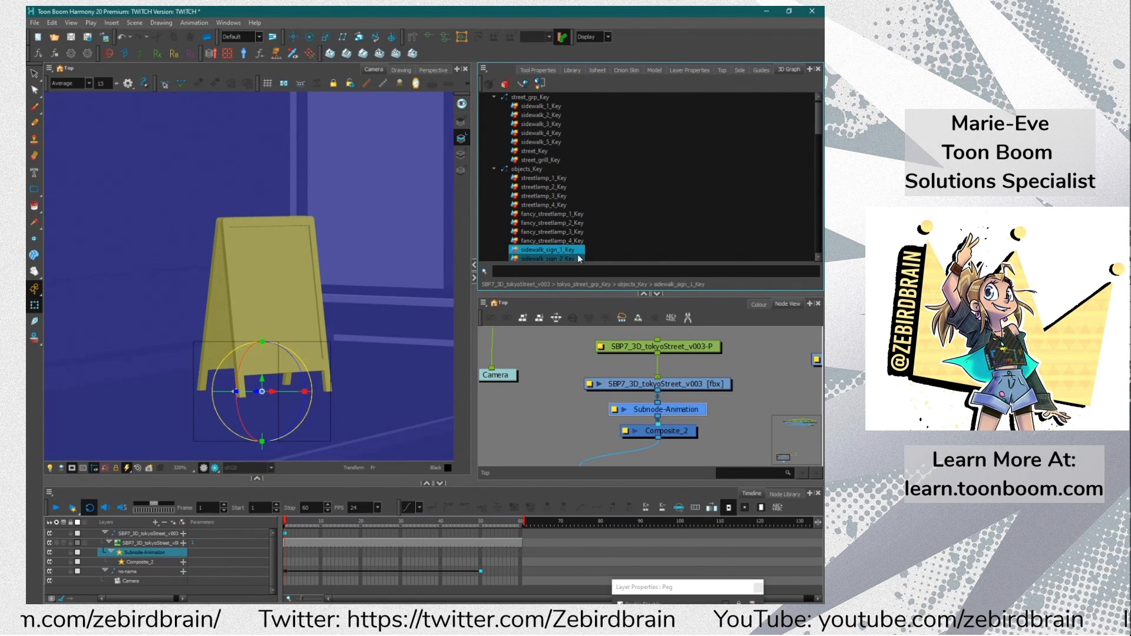
{"action": "left_click", "coordinate": [288, 319]}
{"action": "scroll", "coordinate": [289, 319], "scroll_direction": "down", "scroll_amount": 2}
{"action": "left_click", "coordinate": [144, 553]}
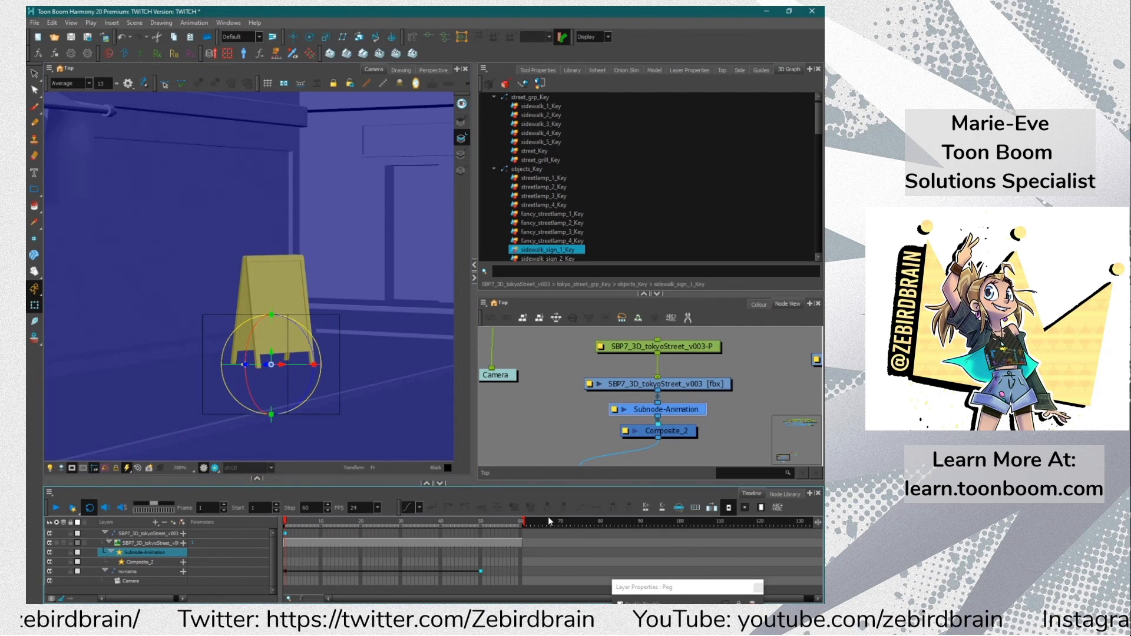
Shift the sidewalk sign slightly through its subnode animation at frame 1 and expand its keyframe track in the timeline
{"action": "left_click", "coordinate": [692, 393]}
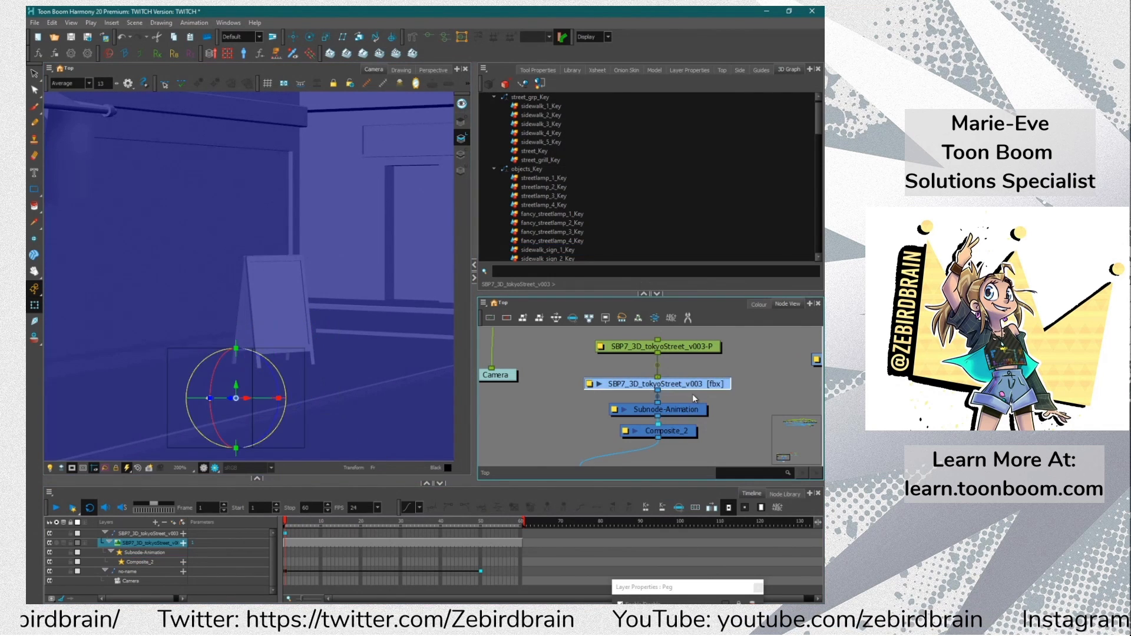
{"action": "left_click", "coordinate": [284, 299]}
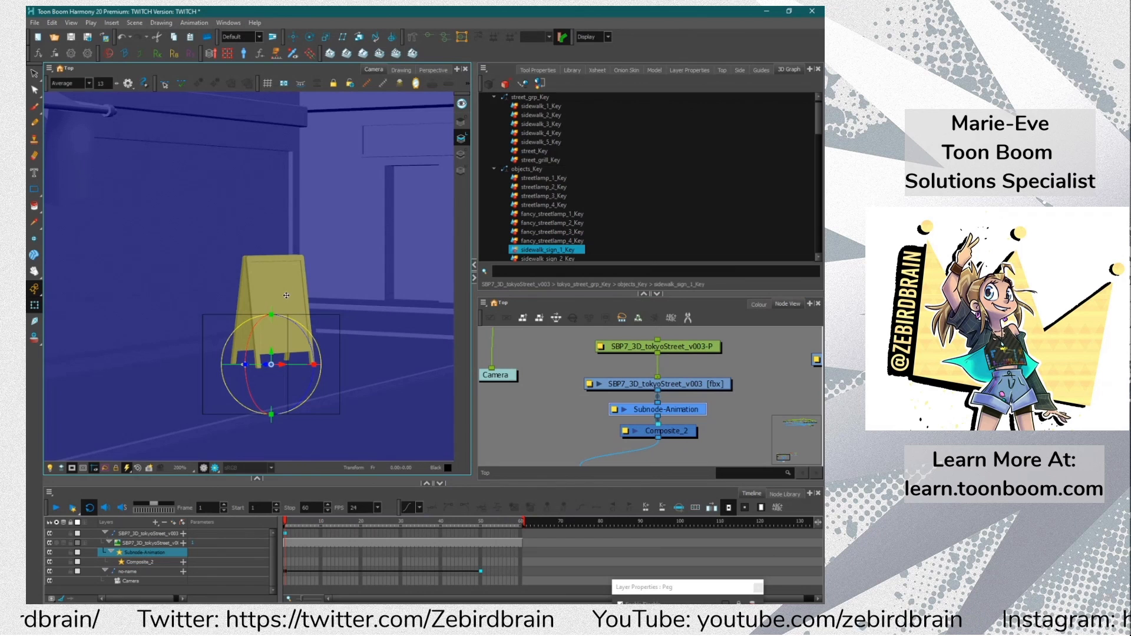
{"action": "left_click_drag", "start_coordinate": [284, 298], "coordinate": [293, 314]}
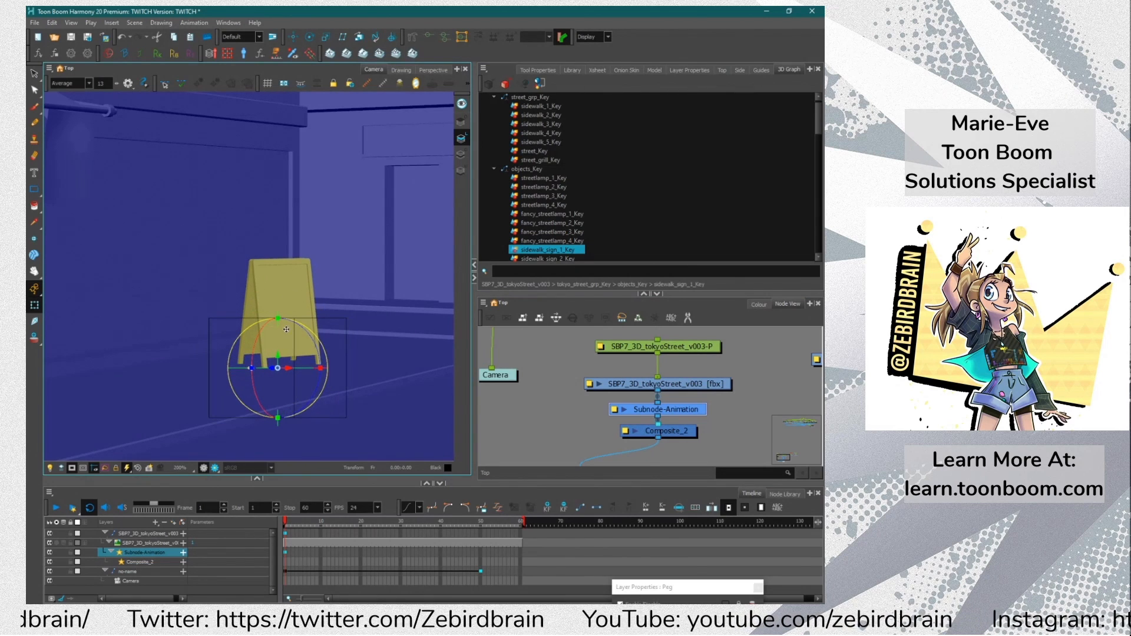
{"action": "left_click", "coordinate": [183, 553]}
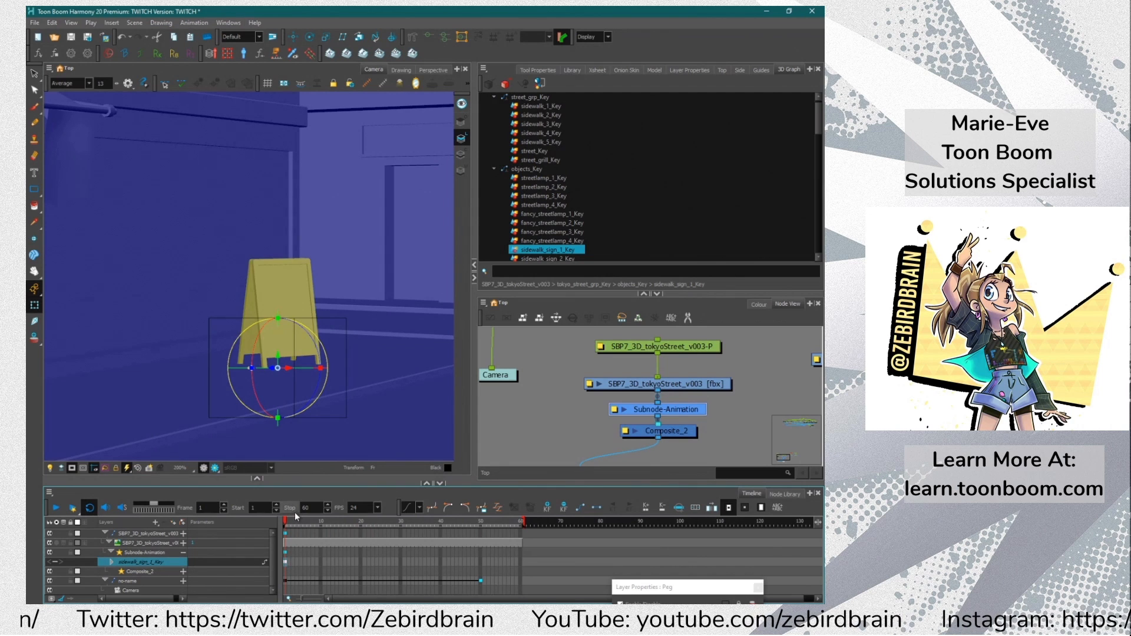
Keyframe the sidewalk sign at frame 7 with a rotation about its vertical axis and scrub the frames to check the turn
{"action": "left_click", "coordinate": [308, 562]}
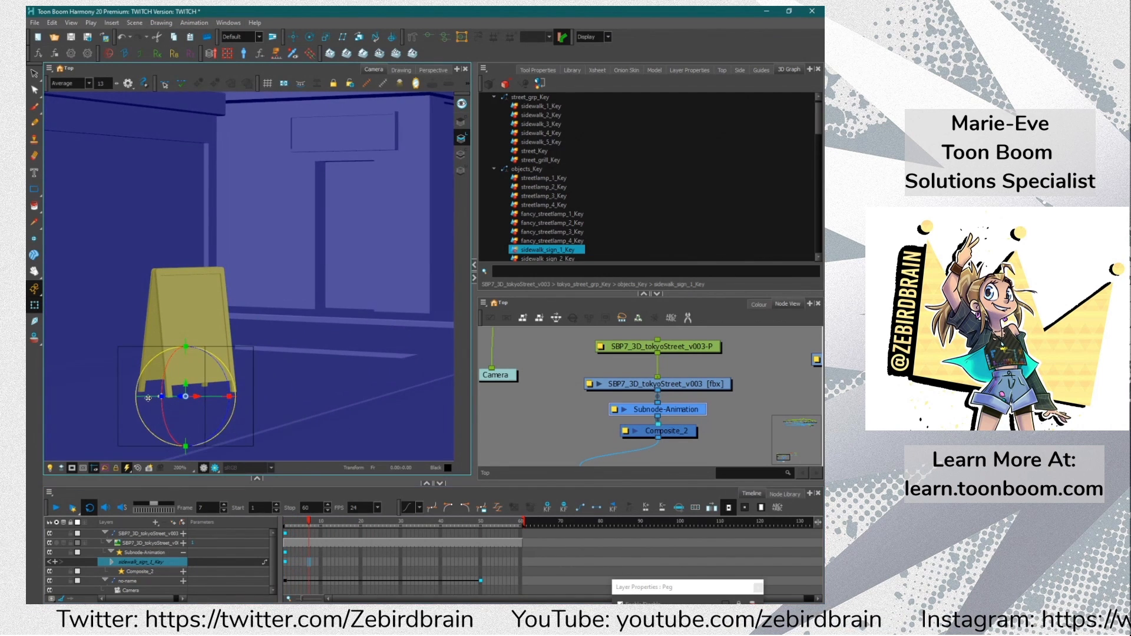
{"action": "left_click_drag", "start_coordinate": [157, 403], "coordinate": [188, 396]}
{"action": "left_click", "coordinate": [287, 522]}
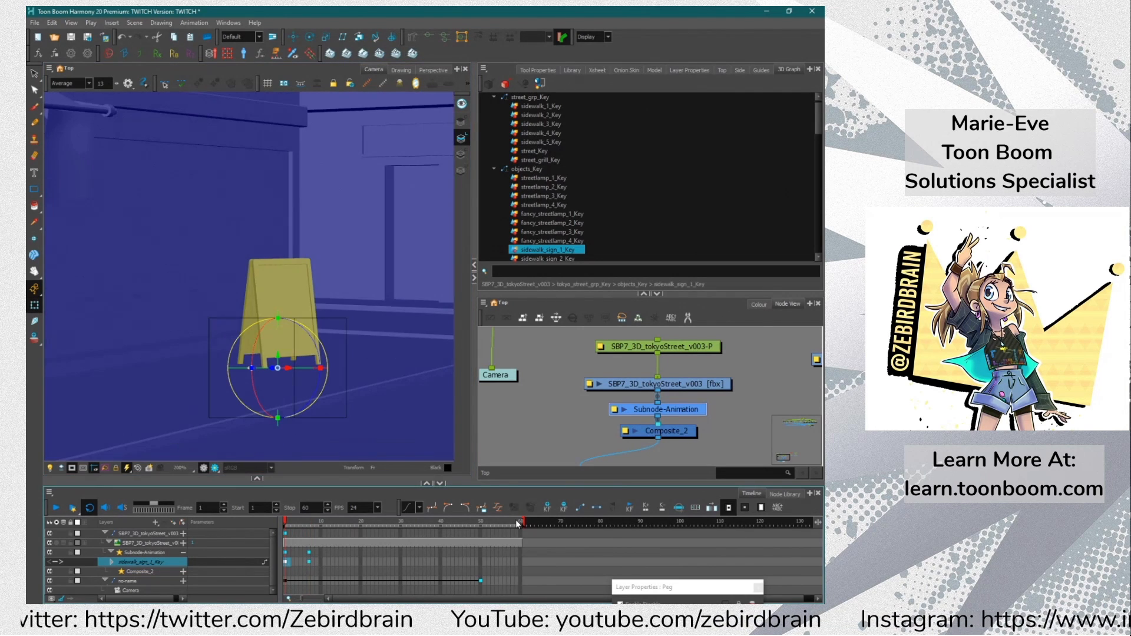
{"action": "mouse_move", "coordinate": [287, 523]}
{"action": "left_mouse_down"}
{"action": "mouse_move", "coordinate": [340, 527]}
{"action": "mouse_move", "coordinate": [309, 524]}
{"action": "left_mouse_up"}
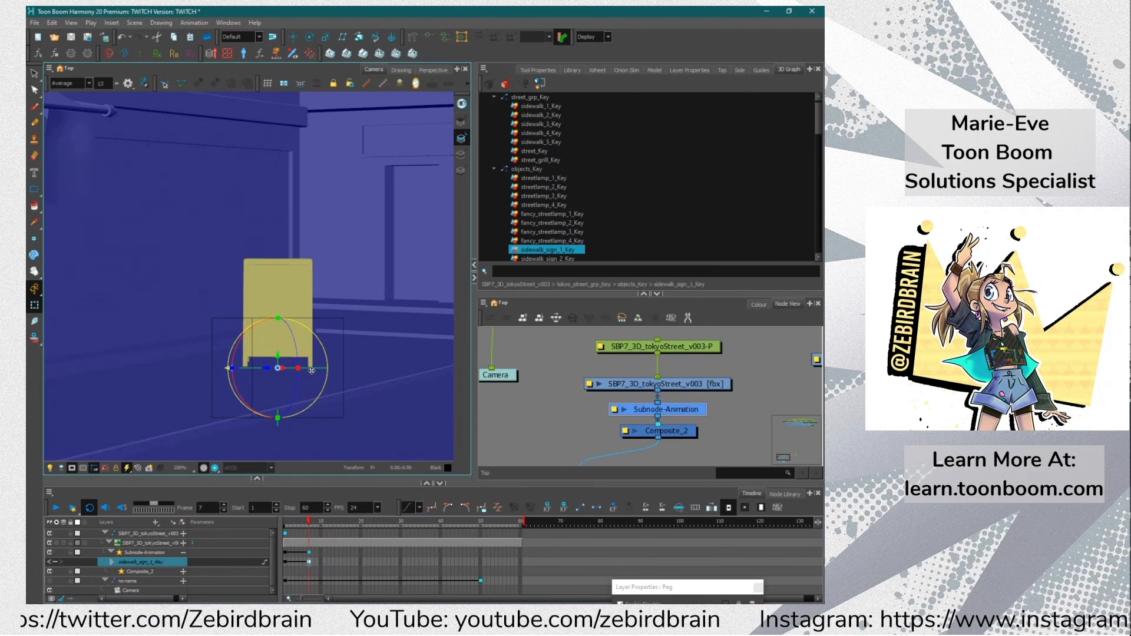
{"action": "left_click_drag", "start_coordinate": [311, 370], "coordinate": [294, 377]}
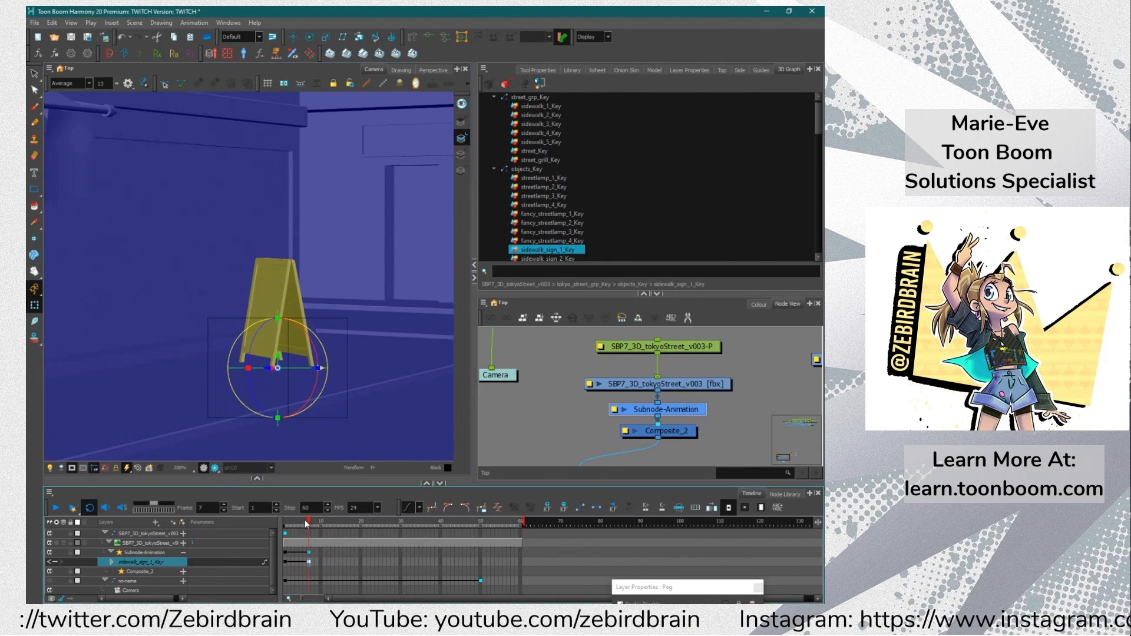
{"action": "left_click_drag", "start_coordinate": [300, 523], "coordinate": [315, 530]}
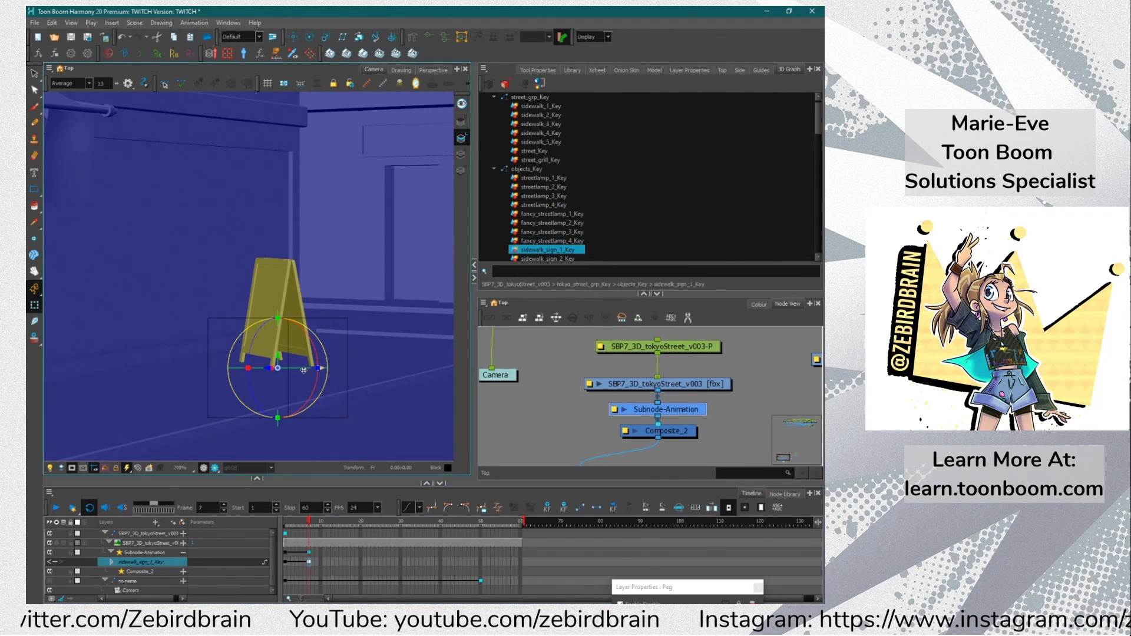
Keyframe the sidewalk sign at frame 19 with another rotation about its vertical axis
{"action": "key", "text": "comma"}
{"action": "mouse_move", "coordinate": [275, 372]}
{"action": "left_mouse_down"}
{"action": "mouse_move", "coordinate": [251, 376]}
{"action": "mouse_move", "coordinate": [267, 371]}
{"action": "left_mouse_up"}
{"action": "left_click_drag", "start_coordinate": [315, 523], "coordinate": [357, 523]}
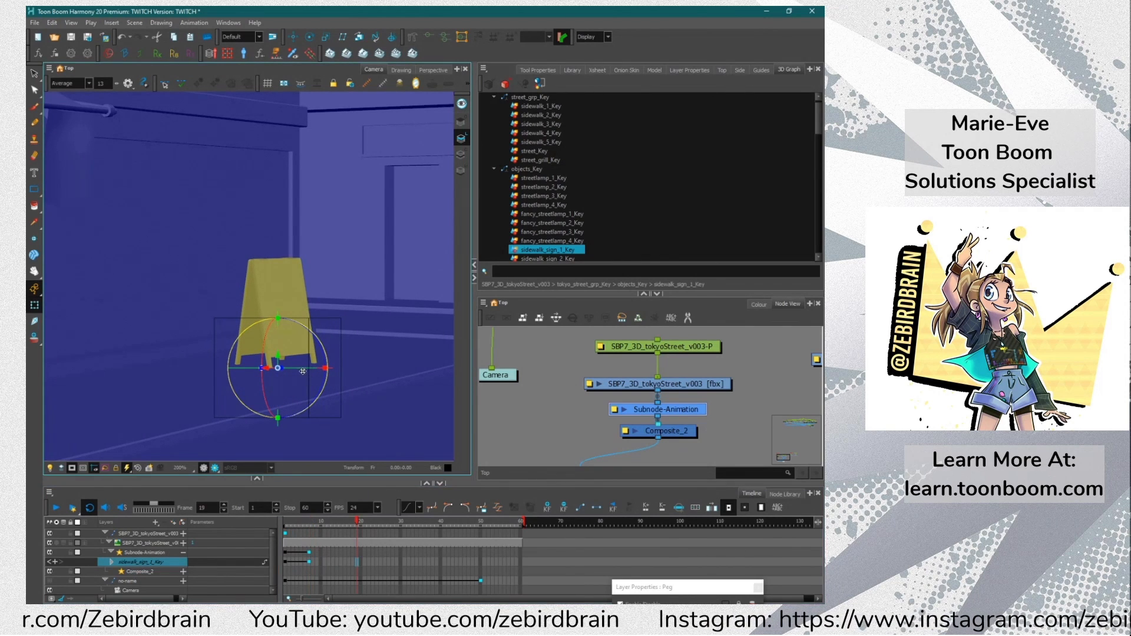
{"action": "mouse_move", "coordinate": [268, 370]}
{"action": "left_mouse_down"}
{"action": "mouse_move", "coordinate": [249, 374]}
{"action": "mouse_move", "coordinate": [298, 371]}
{"action": "mouse_move", "coordinate": [274, 371]}
{"action": "left_mouse_up"}
Convert the sidewalk sign's keyframe at frame 7 to a motion keyframe and scrub the frames to check the interpolation
{"action": "left_click", "coordinate": [308, 562]}
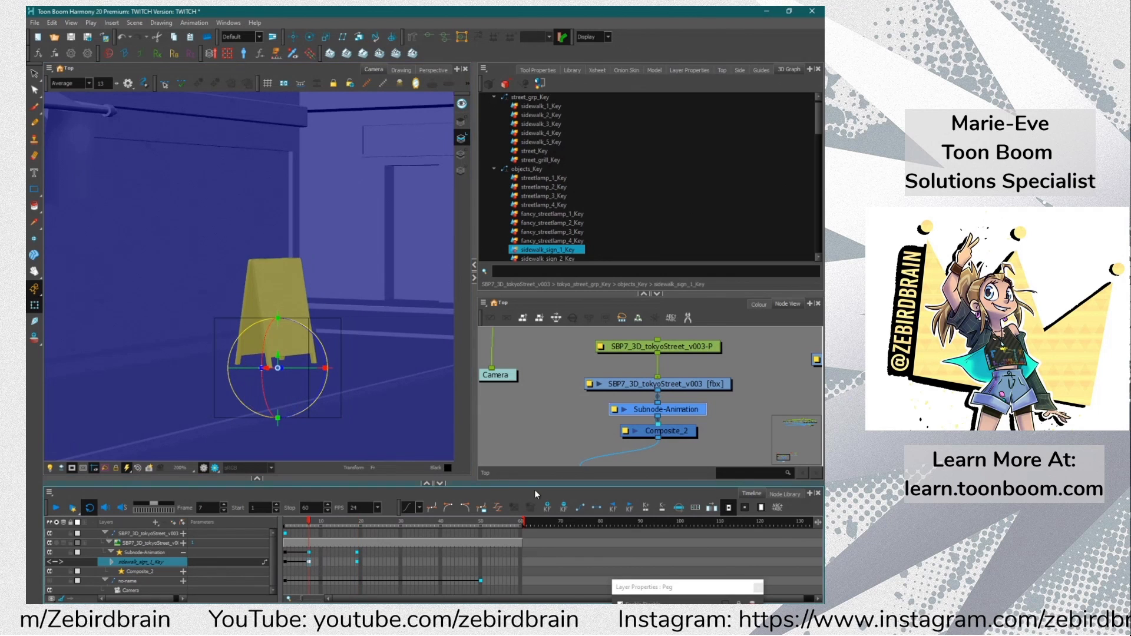
{"action": "left_click", "coordinate": [563, 508]}
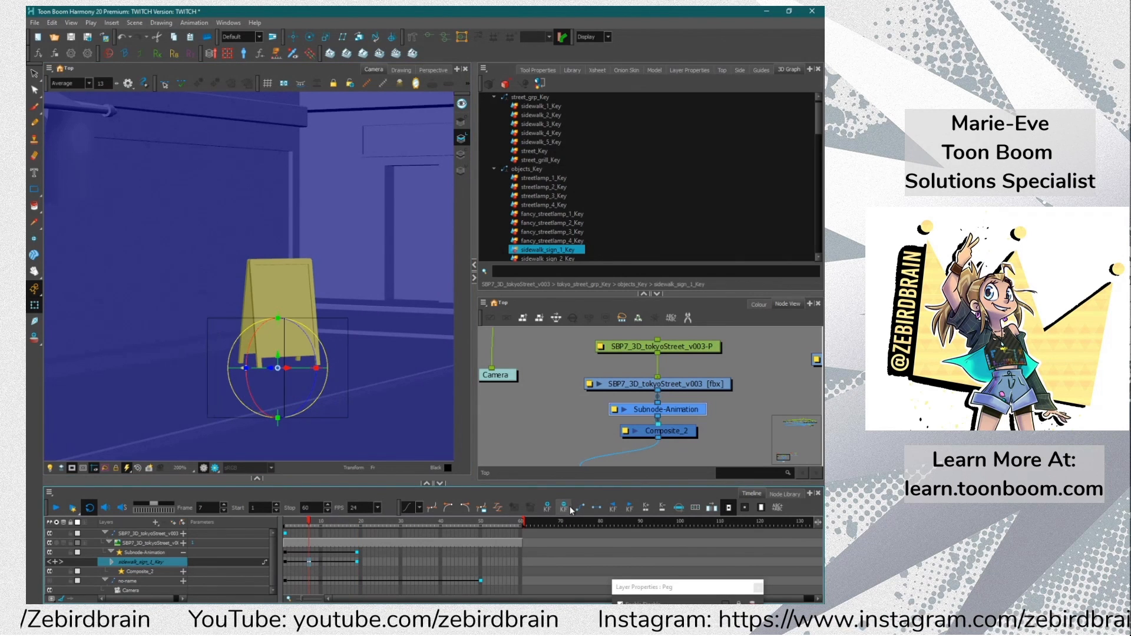
{"action": "key", "text": "ctrl+z"}
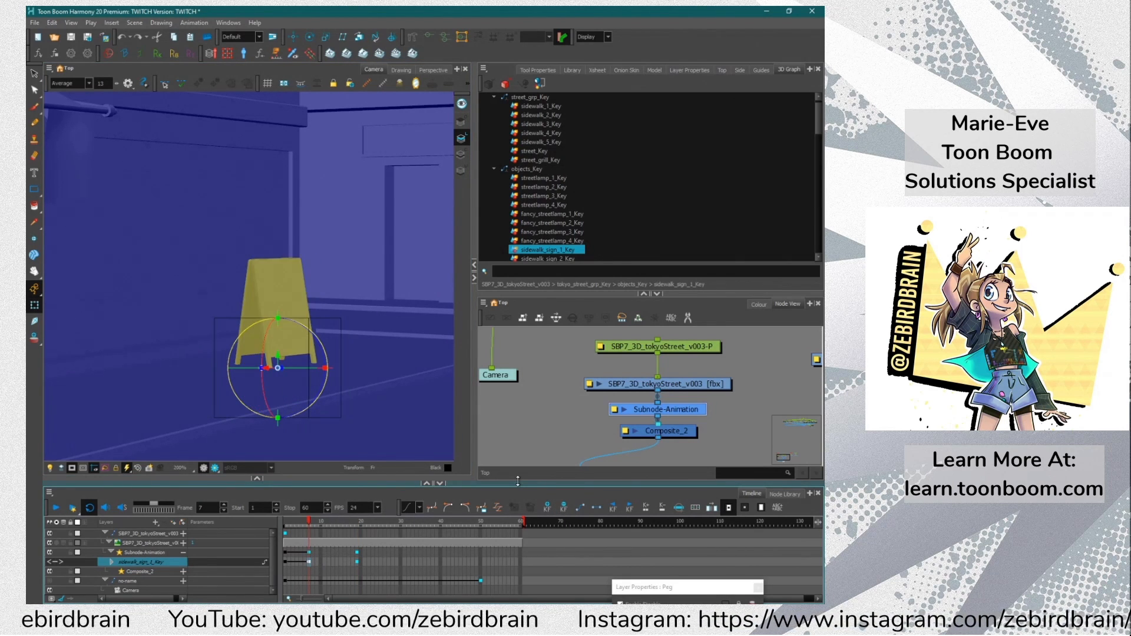
{"action": "left_click", "coordinate": [581, 508]}
{"action": "left_click_drag", "start_coordinate": [308, 521], "coordinate": [340, 522]}
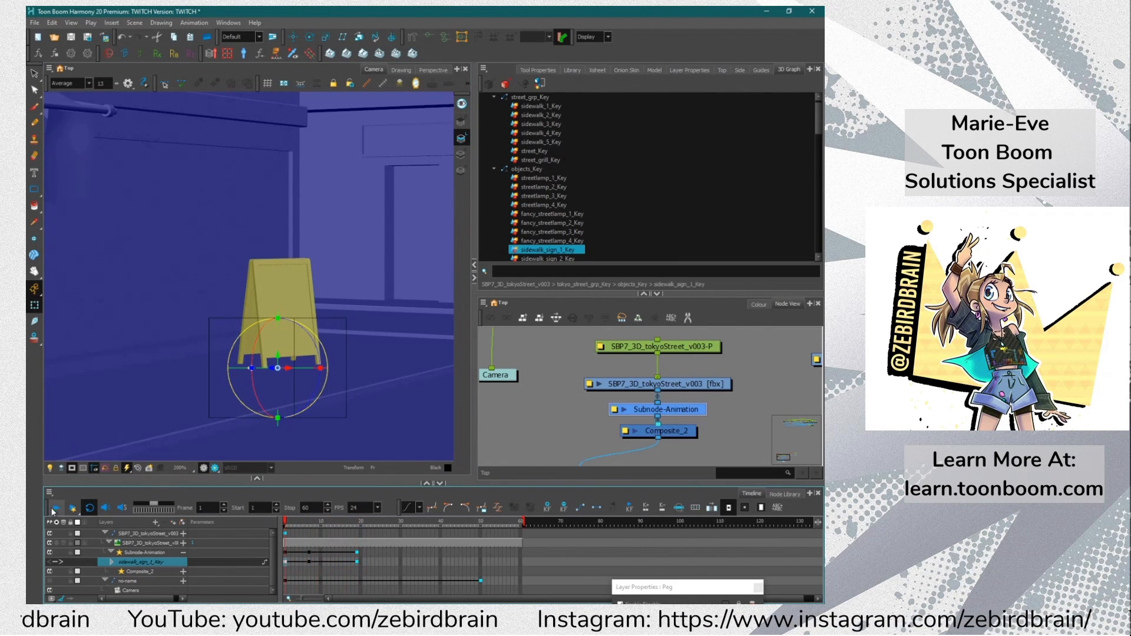
Play back the scene to review the sidewalk sign's animation and select the street model node
{"action": "left_click", "coordinate": [56, 508]}
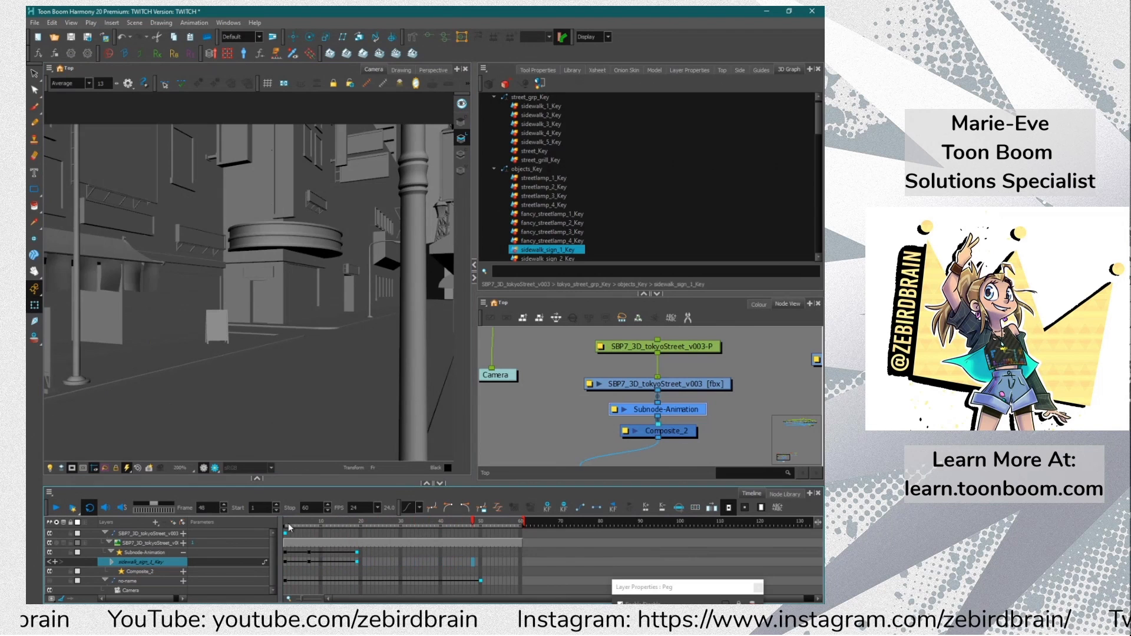
{"action": "left_click", "coordinate": [54, 510]}
{"action": "left_click", "coordinate": [54, 511]}
{"action": "left_click", "coordinate": [54, 510]}
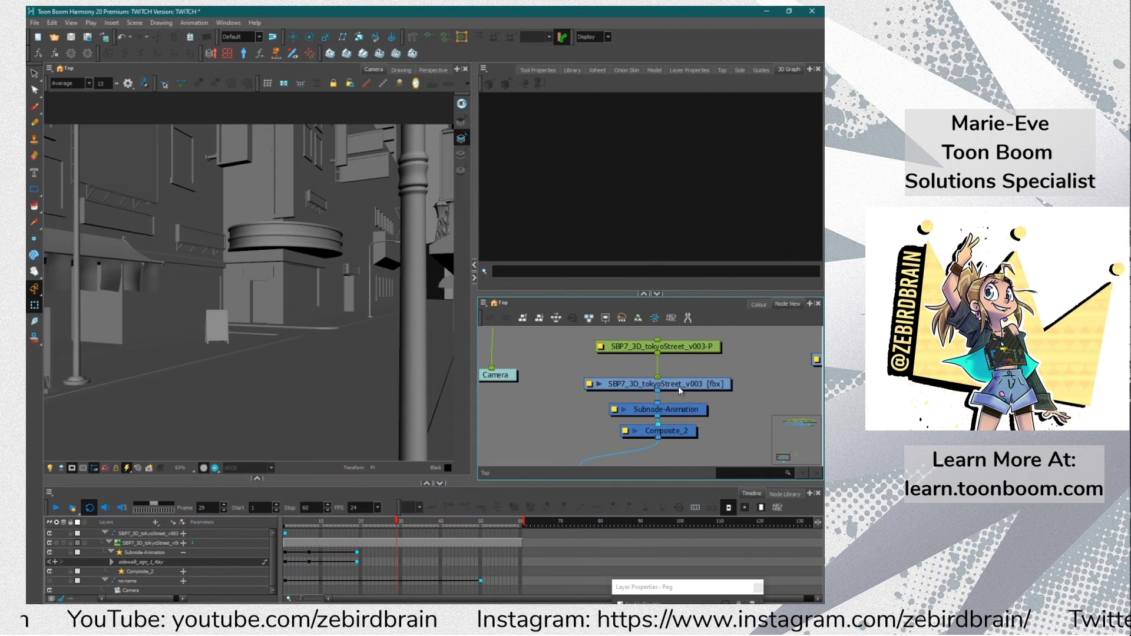
{"action": "left_click", "coordinate": [679, 387]}
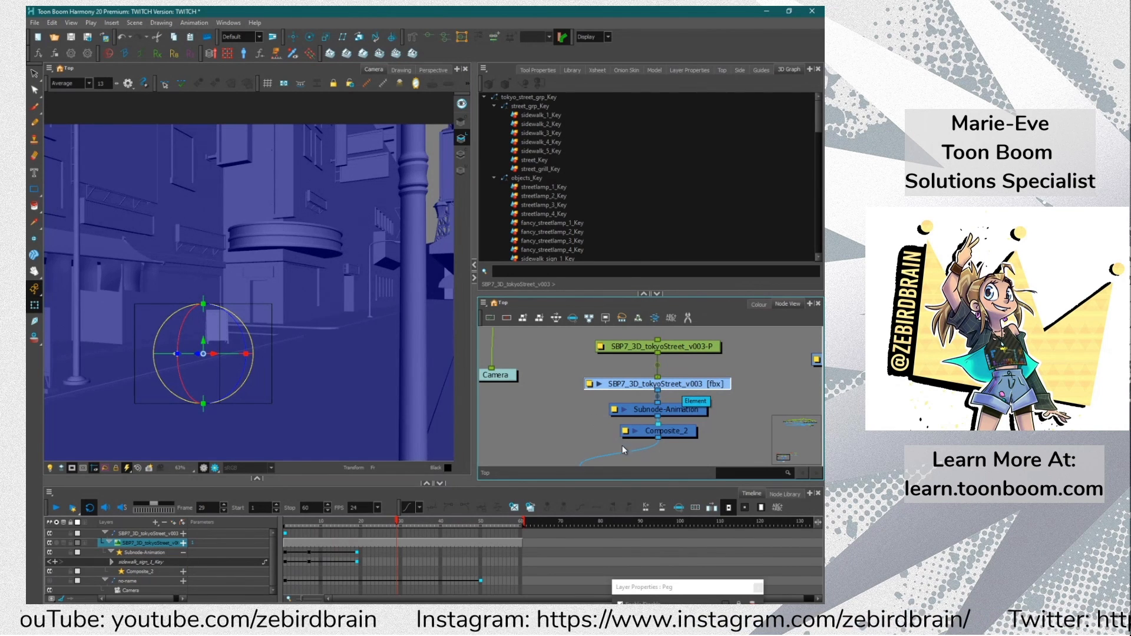
Import the SBP7_3D_cart_v003.fbx 3D model as a new single layer
{"action": "left_click", "coordinate": [35, 22]}
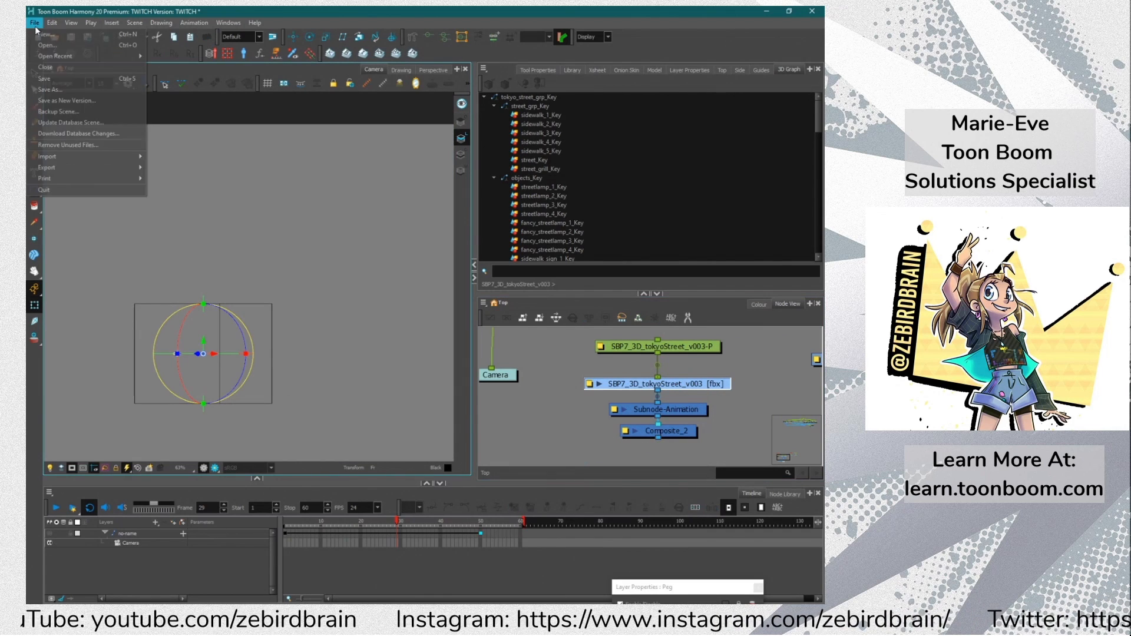
{"action": "mouse_move", "coordinate": [64, 169]}
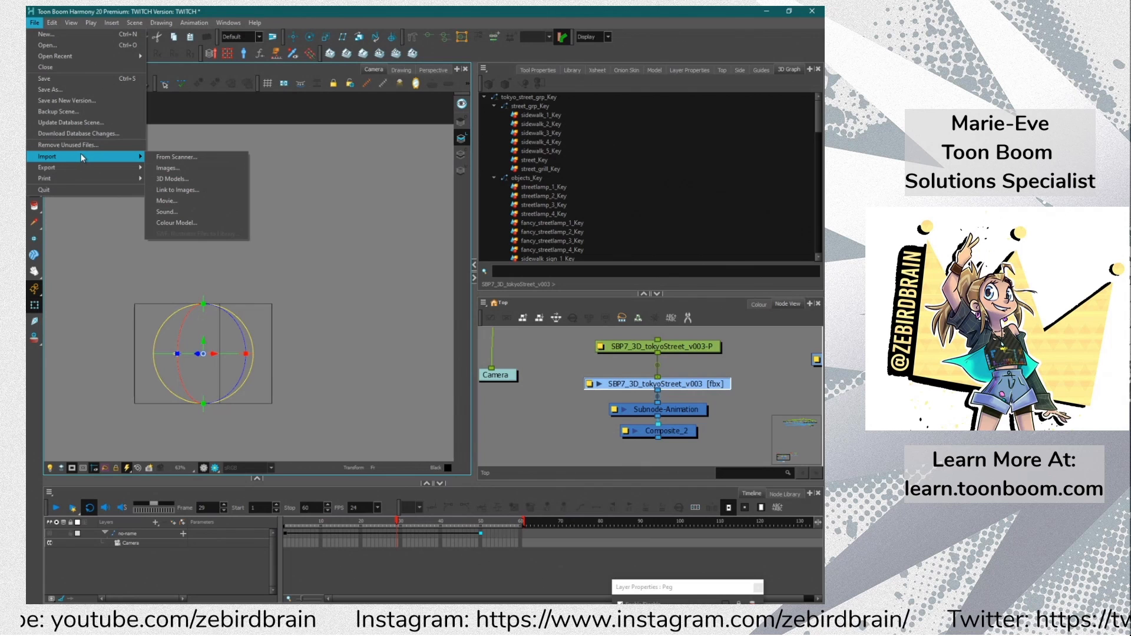
{"action": "left_click", "coordinate": [172, 178]}
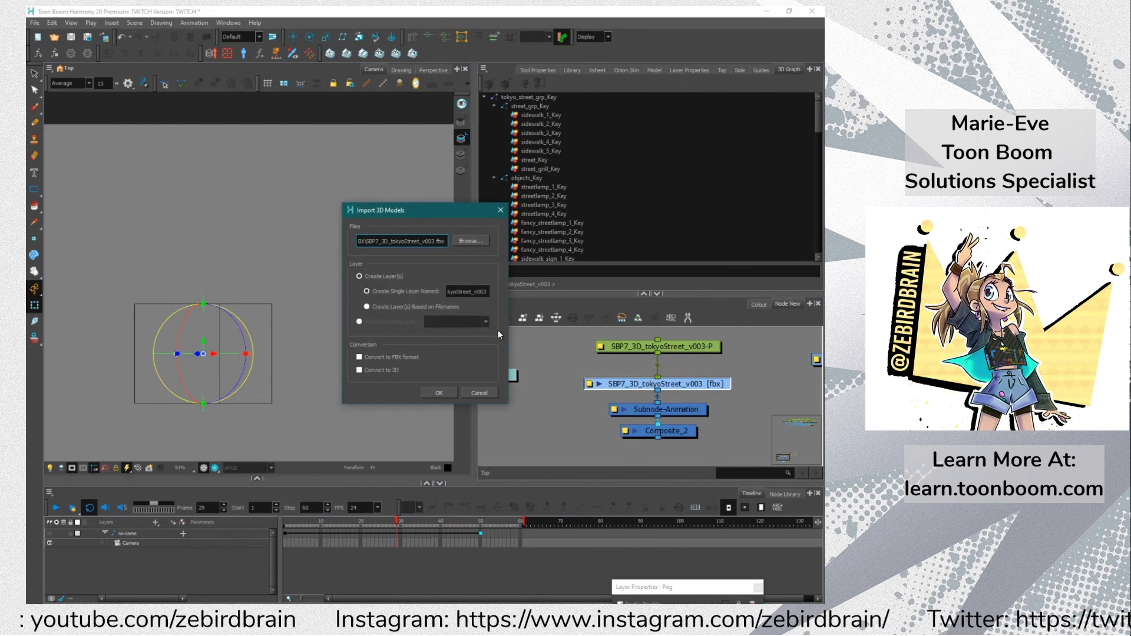
{"action": "left_click", "coordinate": [463, 241]}
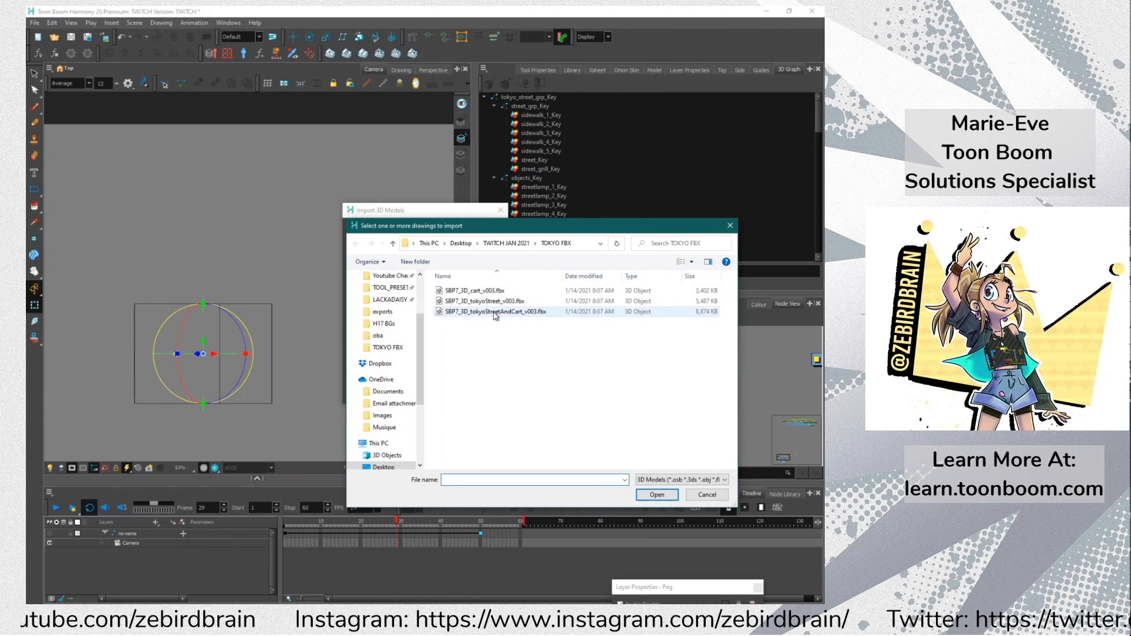
{"action": "left_click", "coordinate": [471, 304]}
{"action": "left_click", "coordinate": [480, 290]}
{"action": "left_click", "coordinate": [658, 497]}
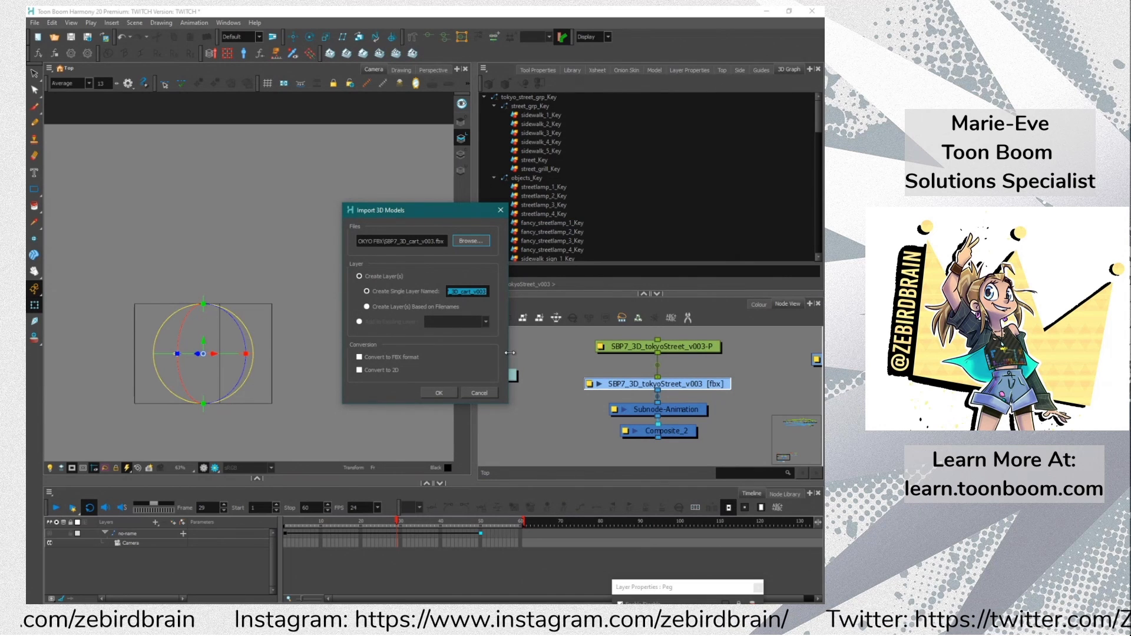
{"action": "left_click", "coordinate": [427, 397]}
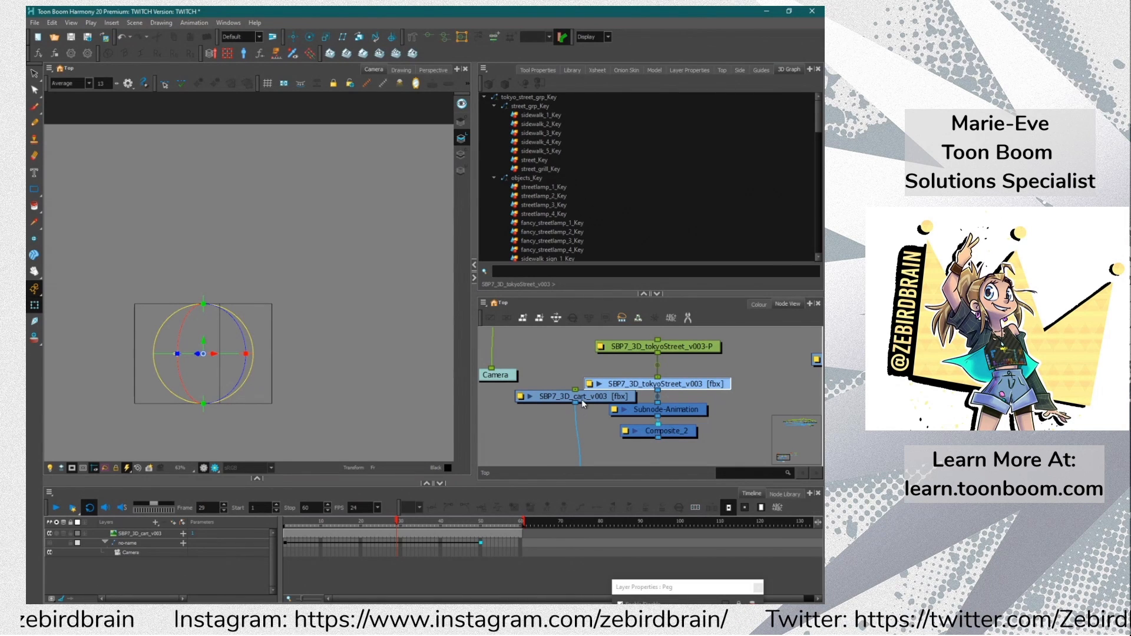
Delete the camera and its peg from the node network and place the cart node clear of the street nodes
{"action": "left_click_drag", "start_coordinate": [582, 399], "coordinate": [552, 448]}
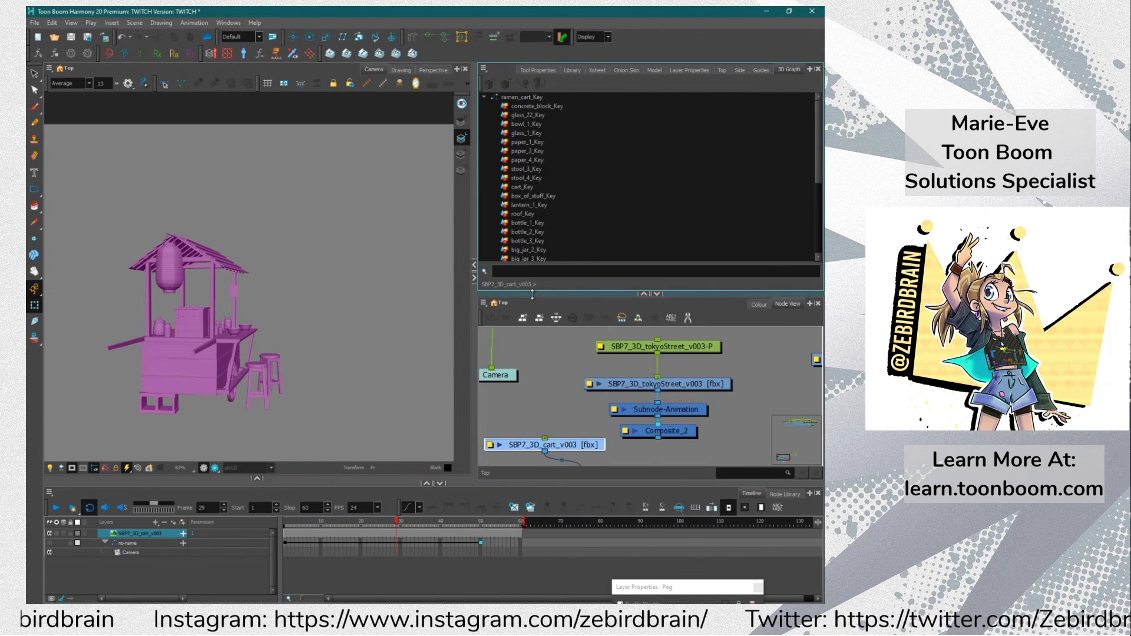
{"action": "left_click_drag", "start_coordinate": [532, 294], "coordinate": [532, 186]}
{"action": "left_click_drag", "start_coordinate": [542, 364], "coordinate": [545, 322]}
{"action": "left_click_drag", "start_coordinate": [532, 304], "coordinate": [603, 320]}
{"action": "left_click", "coordinate": [612, 288], "text": "shift"}
{"action": "key", "text": "Delete"}
{"action": "left_click_drag", "start_coordinate": [601, 399], "coordinate": [611, 308]}
Insert a Subnode Animation (3D) node between the cart model and the composite, and place it directly below the cart
{"action": "left_click", "coordinate": [586, 392]}
{"action": "key", "text": "Return"}
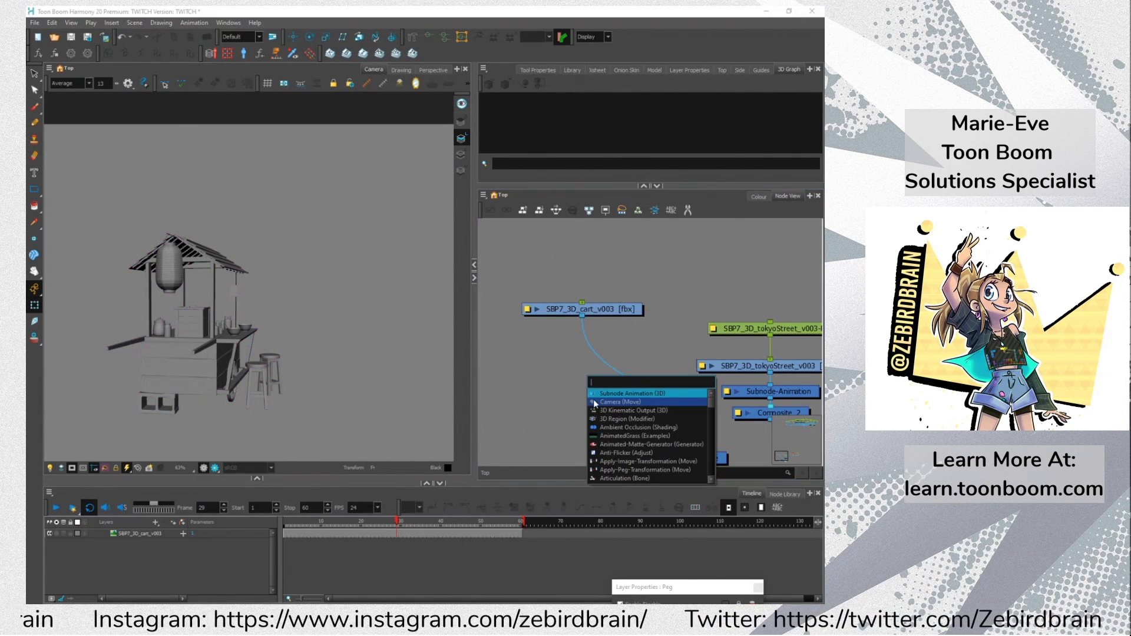
{"action": "key", "text": "Return"}
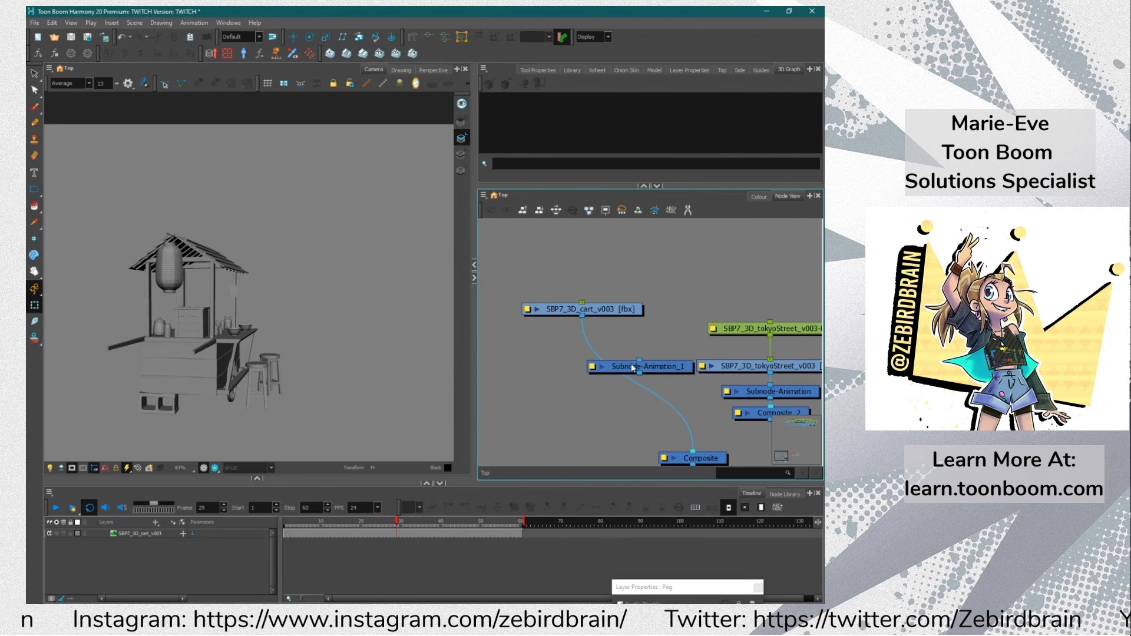
{"action": "left_click_drag", "start_coordinate": [593, 352], "coordinate": [593, 347]}
{"action": "left_click", "coordinate": [573, 332]}
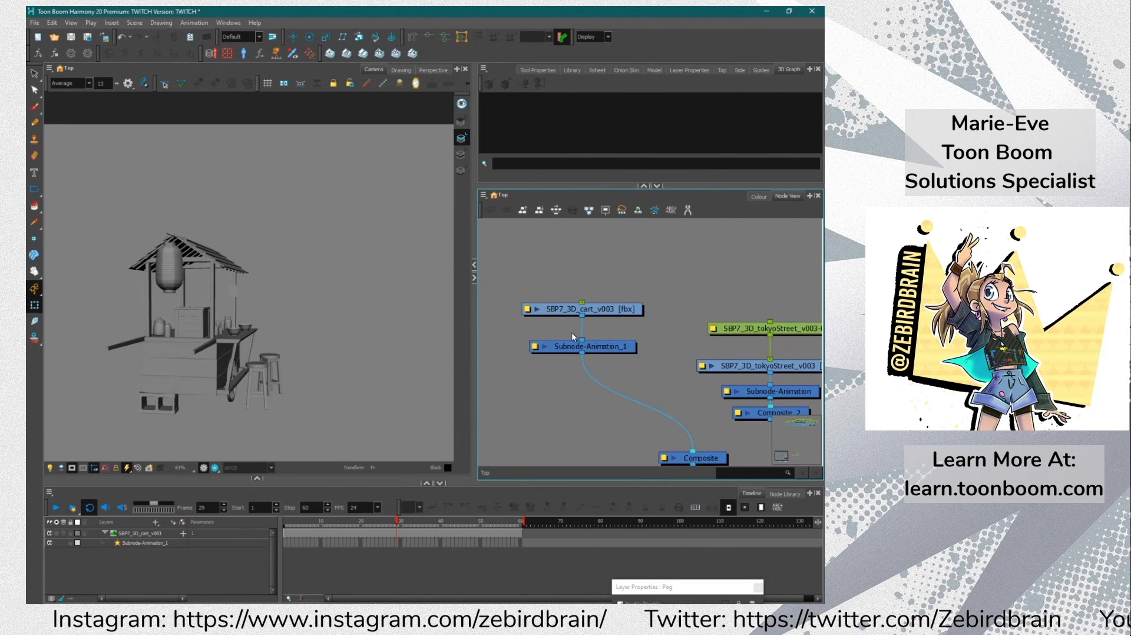
Enlarge the 3D Graph view and examine the ramen cart's subnodes through its subnode animation and model nodes
{"action": "left_click", "coordinate": [602, 346]}
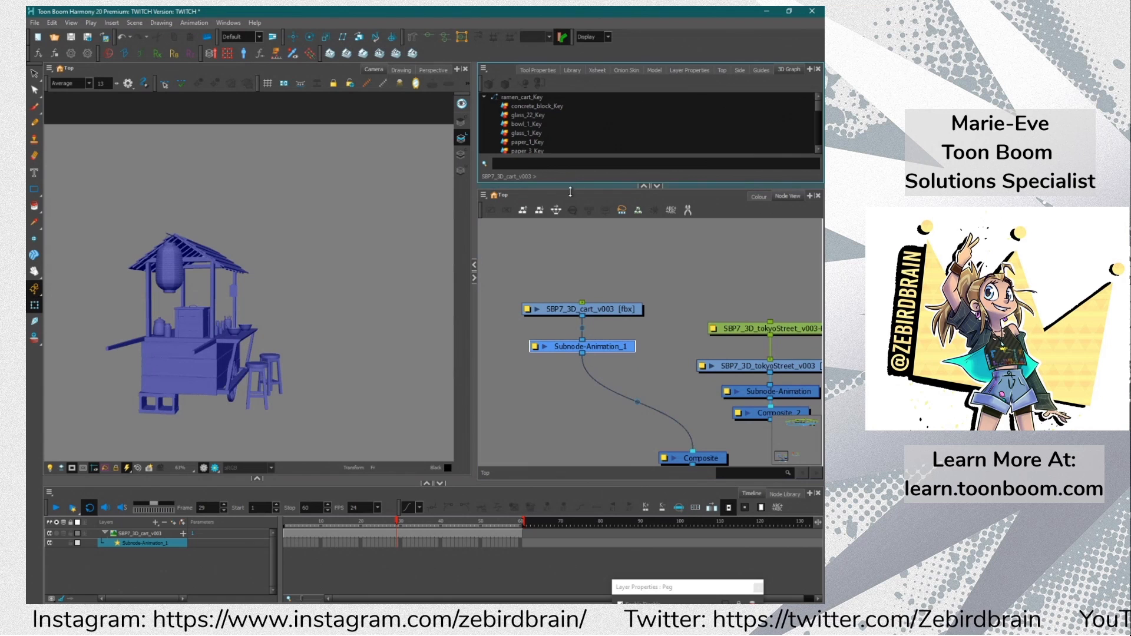
{"action": "left_click_drag", "start_coordinate": [570, 185], "coordinate": [575, 302]}
{"action": "left_click", "coordinate": [558, 195]}
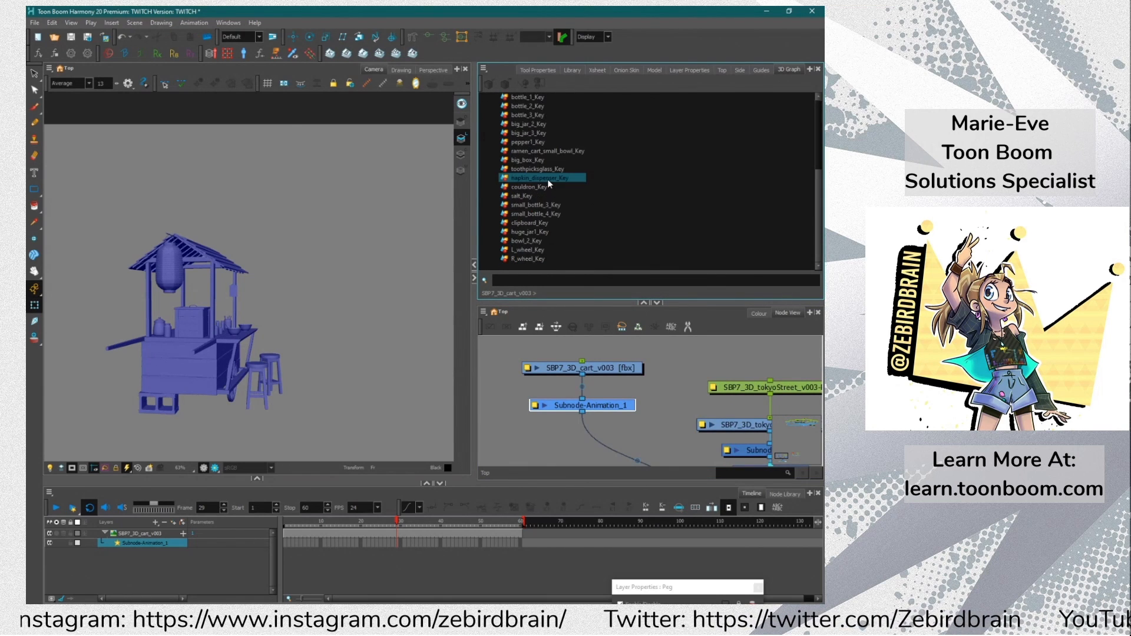
{"action": "left_click", "coordinate": [615, 368]}
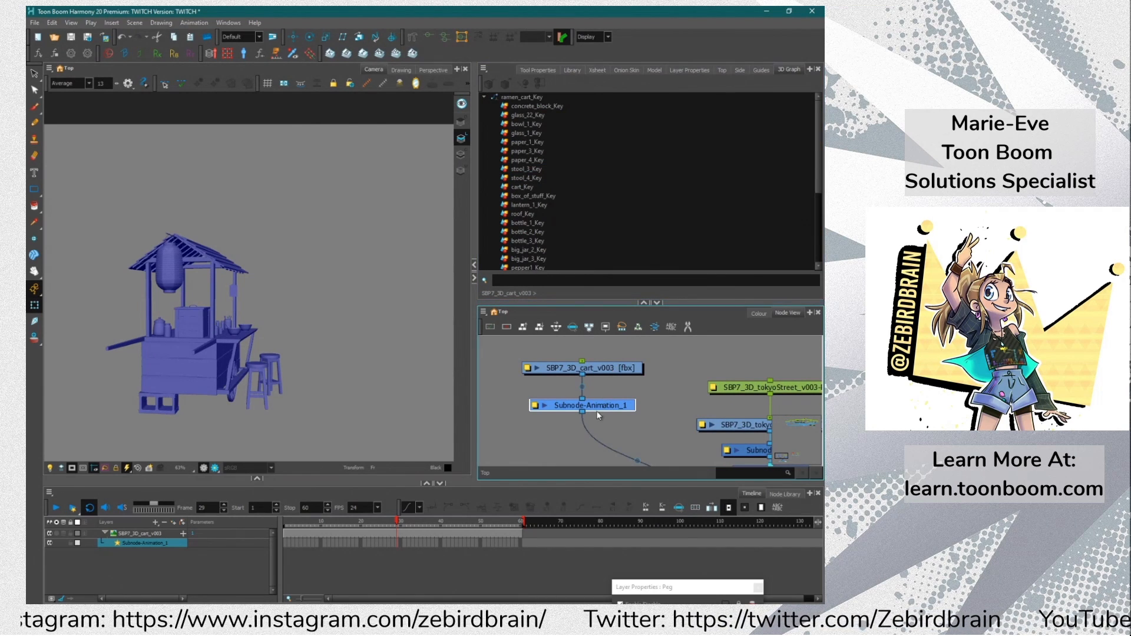
{"action": "left_click", "coordinate": [596, 368]}
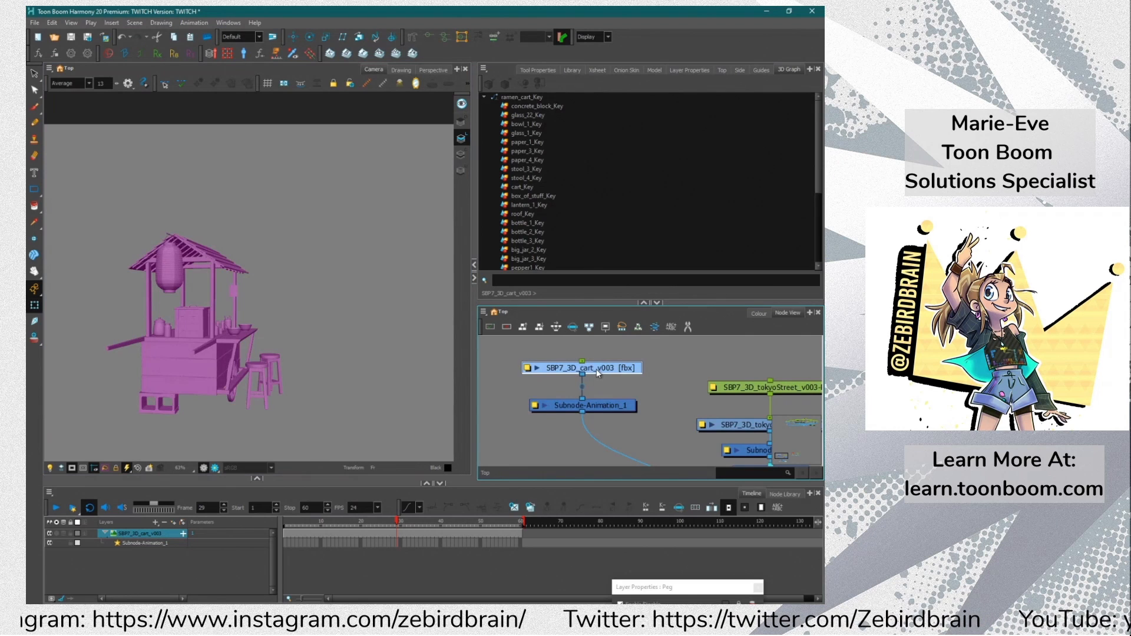